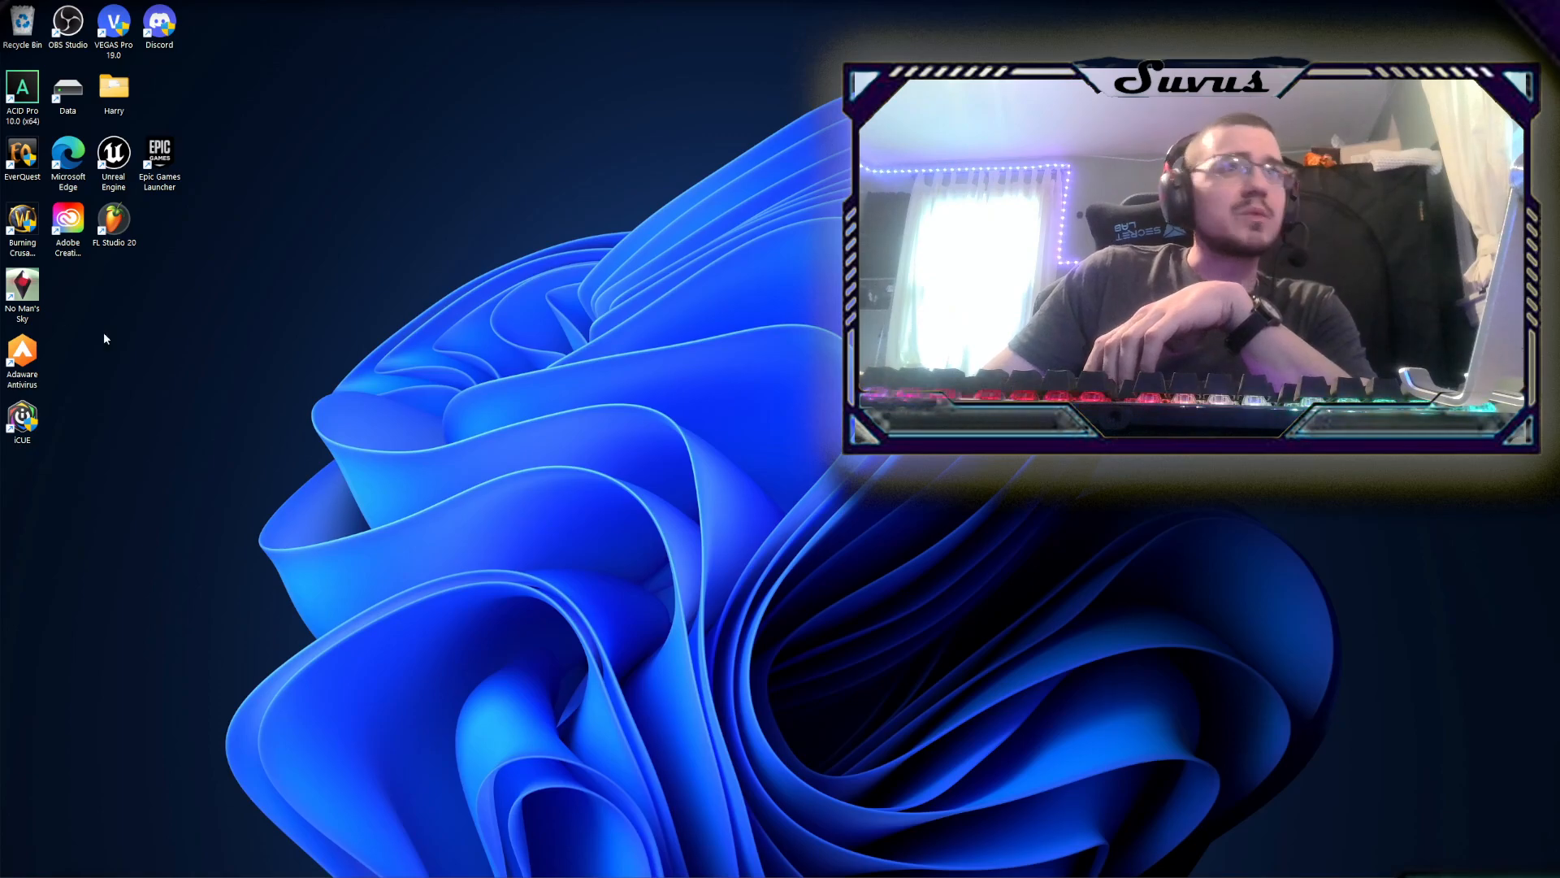
Launch FL Studio and audition the first few Attack Kick samples in the Kicks folder of the Drums (ModeAudio) pack
double_click(116, 236)
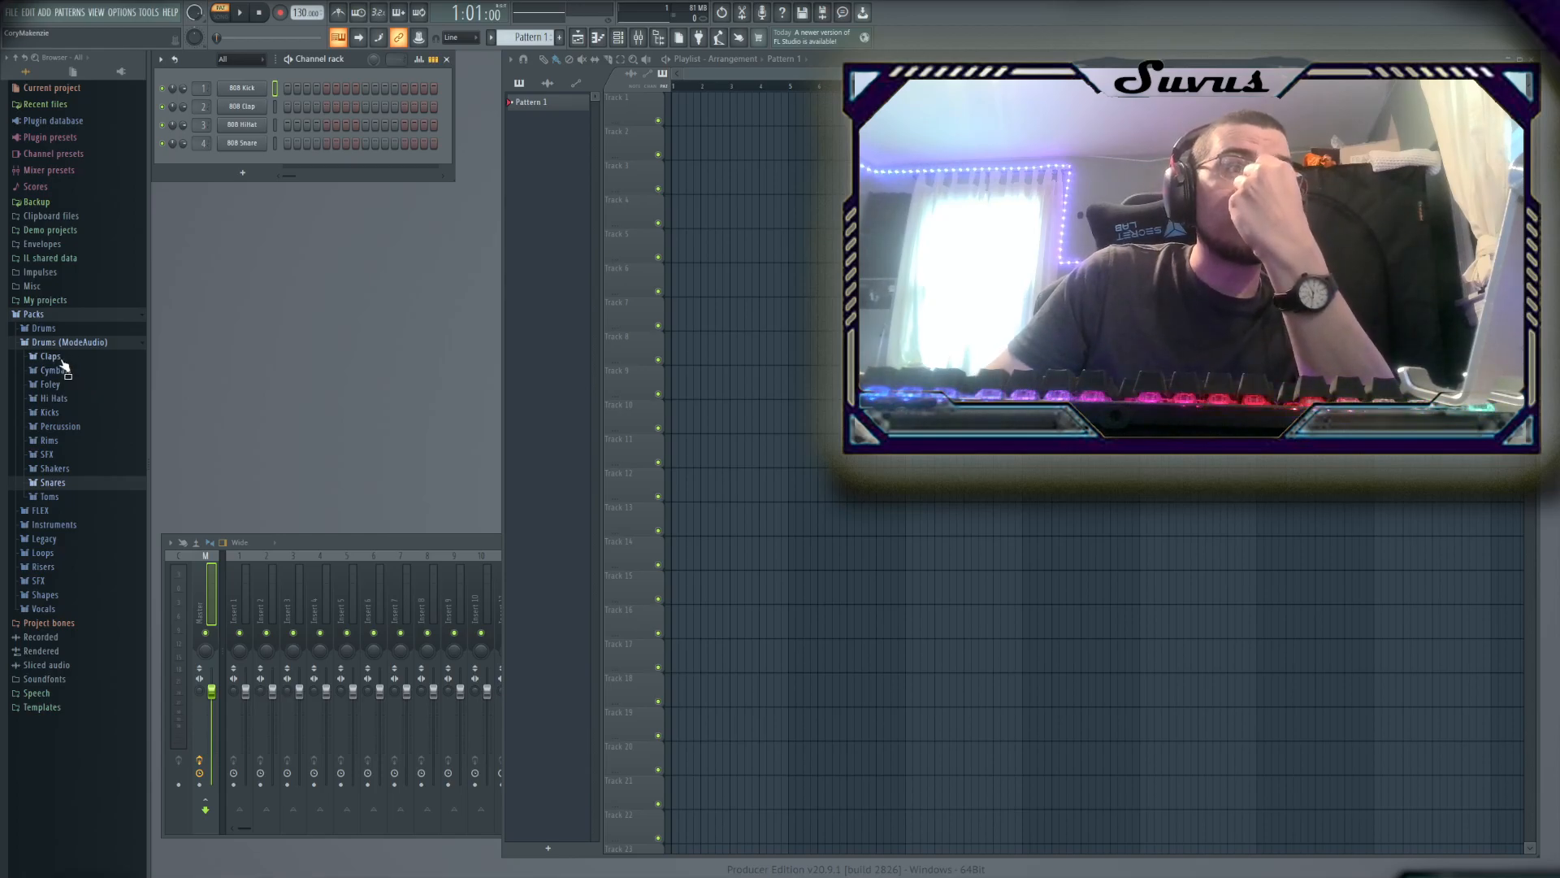
left_click(54, 412)
left_click(61, 453)
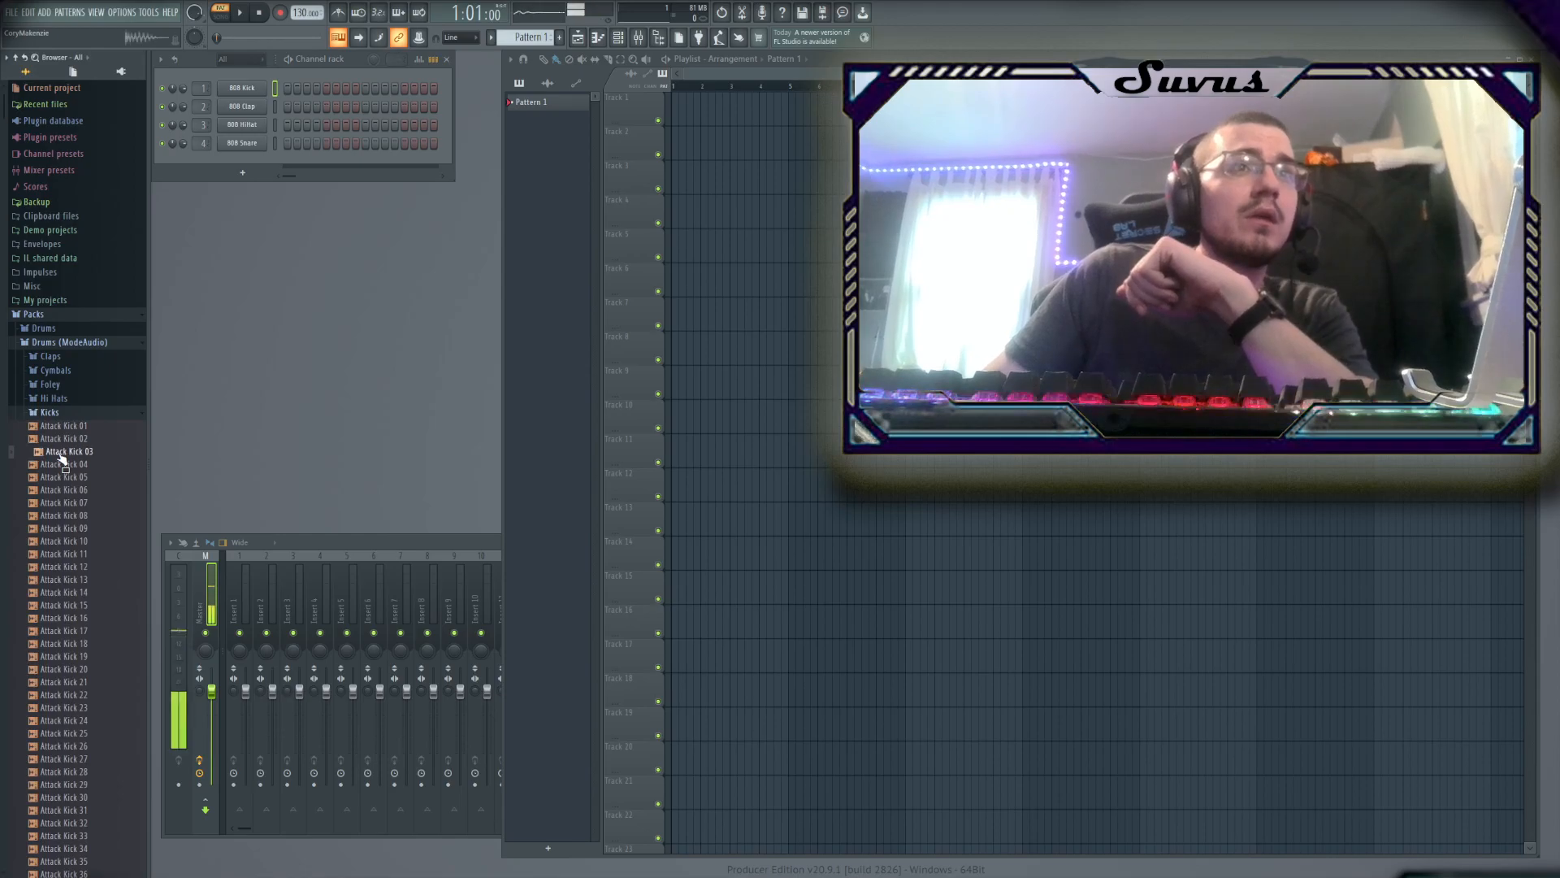
left_click(68, 491)
left_click(65, 569)
scroll(65, 573, "down", 8)
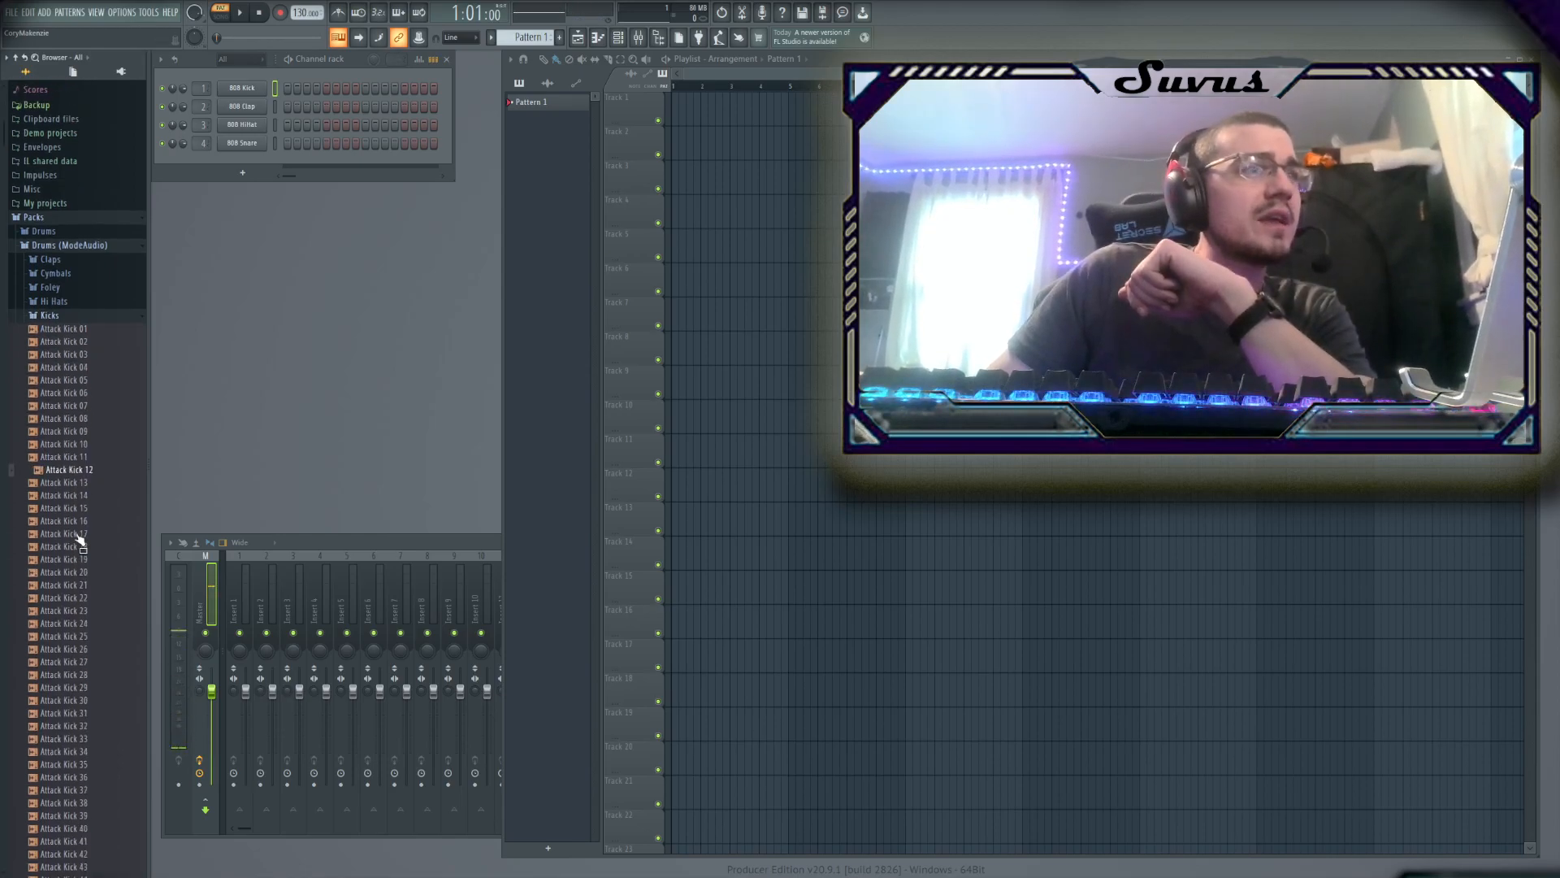
Audition more Attack Kick samples and replace the 808 Kick channel's sample with Attack Kick 36
left_click(51, 542)
left_click(70, 606)
left_click(95, 670)
left_click(104, 722)
left_click(93, 619)
left_click(96, 530)
left_click(114, 644)
left_click(99, 695)
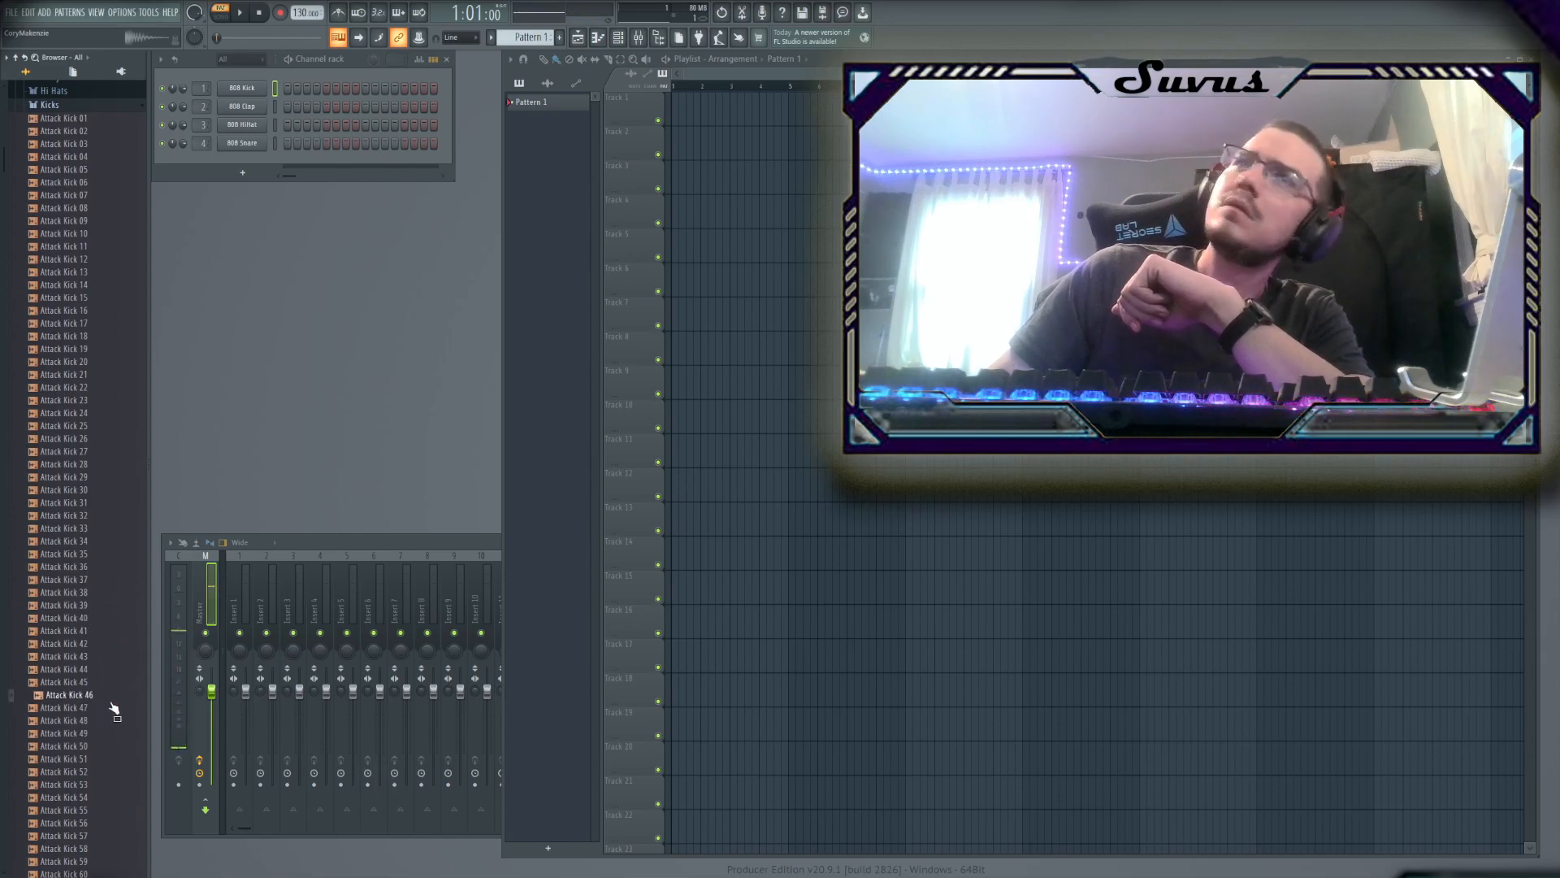
left_click(77, 579)
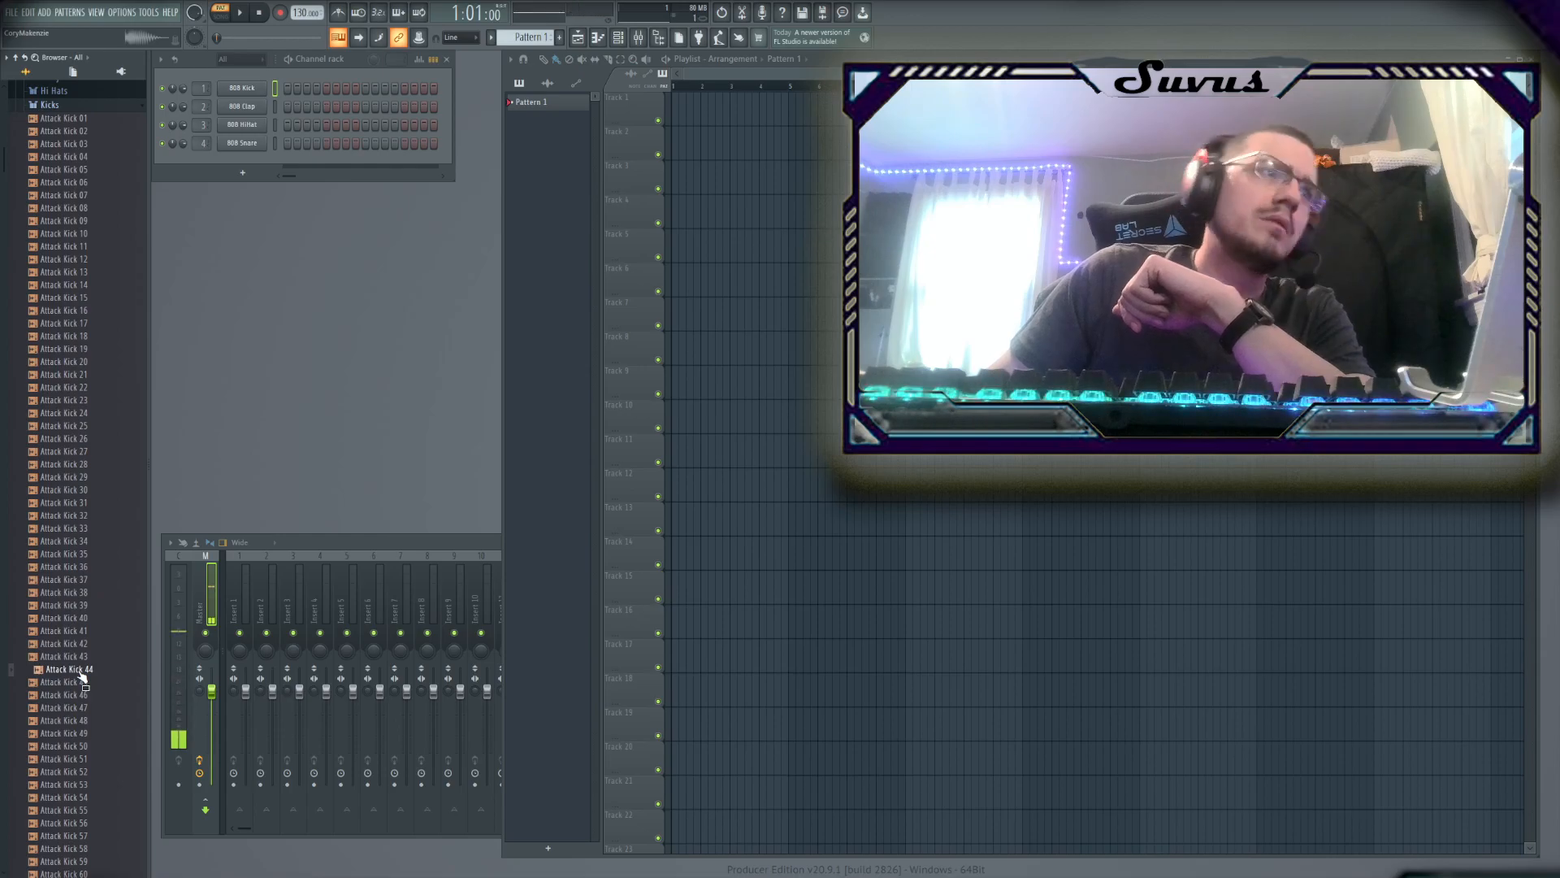
left_click(80, 479)
left_click(84, 605)
left_click(72, 569)
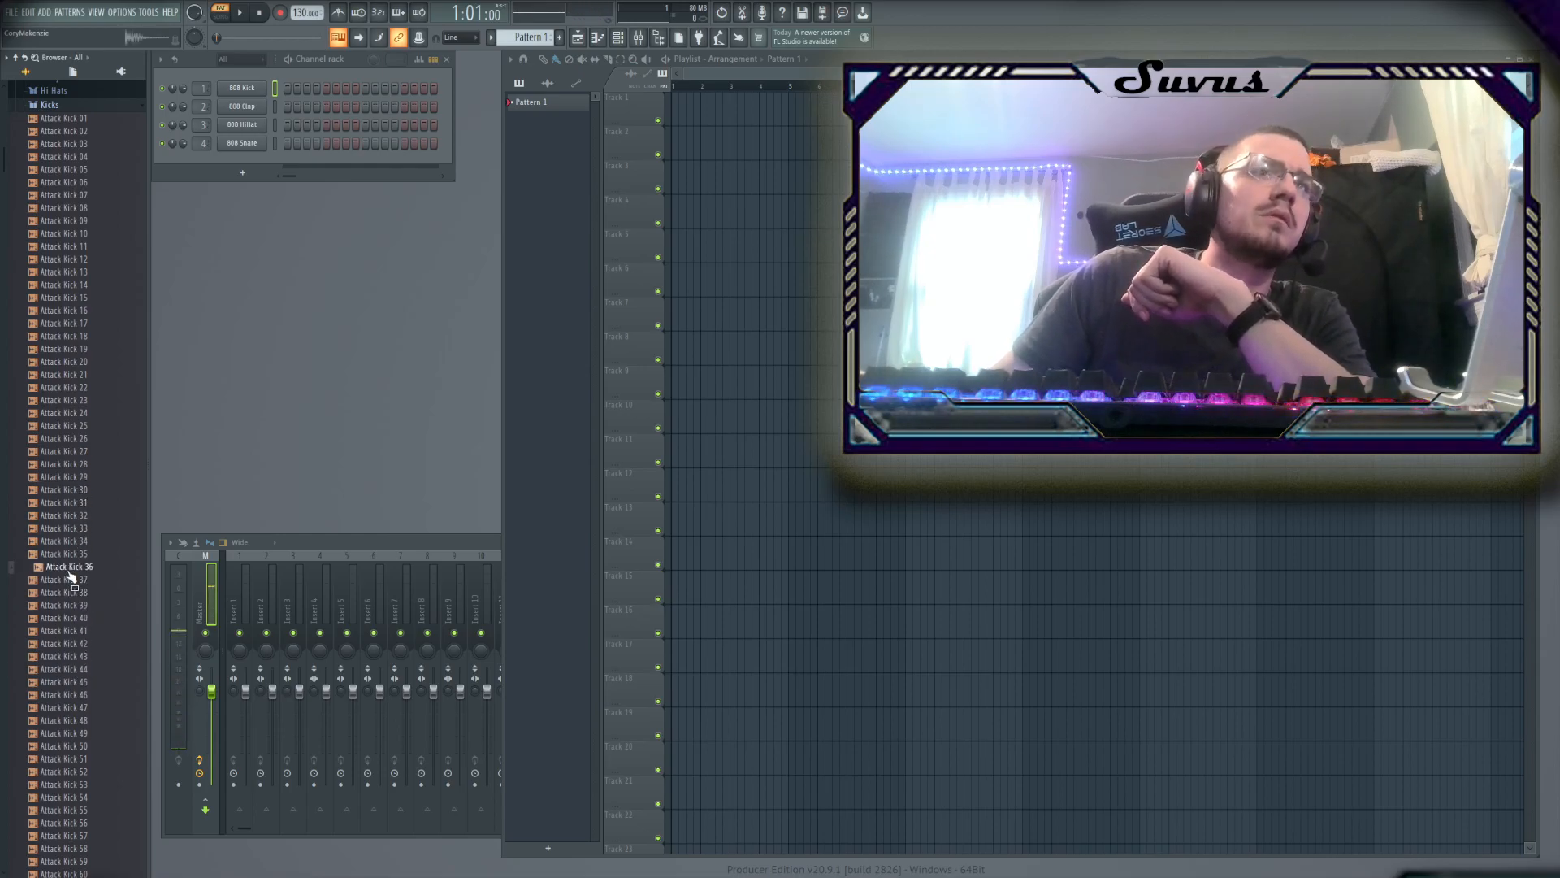
left_click_drag(70, 569, 242, 90)
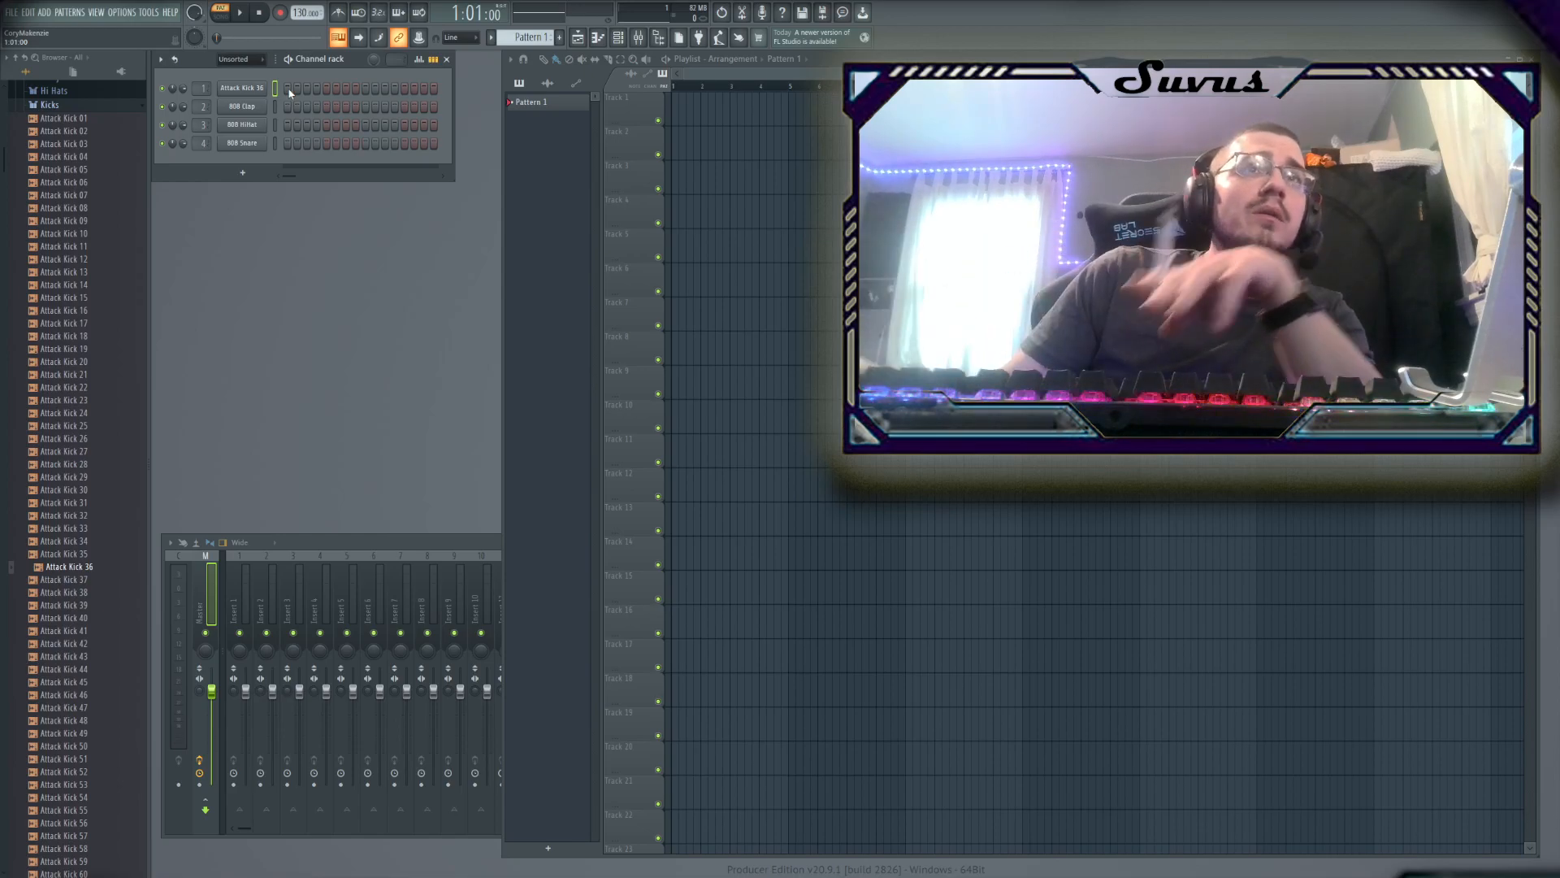
Browse through the remaining kick samples and the other folders of the Drums (ModeAudio) pack
scroll(90, 284, "up", 5)
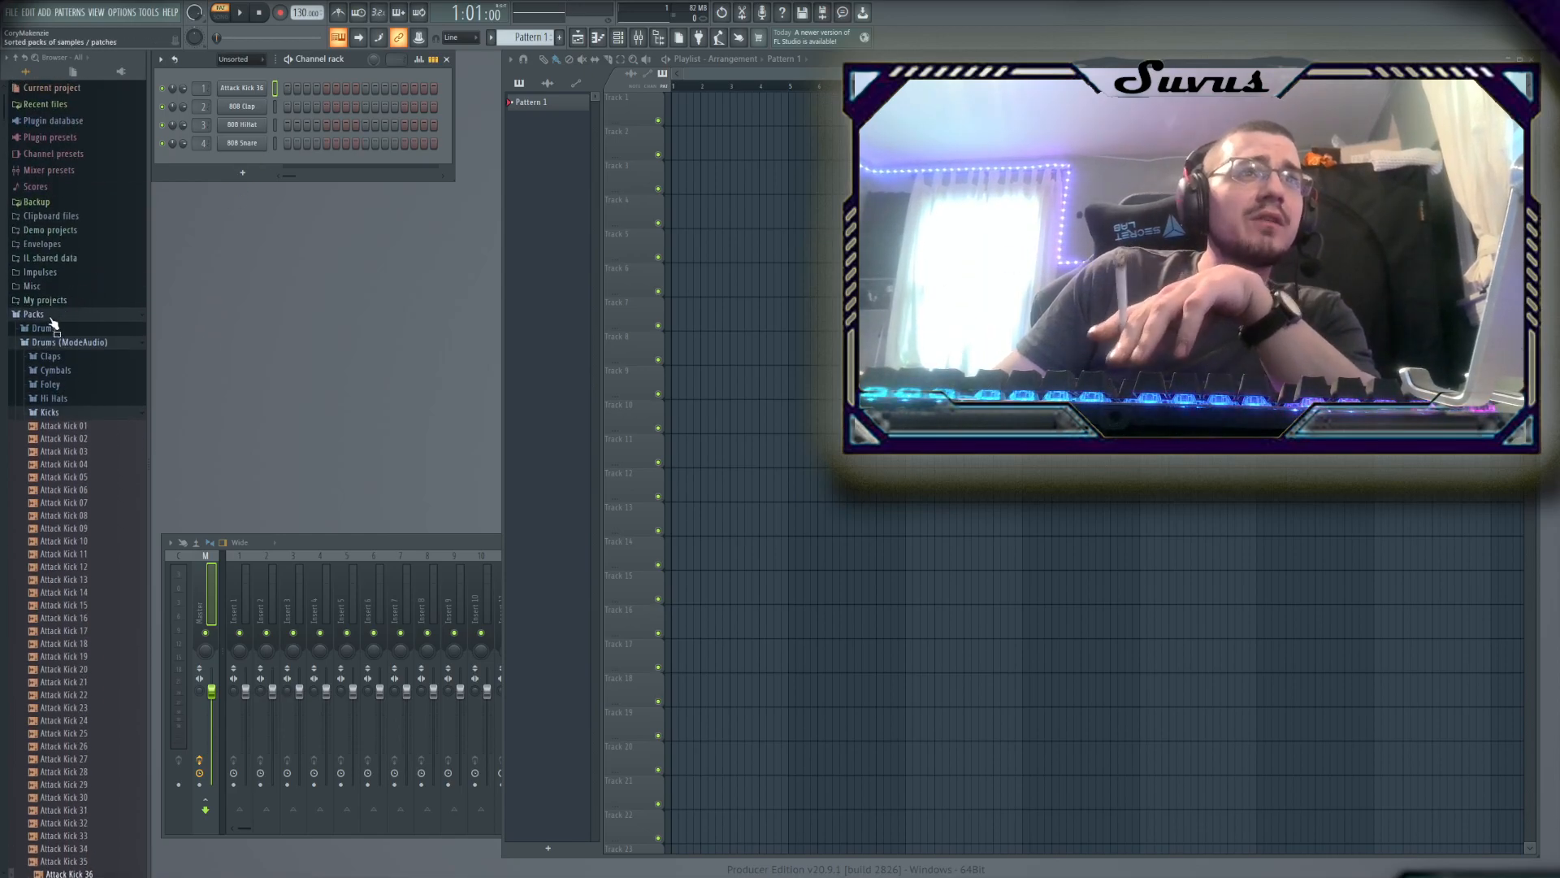
scroll(67, 488, "down", 20)
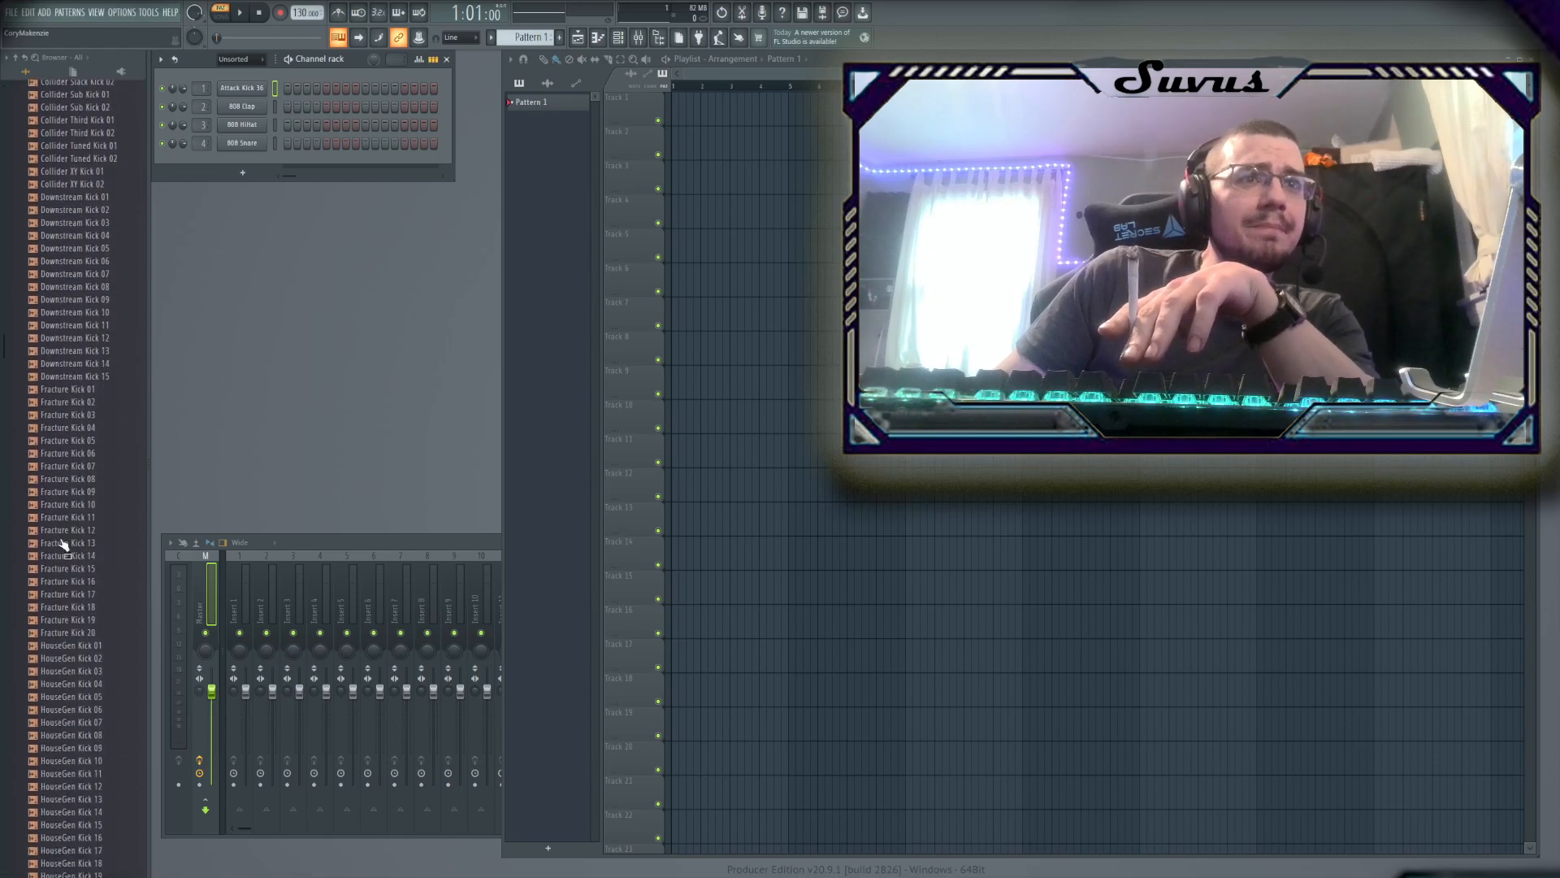
scroll(61, 542, "down", 15)
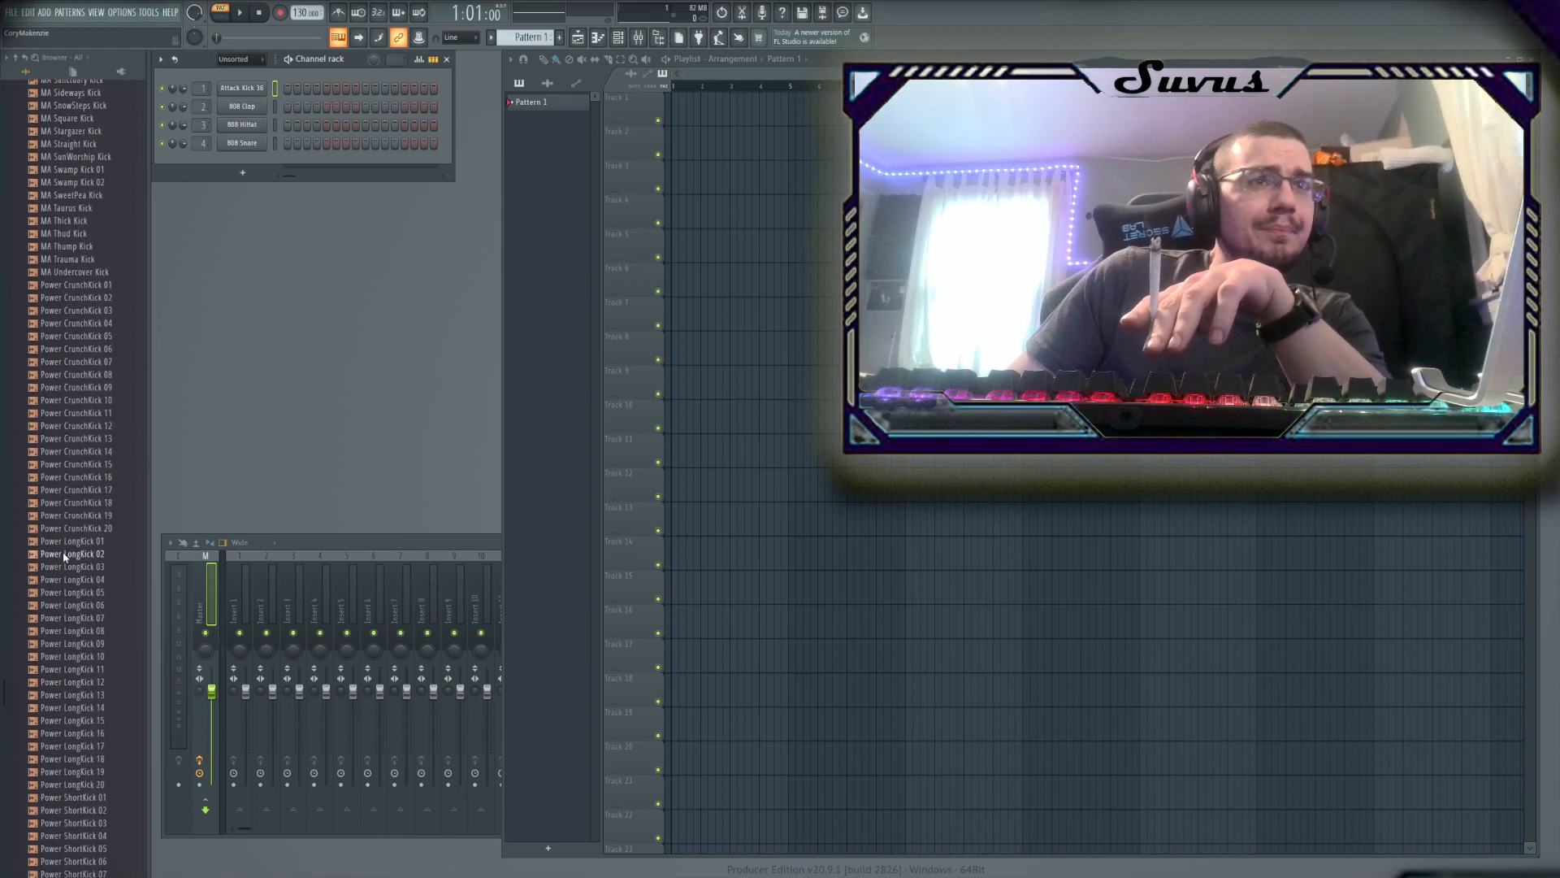
scroll(65, 552, "down", 15)
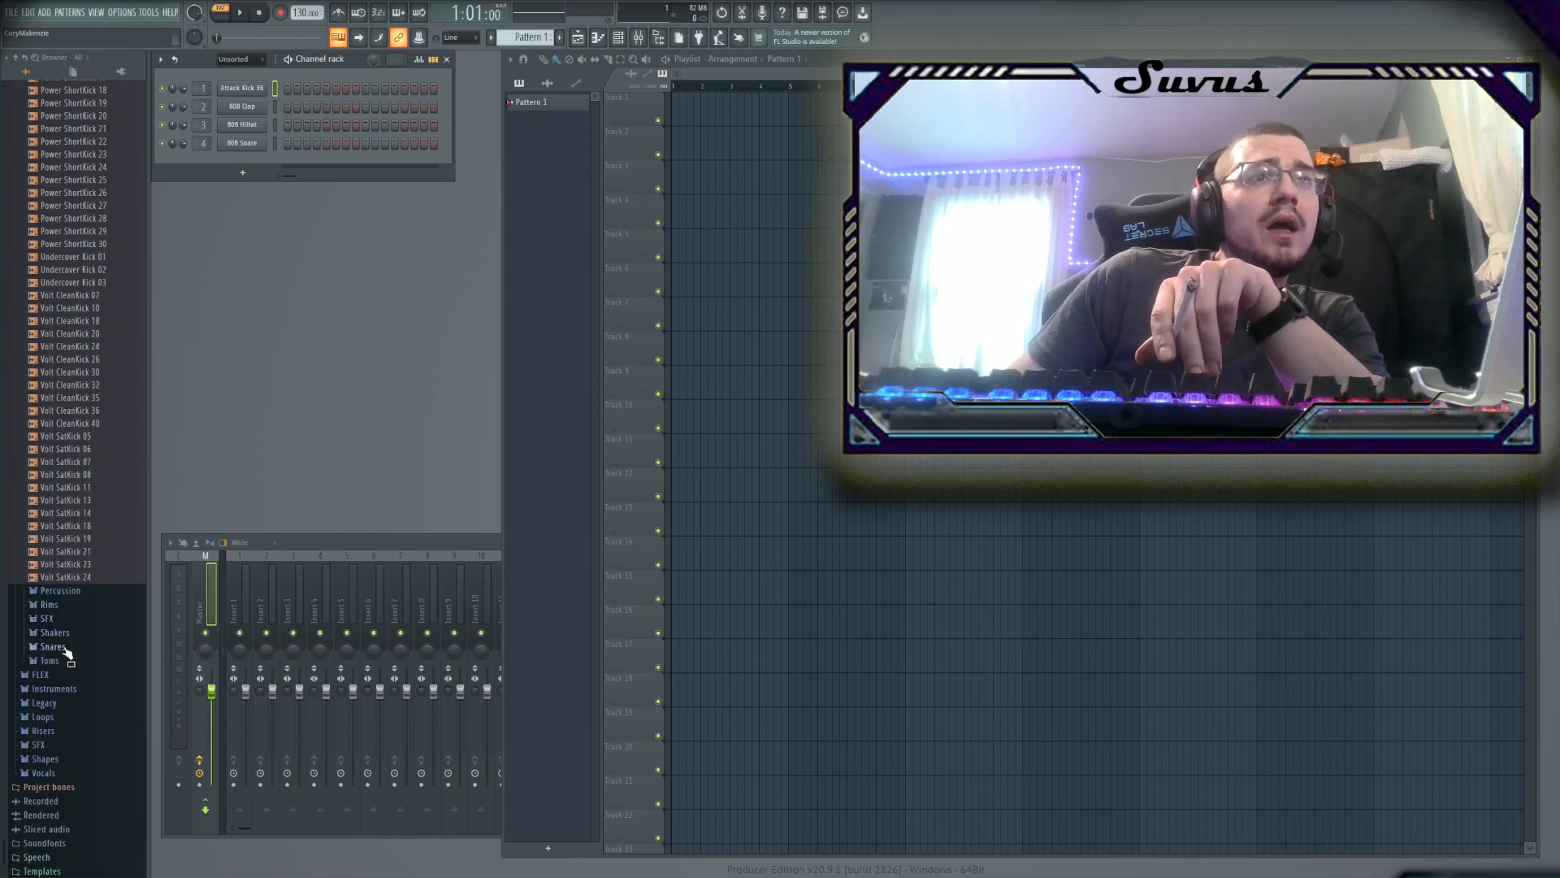
scroll(65, 640, "up", 7)
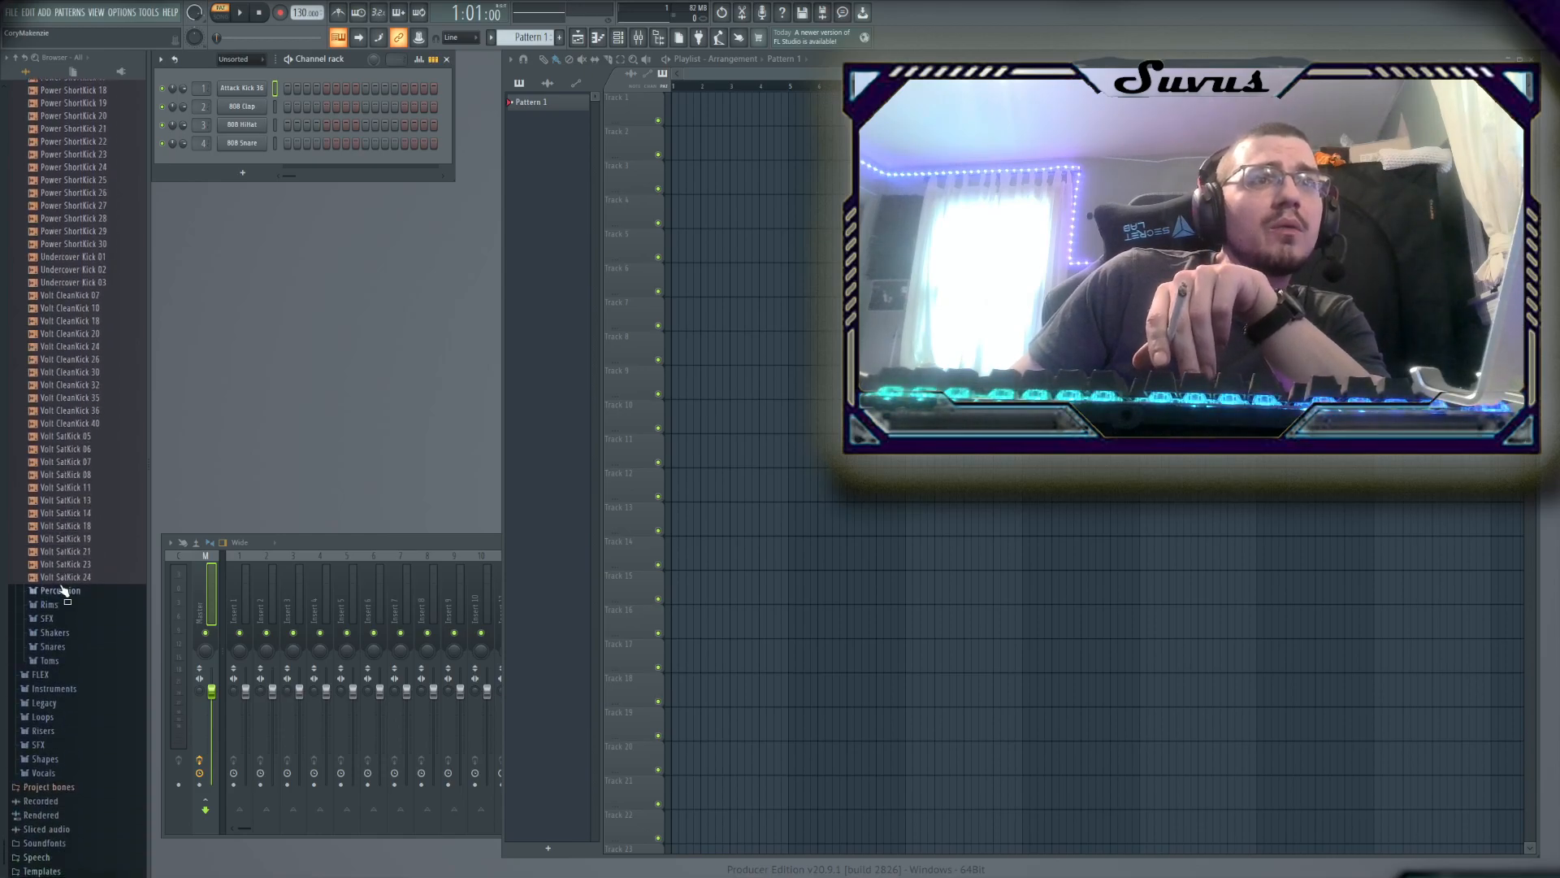
scroll(71, 587, "up", 20)
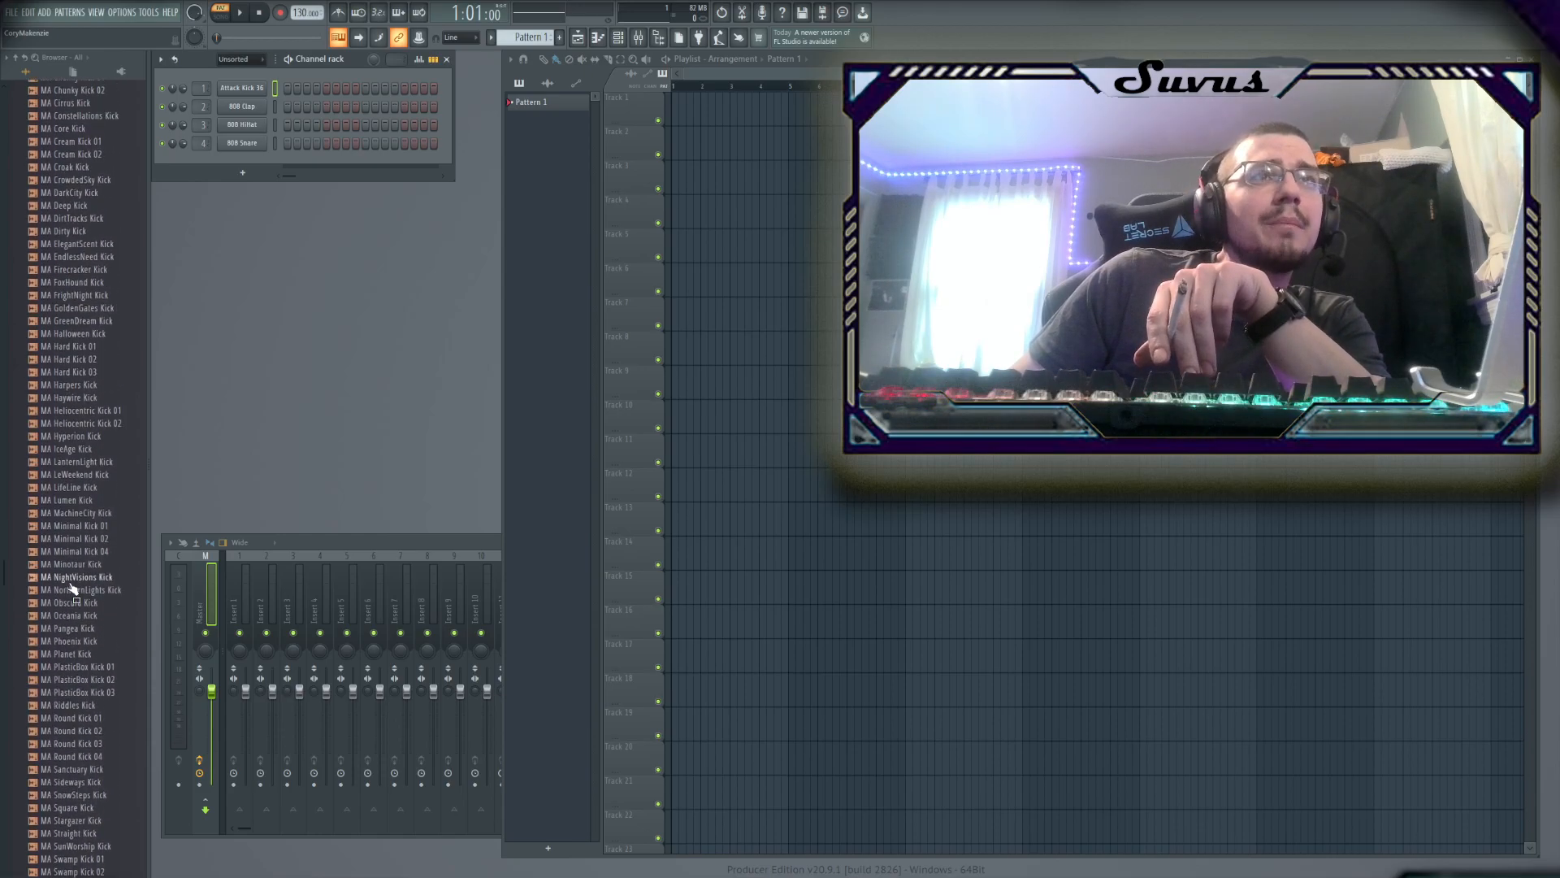
scroll(71, 587, "up", 20)
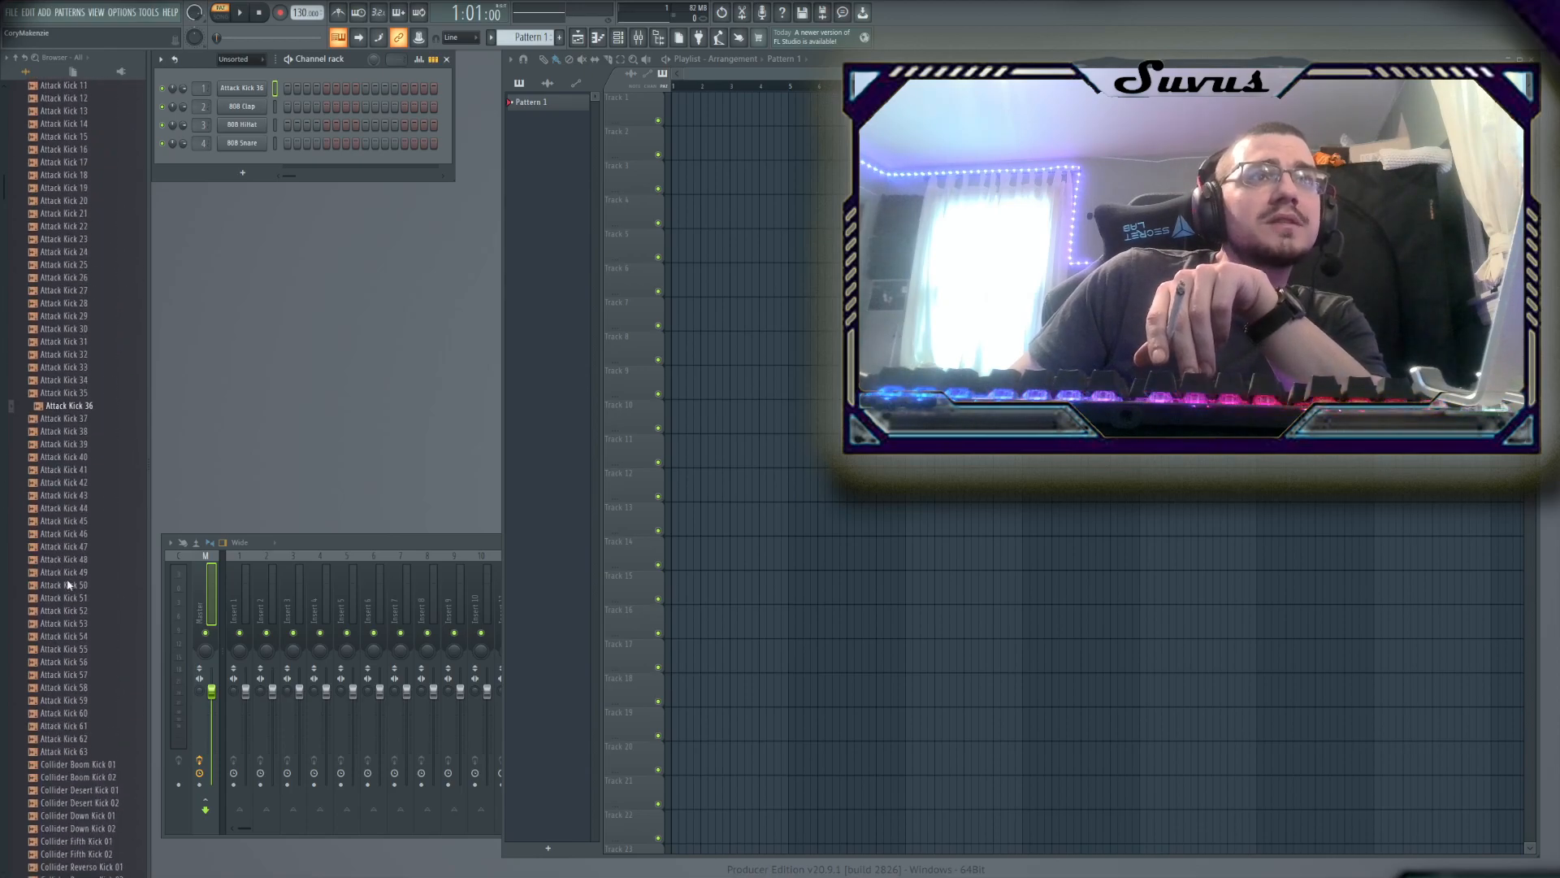
scroll(68, 585, "up", 2)
Open the Claps folder of the Drums (ModeAudio) pack and audition Attack, Fracture and HouseGen clap samples
left_click(76, 281)
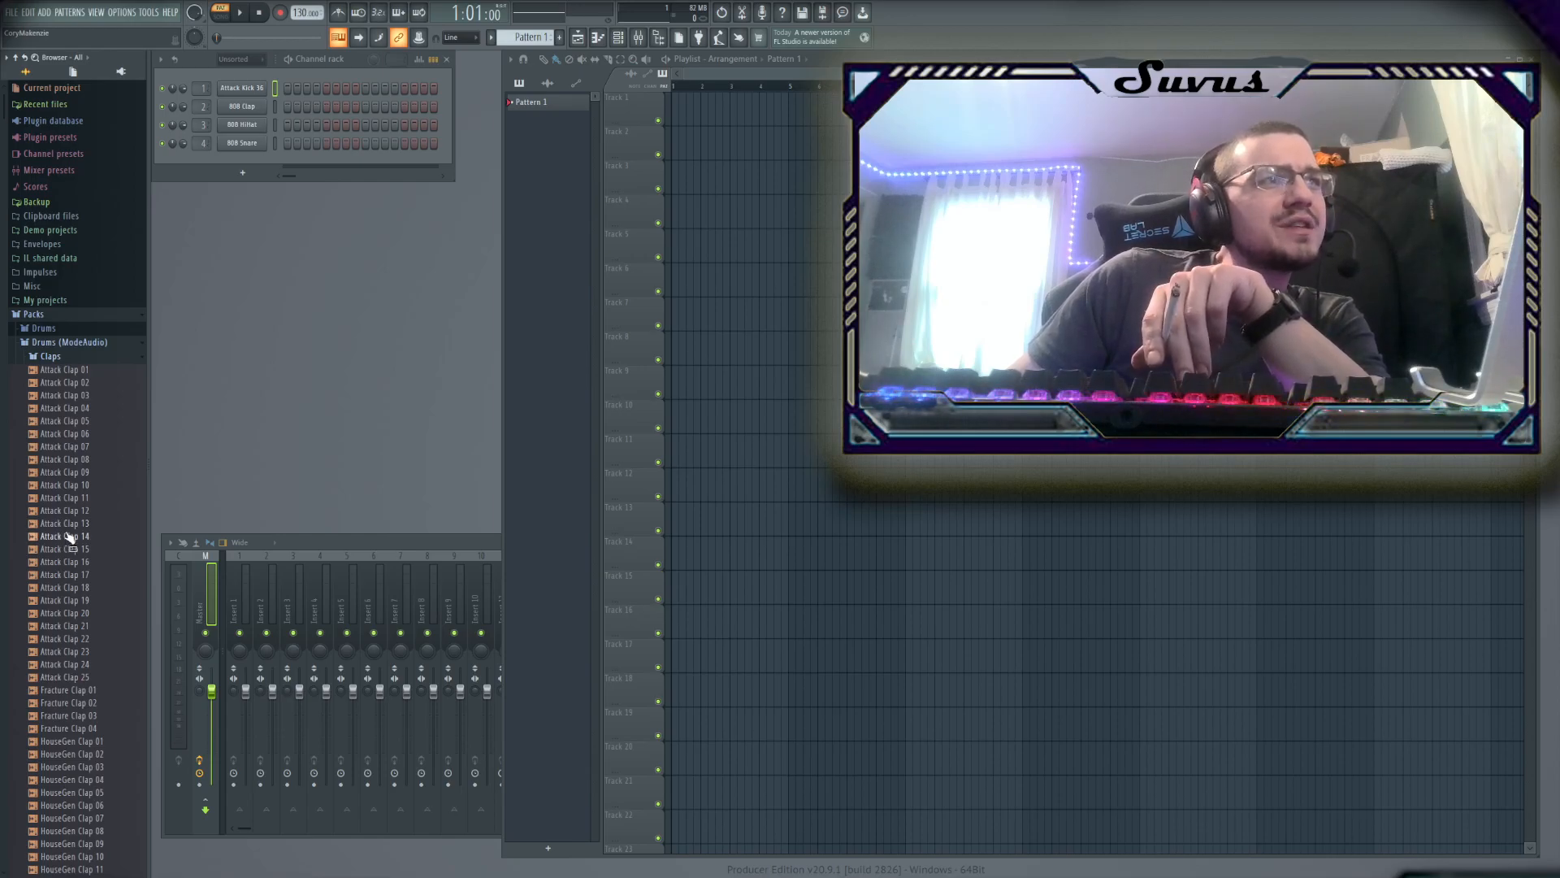
left_click(65, 485)
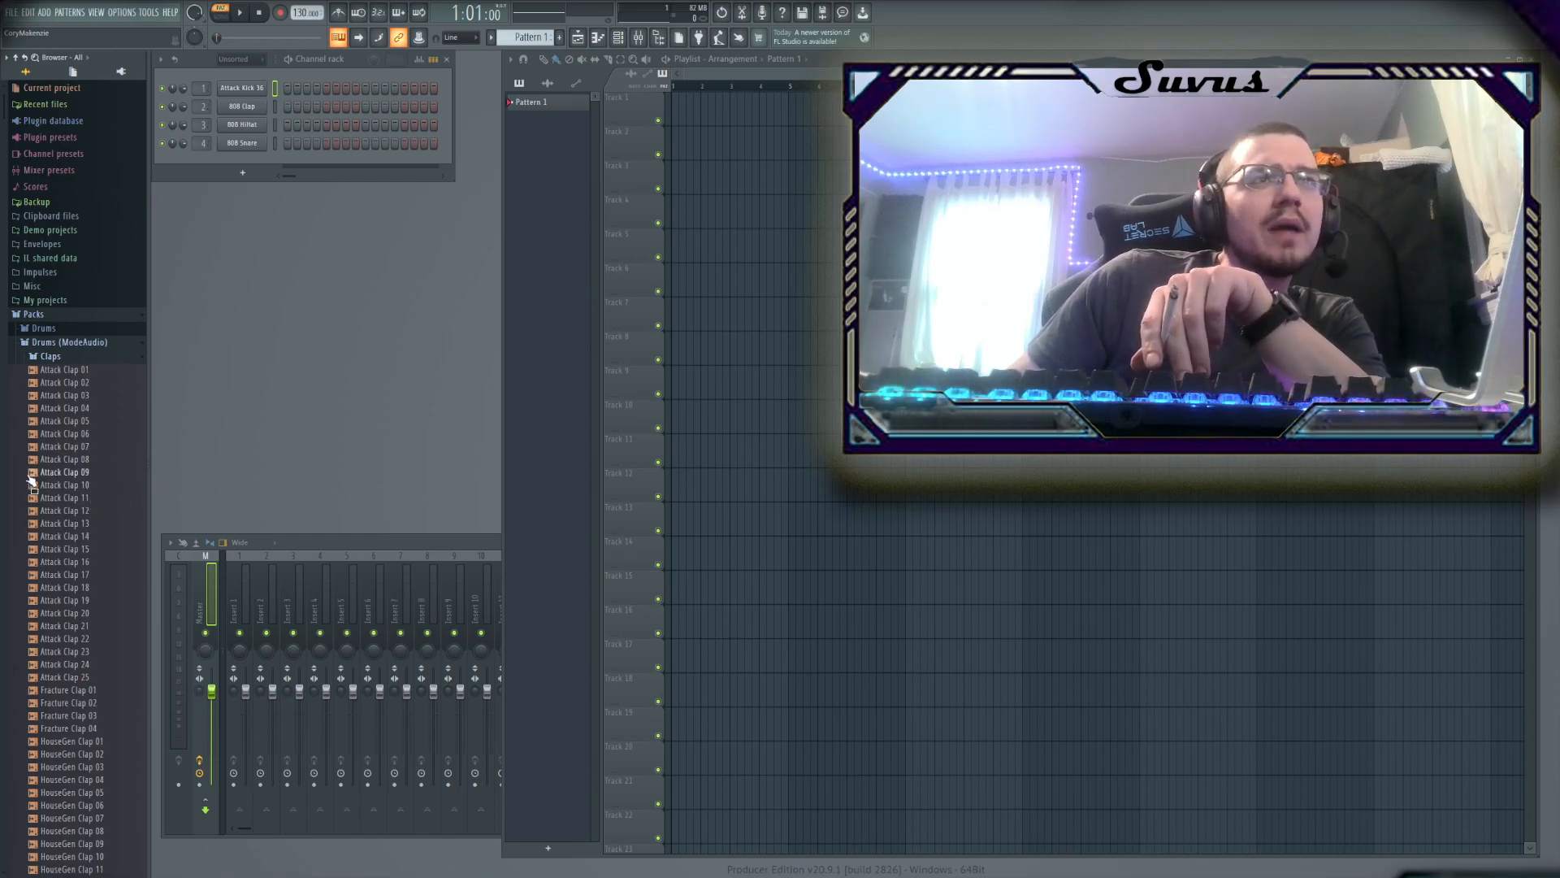
left_click(69, 525)
left_click(85, 590)
left_click(91, 628)
left_click(91, 678)
left_click(92, 728)
left_click(91, 780)
left_click(93, 793)
left_click(94, 829)
left_click(94, 856)
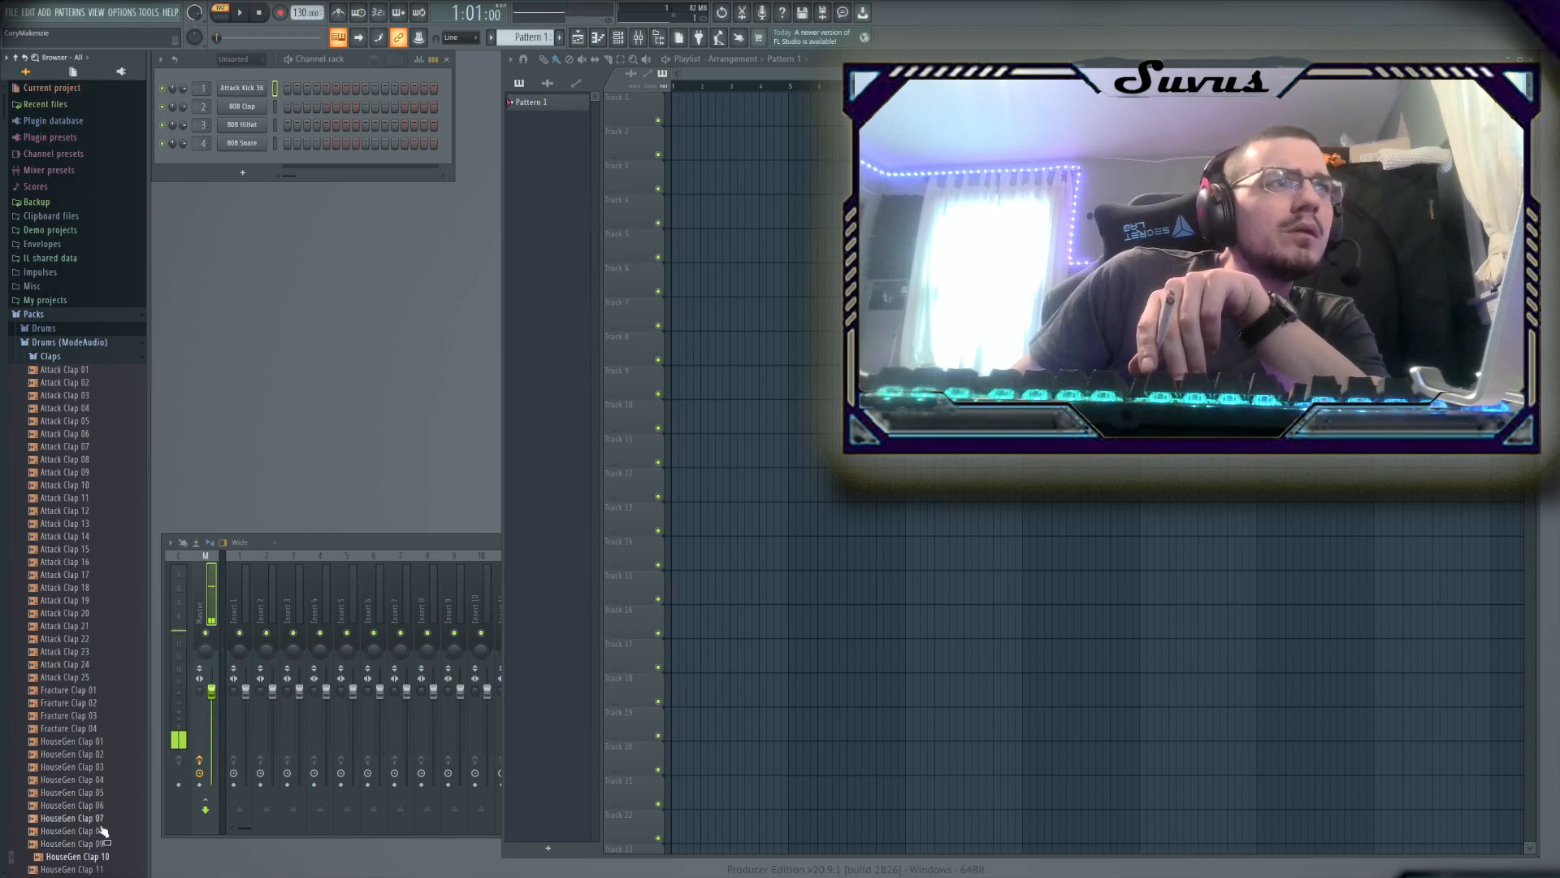
Compare further HouseGen claps and replace the 808 Clap channel's sample with HouseGen Clap 15
scroll(98, 813, "down", 4)
left_click(97, 794)
left_click(87, 781)
left_click(84, 770)
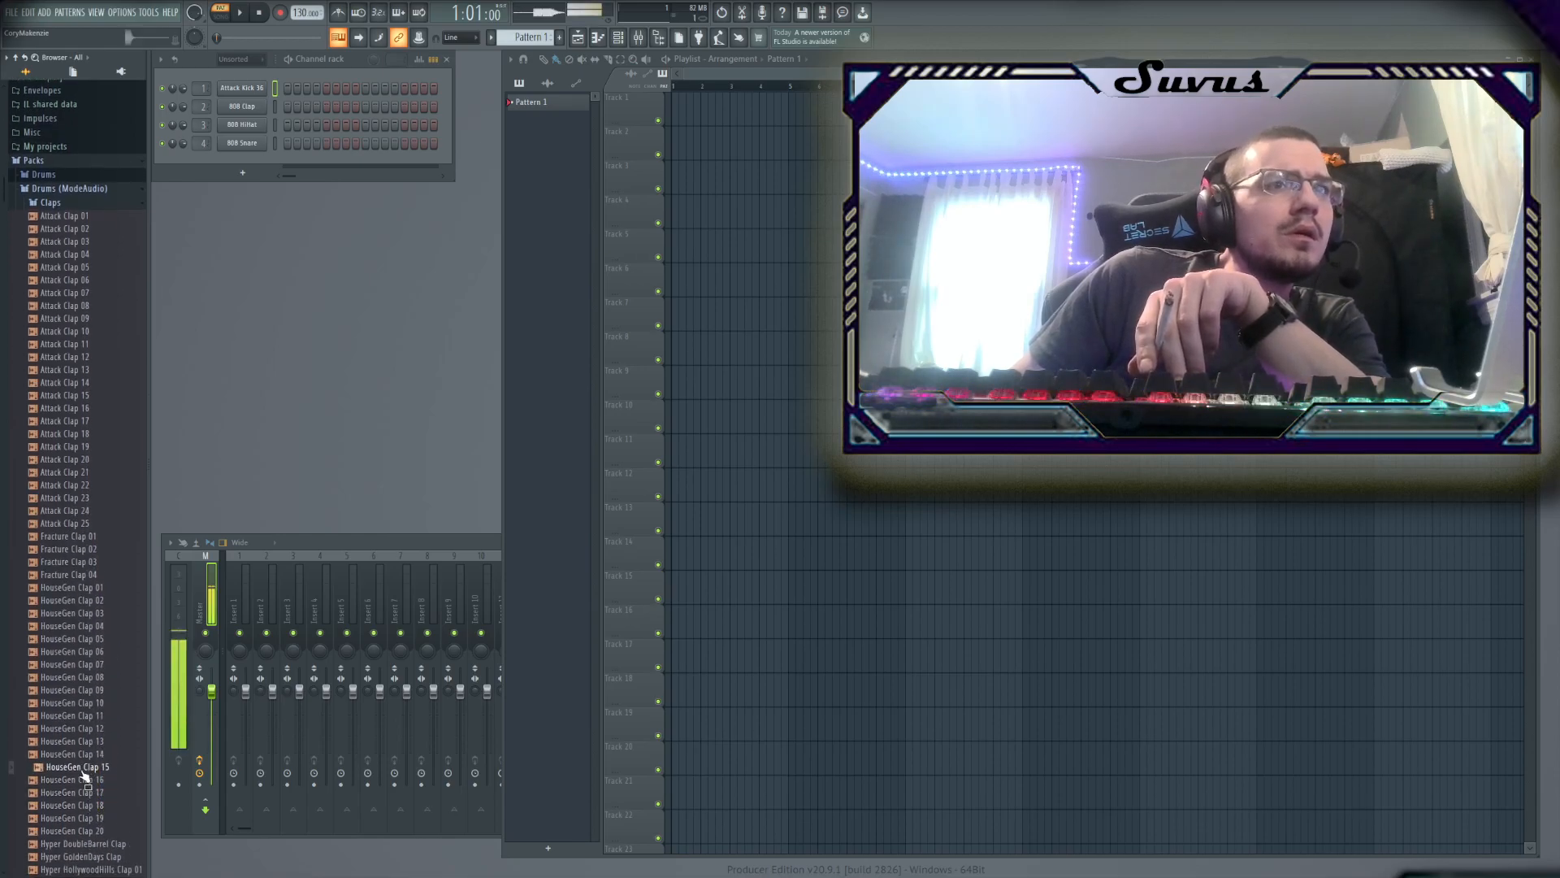
left_click_drag(77, 770, 262, 107)
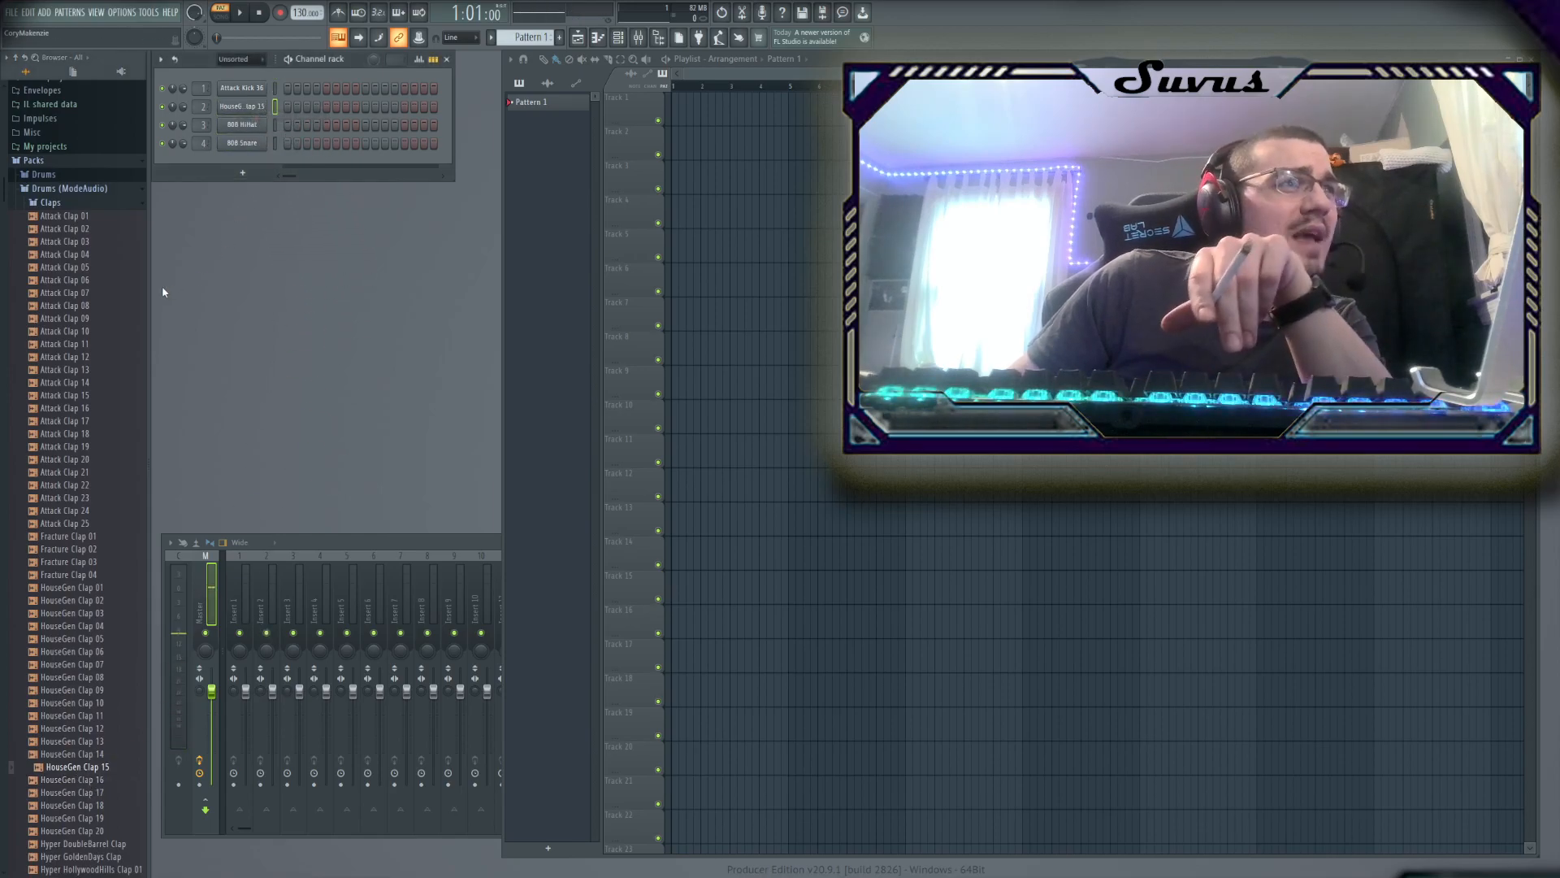
Open the Hi Hats folder of the Drums (ModeAudio) pack and audition several Attack Hat samples
scroll(105, 325, "down", 20)
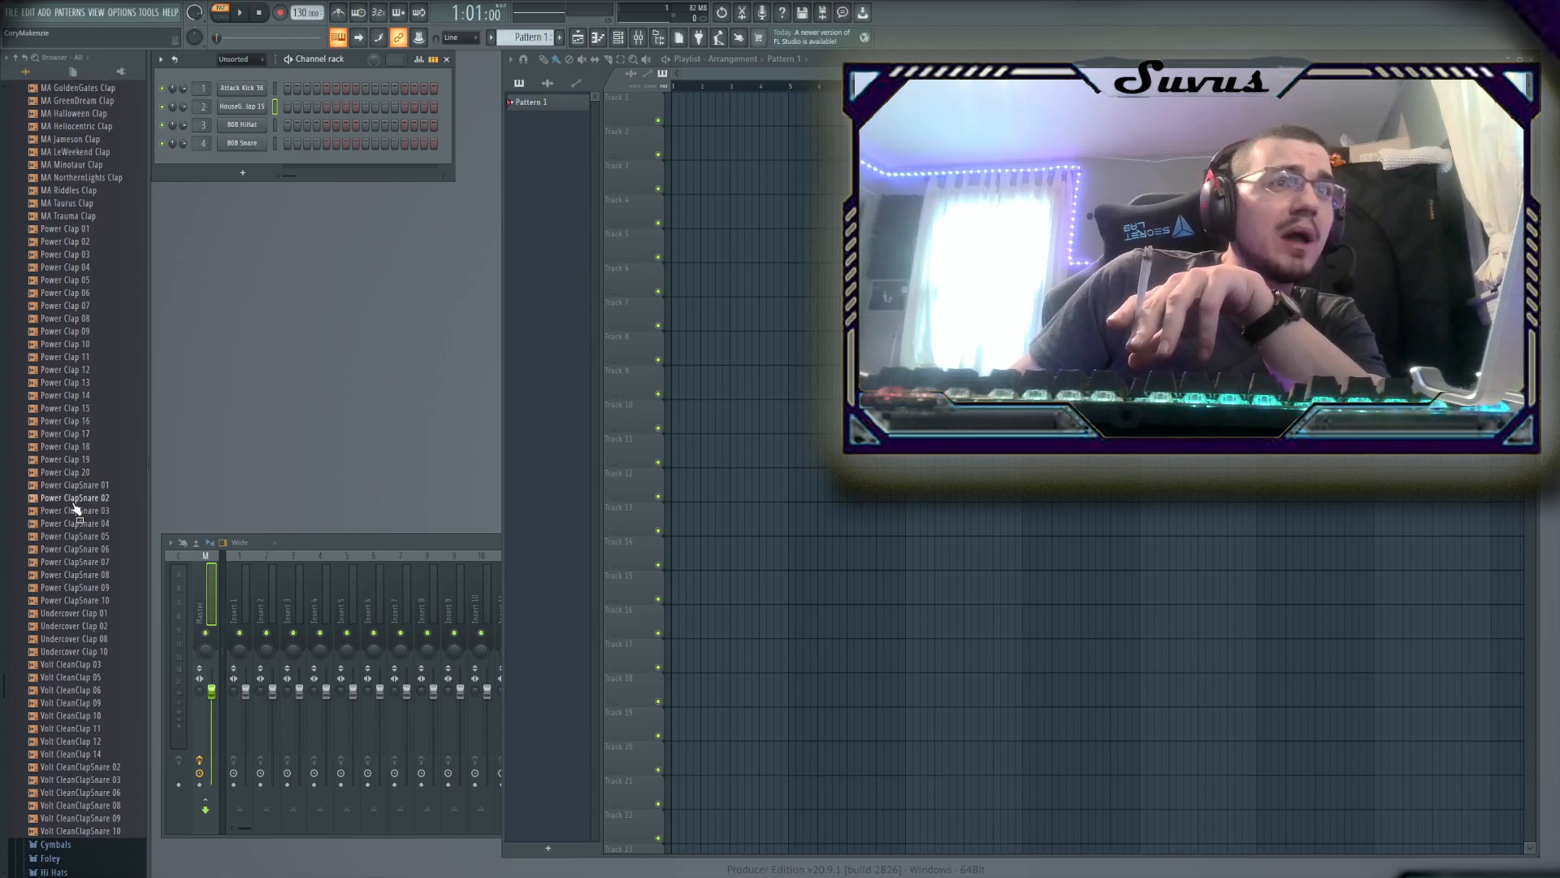
scroll(76, 512, "down", 8)
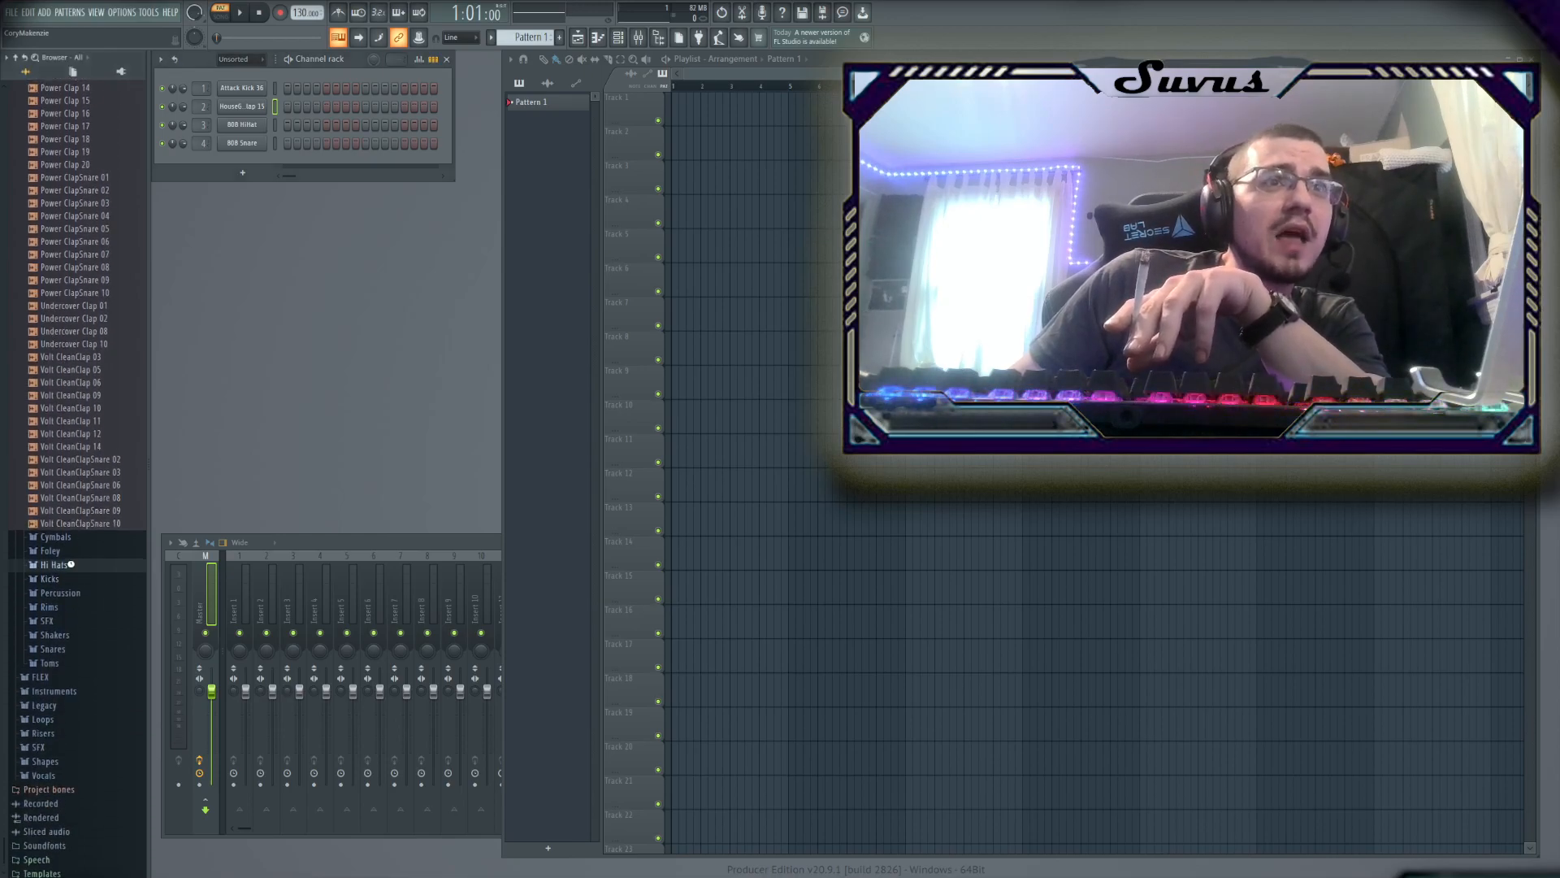
left_click(72, 564)
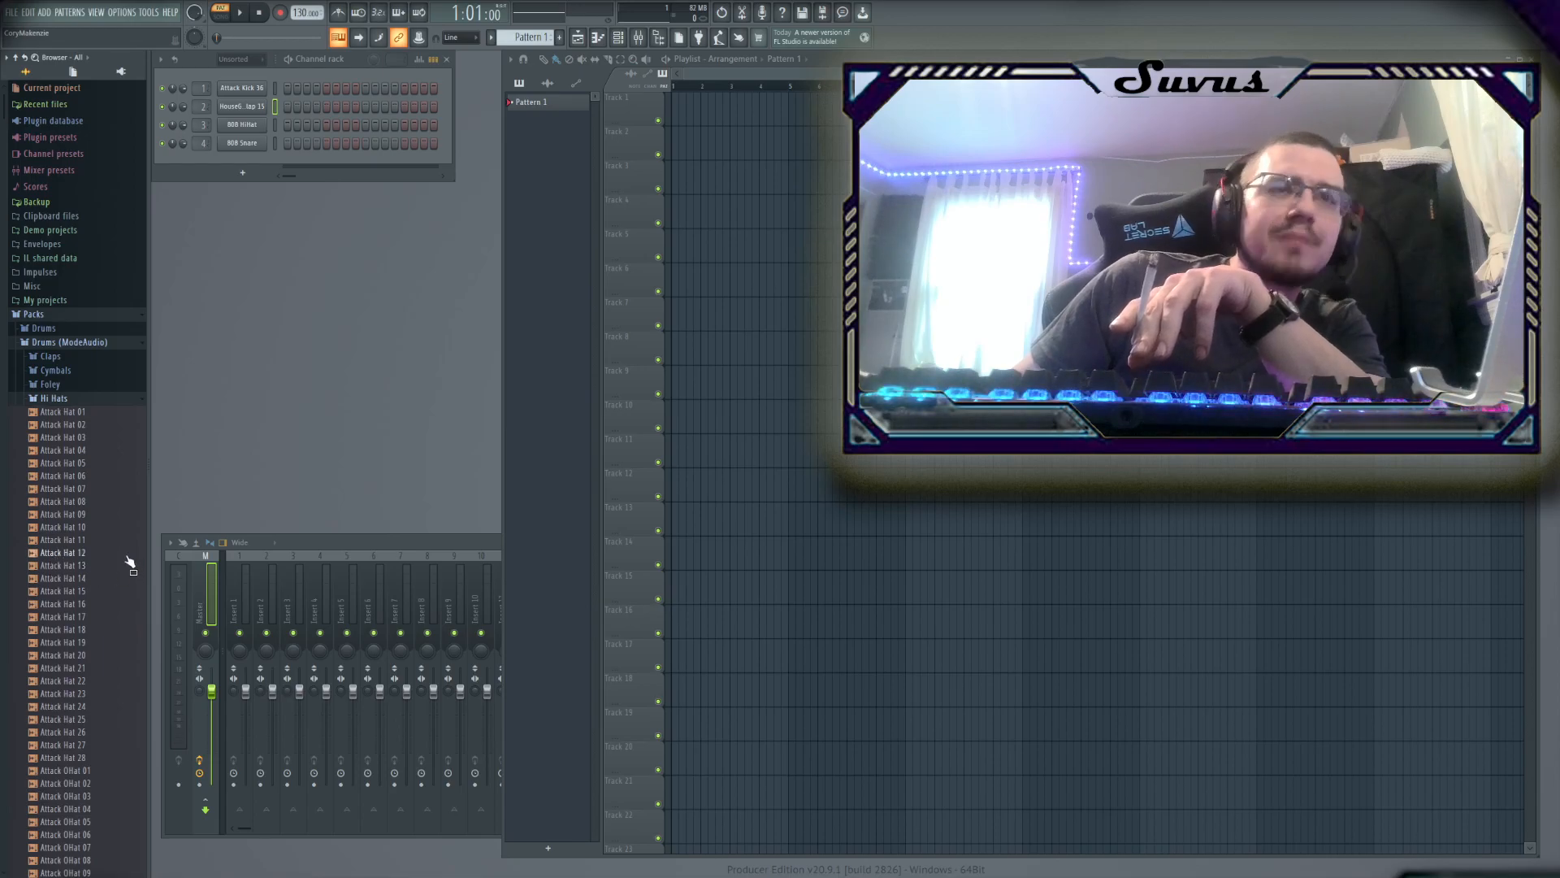
left_click(75, 579)
left_click(78, 630)
left_click(76, 708)
left_click(81, 759)
left_click(70, 720)
left_click(68, 681)
left_click(73, 720)
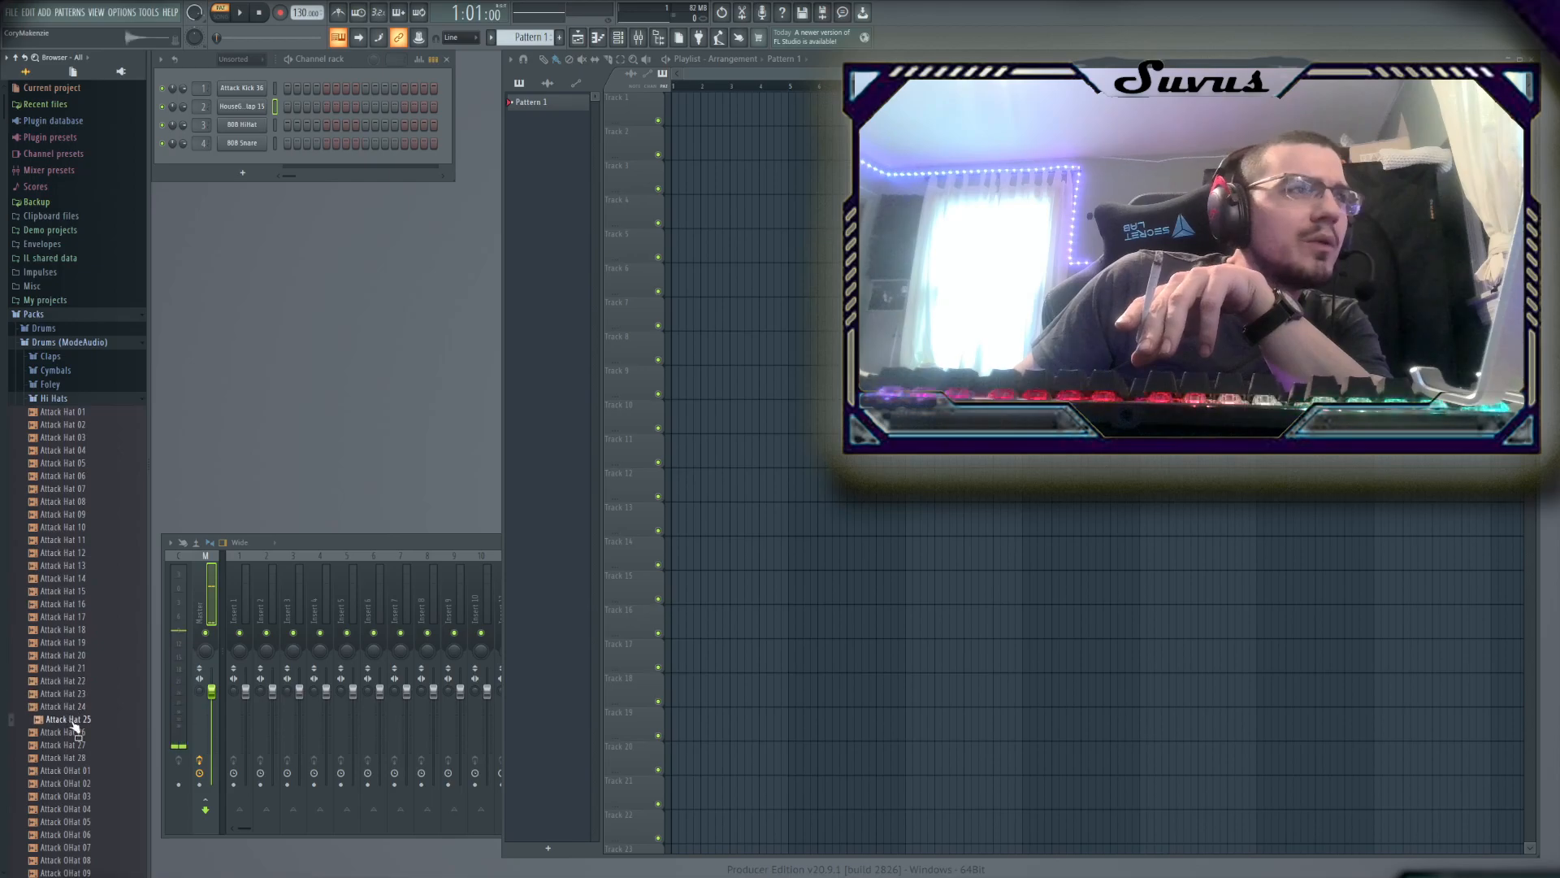
Compare more Attack Hat samples with the Attack OHat samples by auditioning them in alternation
left_click(70, 515)
left_click(68, 413)
left_click(67, 515)
left_click(65, 734)
left_click(73, 836)
left_click(72, 708)
left_click(75, 782)
left_click(73, 681)
left_click(74, 772)
left_click(91, 642)
left_click(102, 782)
Audition the Collider Boom, Desert and Down hats and load a Collider Down hat into the 808 HiHat channel
scroll(102, 764, "down", 6)
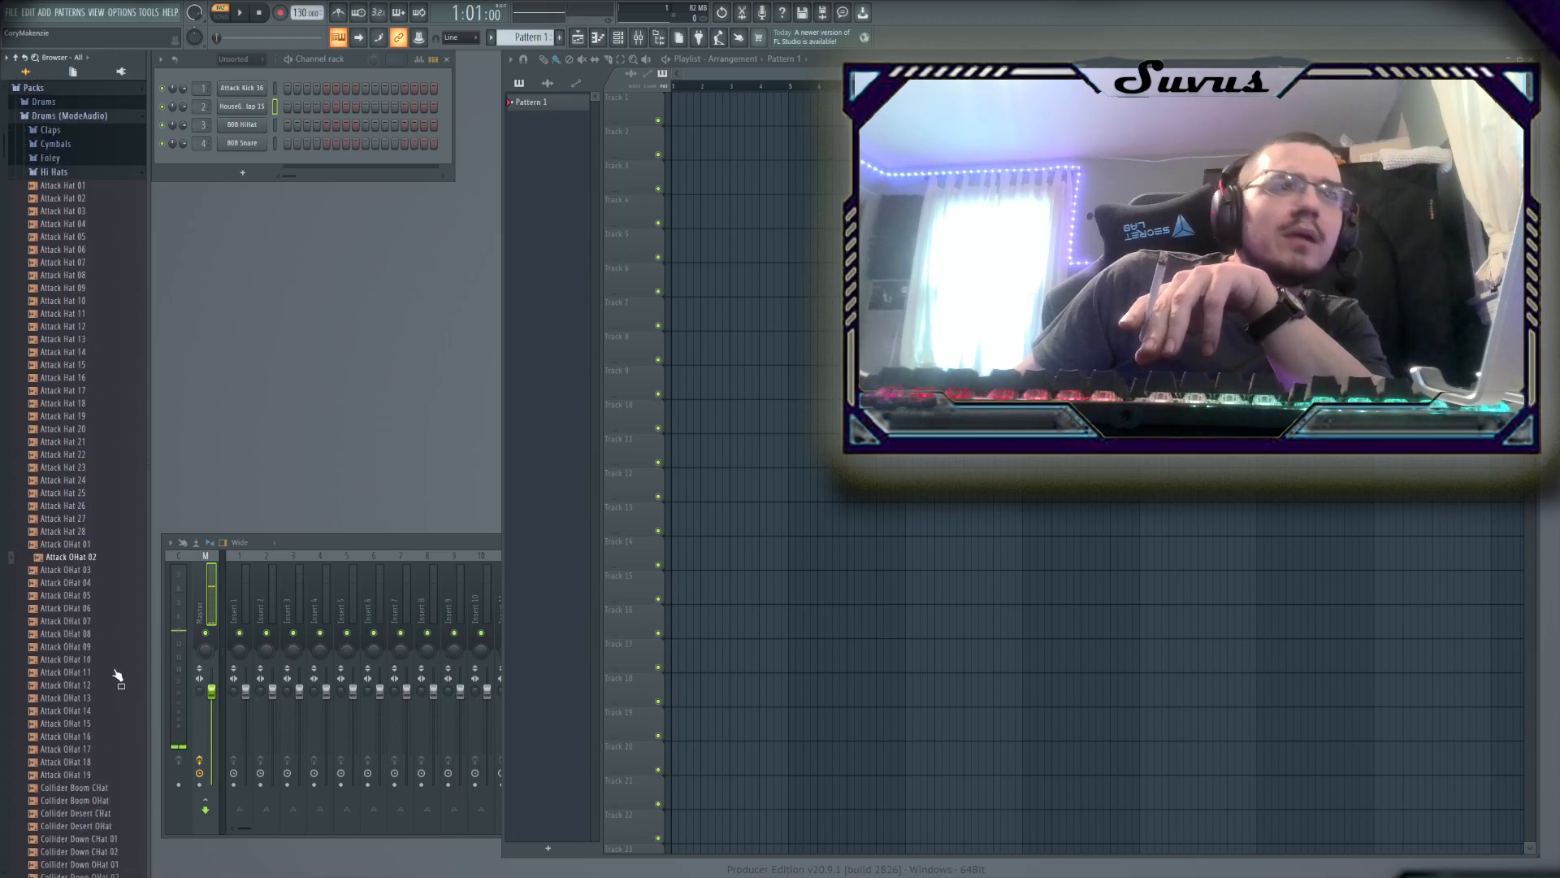
left_click(84, 835)
left_click(79, 799)
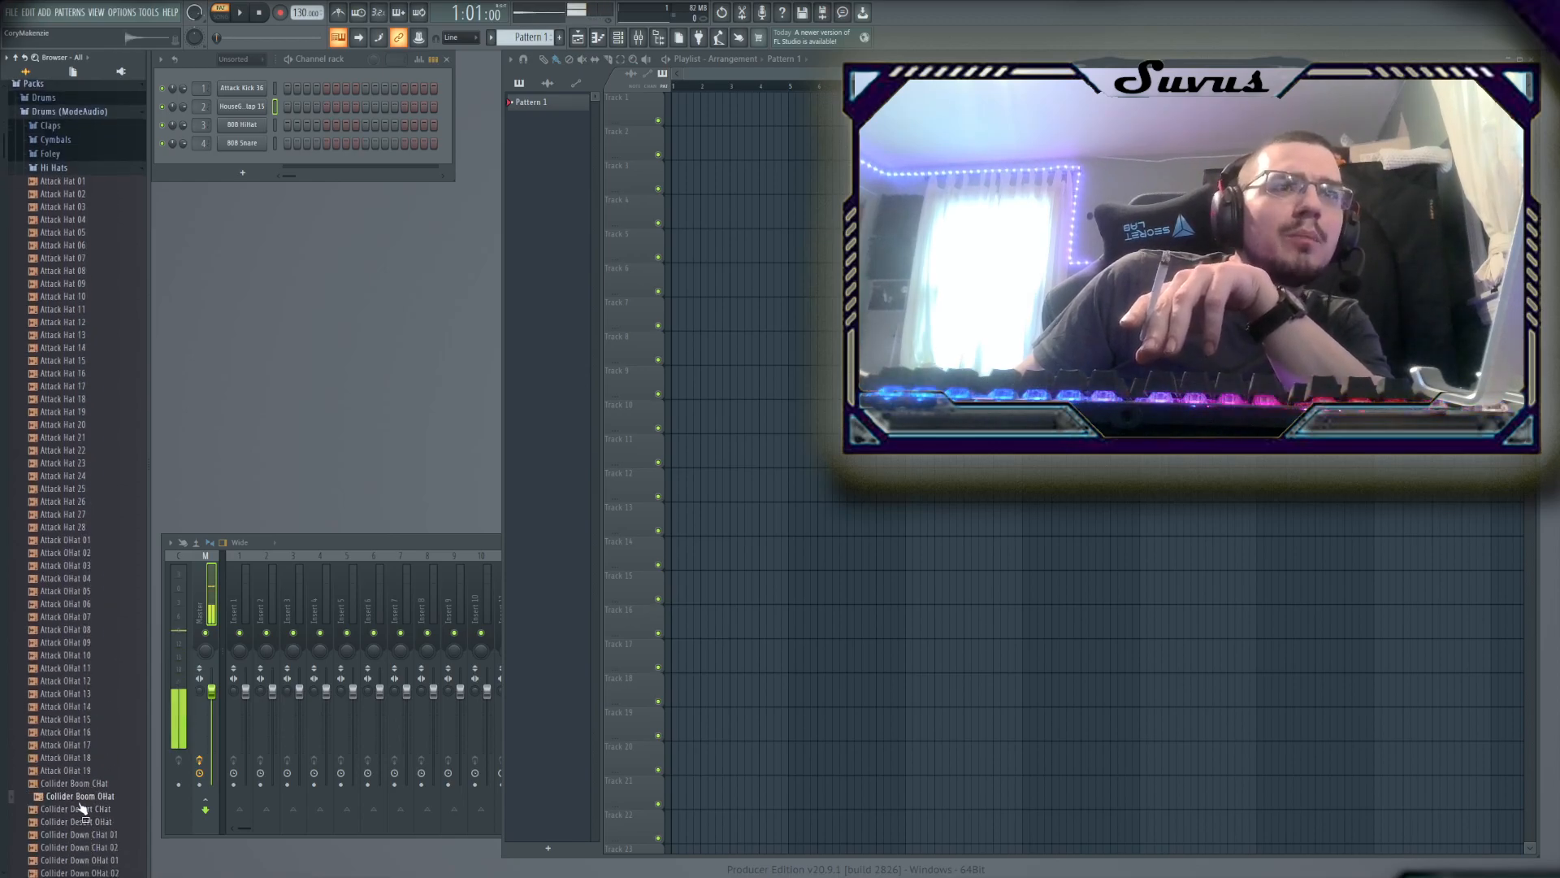
left_click(83, 813)
left_click(86, 824)
left_click(85, 835)
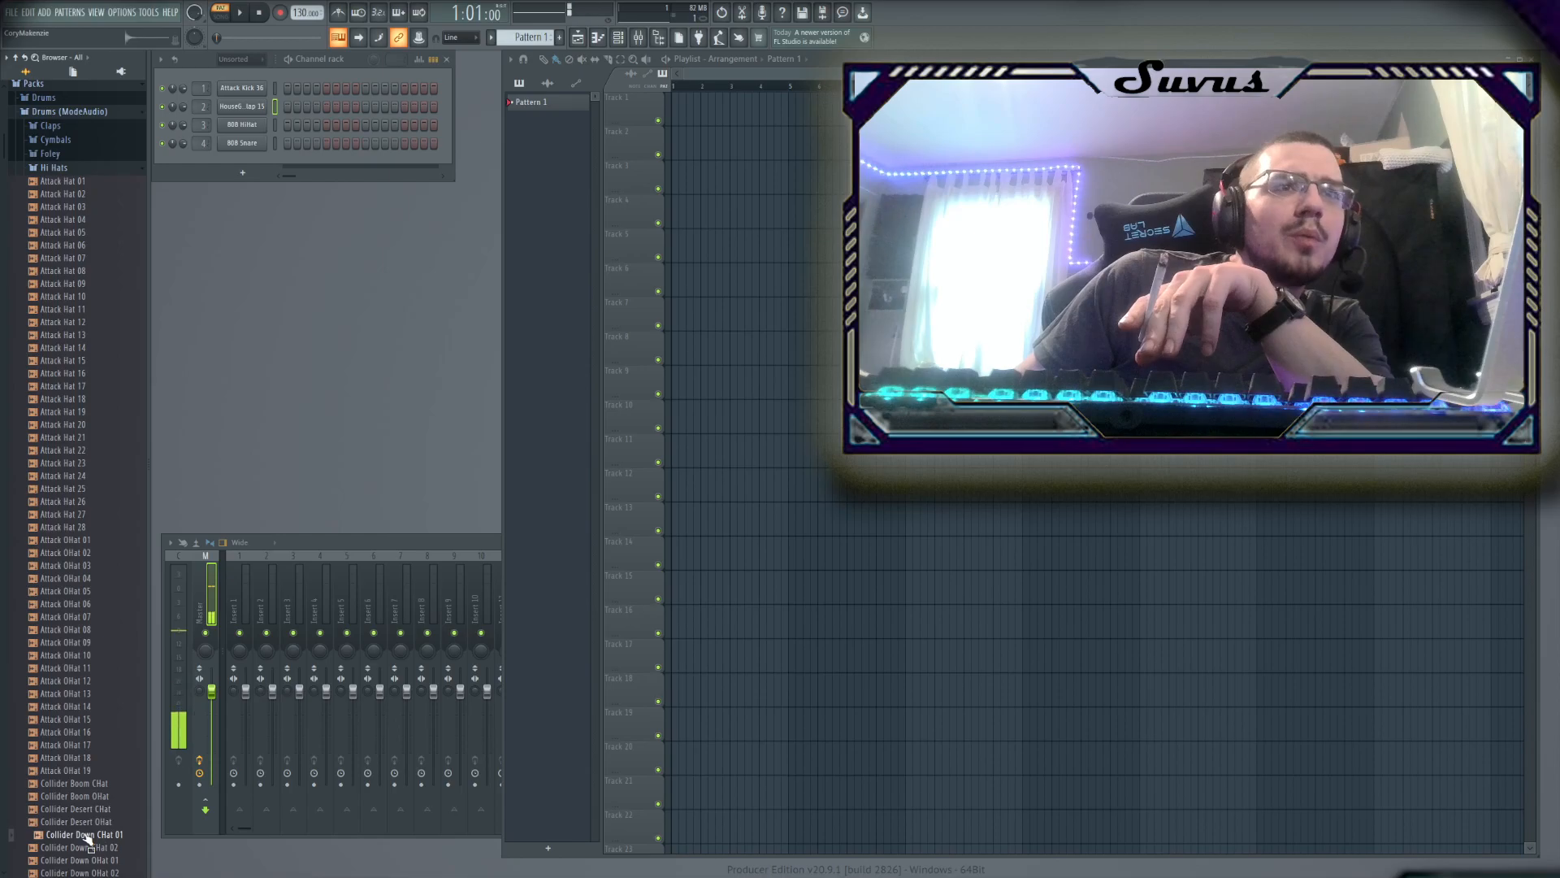
left_click_drag(85, 834, 242, 125)
Audition the Collider Sub and neighbouring hats and replace the 808 Snare channel's sample with Collider Sub CHat 01
scroll(81, 756, "down", 2)
scroll(73, 756, "down", 6)
left_click(69, 720)
left_click(83, 771)
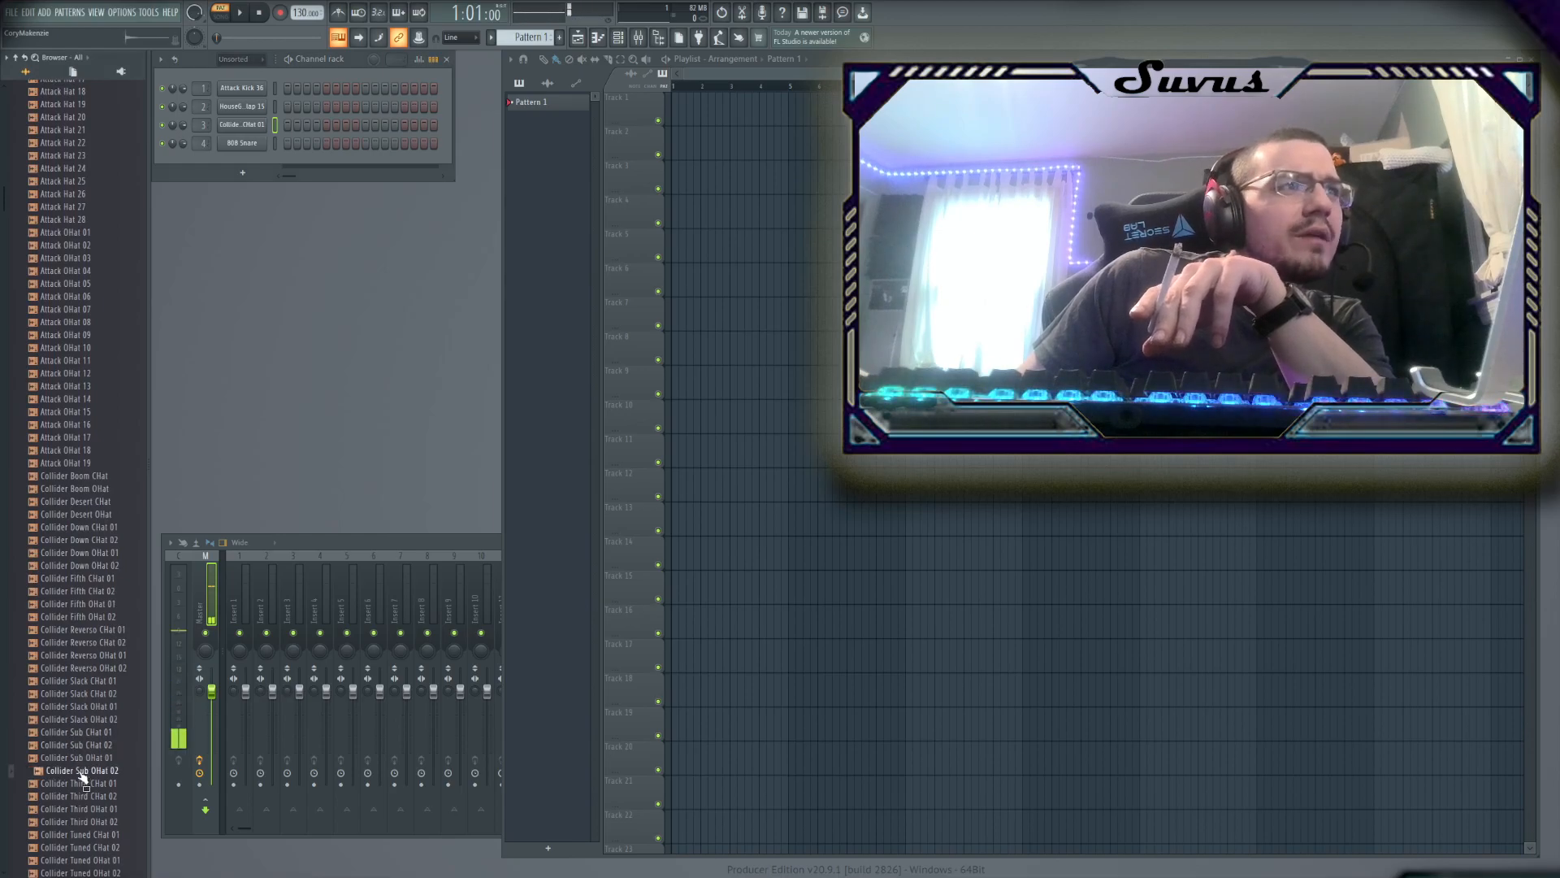
left_click(89, 735)
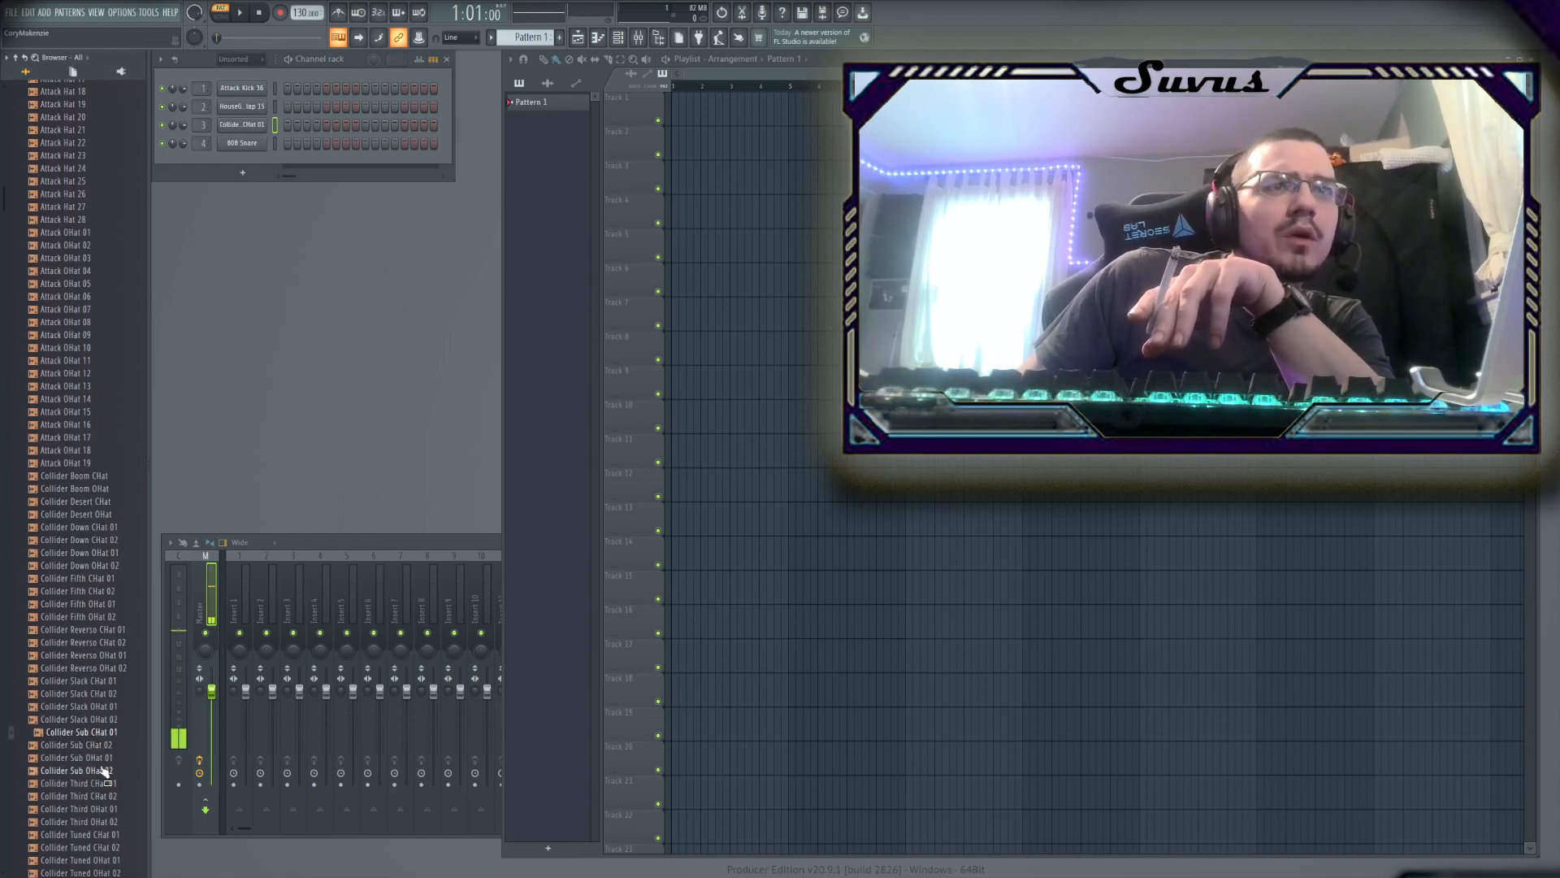
left_click(96, 786)
left_click(89, 757)
left_click(94, 732)
left_click_drag(92, 740, 244, 144)
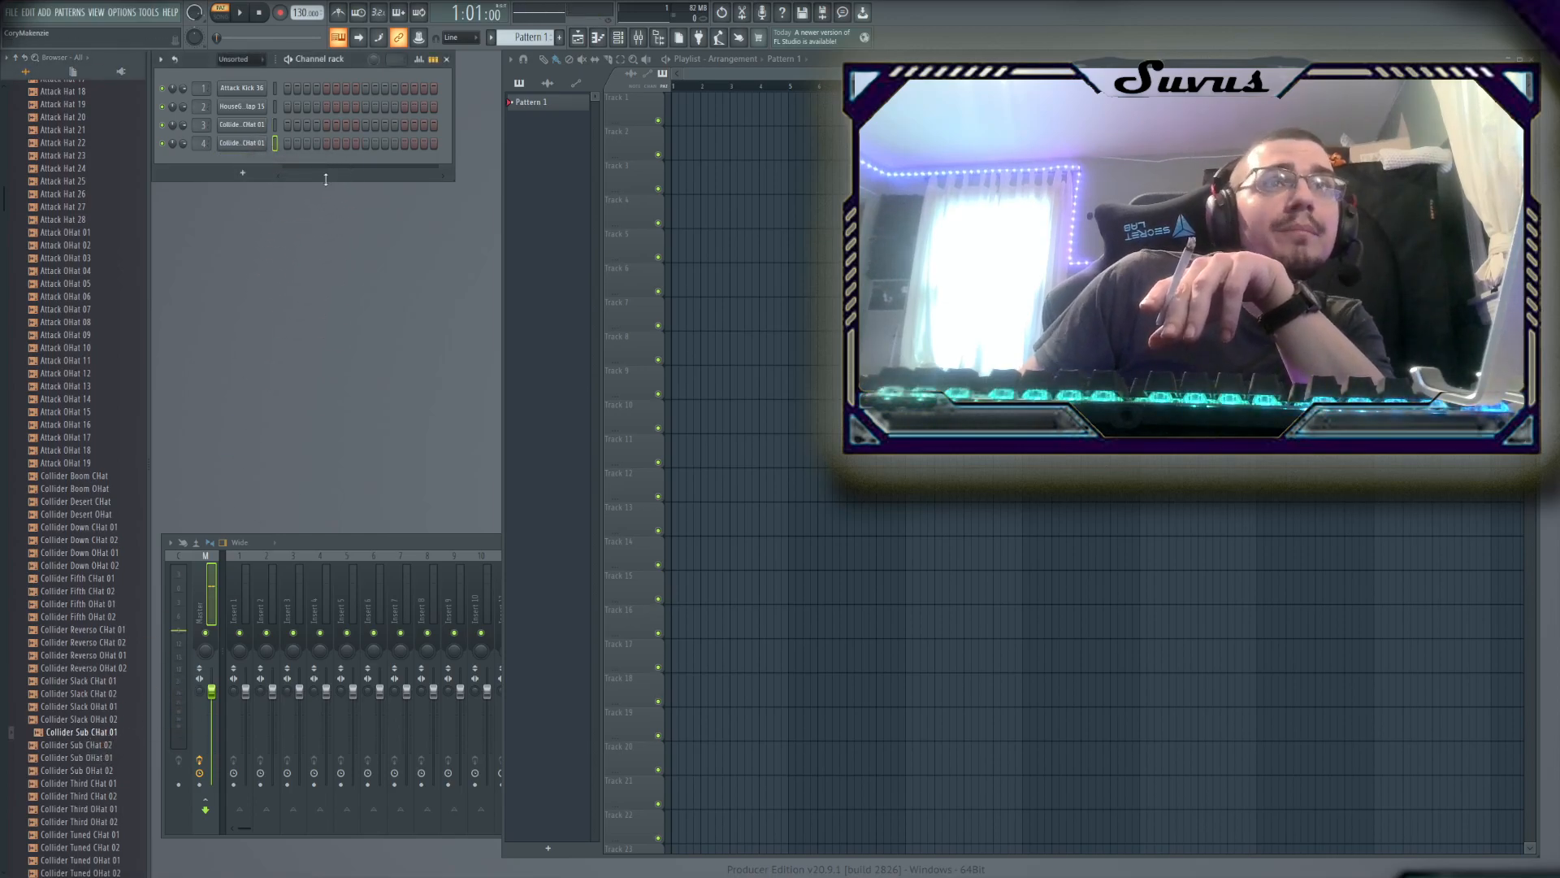
Enter one hit per channel on steps 1, 5, 9 and 13, and place Pattern 1 four times in a row on Track 1
left_click(277, 89)
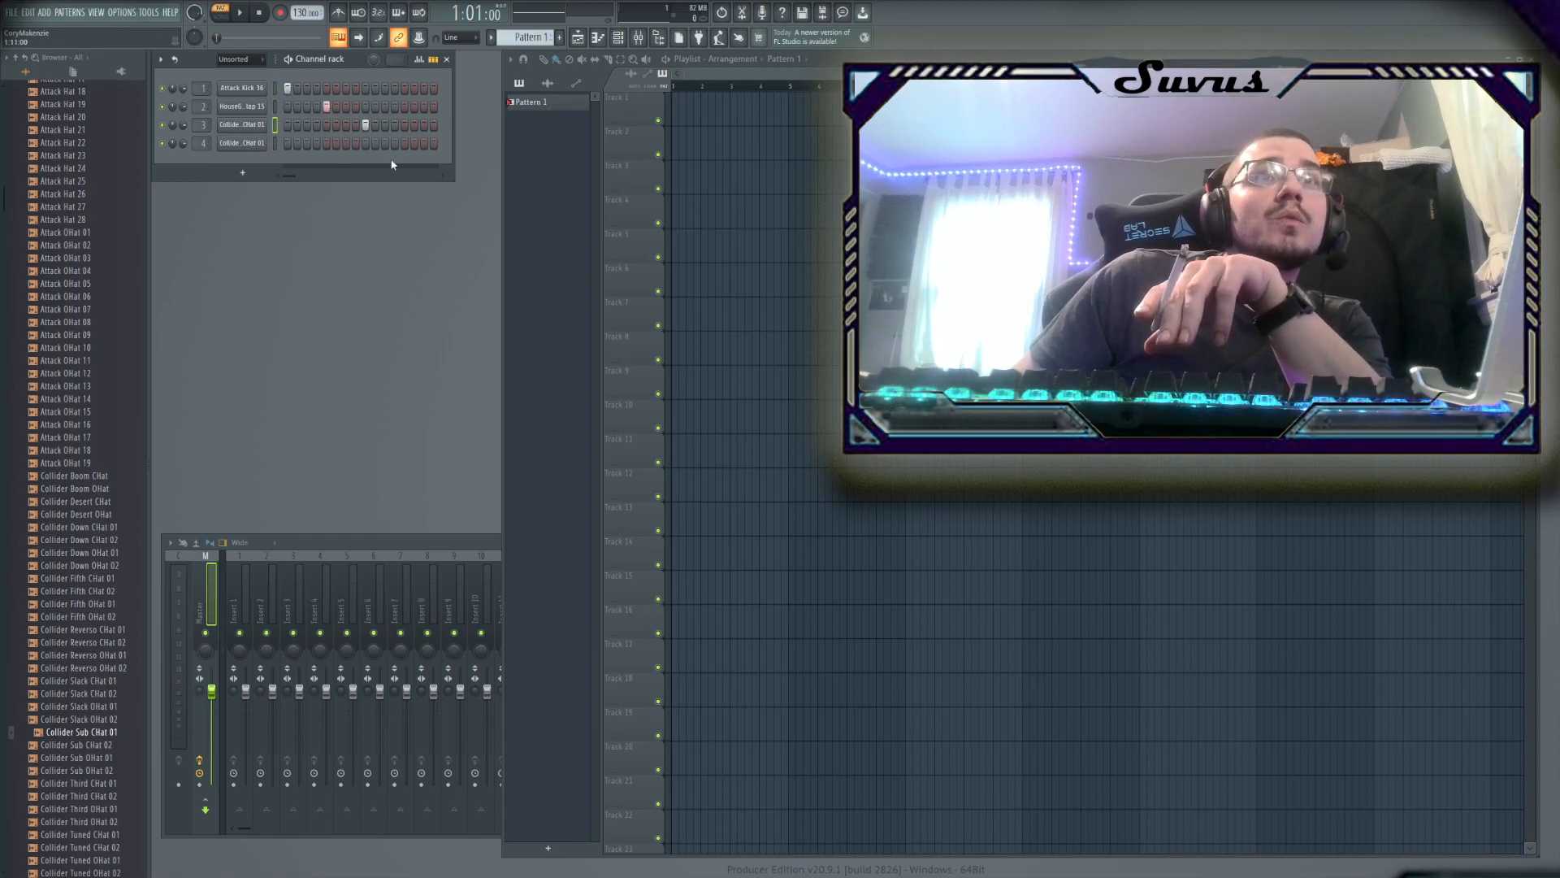
left_click_drag(671, 106, 773, 116)
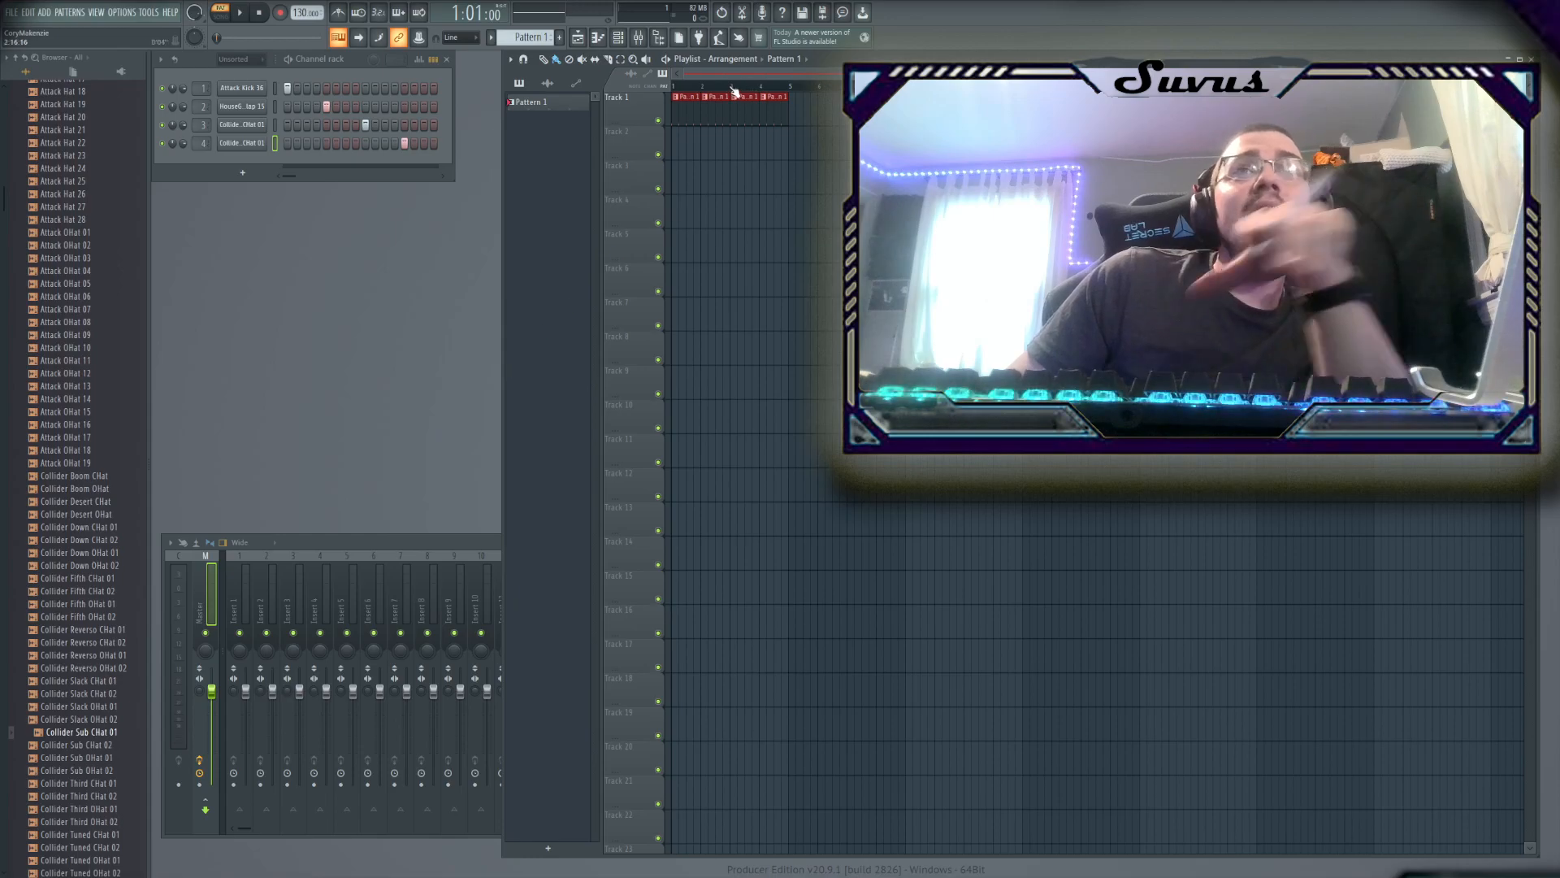
Dismiss the playlist options and start playback to listen to the drum pattern
left_click(511, 60)
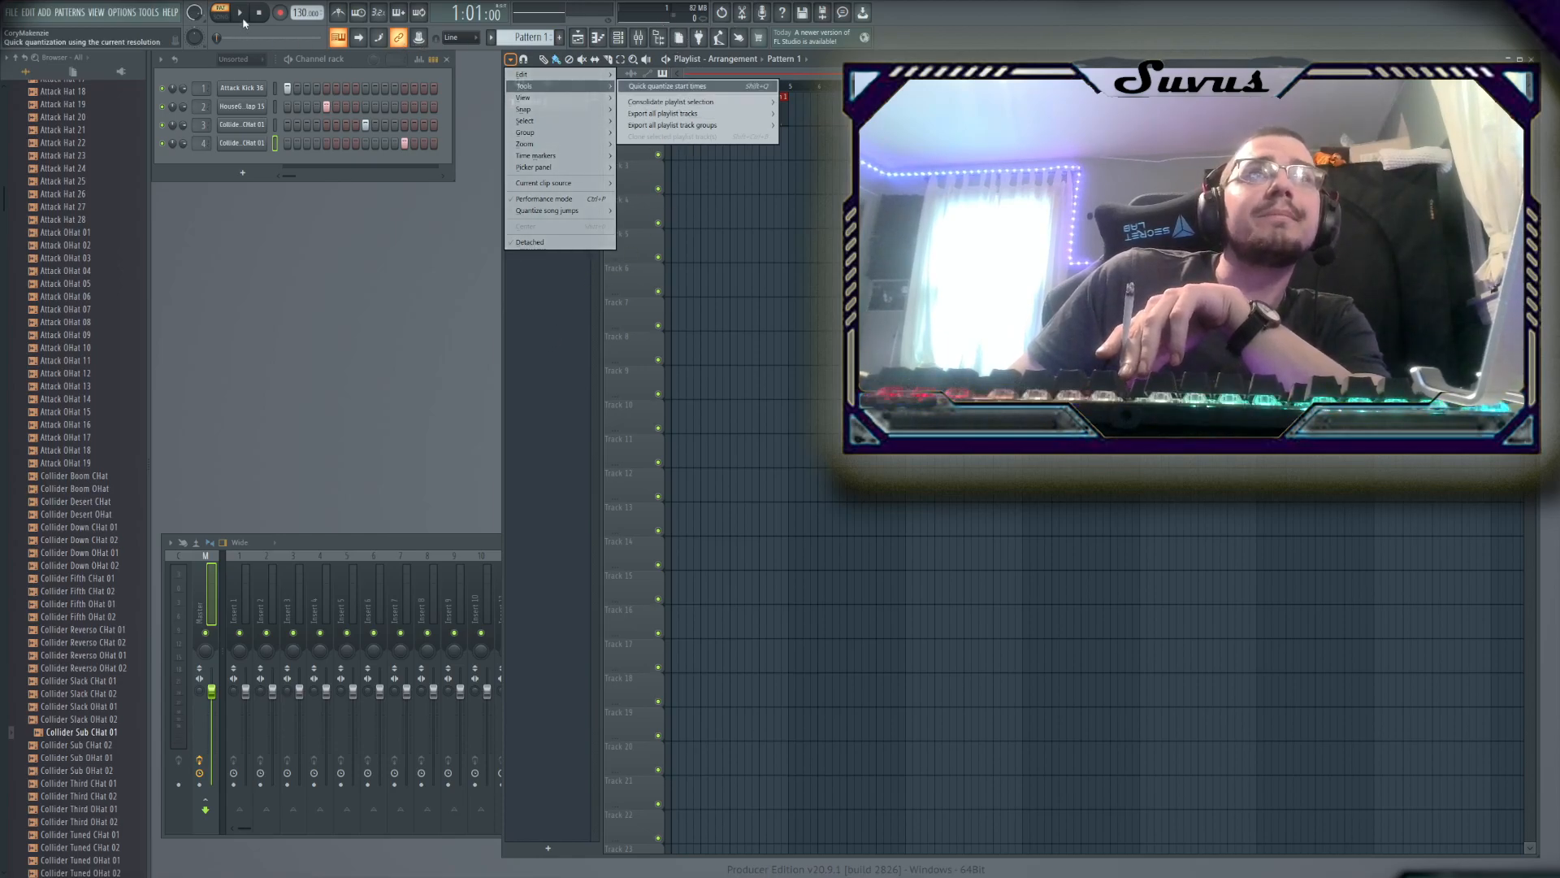
left_click(241, 14)
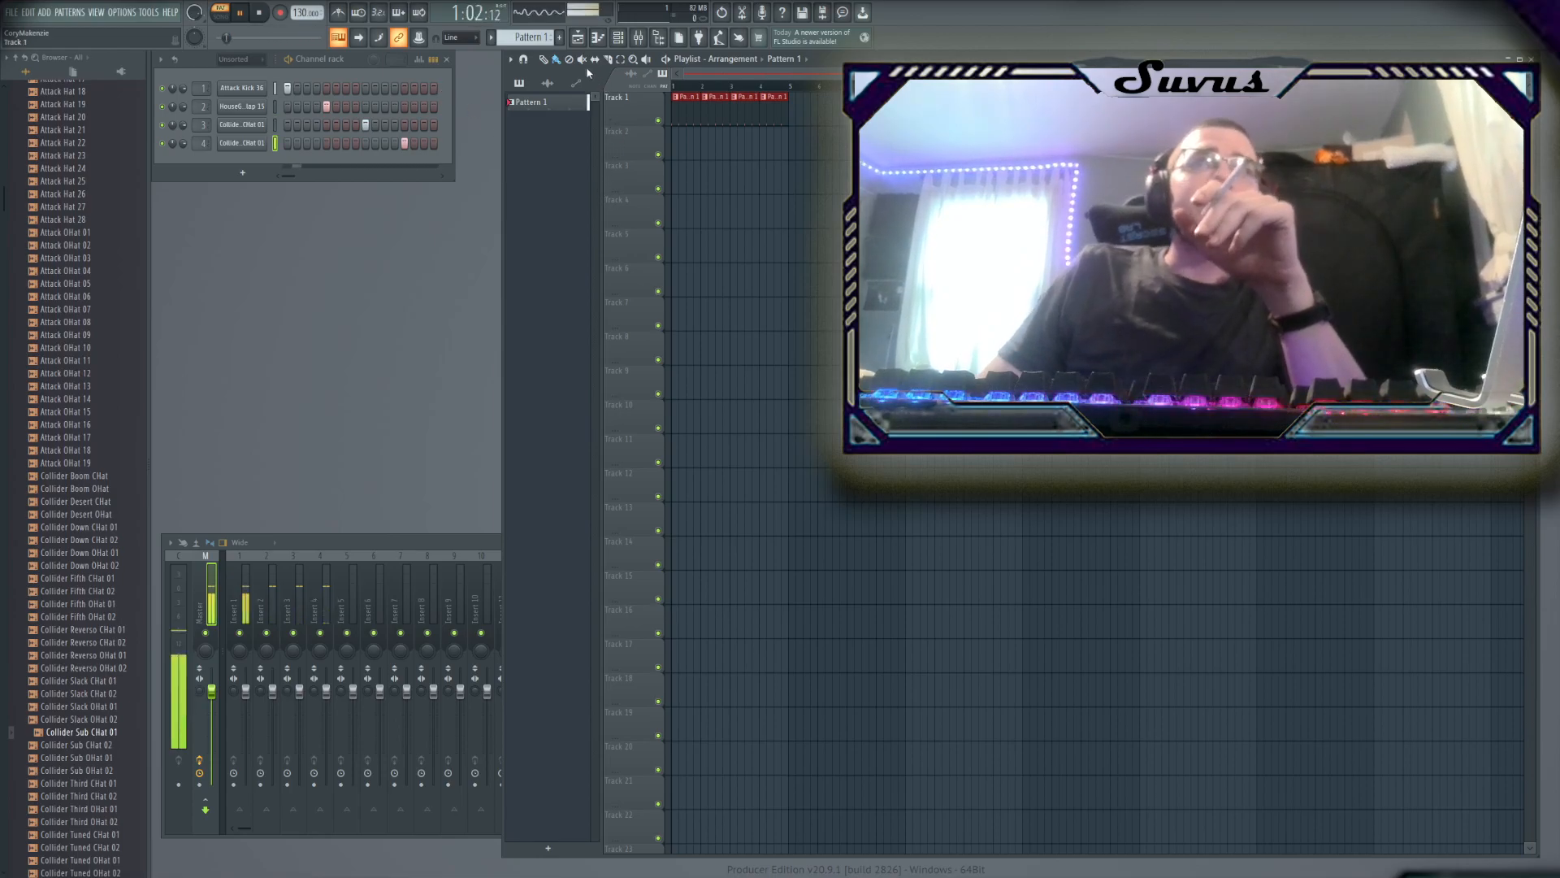
Export the drum pattern as a wave file named tutorialsample1 in the 23Music folder and start the rendering
left_click(11, 12)
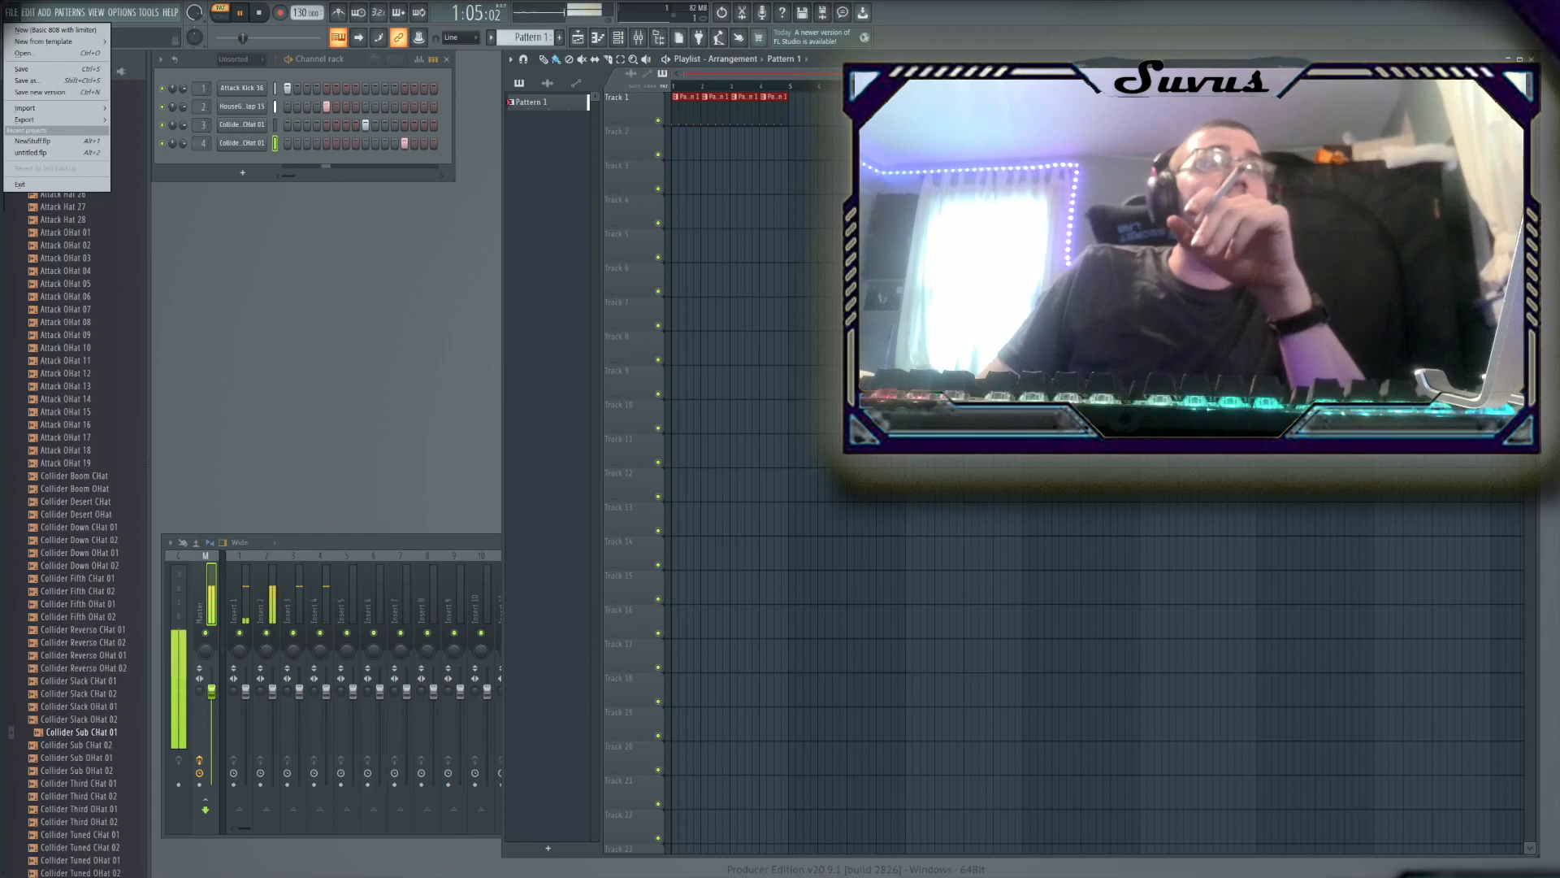
mouse_move(49, 120)
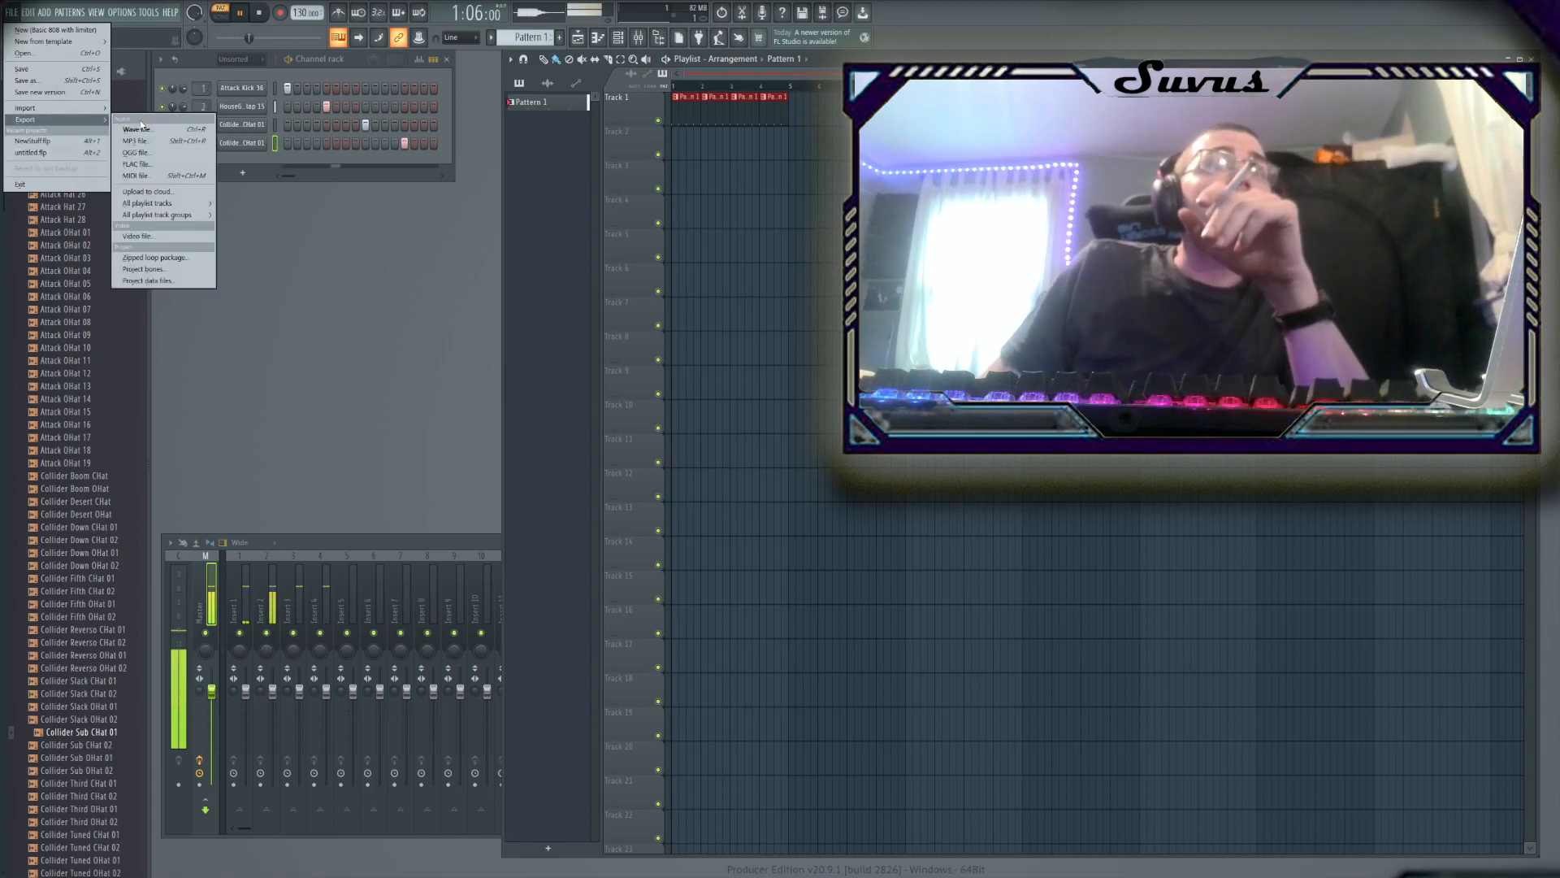
left_click(170, 130)
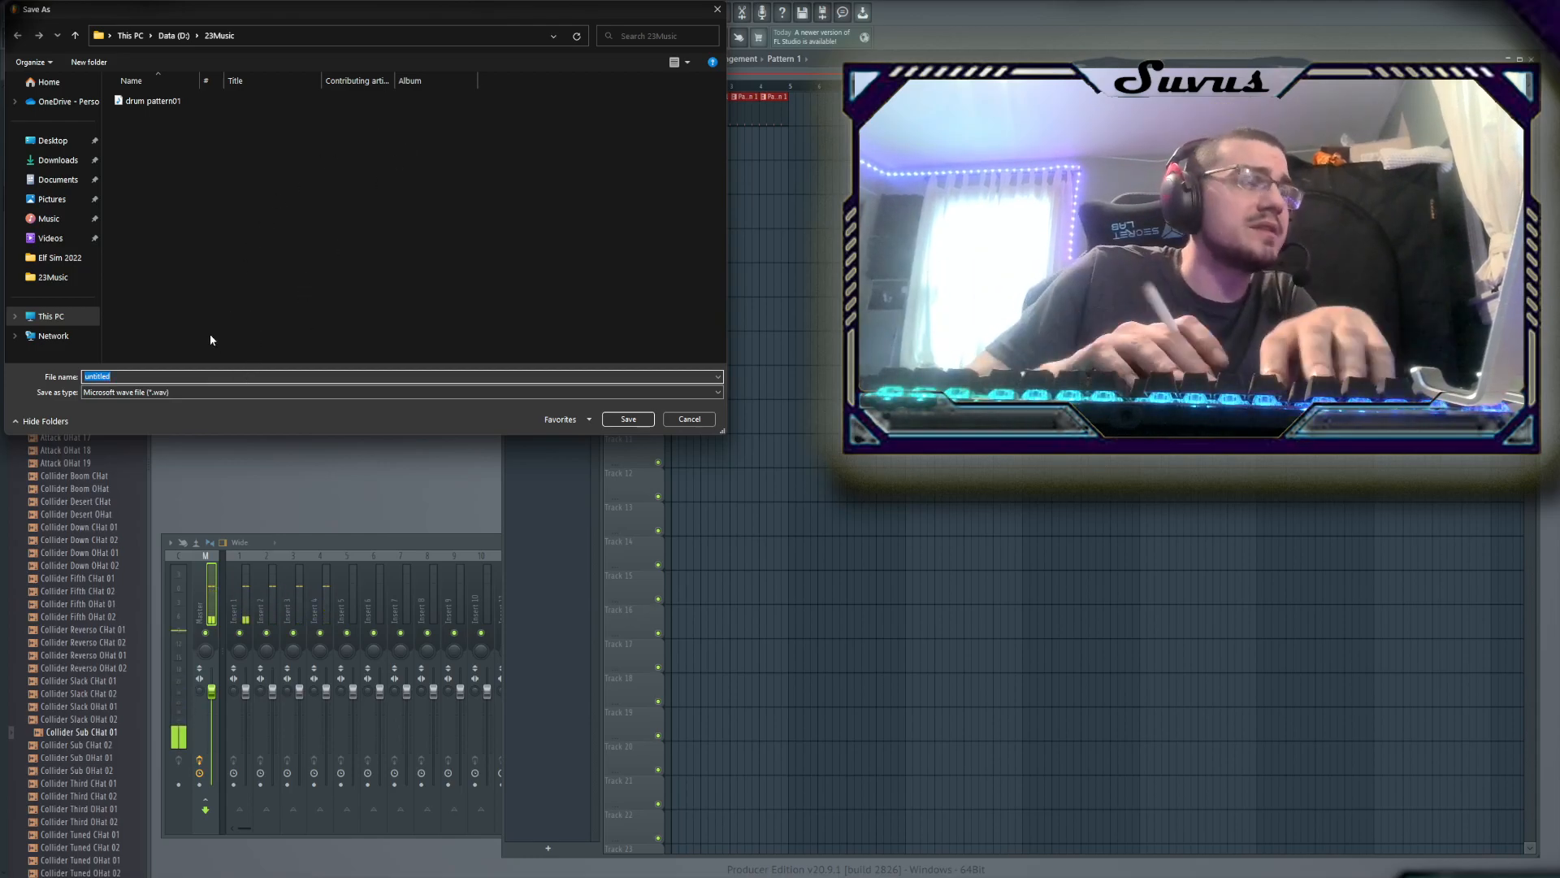
type("tut")
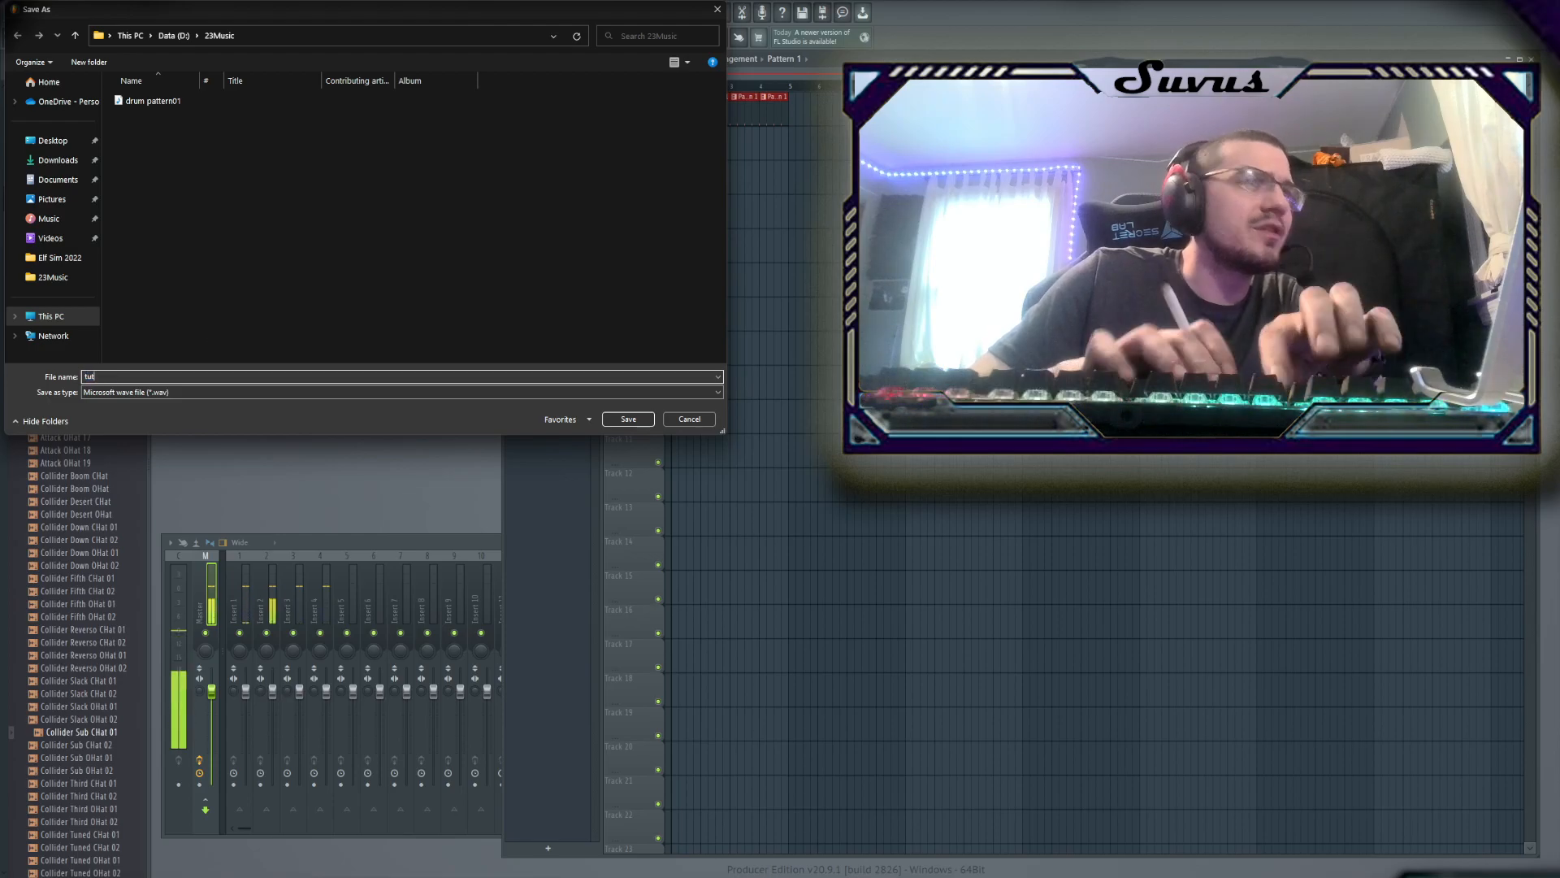
type("orialsample1")
key("Return")
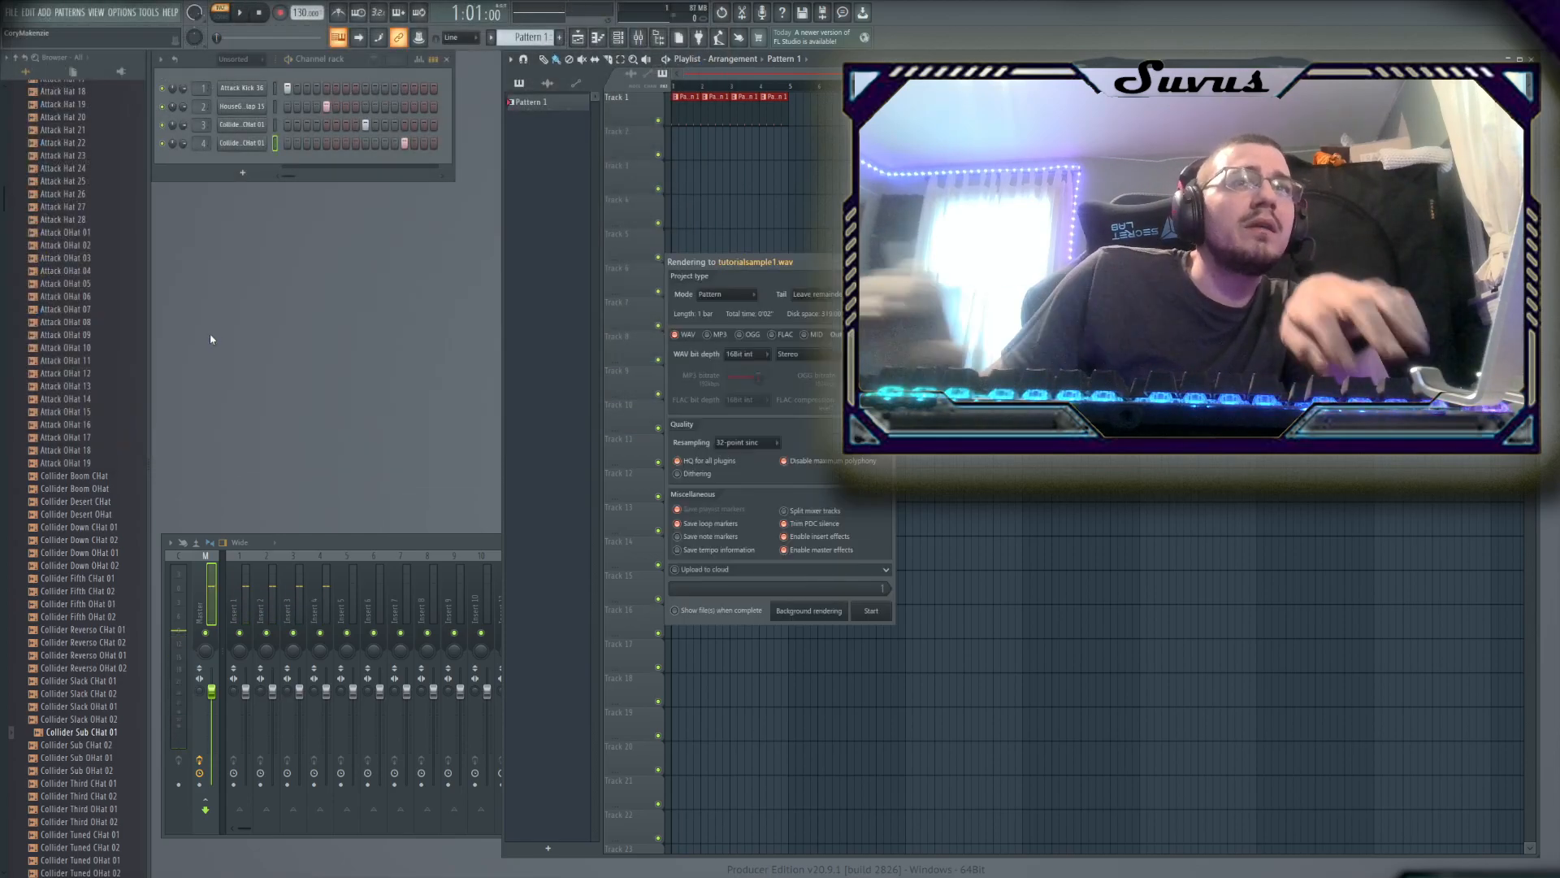
left_click(871, 610)
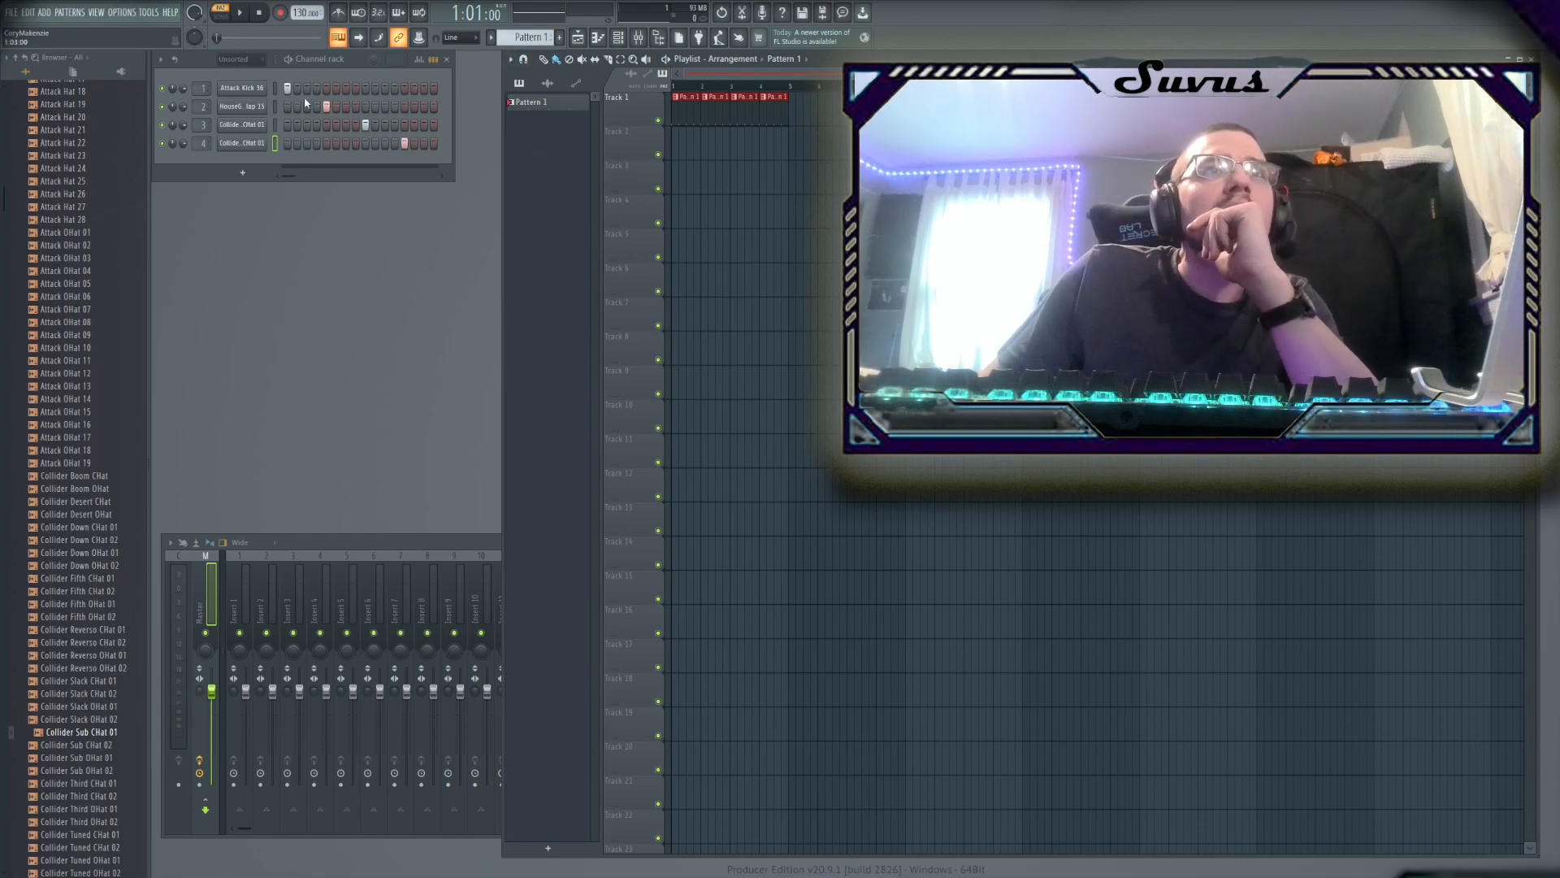
Delete the four Pattern 1 clips from Track 1 and clear the step hits of all four channels
scroll(81, 348, "up", 10)
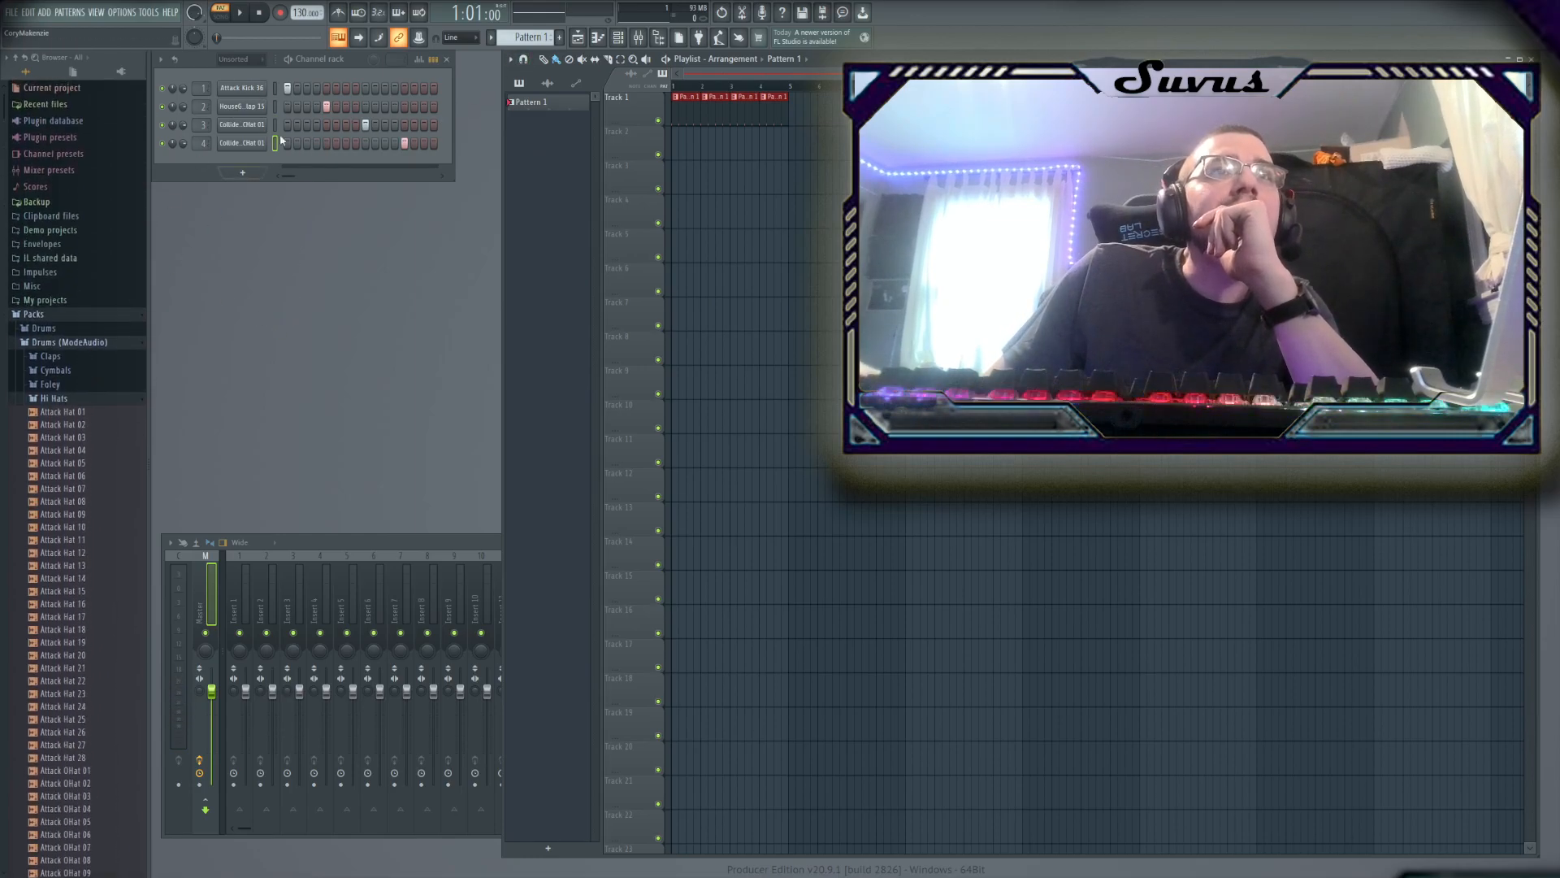
right_click(773, 108)
right_click(758, 117)
right_click(723, 109)
right_click(696, 121)
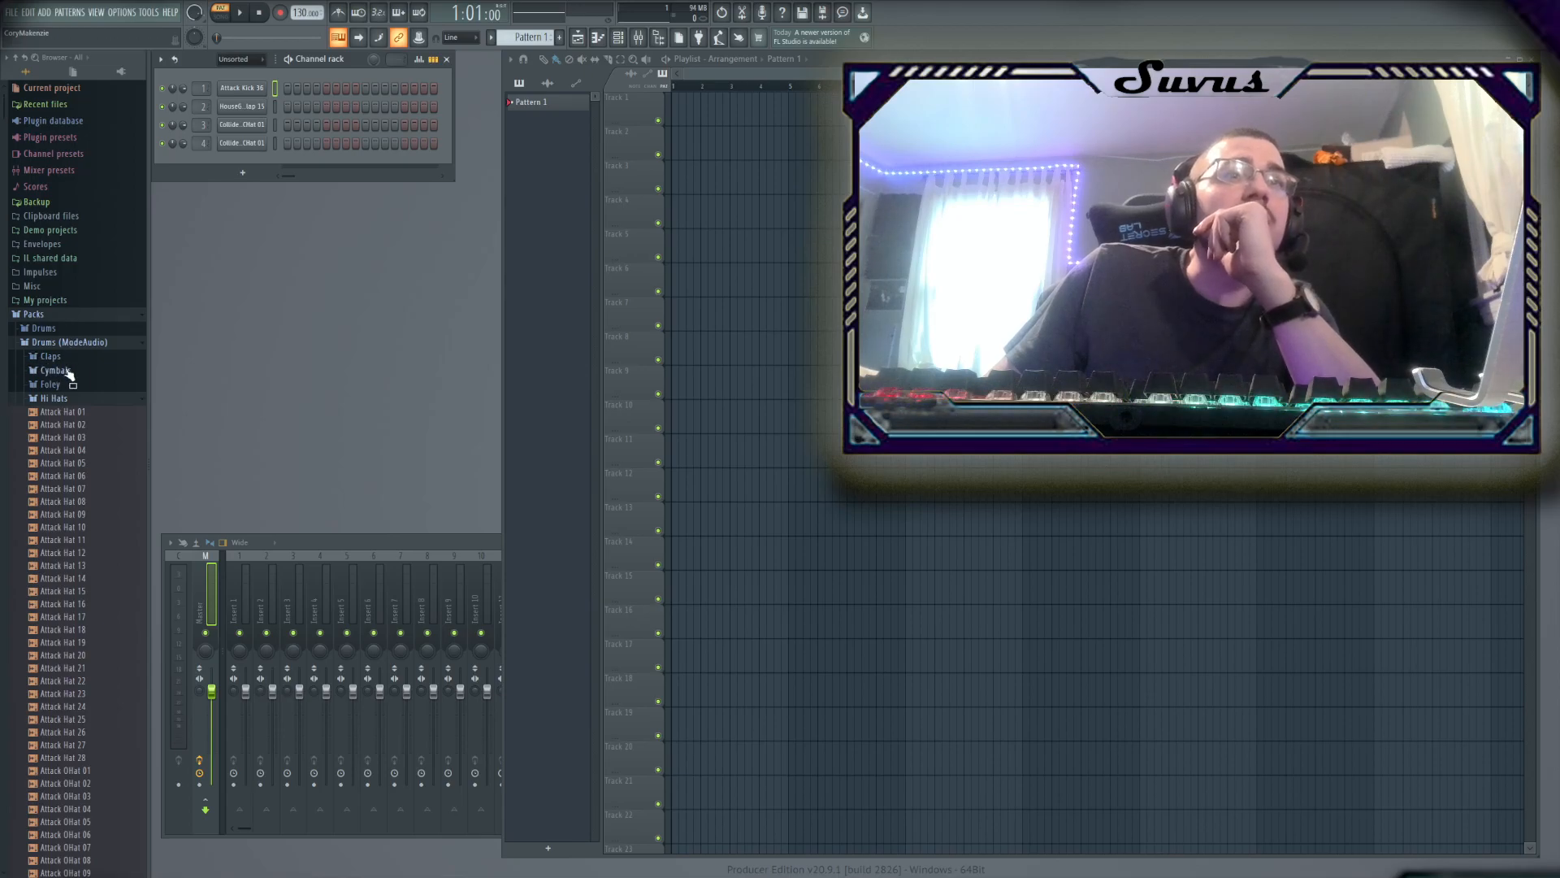
Find the Classic 80 bass among the instrument packs and load it into the first channel in place of the Attack Kick sample
scroll(58, 364, "down", 20)
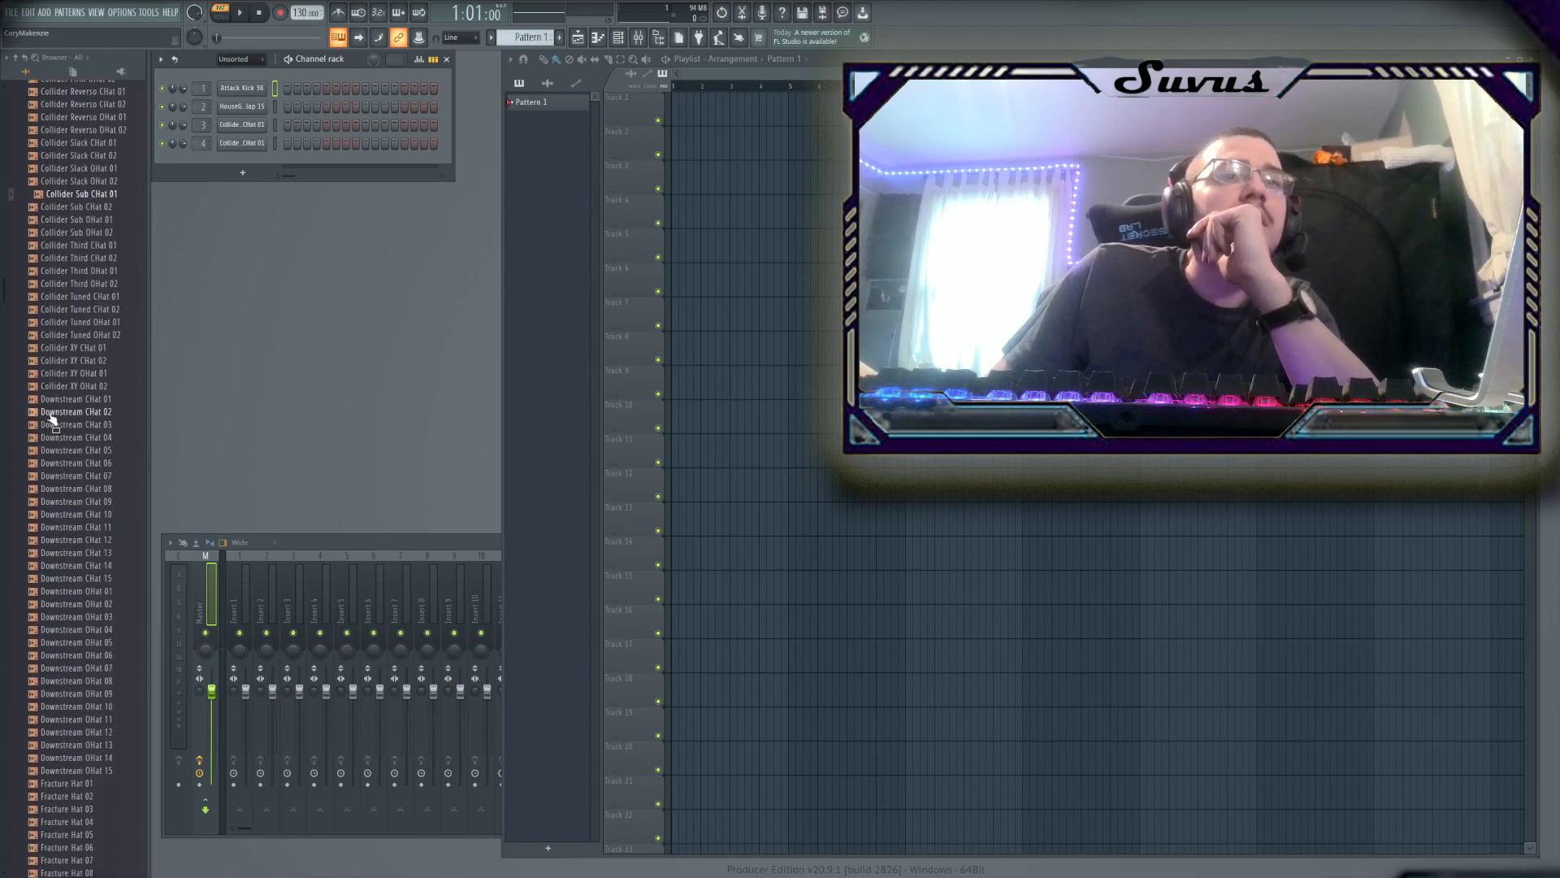
scroll(62, 421, "down", 20)
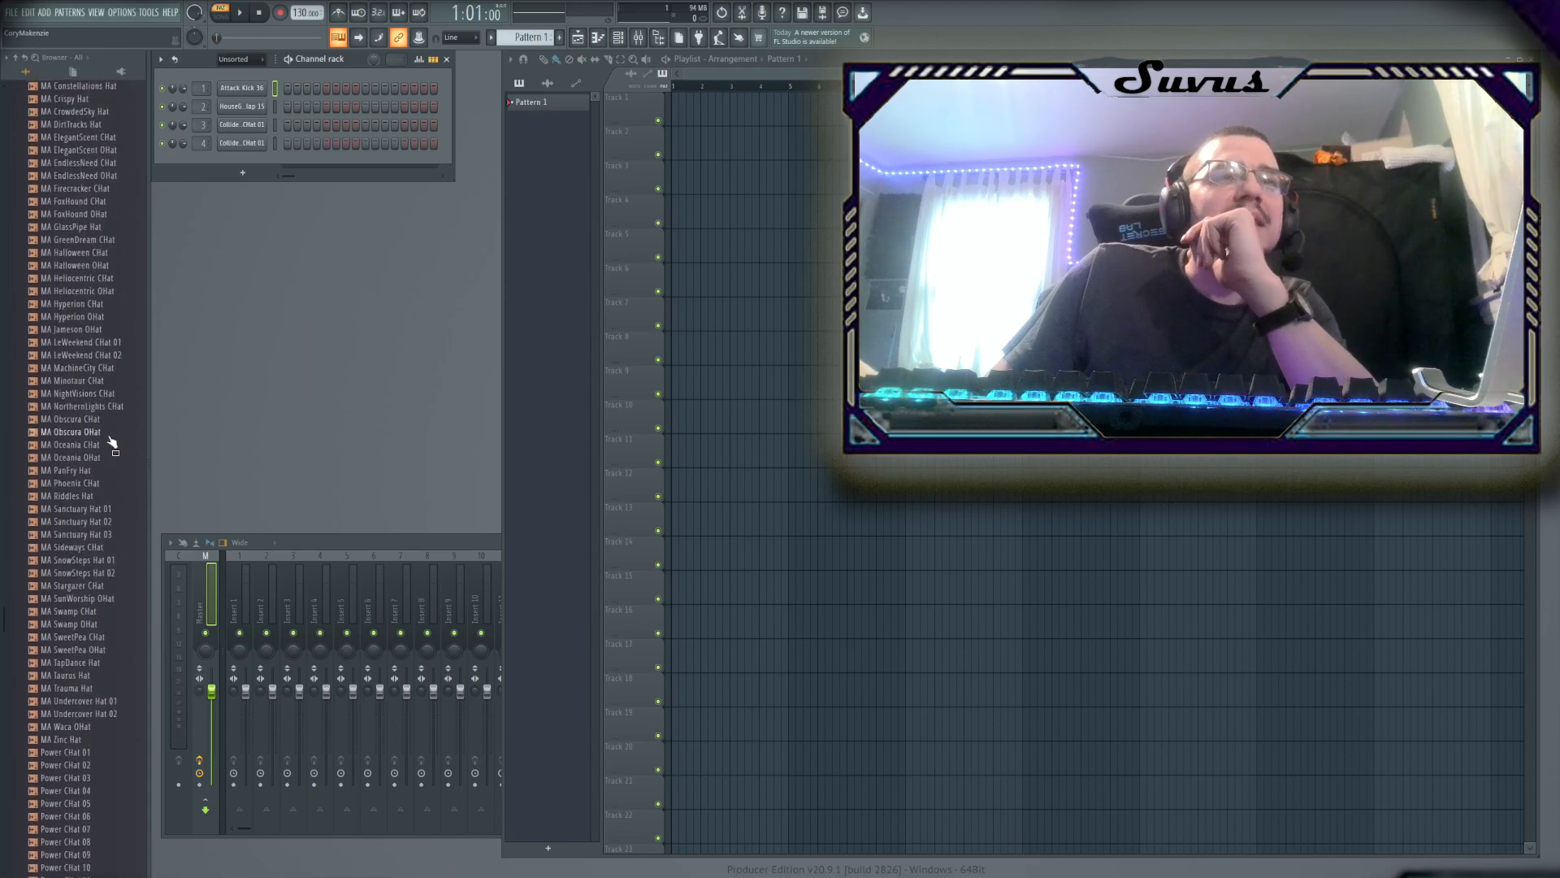
scroll(112, 445, "down", 20)
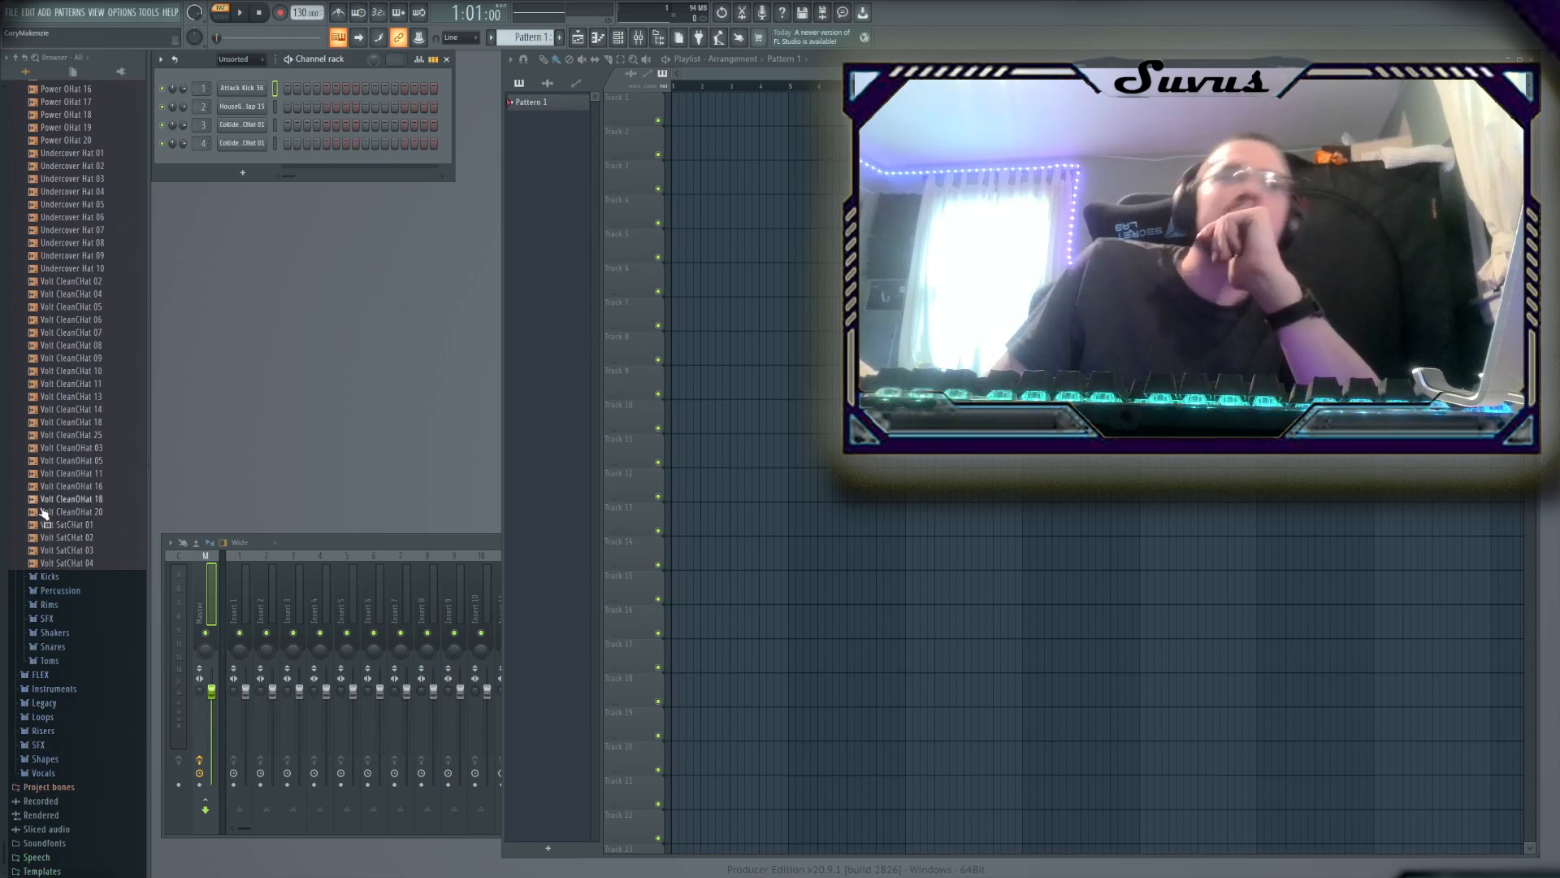
left_click(59, 688)
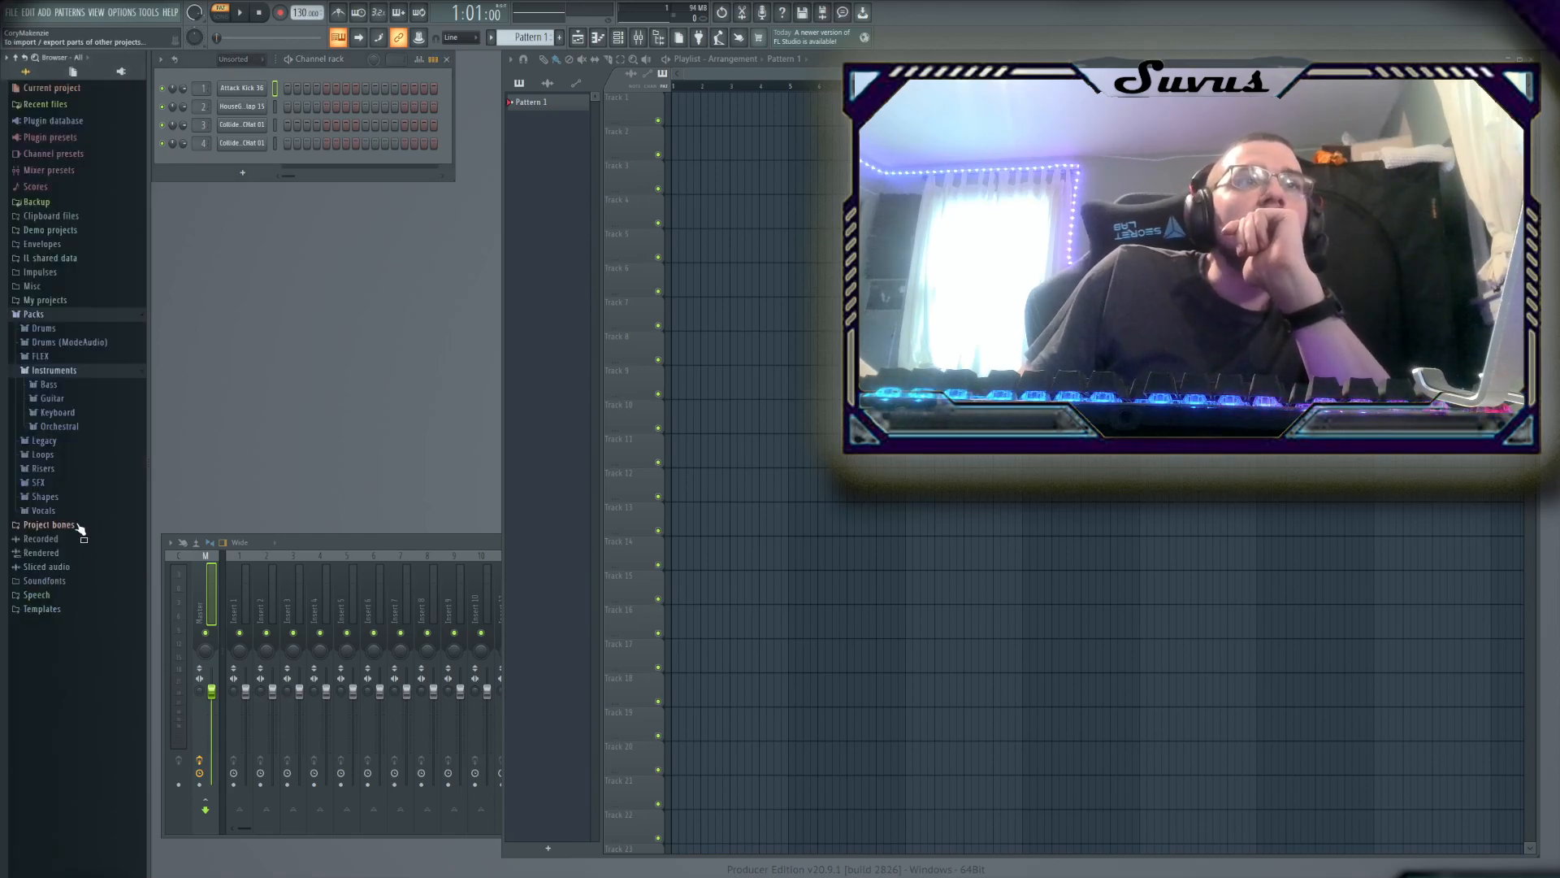
left_click(47, 384)
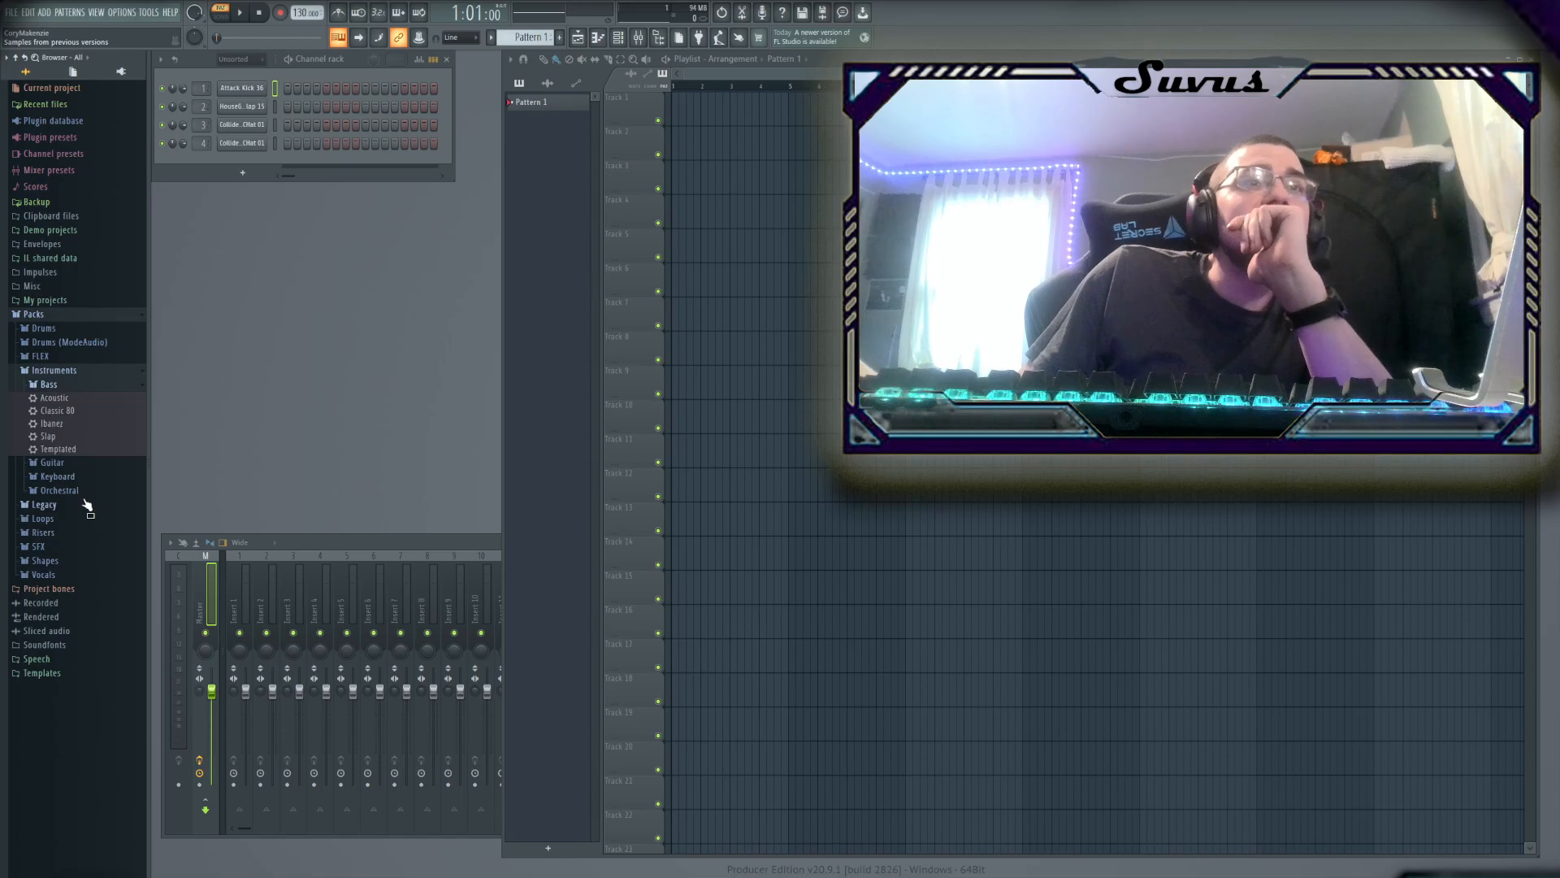
left_click(65, 410)
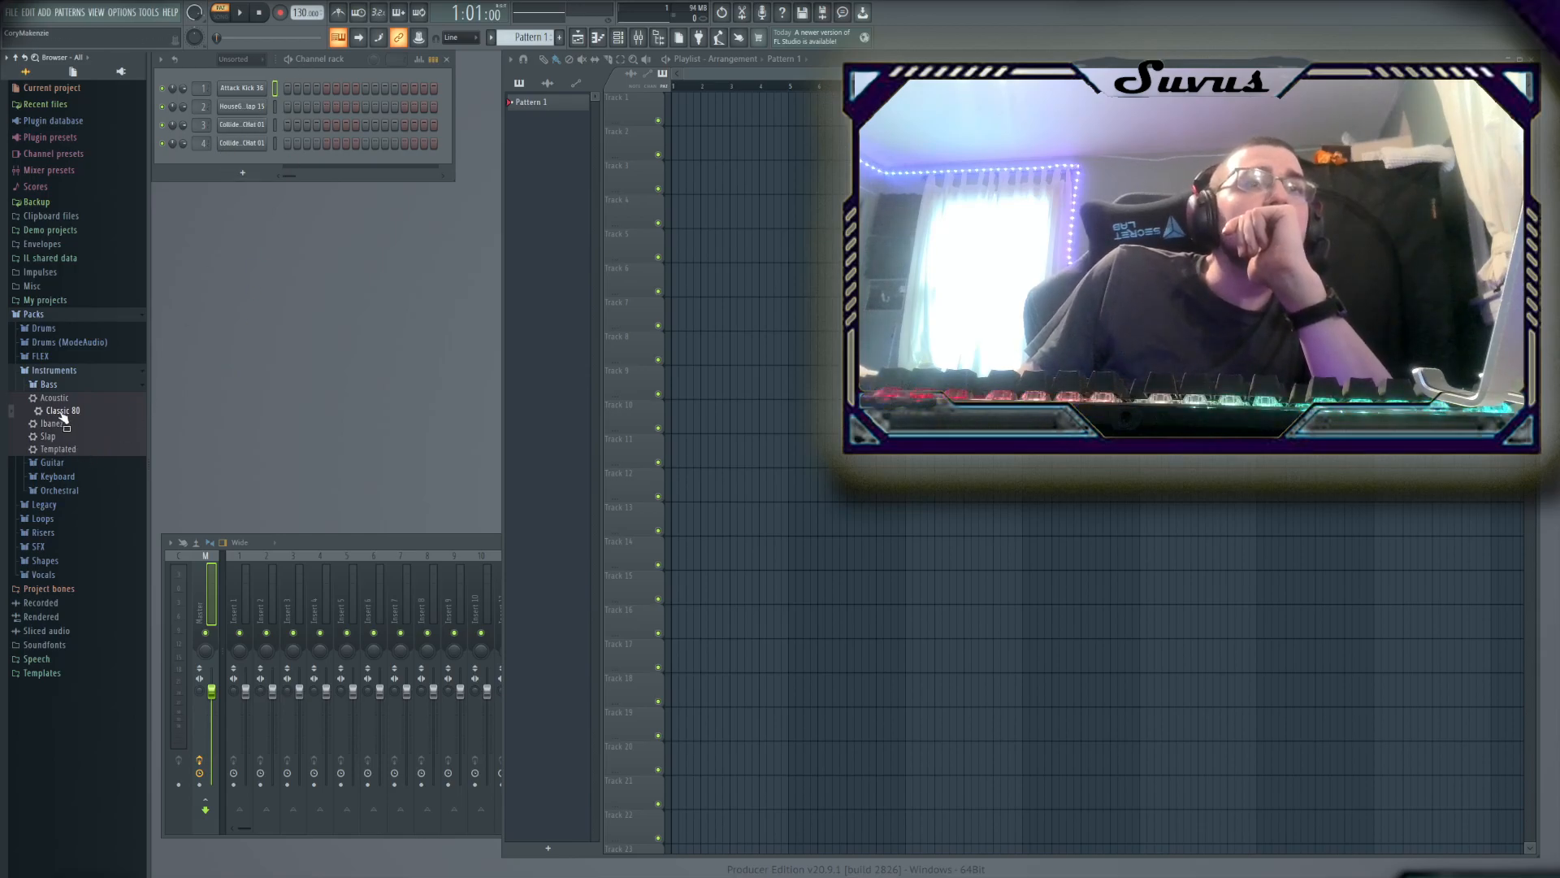
left_click_drag(63, 417, 249, 88)
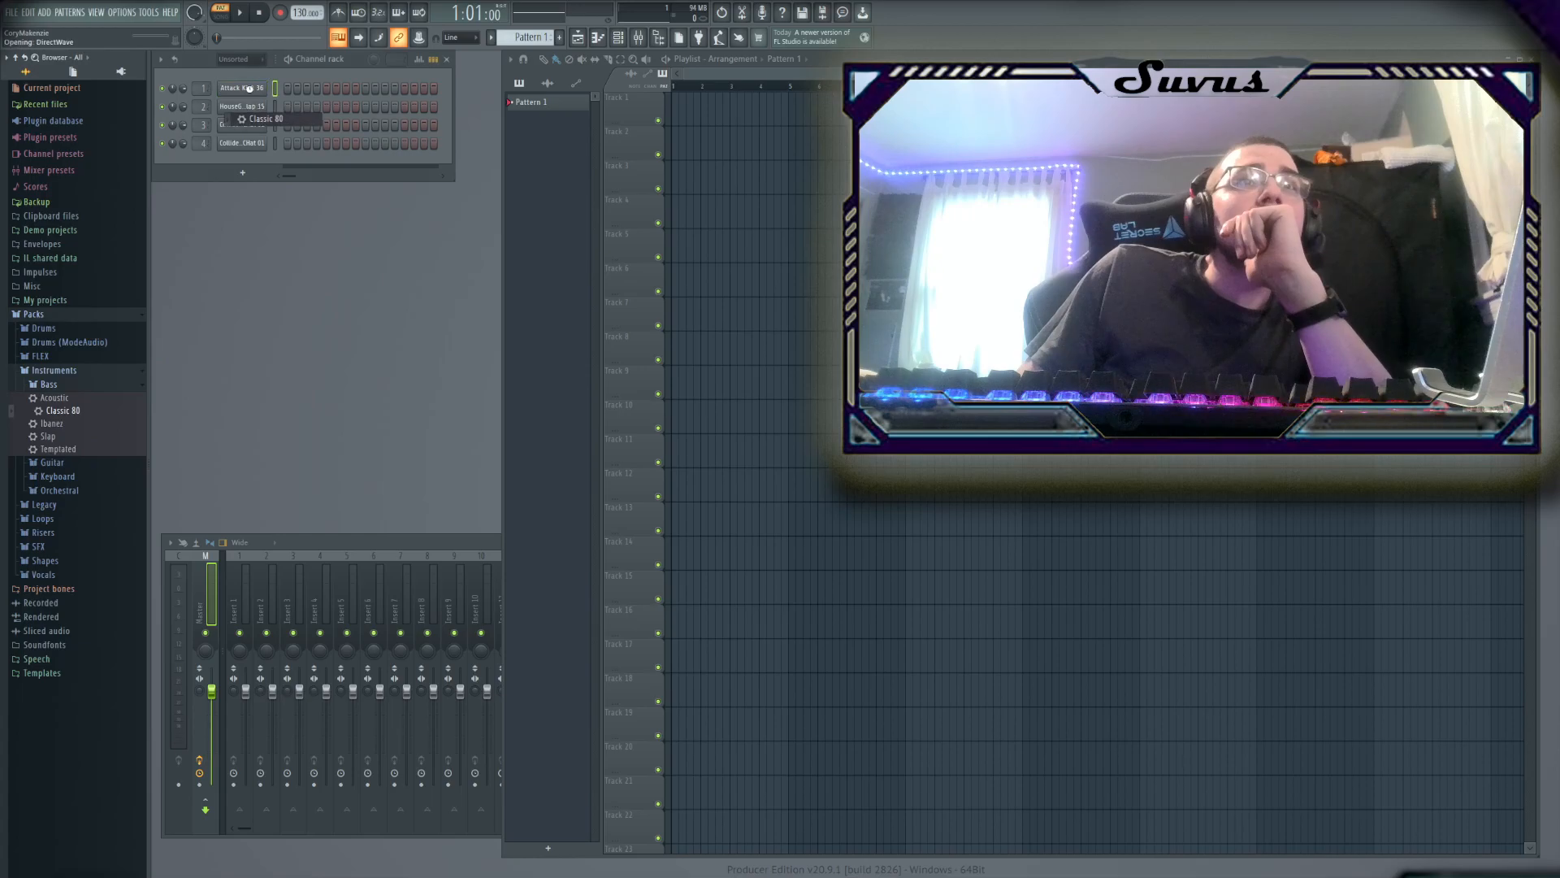
left_click(681, 107)
left_click_drag(667, 109, 770, 112)
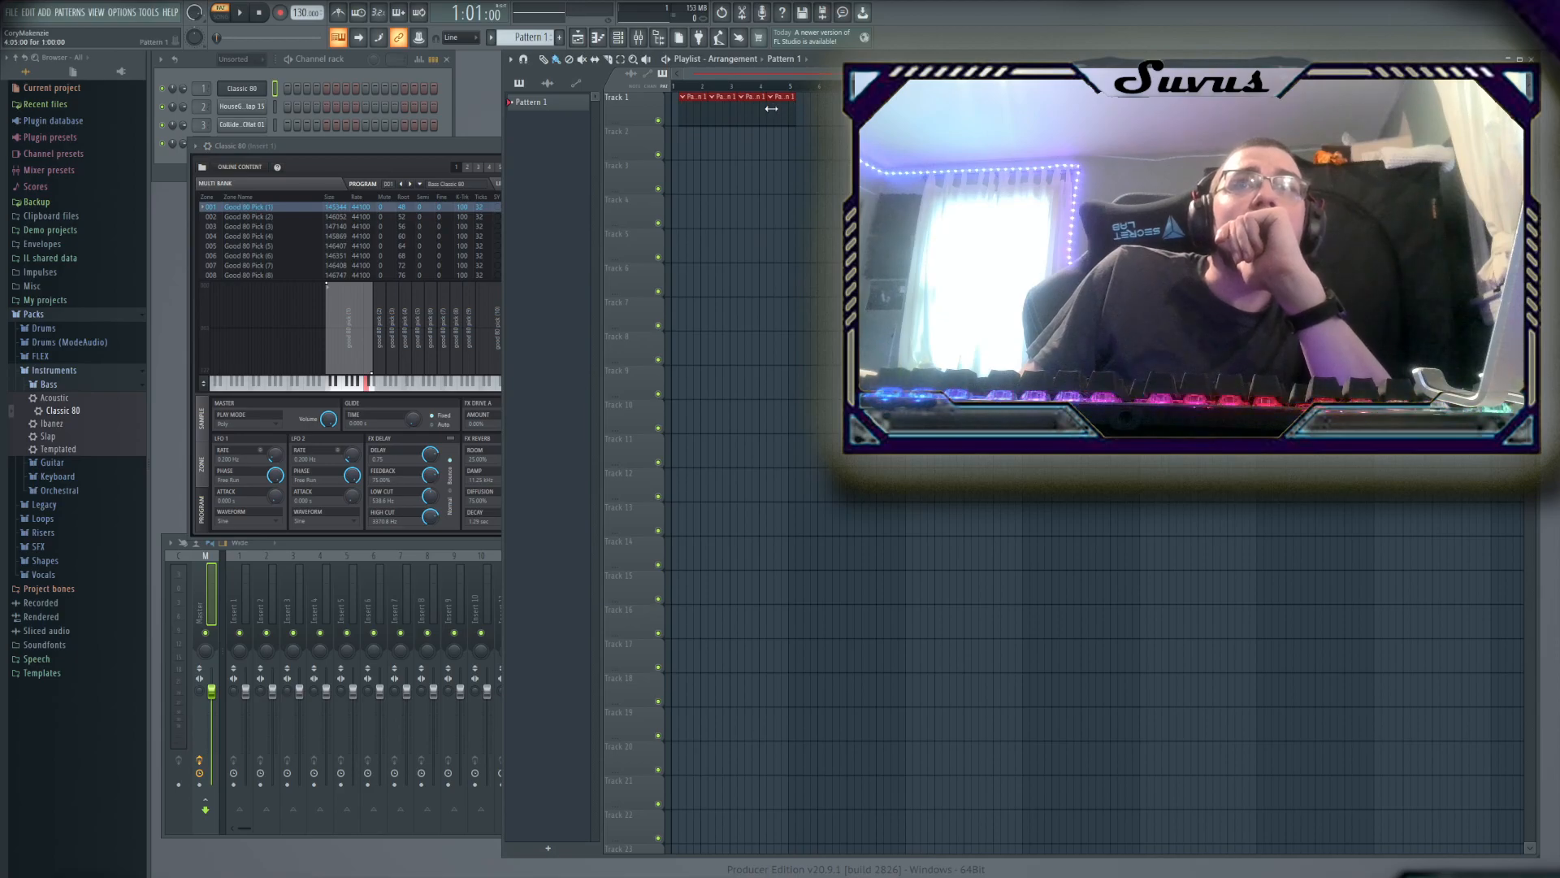
left_click_drag(776, 109, 734, 107)
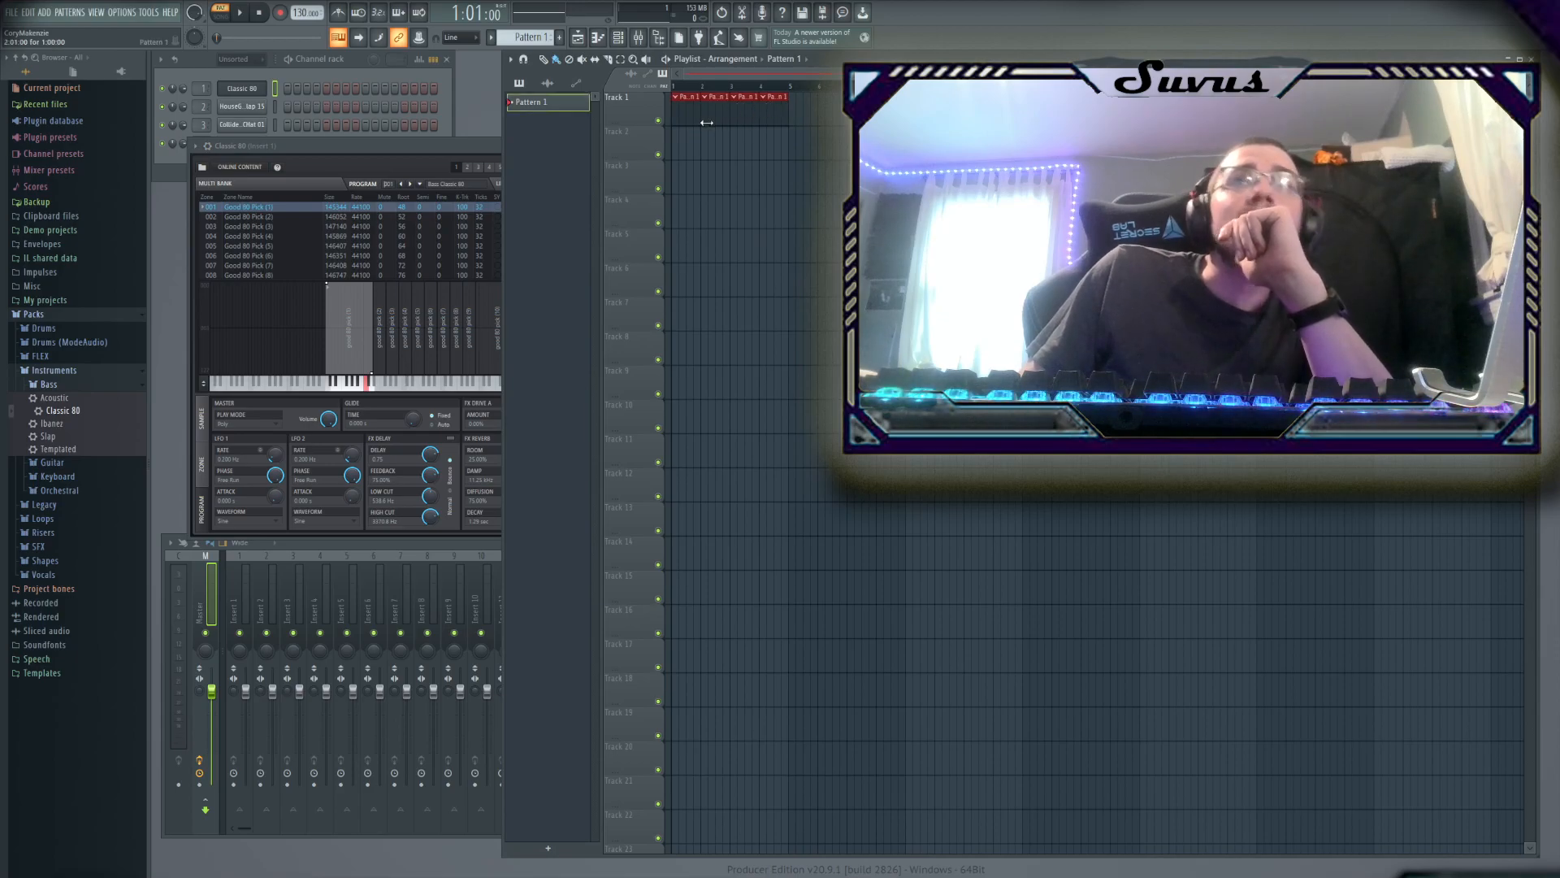
double_click(711, 110)
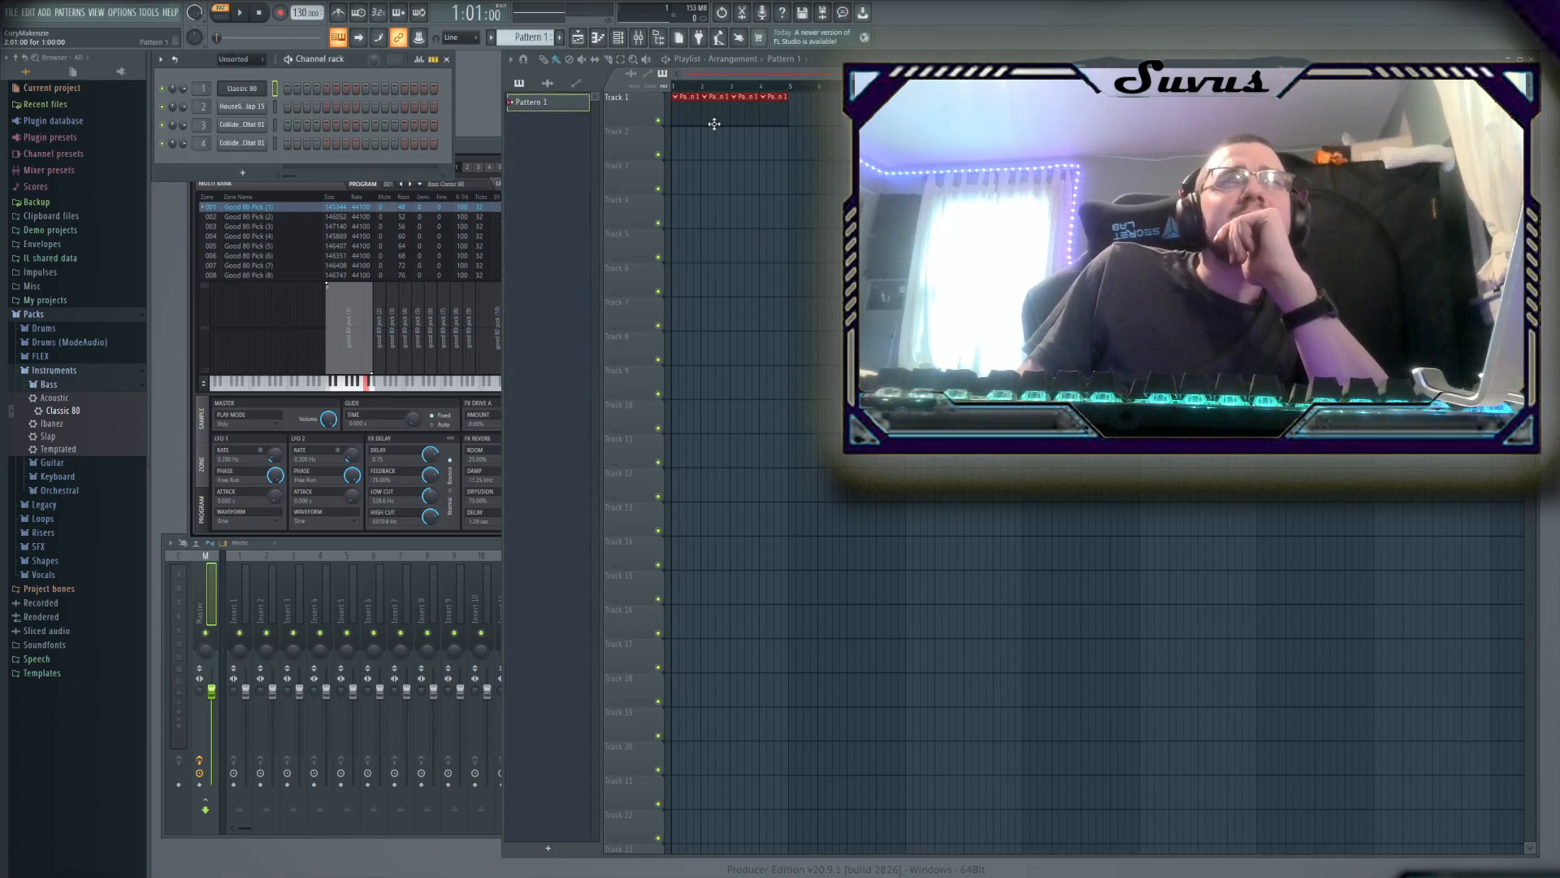
right_click(713, 112)
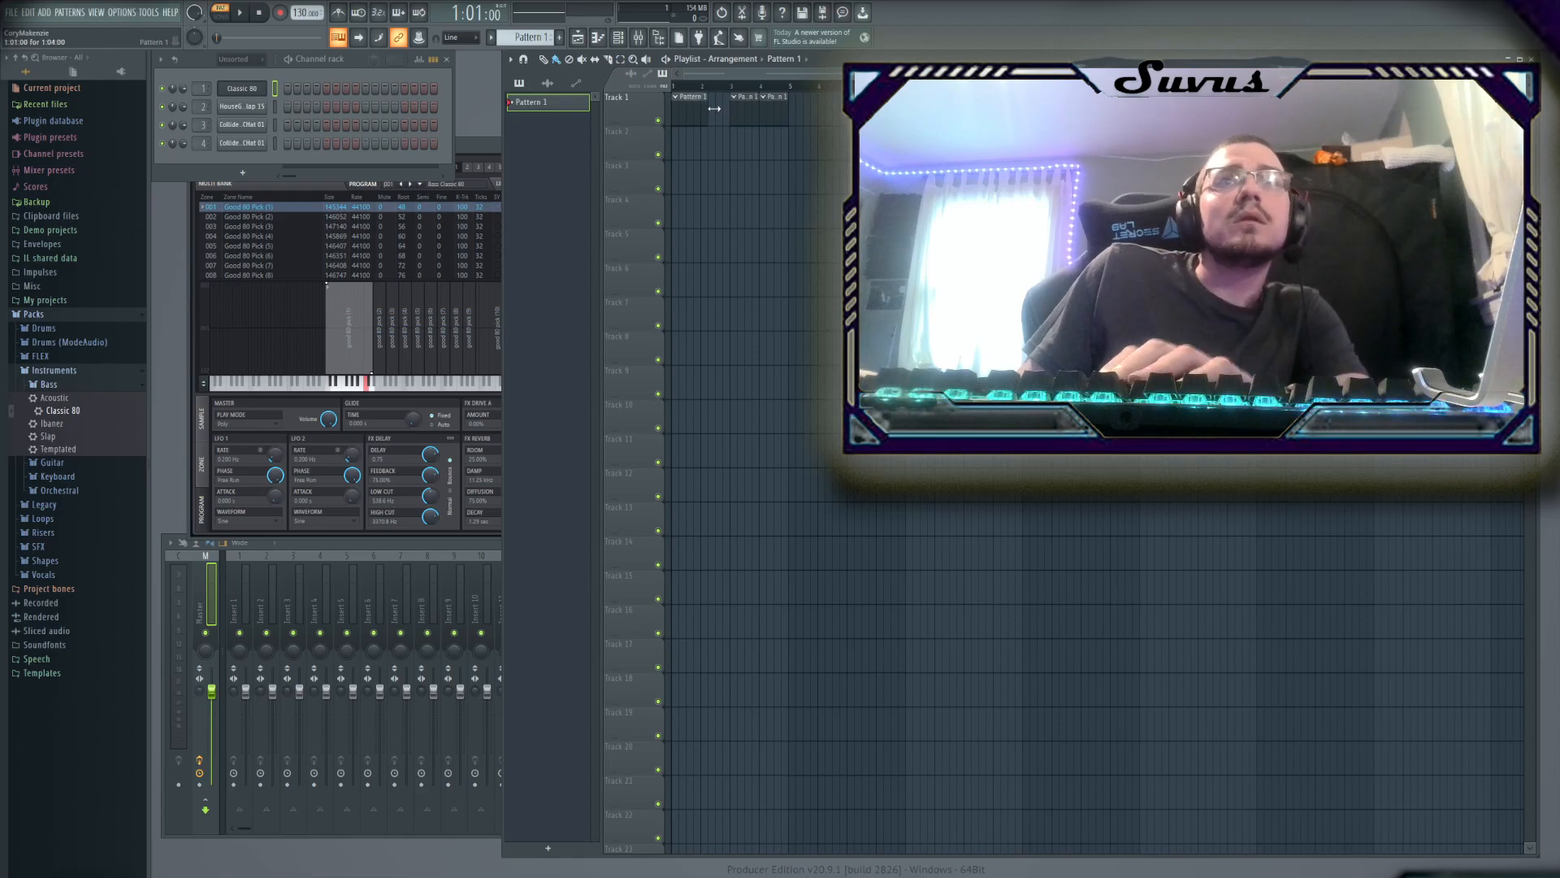
right_click(743, 114)
right_click(773, 113)
right_click(702, 110)
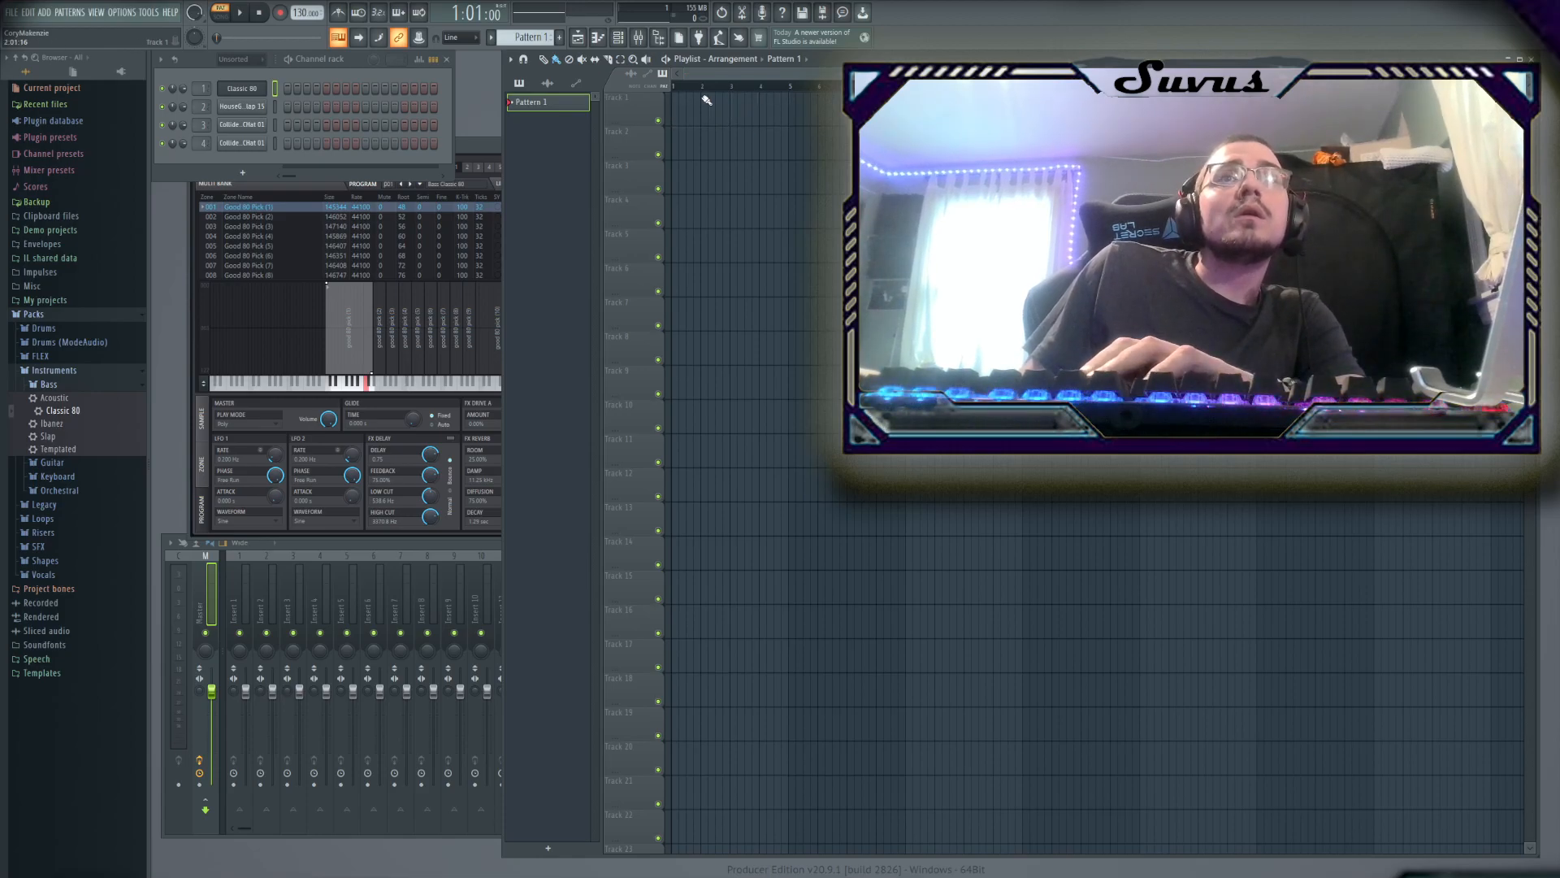
Place a single four-bar Pattern 1 clip at the start of Track 1, with Classic 80 hits on steps 1 and 9
left_click_drag(681, 118, 713, 115)
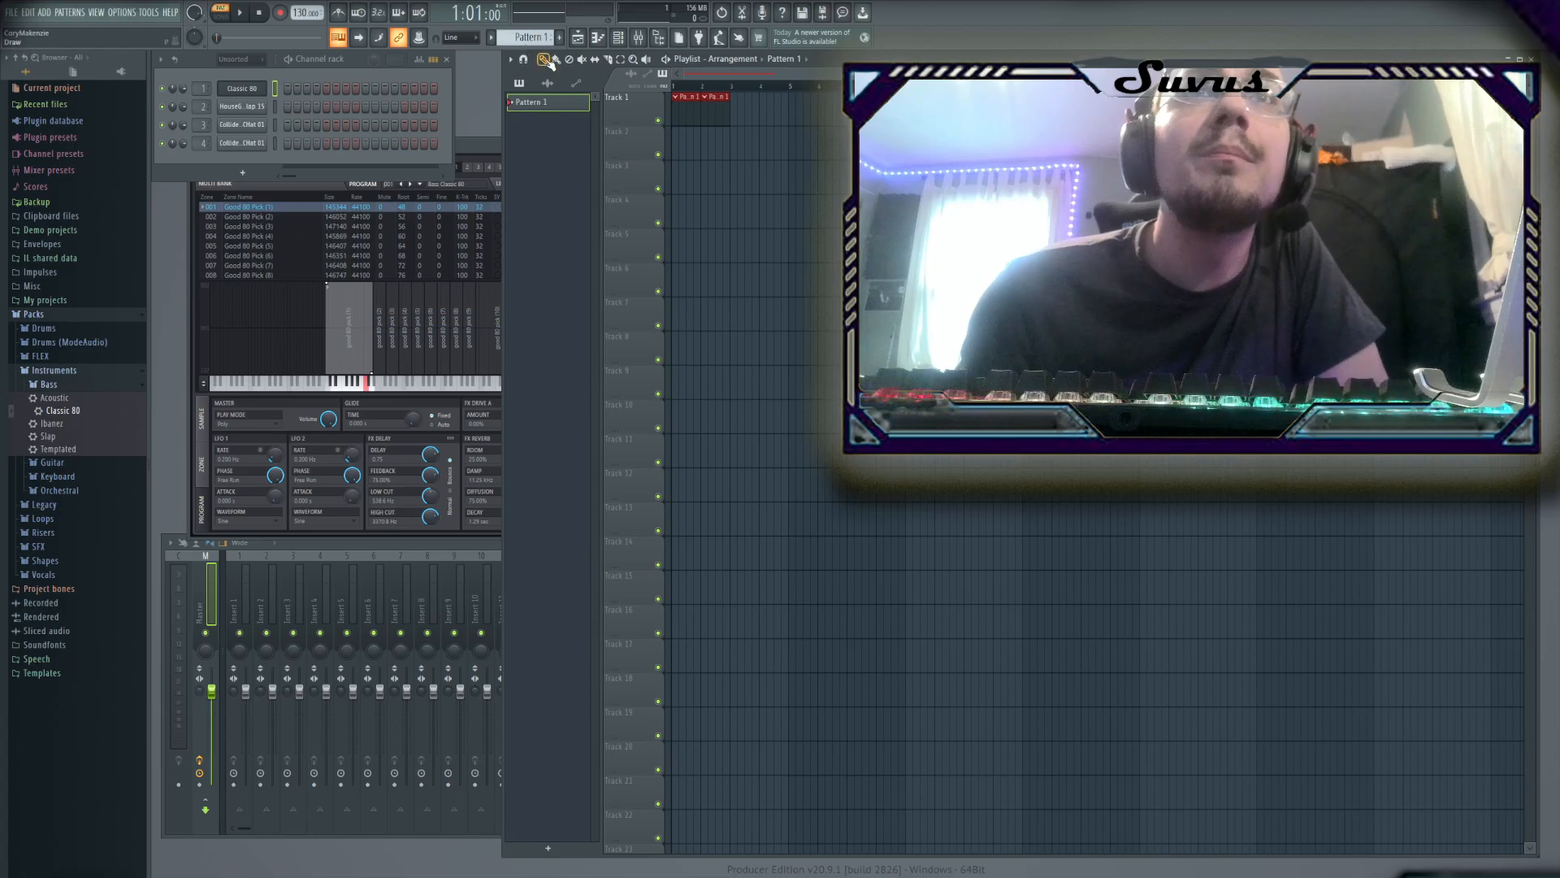
left_click_drag(680, 144, 787, 142)
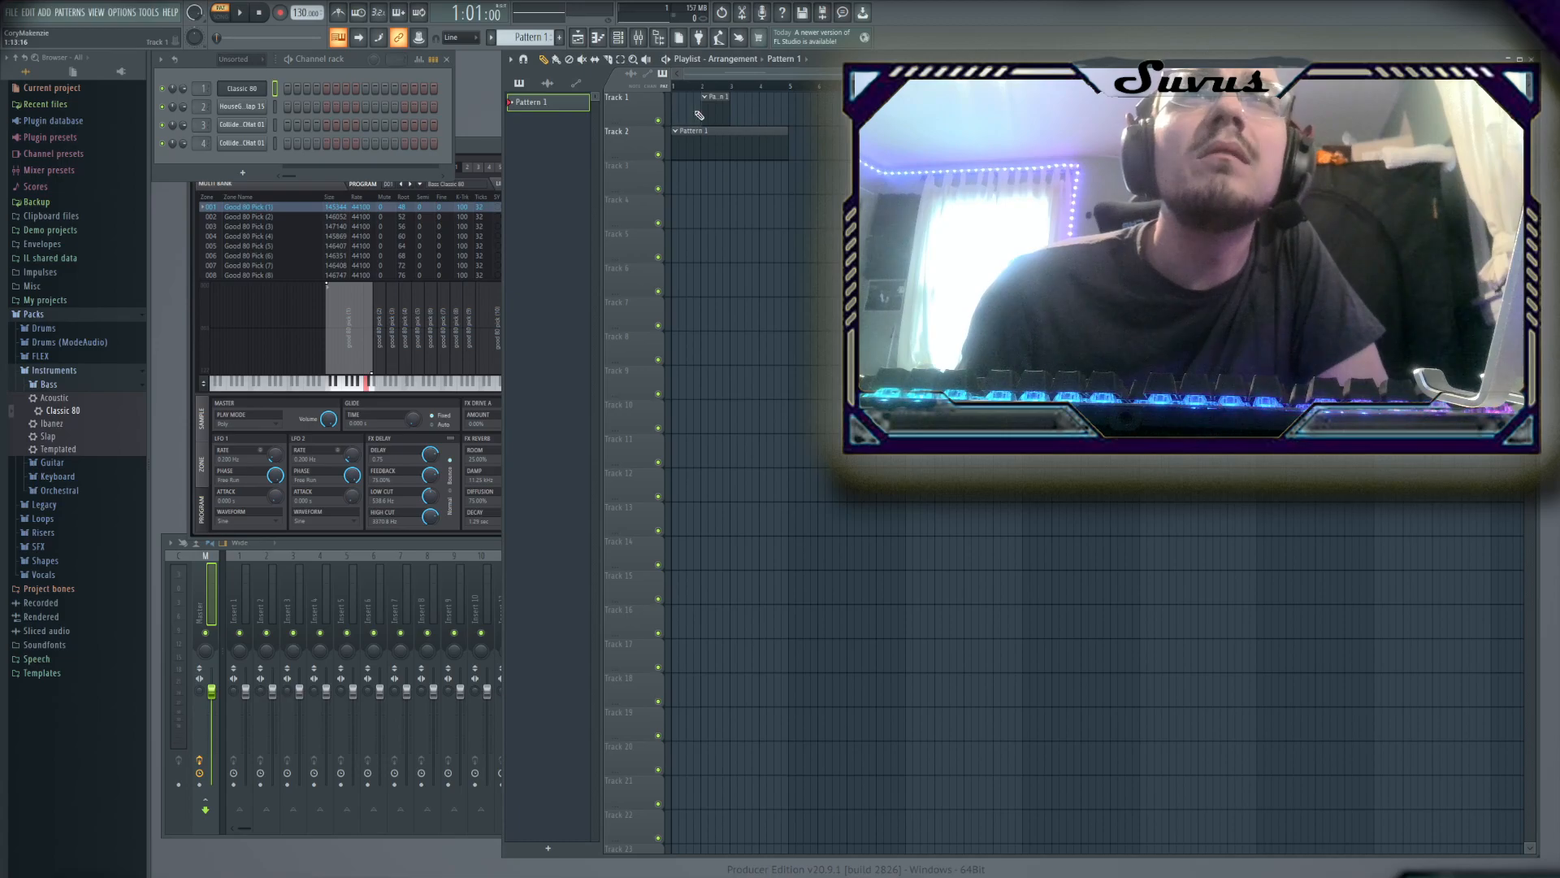
left_click_drag(688, 142, 688, 95)
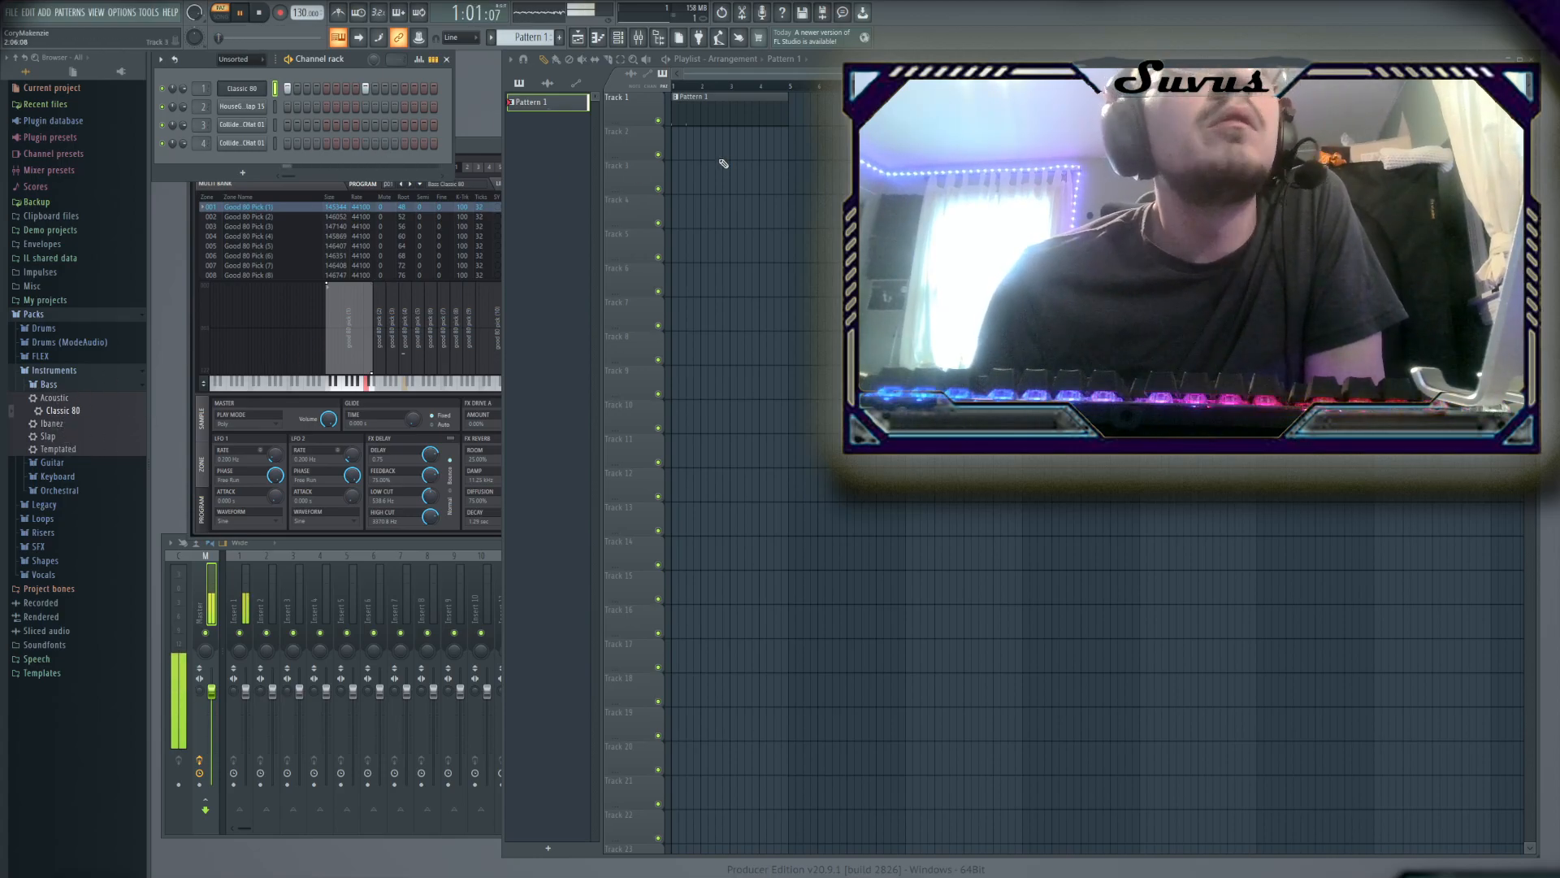
Open the Classic 80 notes of Pattern 1 in the piano roll, lengthen the first note and move it to A4
double_click(687, 115)
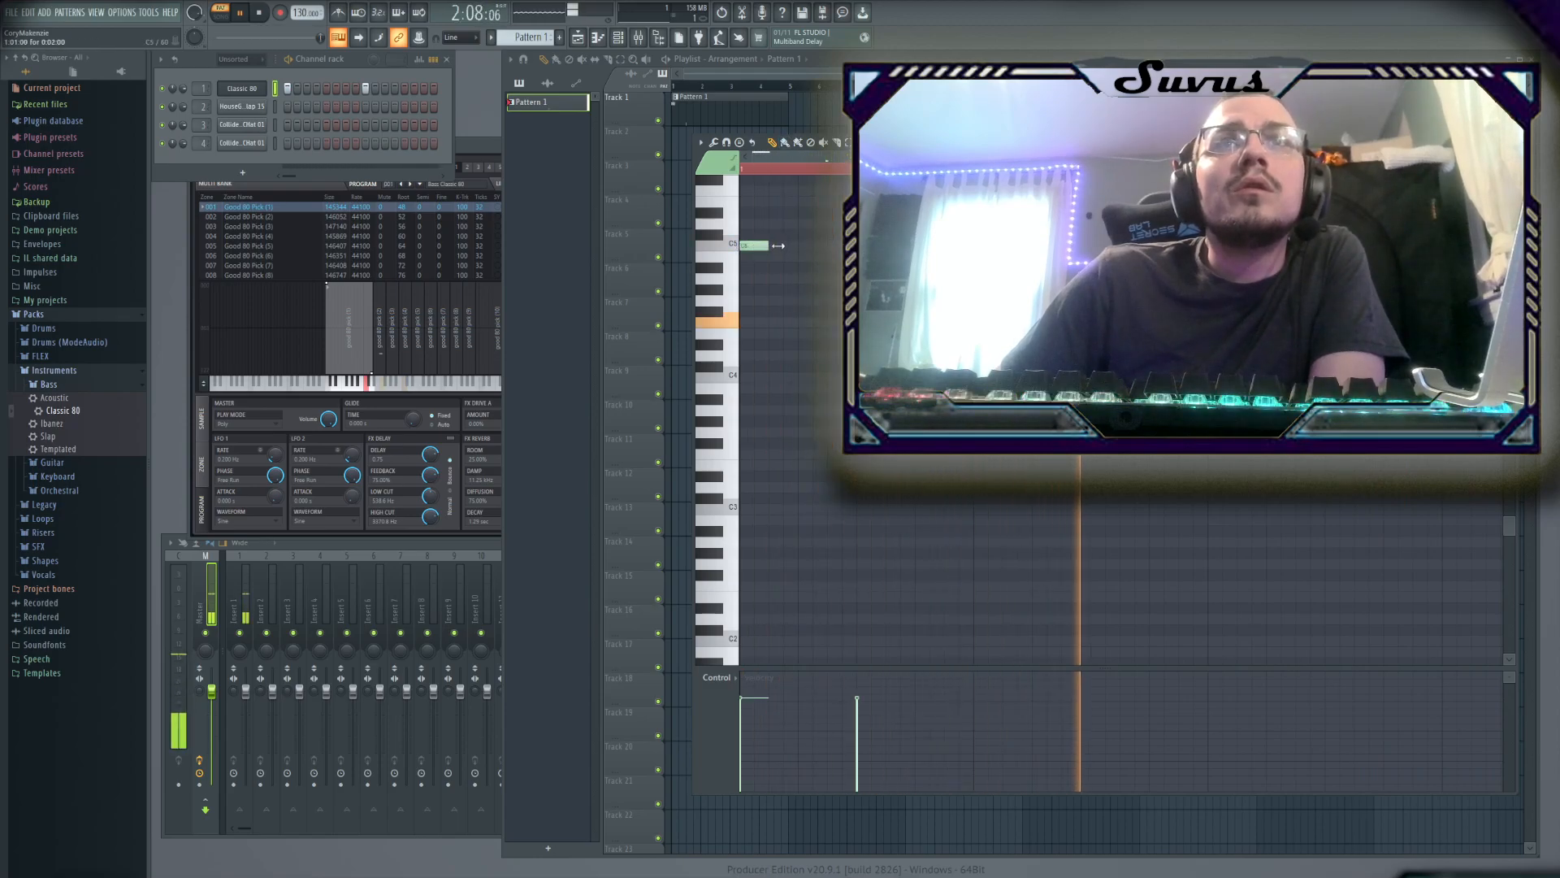
left_click(742, 245)
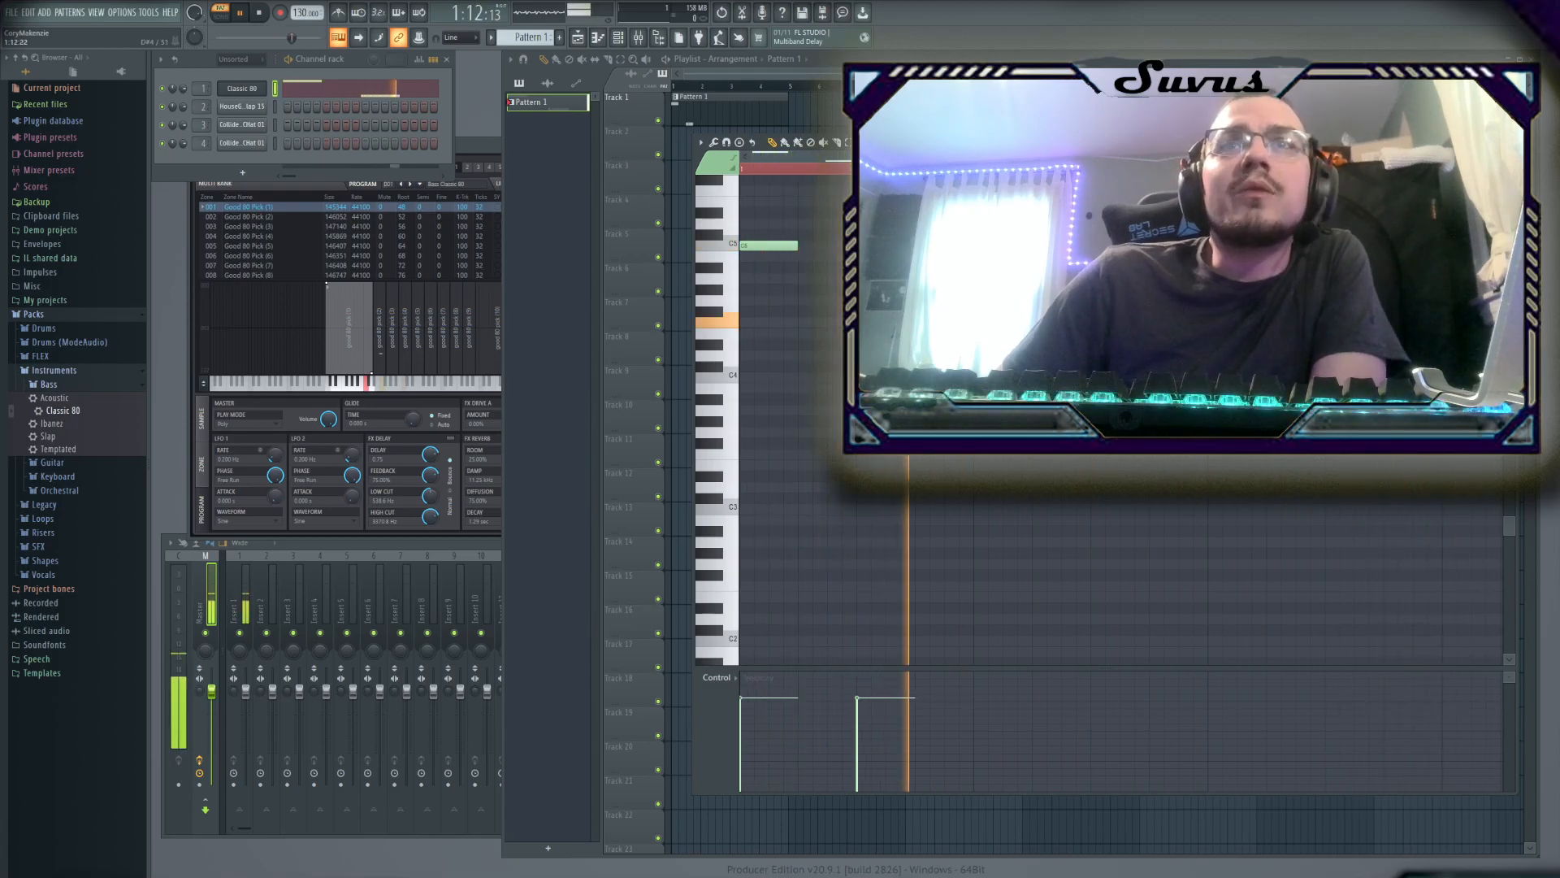
left_click_drag(780, 245, 784, 202)
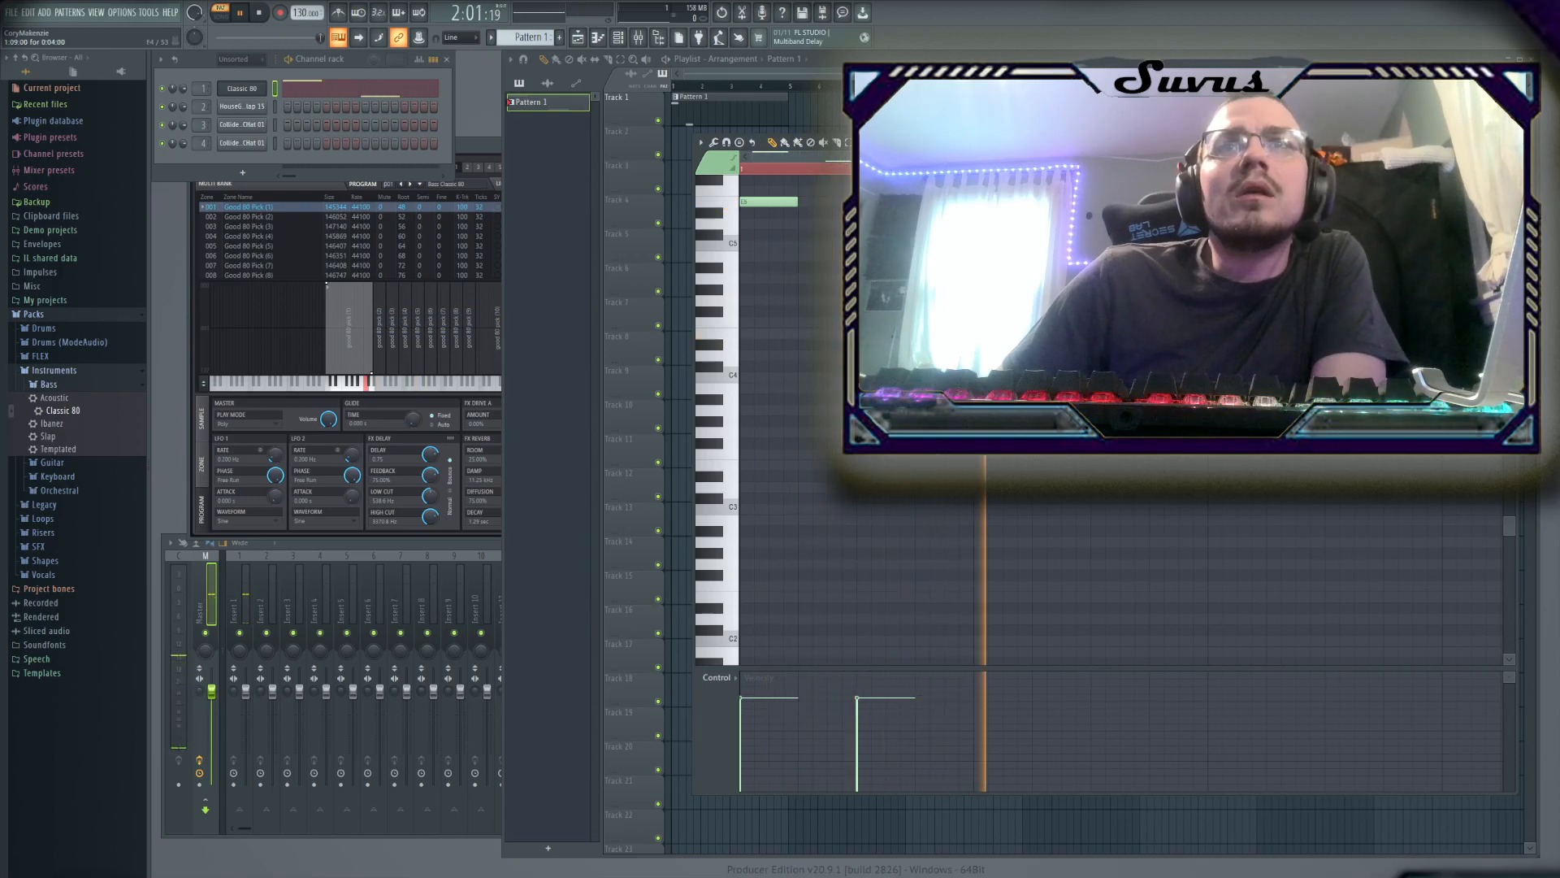
left_click_drag(767, 207, 766, 324)
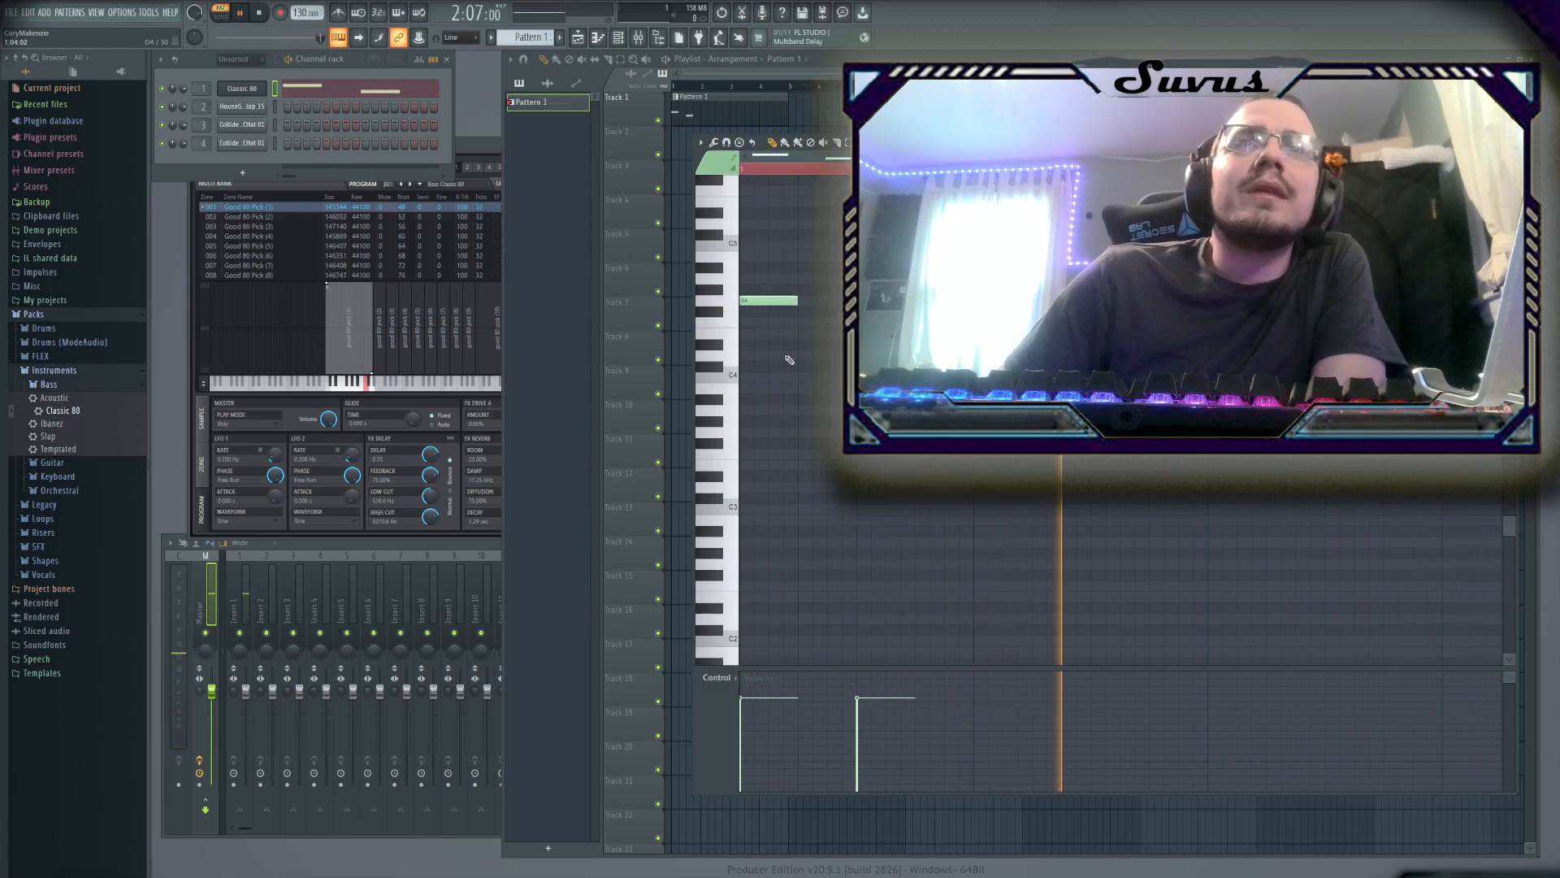
left_click_drag(759, 301, 762, 277)
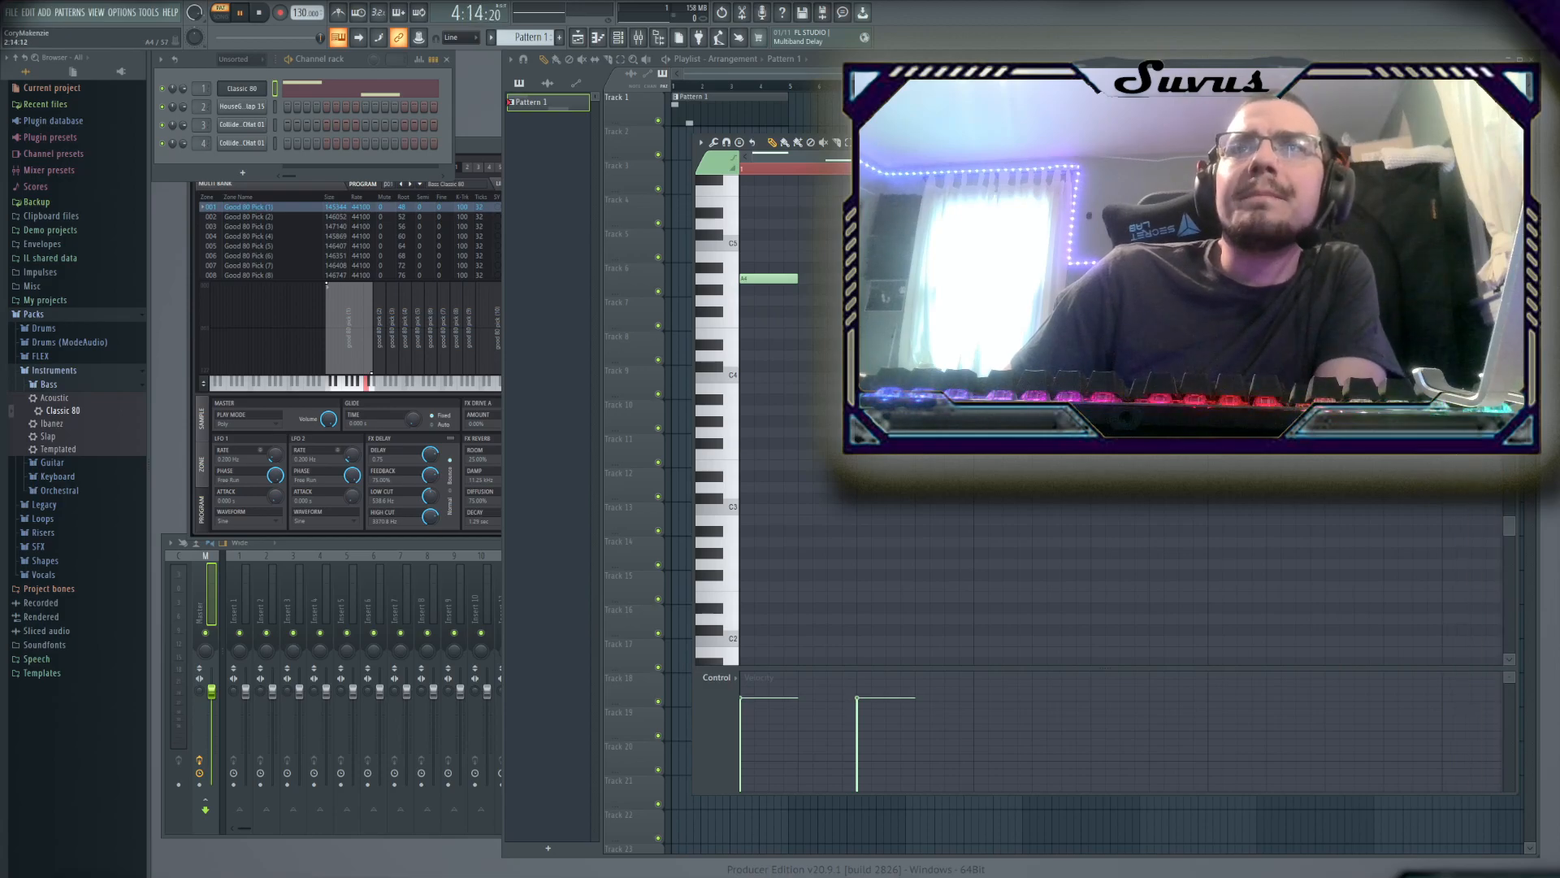
Fill the bass melody with back-to-back half-bar notes through bar 3, extending the first note to meet the second
left_click(1171, 301)
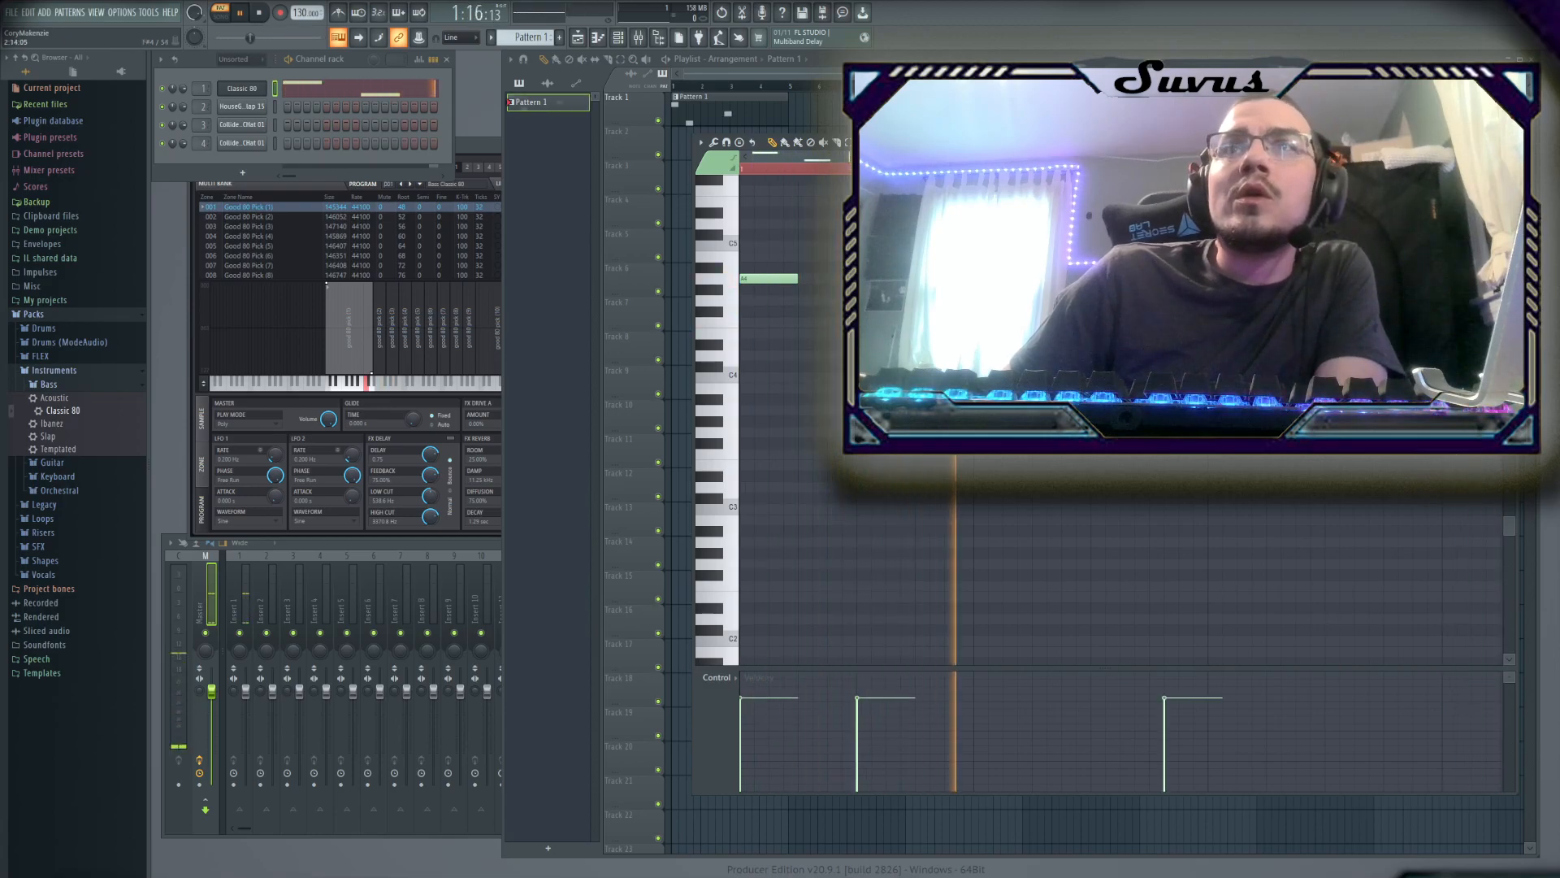
left_click_drag(1171, 301, 1157, 300)
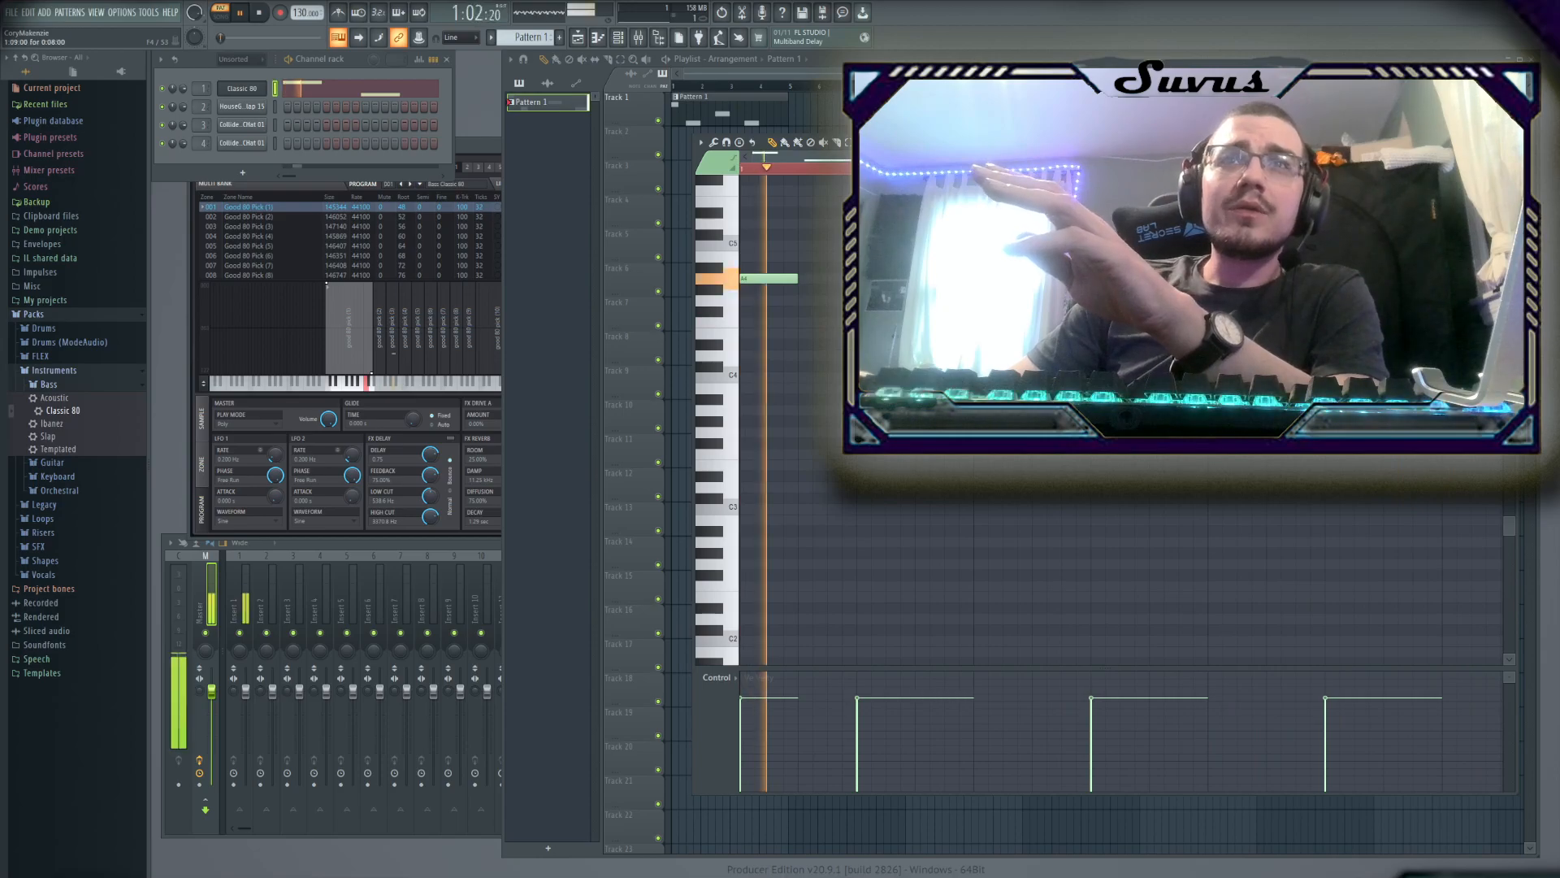
left_click_drag(796, 277, 855, 283)
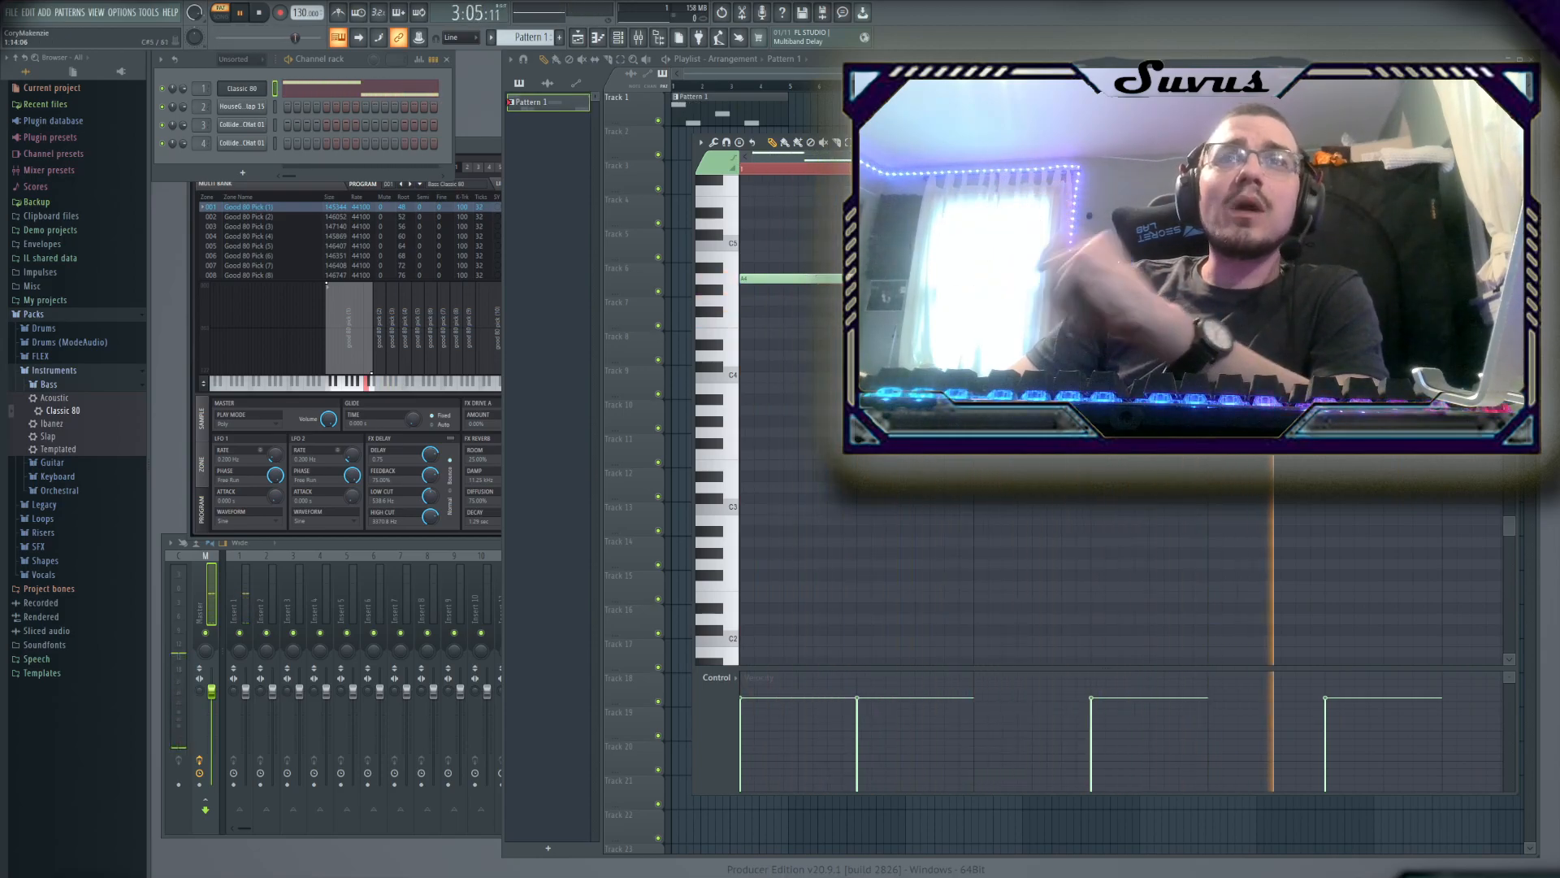
left_click(978, 244)
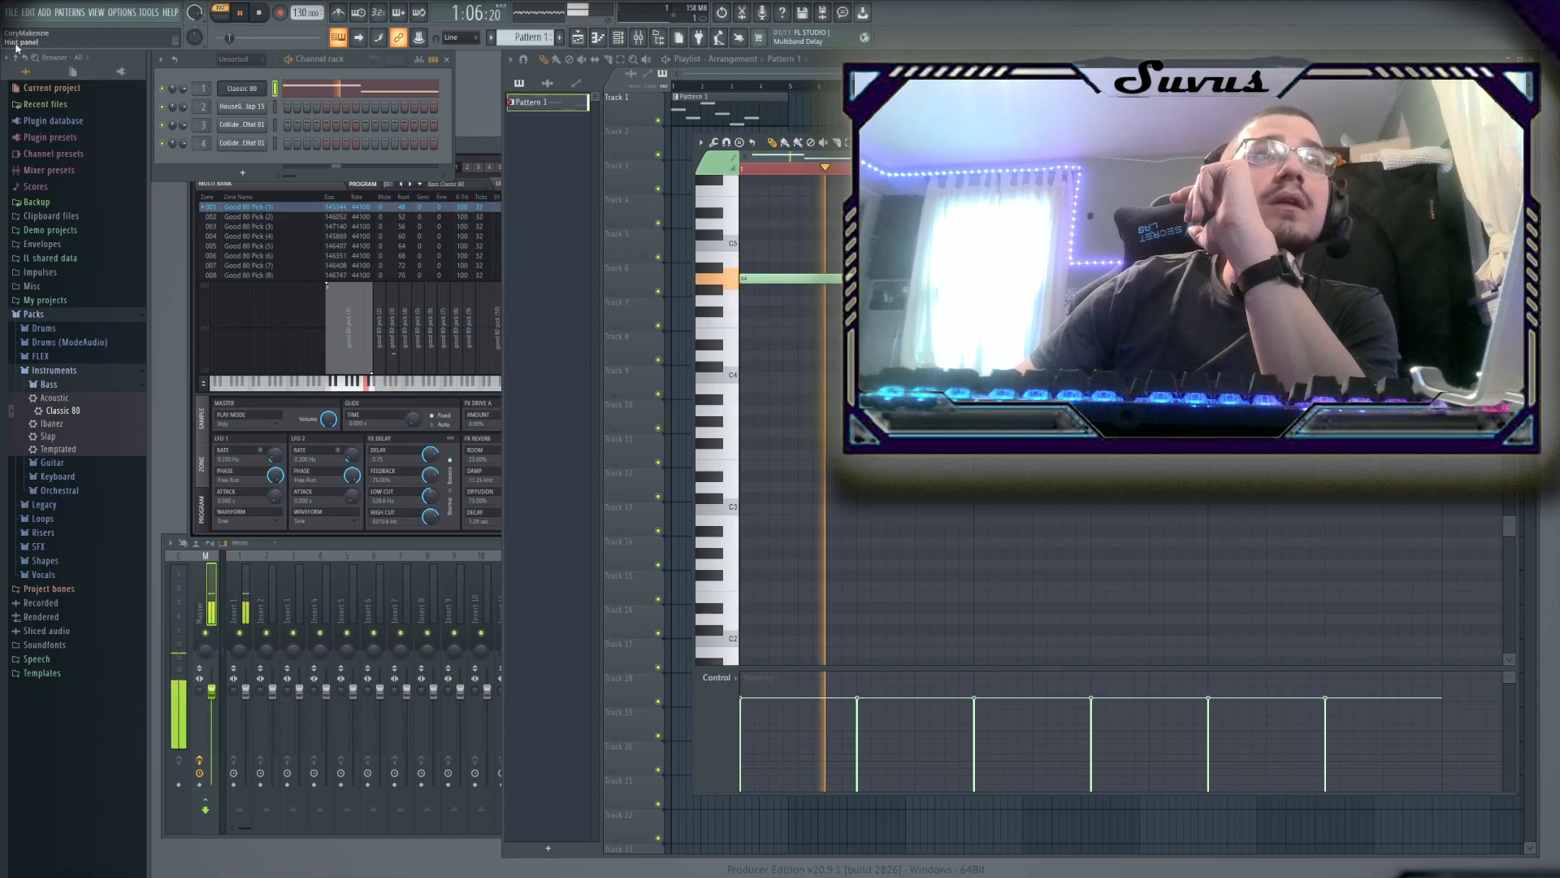
Export the Classic 80 bass pattern as the wave file tutorialsample2 and clear the Pattern 1 clip from Track 1
left_click(13, 12)
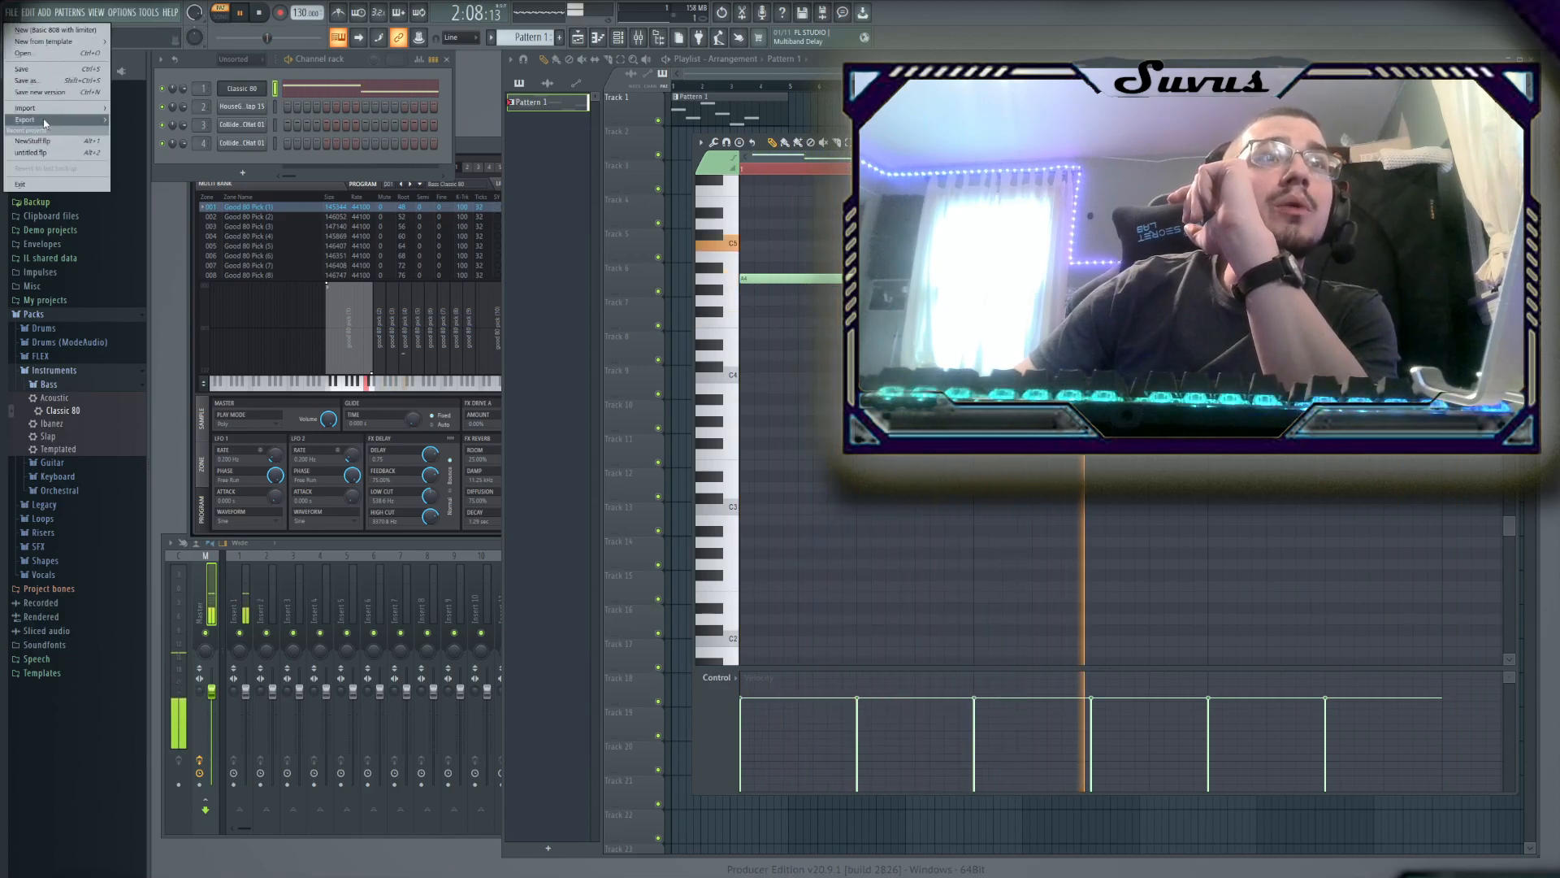
mouse_move(49, 119)
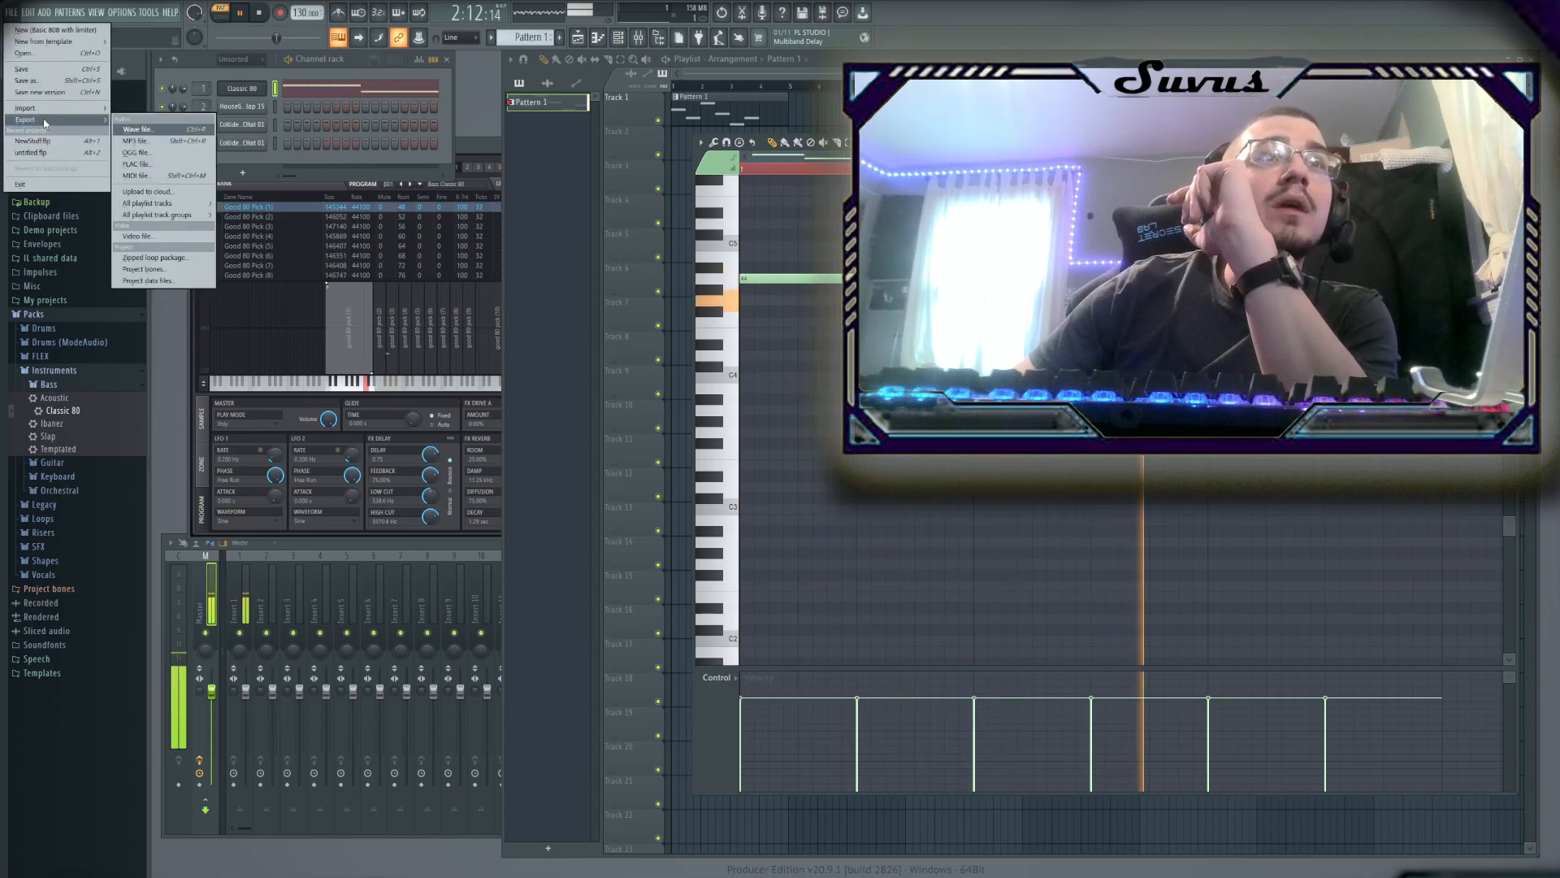
left_click(146, 130)
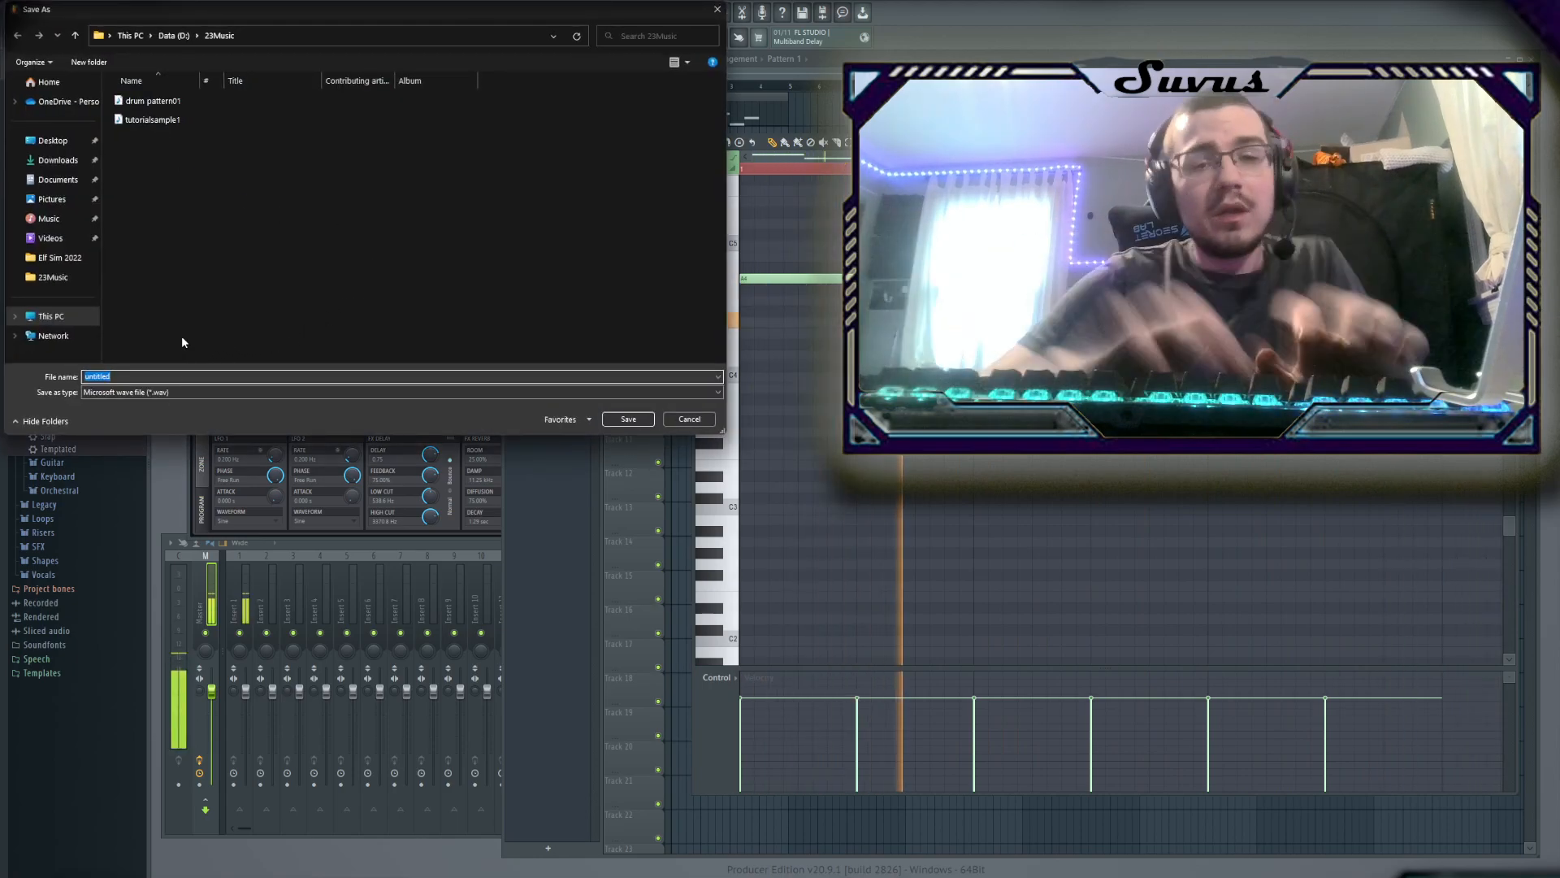
type("tutoria")
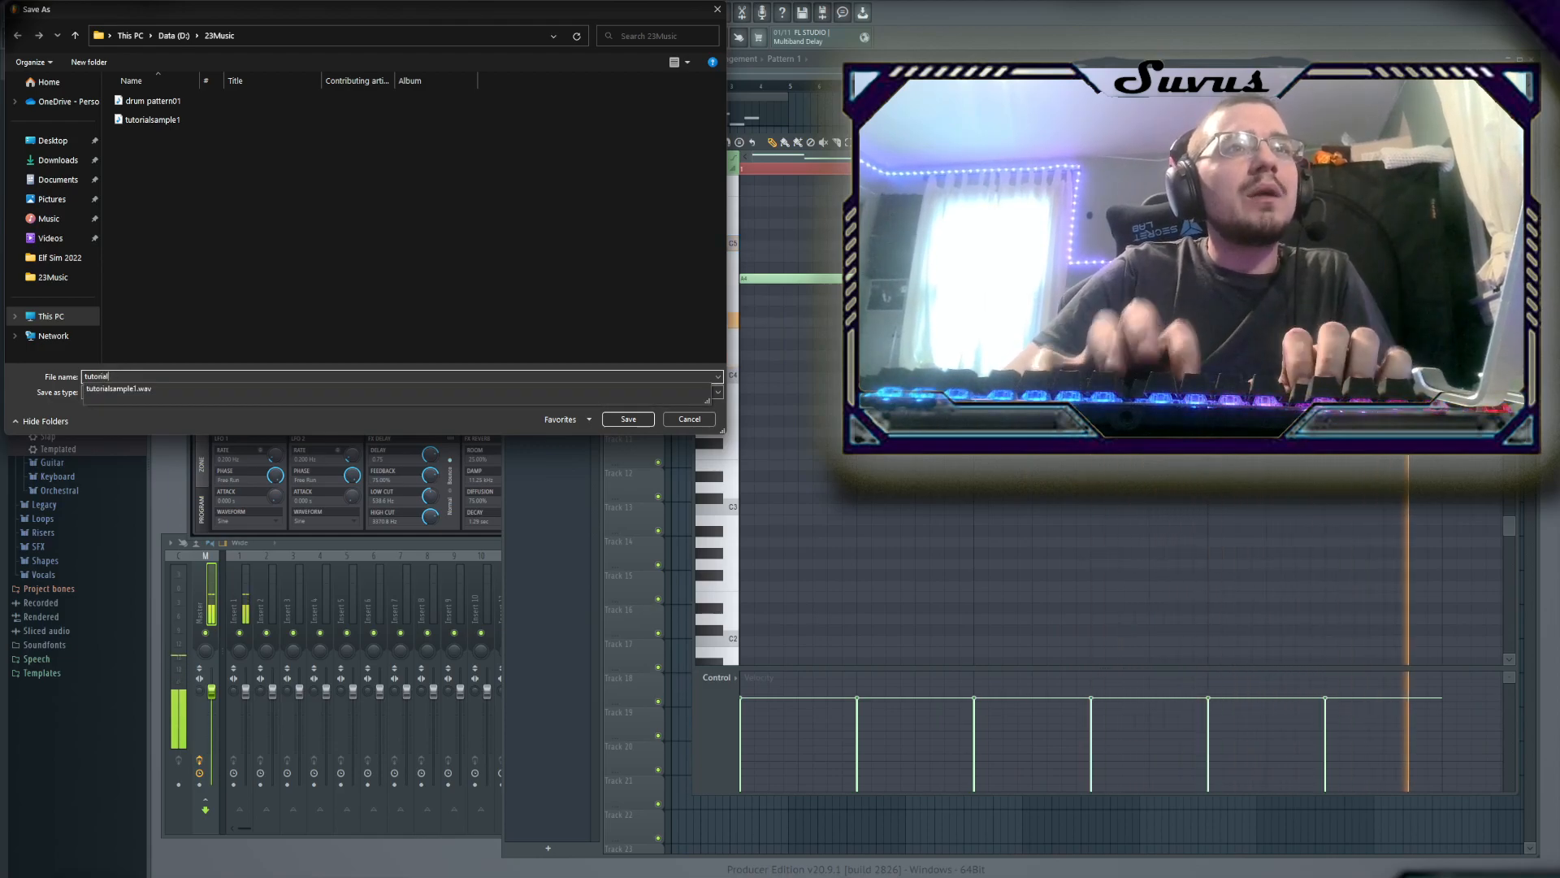
type("lsamp")
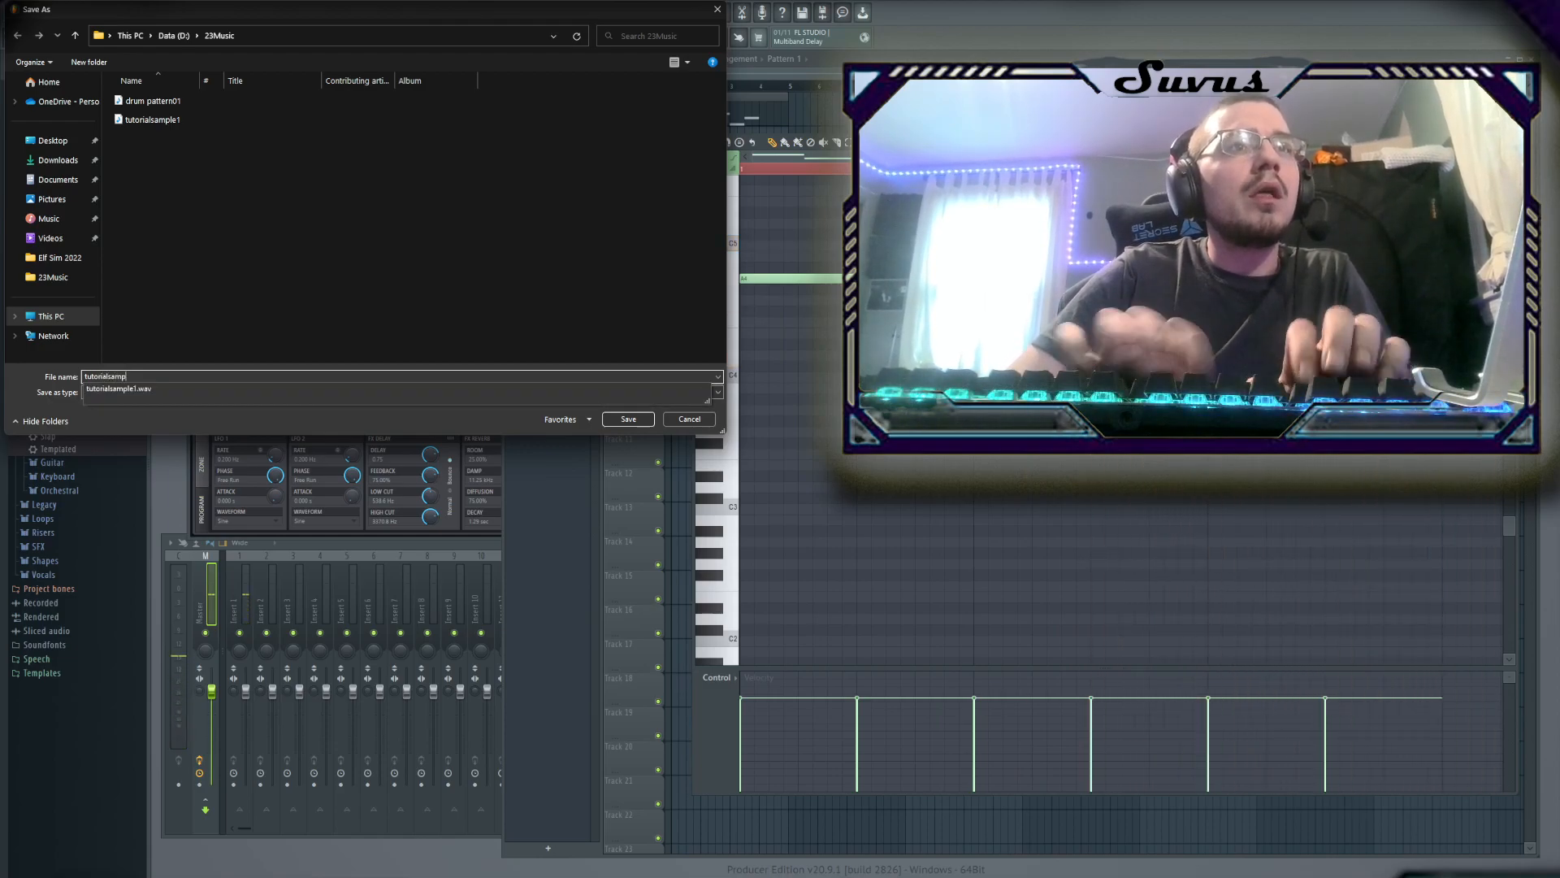
type("le2")
key("Return")
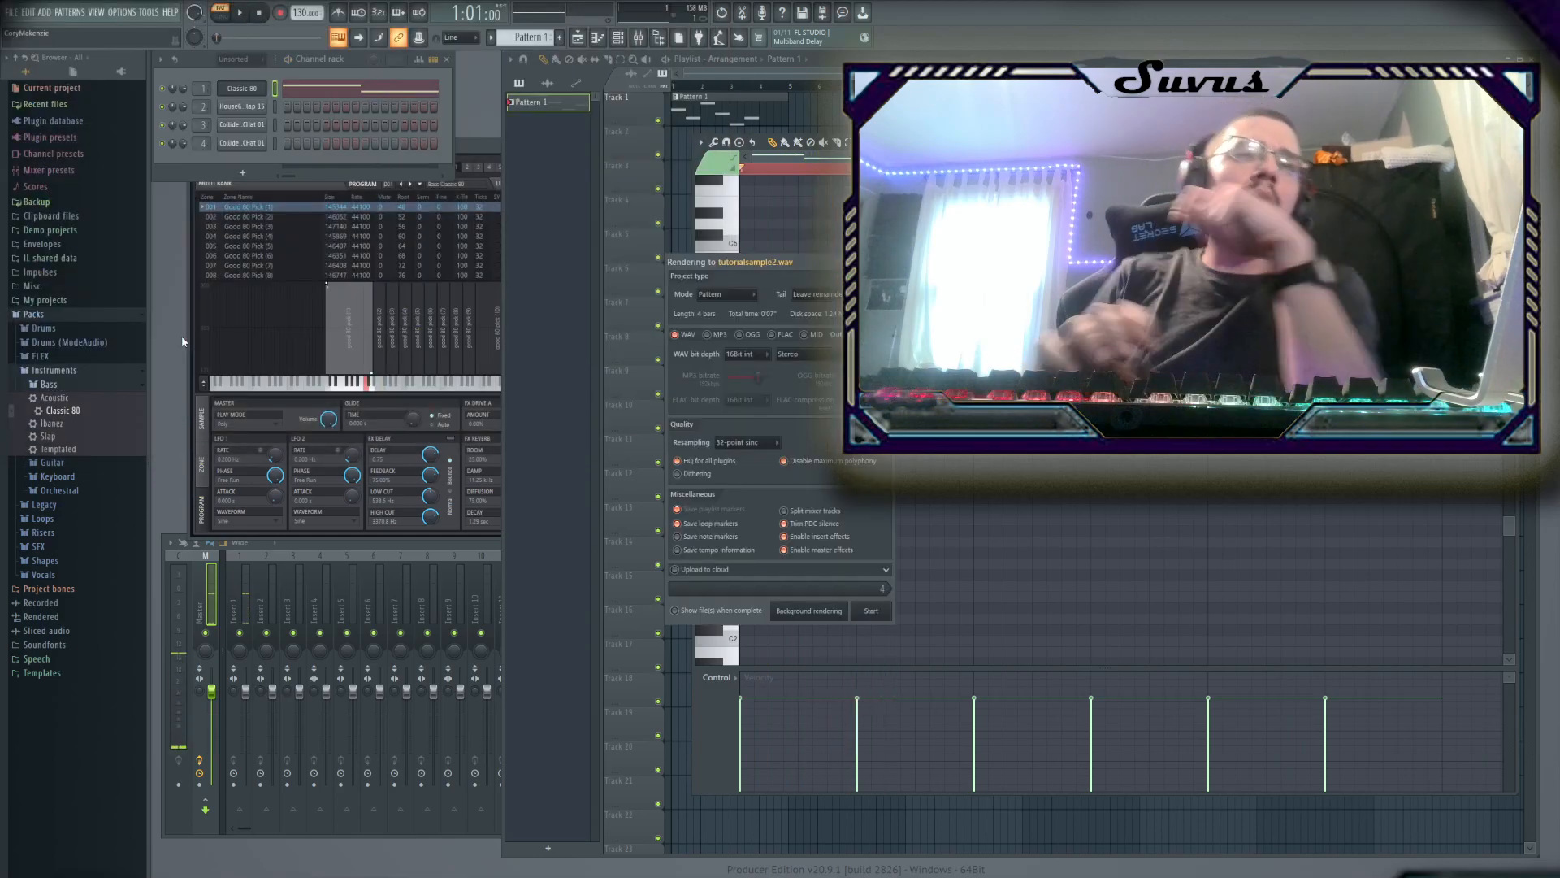
left_click(877, 613)
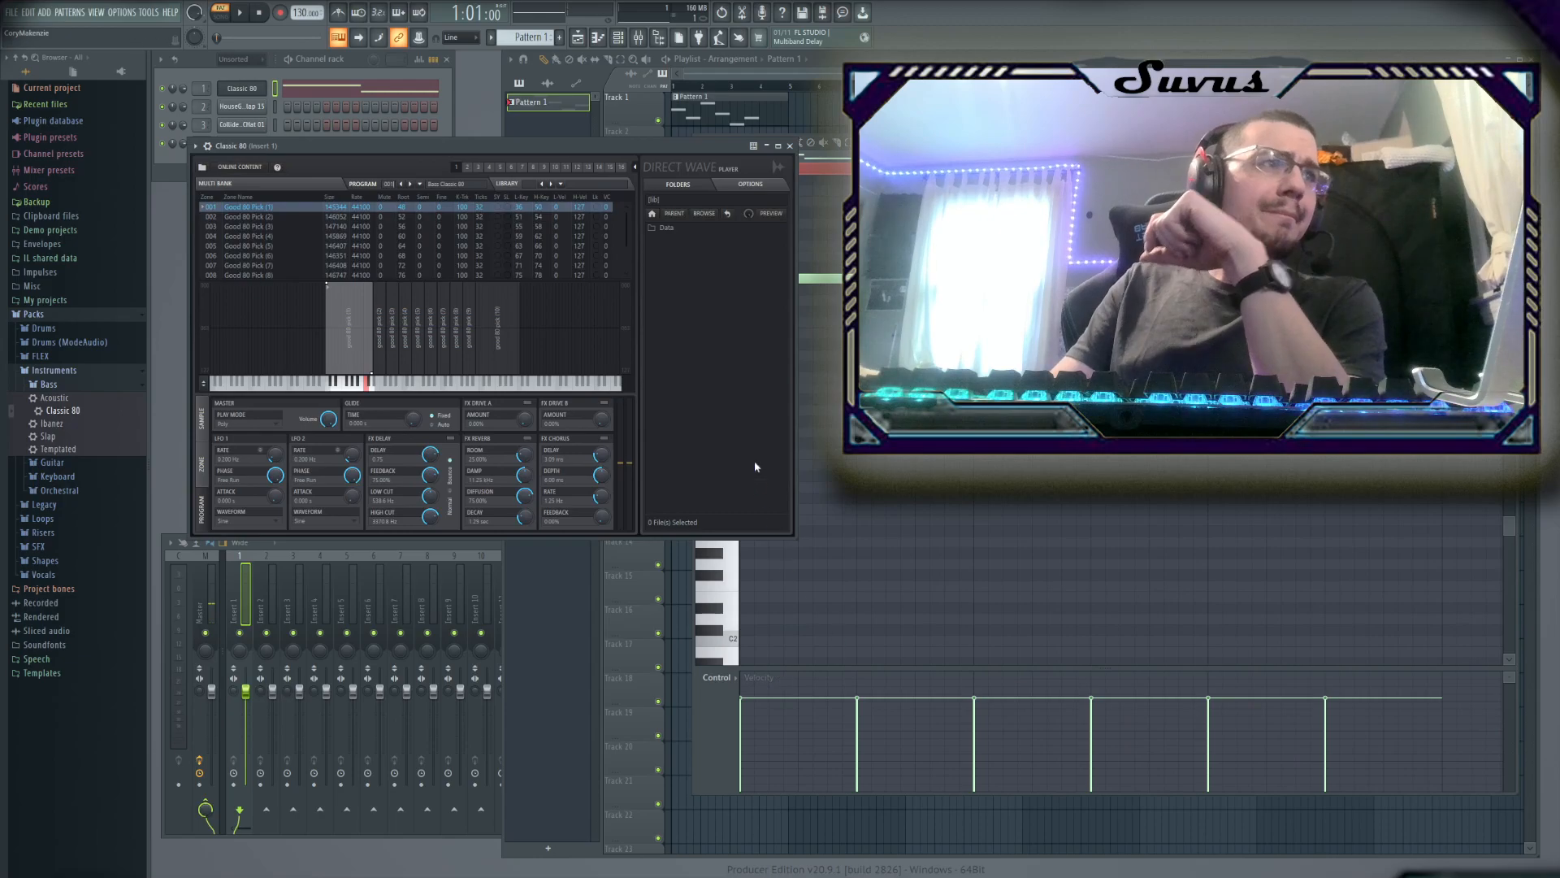
left_click(790, 146)
left_click(757, 119)
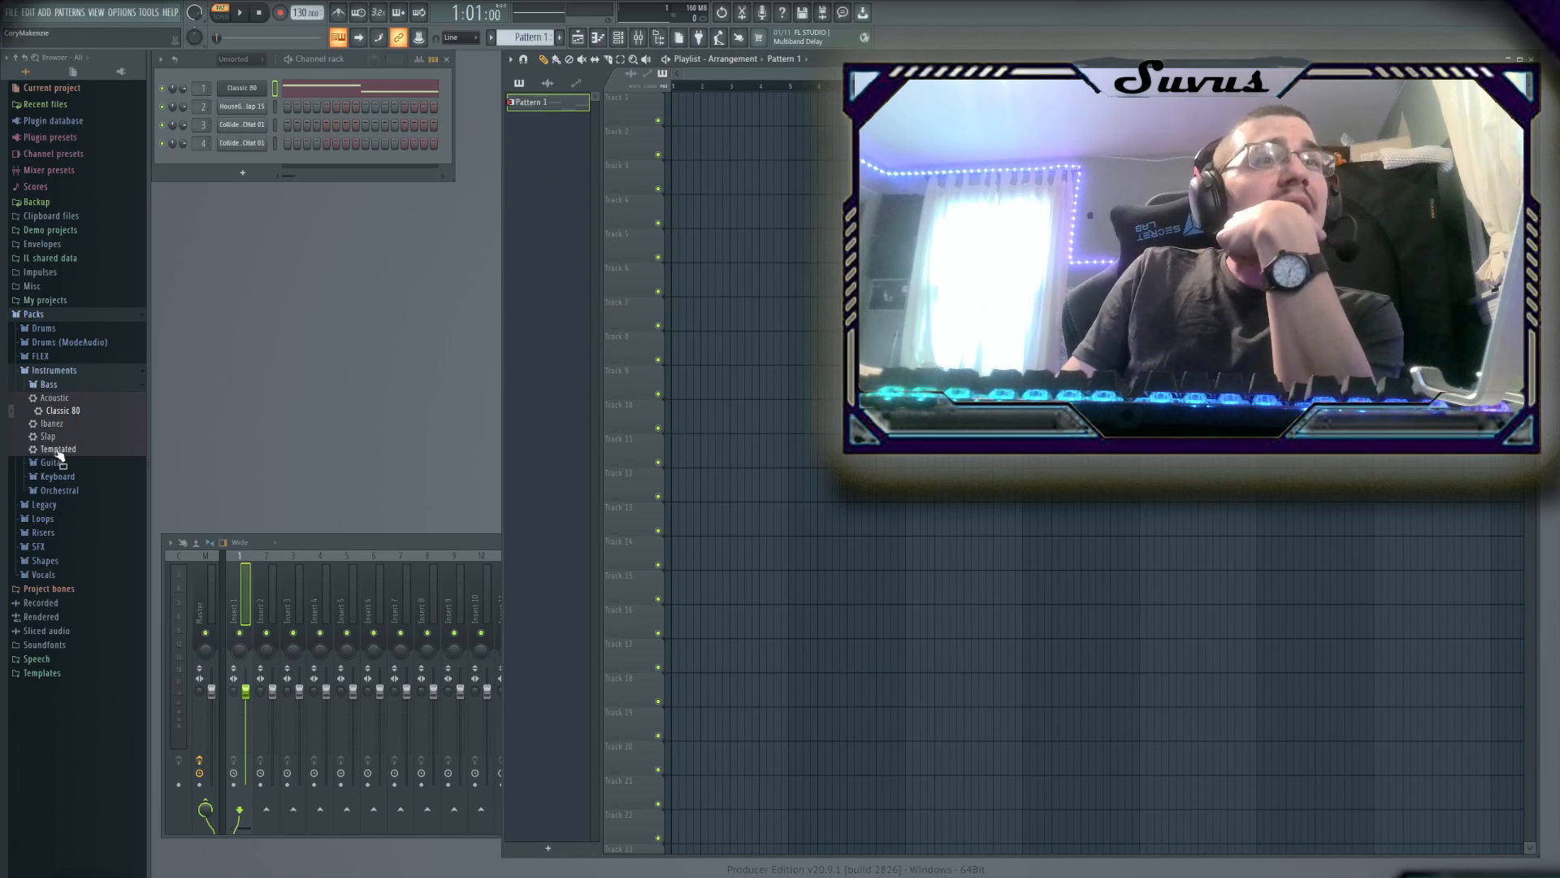
Find the FX Choir Swell sample in the SFX pack and load it into the first channel in place of Classic 80
left_click(44, 518)
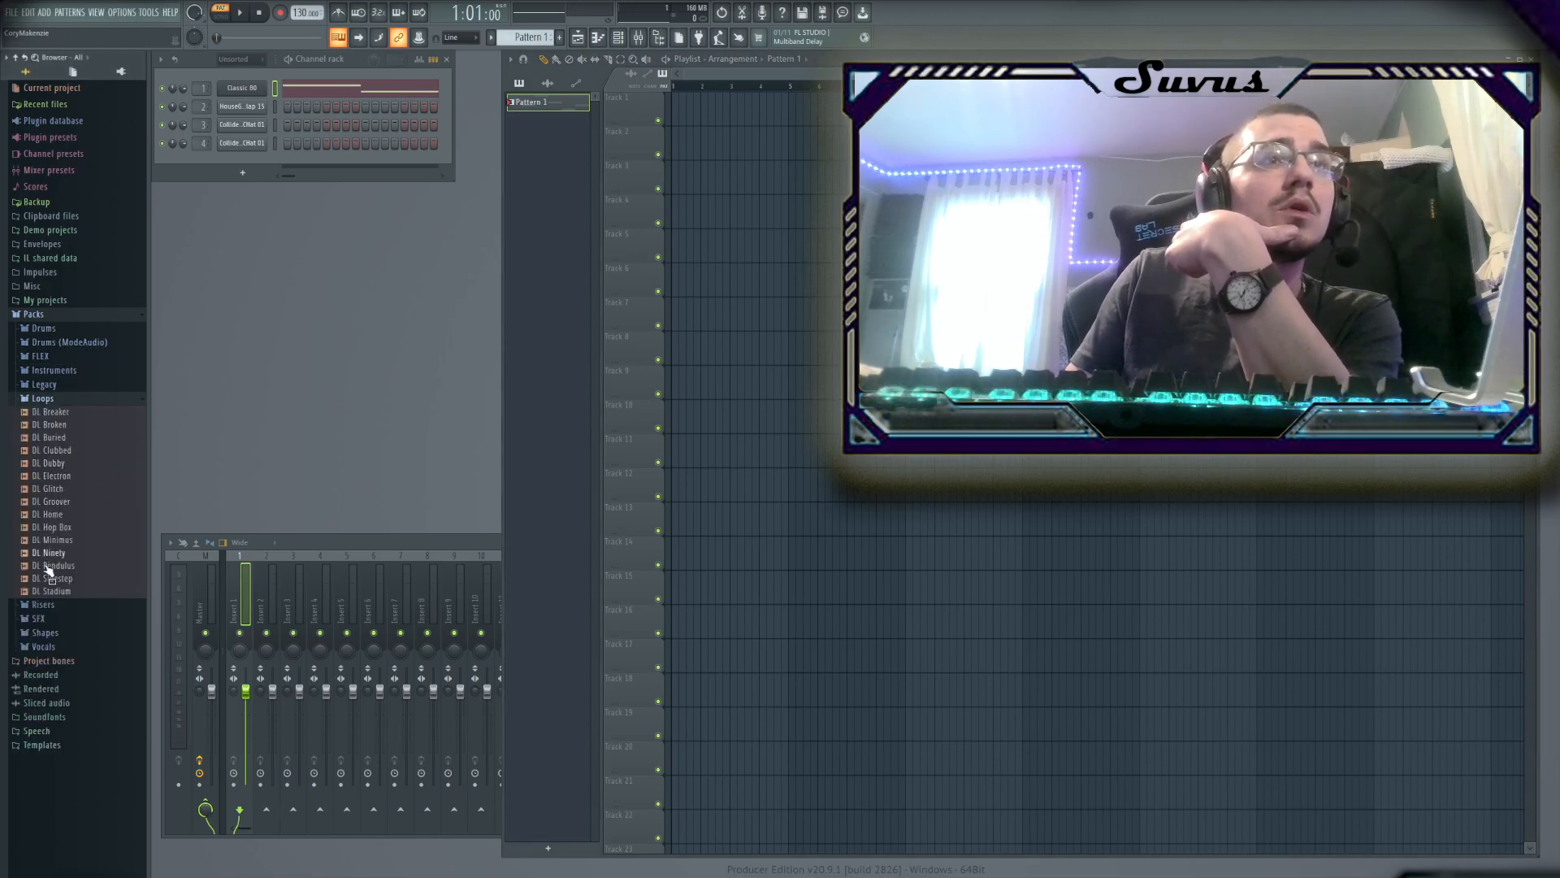
left_click(49, 620)
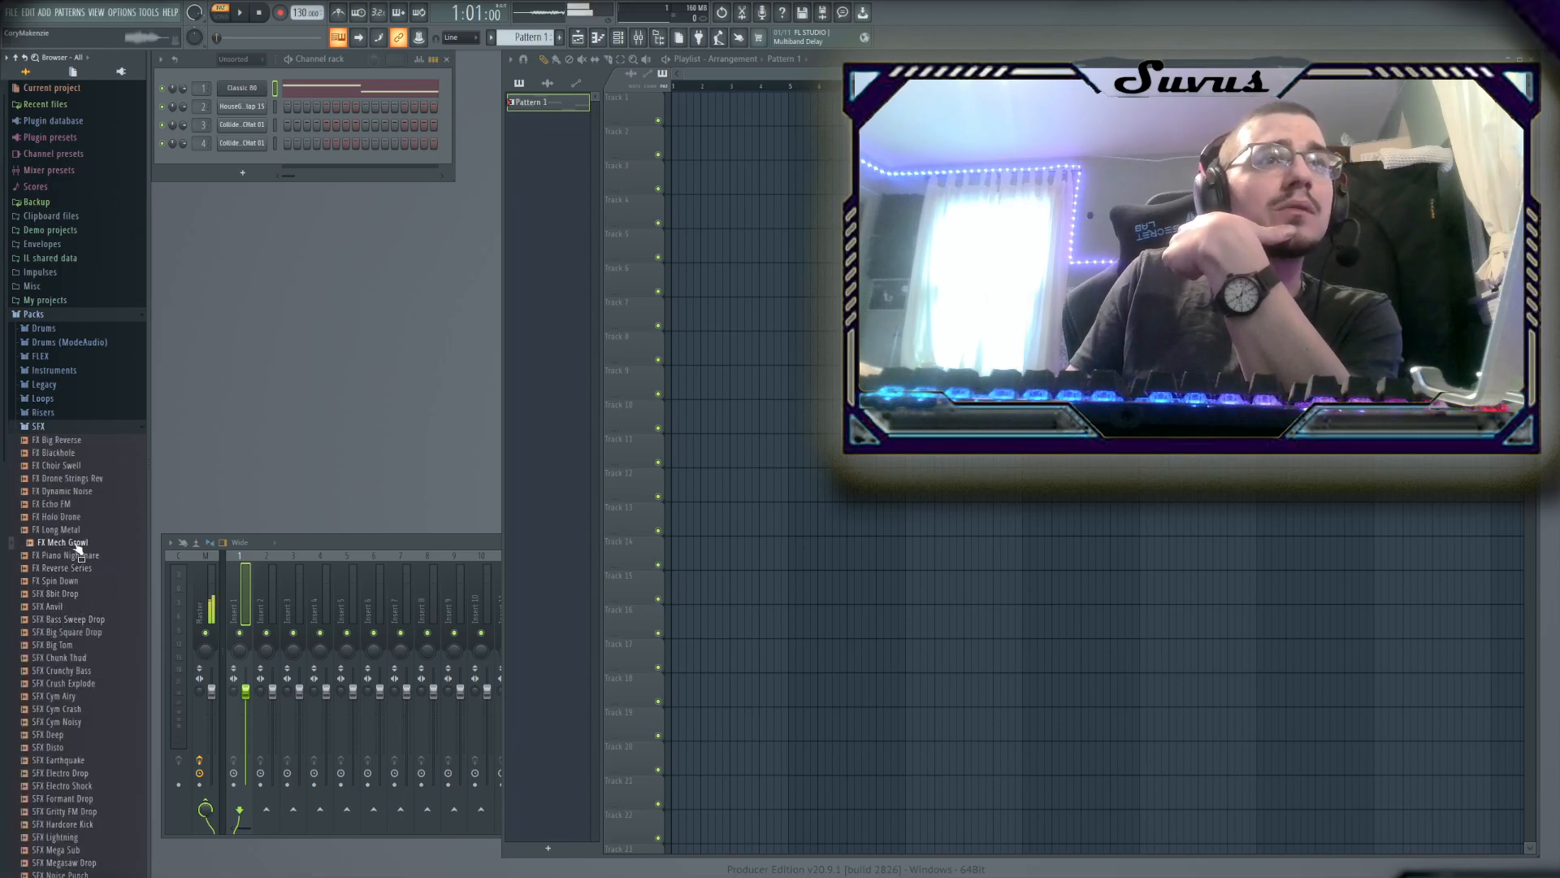
scroll(83, 675, "down", 5)
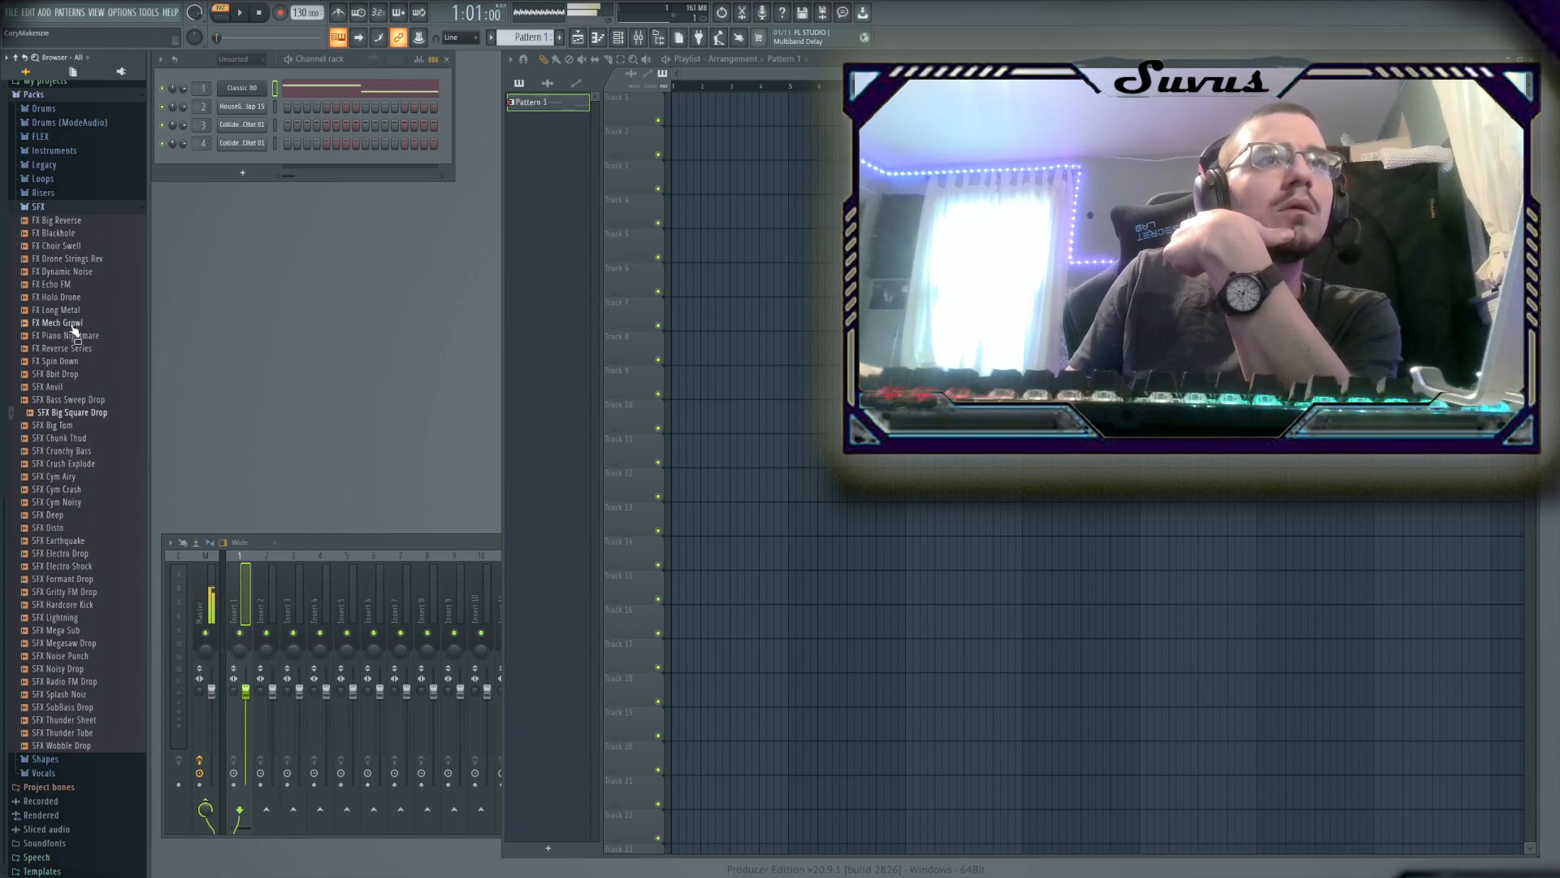
right_click(65, 276)
left_click(71, 248)
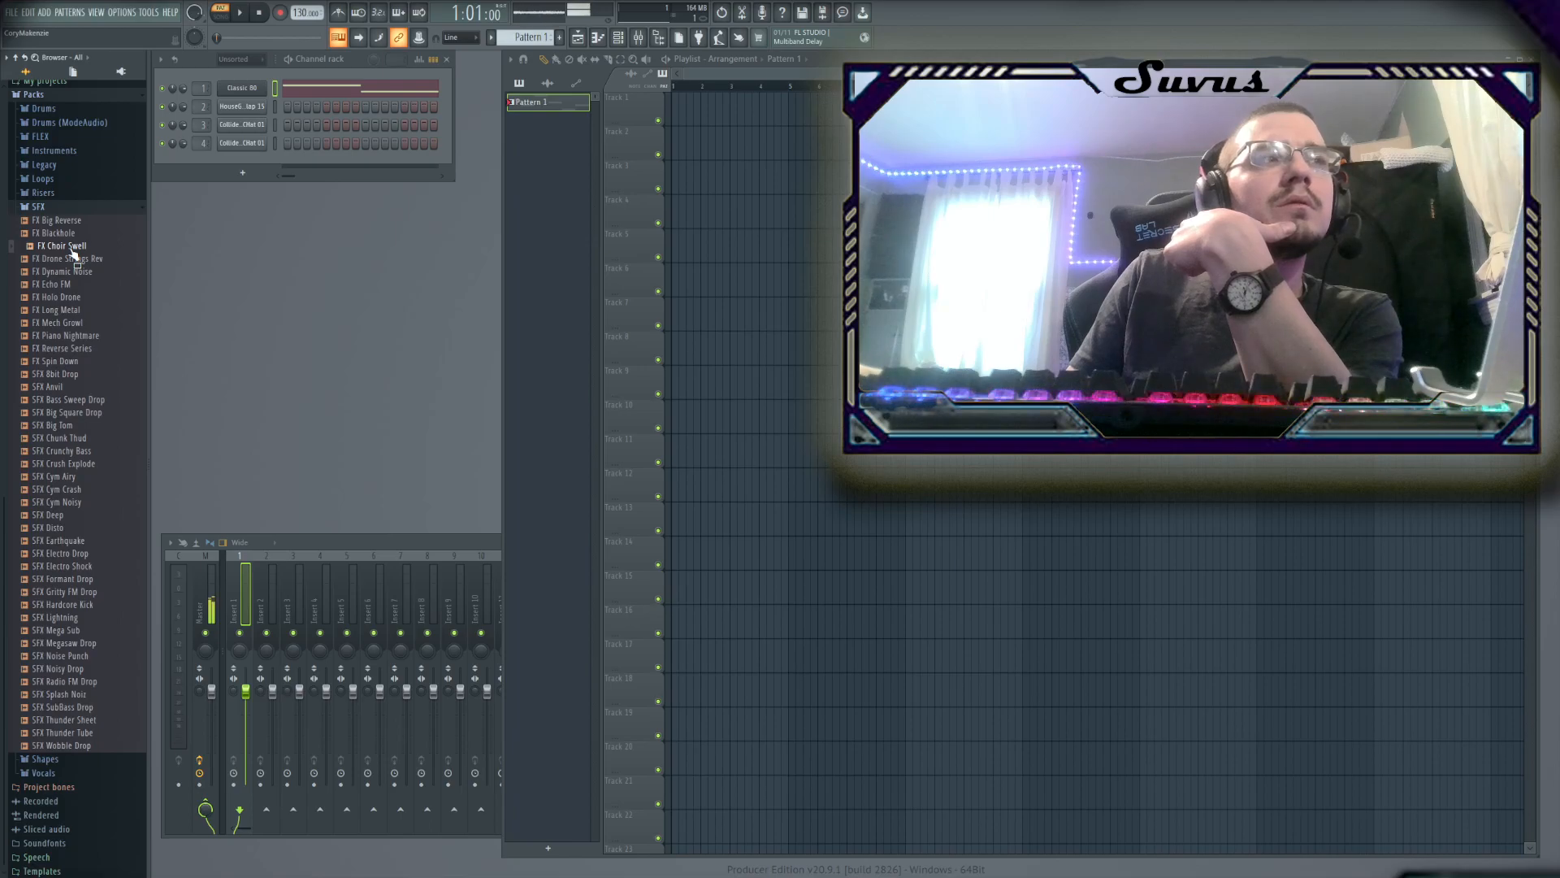
left_click_drag(73, 255, 630, 97)
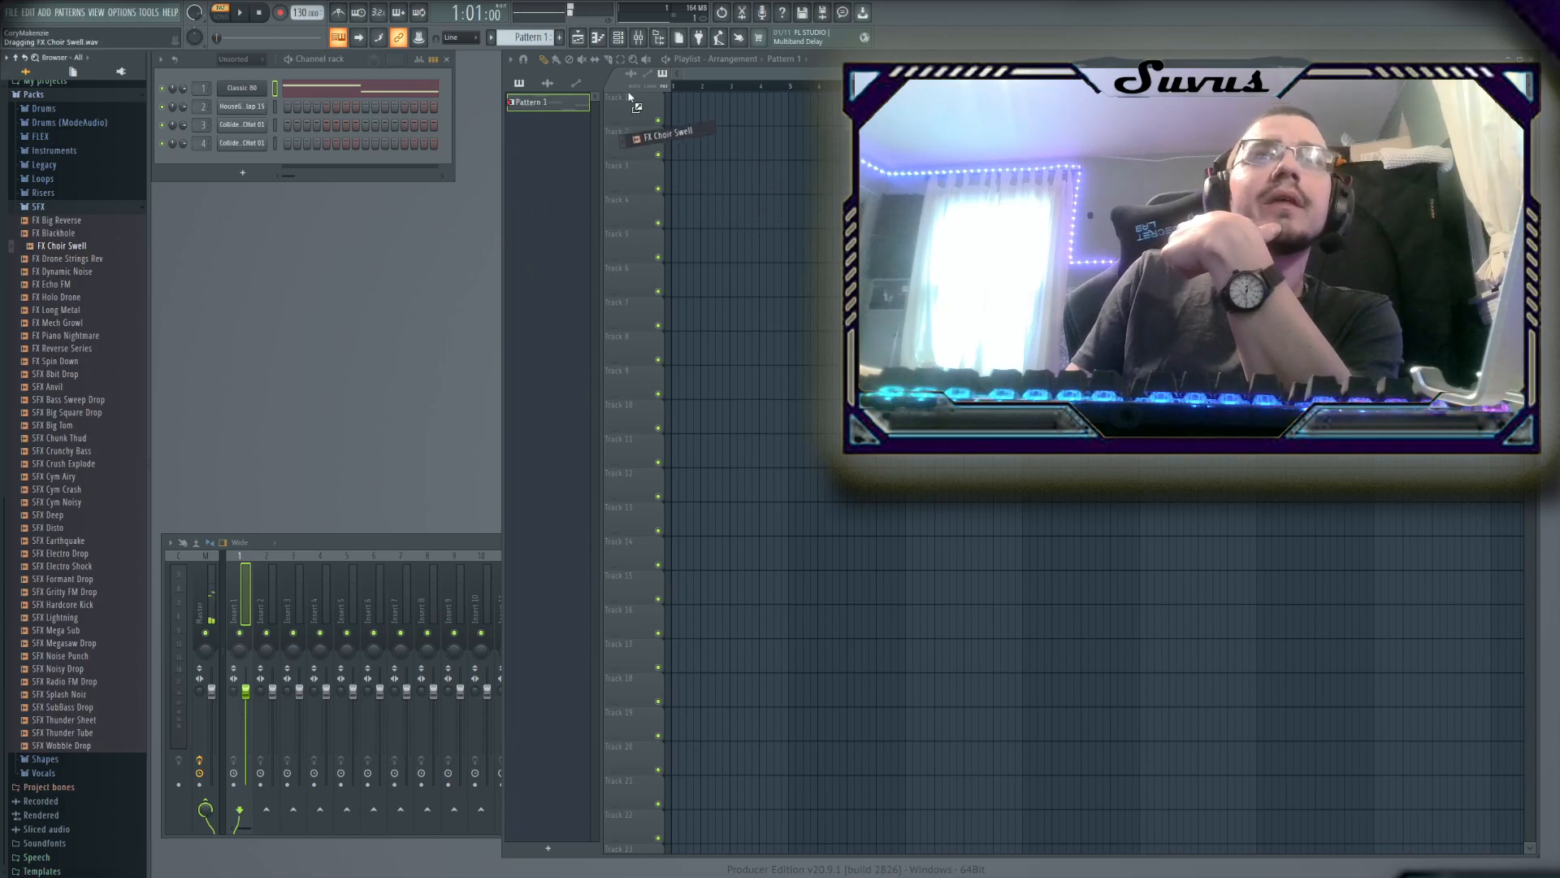
left_click_drag(257, 98, 260, 96)
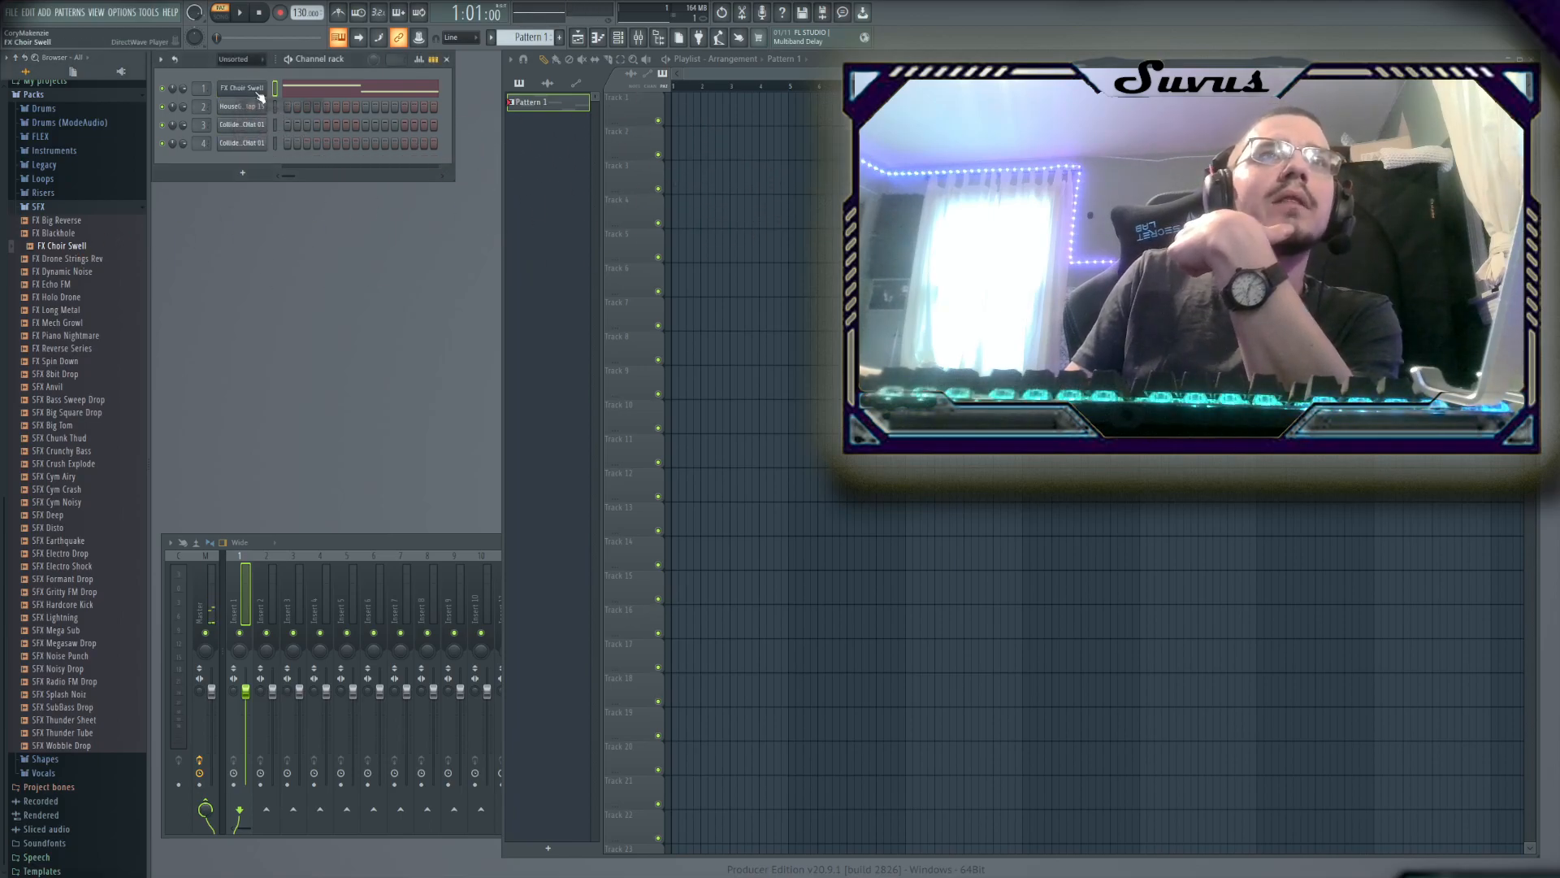
Delete Pattern 1 together with its bass notes
right_click(537, 108)
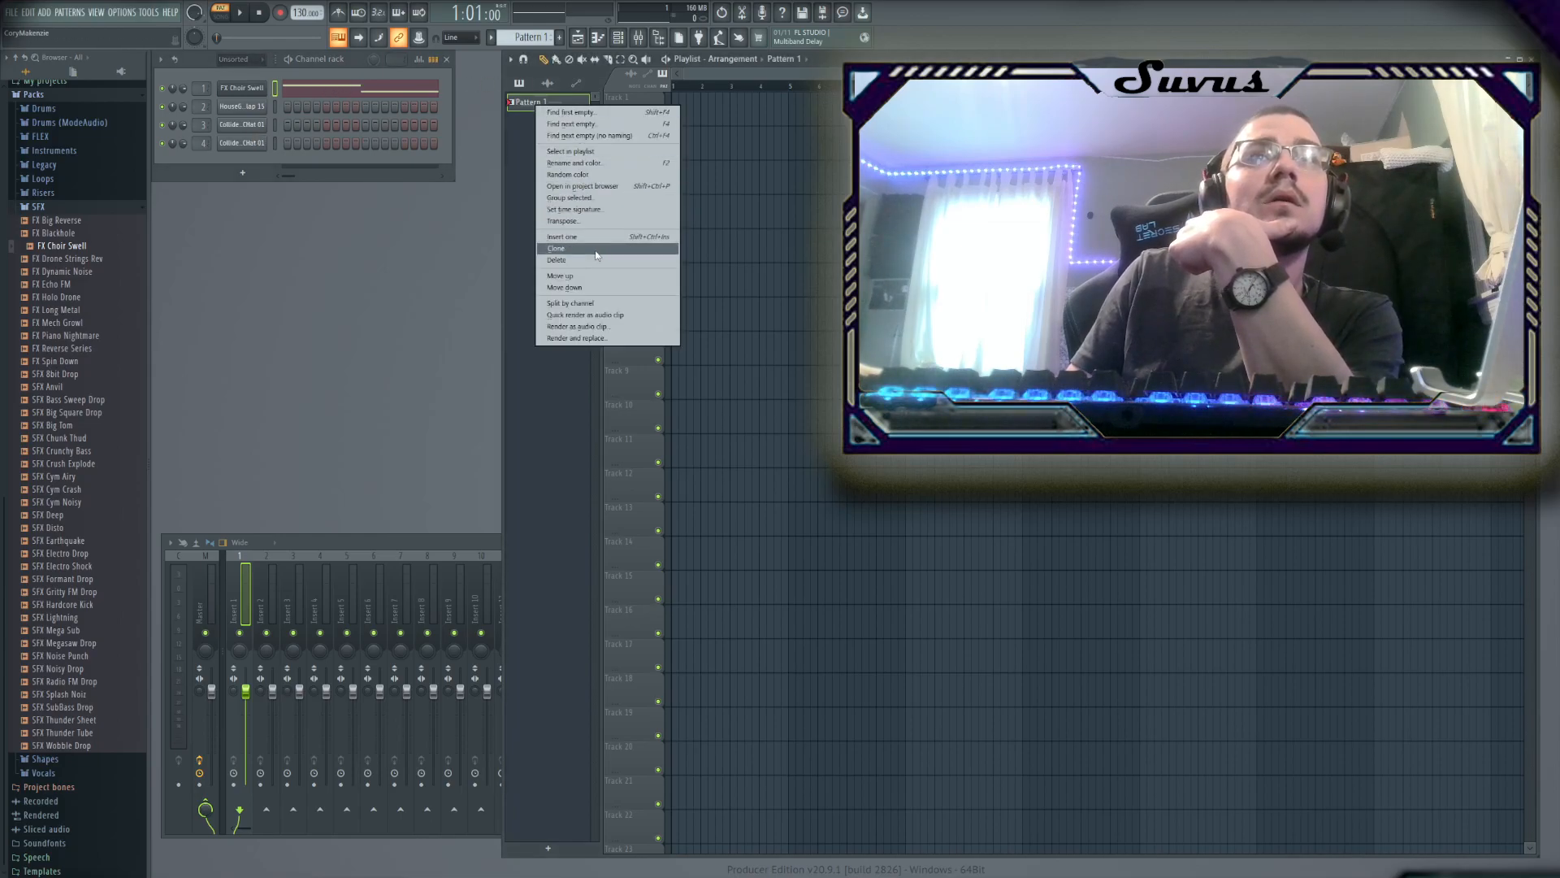
left_click(569, 260)
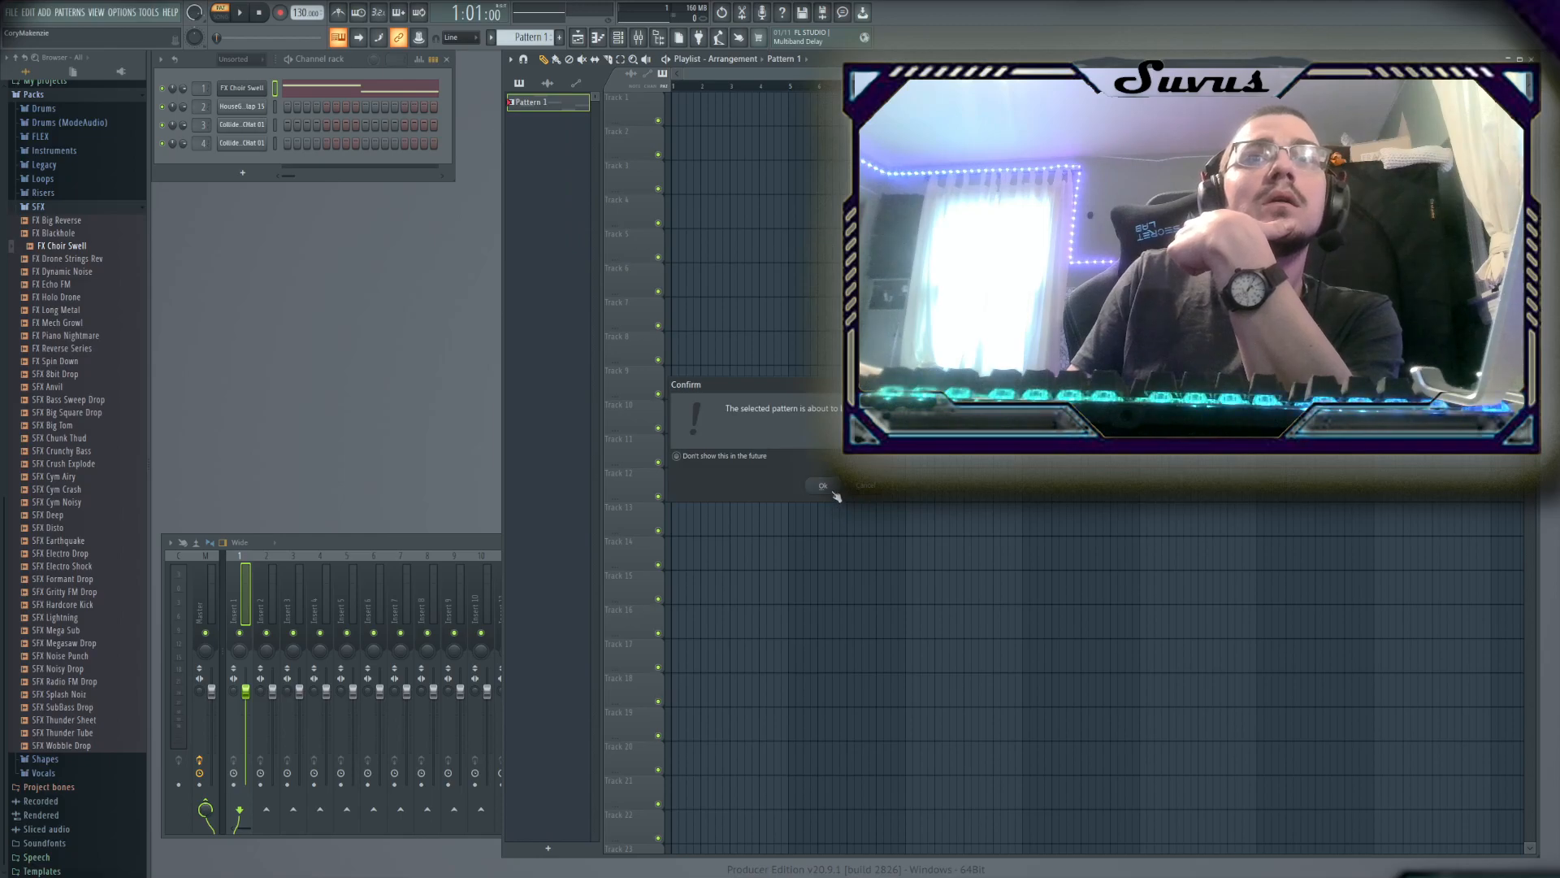
left_click(830, 489)
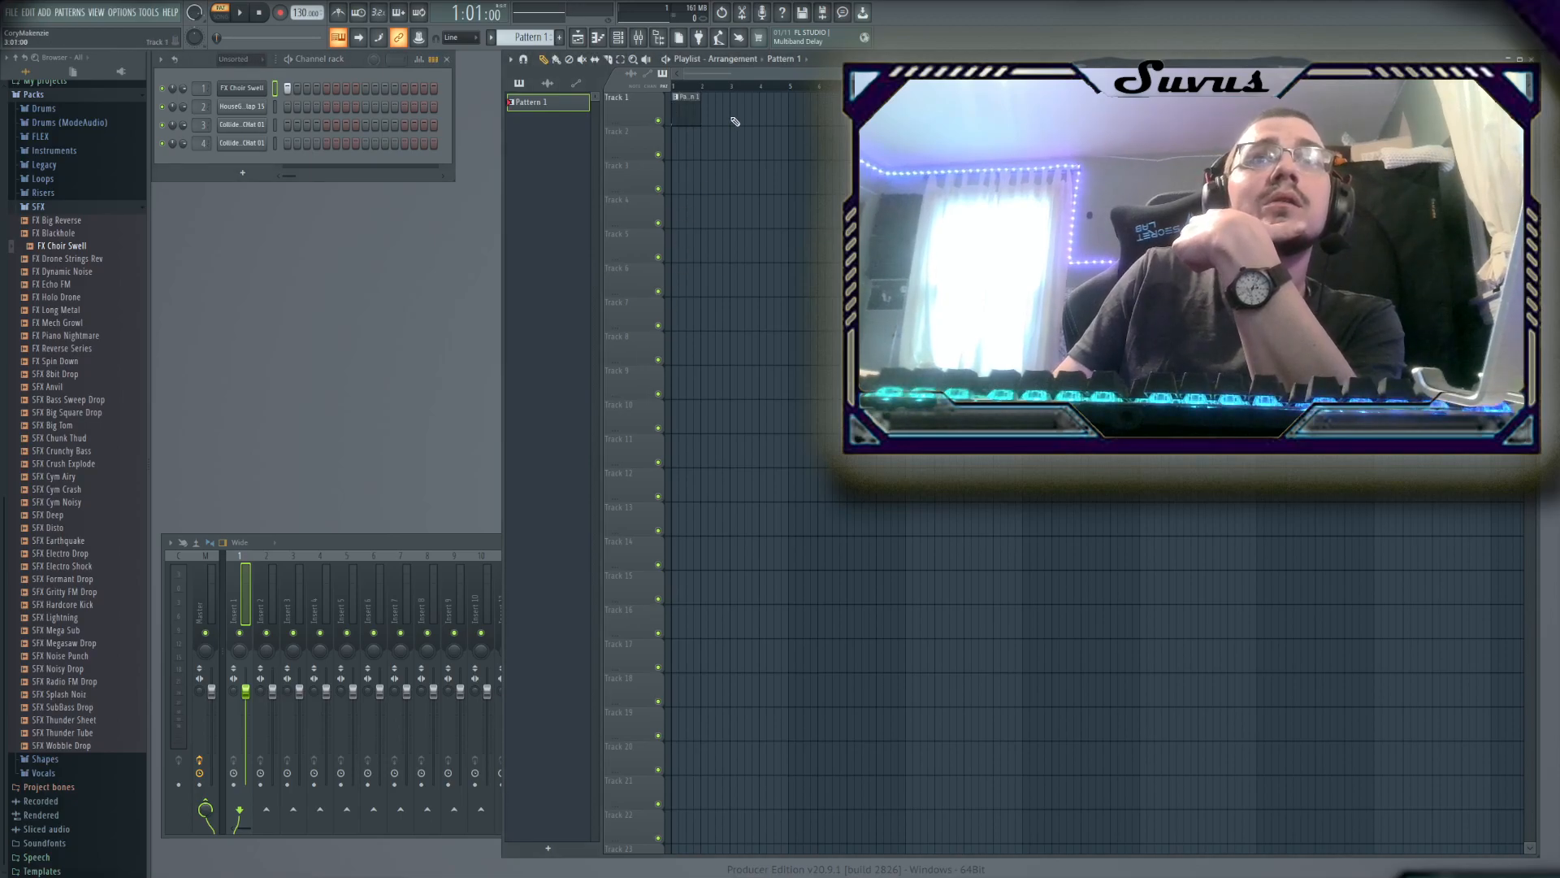
Try FX Choir Swell on step 1 in a four-bar Pattern 1 clip on Track 1, play it back and remove it
left_click_drag(771, 99, 787, 99)
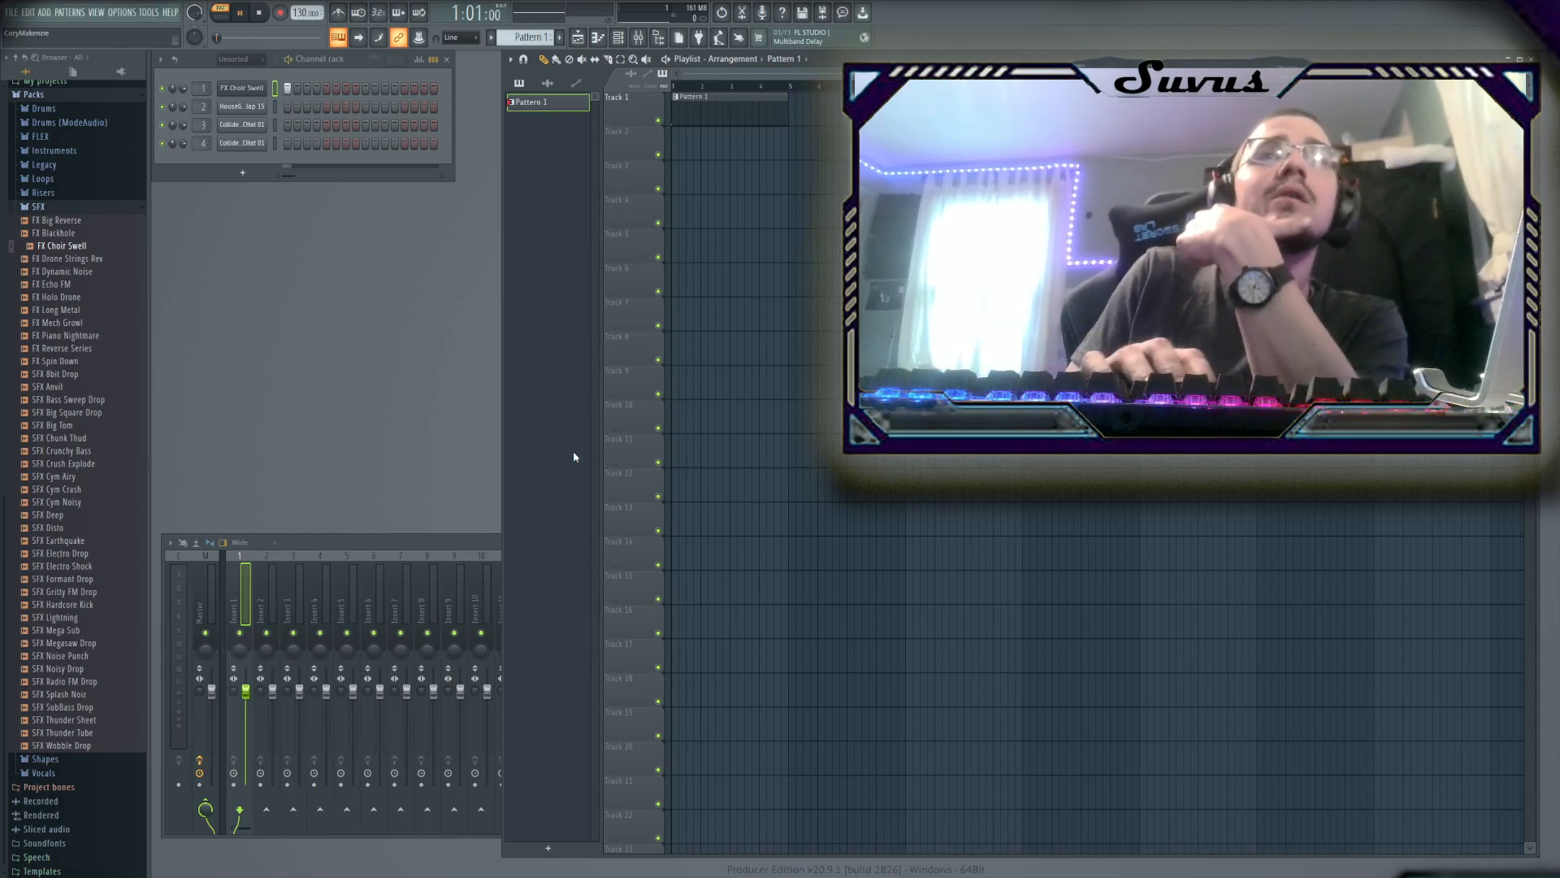
key("space")
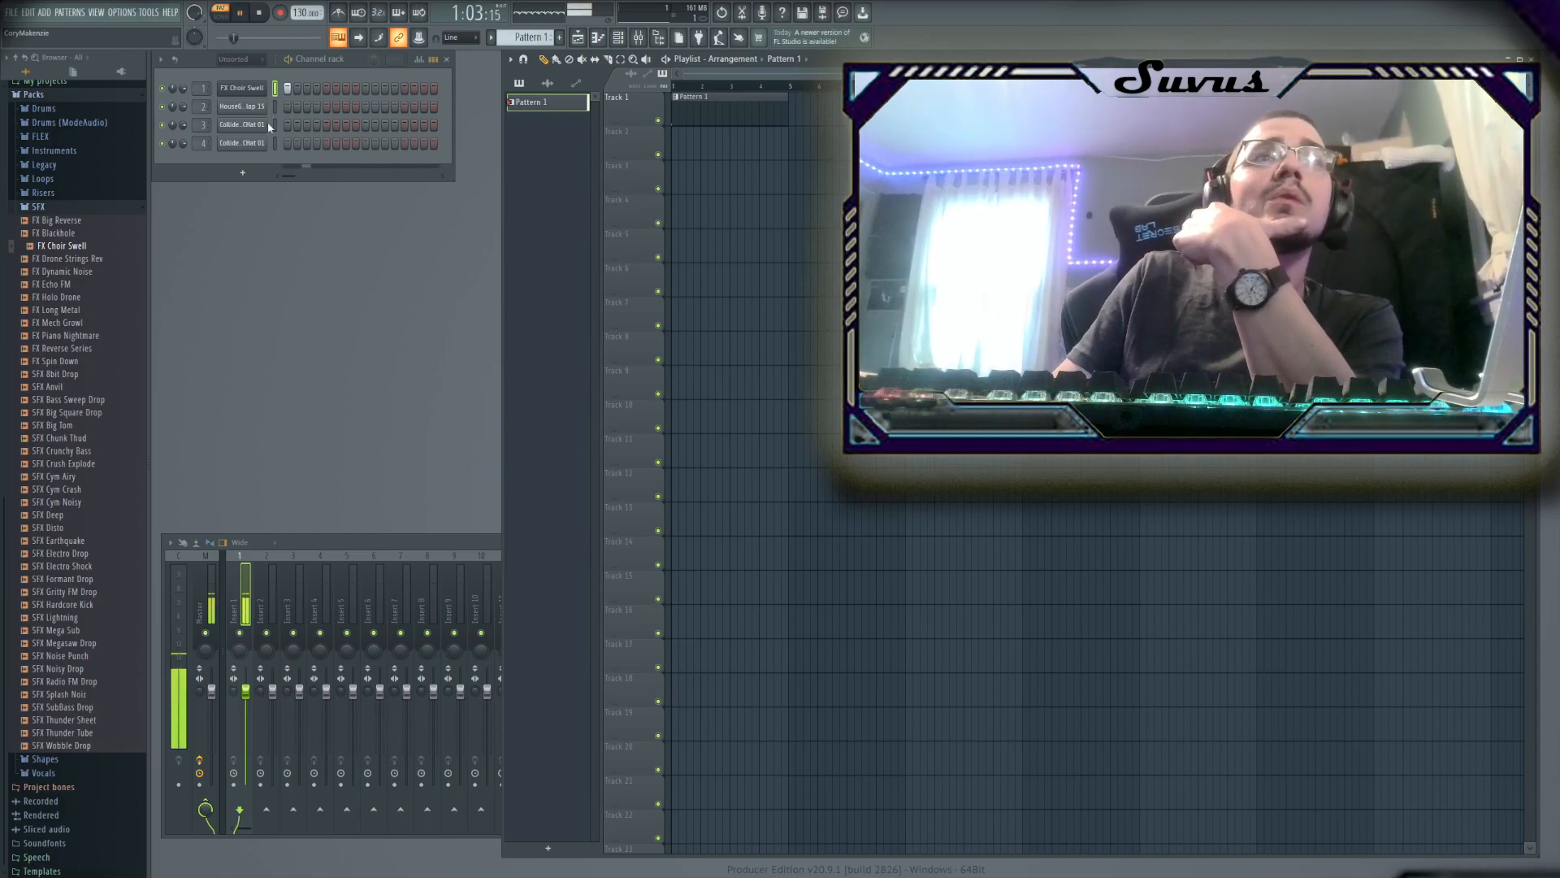
right_click(691, 109)
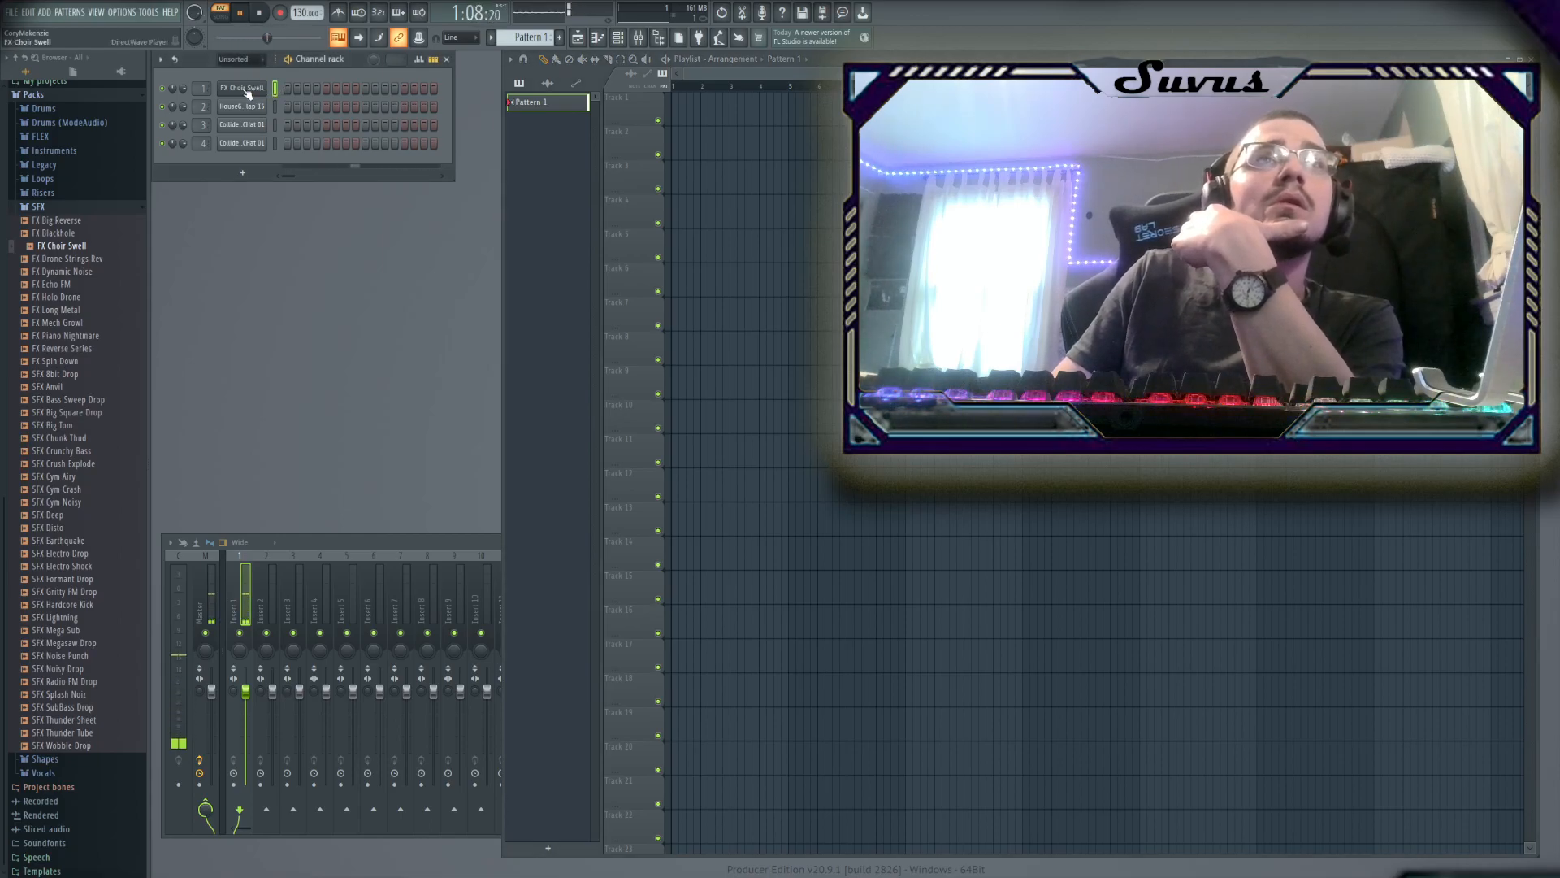
Find Grand Piano among the keyboard instrument packs and load it into the first channel in place of FX Choir Swell
left_click(71, 151)
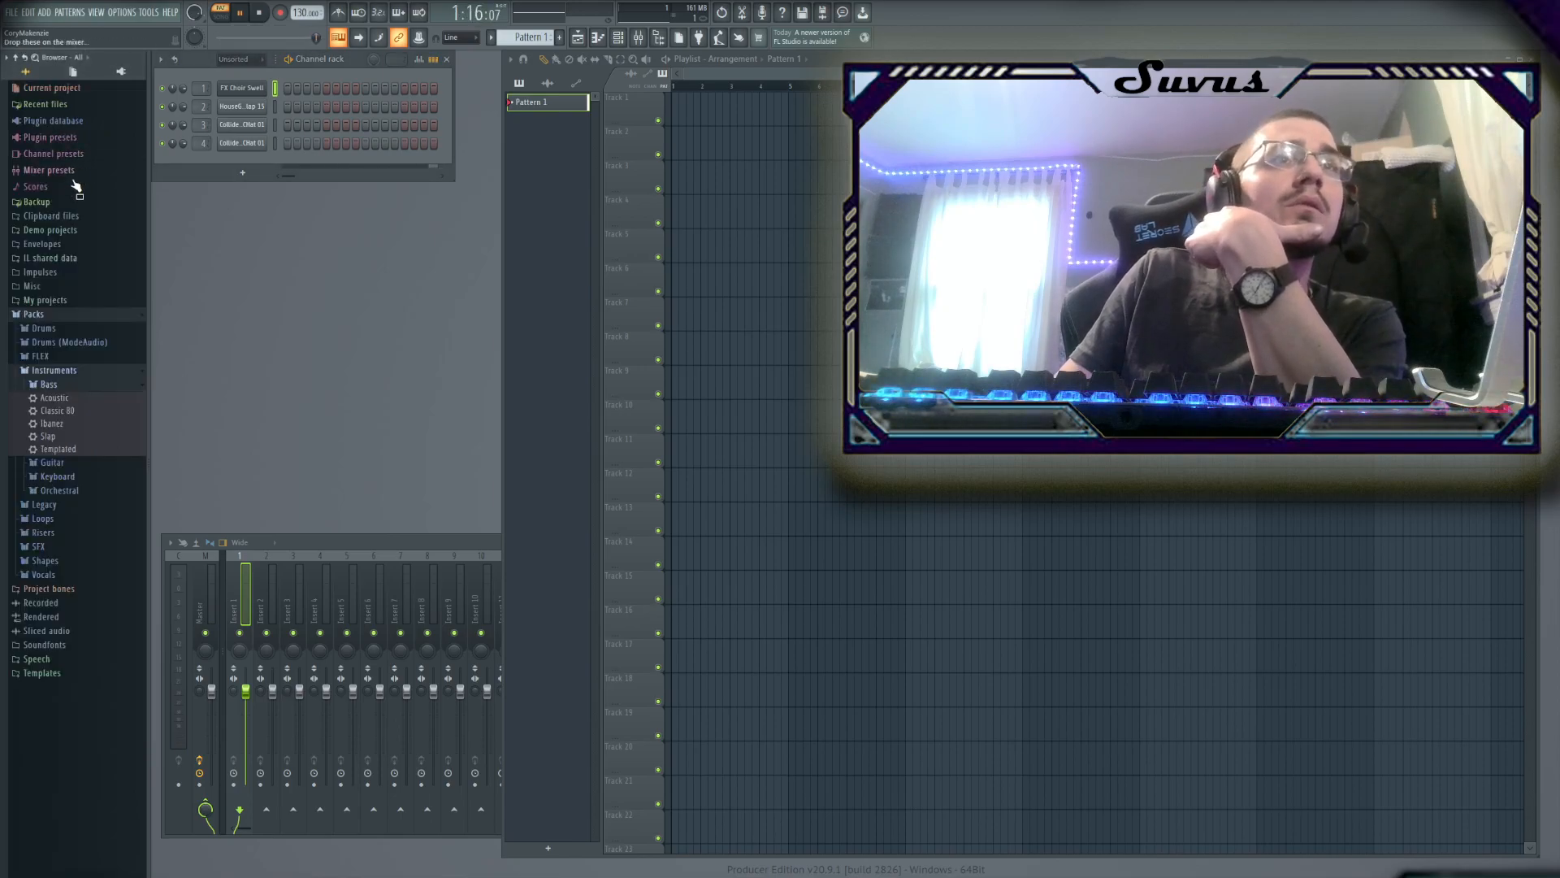
left_click(87, 480)
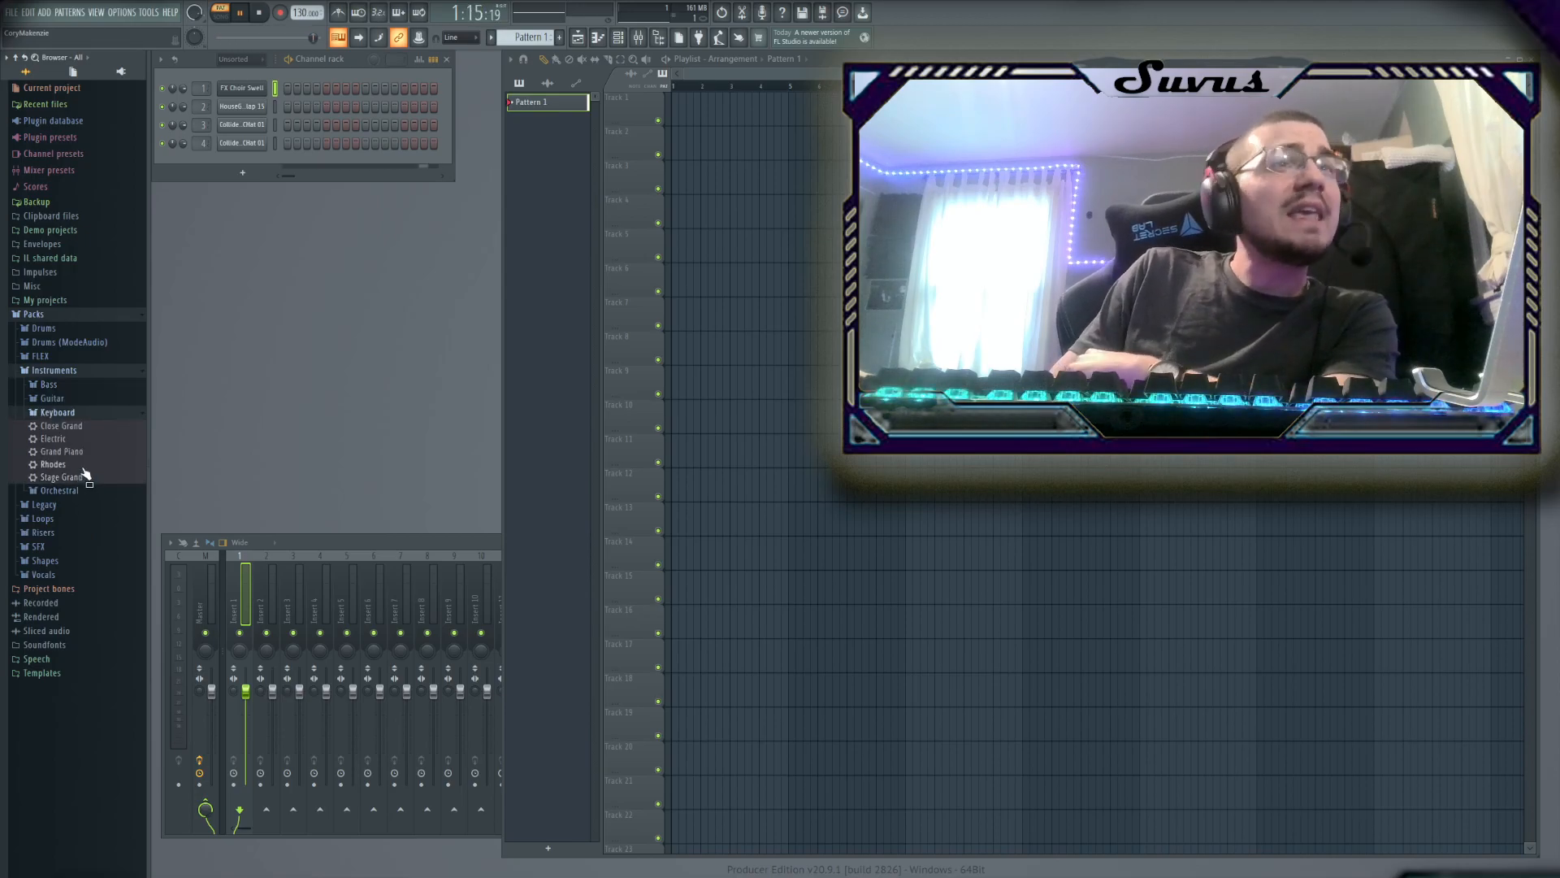
left_click(99, 452)
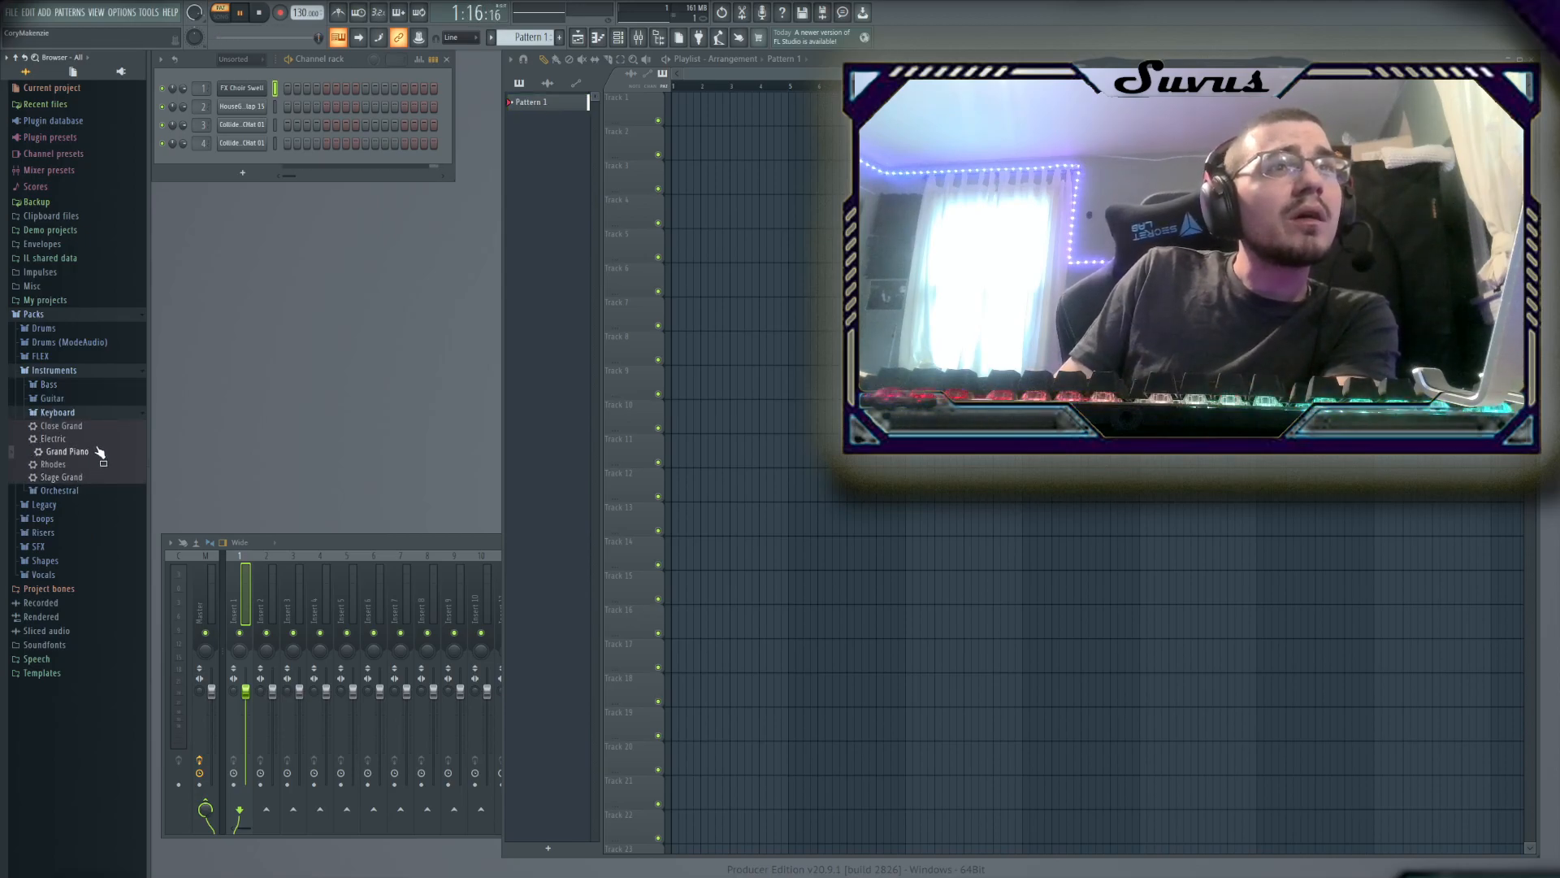
left_click_drag(81, 461, 271, 91)
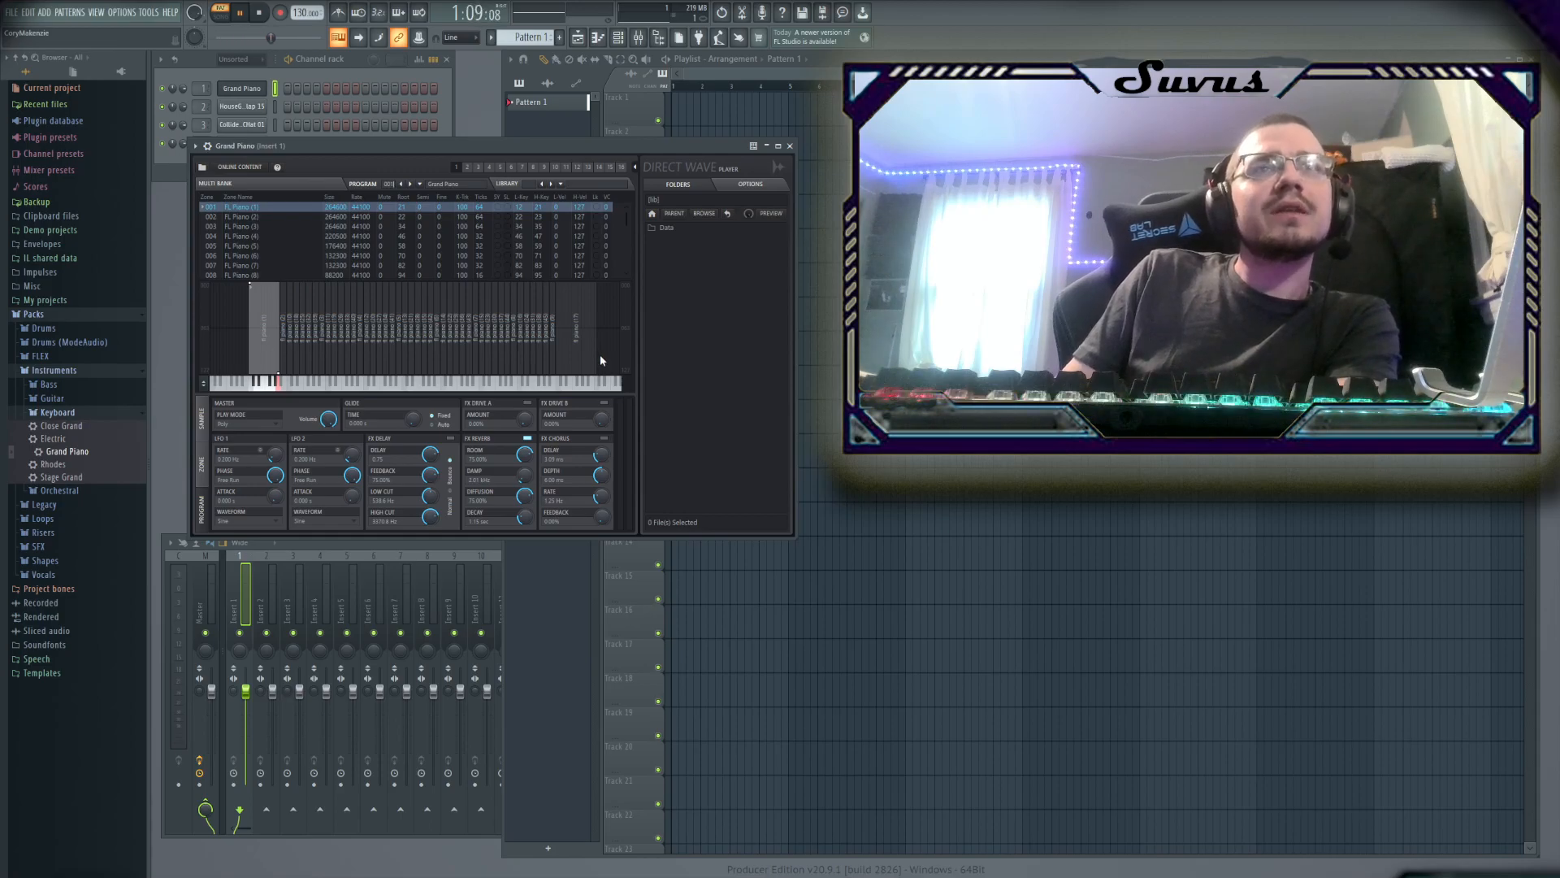
Add Grand Piano hits on steps 1 and 9 and place a four-bar Pattern 1 clip at the start of Track 1
left_click(291, 88)
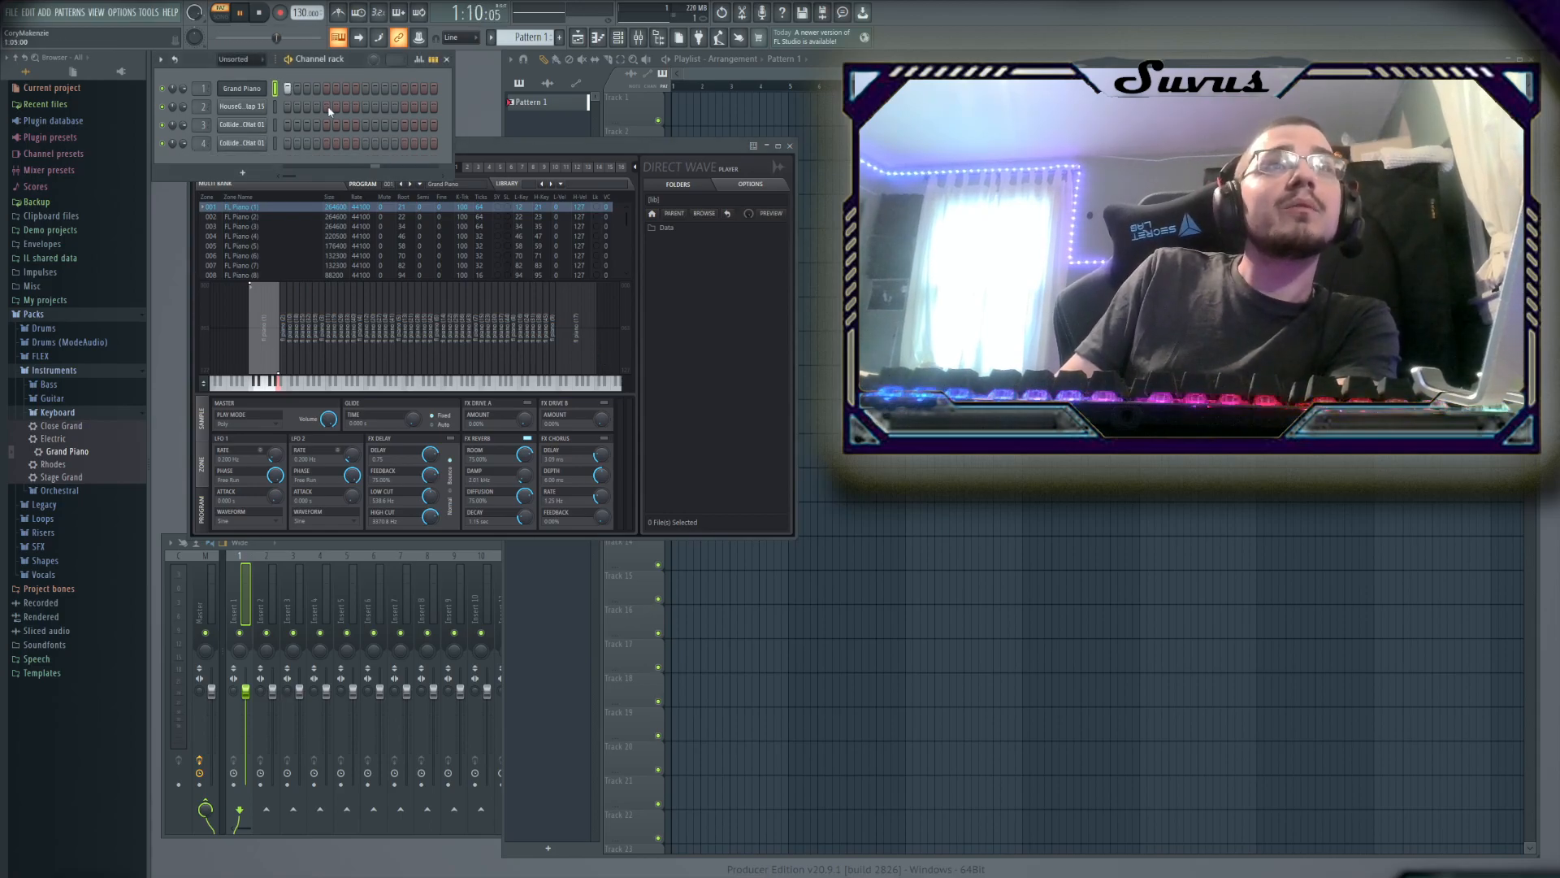
left_click(365, 90)
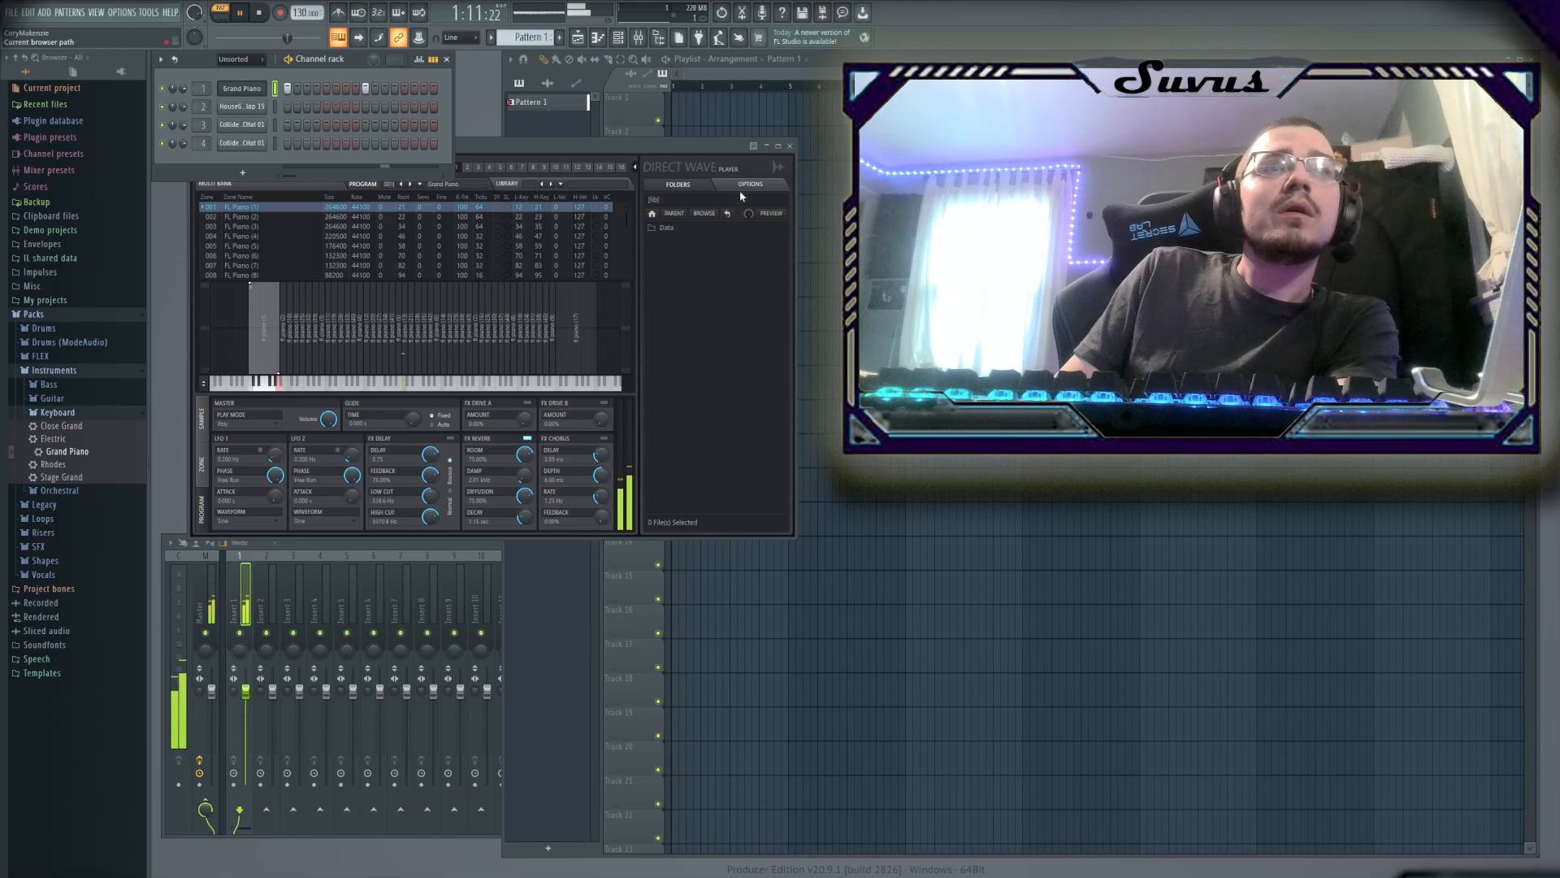
left_click(678, 112)
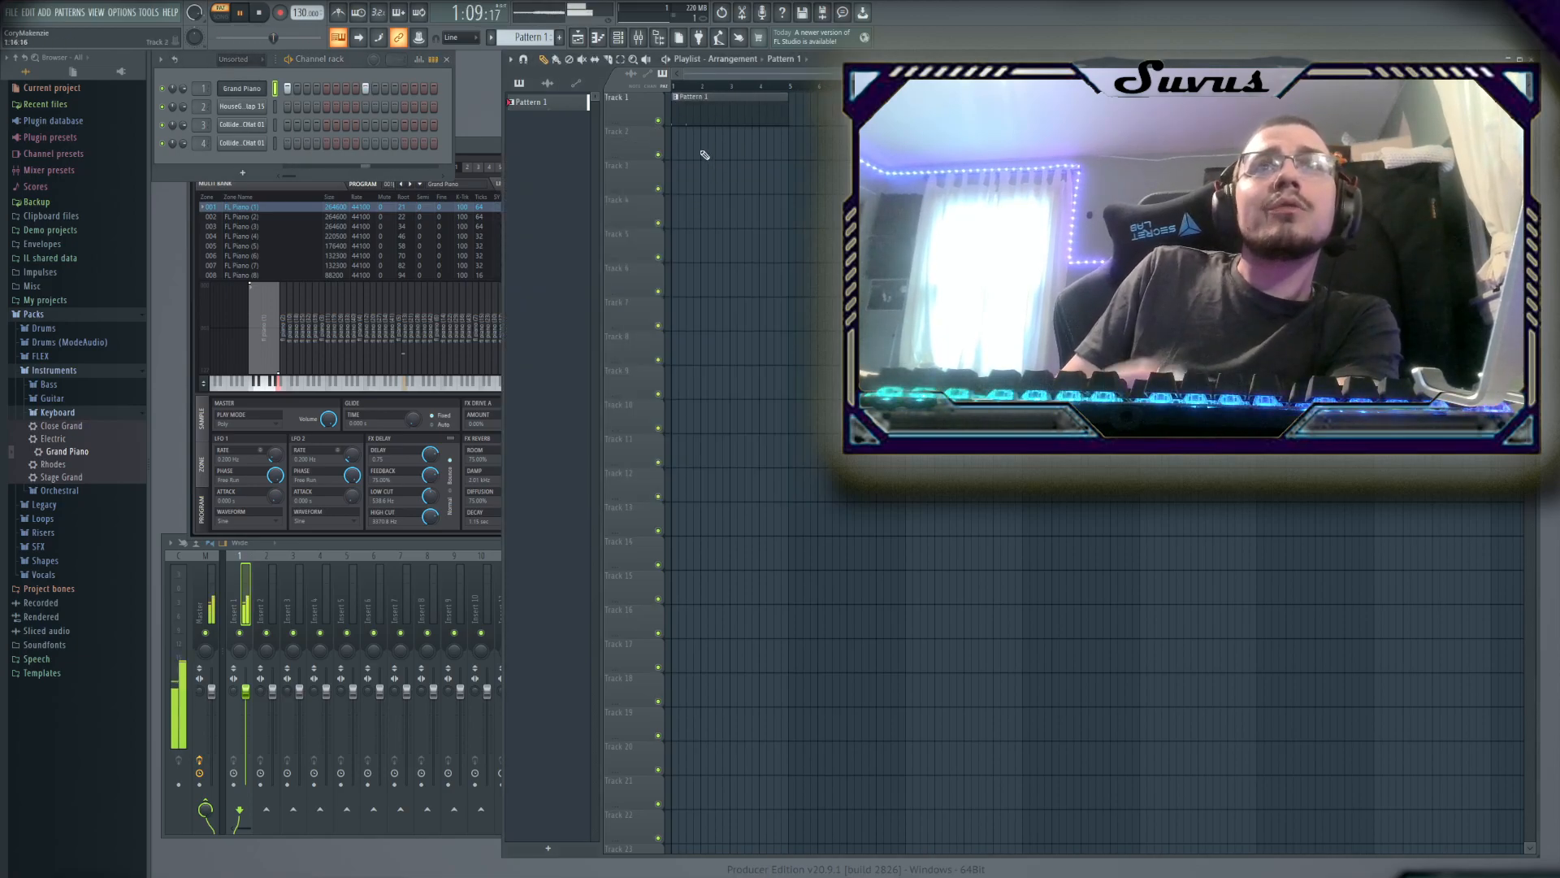
Shape the Grand Piano melody in Pattern 1's piano roll with a short G4, a longer A4 and a lengthened first C5 note
double_click(691, 104)
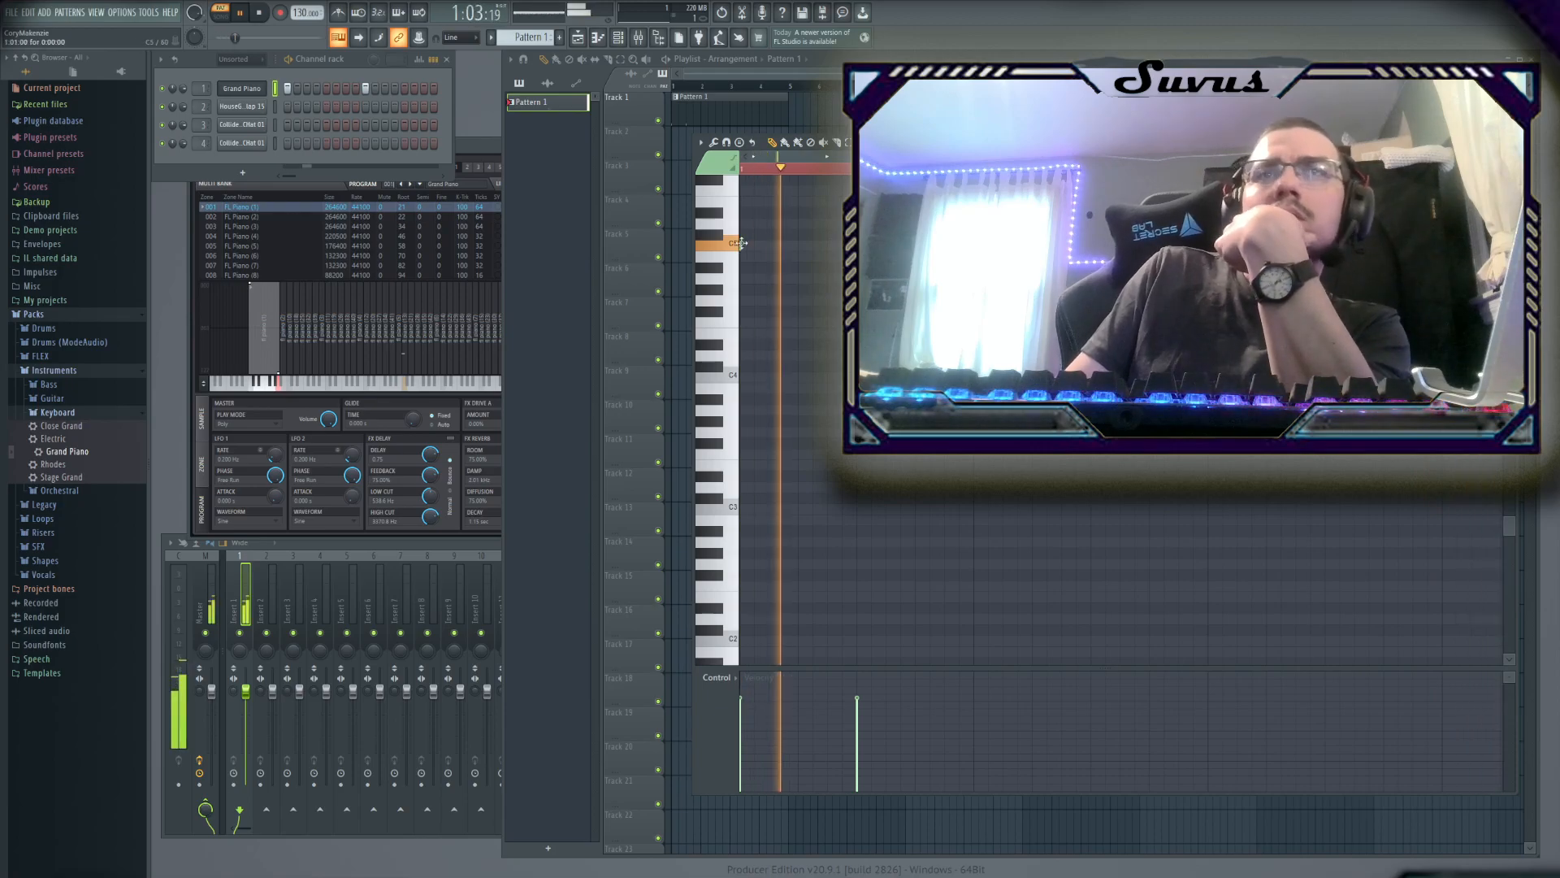
left_click(772, 301)
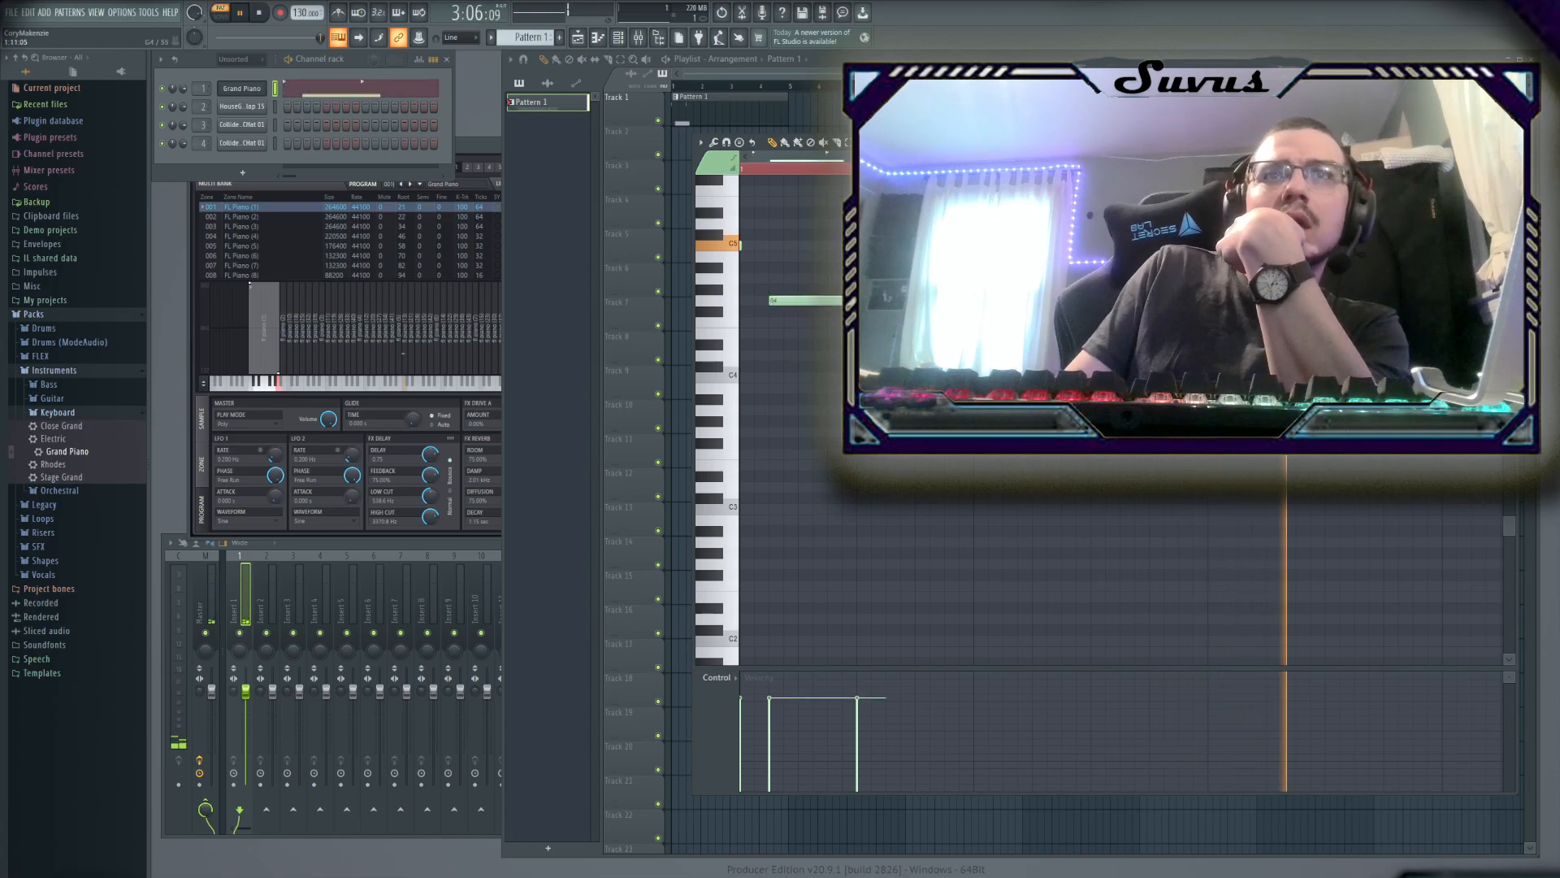
left_click_drag(883, 301, 787, 301)
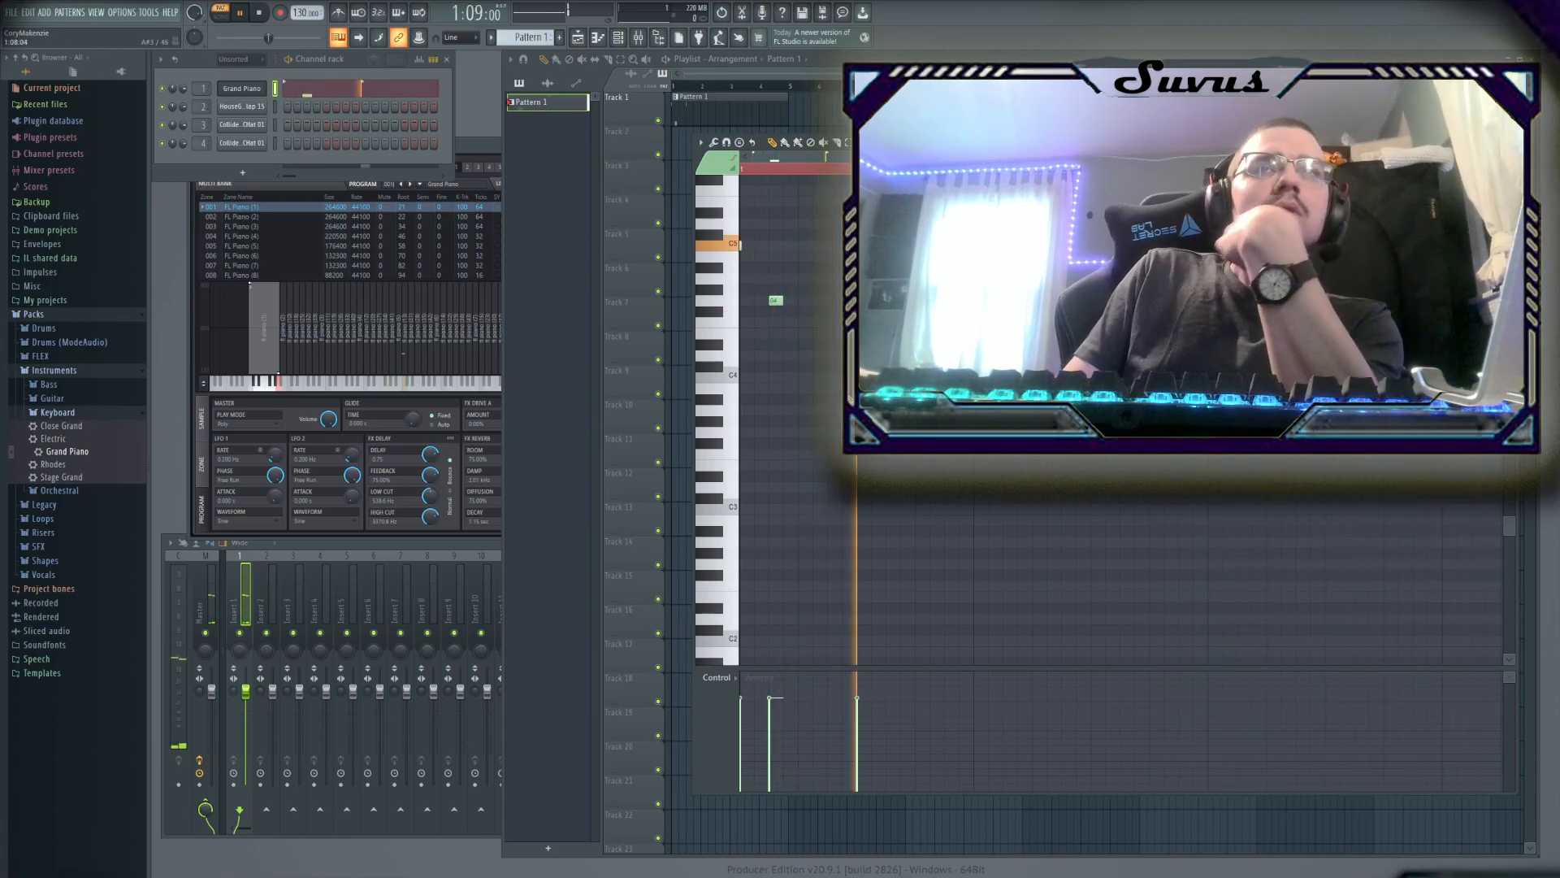
left_click(803, 279)
left_click_drag(811, 278, 825, 279)
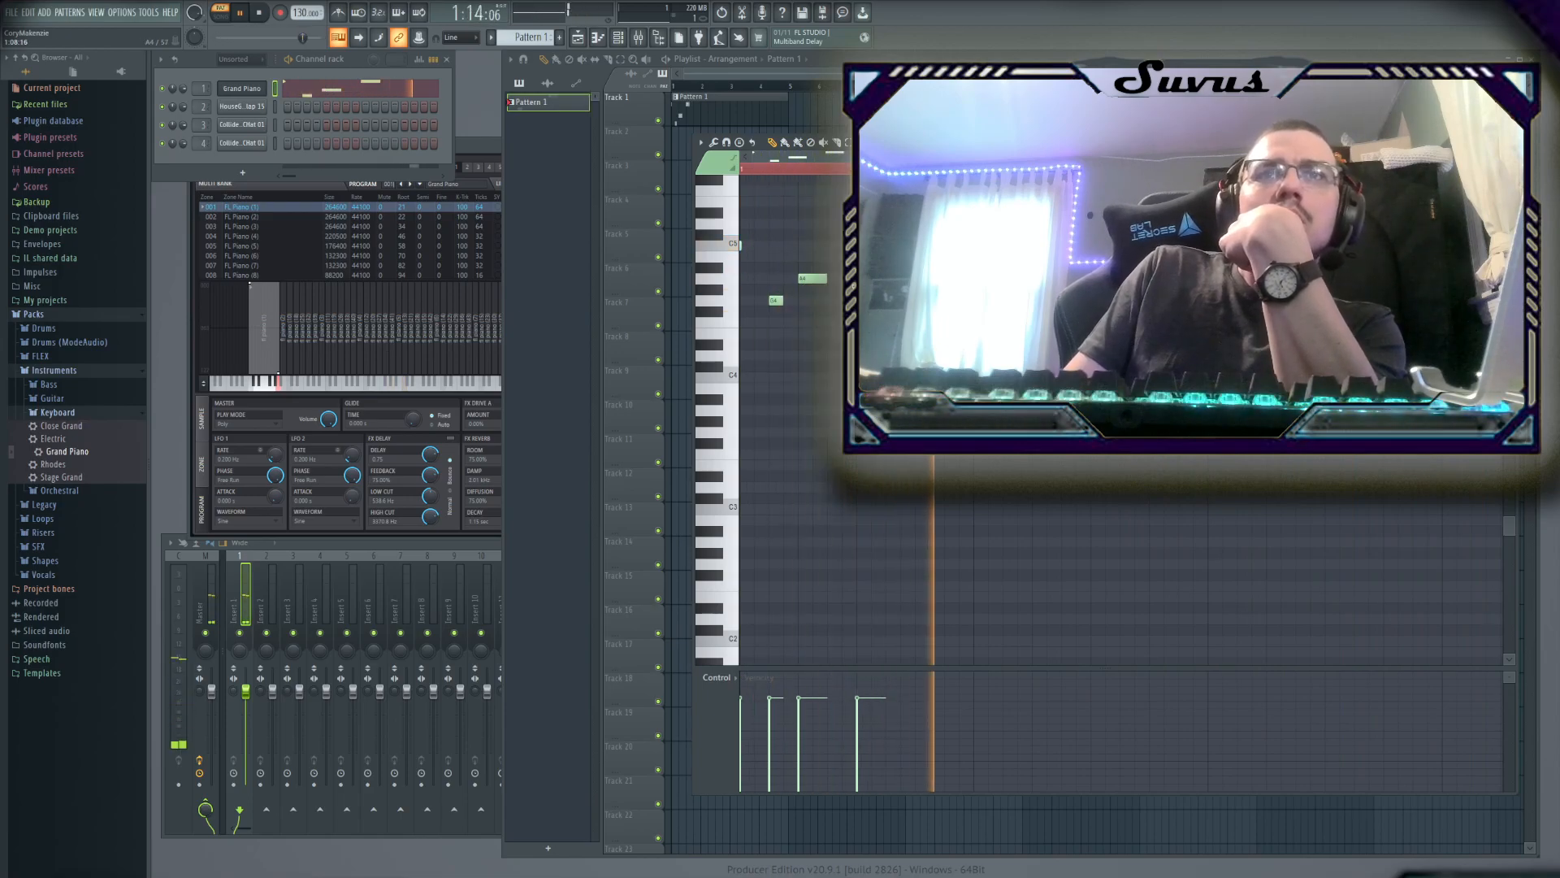
left_click_drag(741, 244, 752, 244)
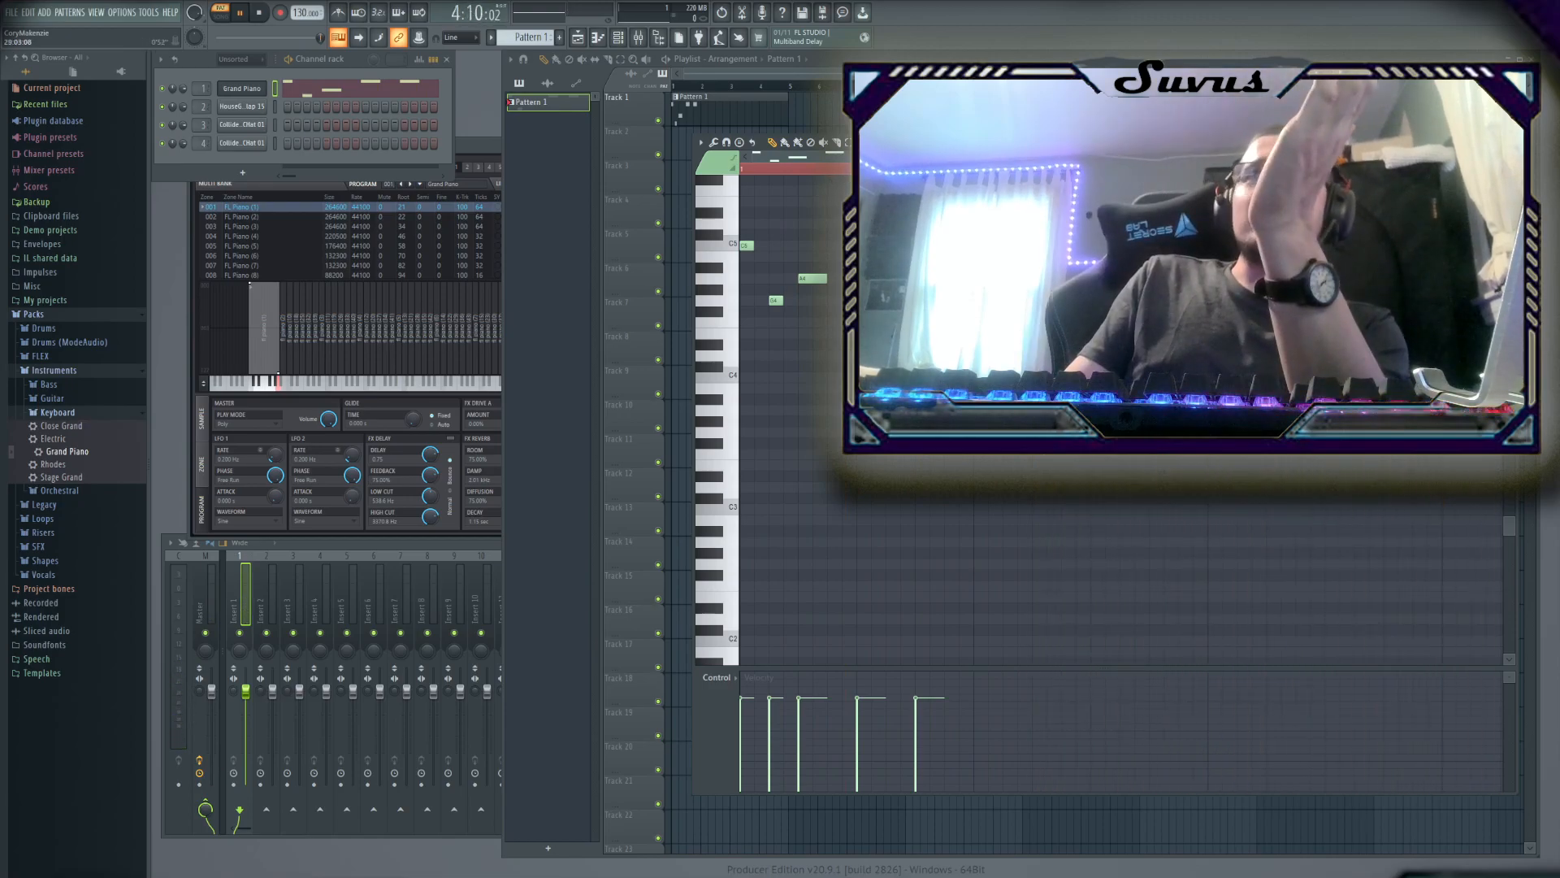
Export the Grand Piano pattern as the wave file tutorialsample3 in the 23Music folder
left_click(543, 239)
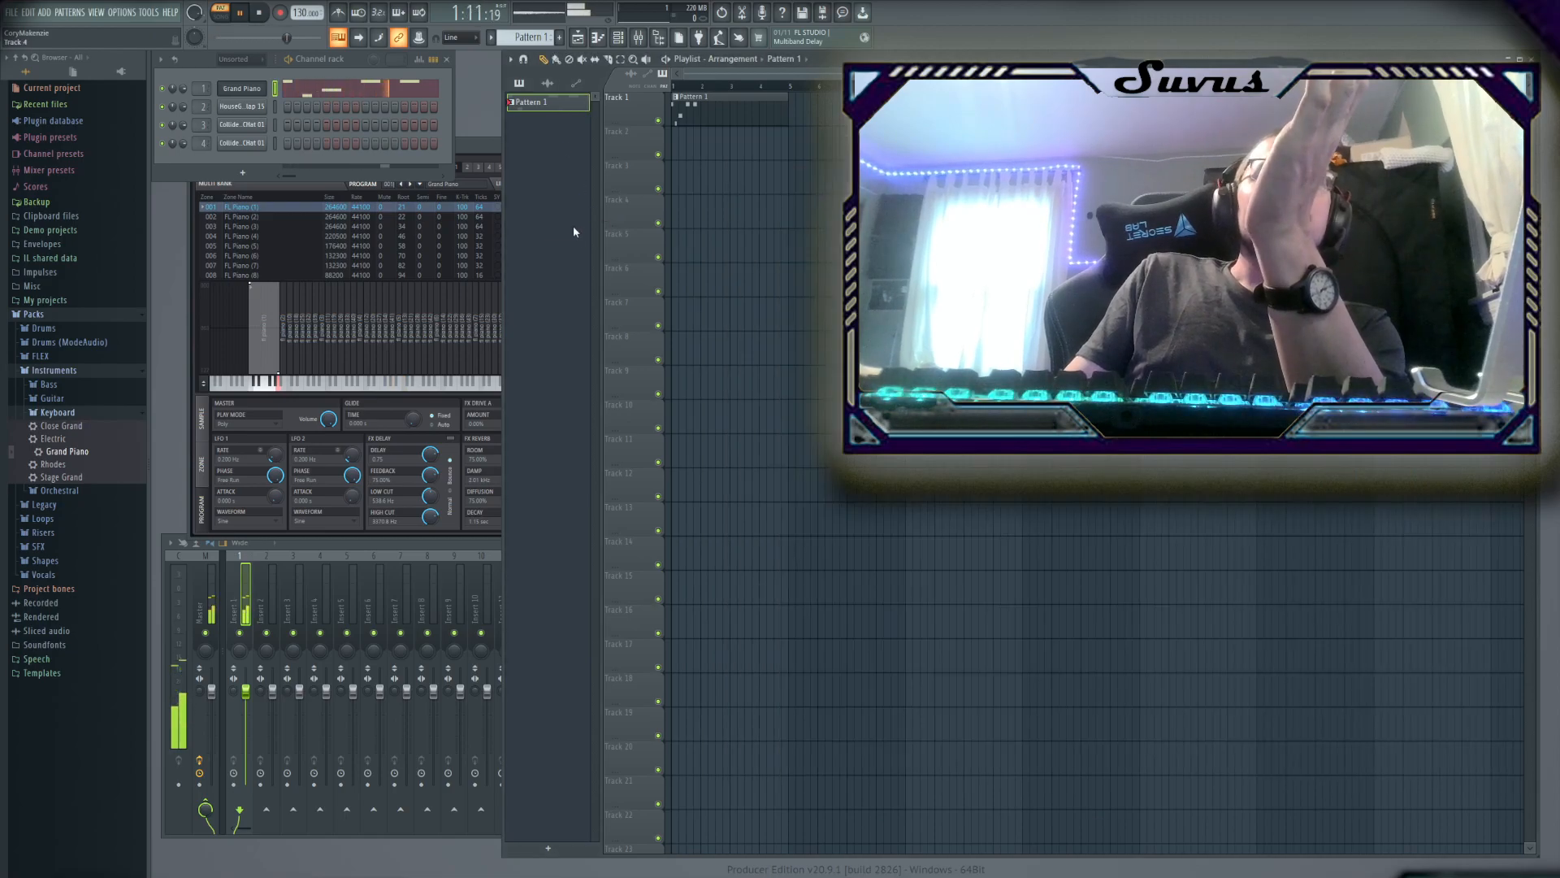
left_click(12, 12)
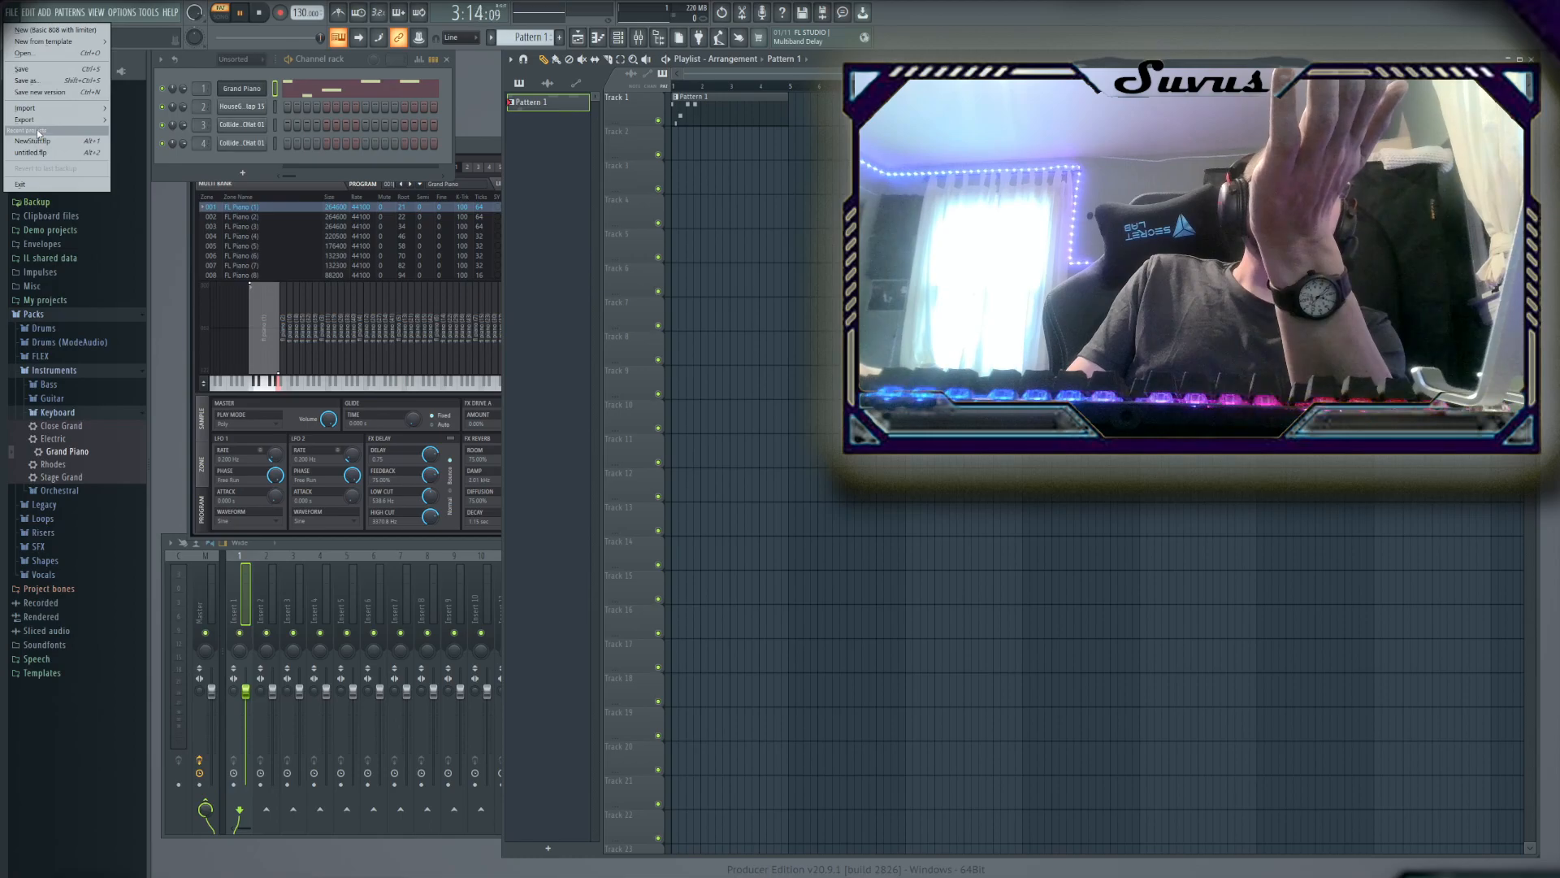
mouse_move(37, 122)
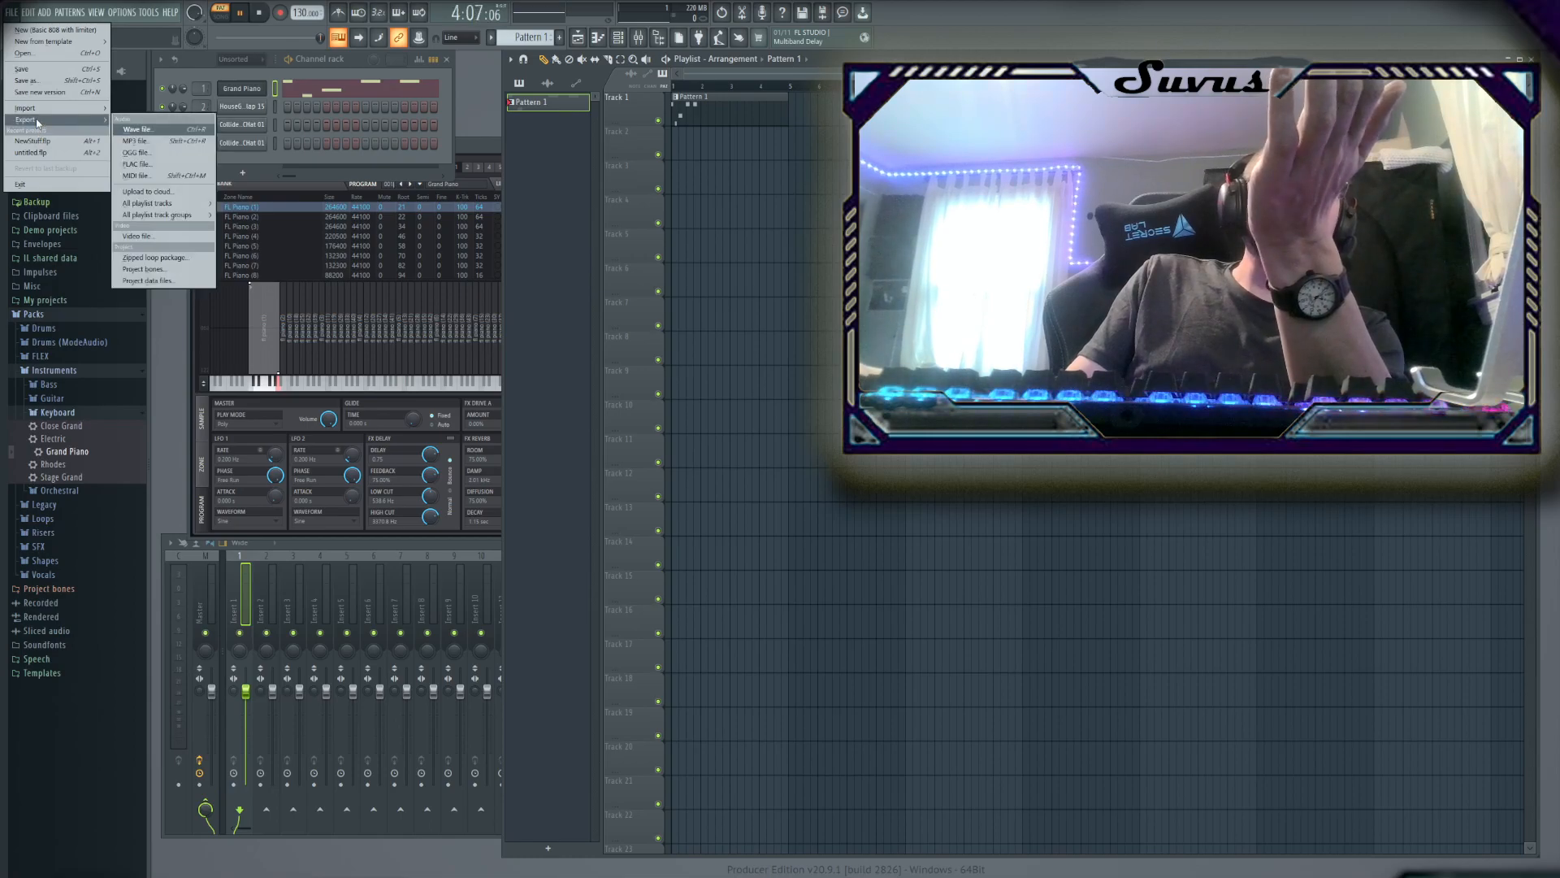
left_click(137, 129)
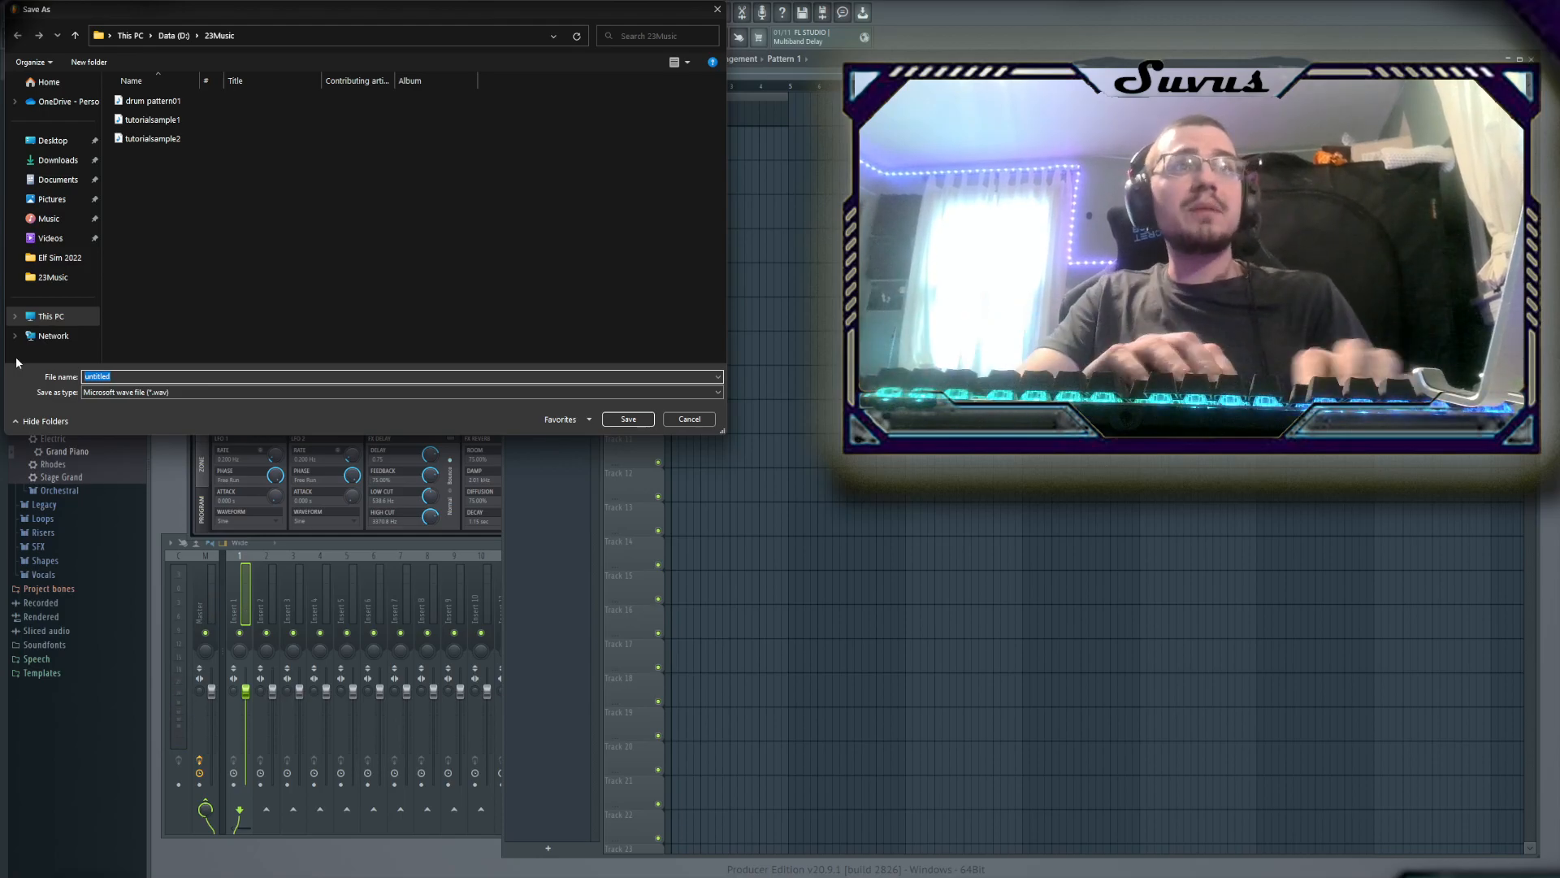
type("tutorials")
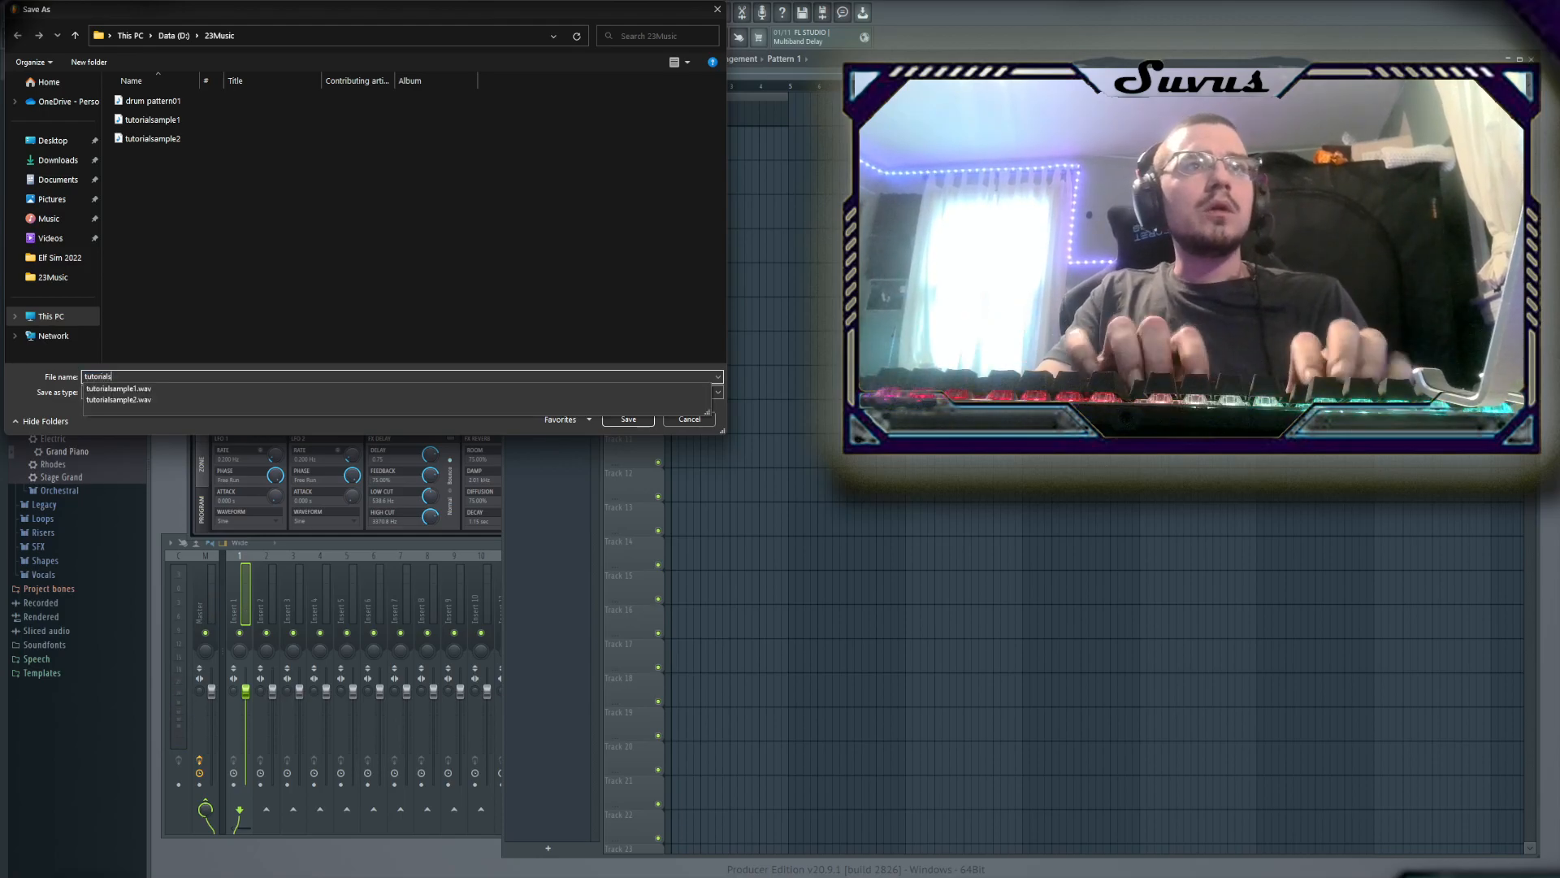
type("ample3")
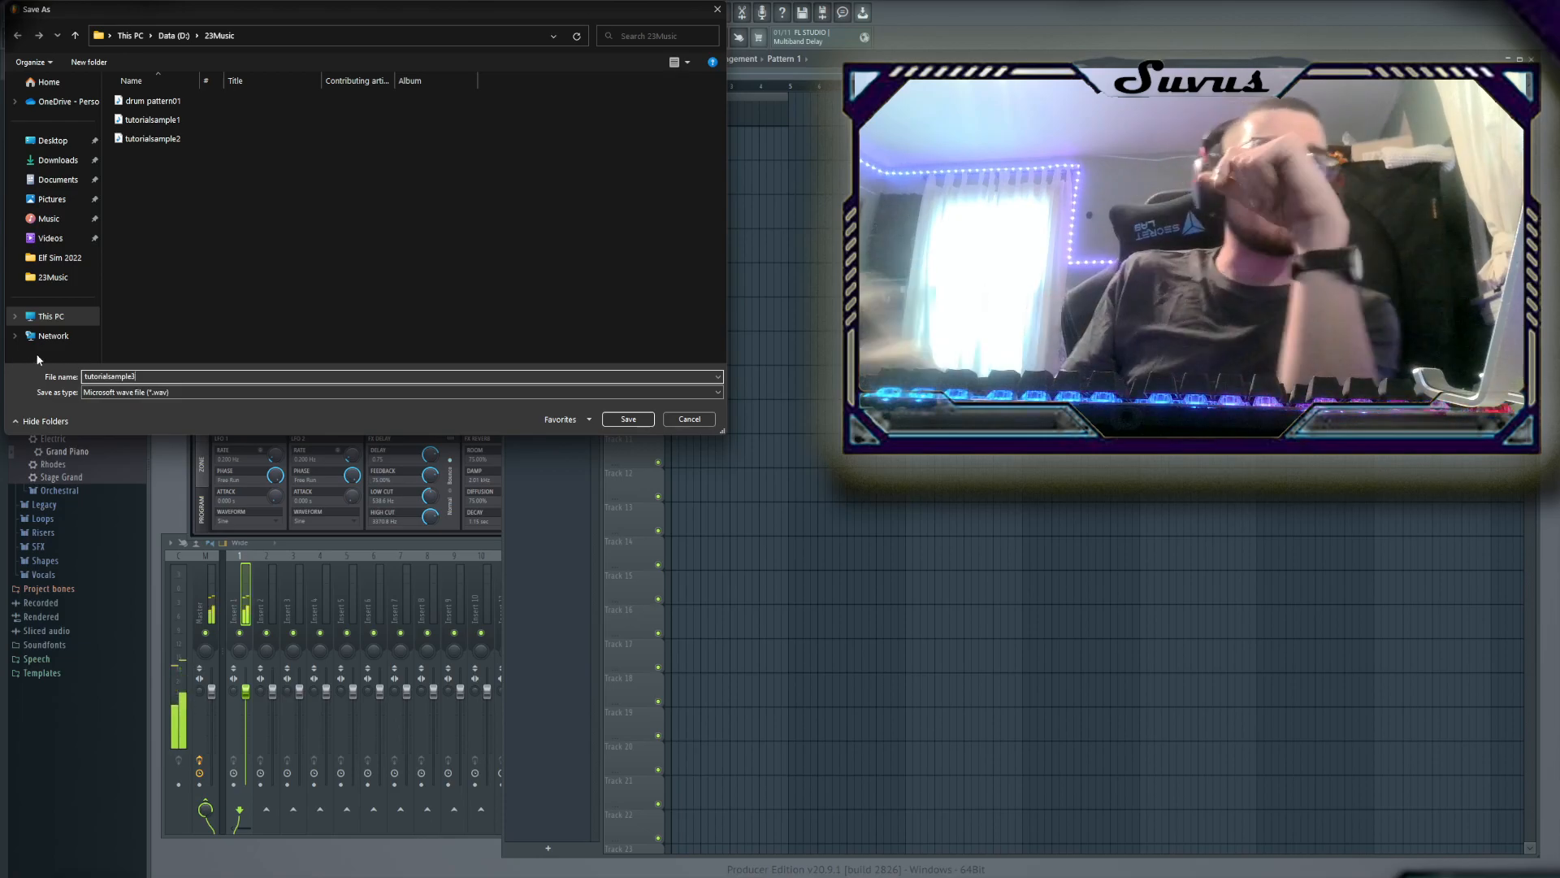
left_click(627, 420)
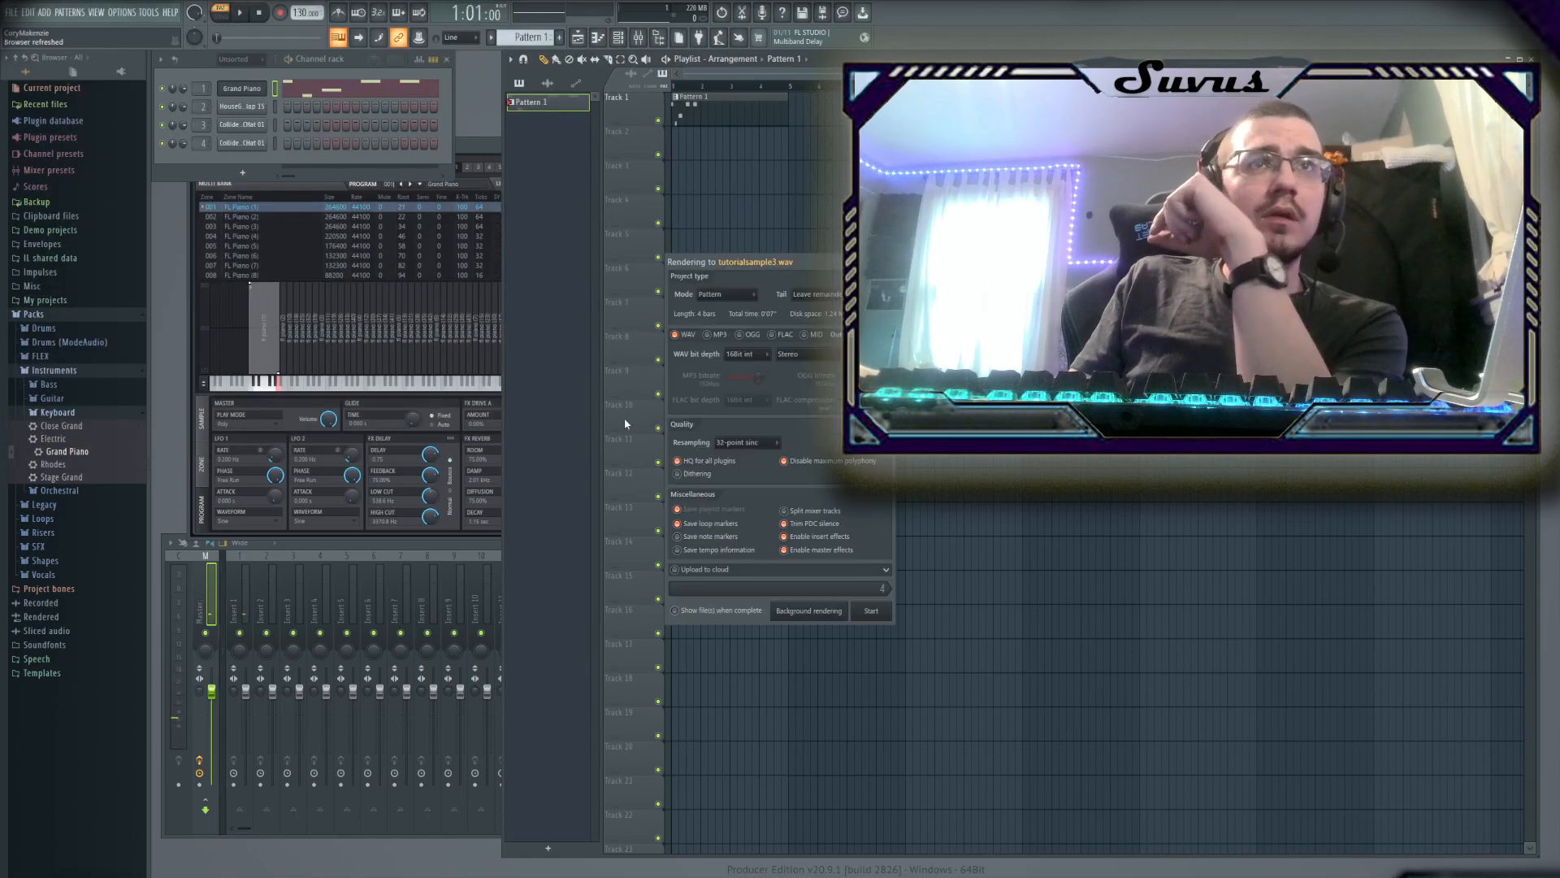
left_click(885, 610)
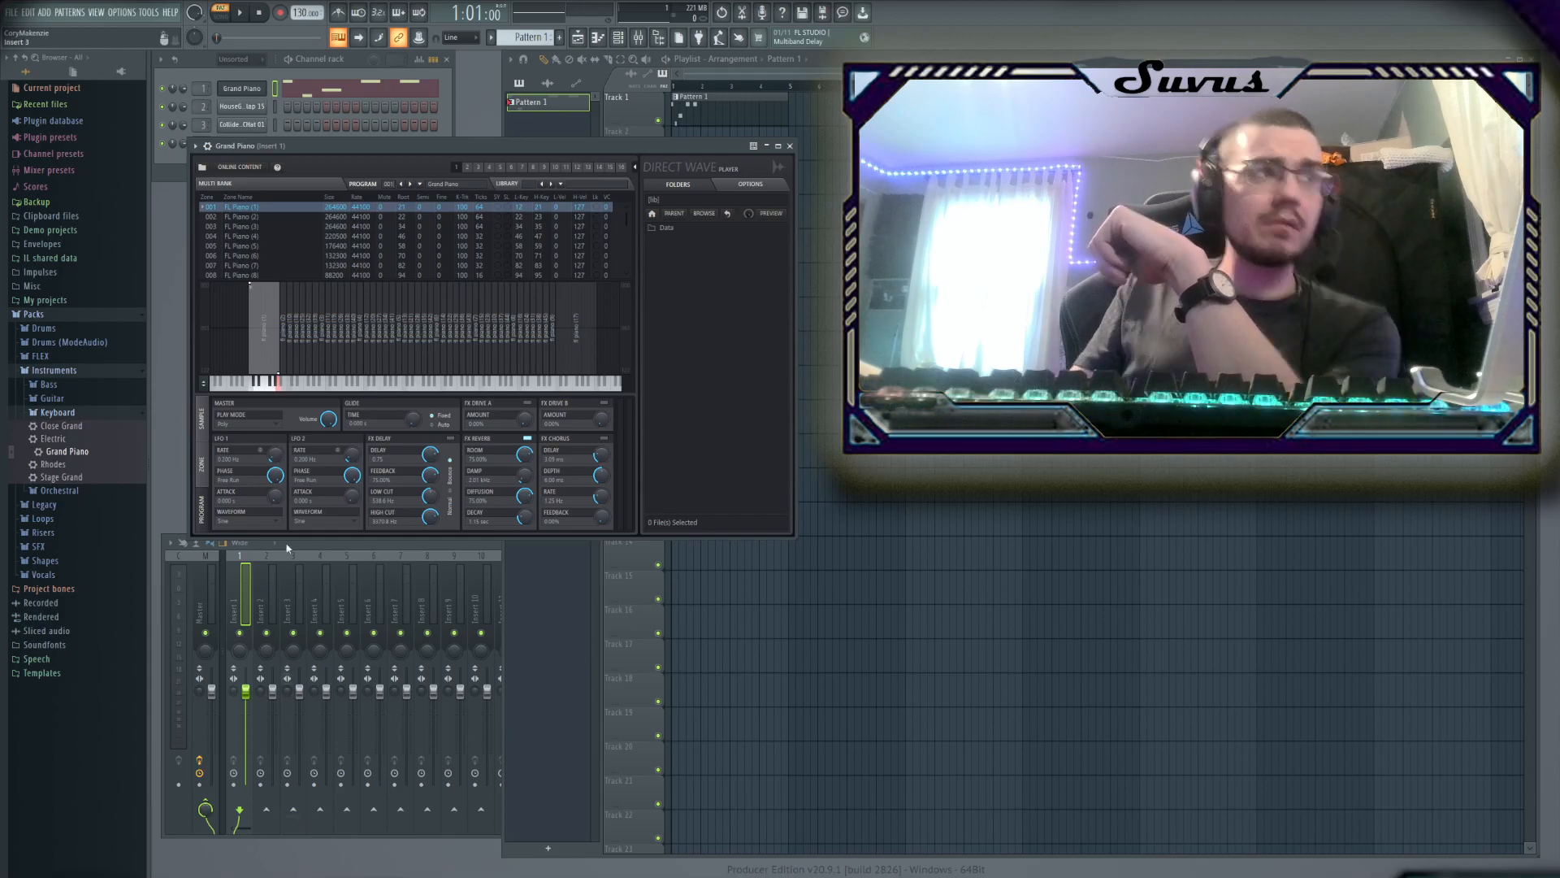
key("super")
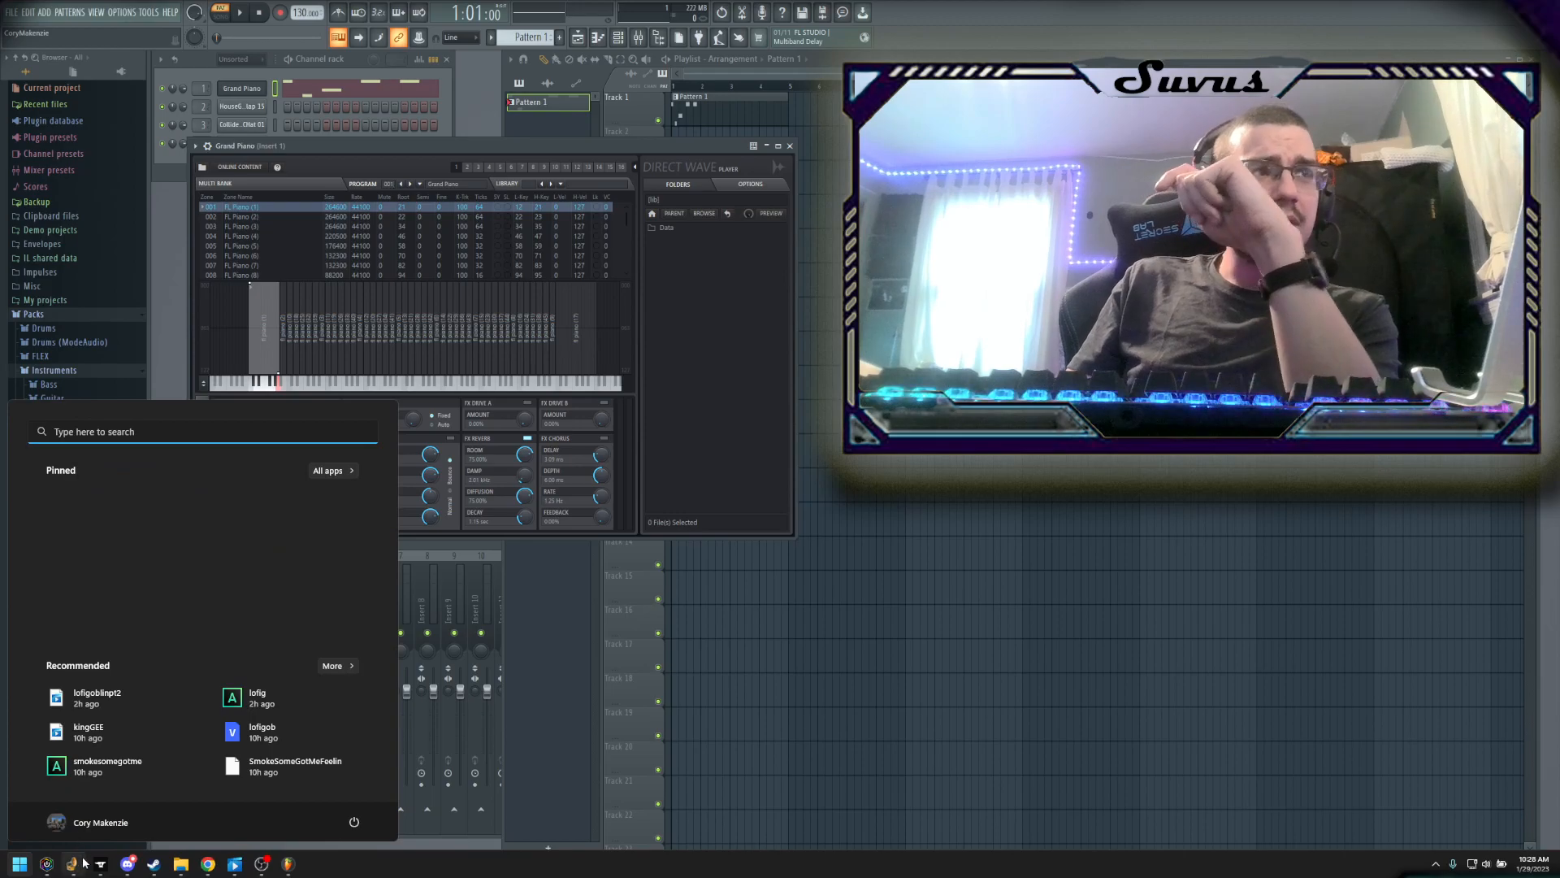
mouse_move(73, 863)
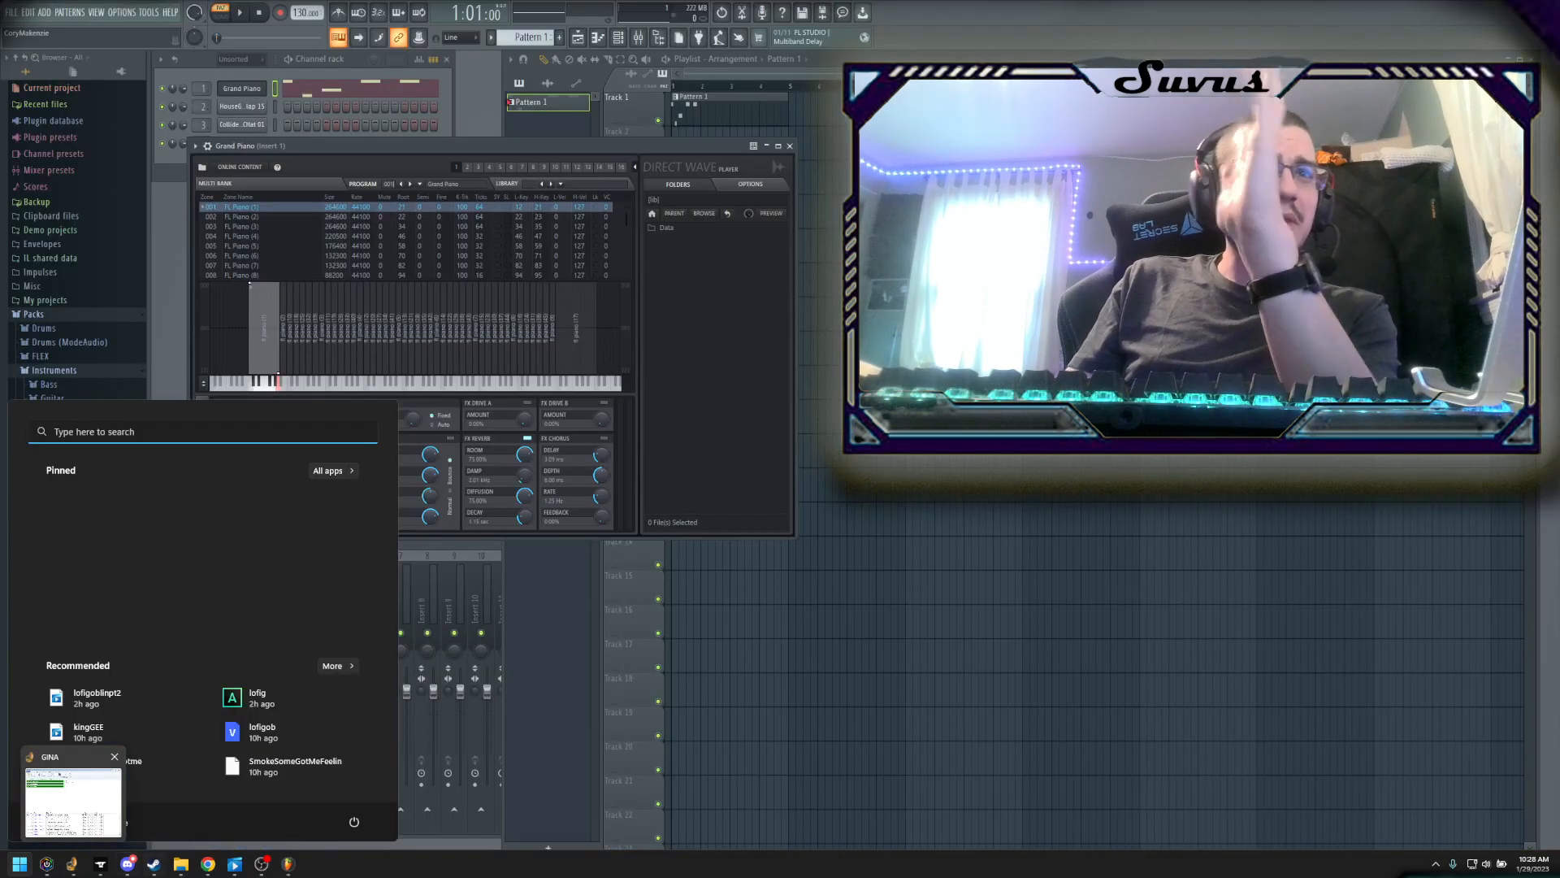
right_click(13, 866)
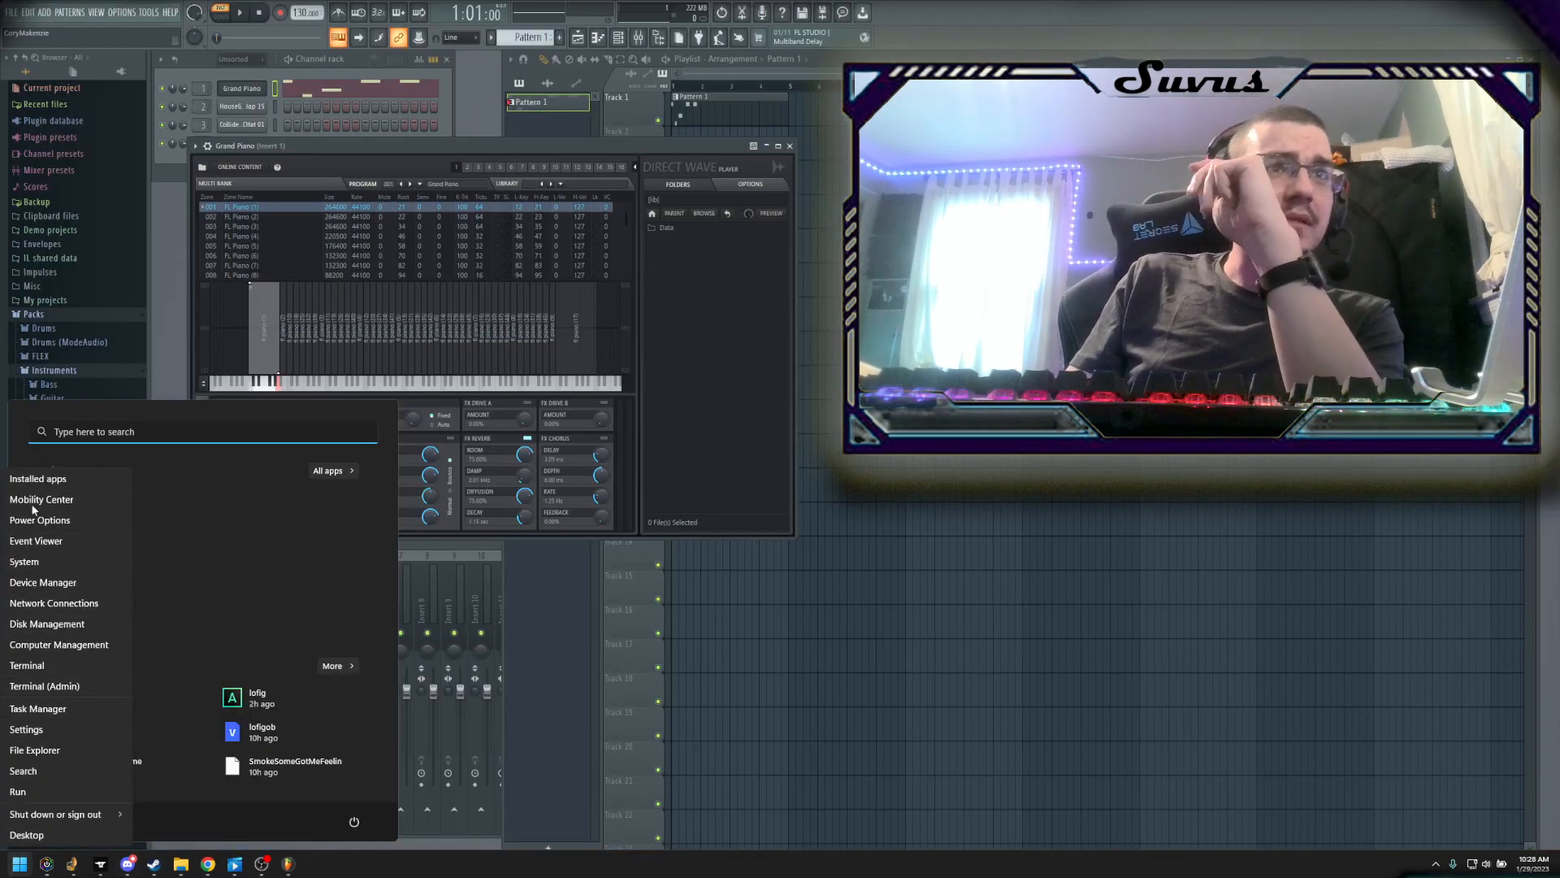
left_click(39, 749)
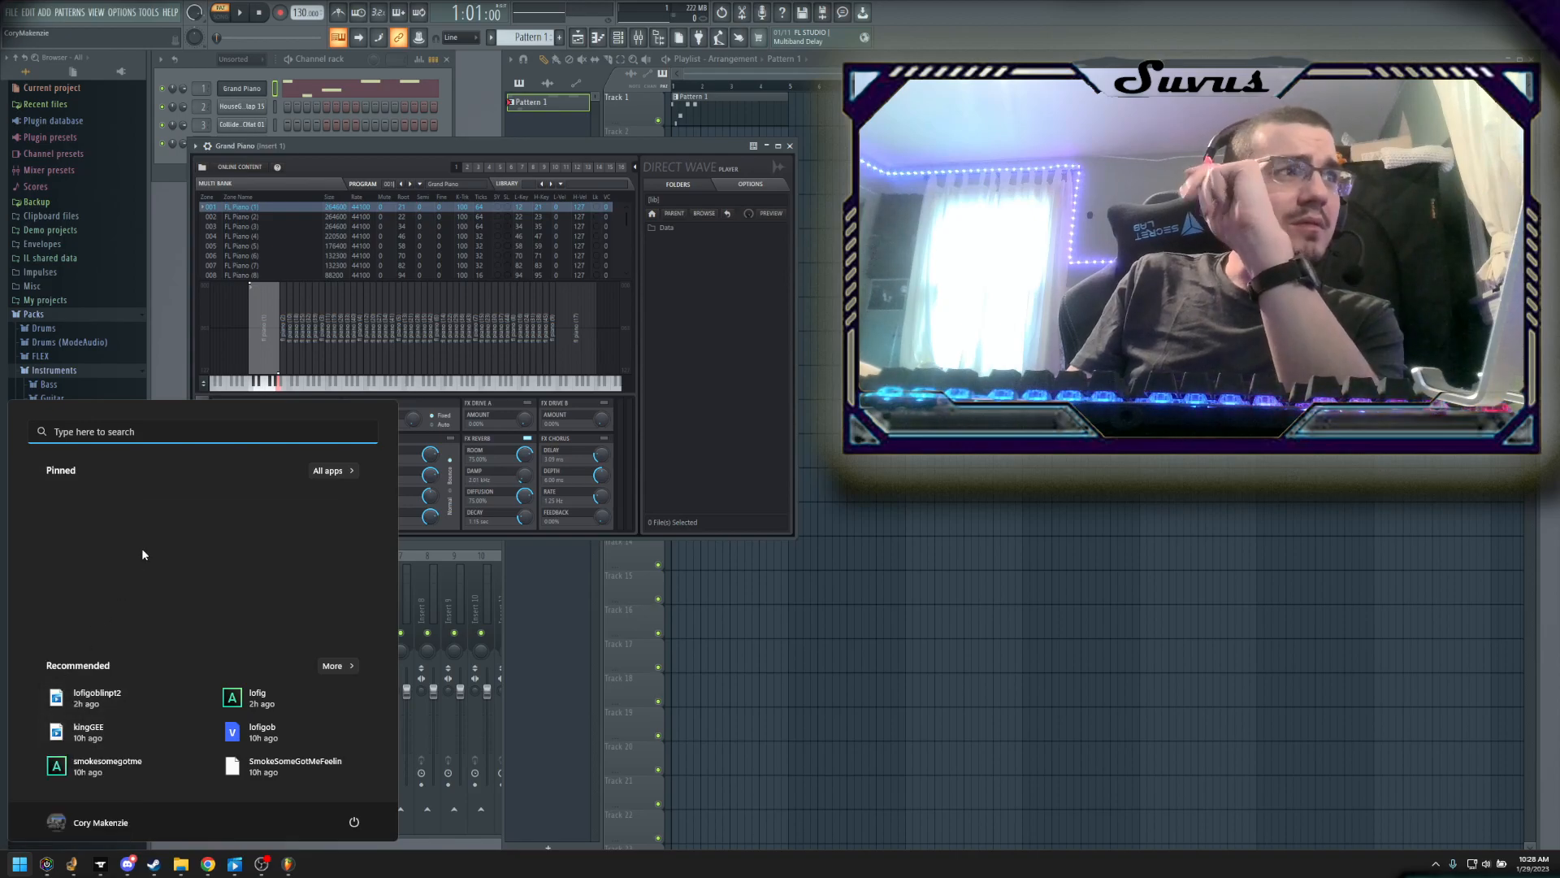
key("super")
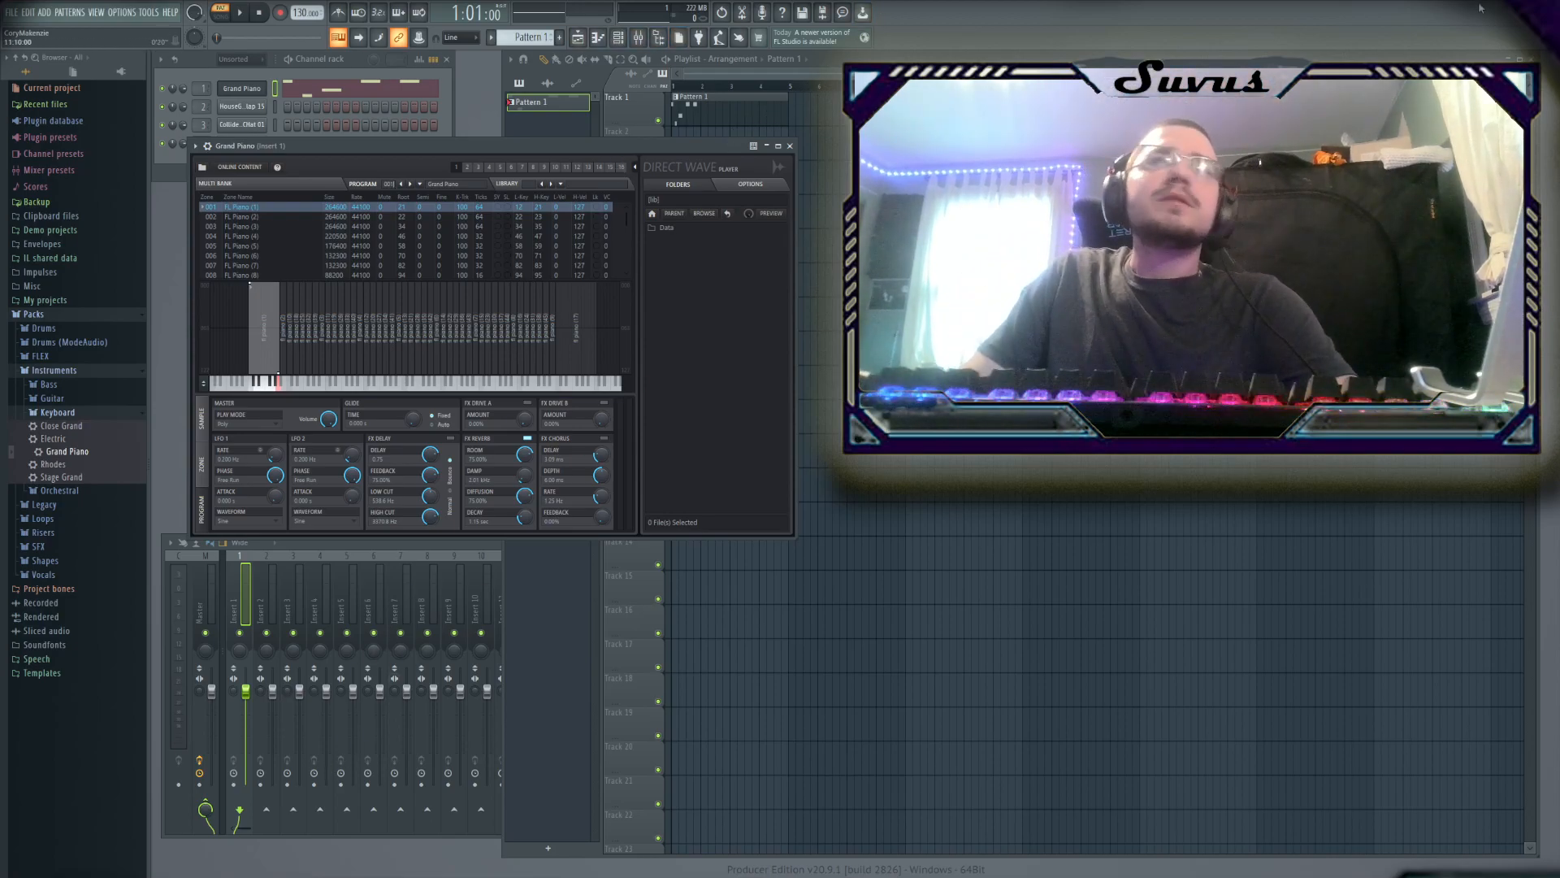
Close FL Studio without saving the project, launch ACID Pro 10.0 and dismiss its Interactive Tutorials window
left_click(1549, 9)
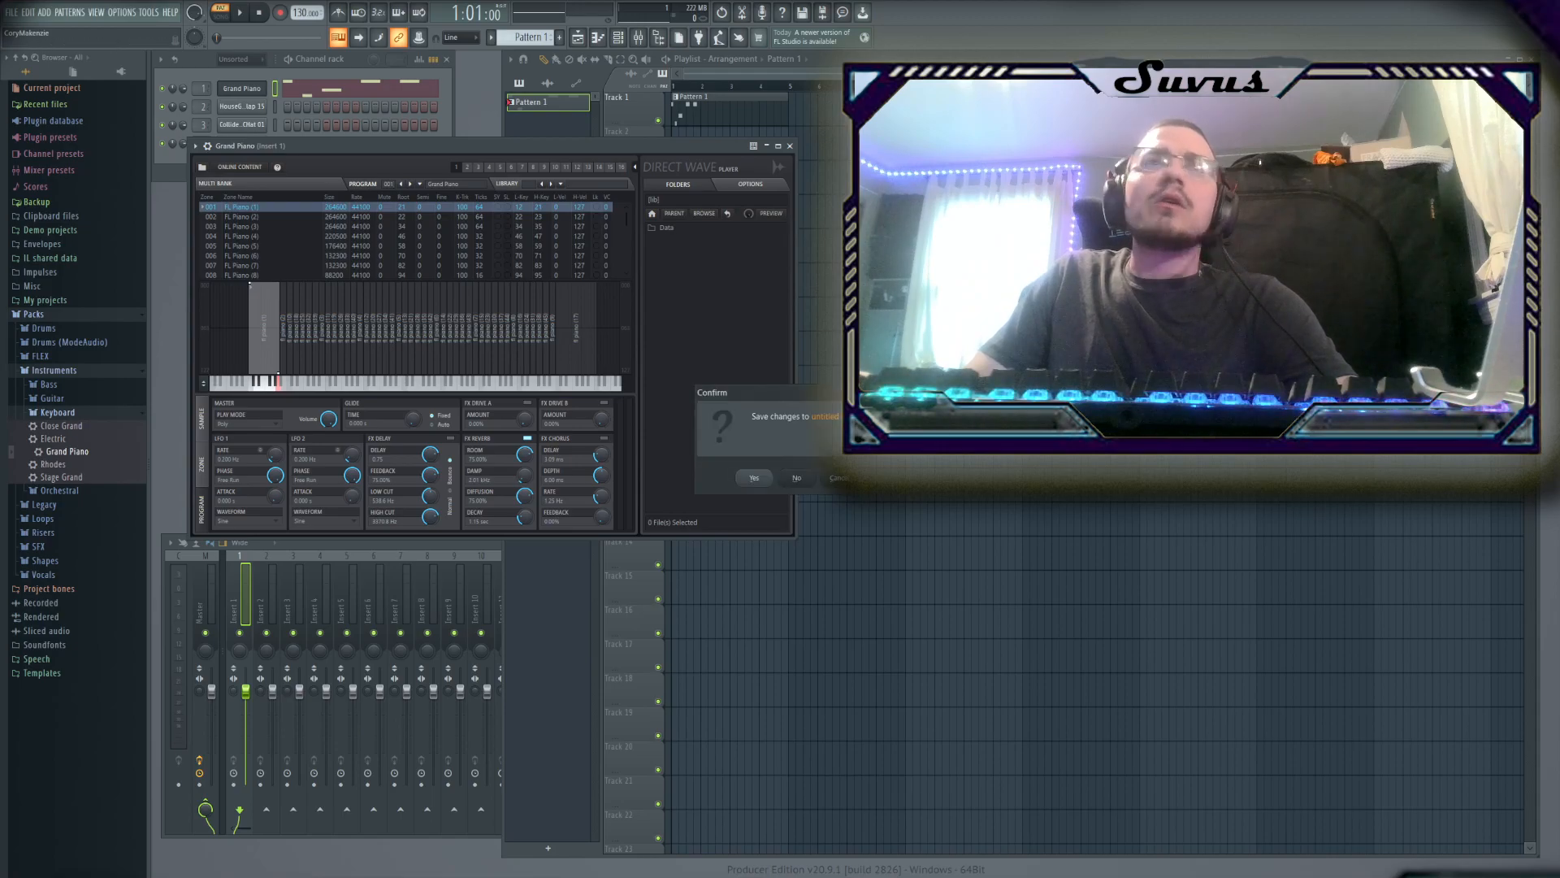
left_click(796, 481)
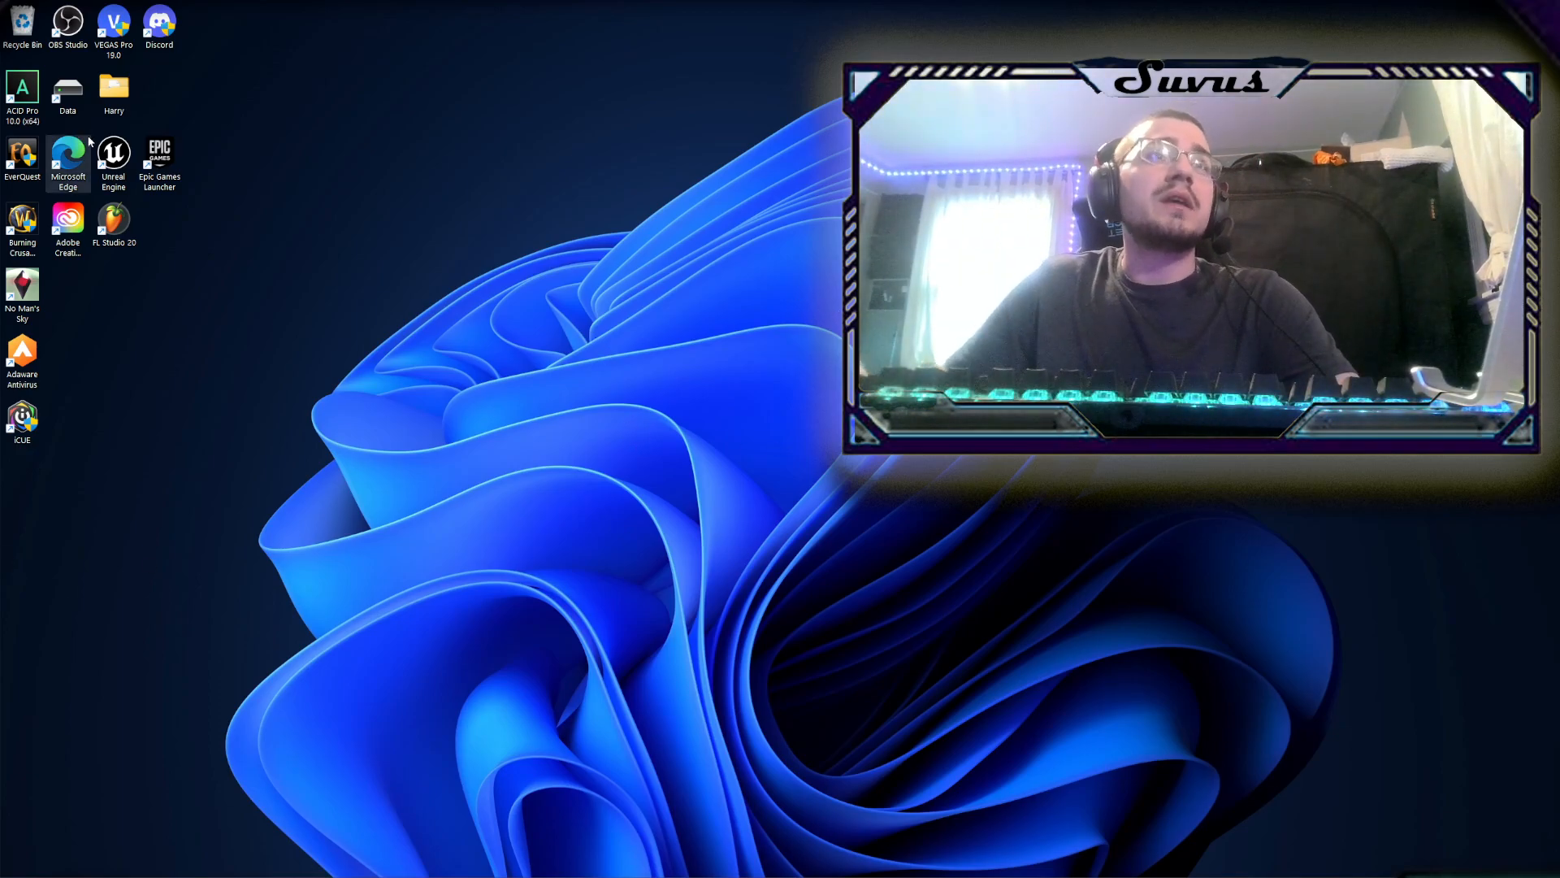
double_click(22, 99)
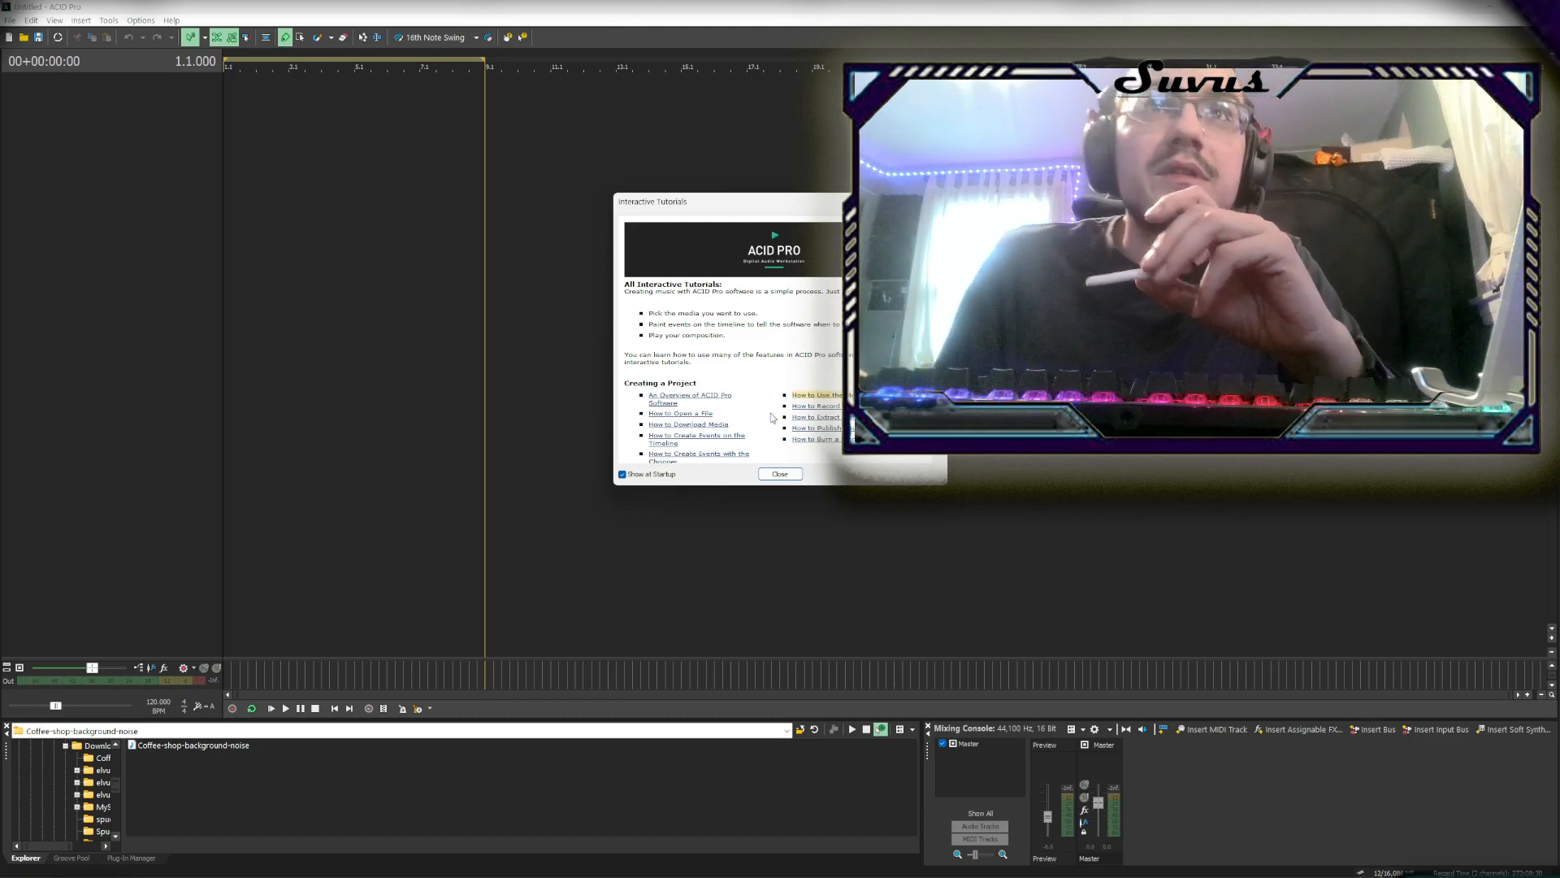
left_click(779, 474)
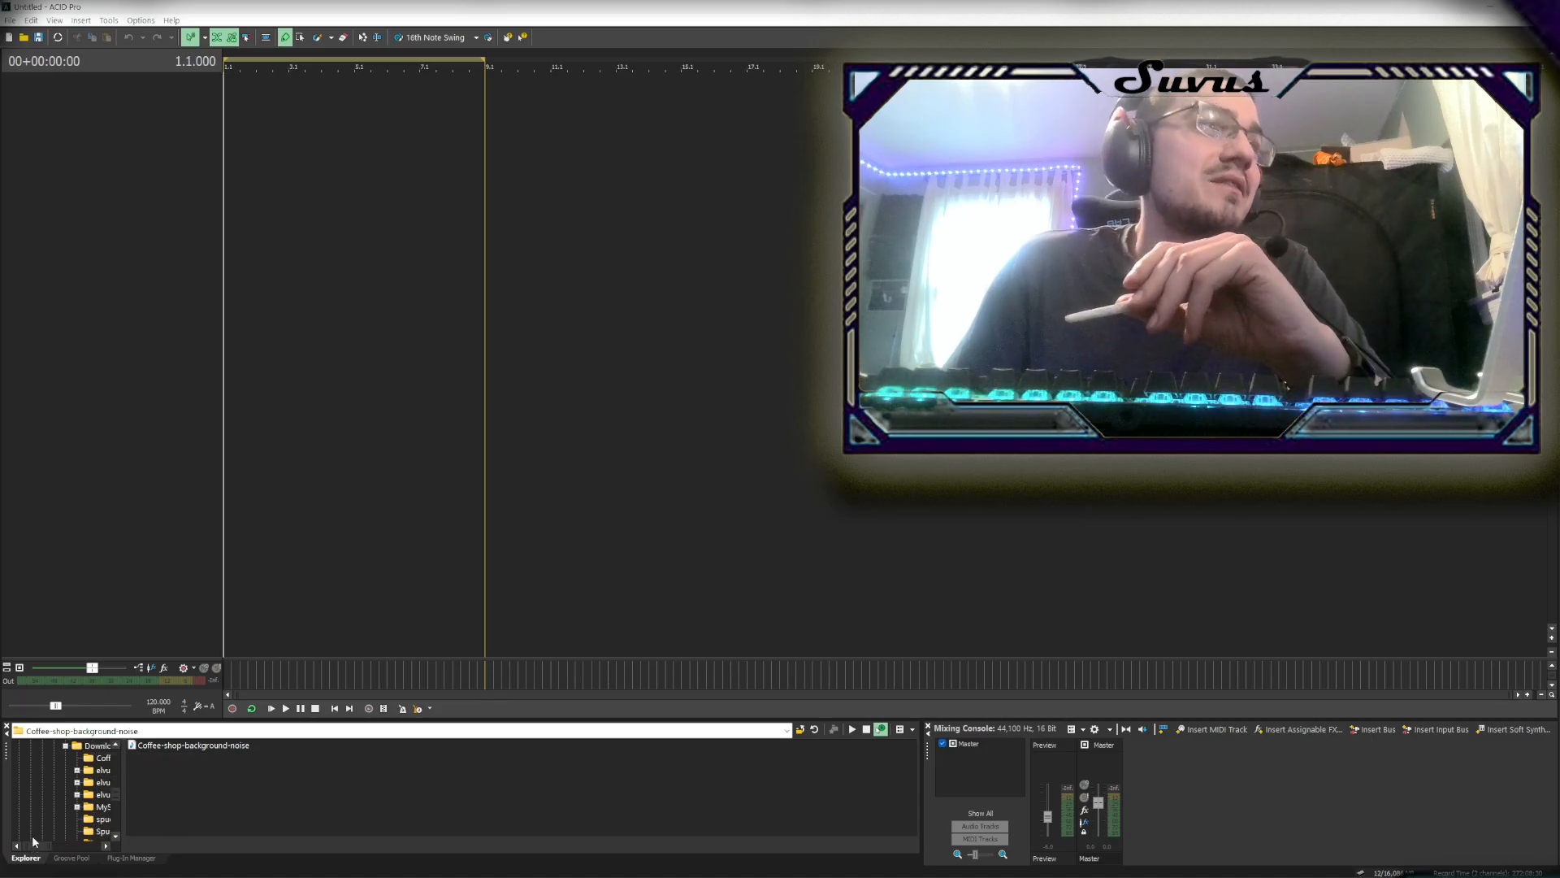
Browse to the 23Music folder on the Data (D:) drive in the file explorer
mouse_move(39, 847)
left_mouse_down()
mouse_move(107, 845)
mouse_move(37, 851)
left_mouse_up()
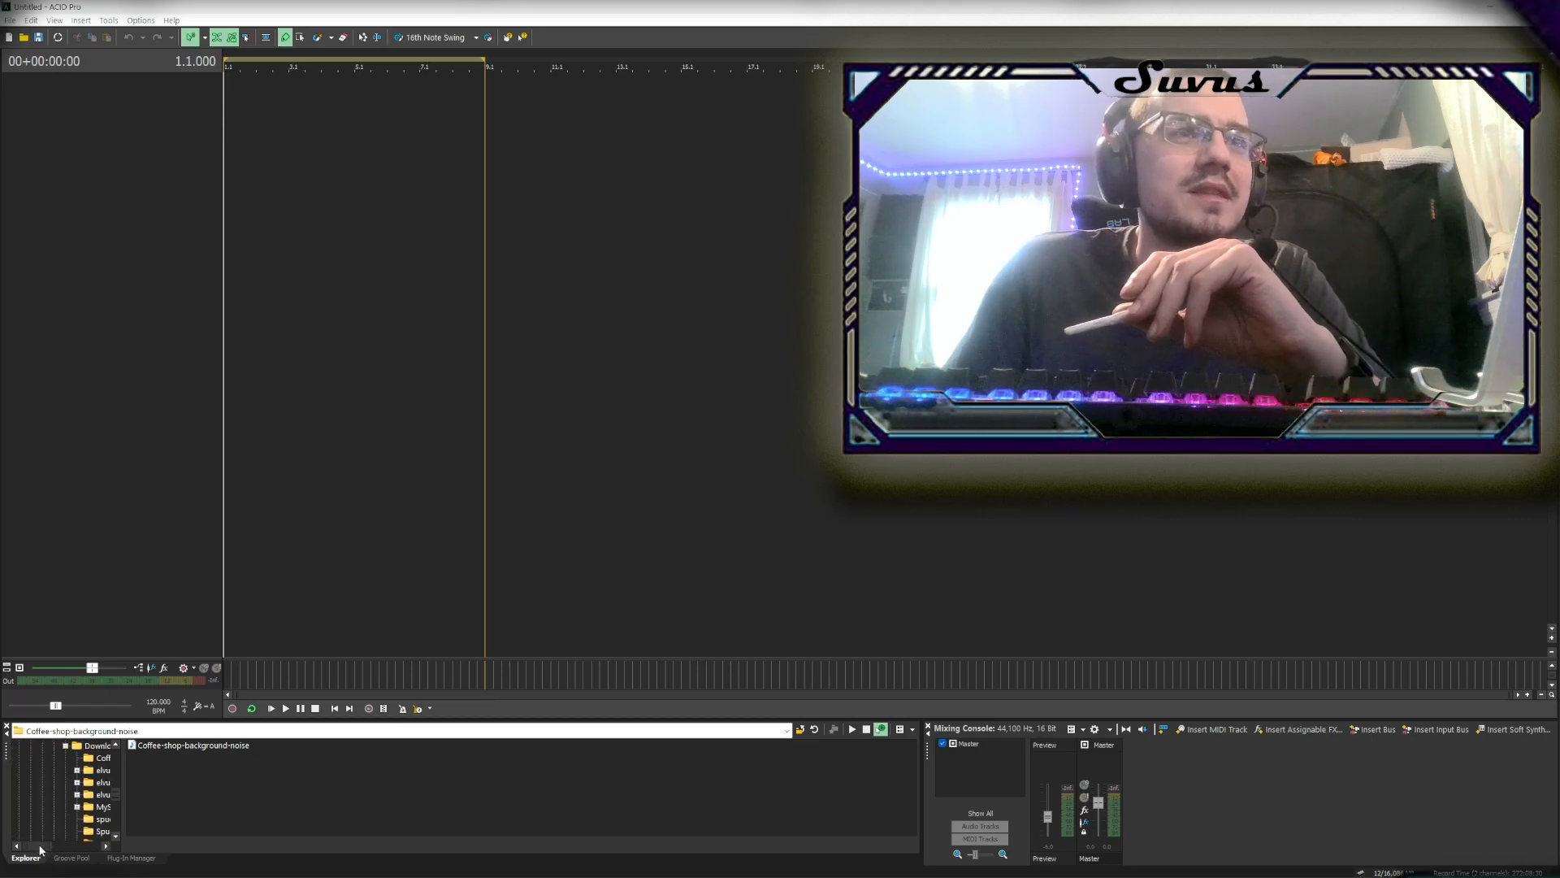
left_click(784, 731)
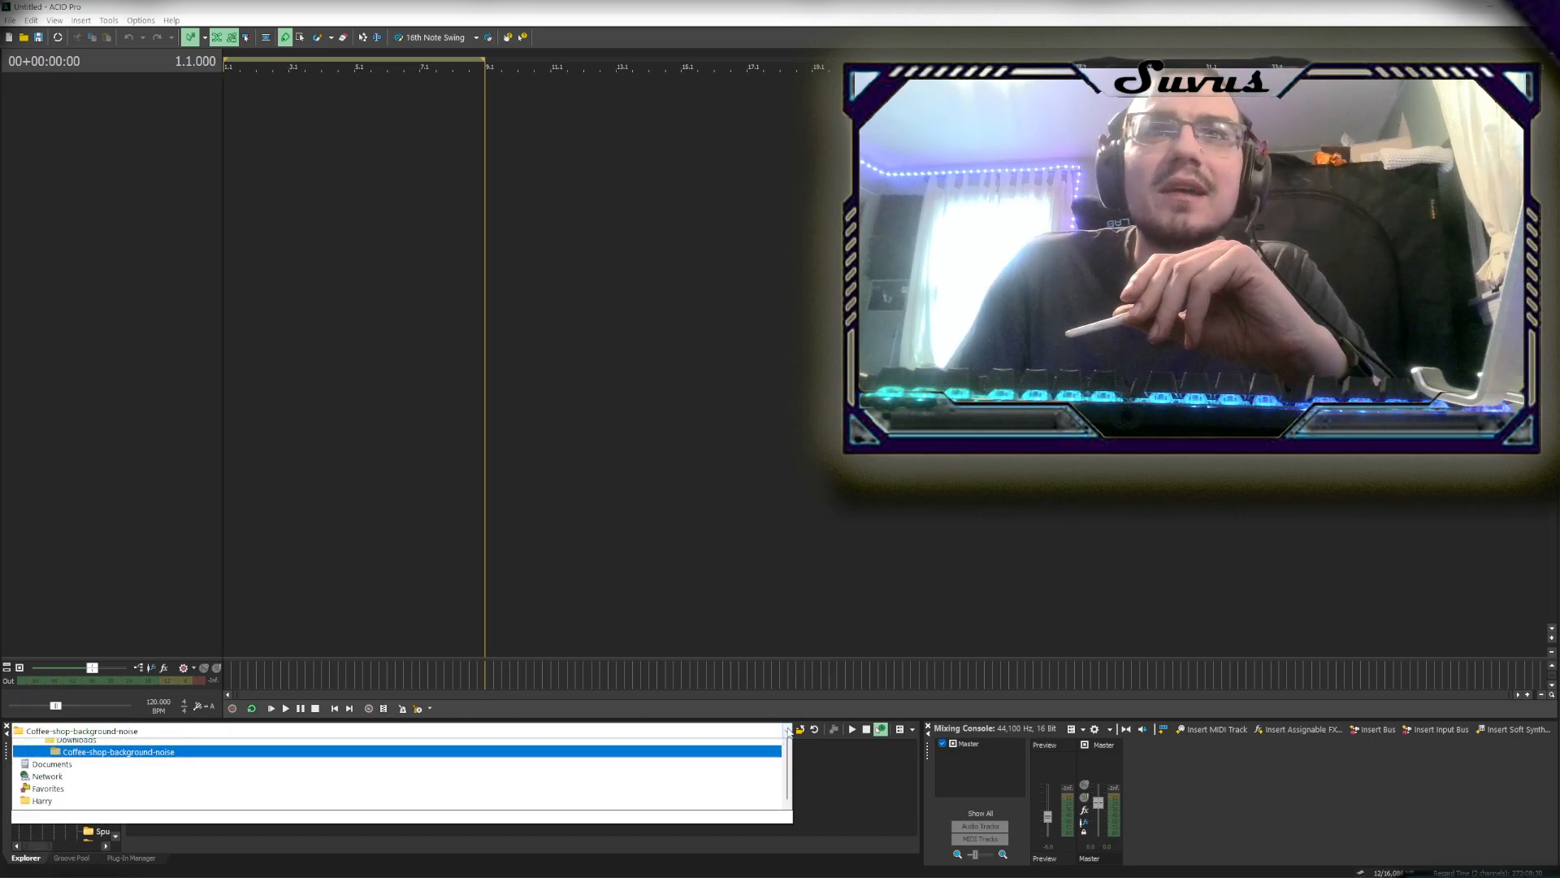
left_click(127, 760)
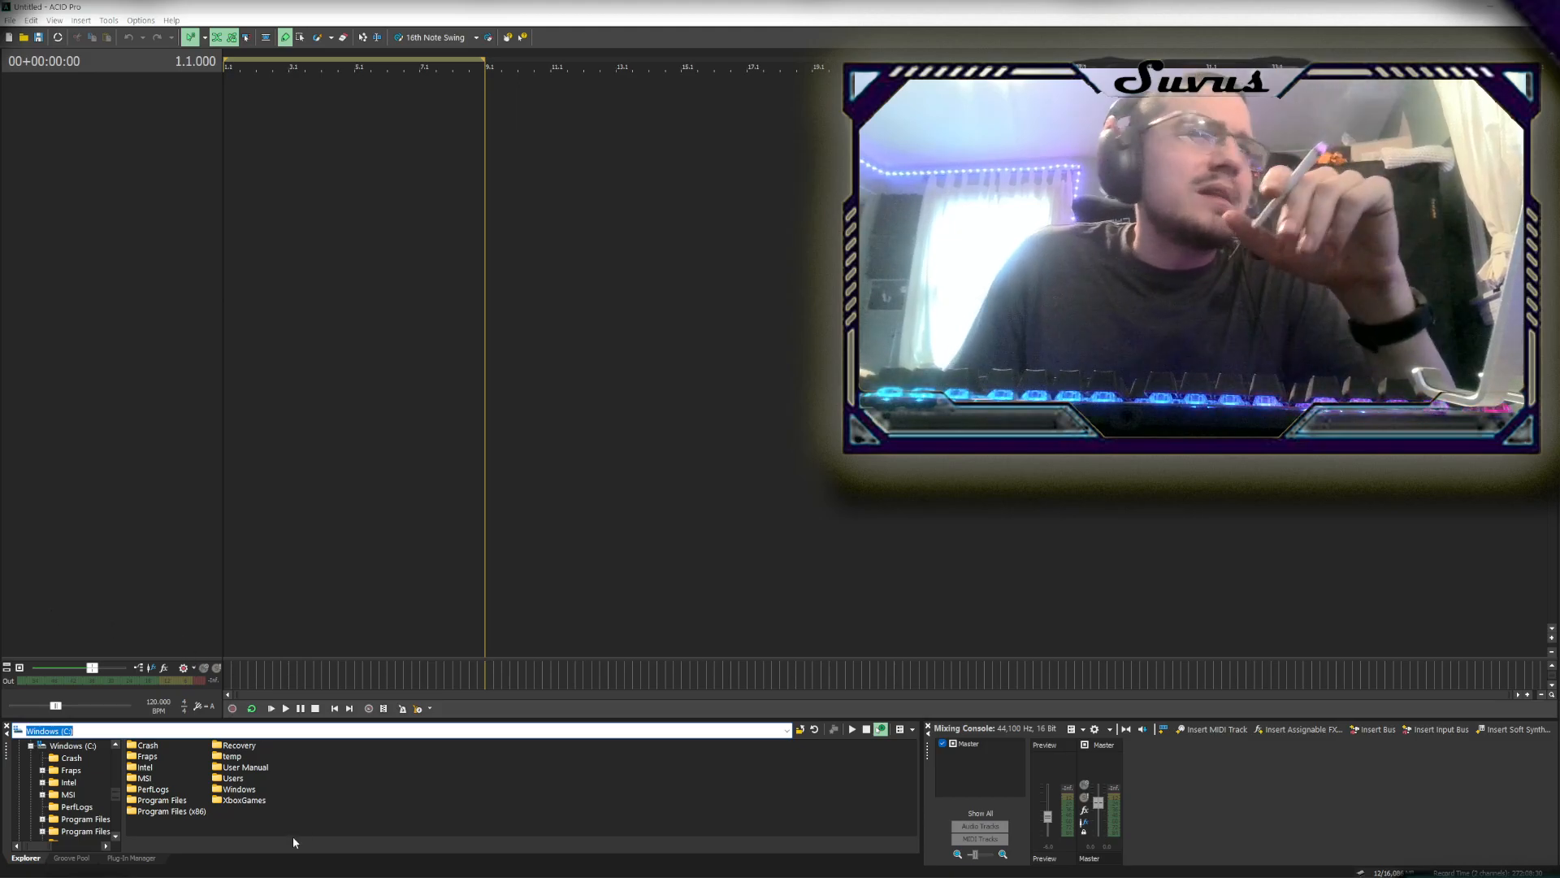
left_click(788, 732)
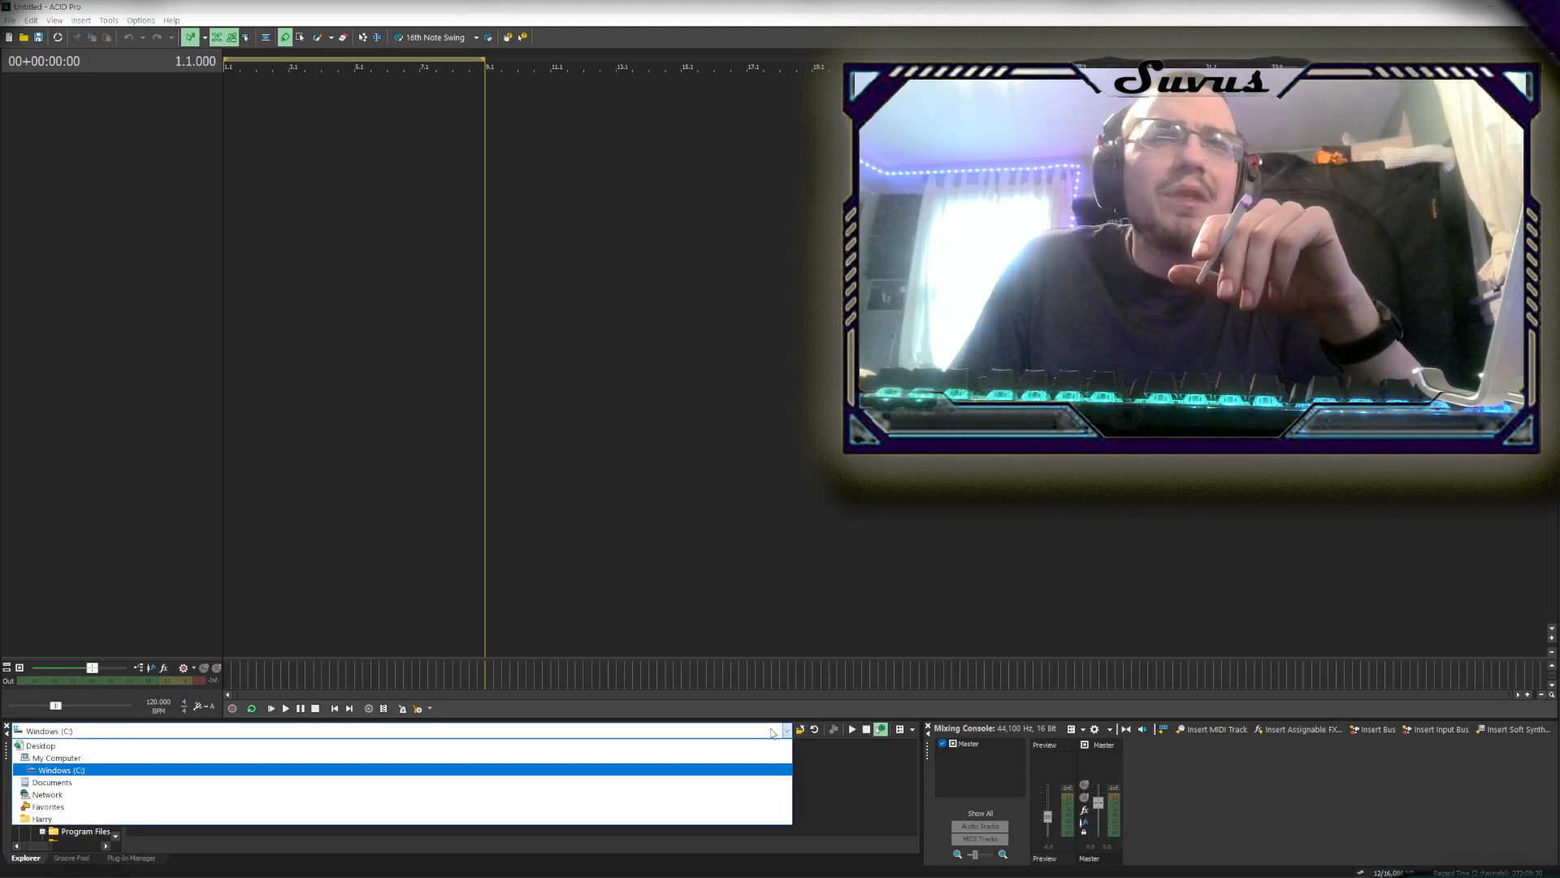
left_click(84, 761)
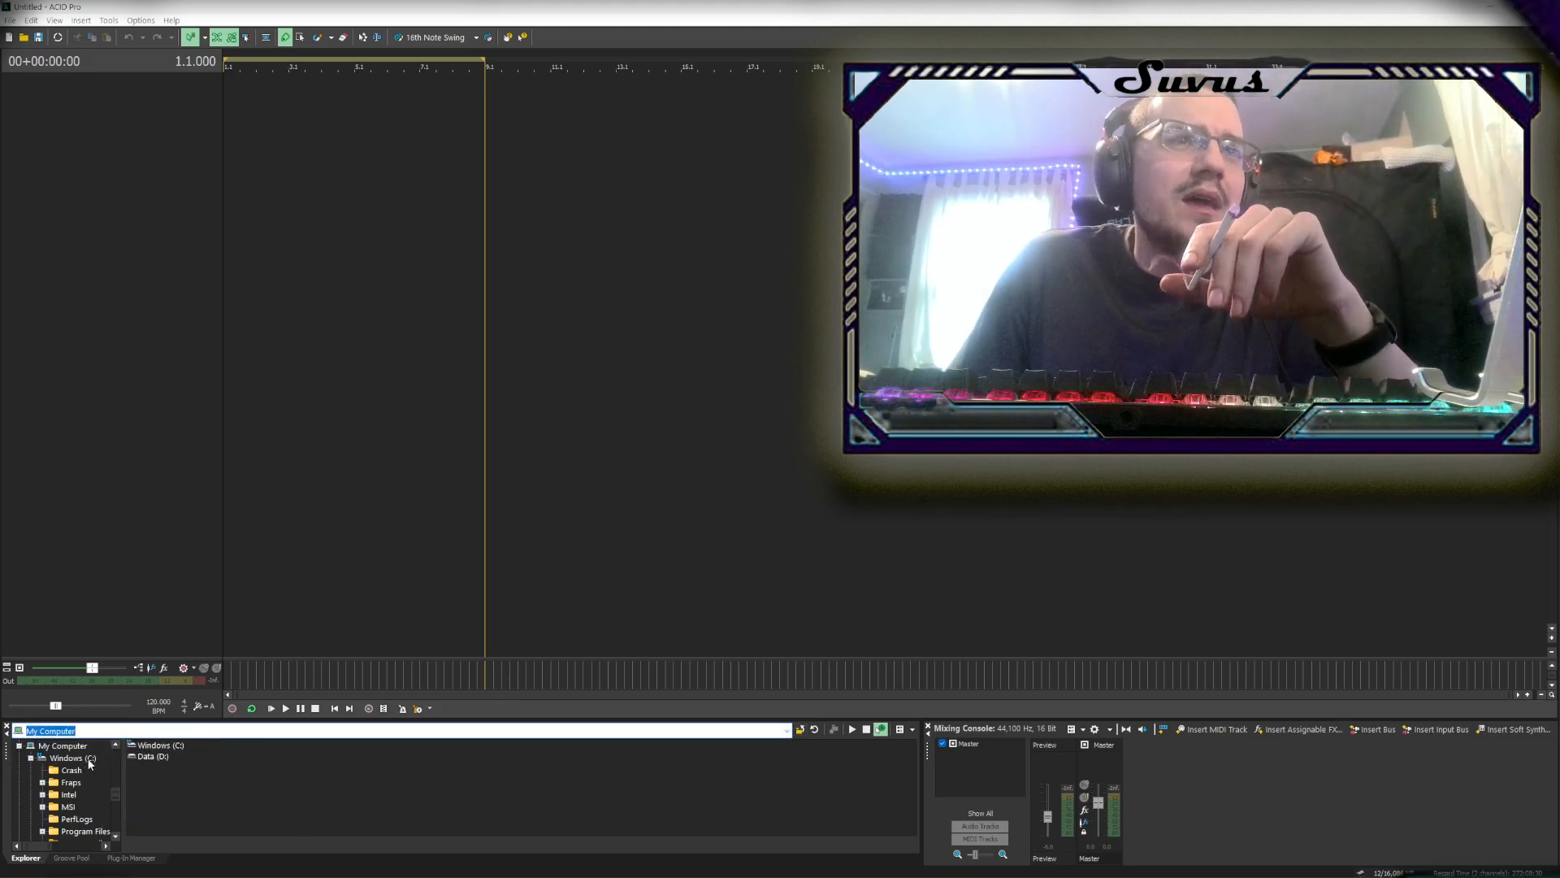
double_click(142, 763)
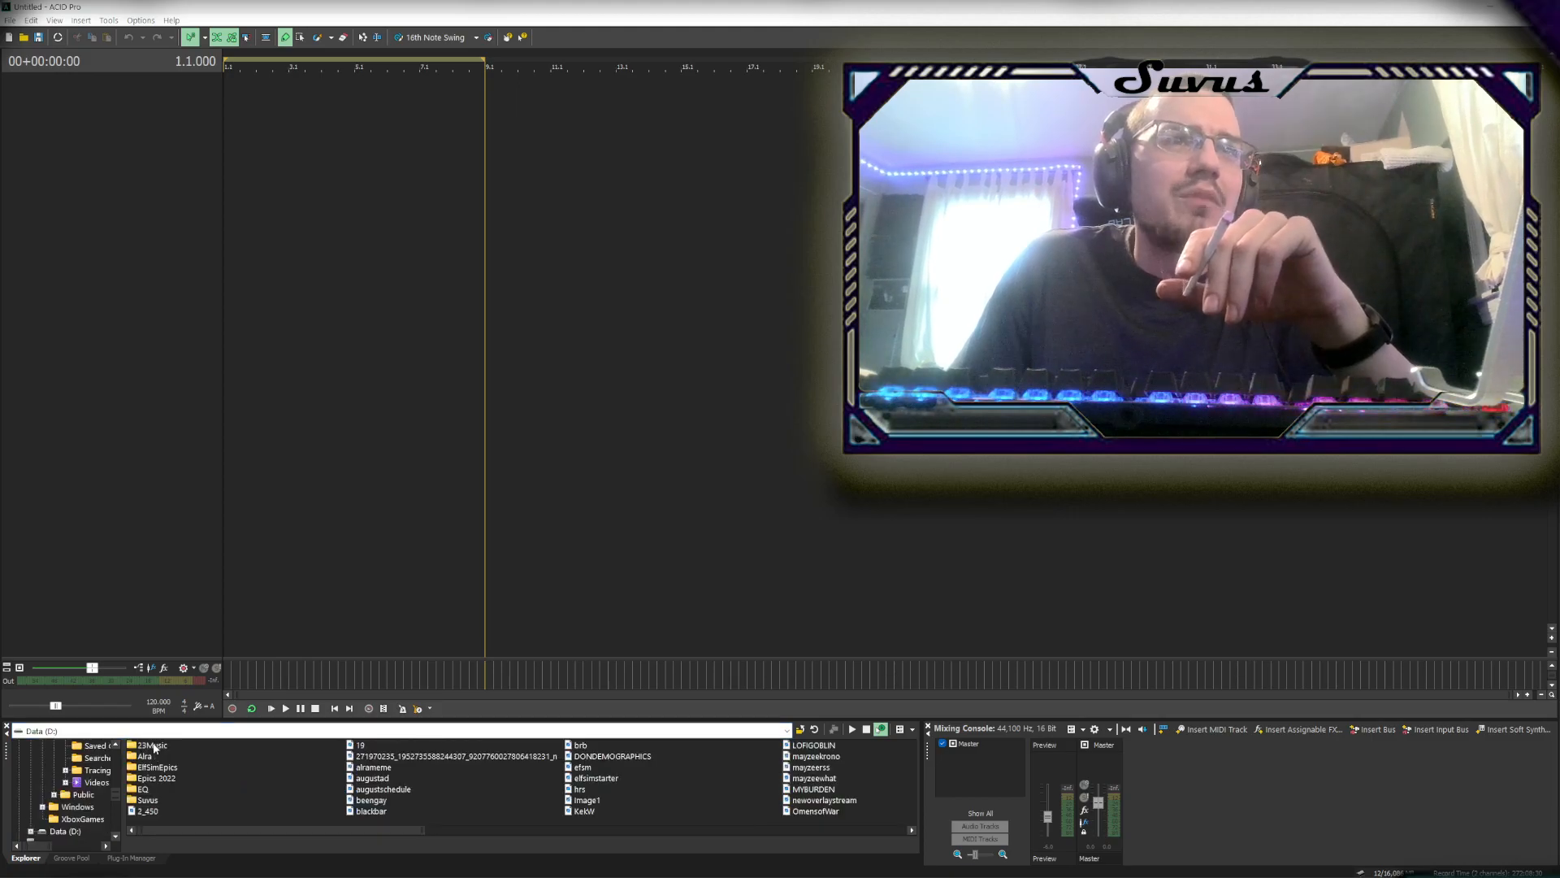
double_click(153, 746)
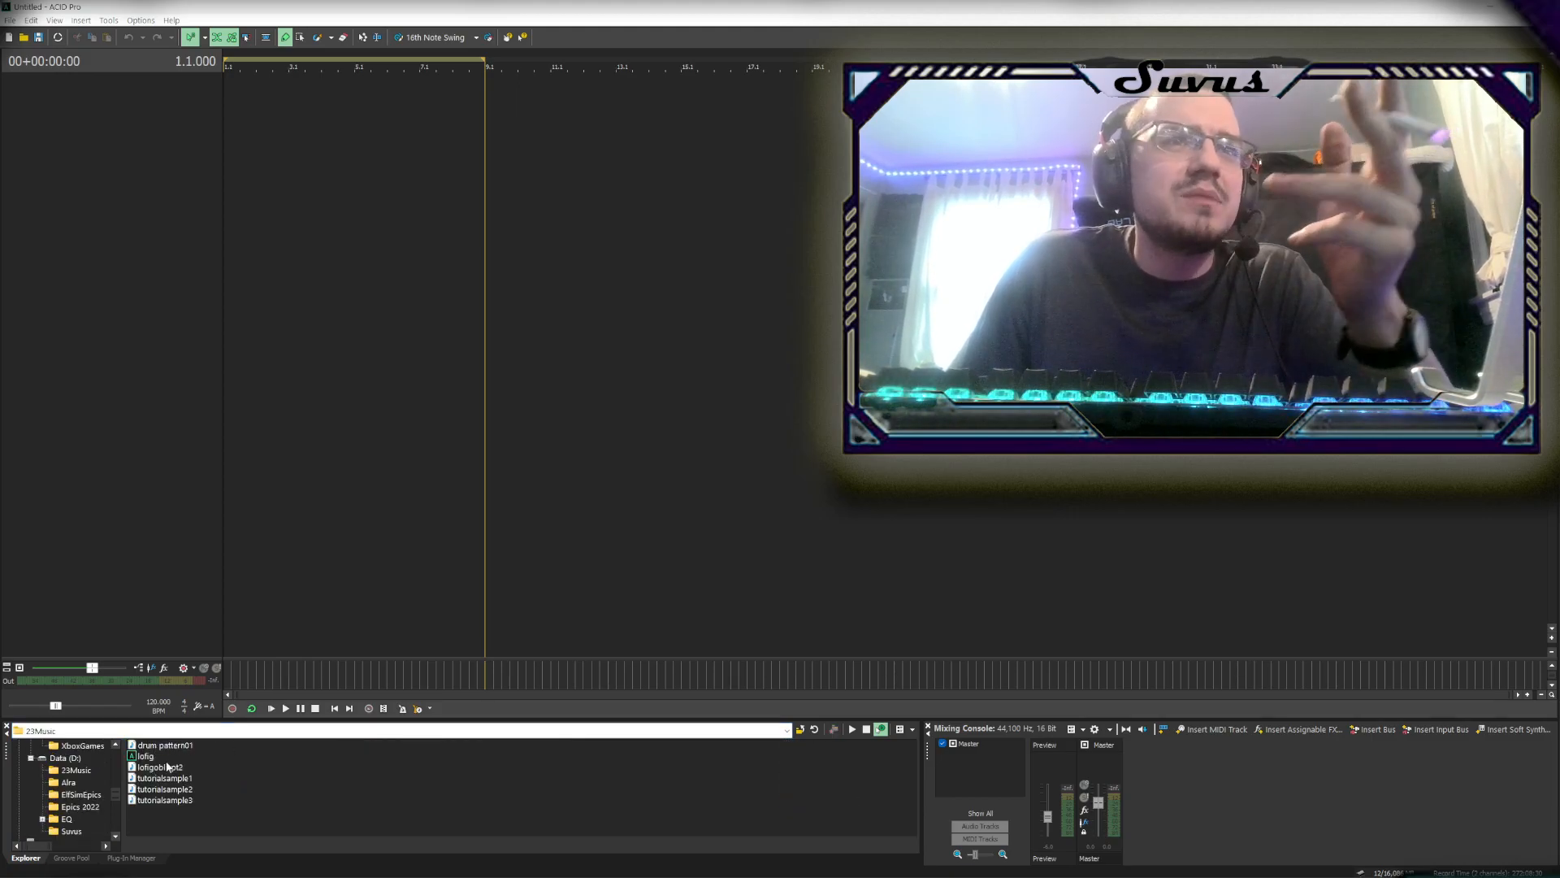
Place tutorialsample1, tutorialsample2 and tutorialsample3 end to end on three separate tracks, starting at the project's beginning
left_click_drag(162, 782, 222, 105)
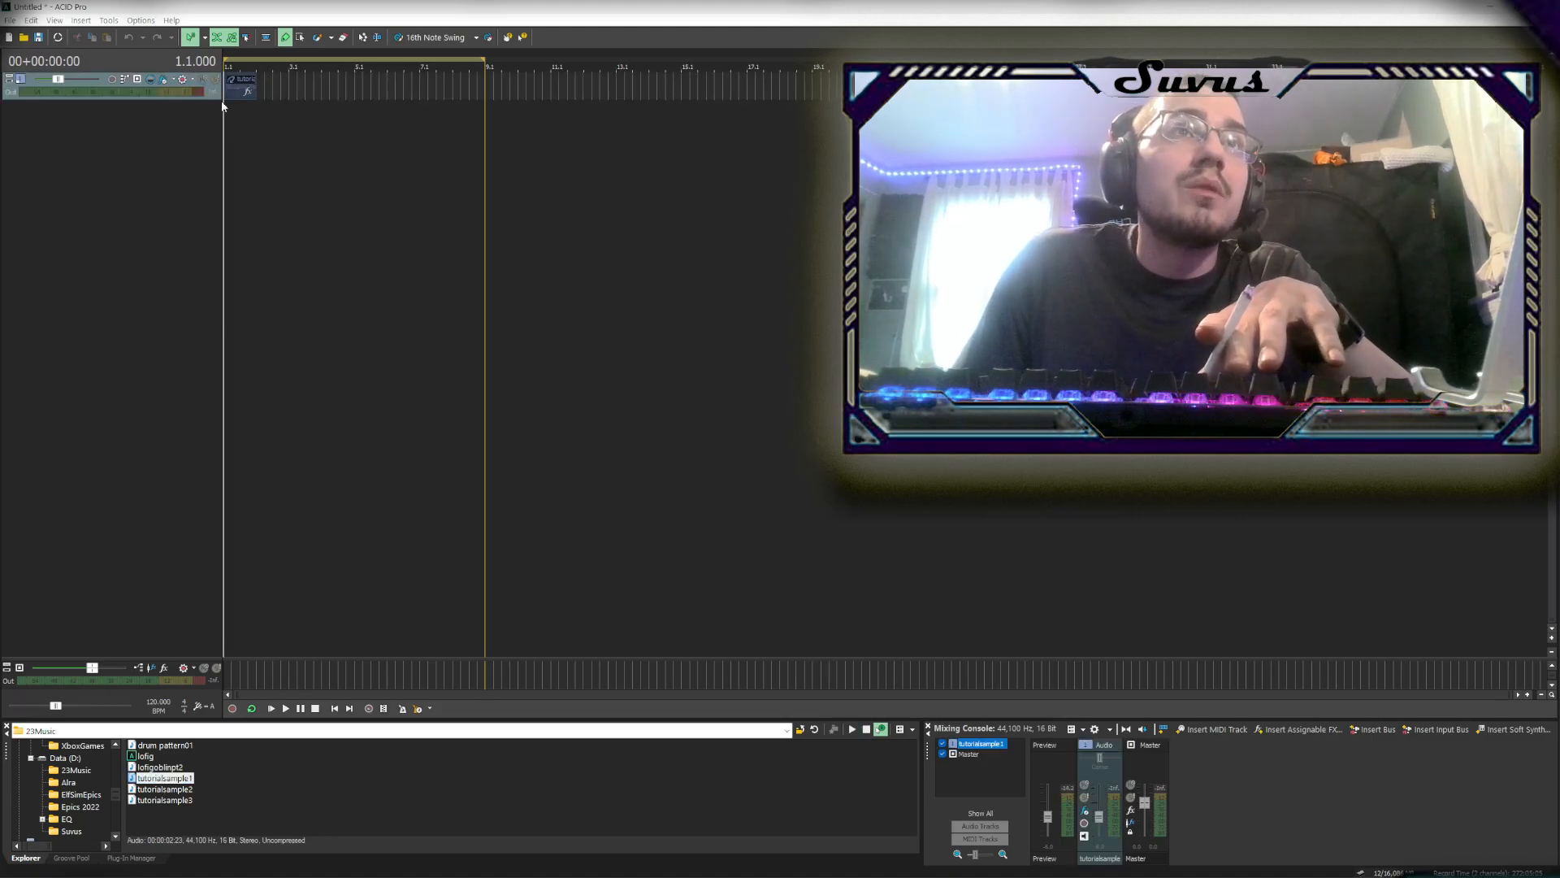
left_click_drag(165, 789, 275, 234)
left_click_drag(150, 799, 321, 136)
left_click(346, 175)
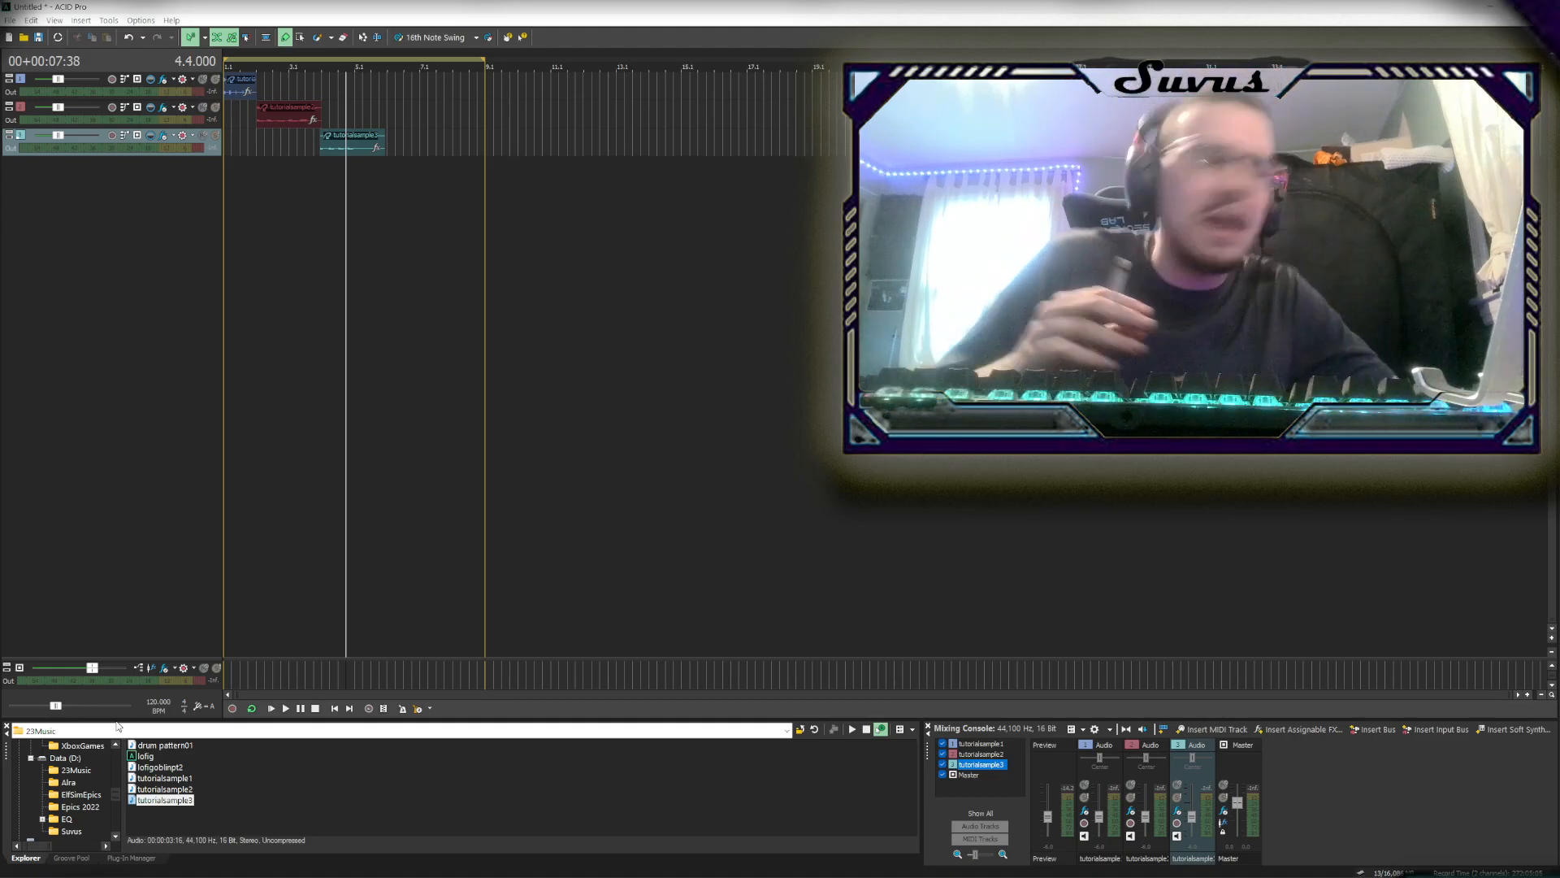
Set the project tempo to 88 BPM
double_click(164, 704)
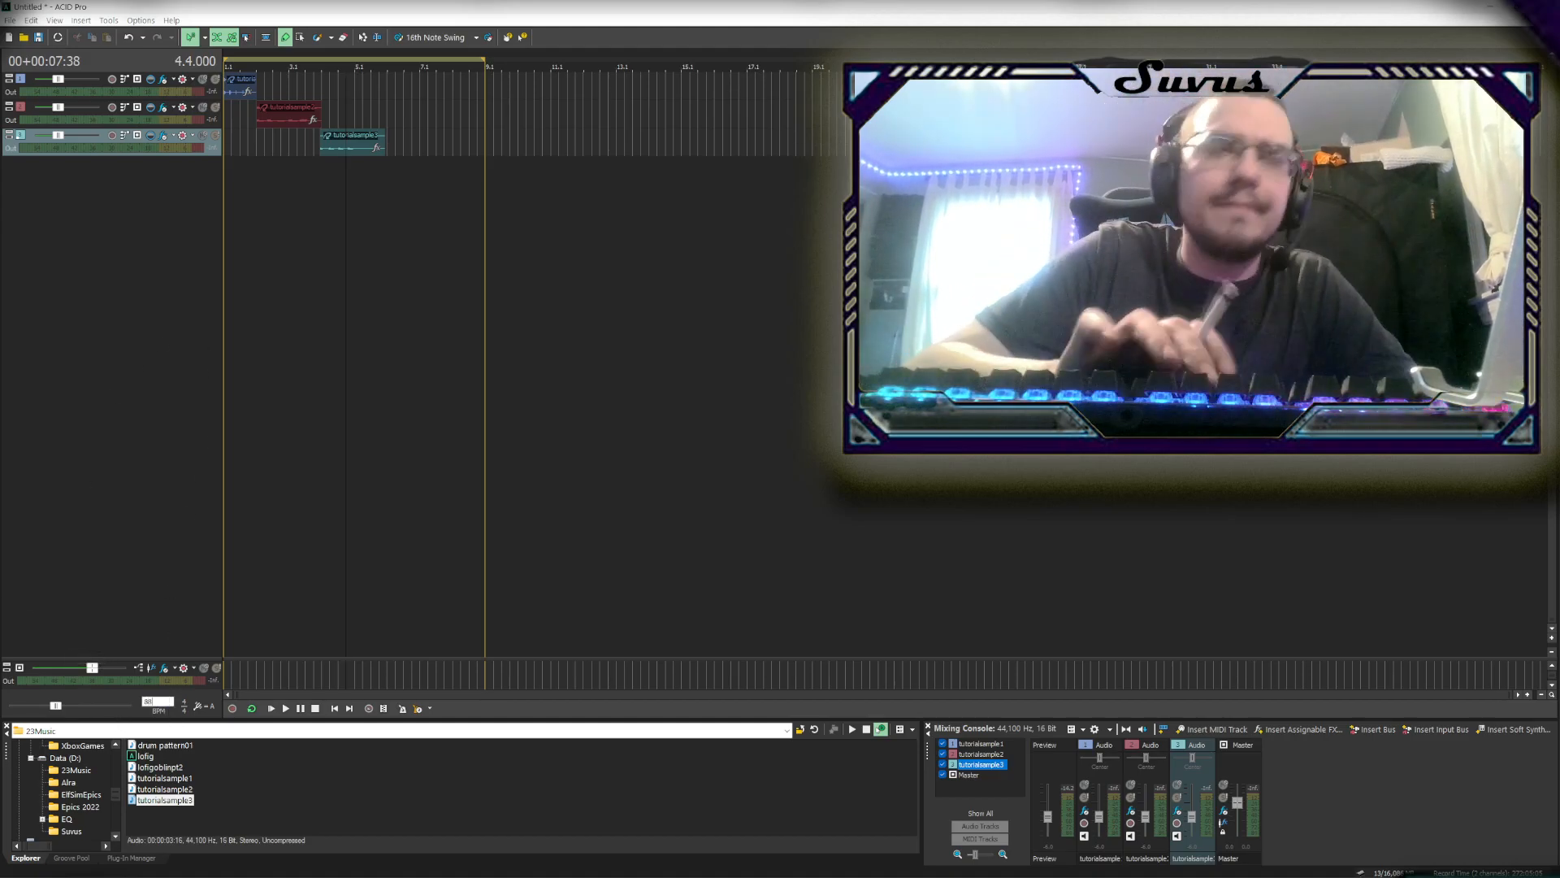
type("88")
key("Return")
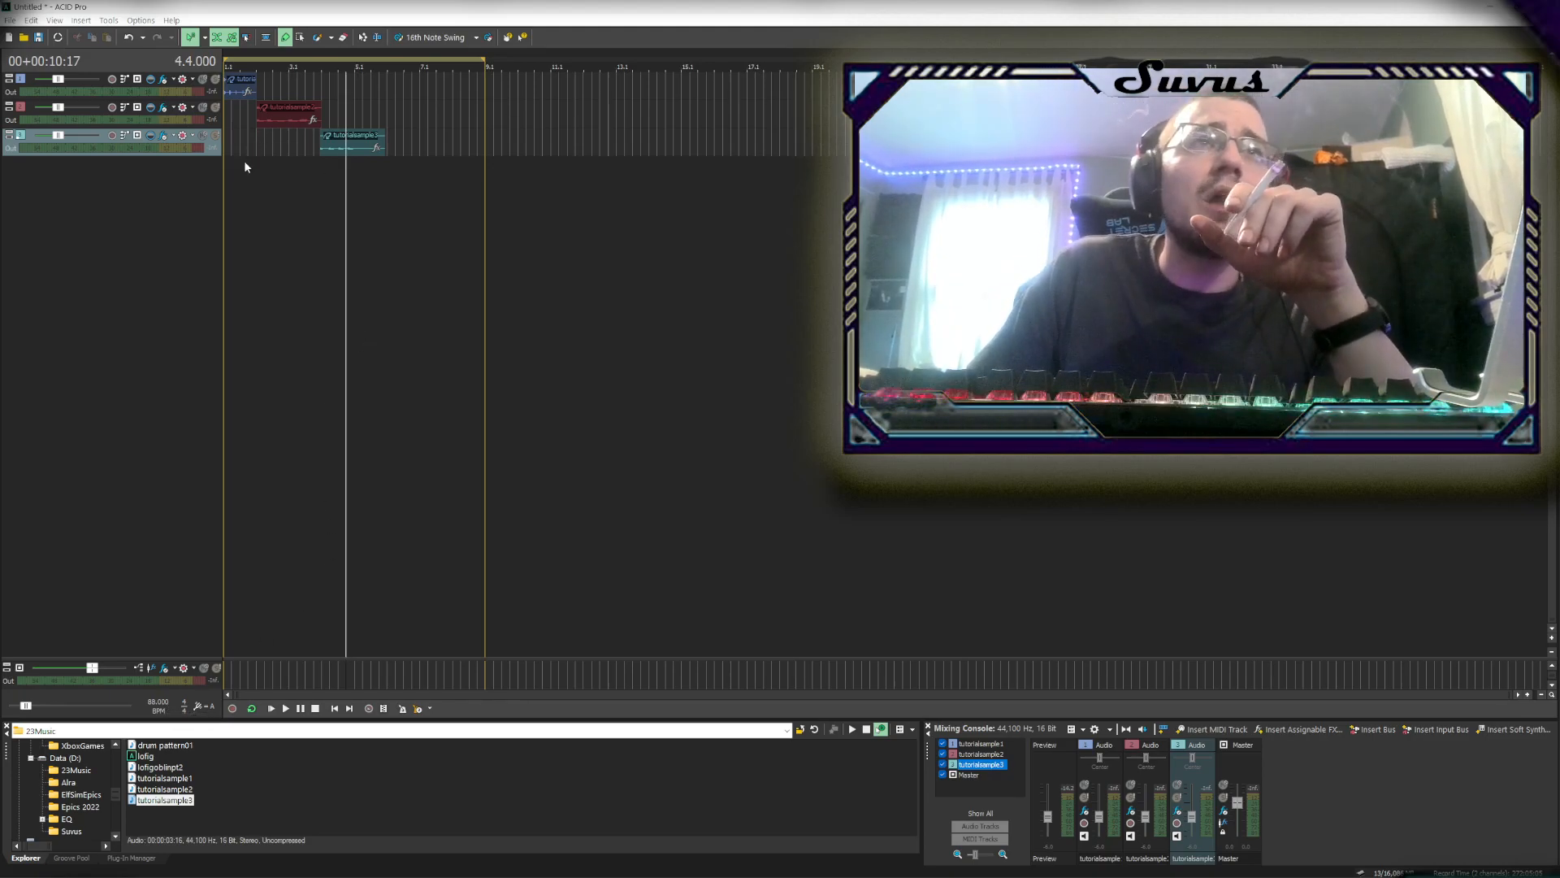
Split the tutorialsample1 drum event just after its first hit, at 1.1.576
left_click(1551, 645)
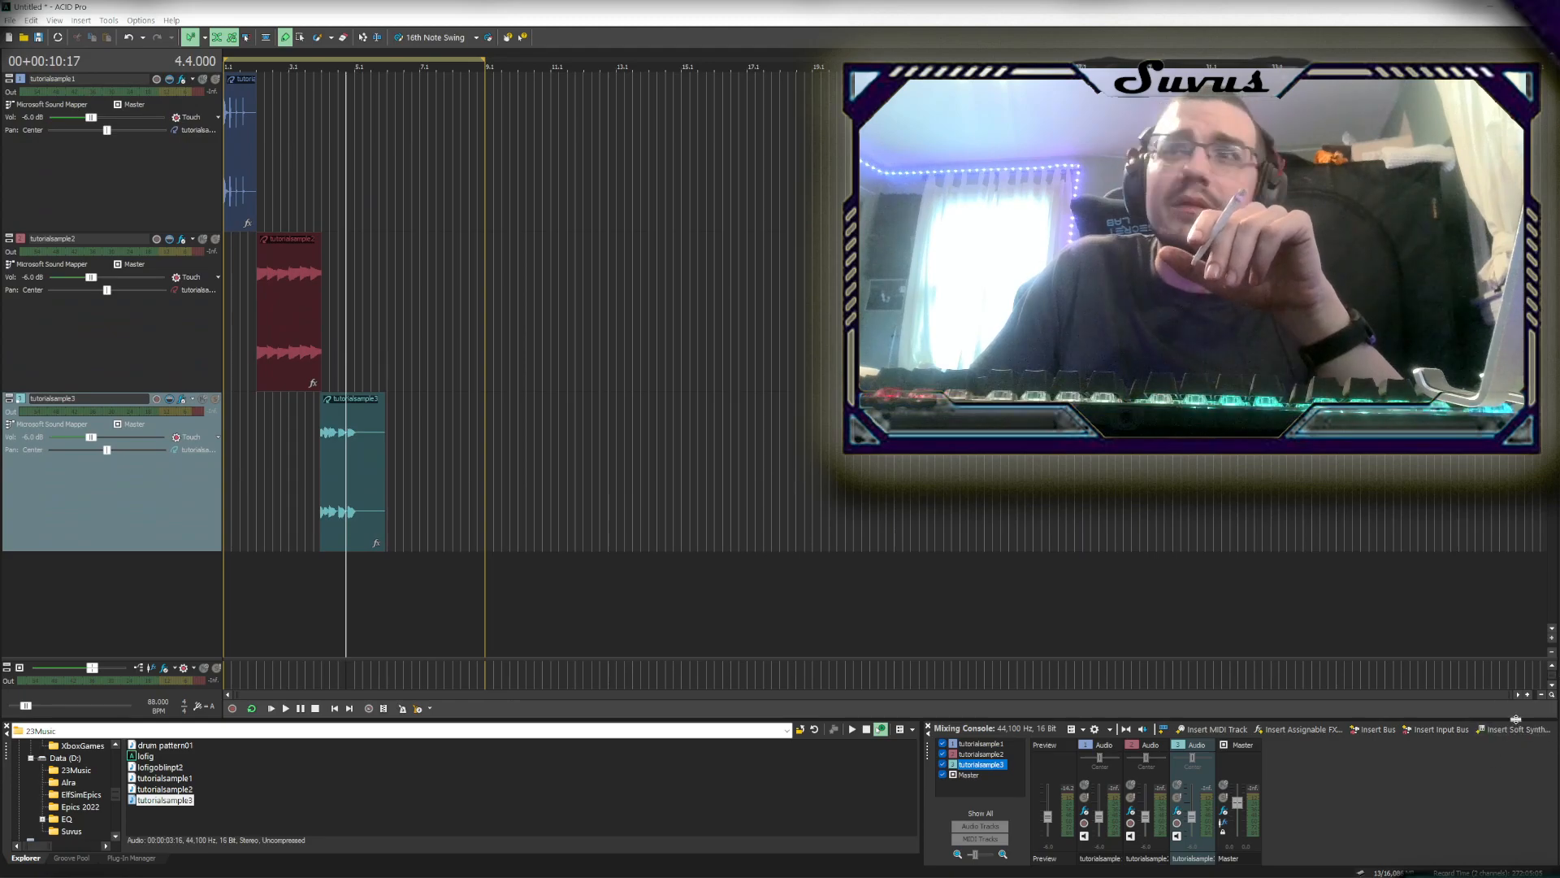
left_click(1528, 697)
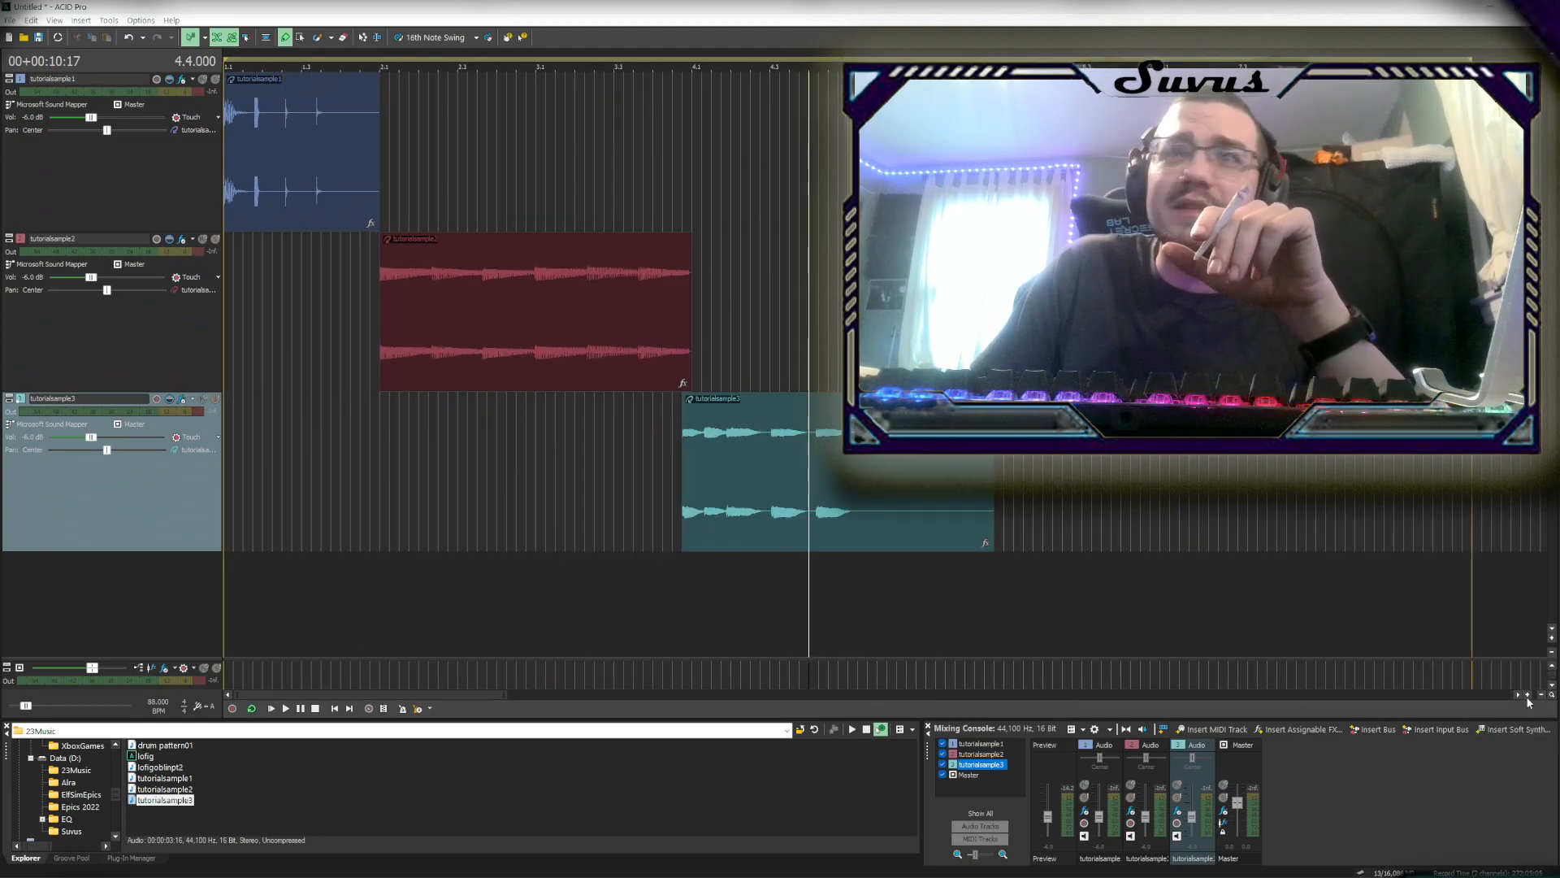
left_click(1527, 698)
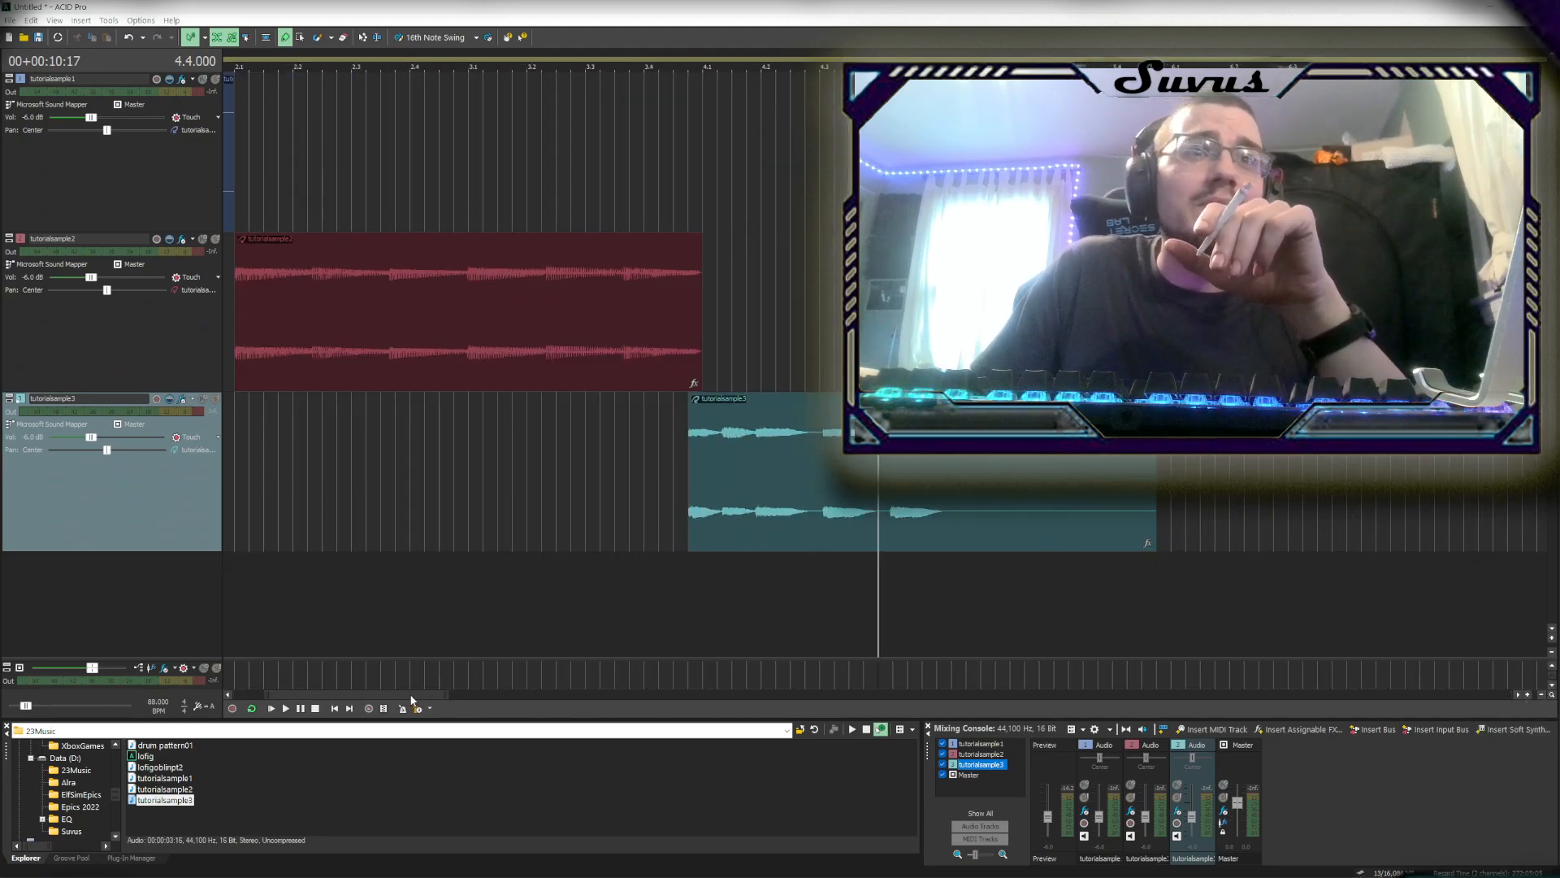
left_click_drag(411, 697, 240, 716)
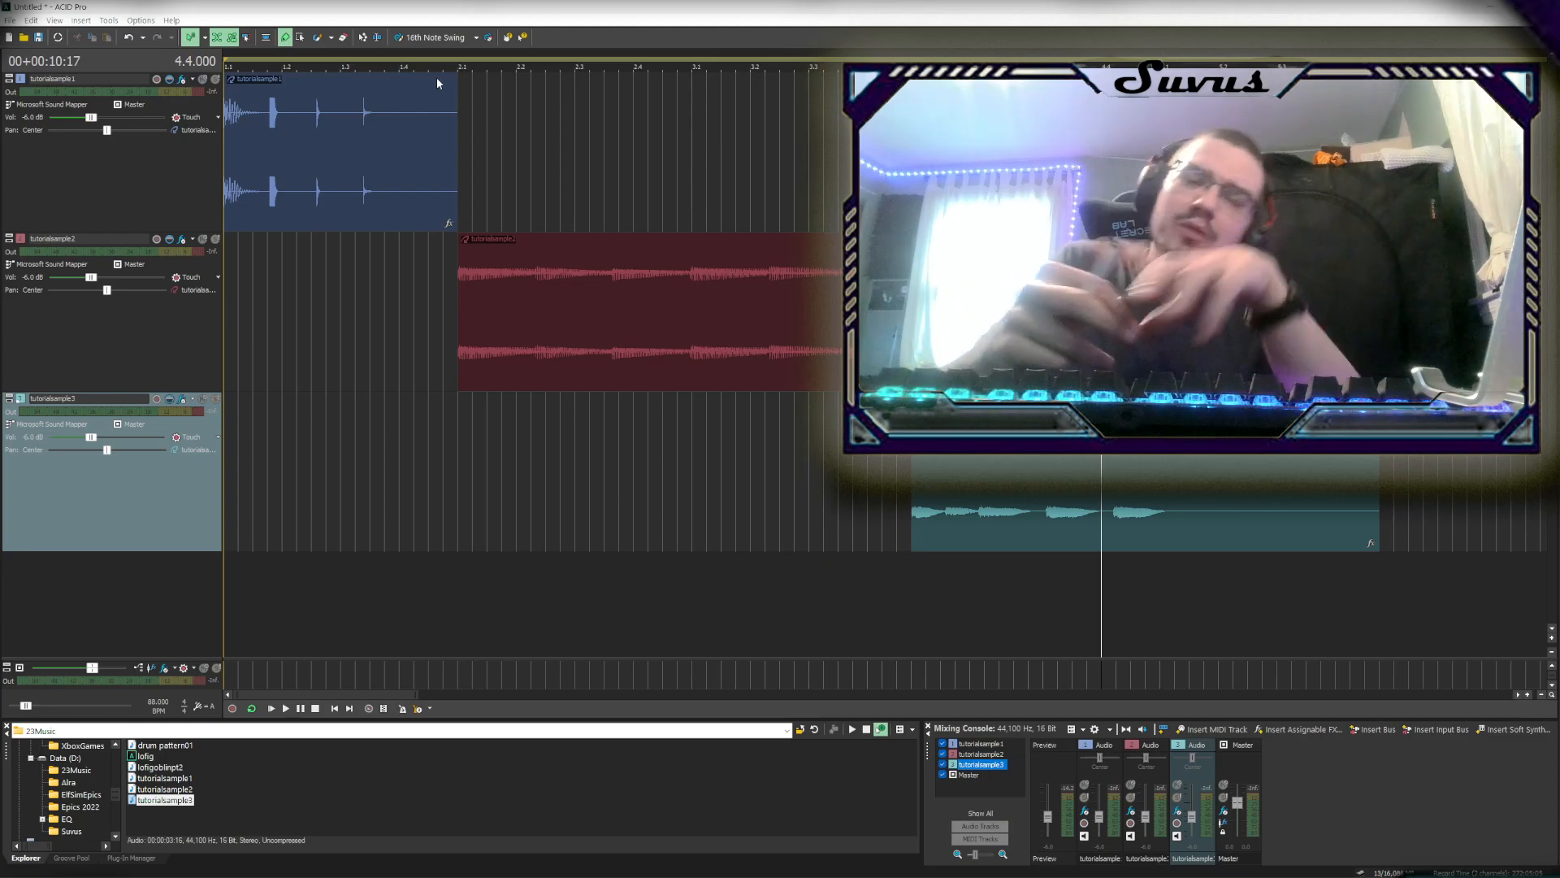
left_click(261, 134)
key("s")
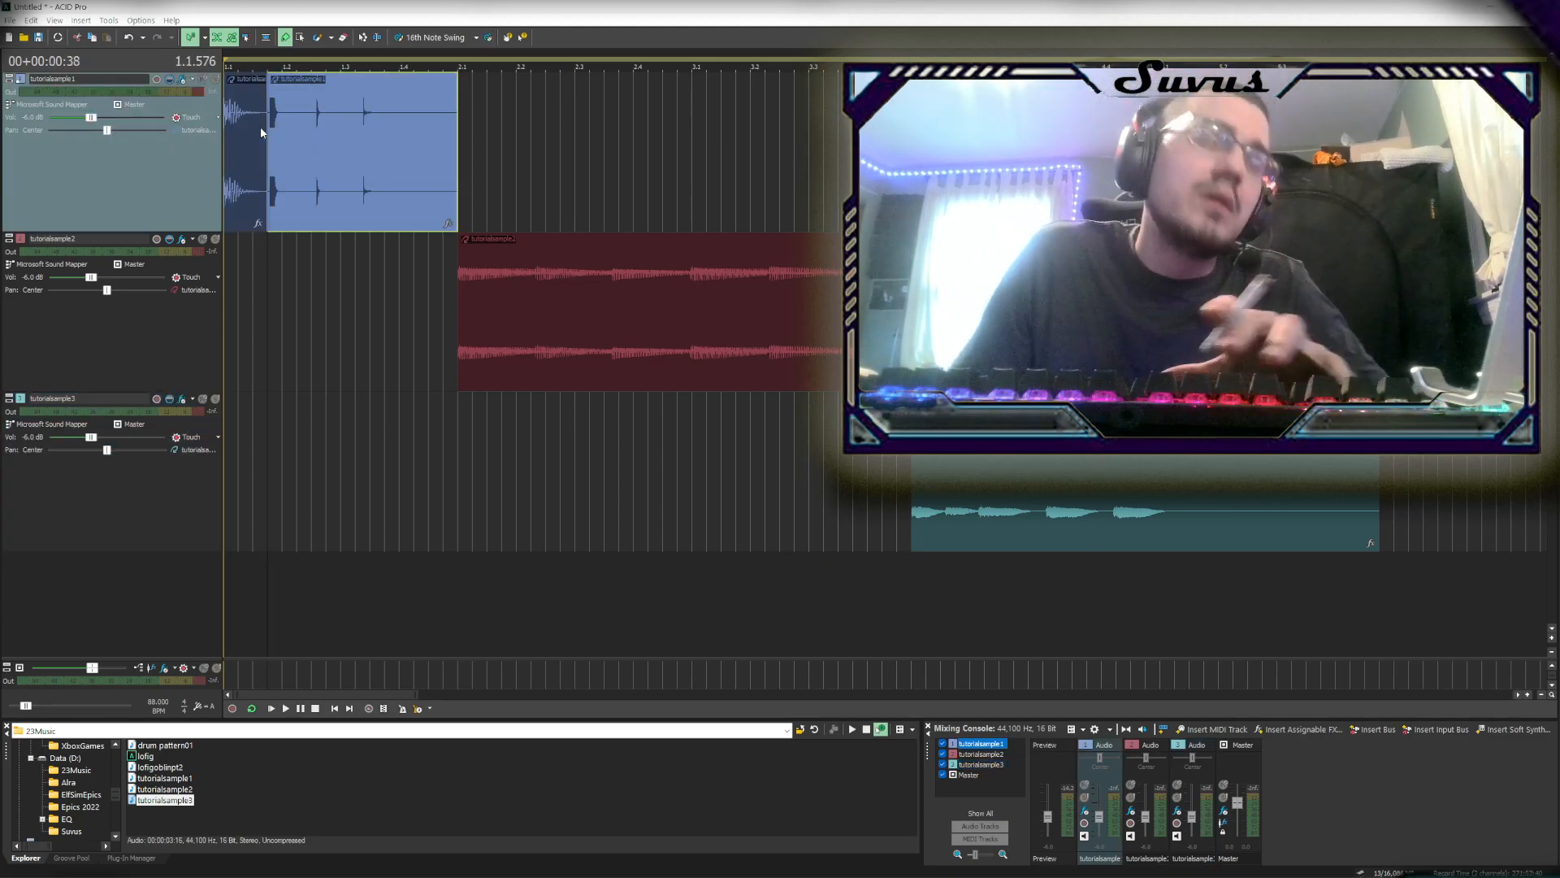
Move the remaining drum hits to about beat 2.4 and duplicate both drum pieces two beats further along, the first hit's copy near 1.3
left_click_drag(298, 134, 663, 134)
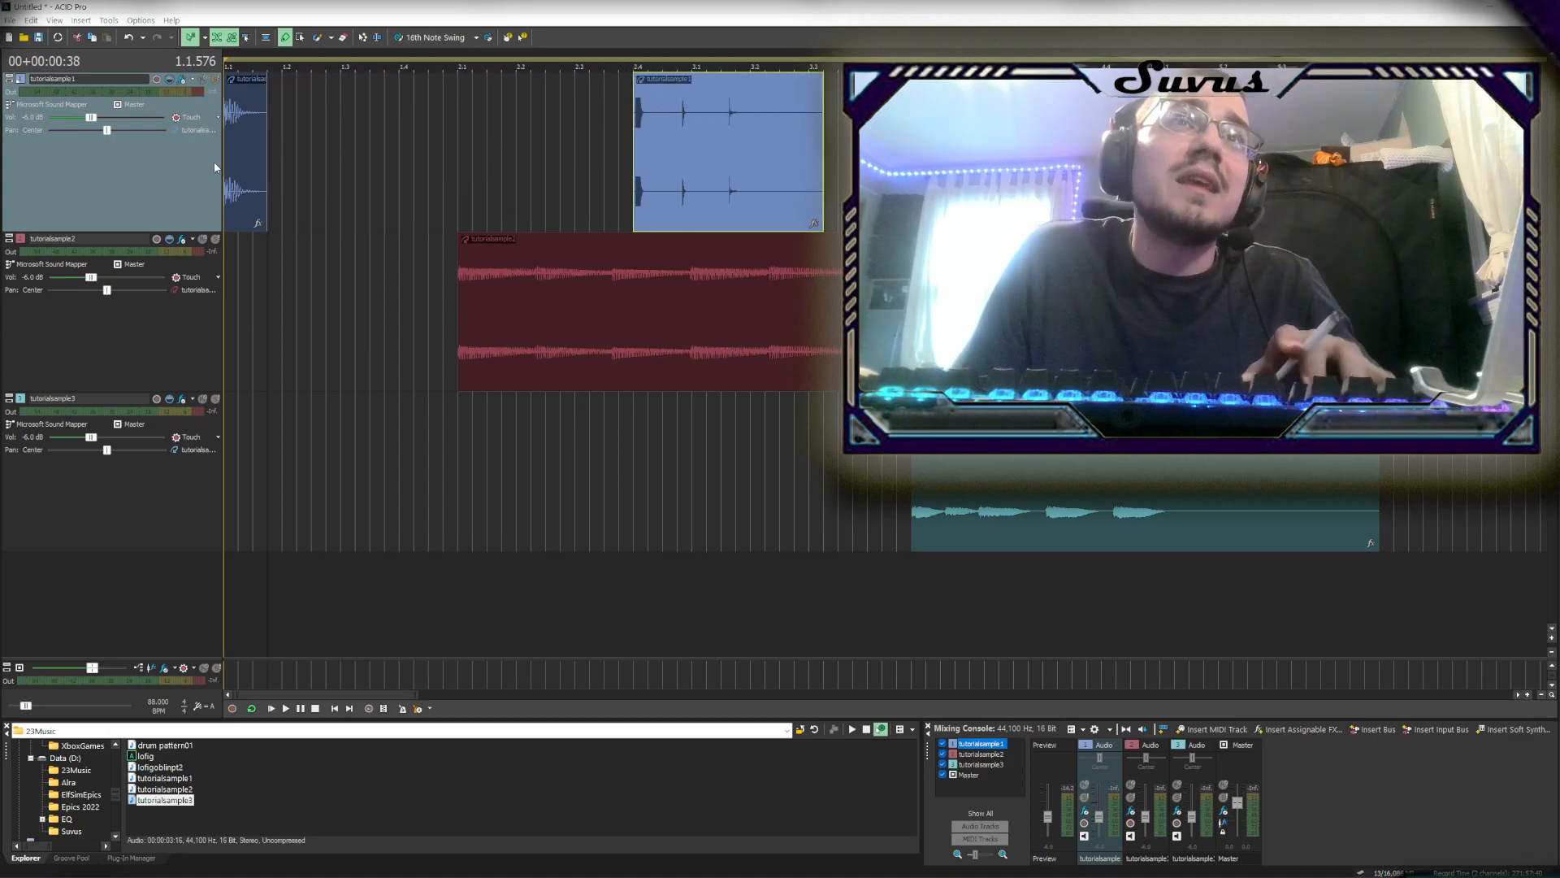
left_click_drag(237, 161, 355, 164)
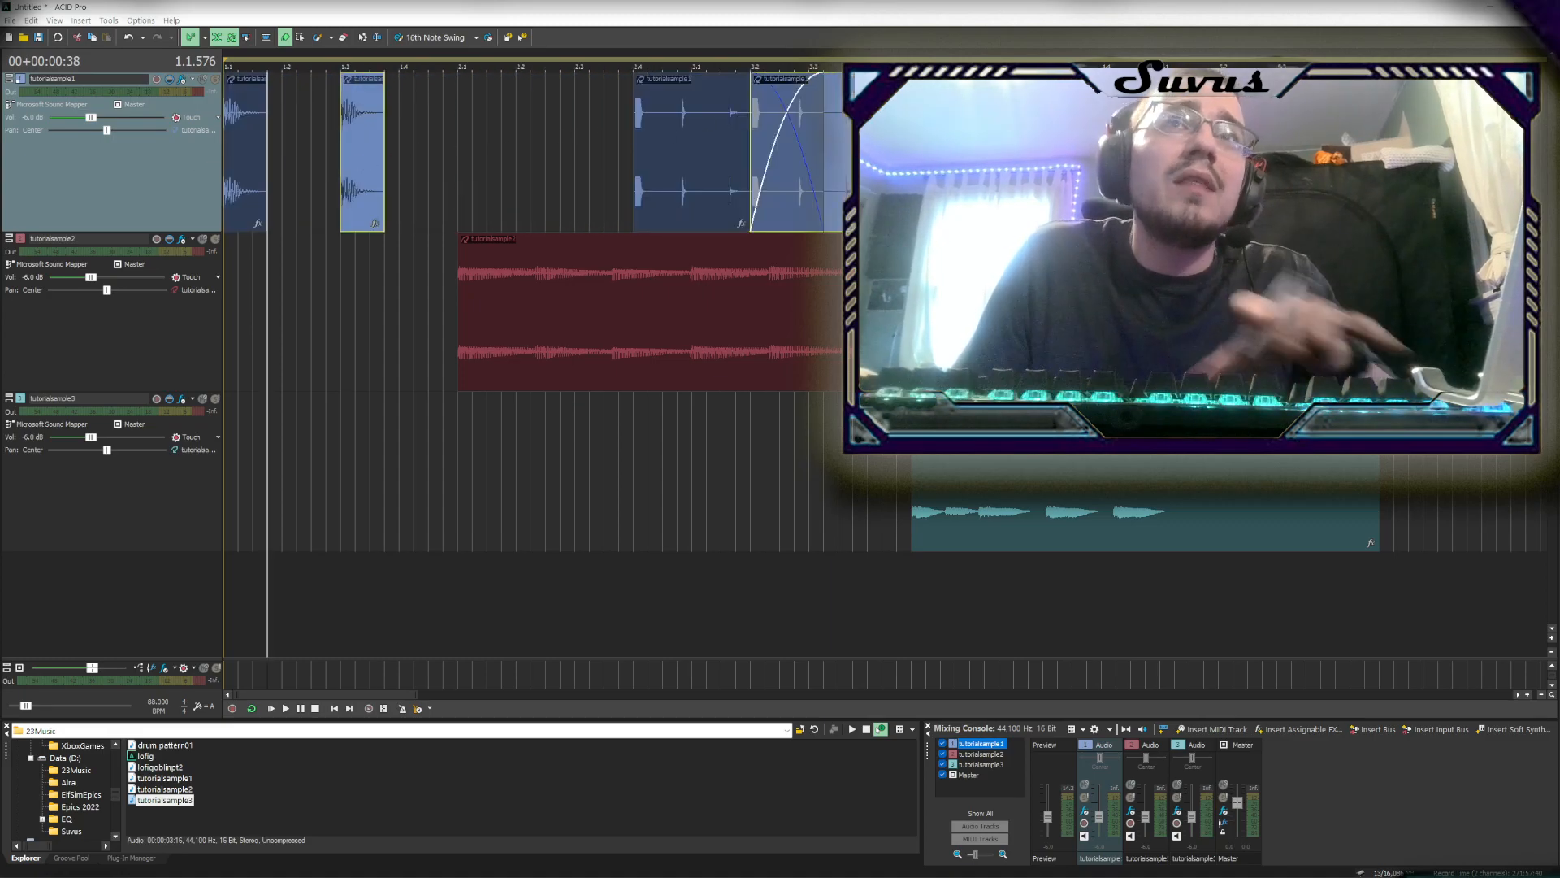
Delete the duplicated piece that overlaps the remaining drum hits on the tutorialsample1 track
left_click(937, 161)
left_click(926, 161)
key("Delete")
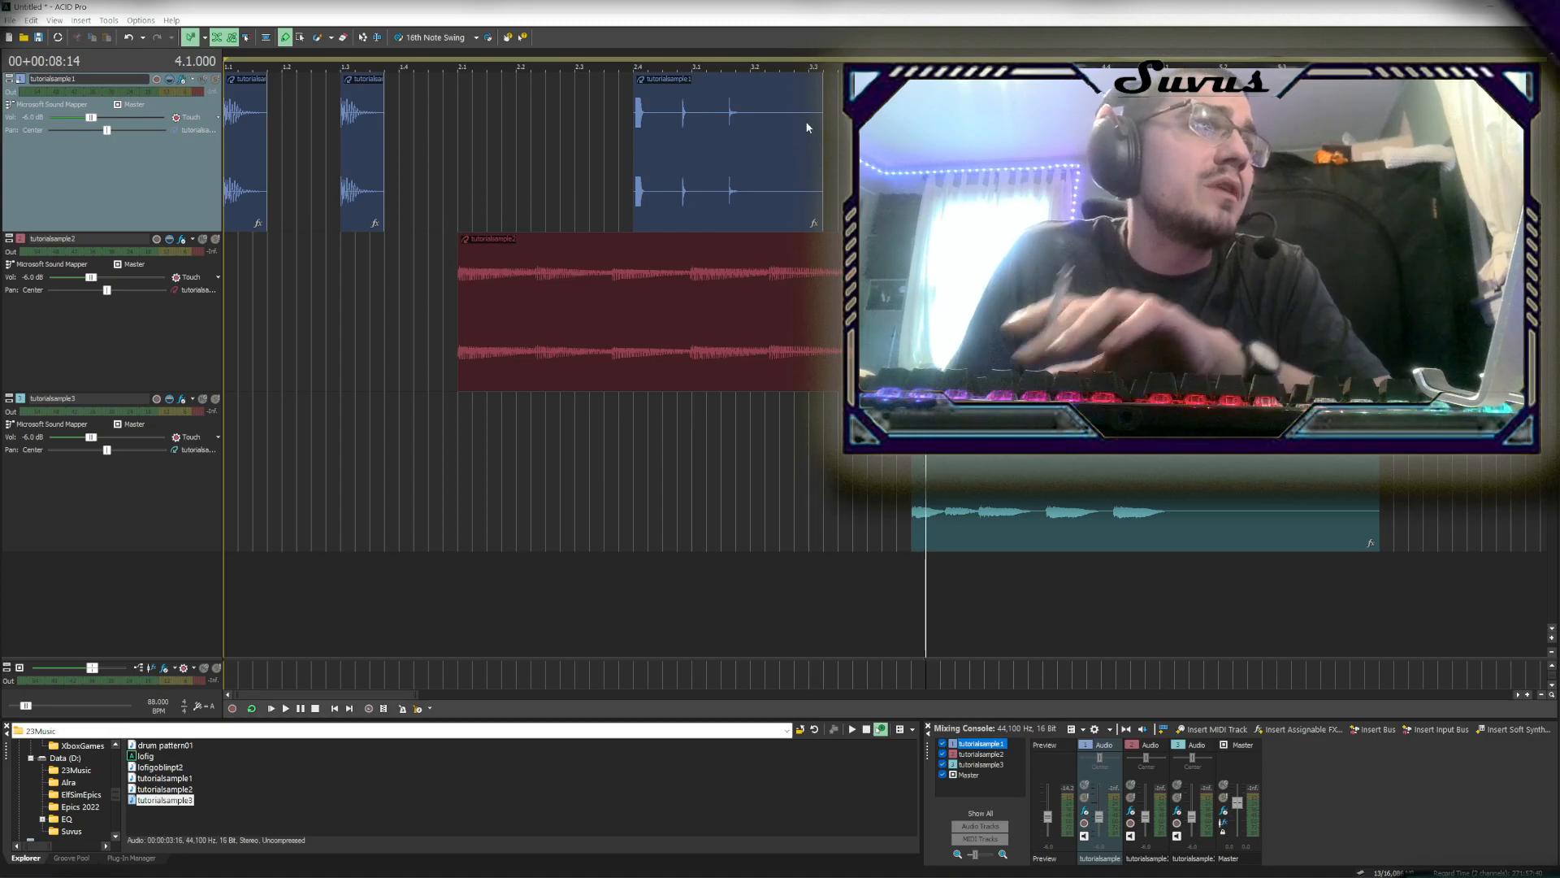
Set the loop region to the first bar, from 1.1 to 2.1, and start playback
left_click(780, 155)
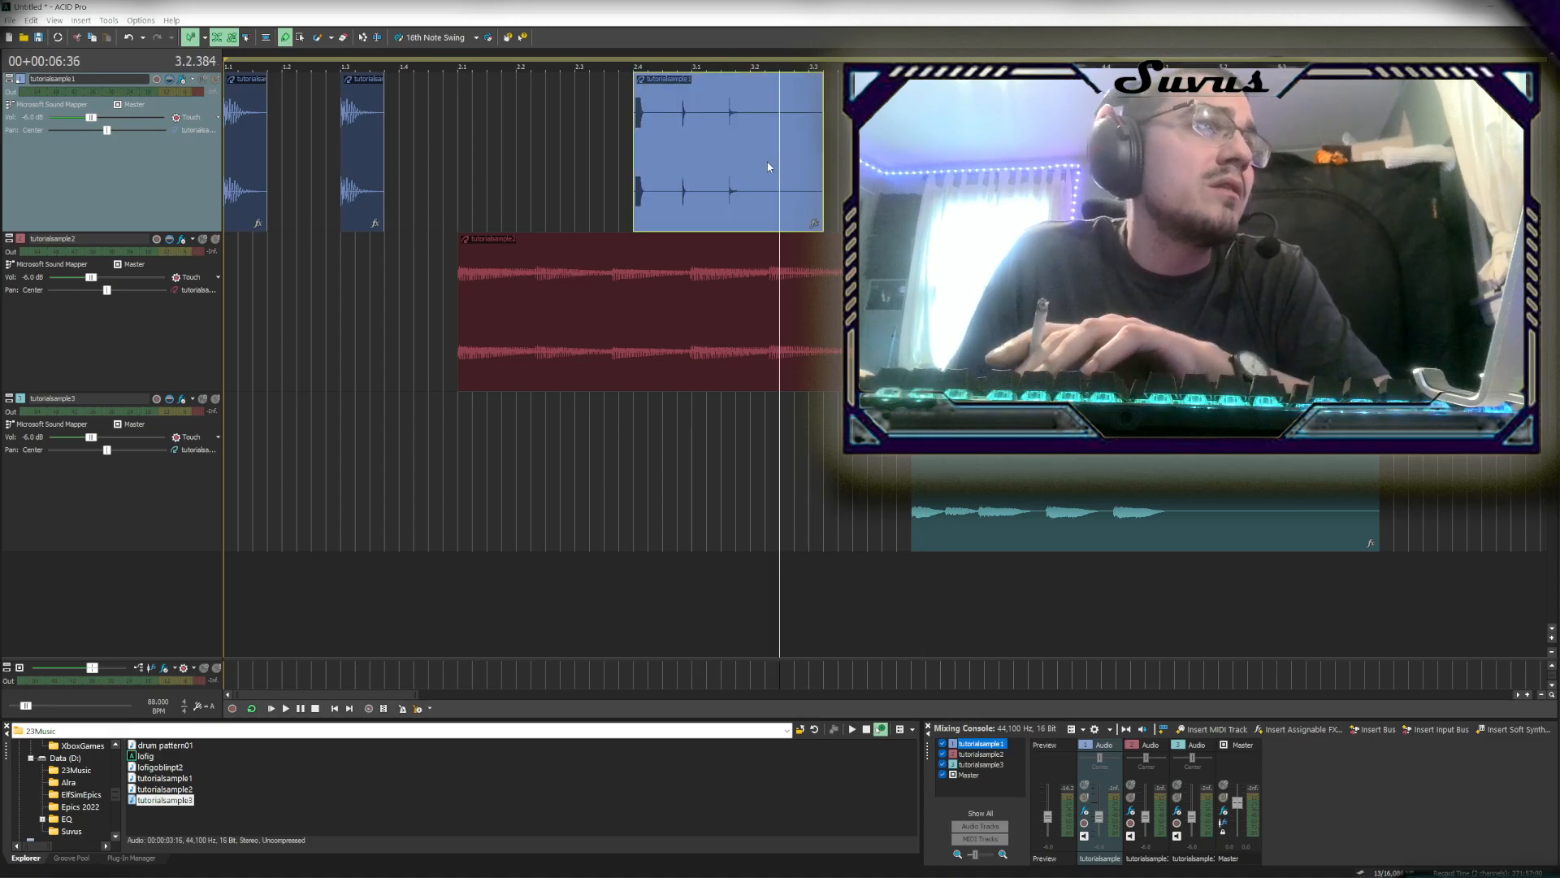
left_click(456, 55)
left_click(271, 708)
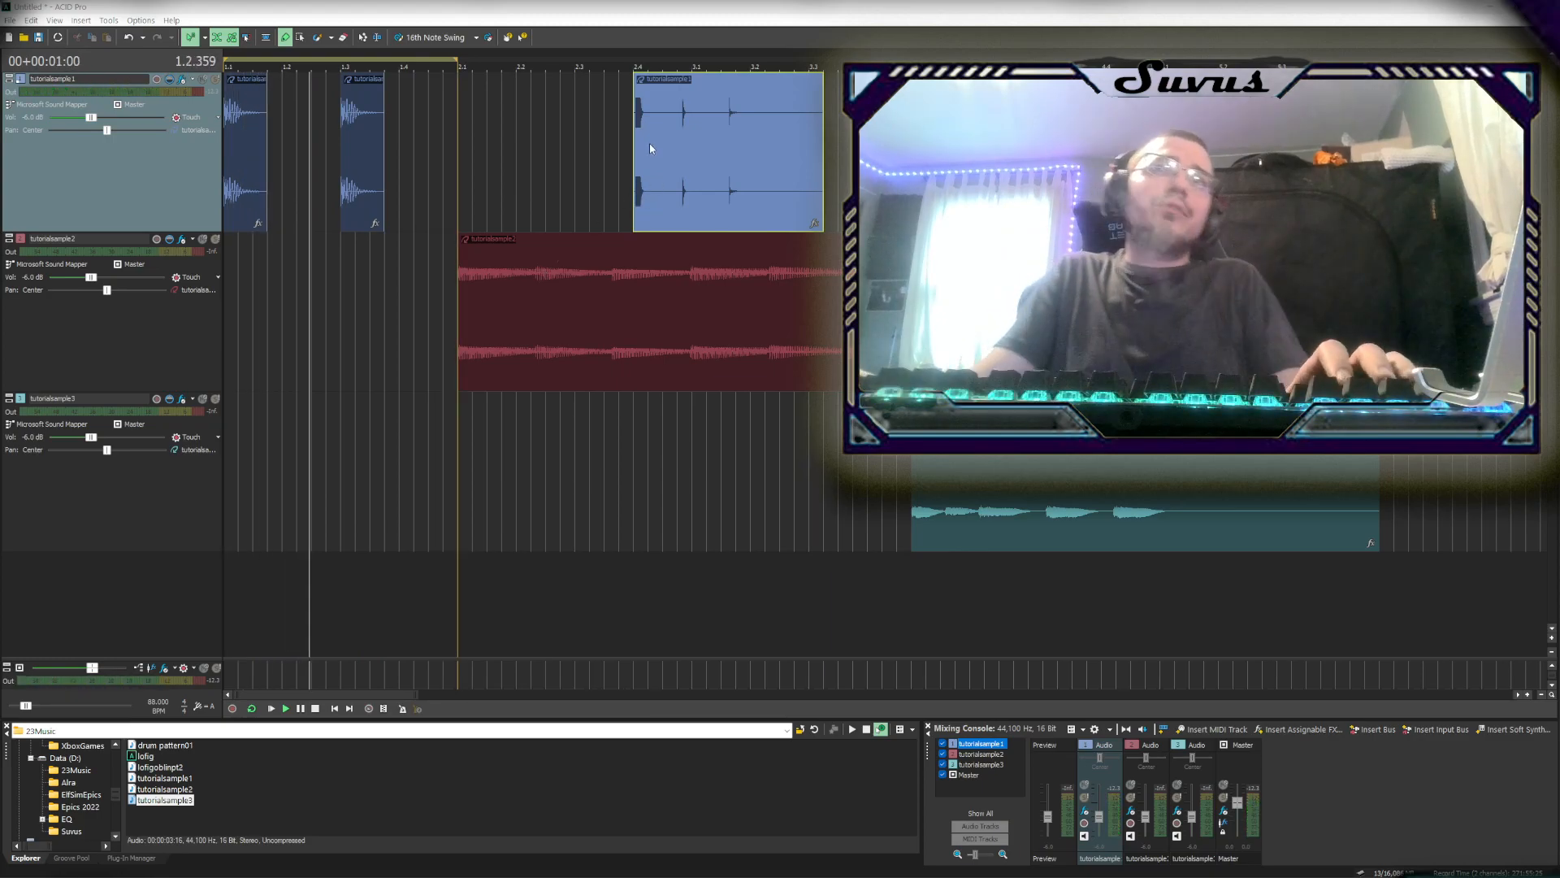
Insert a new audio track and move the red bass event down onto the tutorialsample3 track
right_click(214, 605)
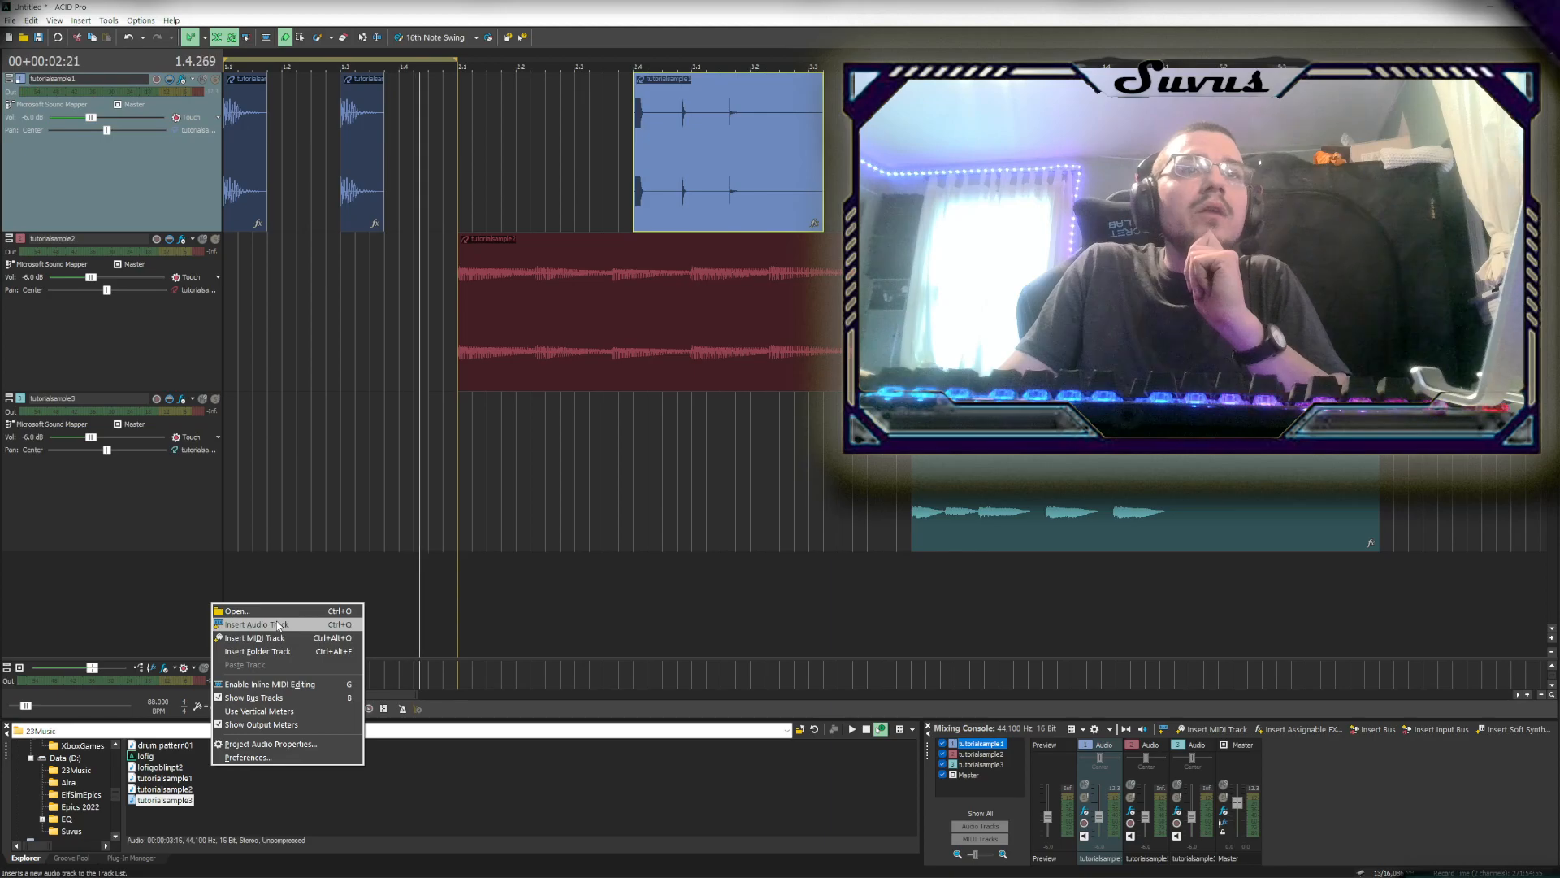
left_click(278, 624)
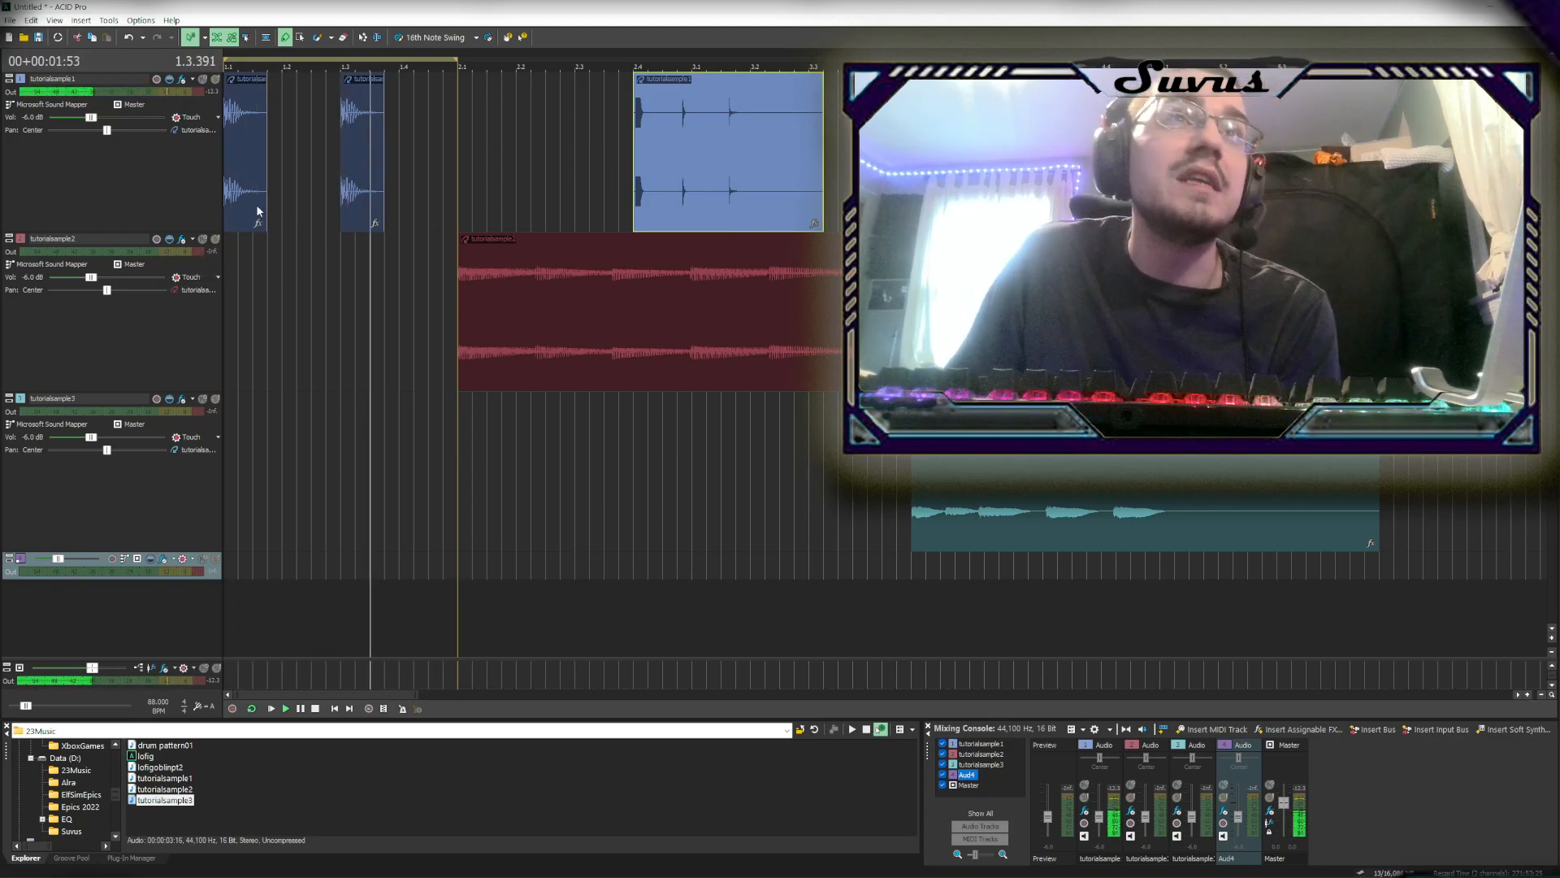
left_click(676, 139)
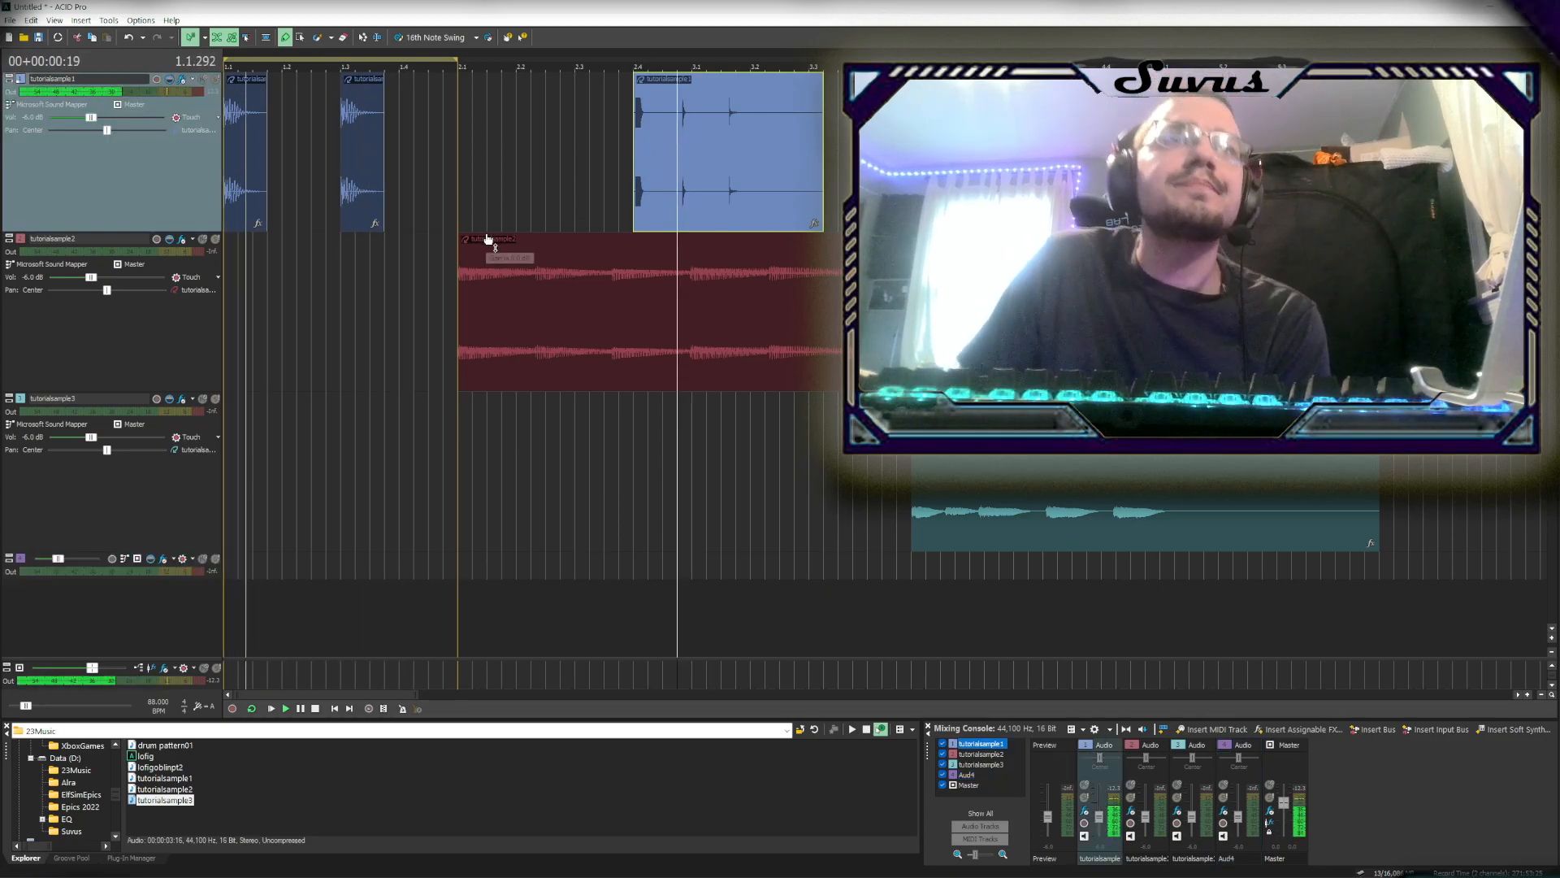
left_click_drag(544, 304, 524, 447)
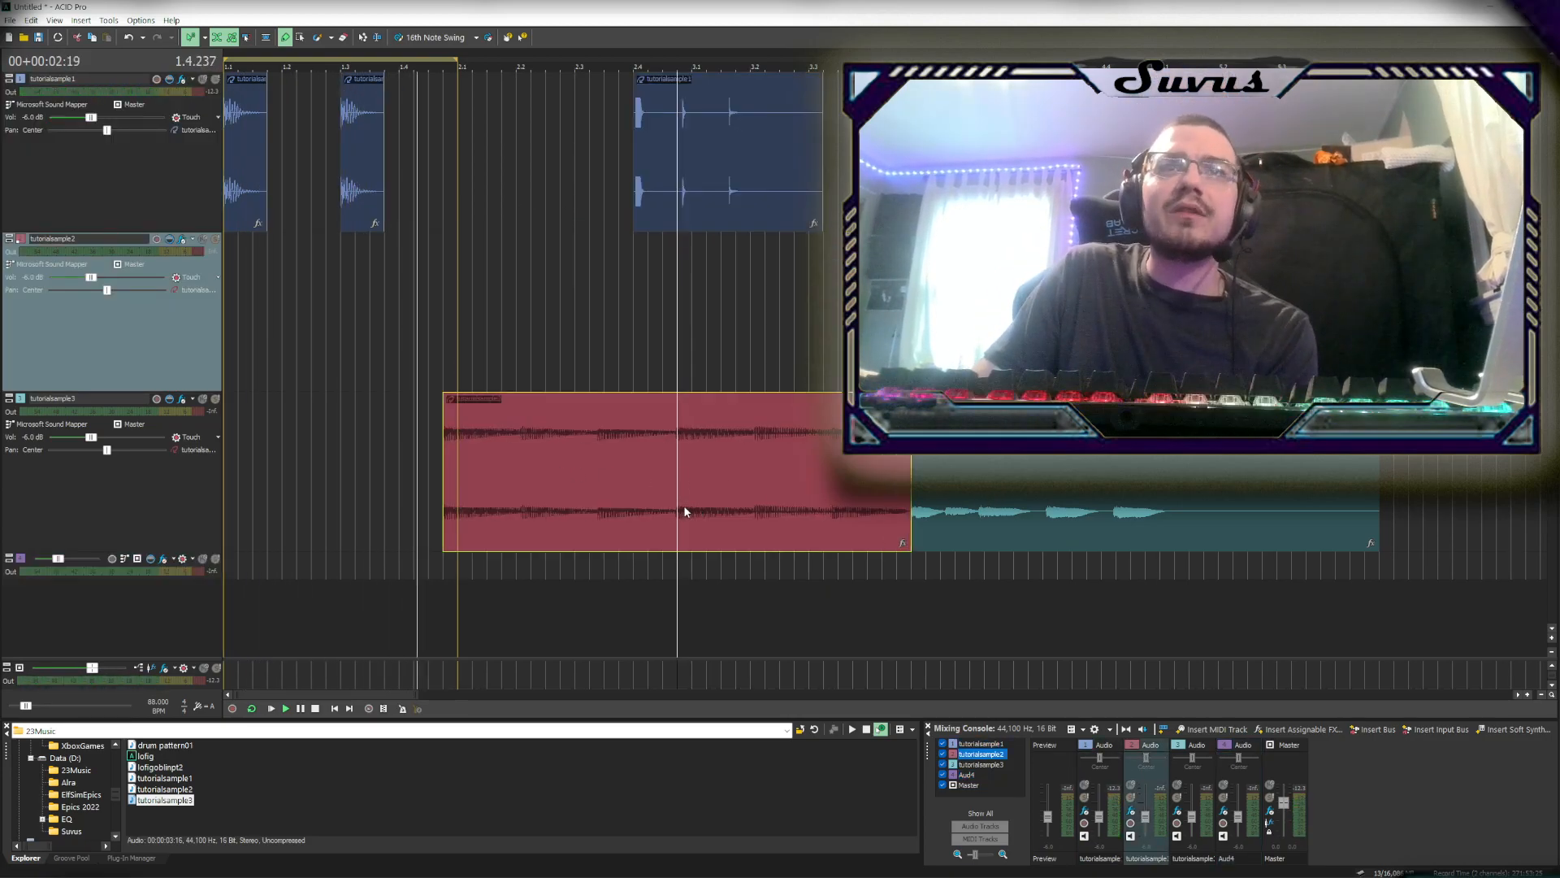
Split the second drum hit off the remaining drum event and place copies at beats 1.2 and 1.4 on the tutorialsample2 track
left_click(649, 152)
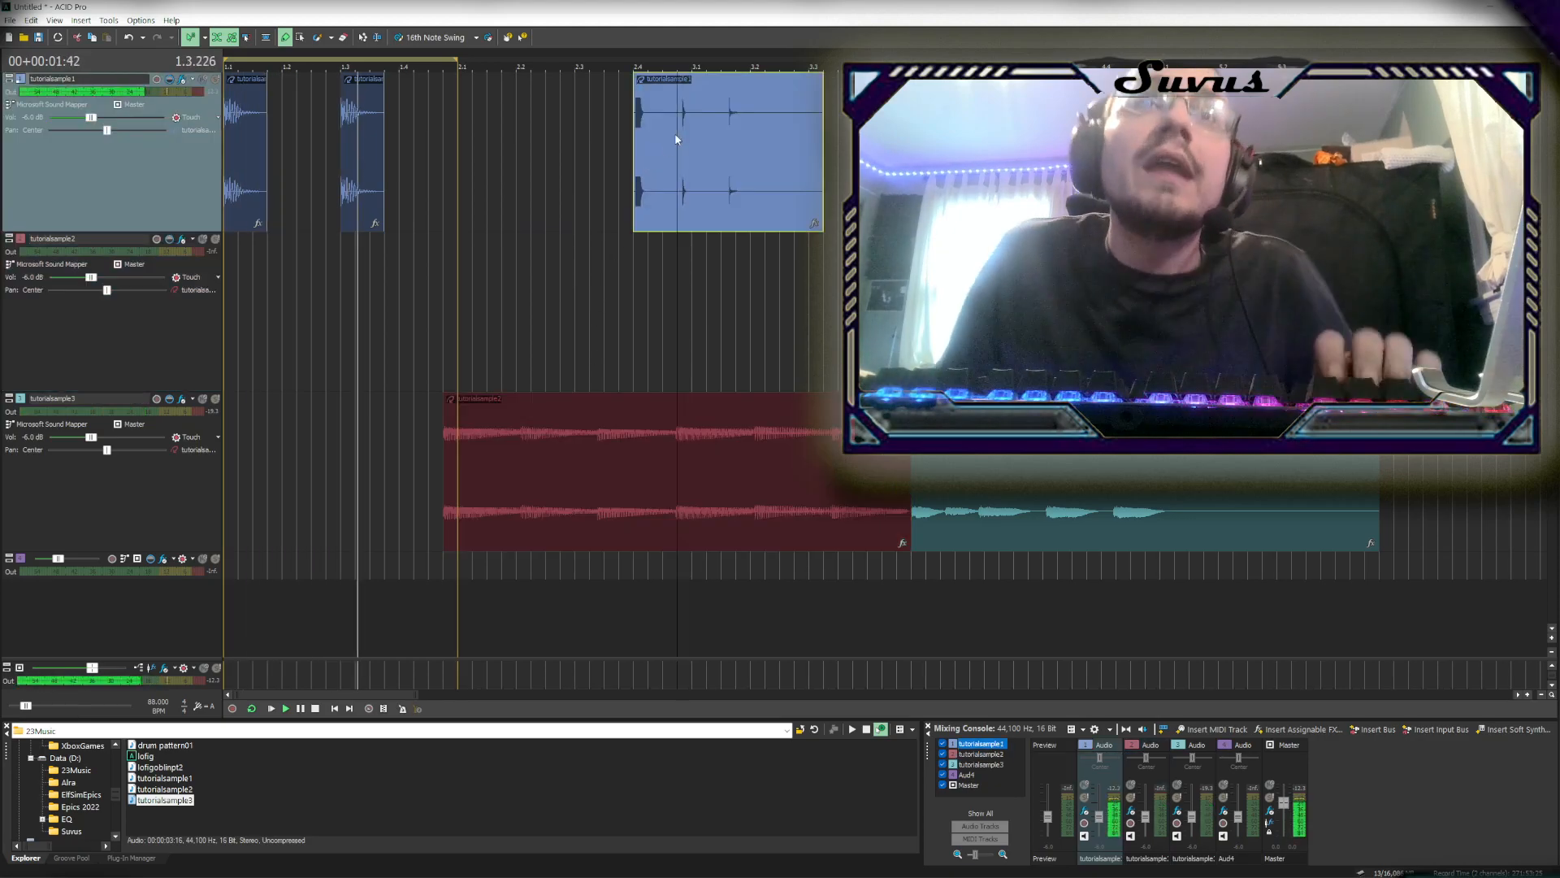
key("s")
left_click_drag(320, 290, 420, 317)
left_click(287, 309)
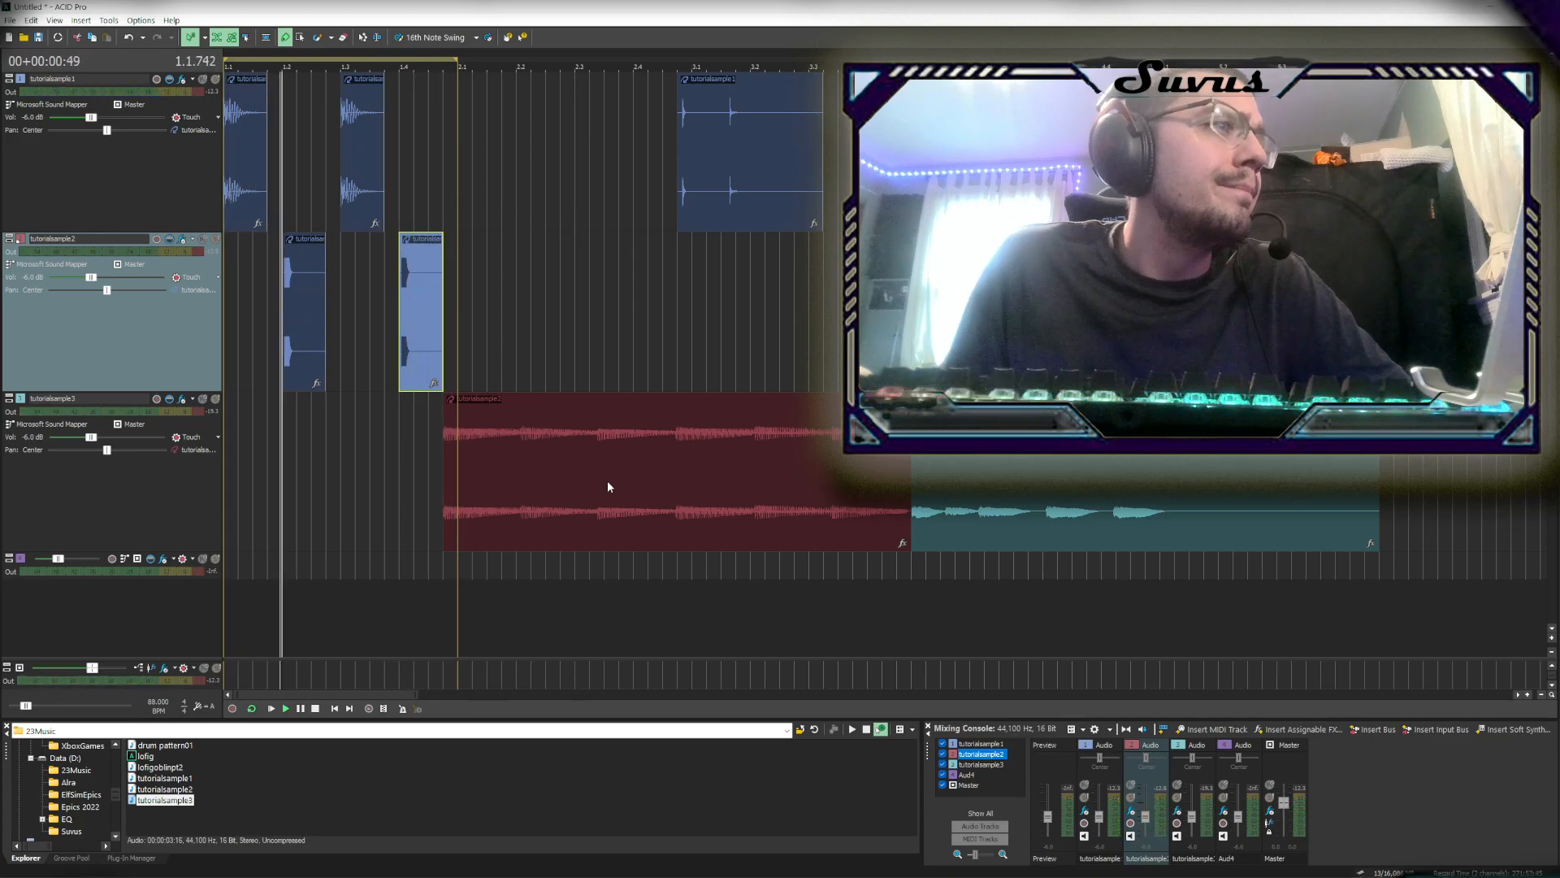
Shift the bass event about half a beat along its track and set the project tempo to 94 BPM
left_click_drag(574, 493, 606, 507)
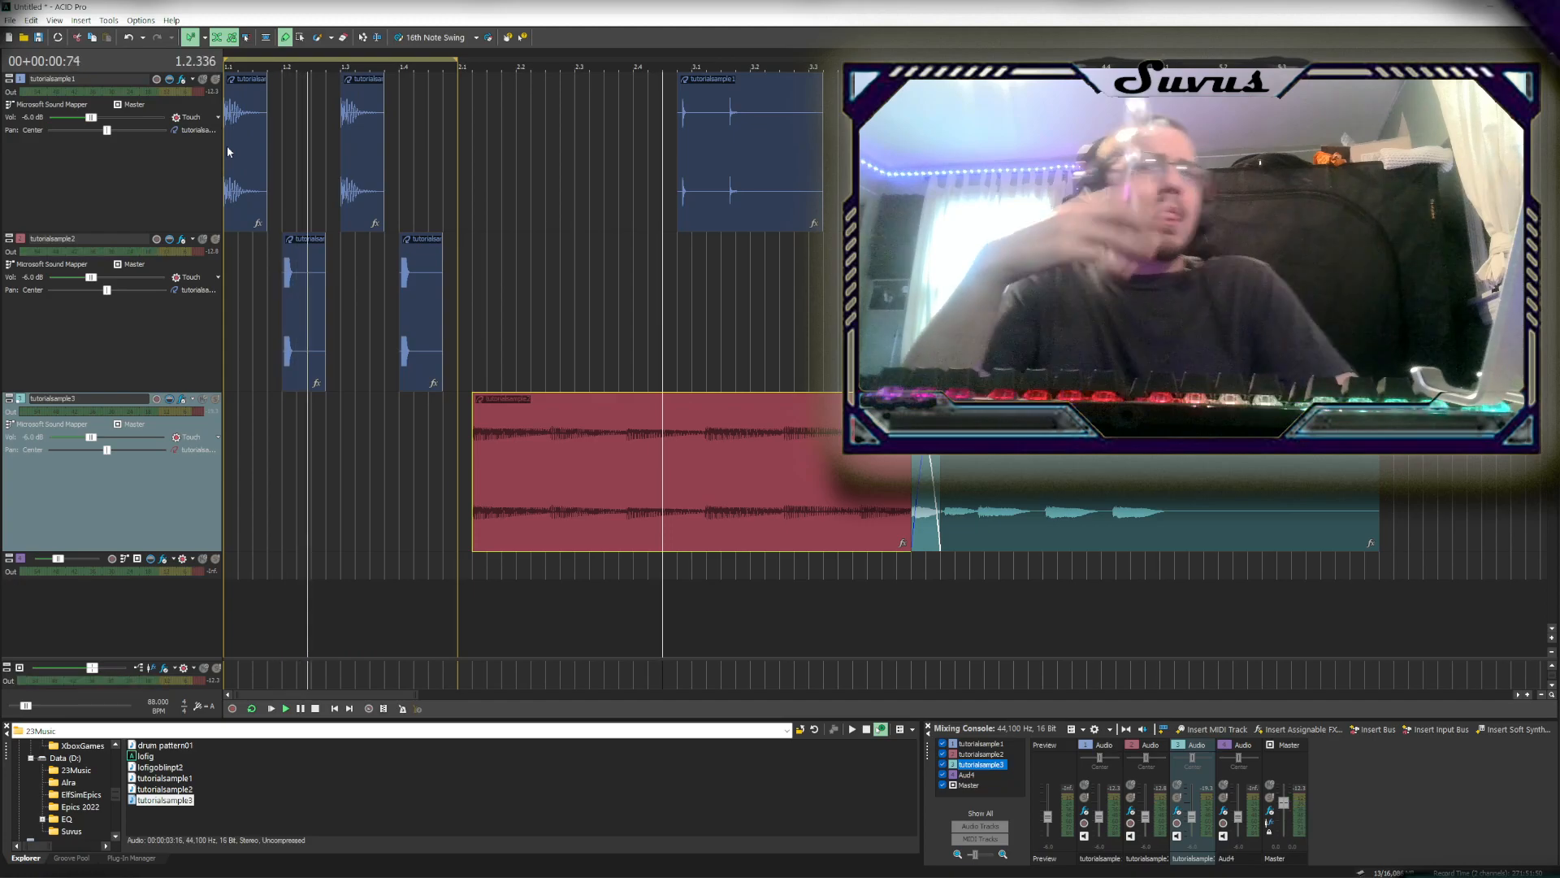
double_click(158, 704)
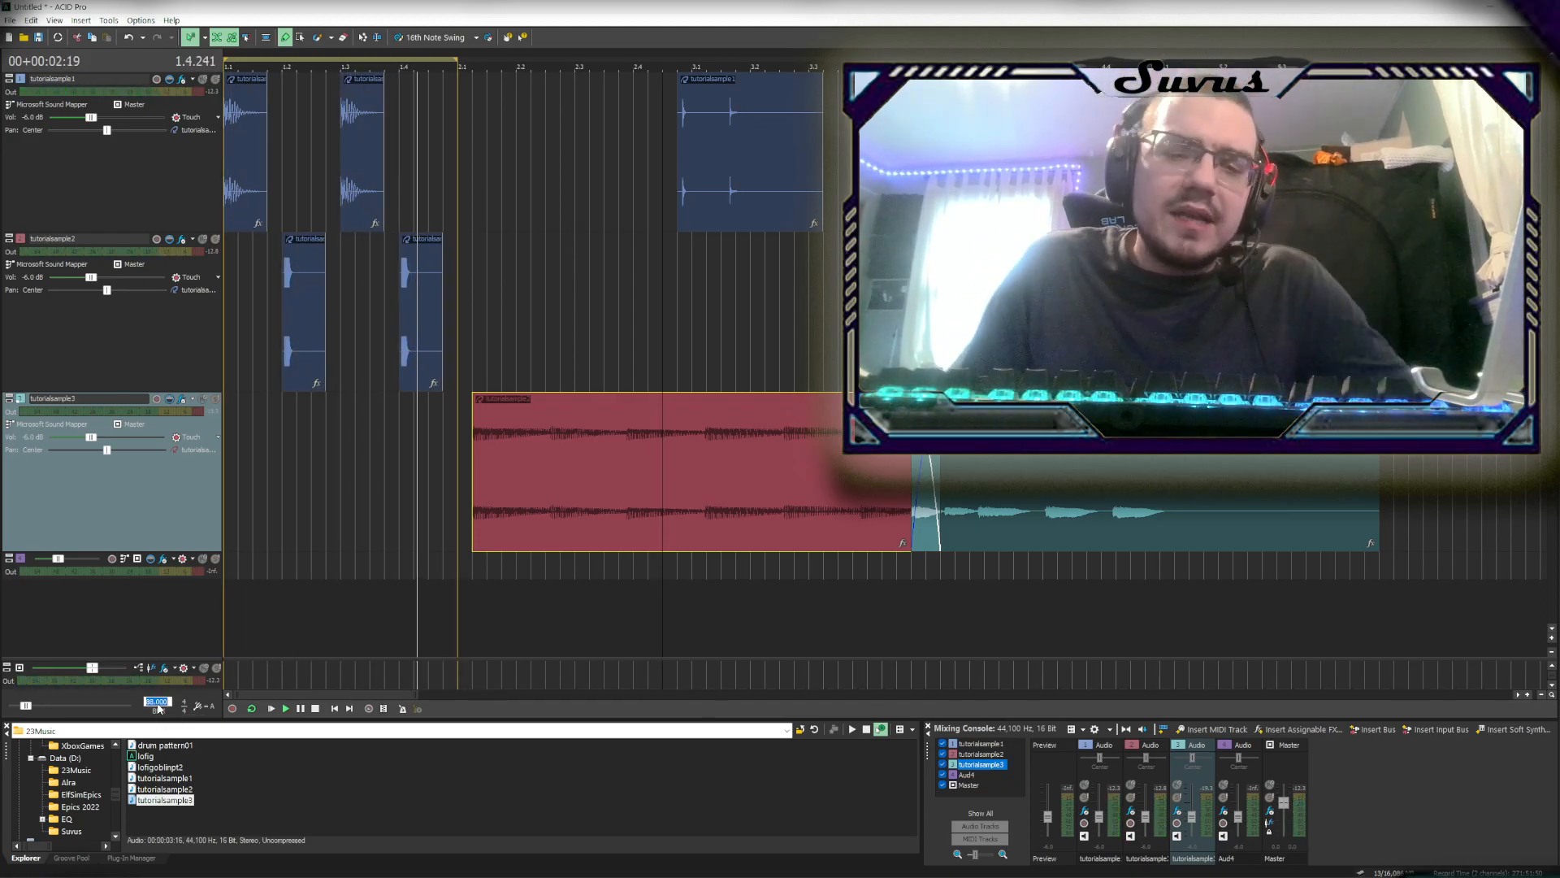
type("94")
key("Return")
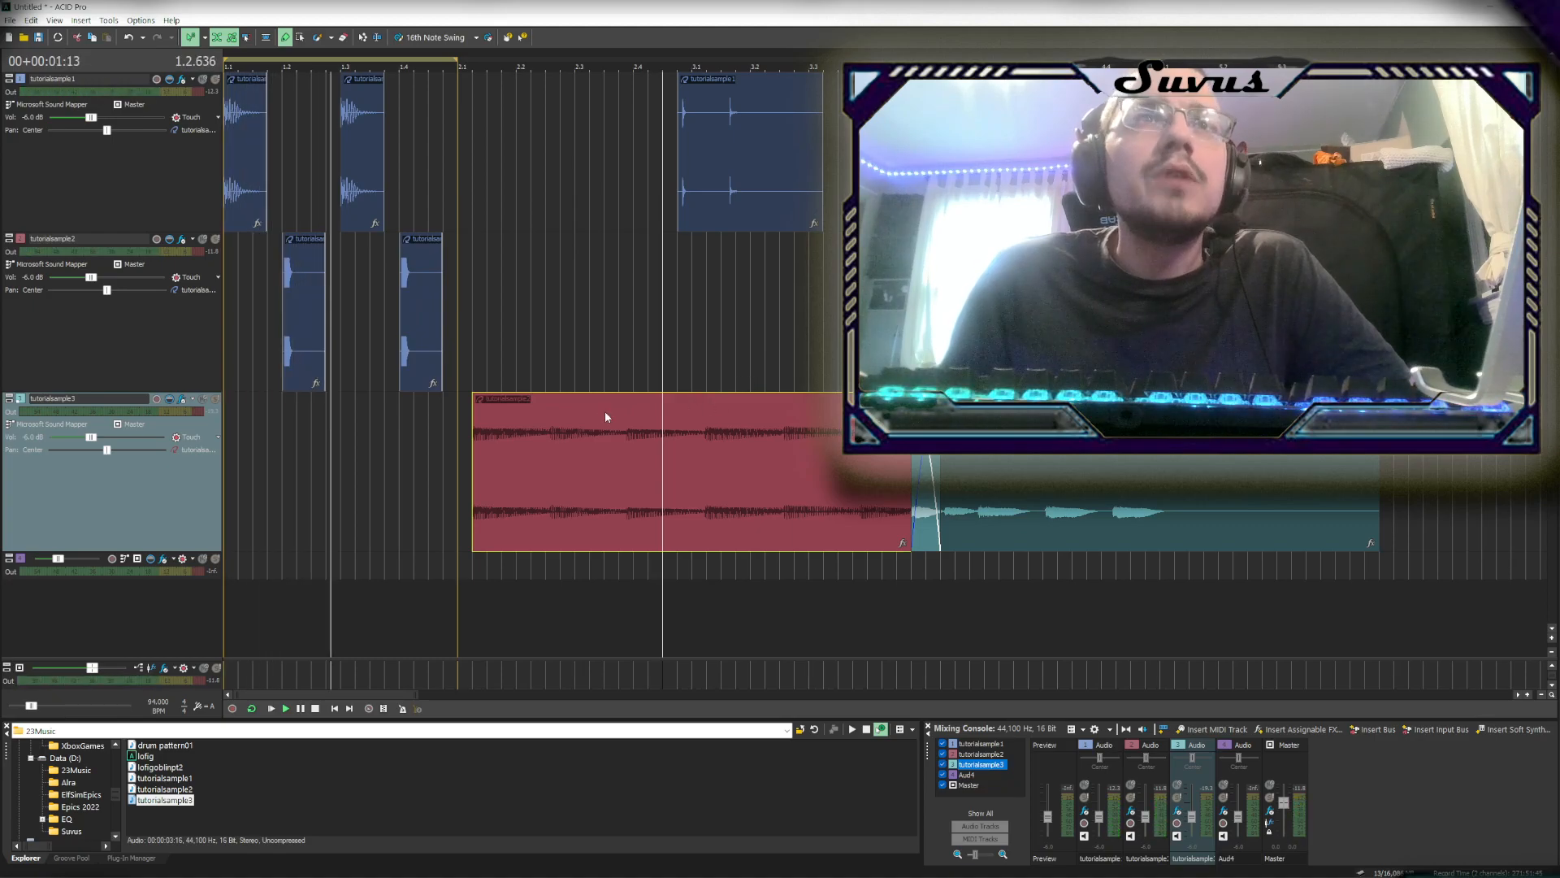
Insert another audio track, make it taller and place it directly below the tutorialsample3 track
right_click(181, 606)
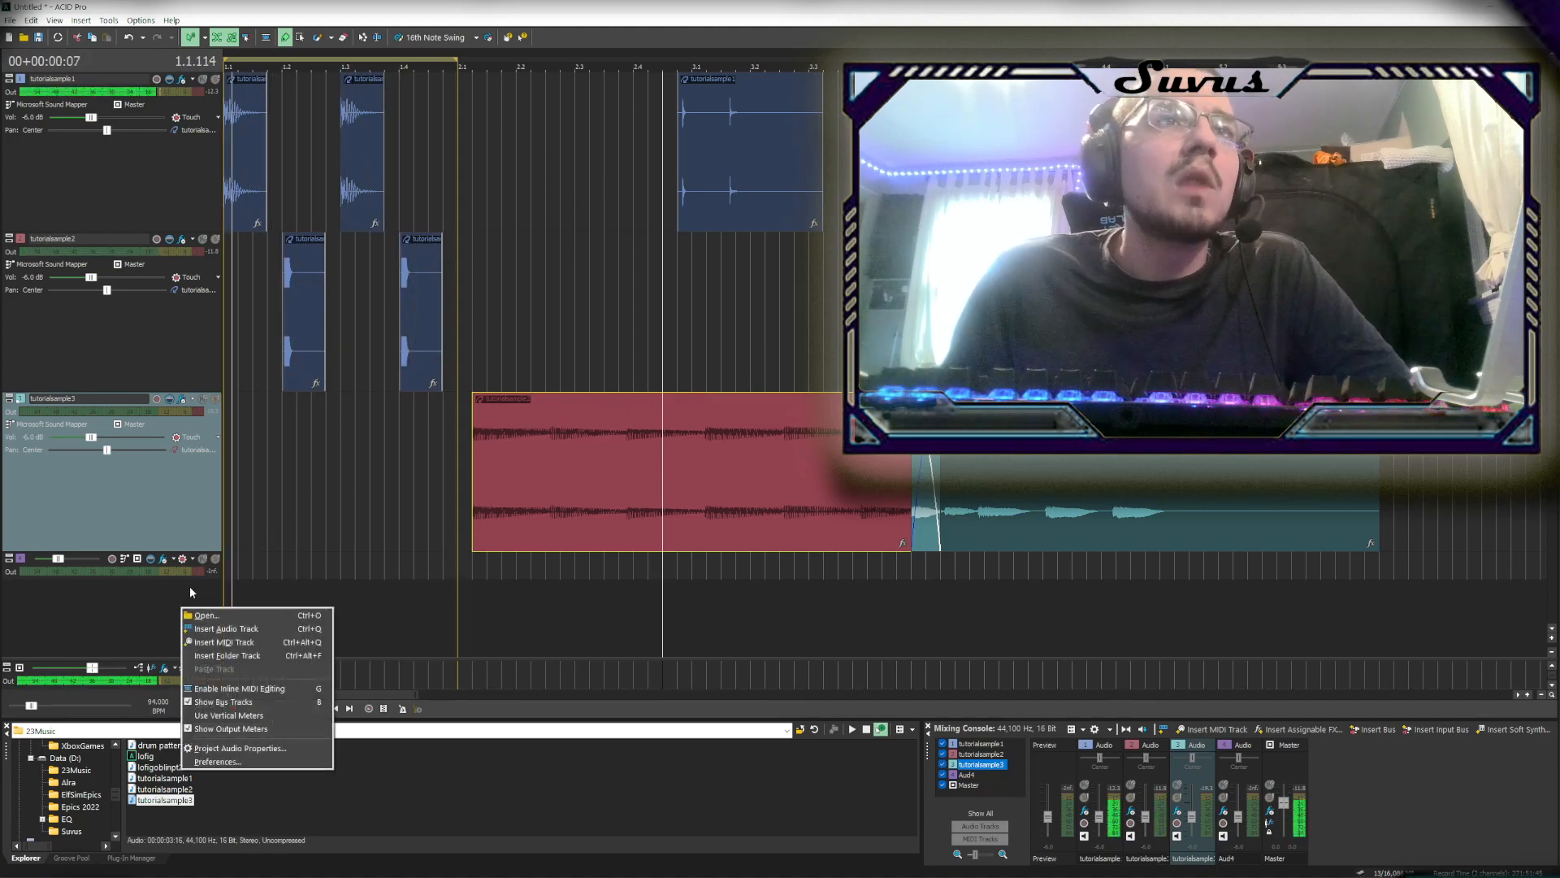
left_click(240, 629)
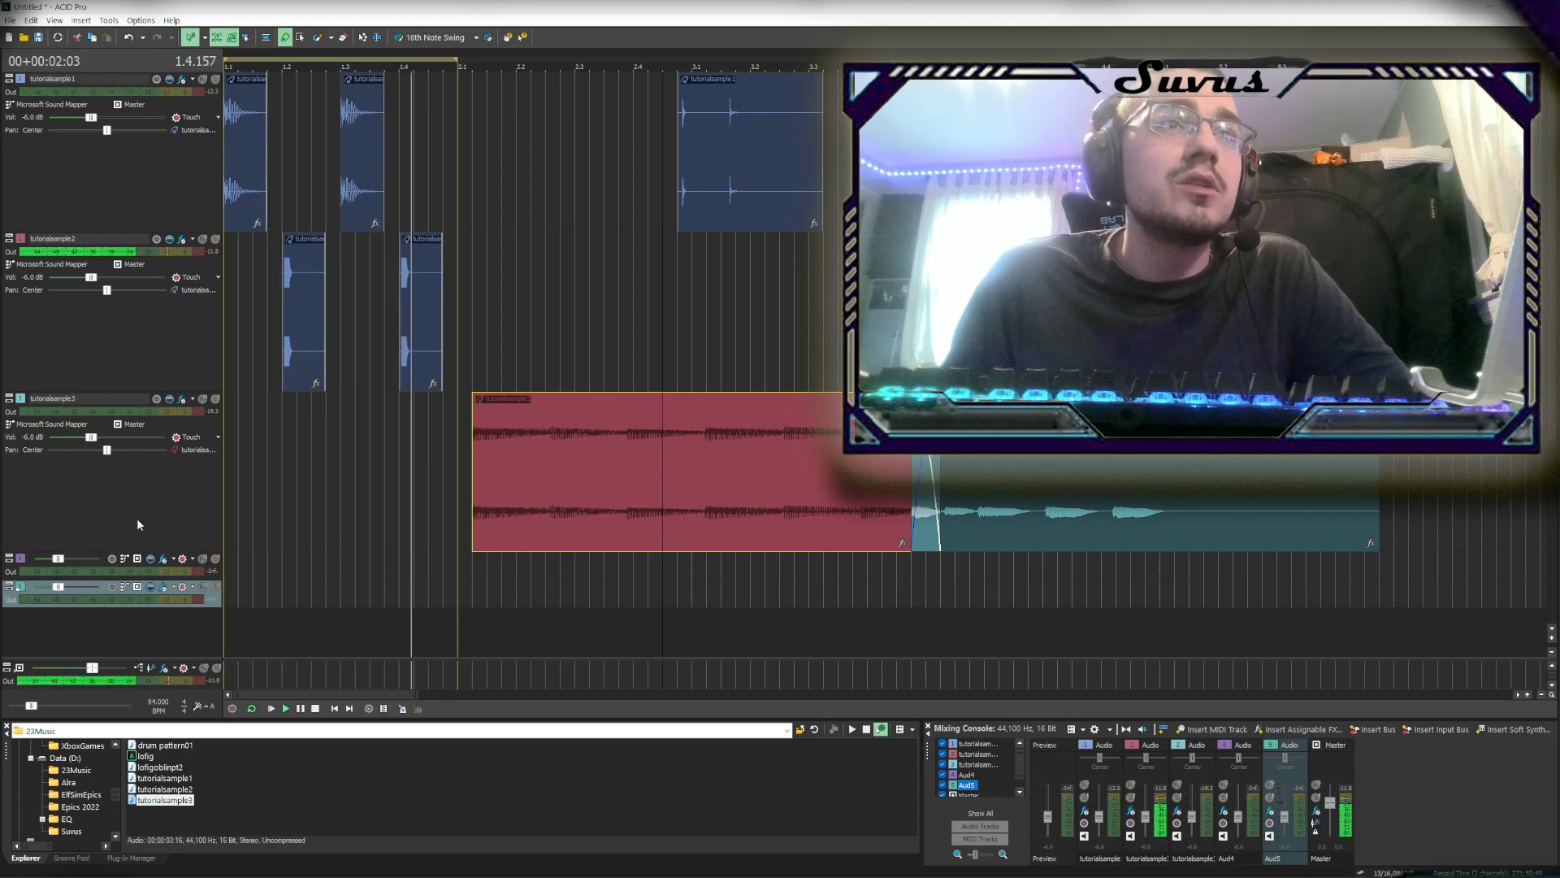
left_click_drag(149, 608, 145, 658)
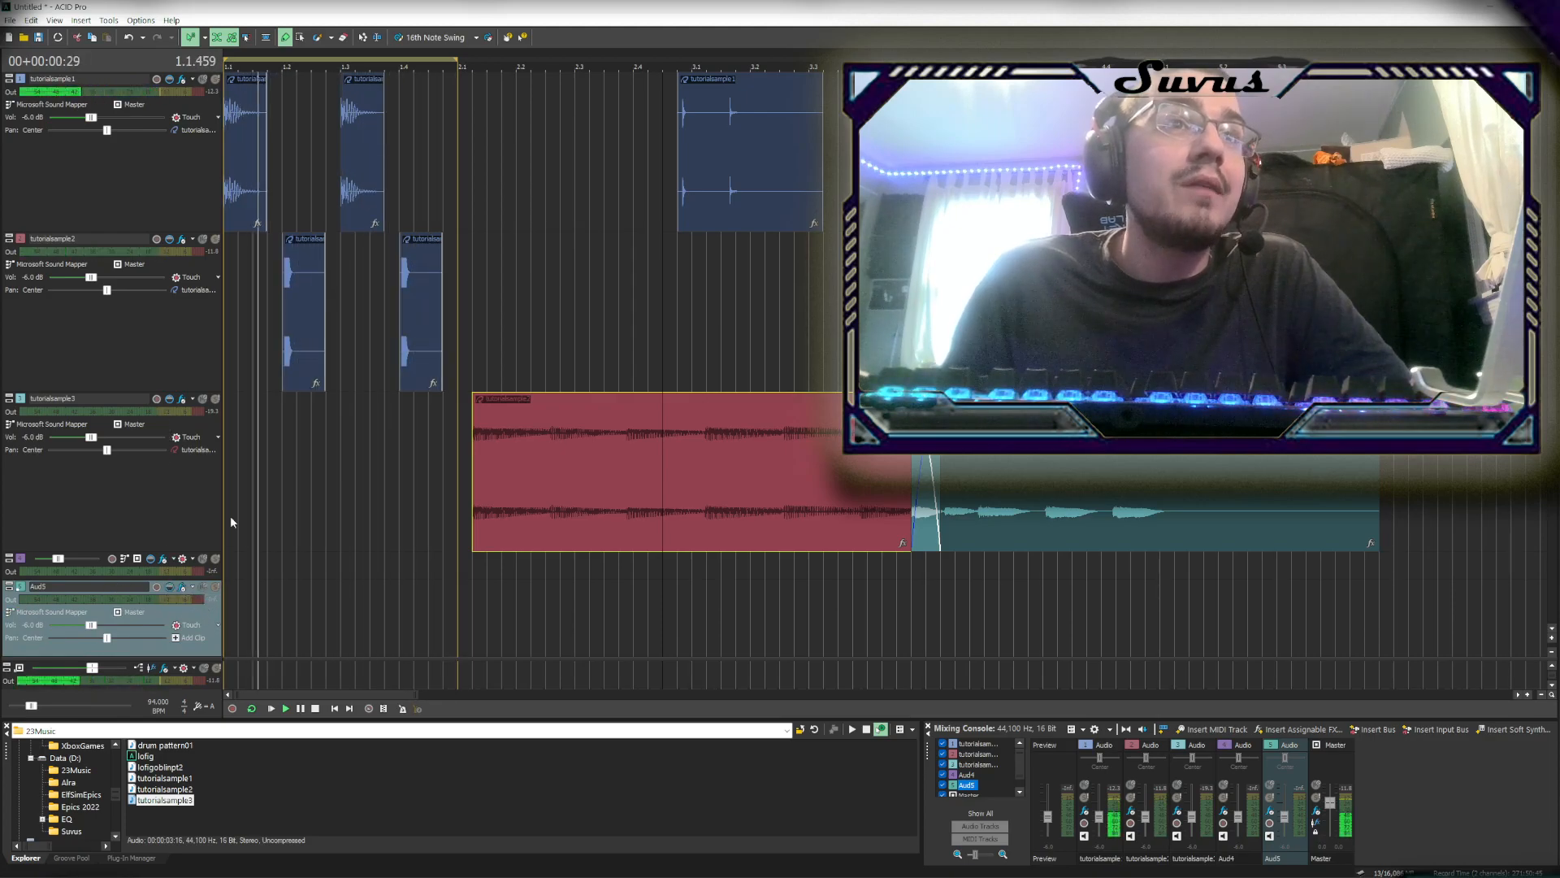
left_click(165, 521)
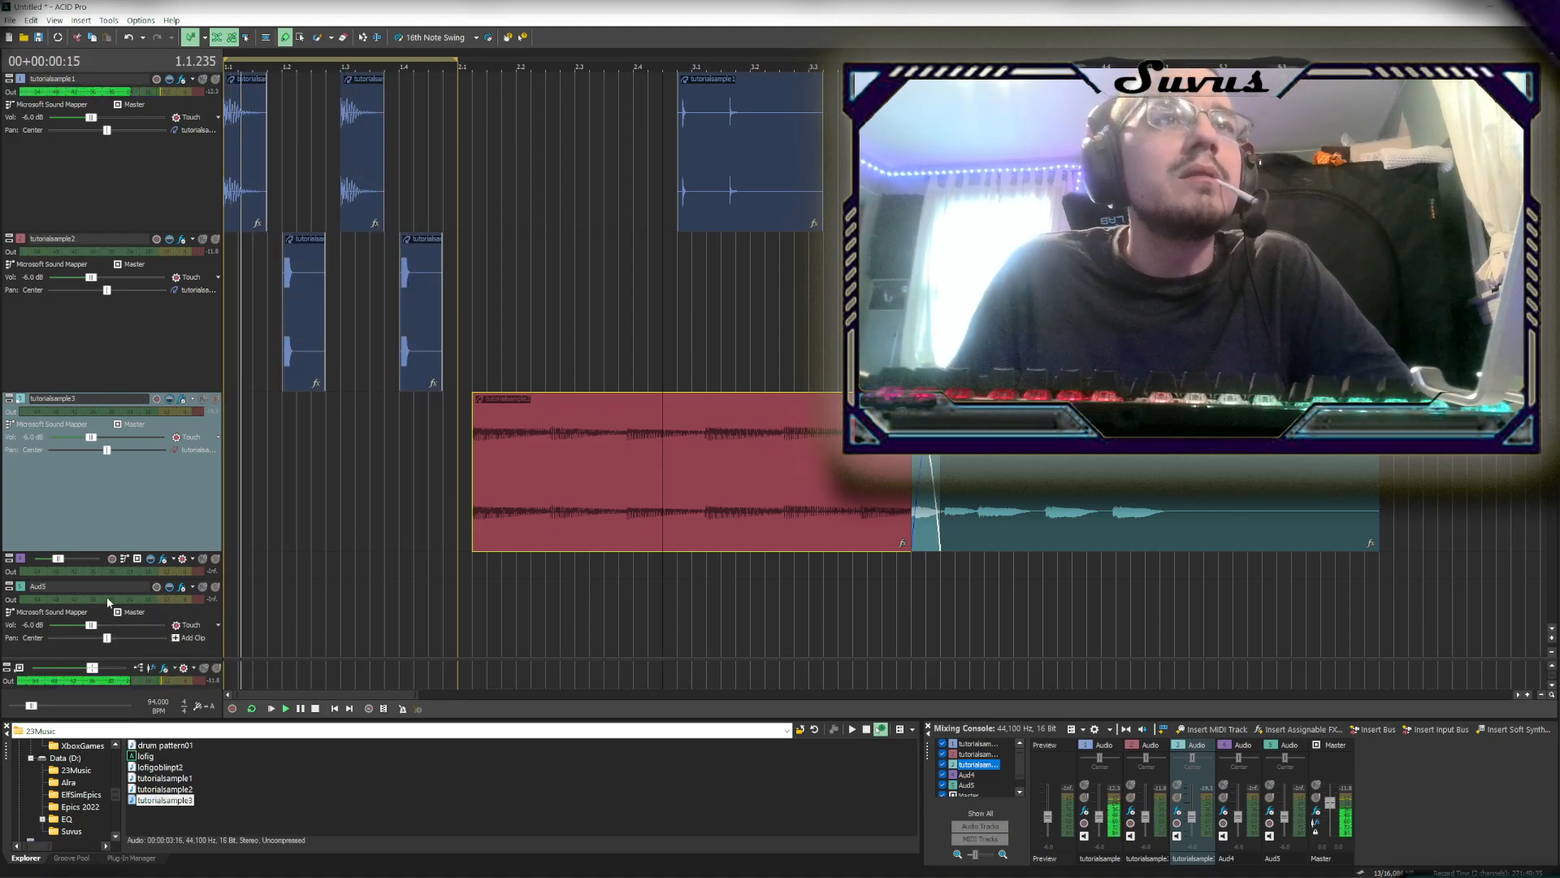
left_click_drag(36, 587, 45, 535)
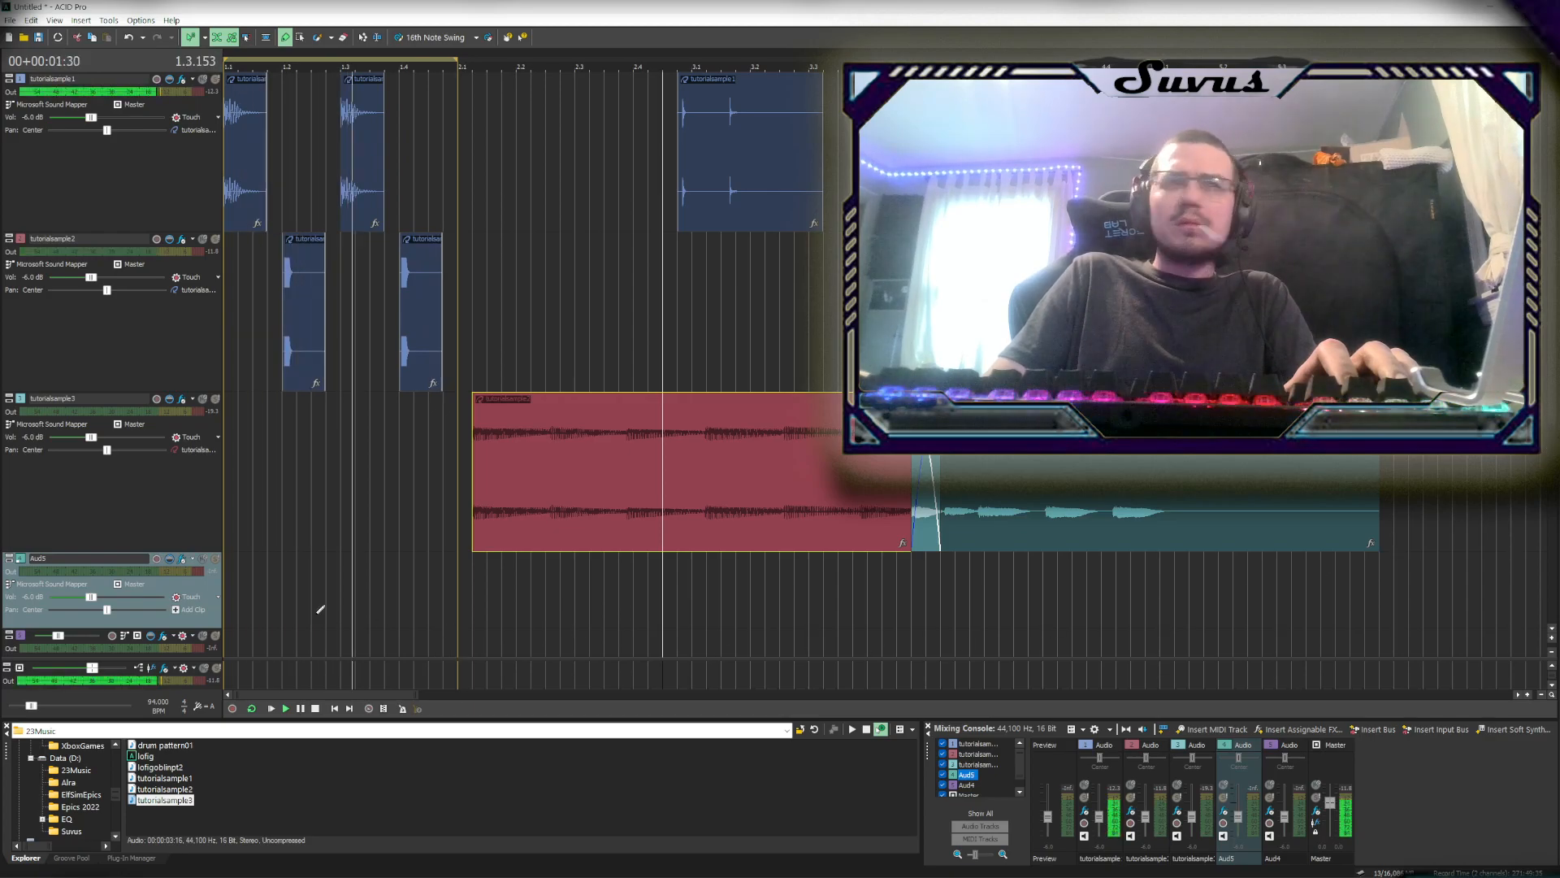
Pan the new Aud5 track slightly to the right
key("Up")
left_click(282, 596)
scroll(281, 595, "down", 3)
scroll(265, 585, "up", 3)
left_click(160, 610)
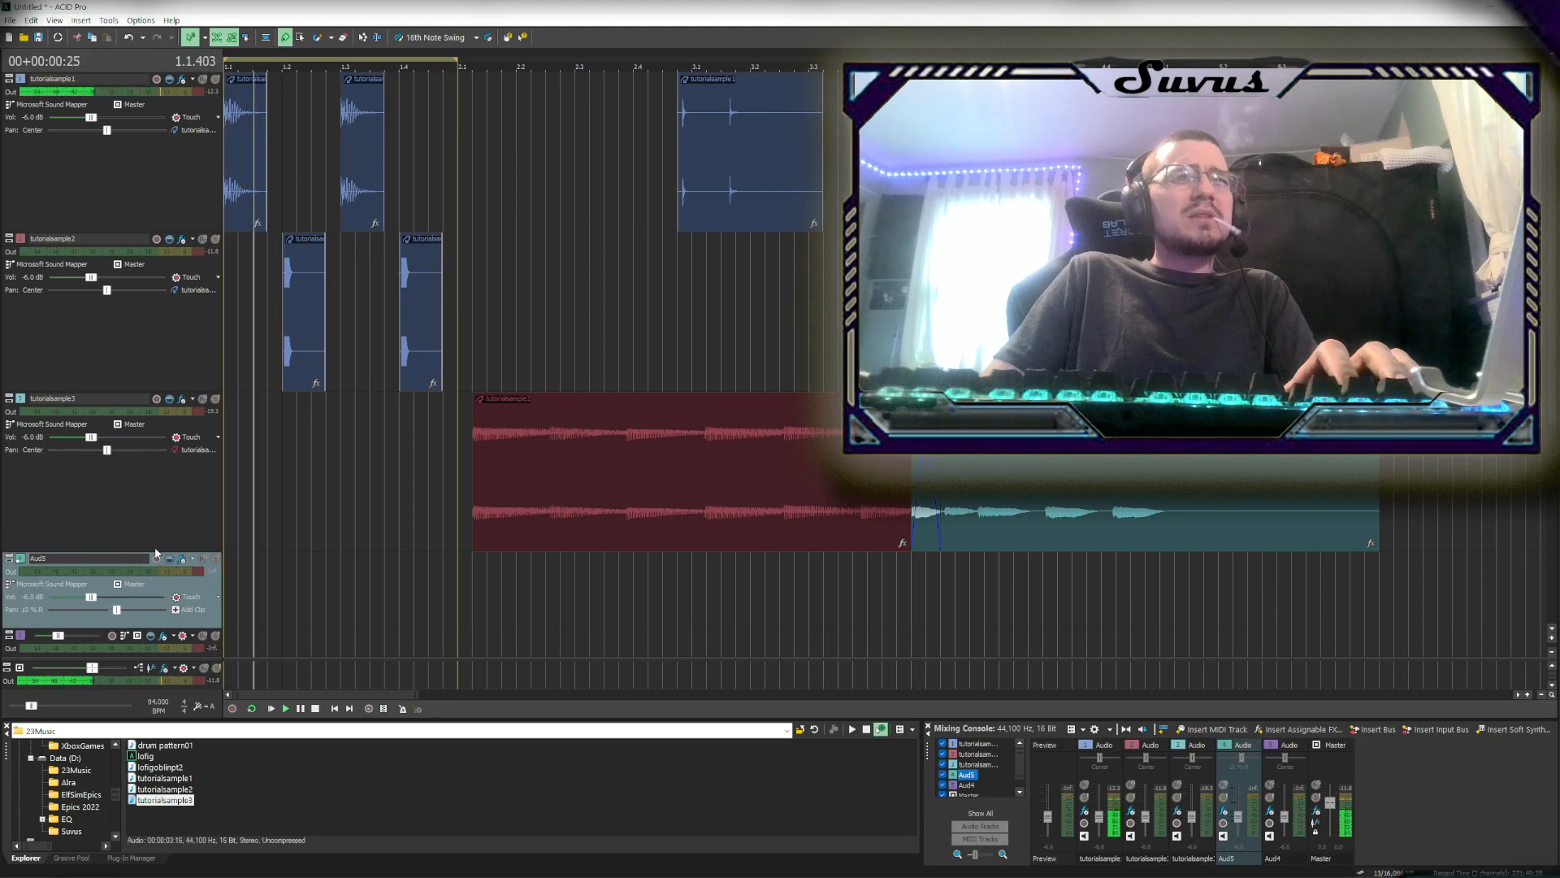
Move the bass and piano events from the tutorialsample3 track down to the lowest empty track
left_click(169, 512)
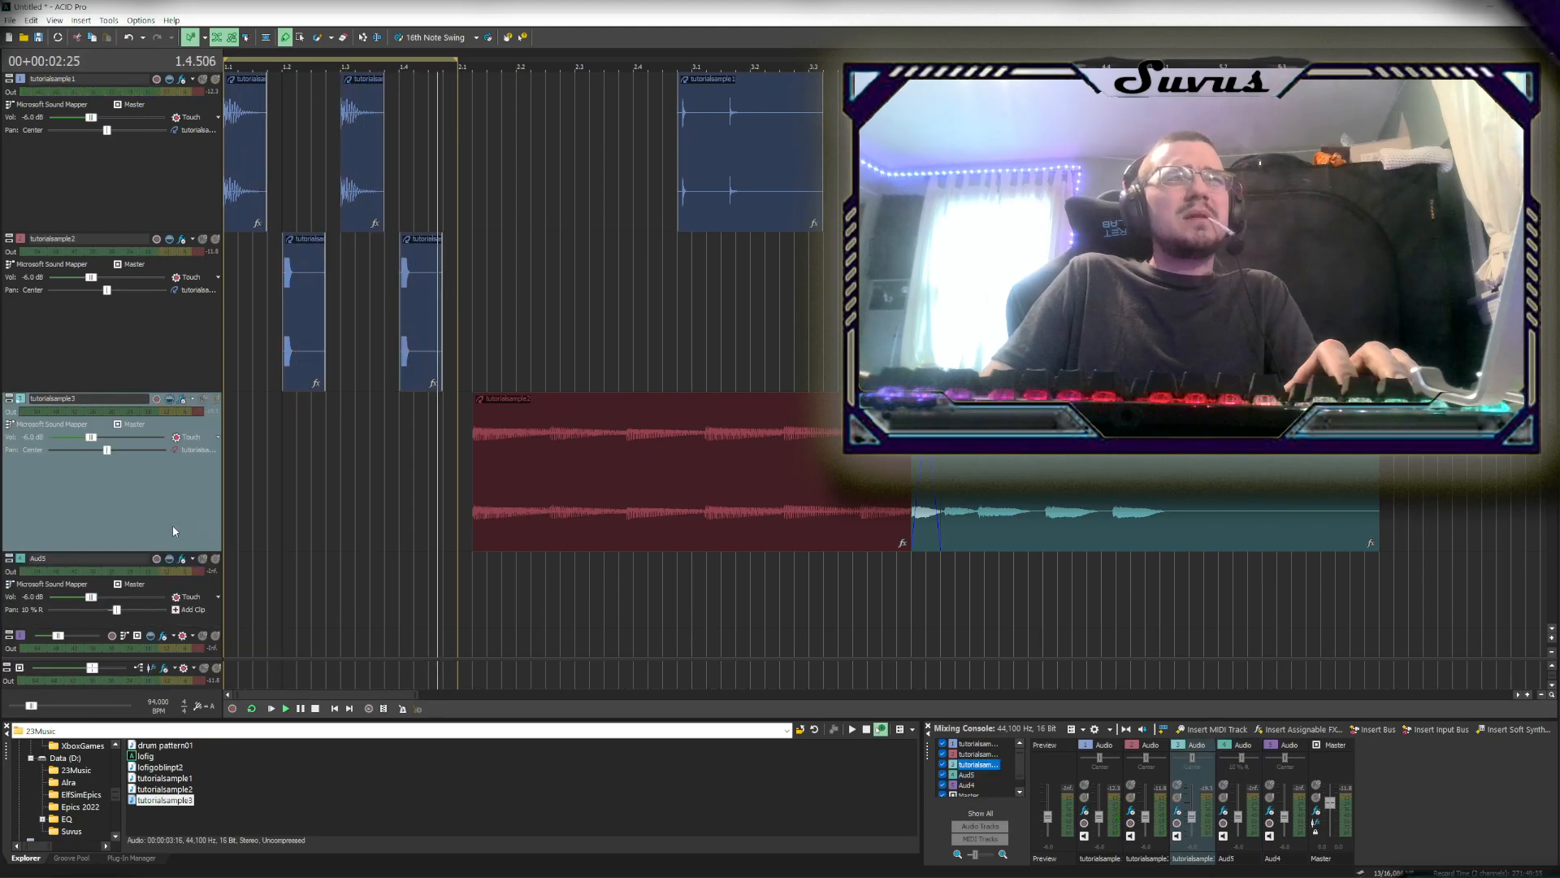
left_click_drag(606, 533, 622, 654)
left_click_drag(971, 513, 1015, 642)
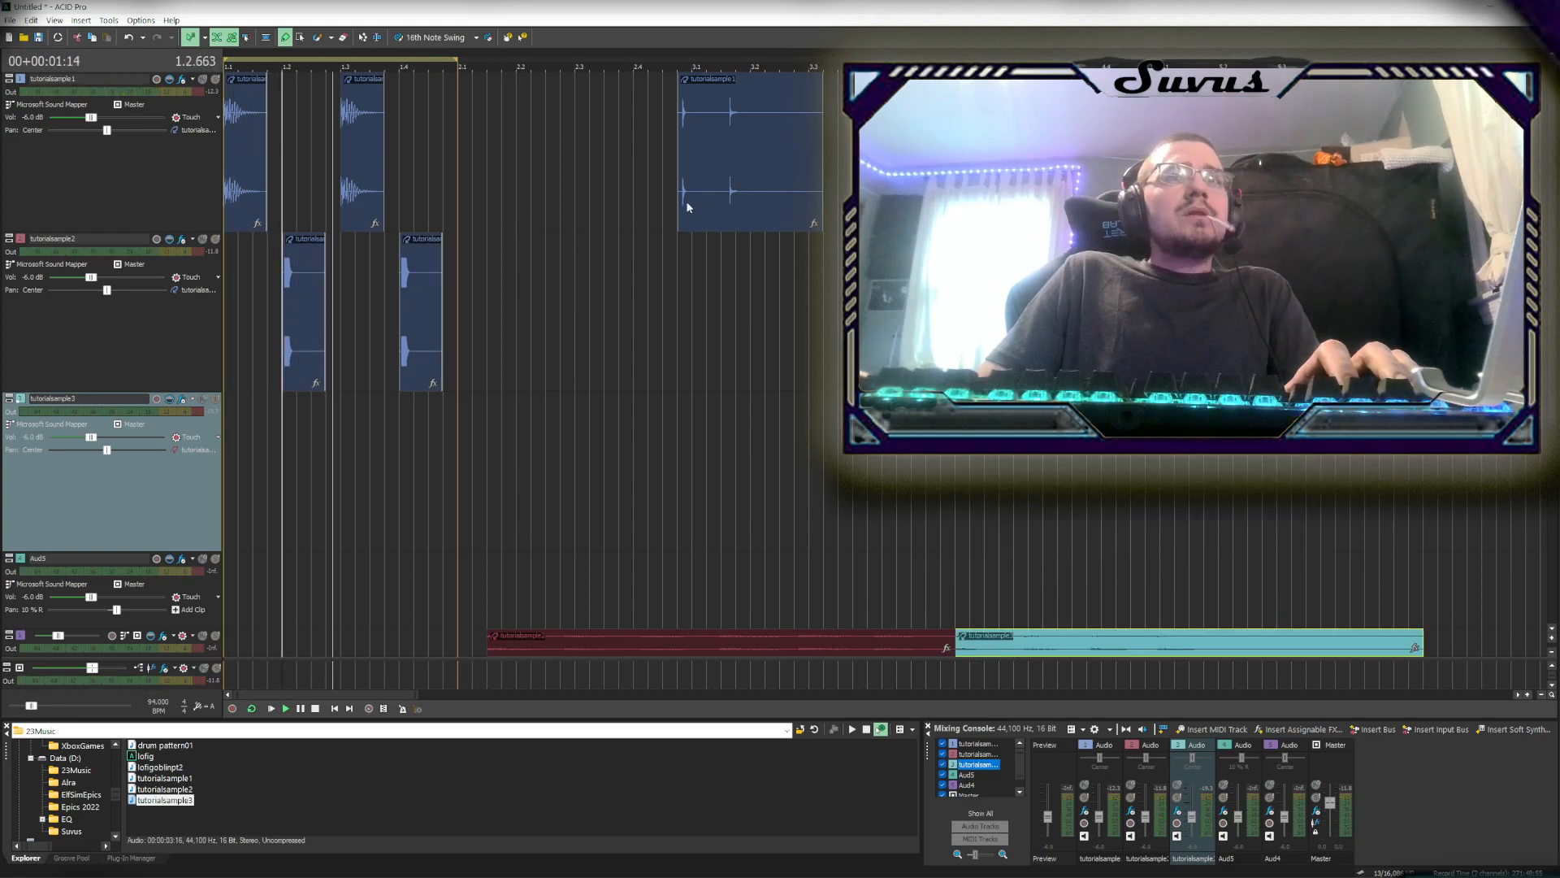
Split the remaining drum event on the tutorialsample1 track between its two hits and after the second one
left_click(735, 199)
left_click(707, 188)
scroll(736, 211, "up", 3)
scroll(785, 159, "up", 2)
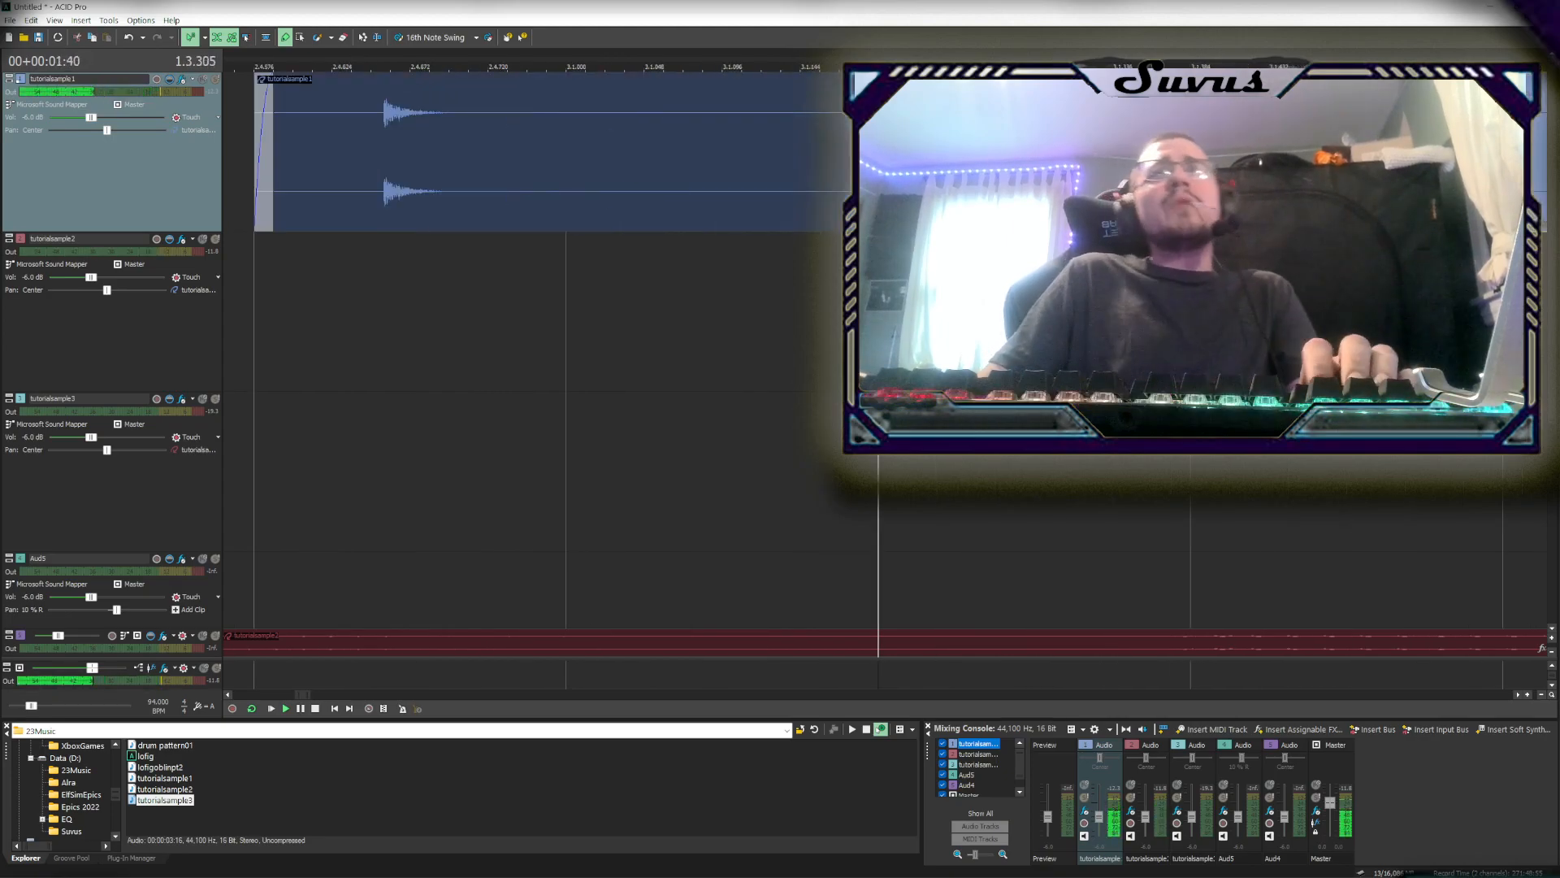
left_click(780, 156)
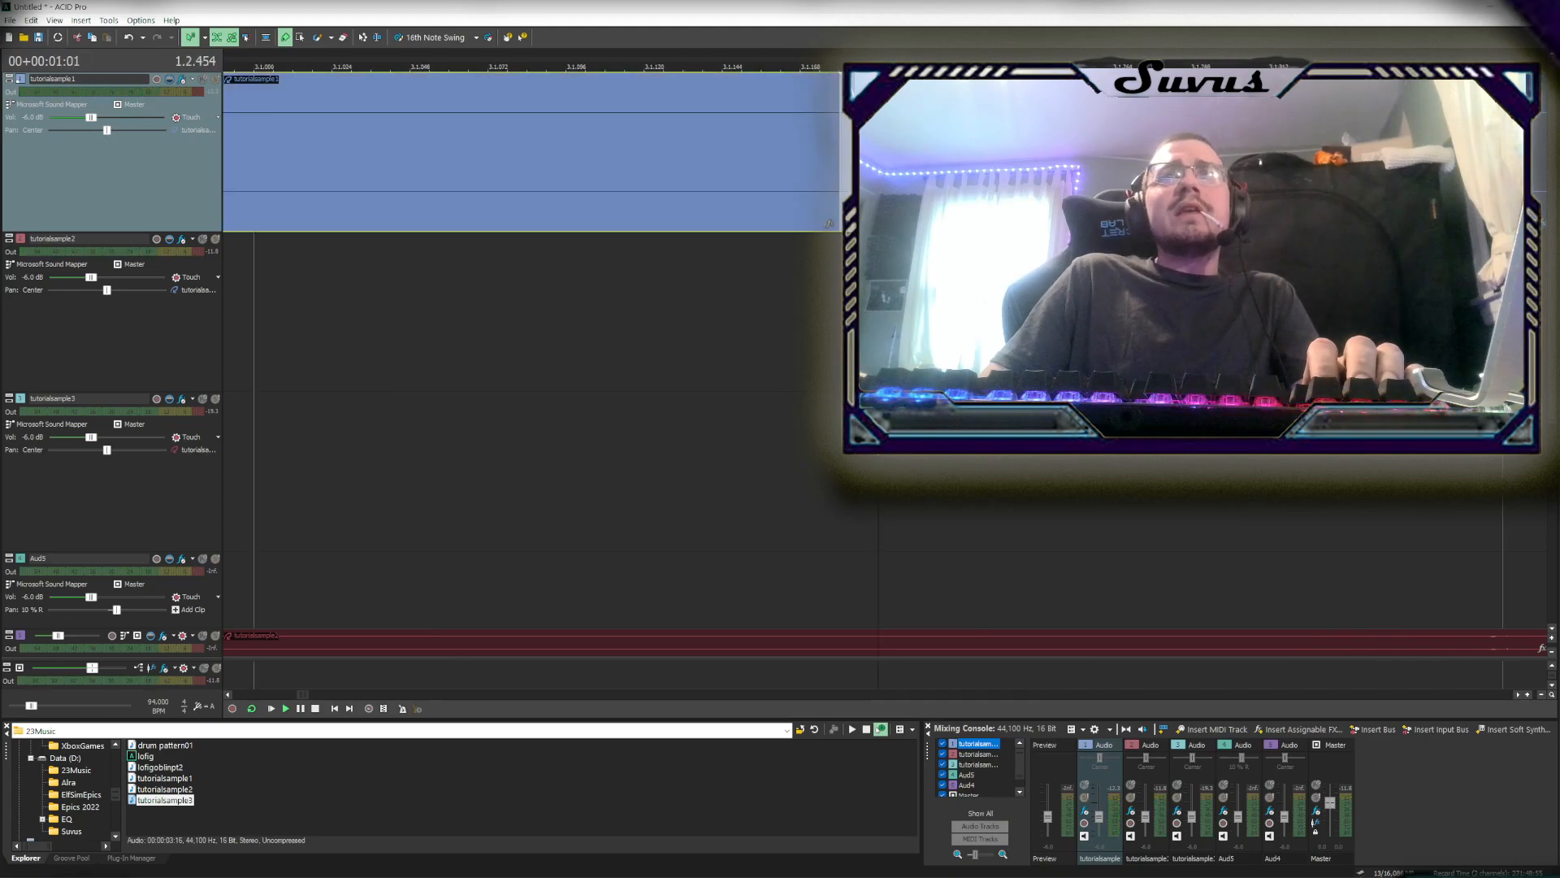
left_click(959, 155)
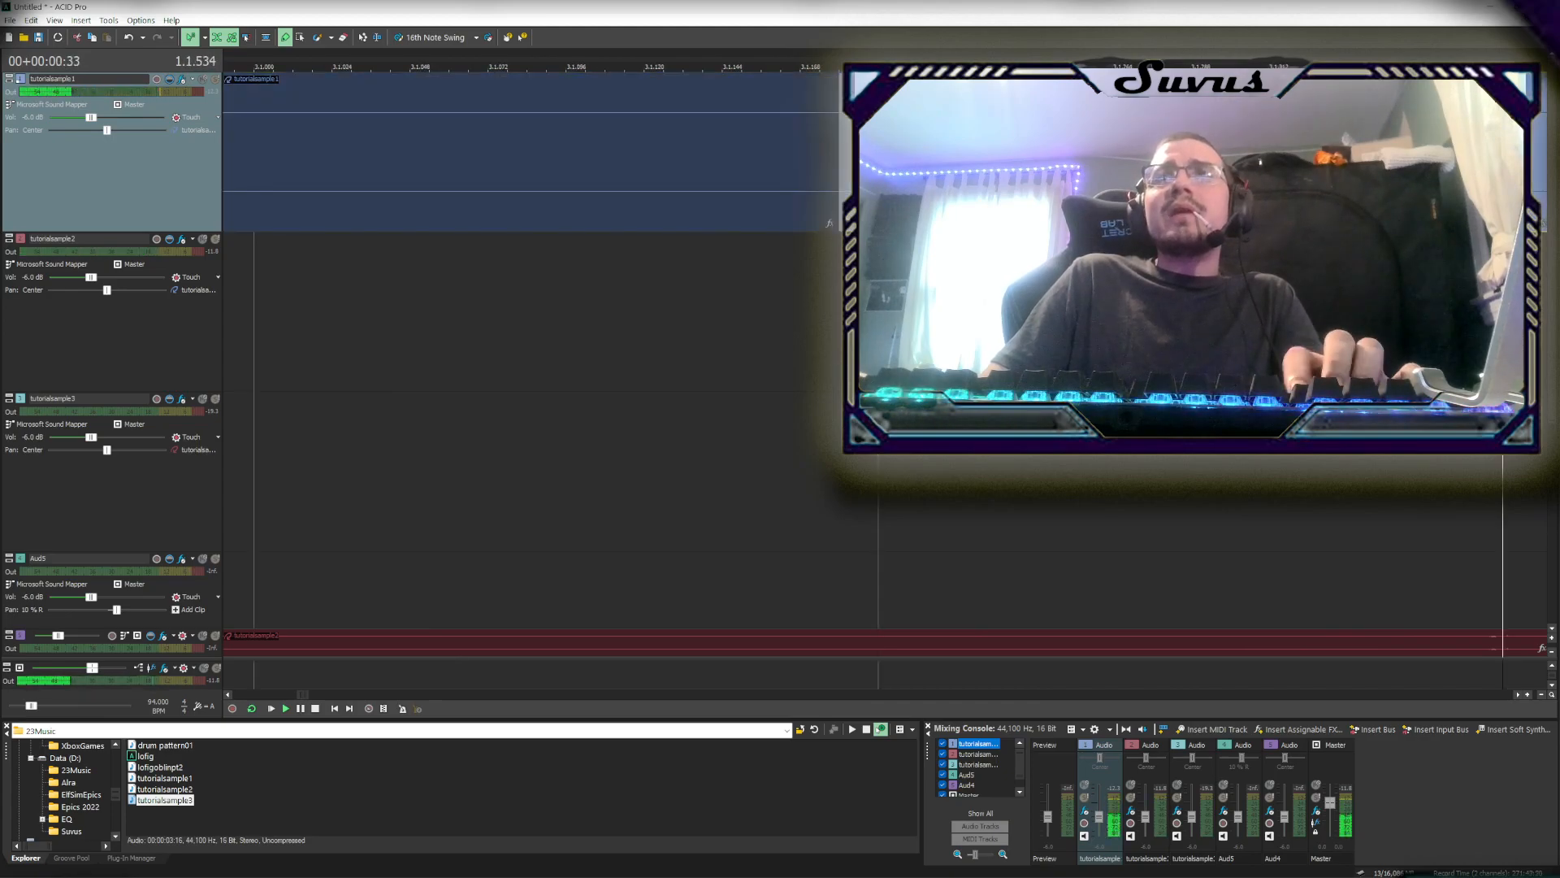
scroll(884, 349, "down", 3)
key("Right")
key("s")
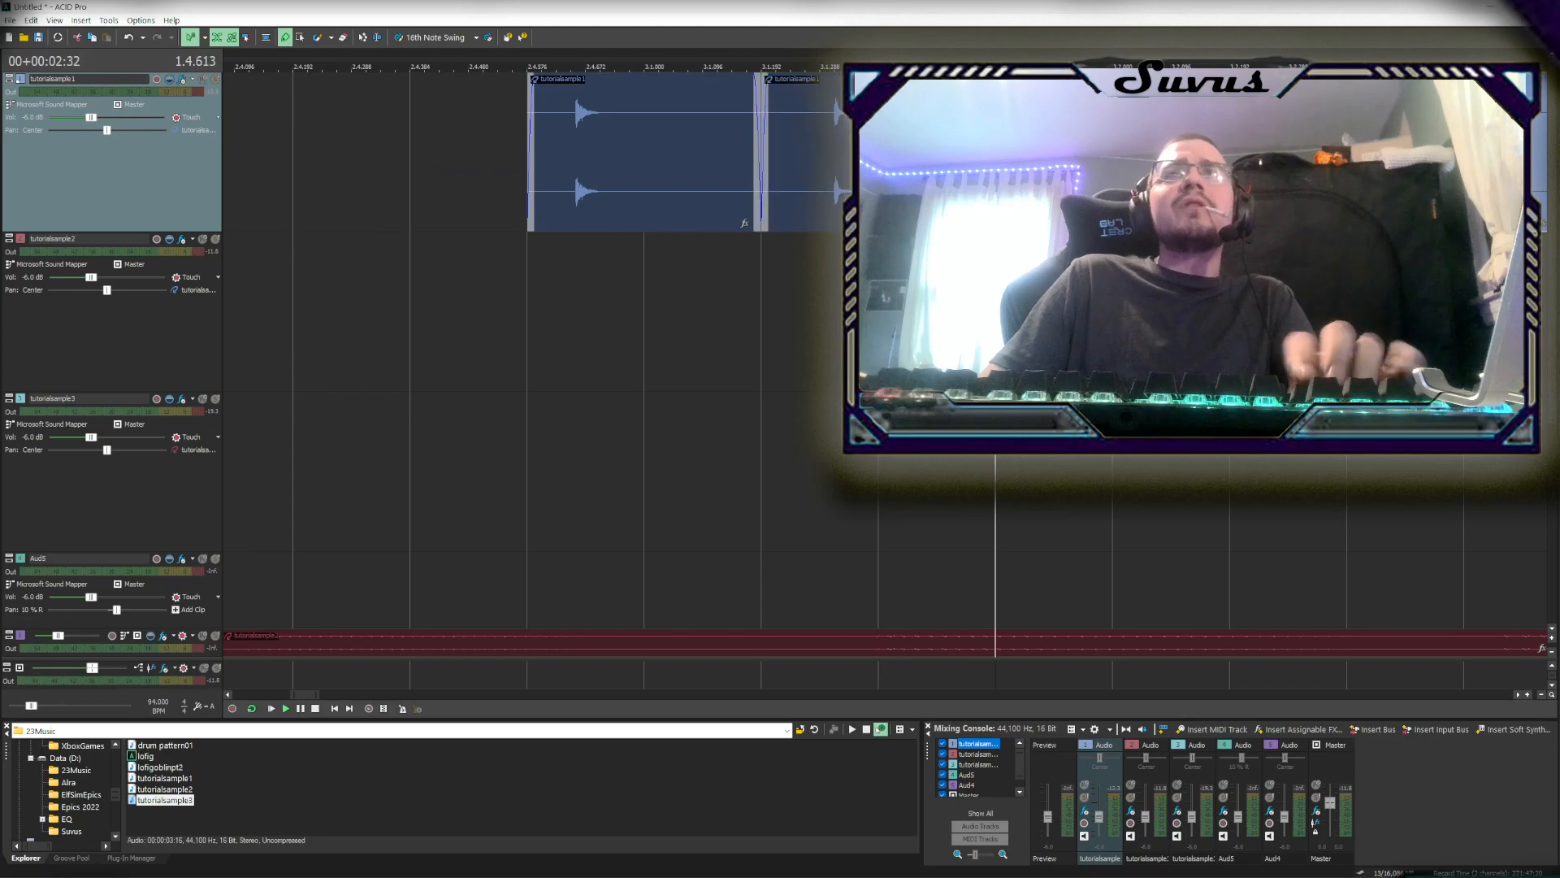
Move the first of the newly split drum hits to the start of the tutorialsample3 track
left_click(881, 163)
left_click(641, 167)
scroll(649, 219, "down", 3)
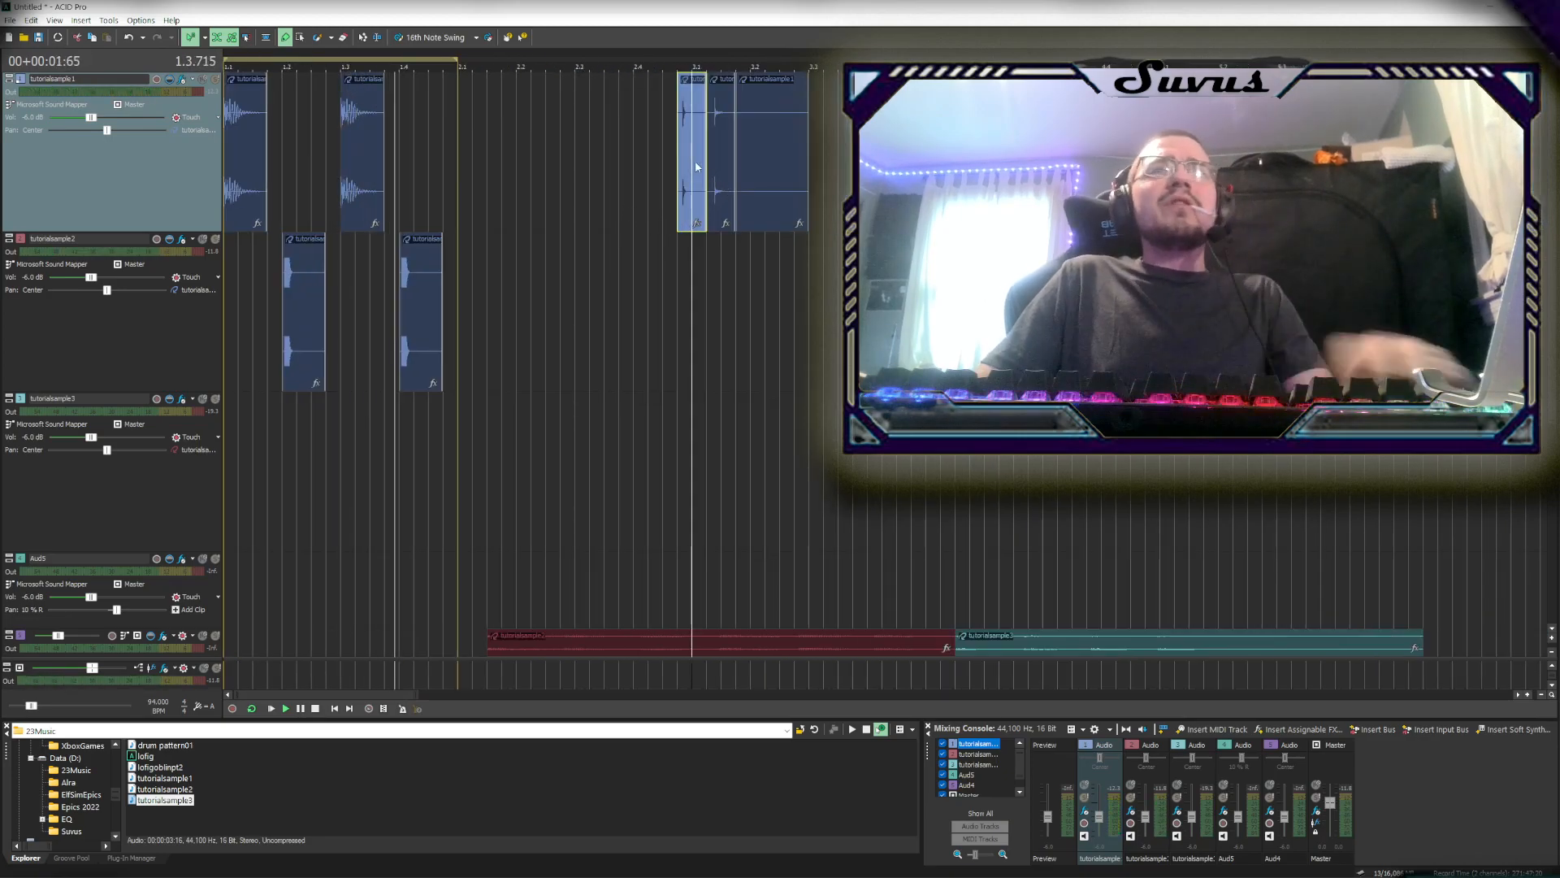
left_click_drag(676, 289, 203, 478)
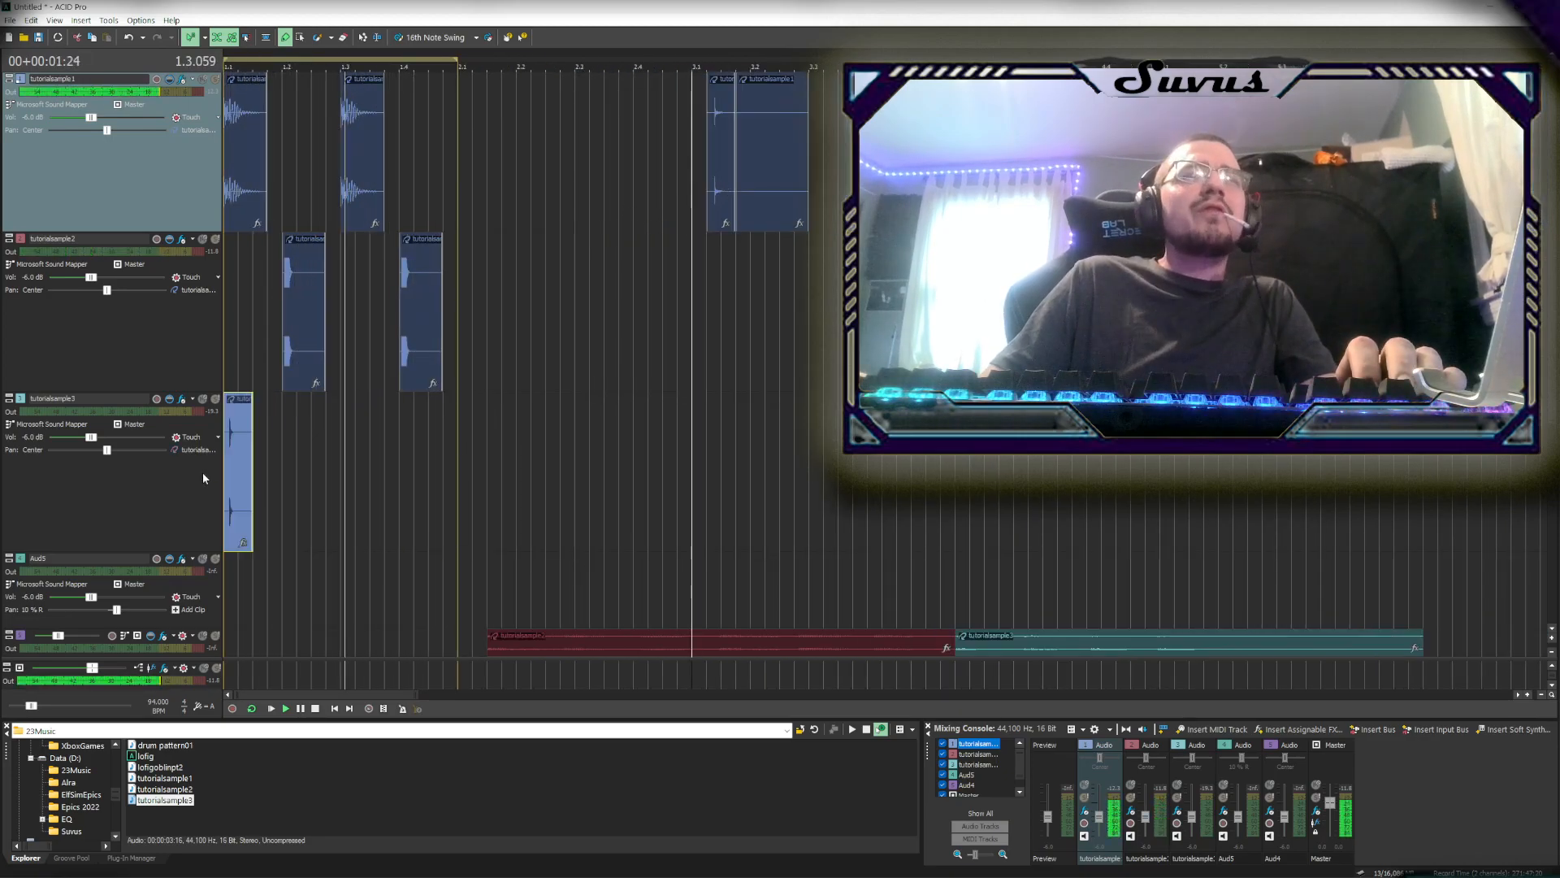
left_click(260, 456)
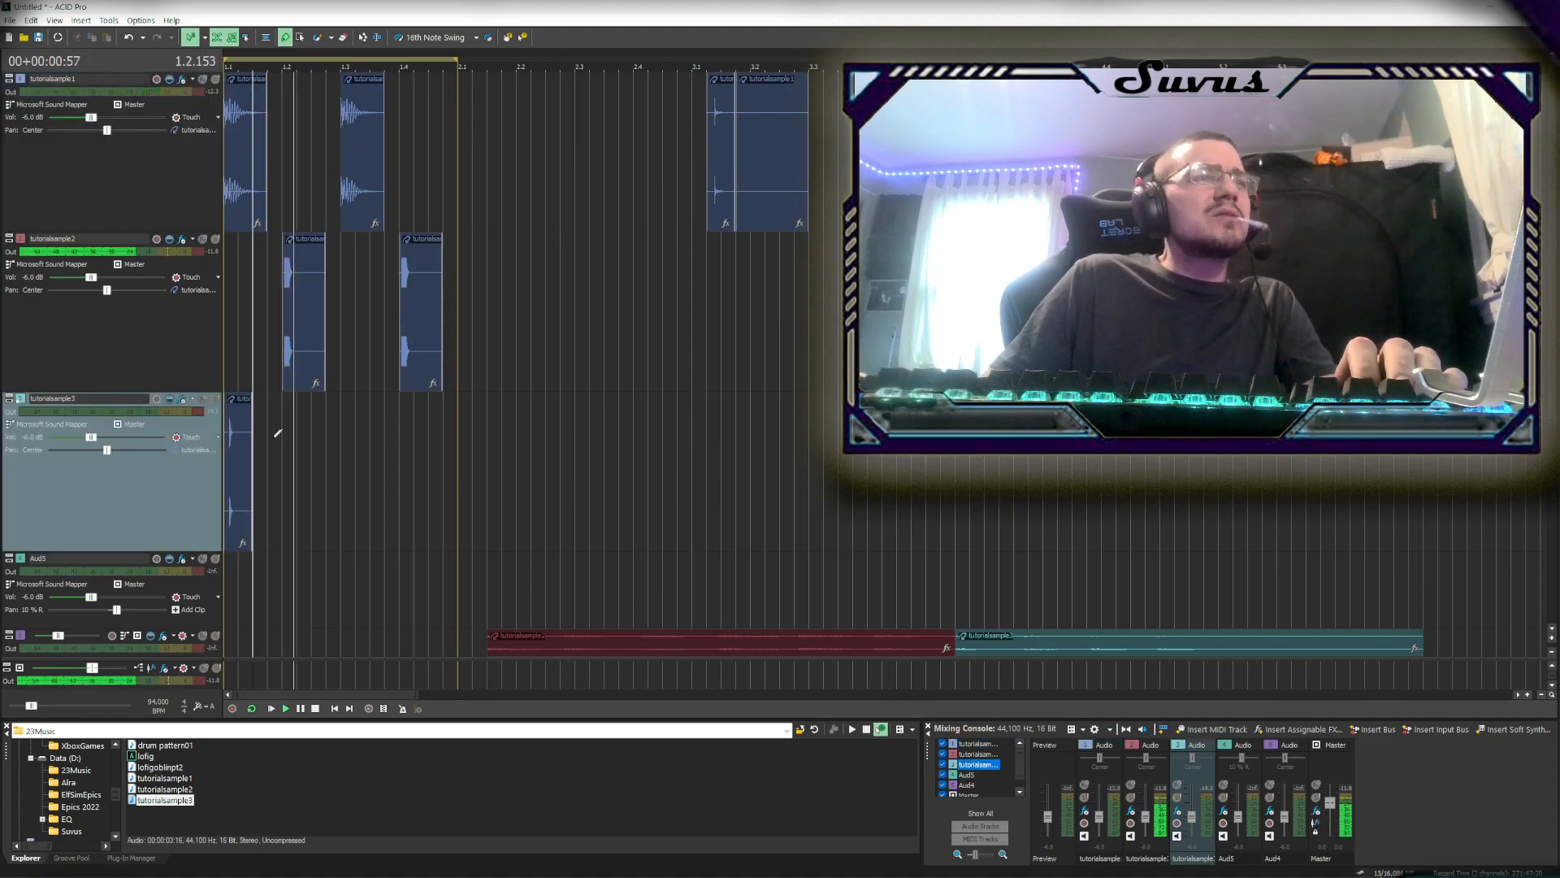
scroll(300, 446, "up", 3)
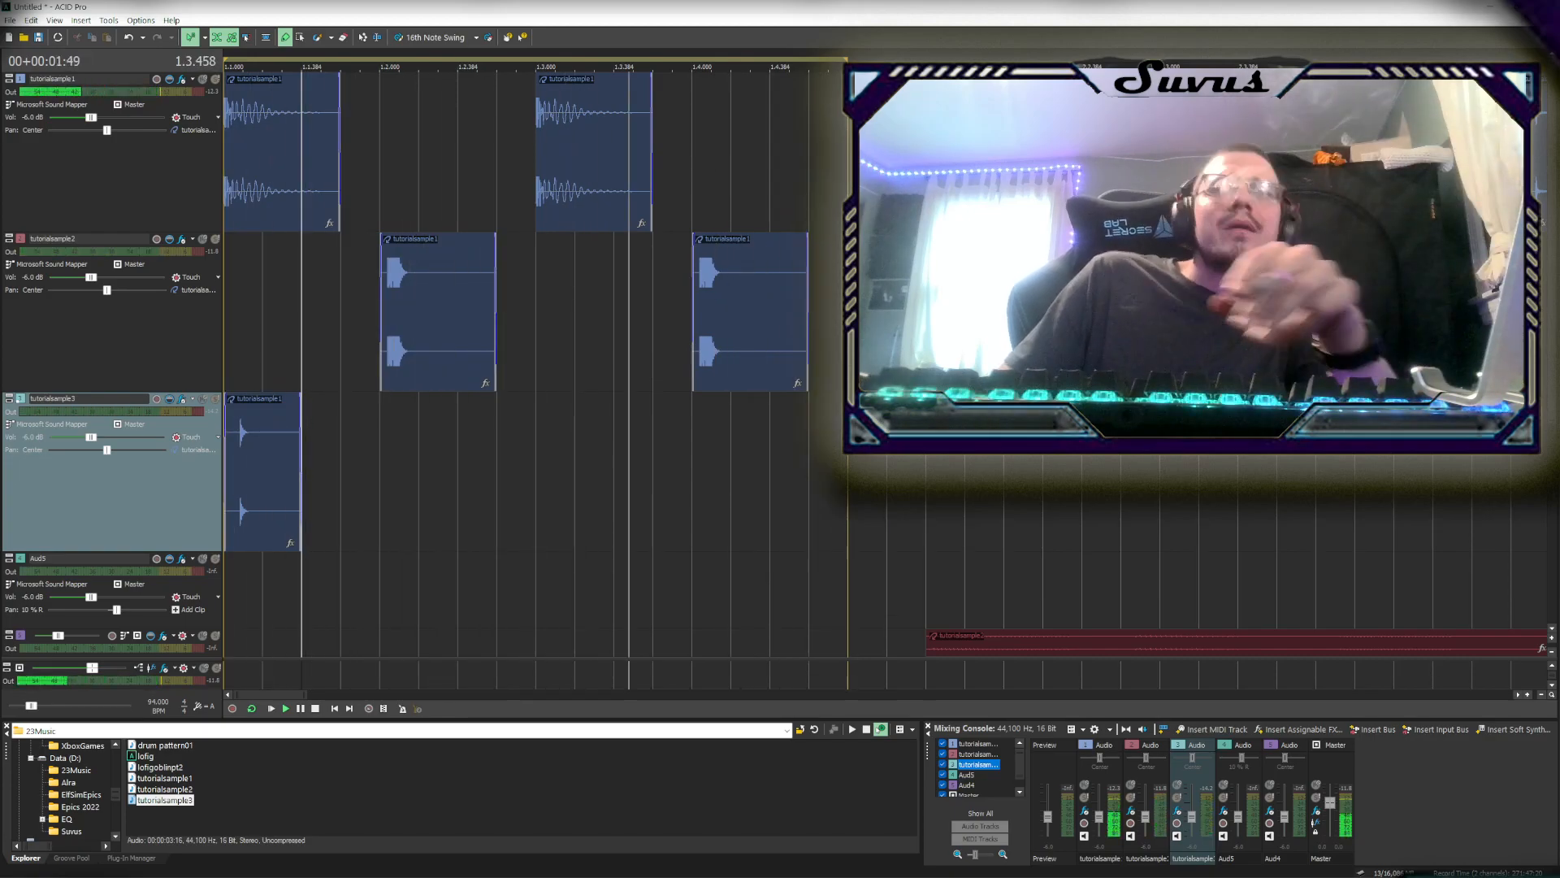
Move the other split hit to beat 1.3 on the tutorialsample3 track and copy the first hit to about 1.2.384
left_click_drag(1538, 175, 546, 470)
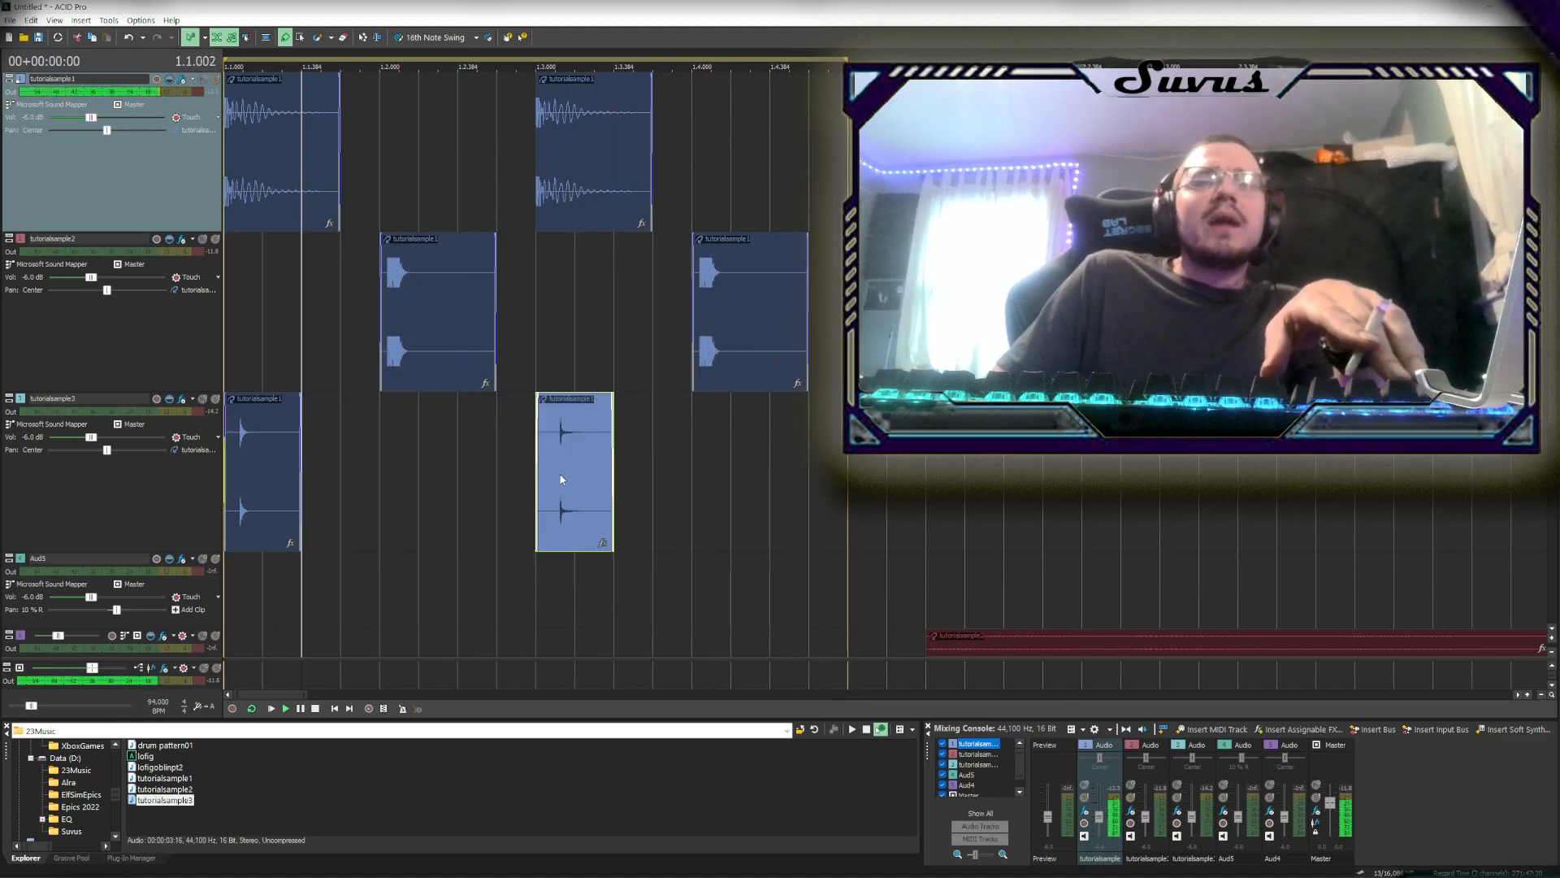
left_click(273, 496)
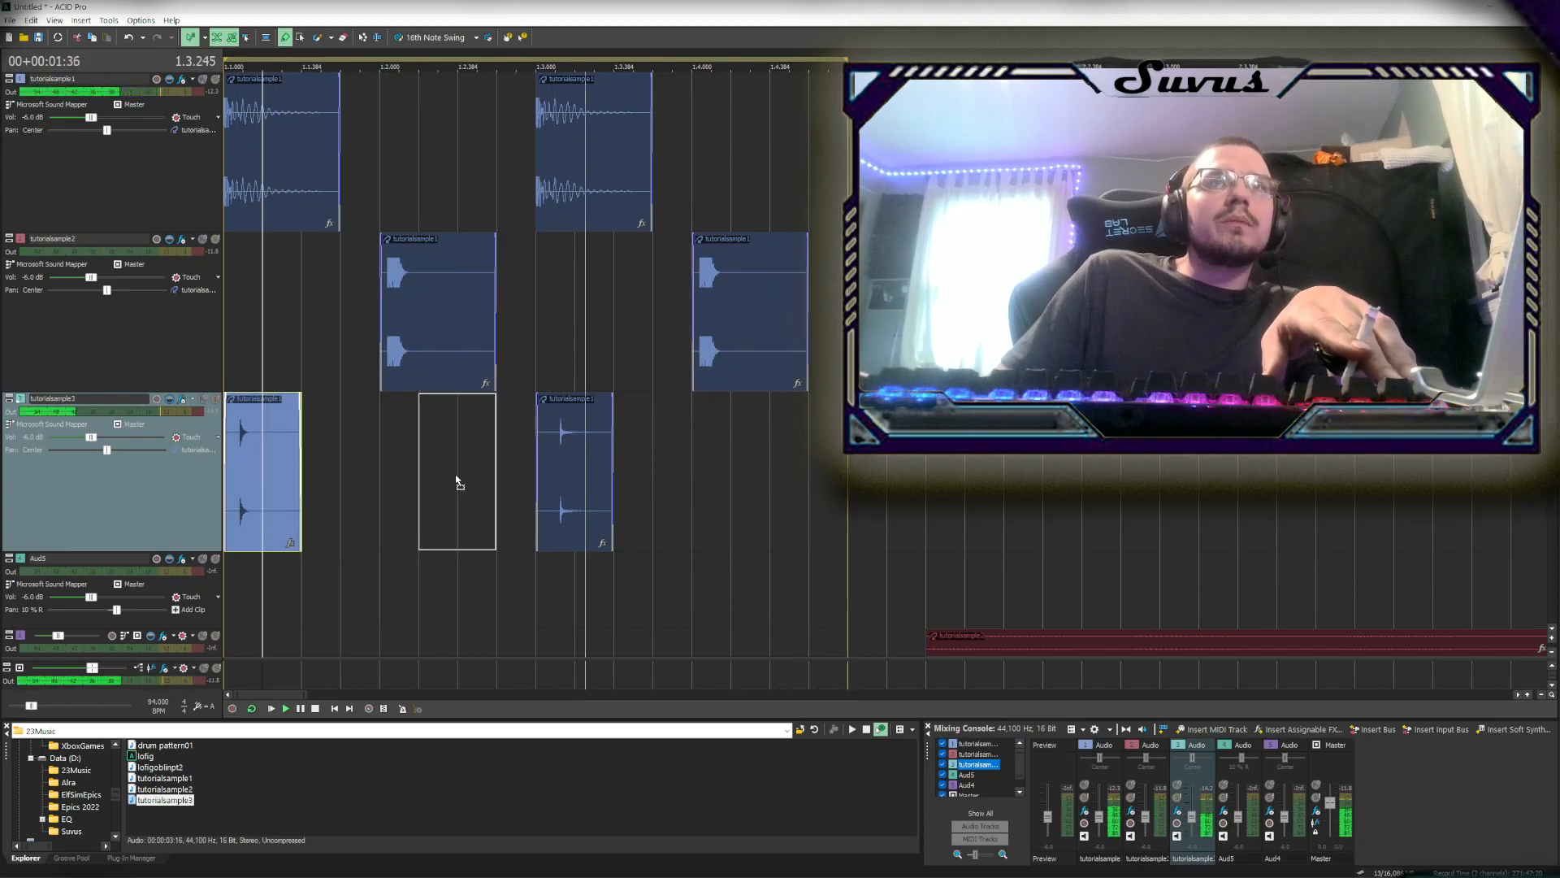
left_click(483, 476)
Move the hit at beat 1.3 down onto the Aud5 track and position it at about 1.3.192
left_click(573, 473)
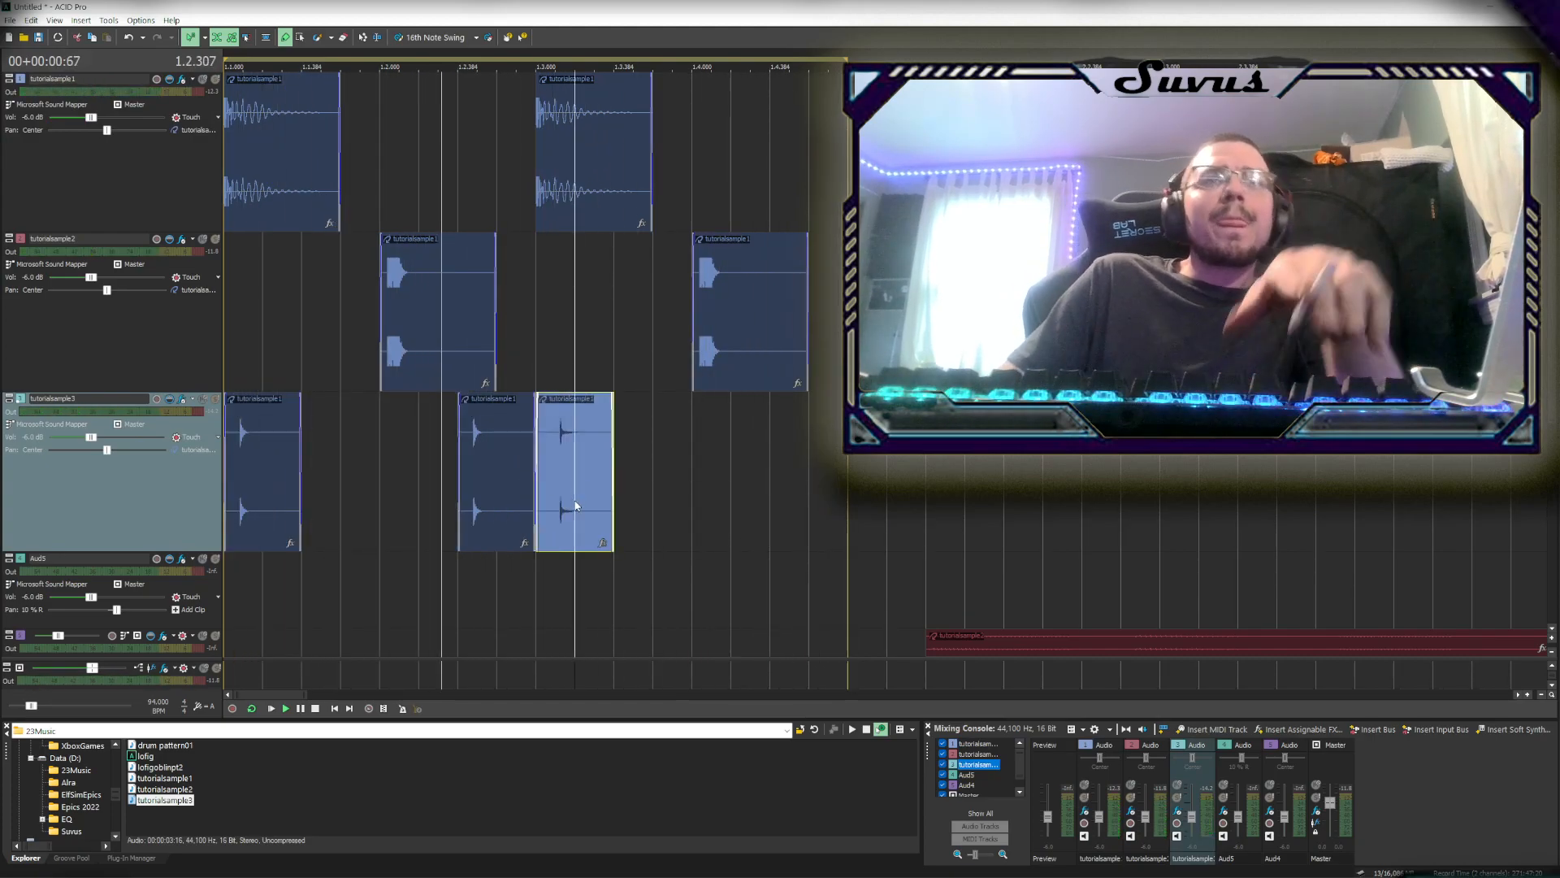
left_click_drag(586, 508, 664, 668)
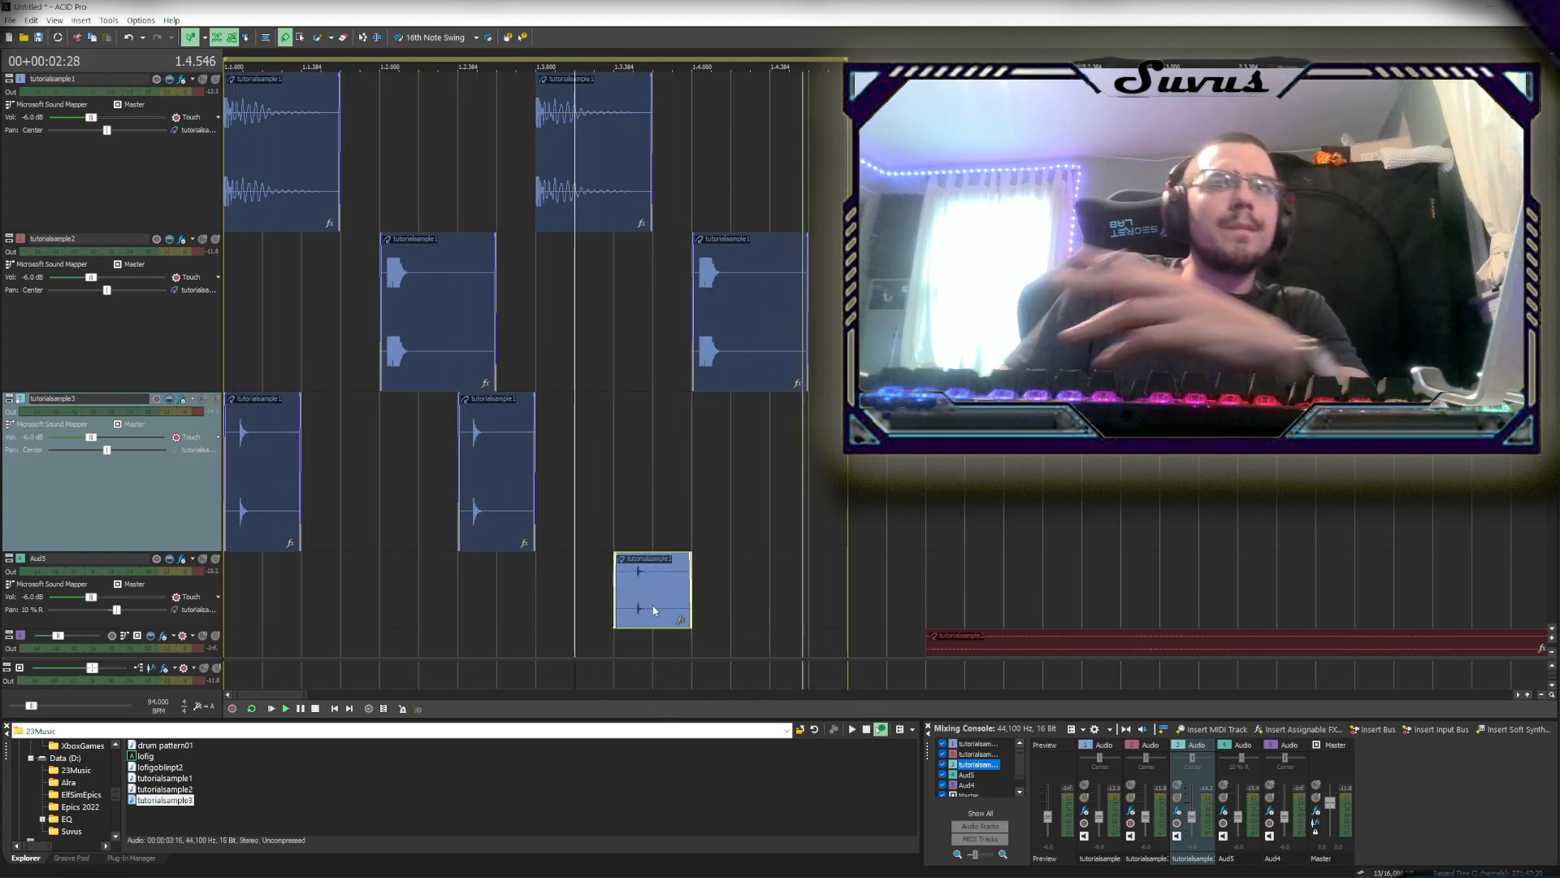
mouse_move(644, 580)
left_mouse_down()
mouse_move(597, 593)
mouse_move(636, 590)
left_mouse_up()
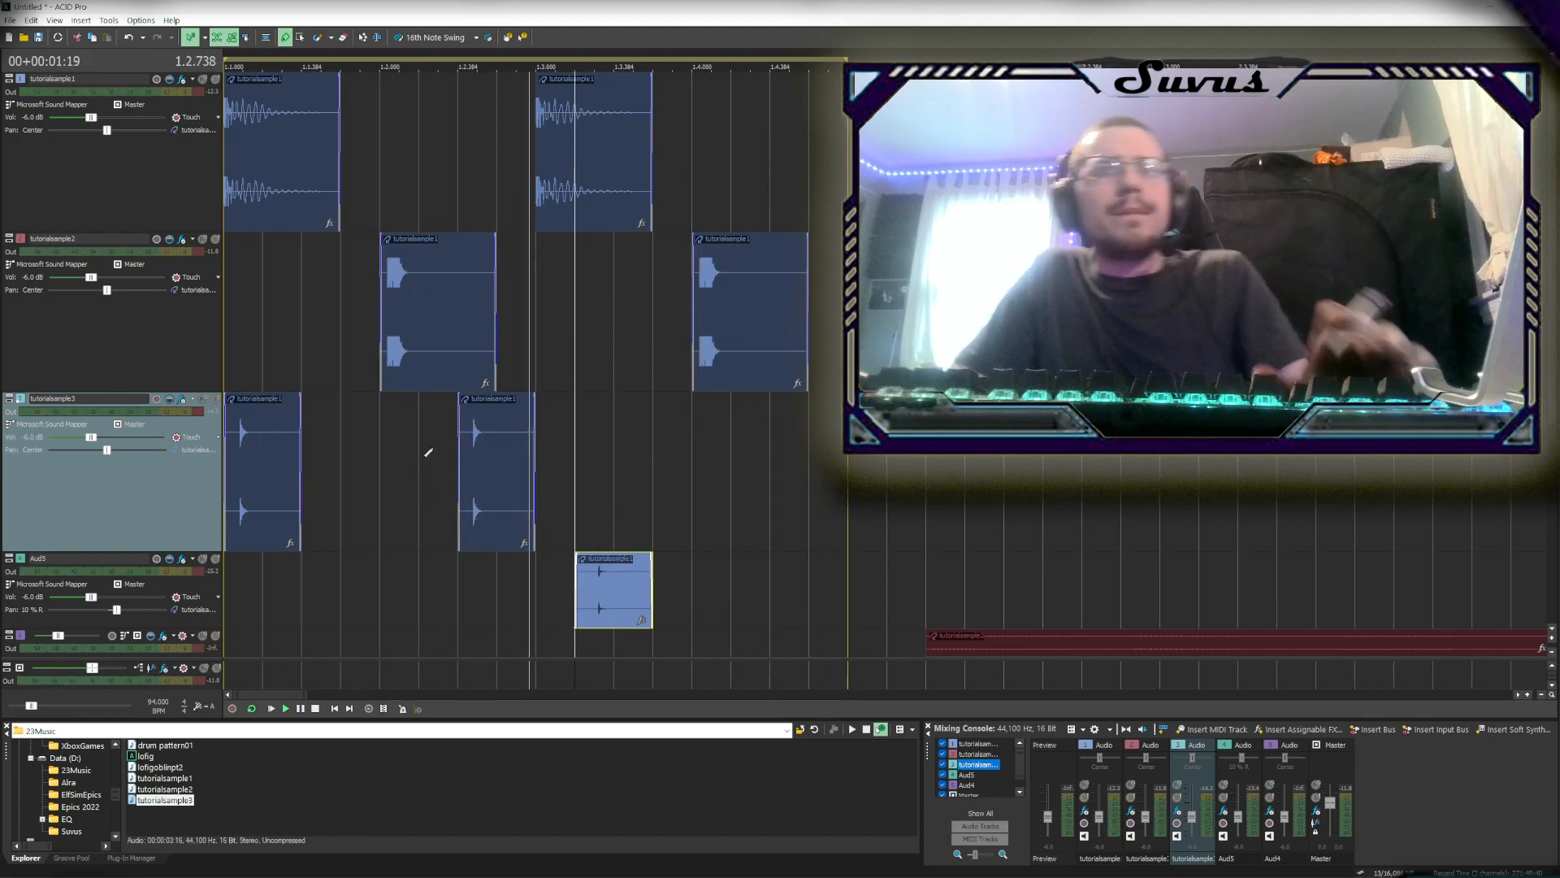
Copy the hit at 1.2.384 on the tutorialsample3 track to beat 1.3, directly after it
left_click(495, 482)
left_click_drag(615, 417, 575, 421)
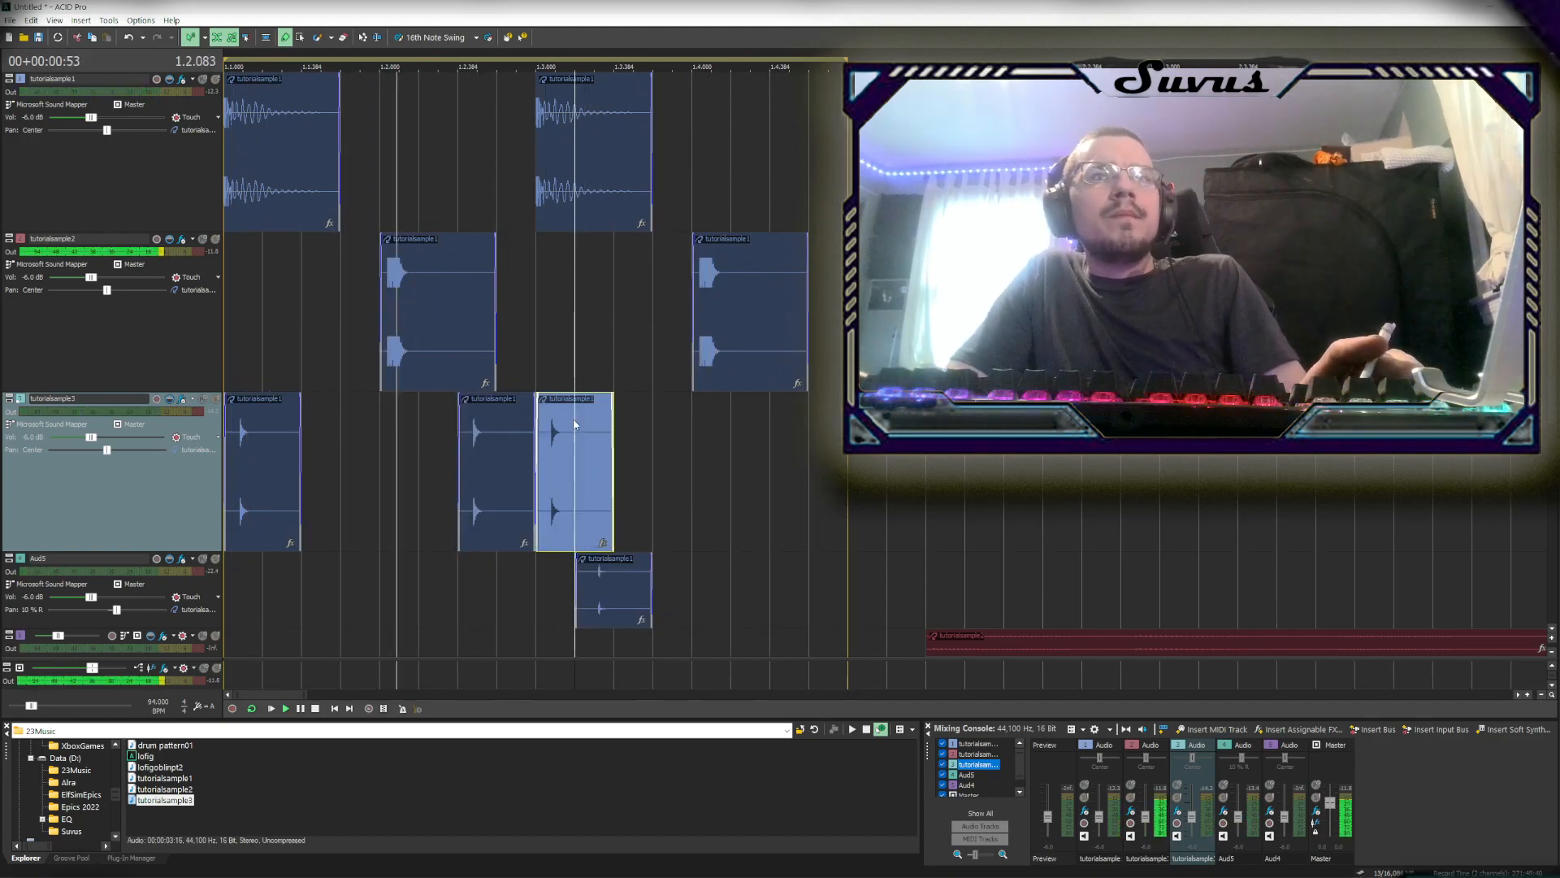
left_click(510, 457)
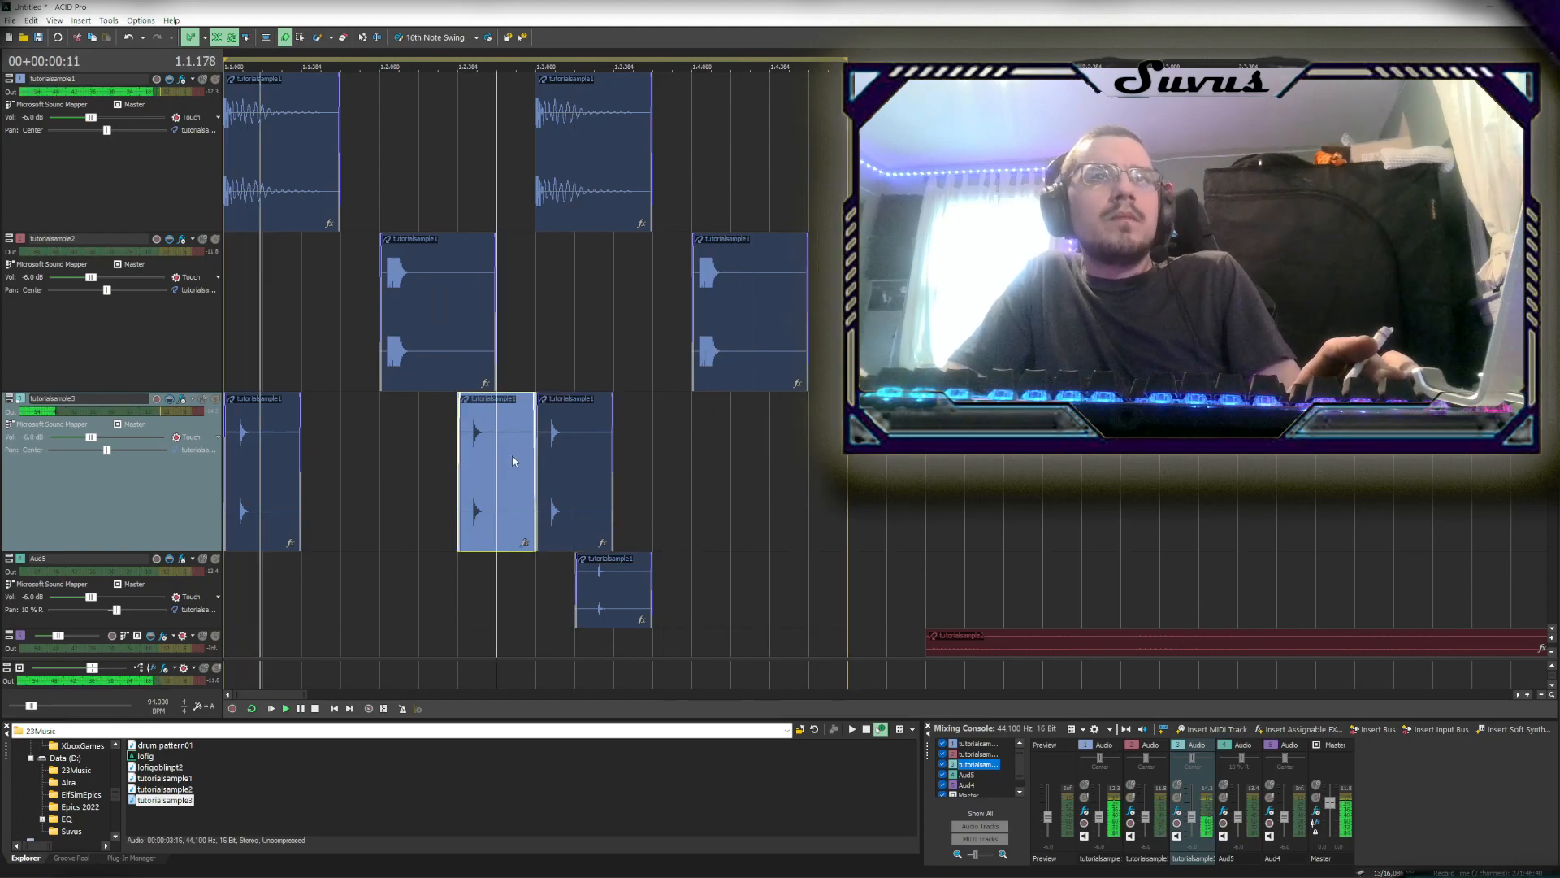
Shift the tutorialsample3 hit at beat 1.3 to about 1.2.576, ending at 1.3, and fade out both it and the track's first hit
mouse_move(533, 454)
left_mouse_down()
mouse_move(497, 458)
mouse_move(520, 458)
left_mouse_up()
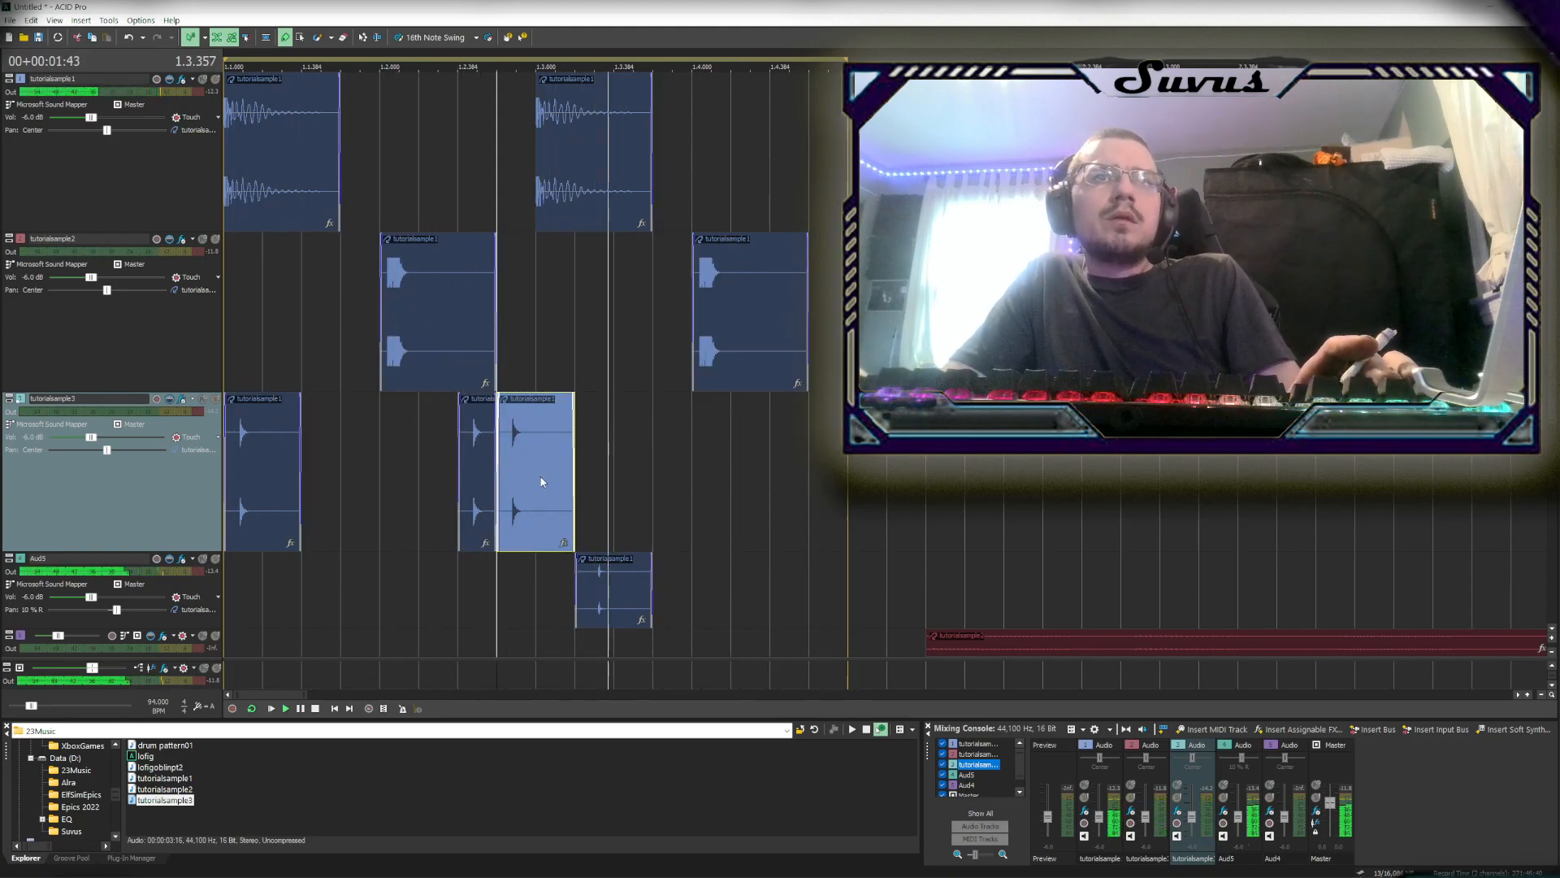
left_click_drag(571, 458, 532, 453)
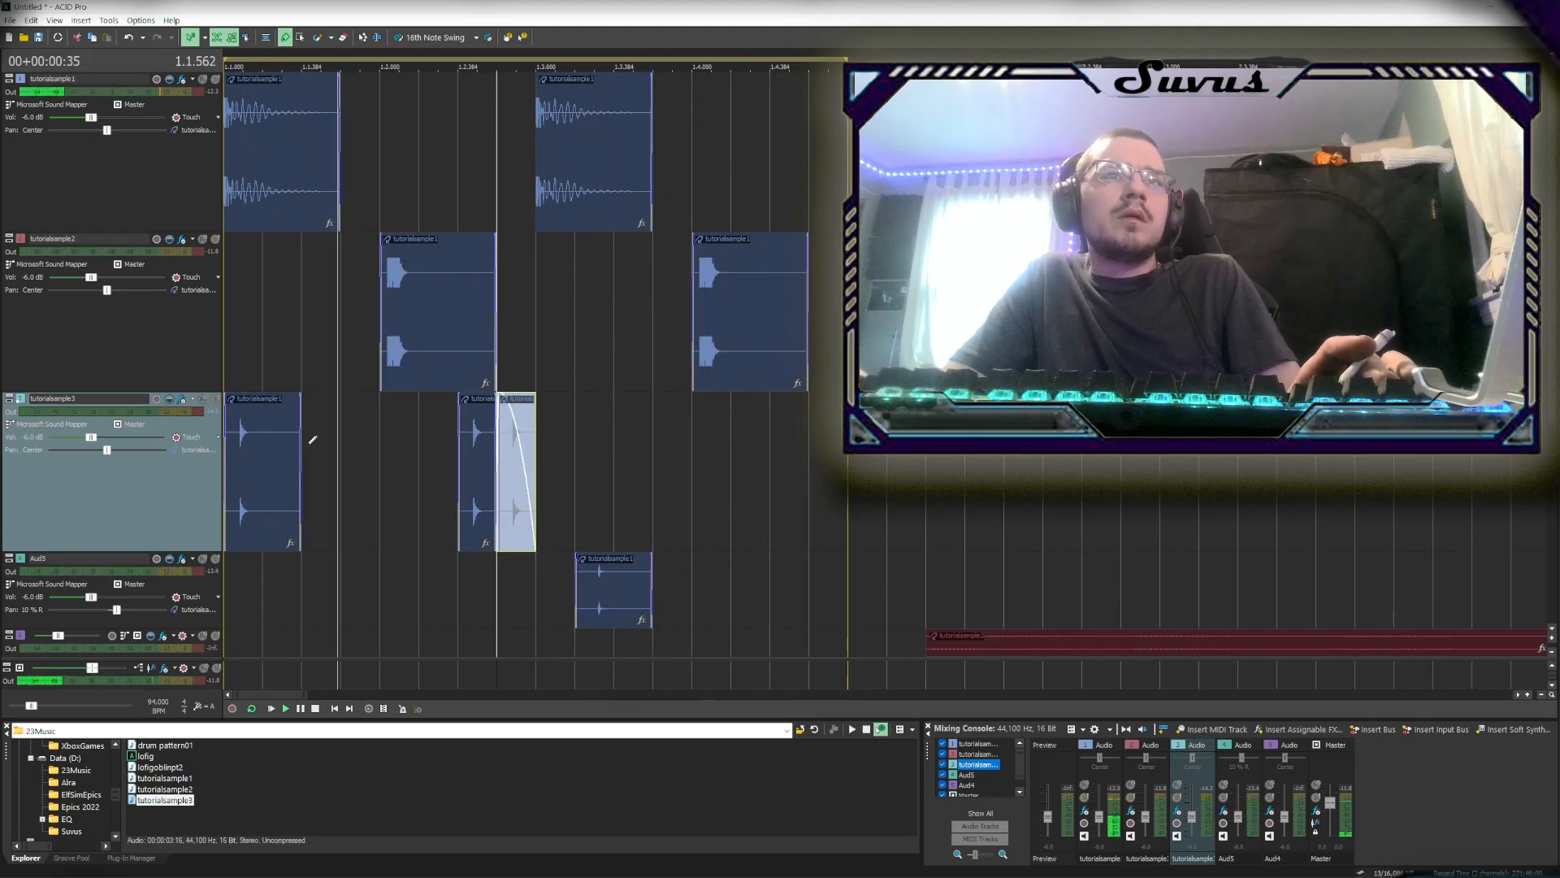
left_click_drag(300, 450, 278, 456)
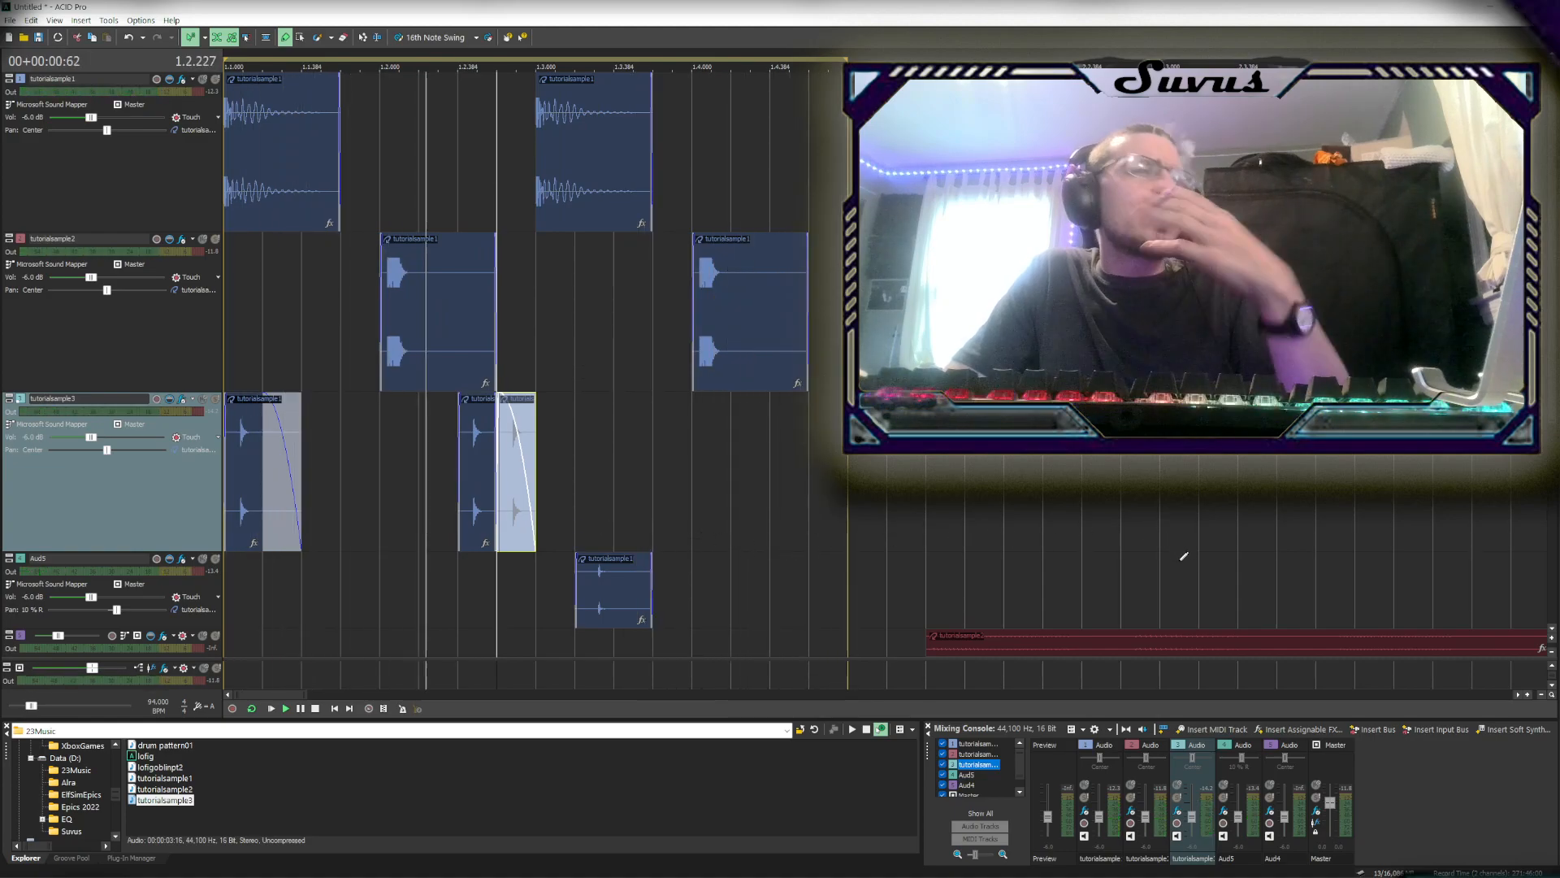
Delete the hit on the Aud5 track and copy the first tutorialsample3 hit to about 1.3.384 and 1.4.384
left_click_drag(612, 587, 699, 601)
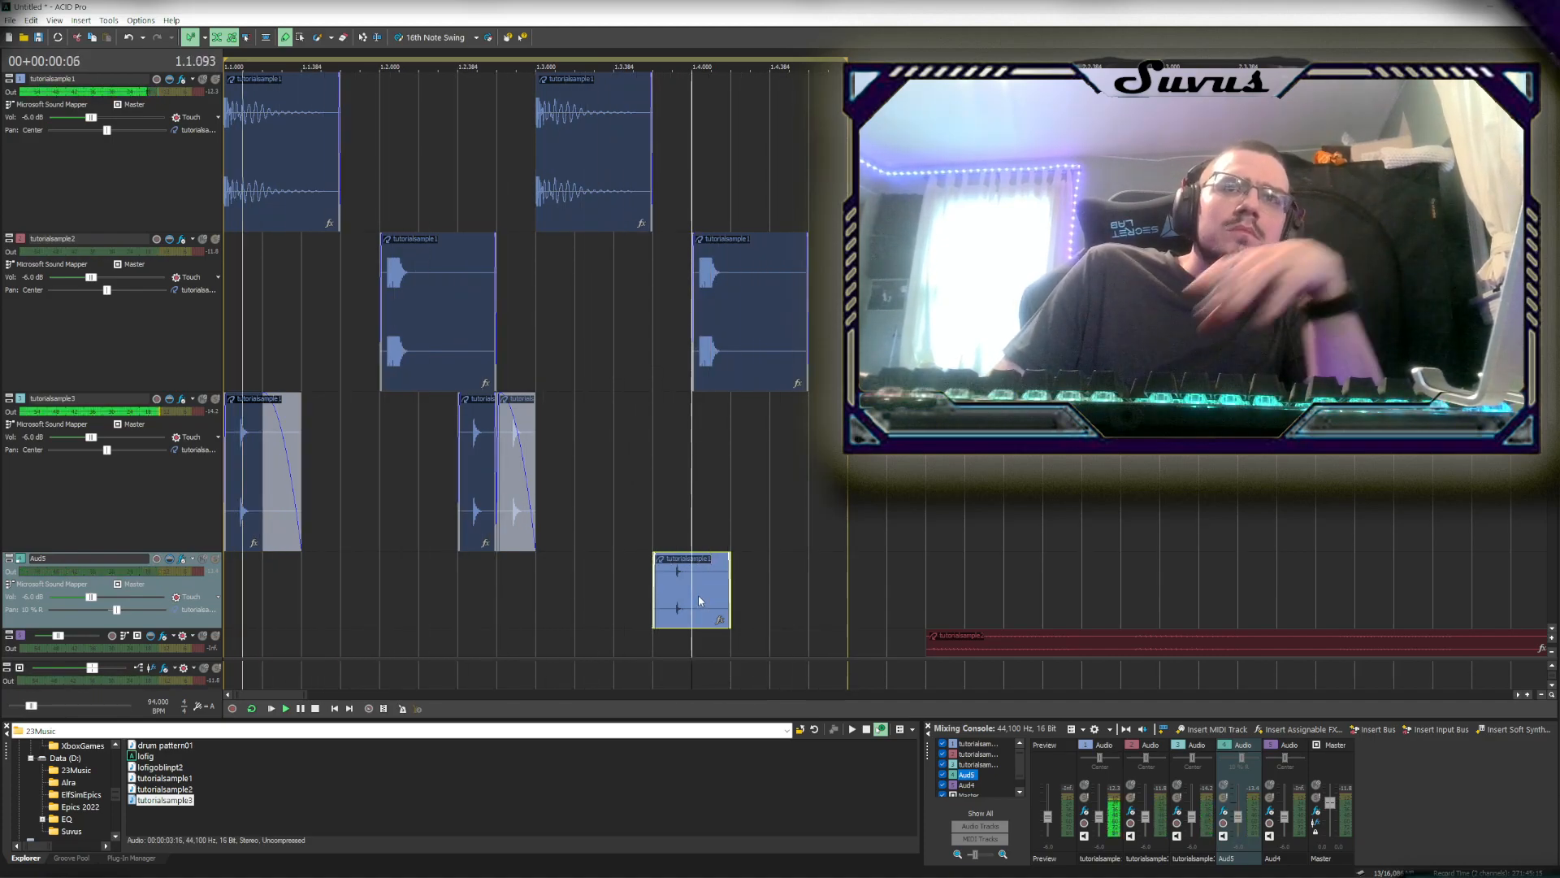
key("Delete")
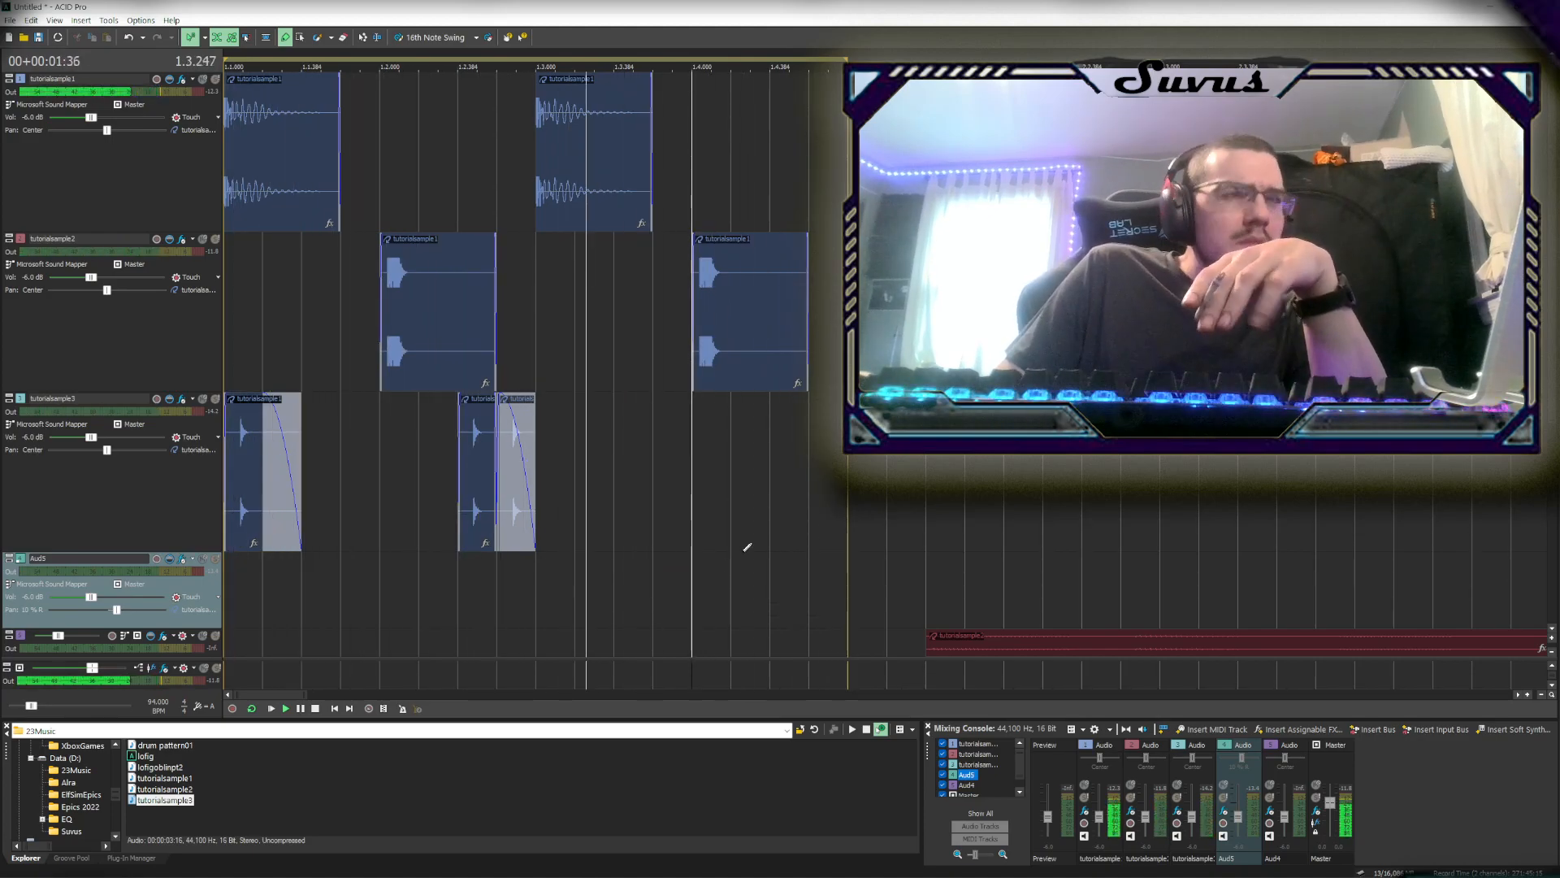
left_click_drag(247, 463, 633, 477)
left_click(778, 479)
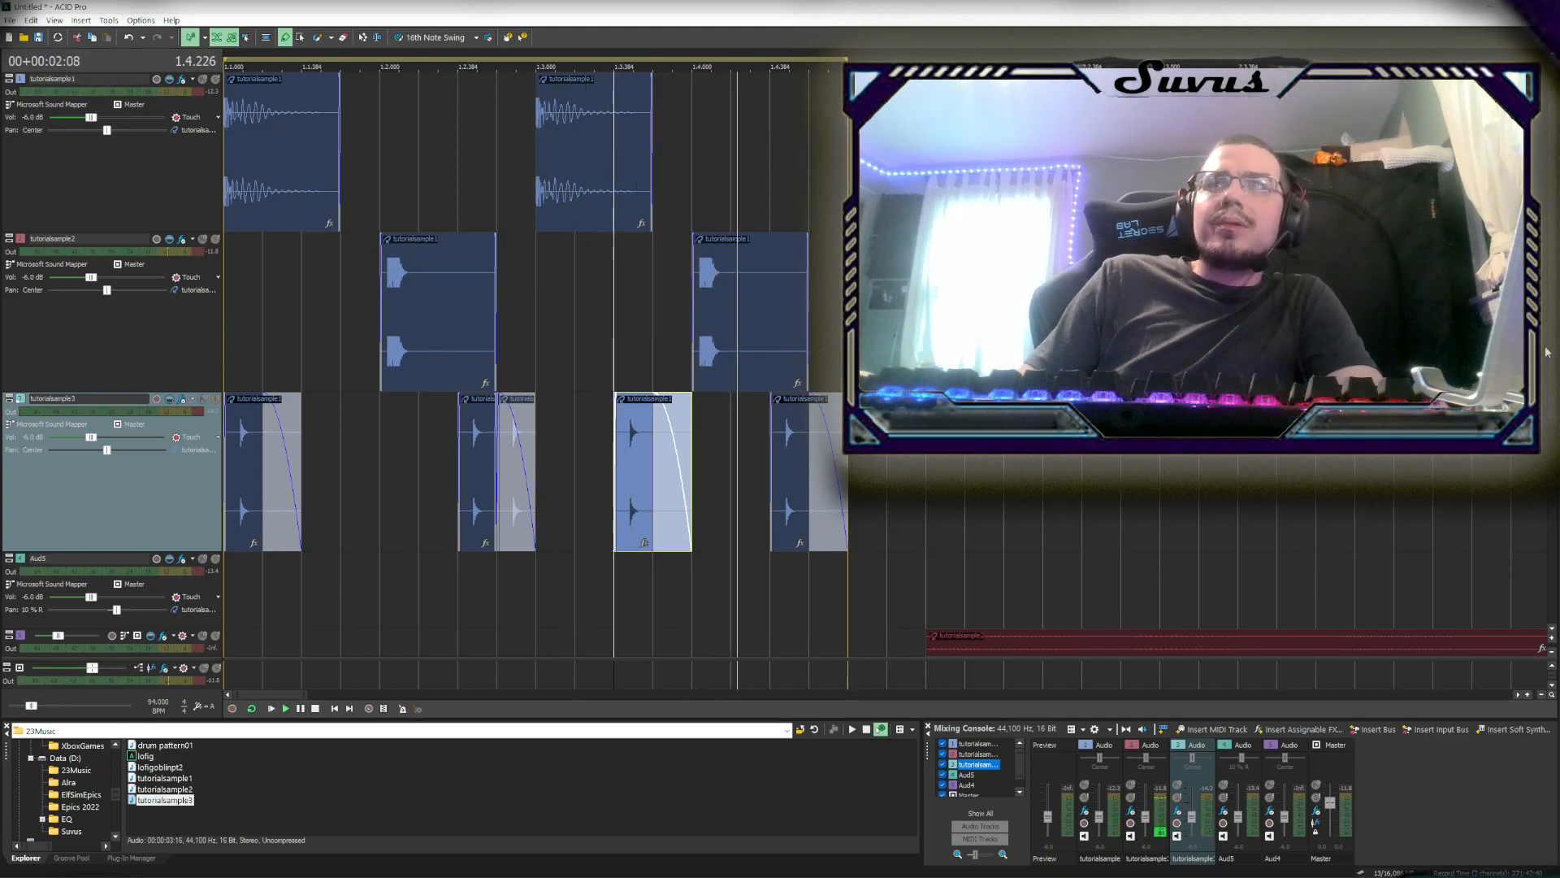
Raise the track volumes to -2.2 dB for tutorialsample3, -2.9 dB for tutorialsample2 and -3.1 dB for tutorialsample1
left_click_drag(91, 436, 108, 437)
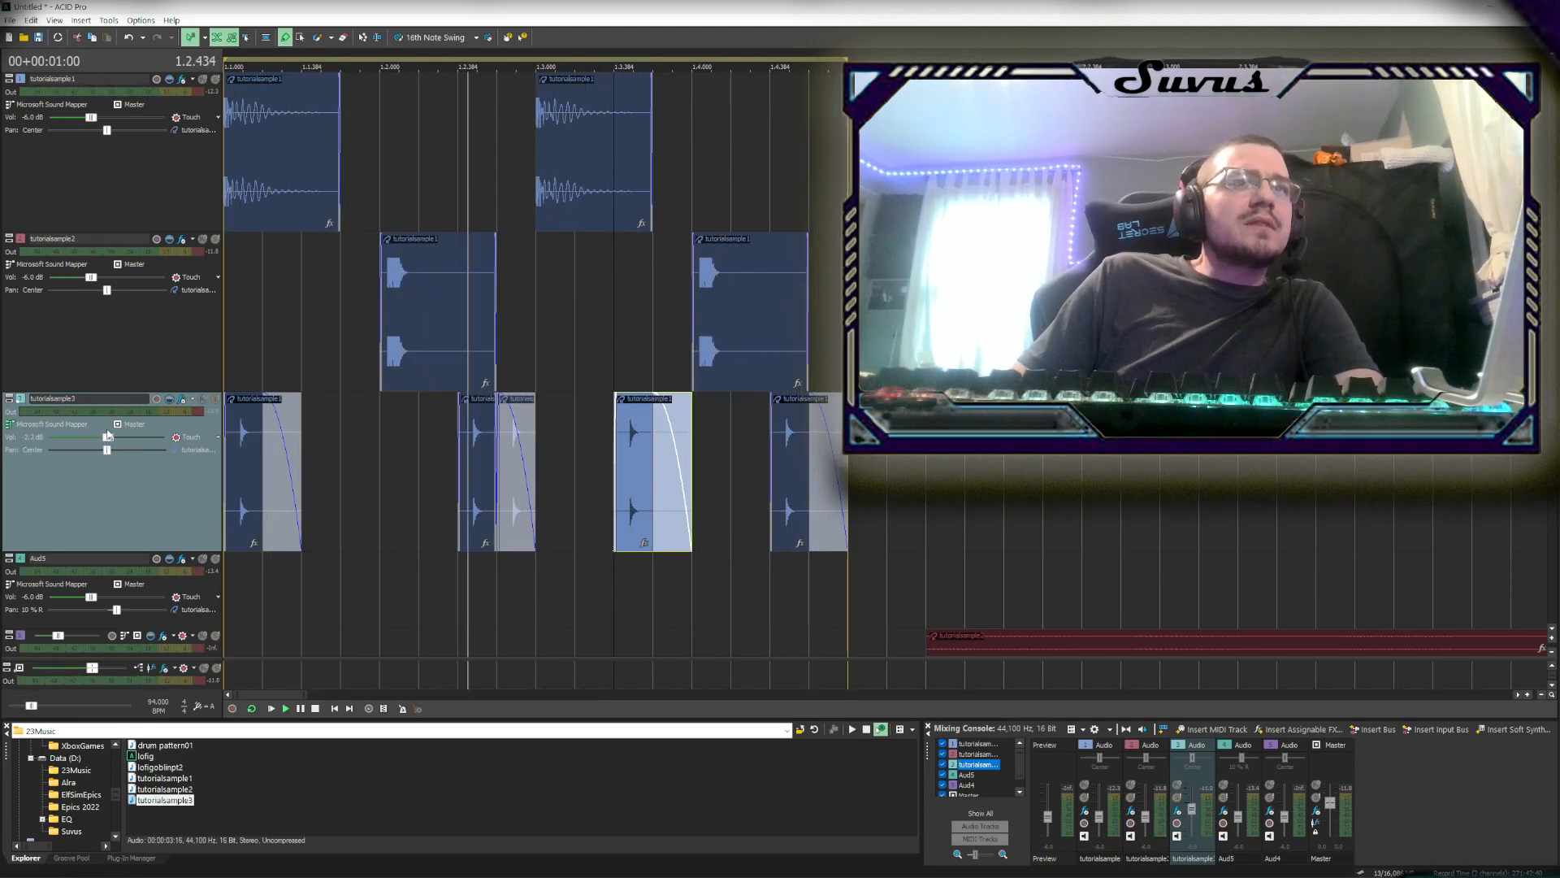
left_click_drag(96, 278, 98, 279)
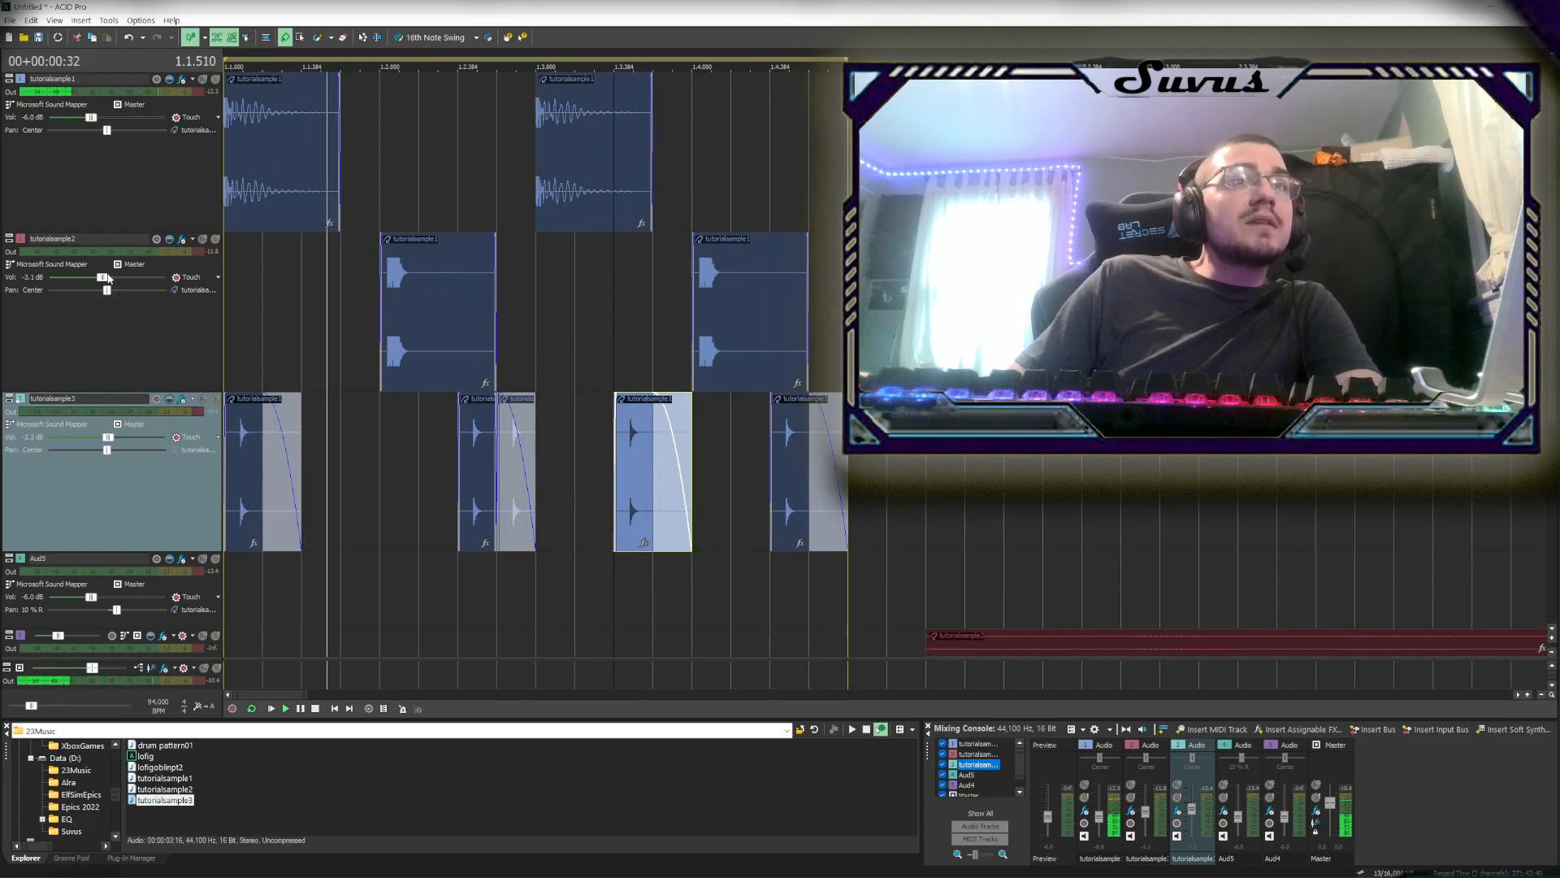
left_click_drag(96, 119, 105, 118)
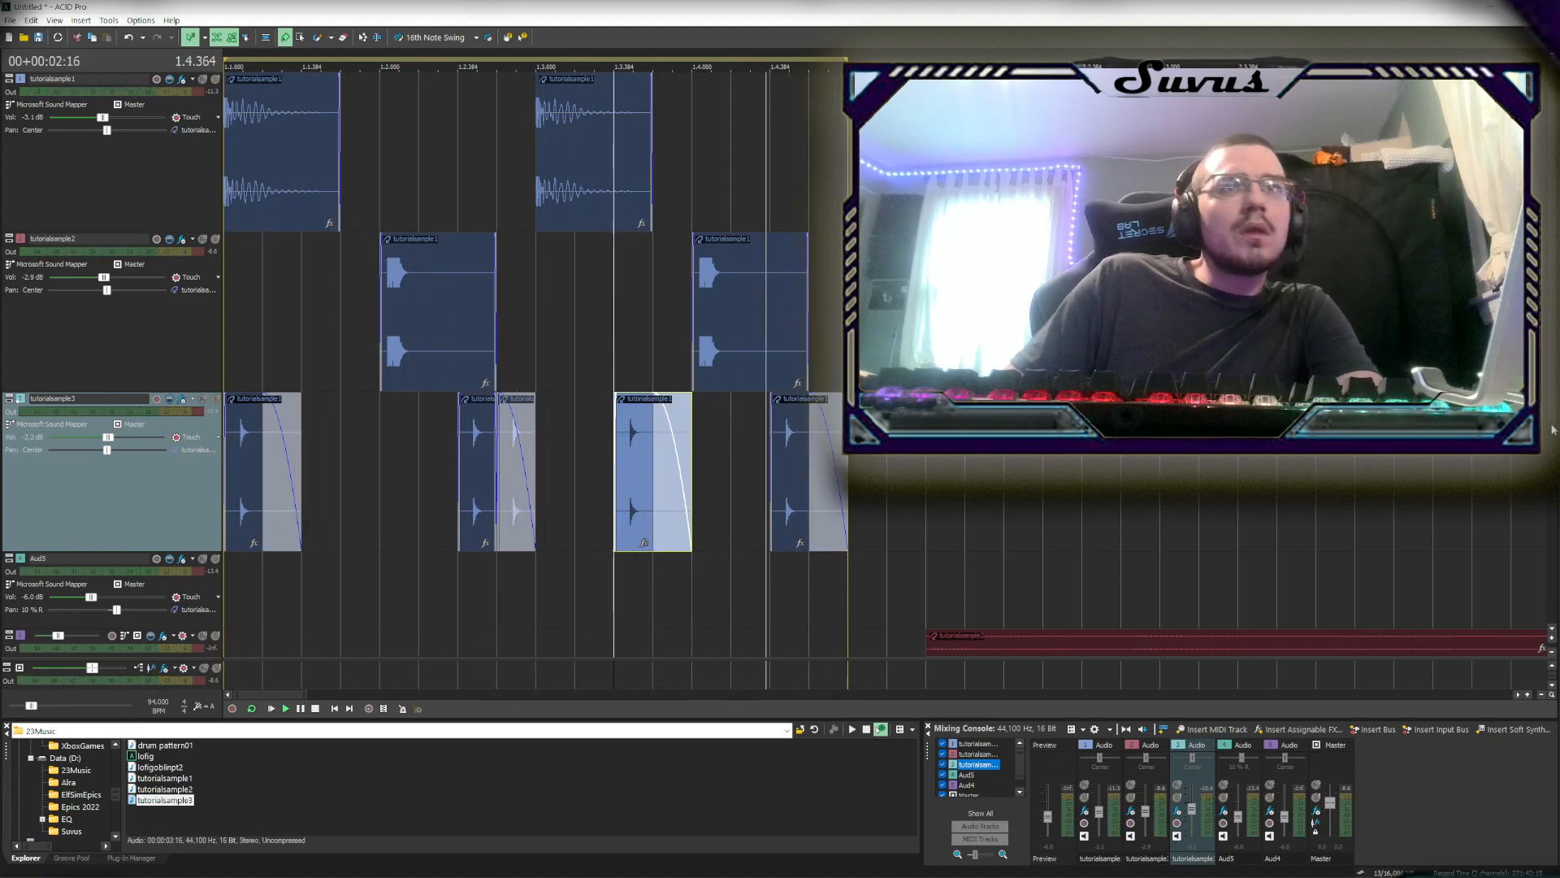
Enlarge the Aud5 track's height and move the long red clip from Aud4 to the start of Aud5
left_click_drag(1554, 429, 1548, 503)
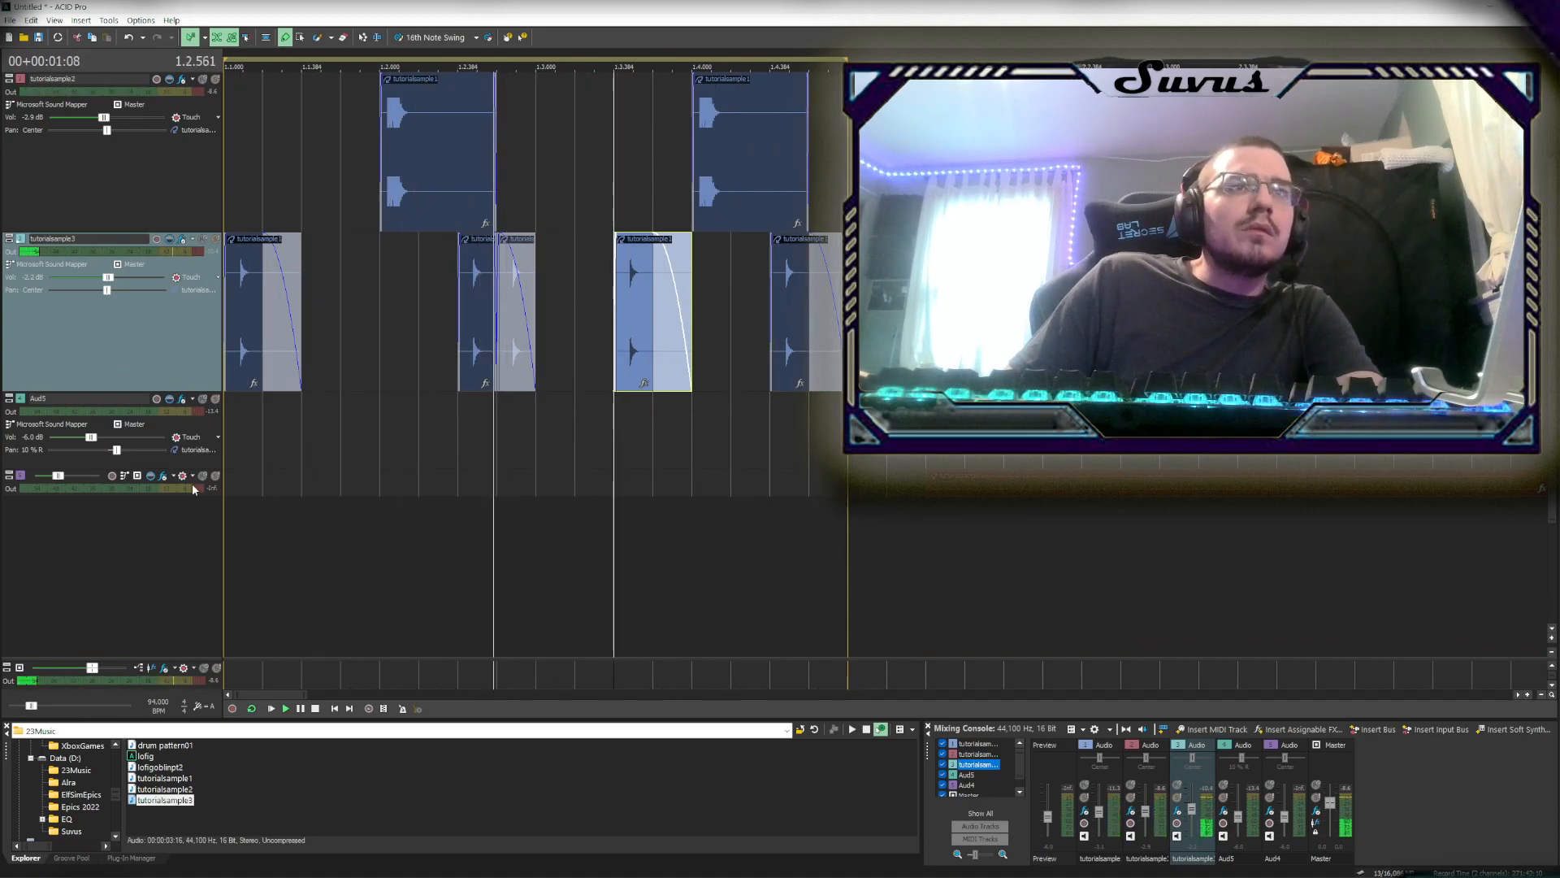
left_click_drag(170, 470, 159, 594)
left_click(256, 598)
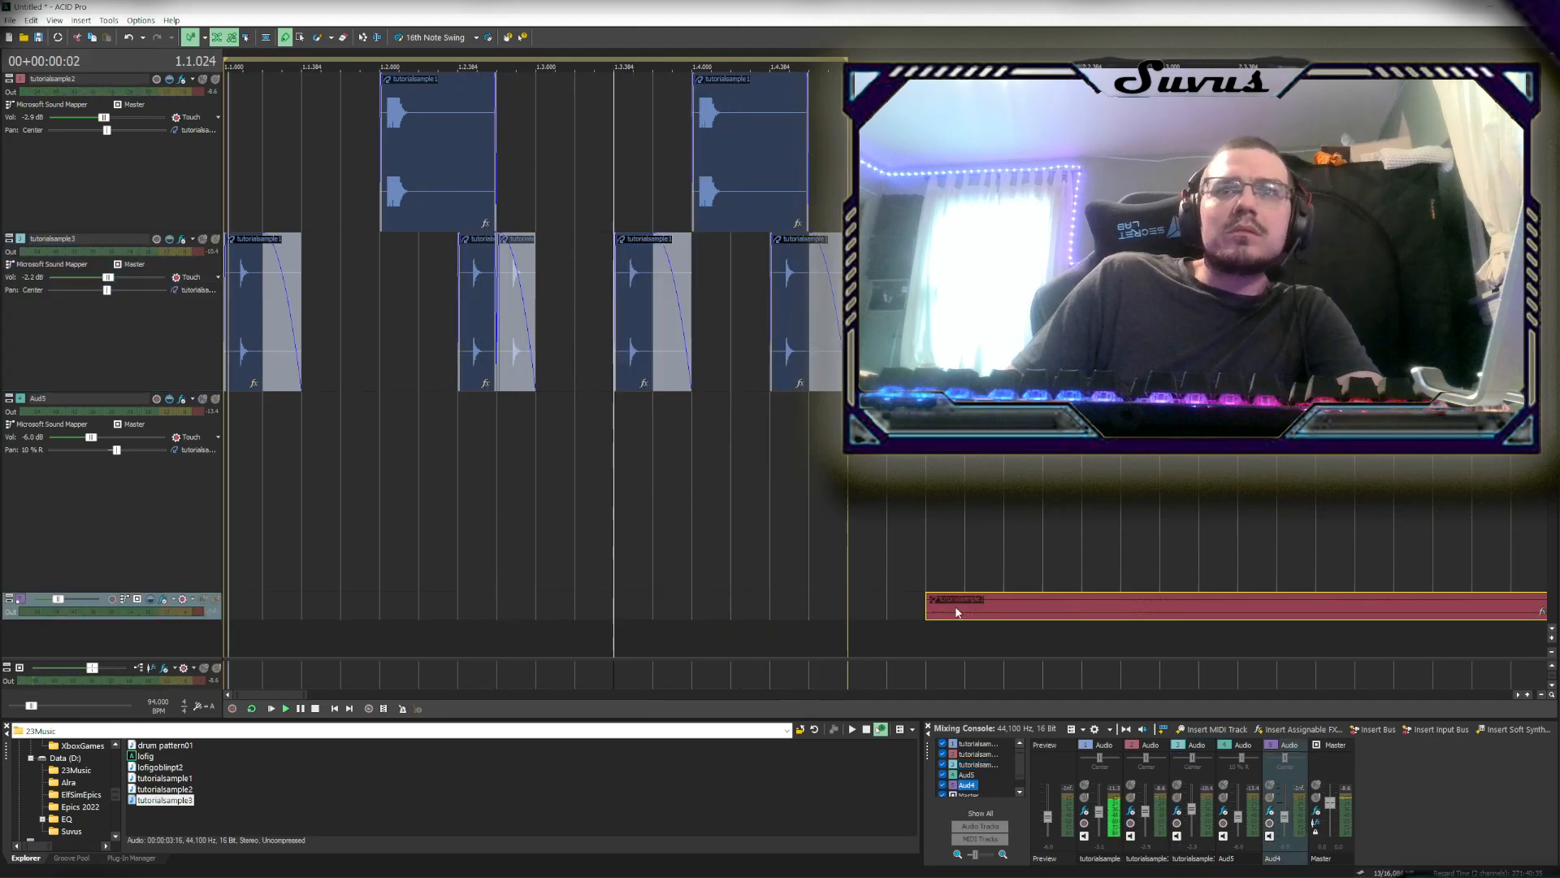
left_click_drag(221, 442, 226, 451)
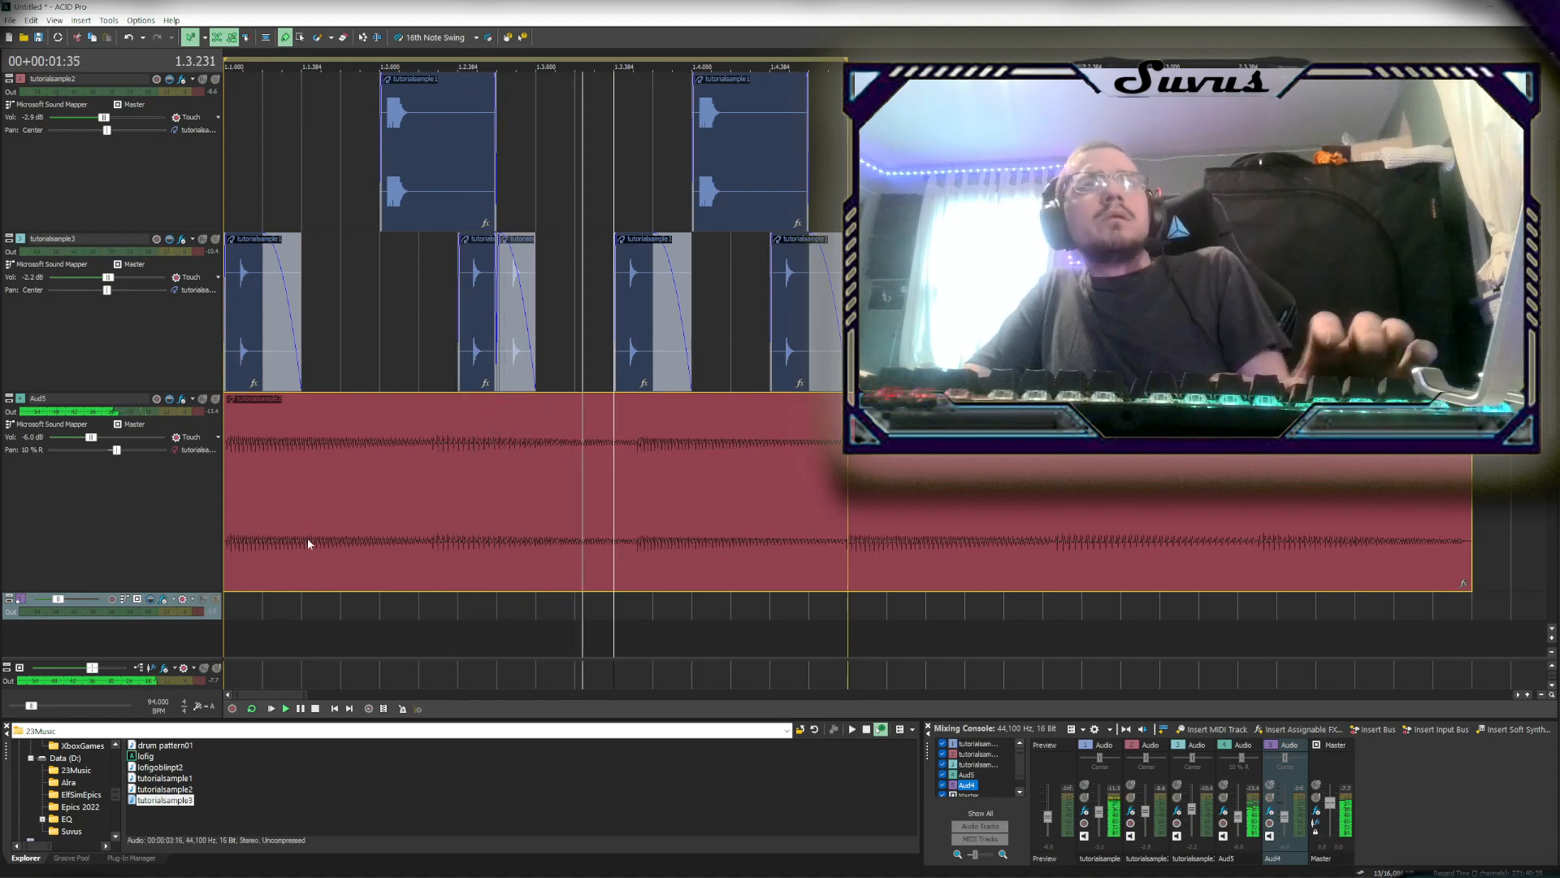
Split the long Aud5 clip just before its second note and move the remainder to start at beat 1.2
left_click(374, 469)
key("s")
left_click_drag(382, 478, 432, 506)
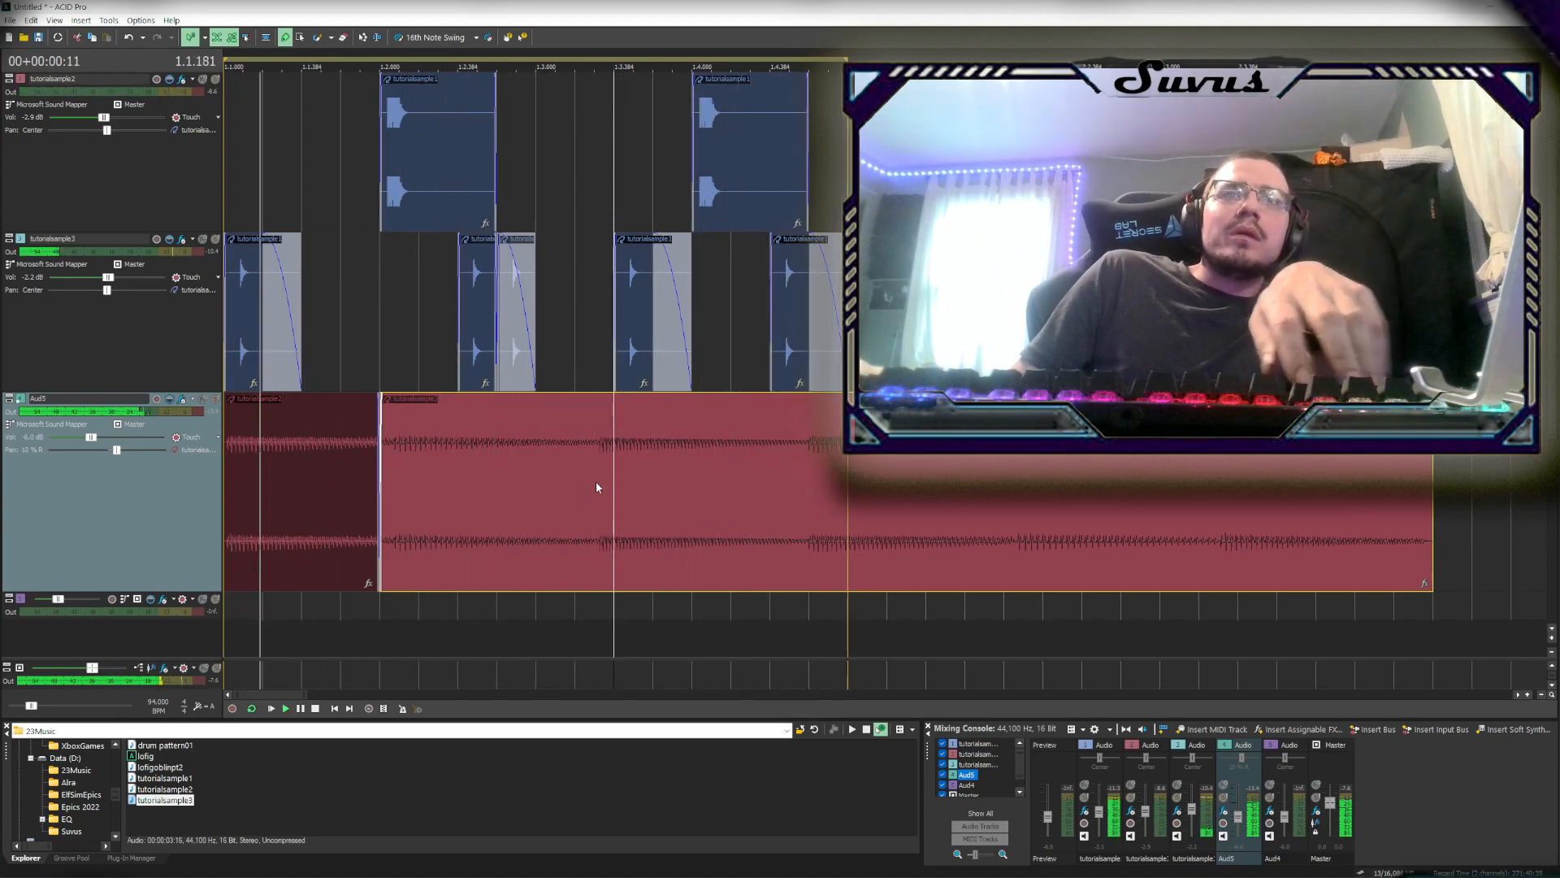
Split the Aud5 clip again at about 1.3.192 and trim the start of the remaining part to about 1.3.384
scroll(595, 448, "up", 2)
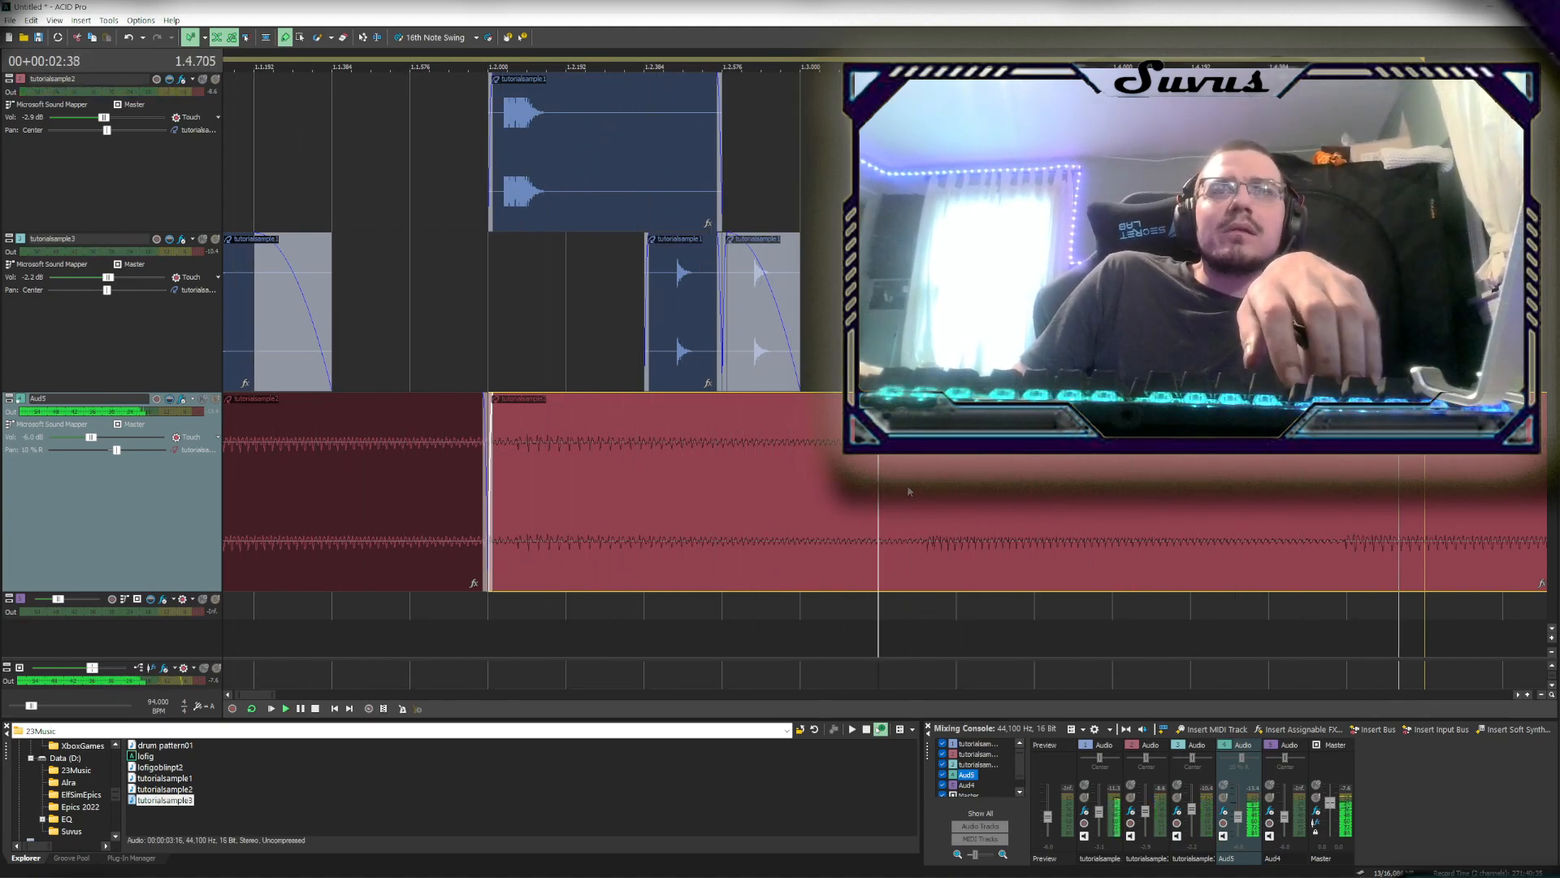
key("s")
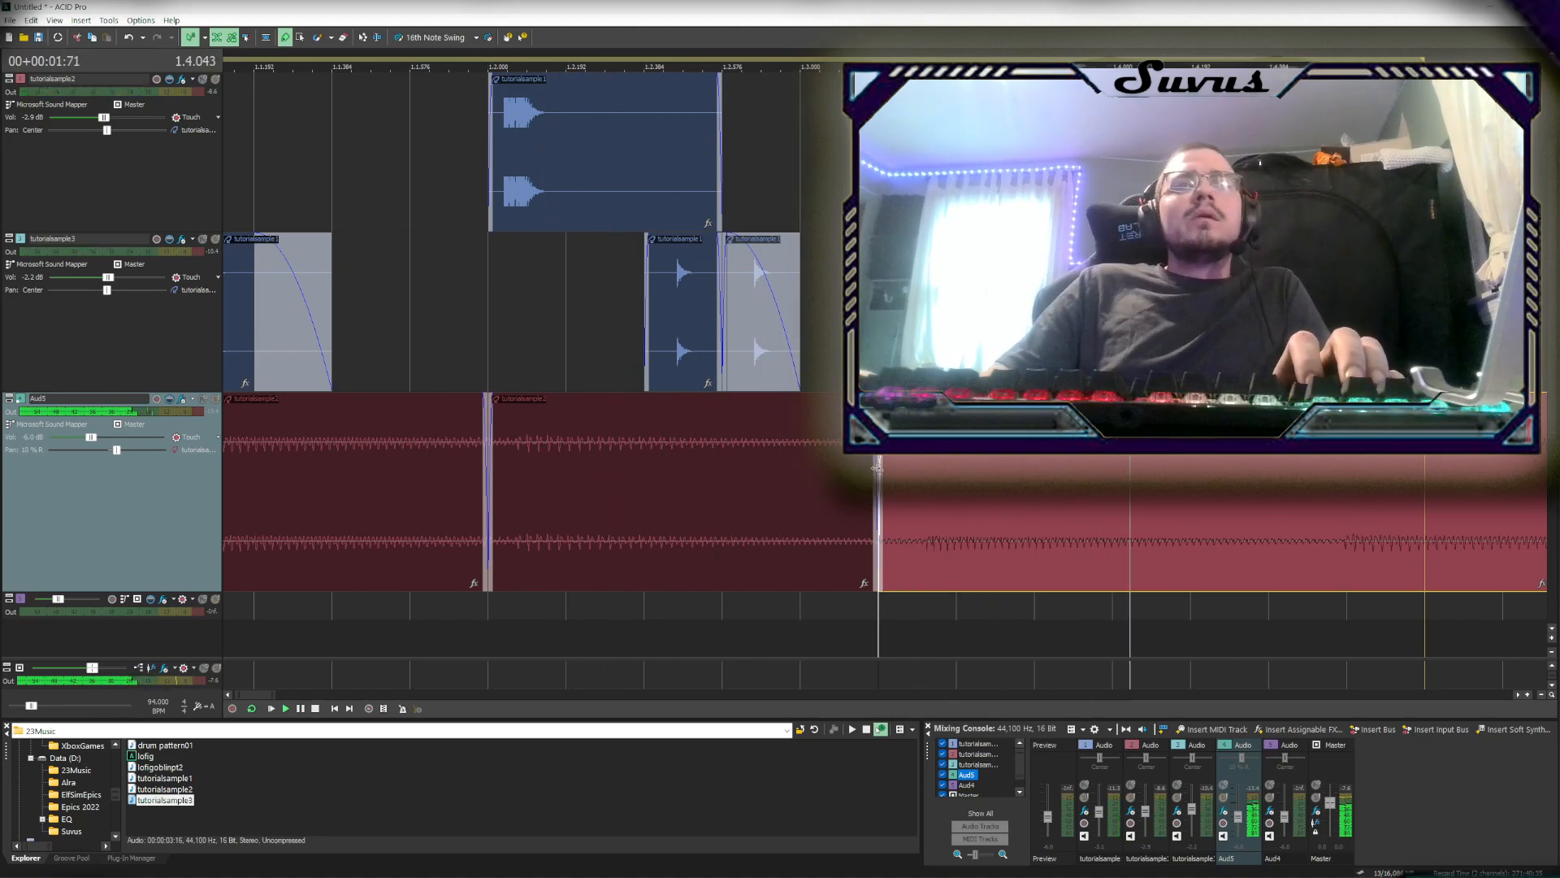
left_click_drag(879, 464, 957, 467)
Set the Aud5 track volume to -1.1 dB and shorten the second clip to end at about 1.2.576
left_click_drag(90, 437, 114, 436)
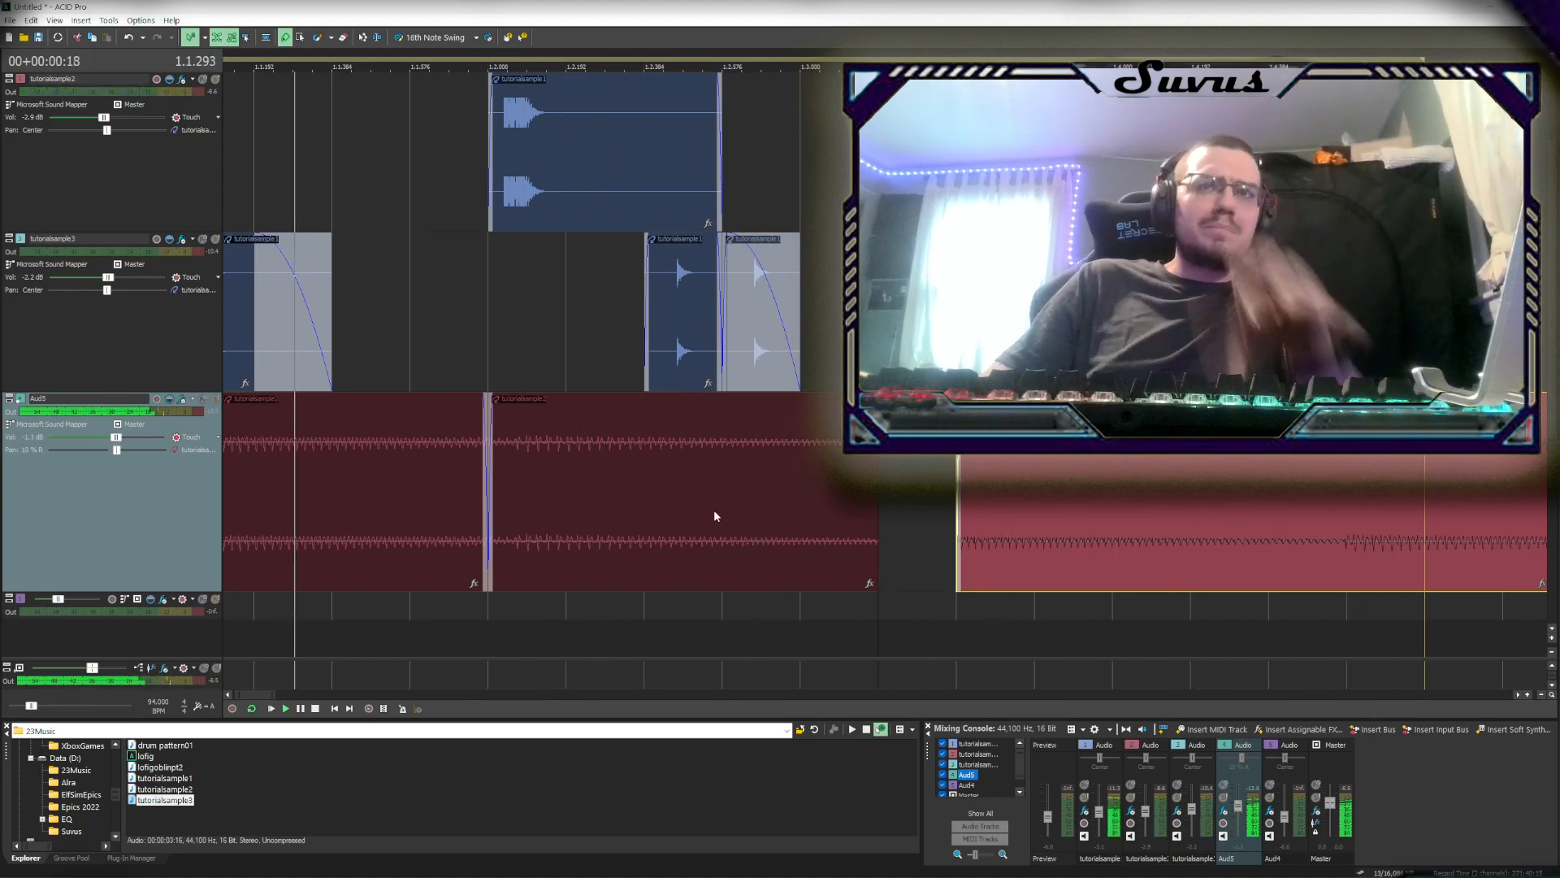
left_click_drag(875, 474, 646, 492)
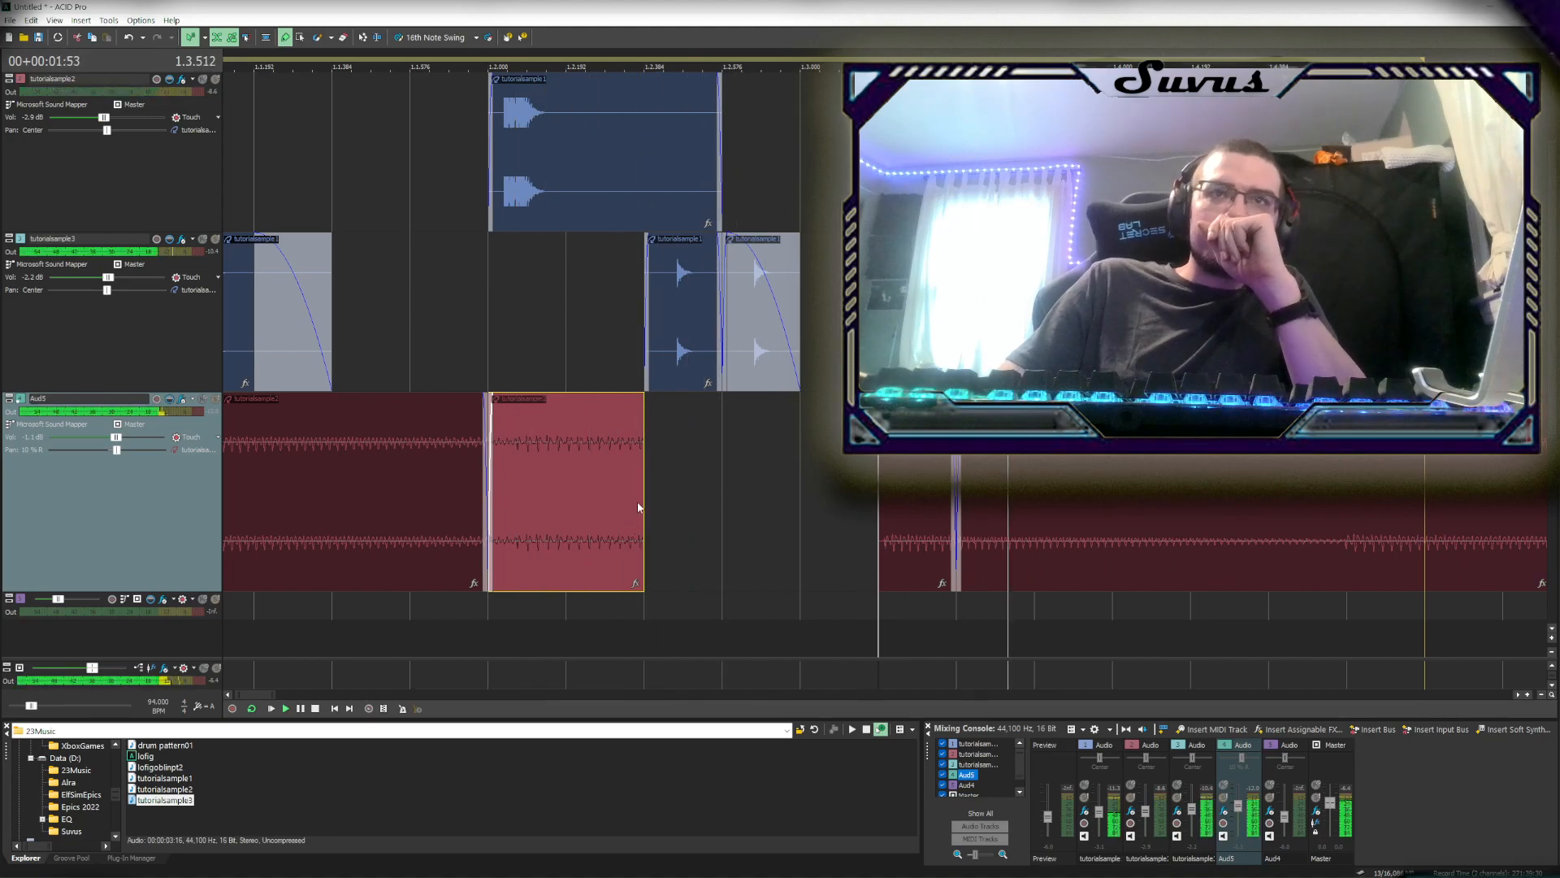
left_click(653, 476)
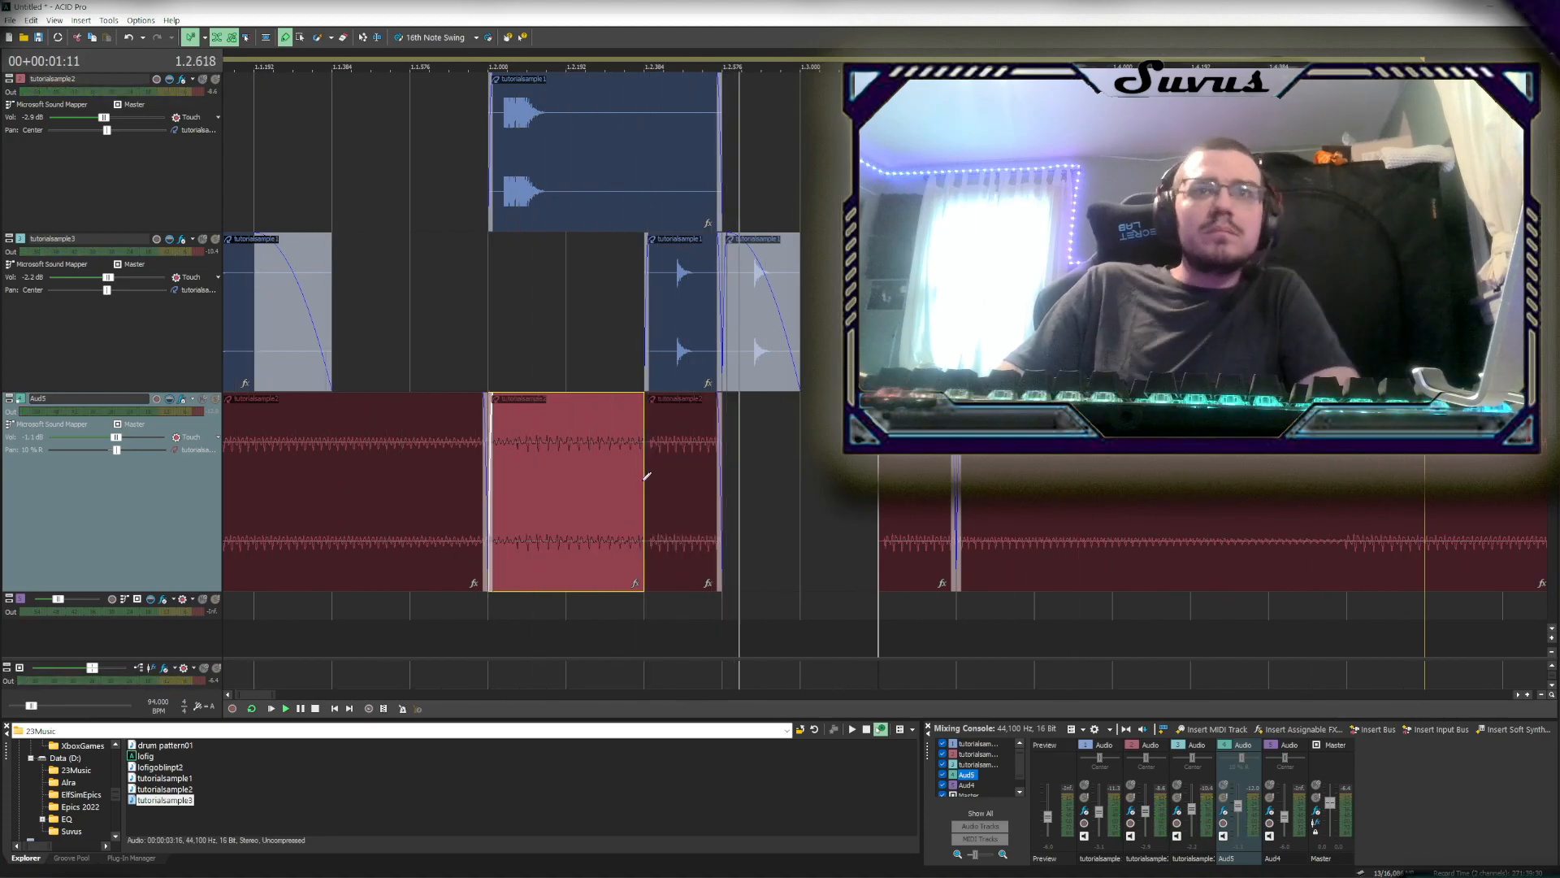
key("ctrl+z")
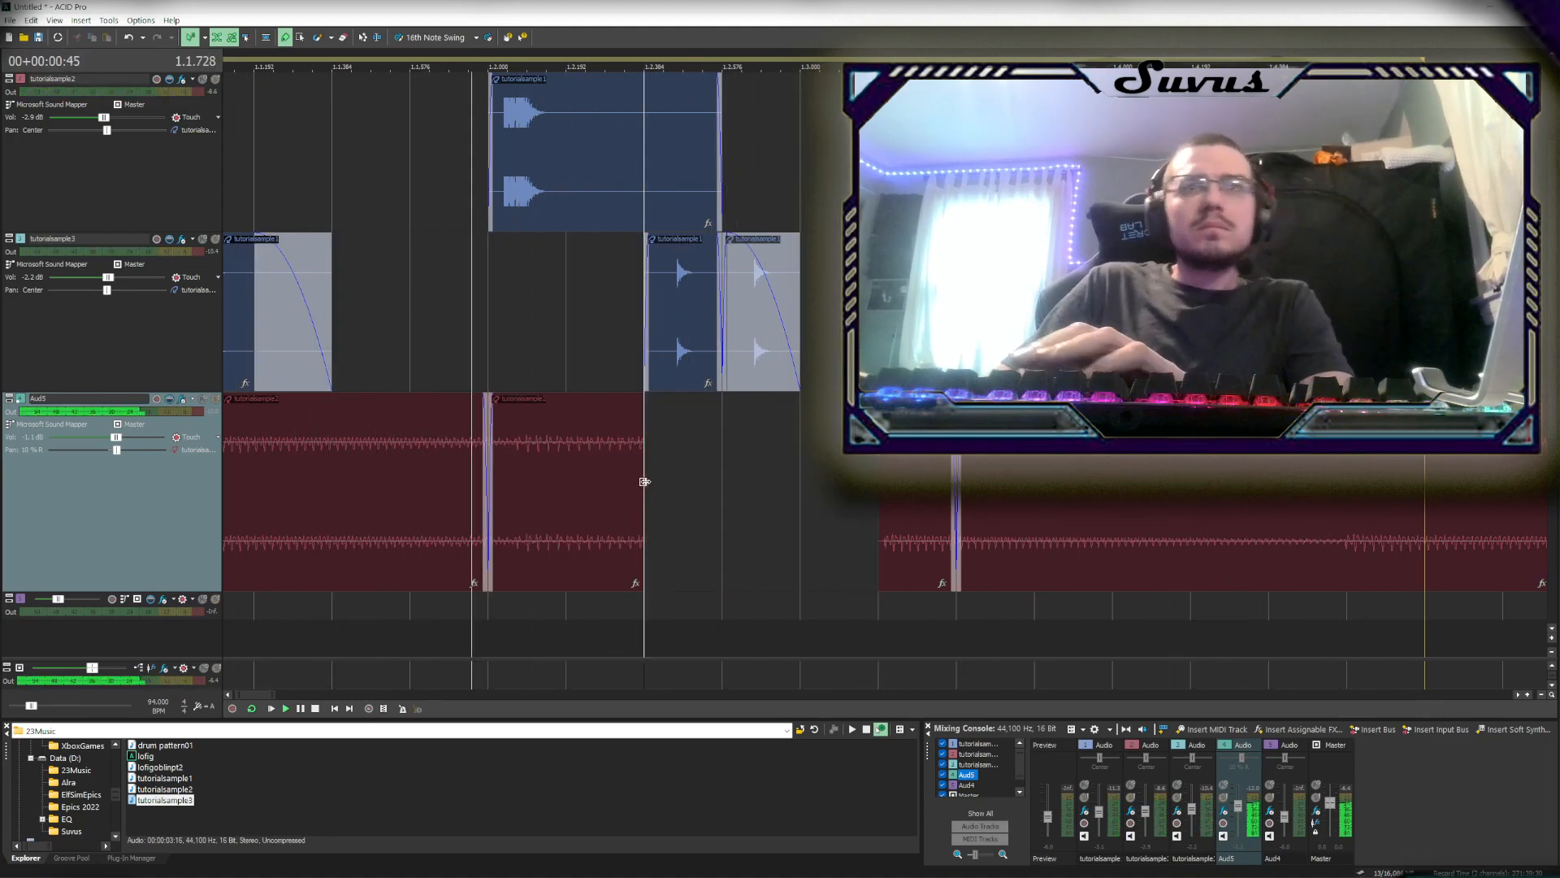
left_click_drag(642, 479, 710, 474)
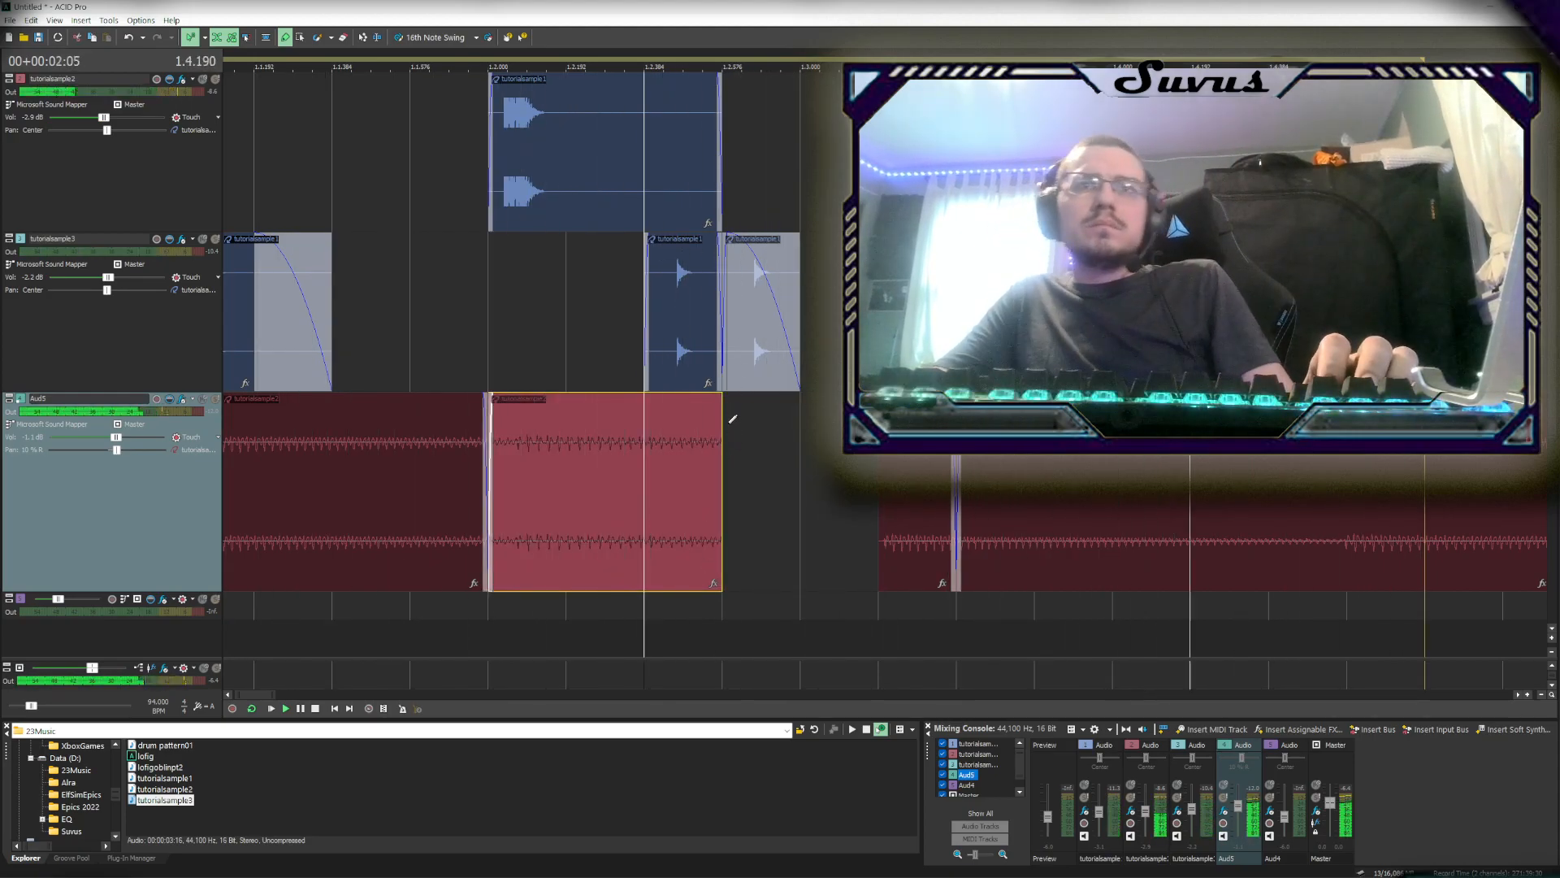
Add a fade-out across the whole second Aud5 clip and one on the first clip starting at about 1.1.192
left_click_drag(719, 398, 504, 412)
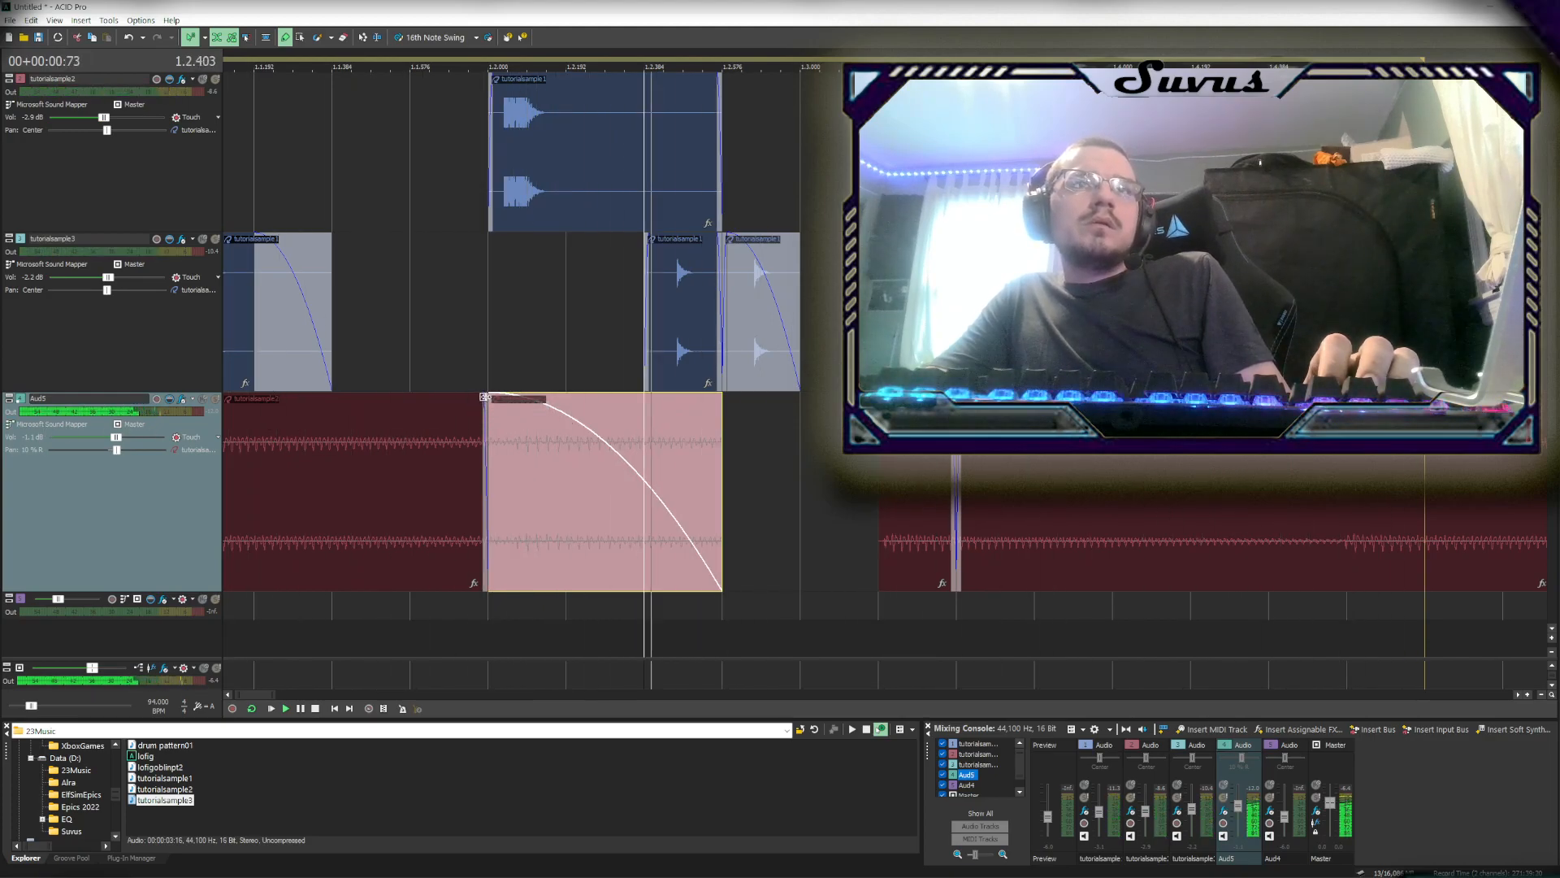
left_click_drag(485, 398, 255, 397)
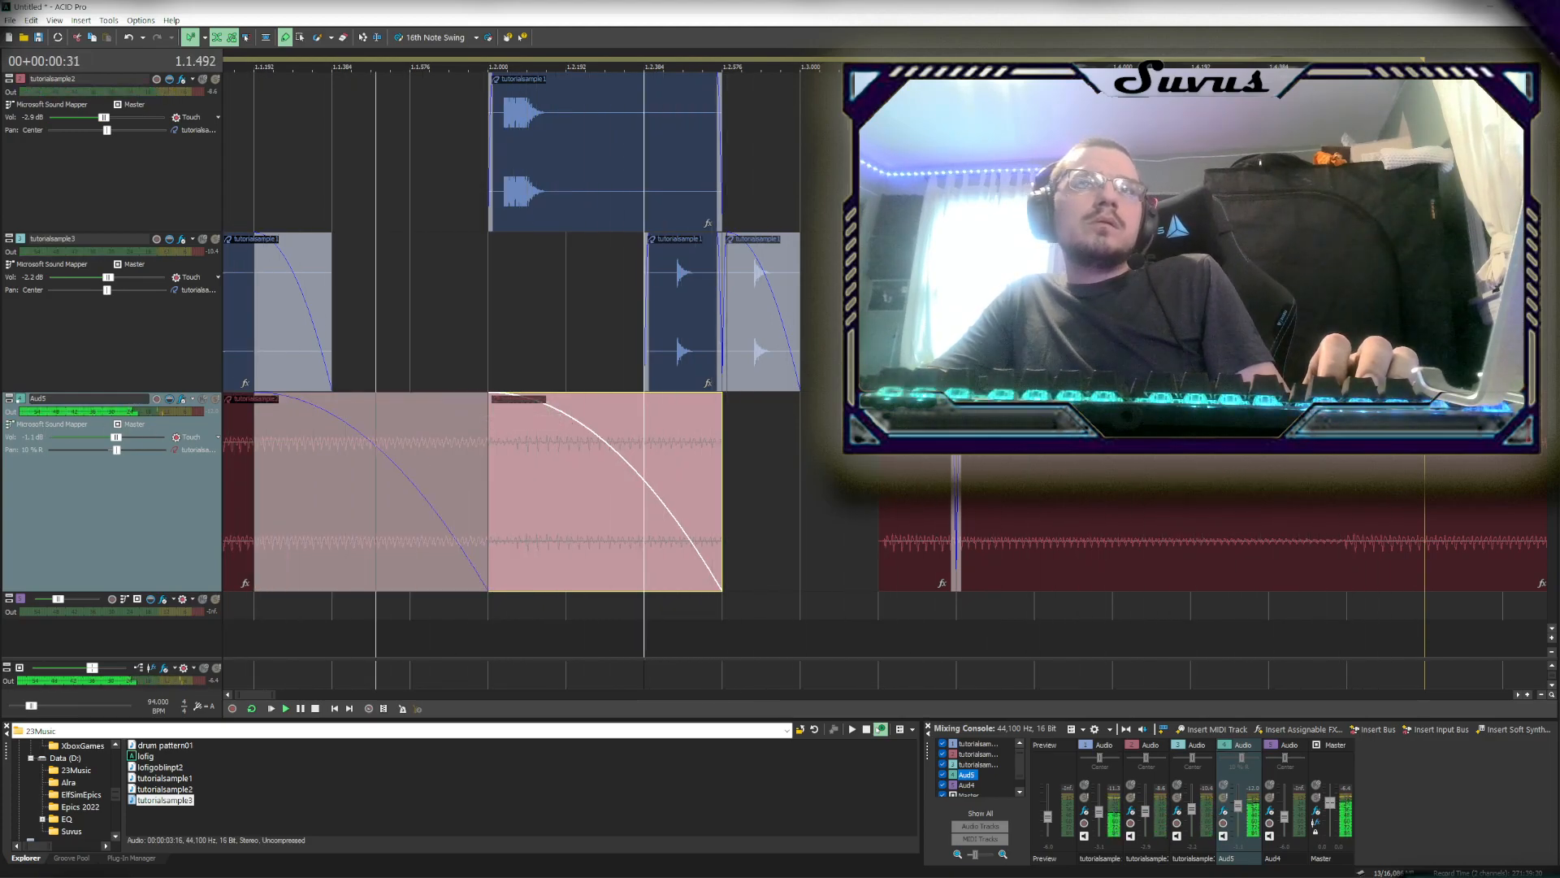
scroll(467, 421, "down", 2)
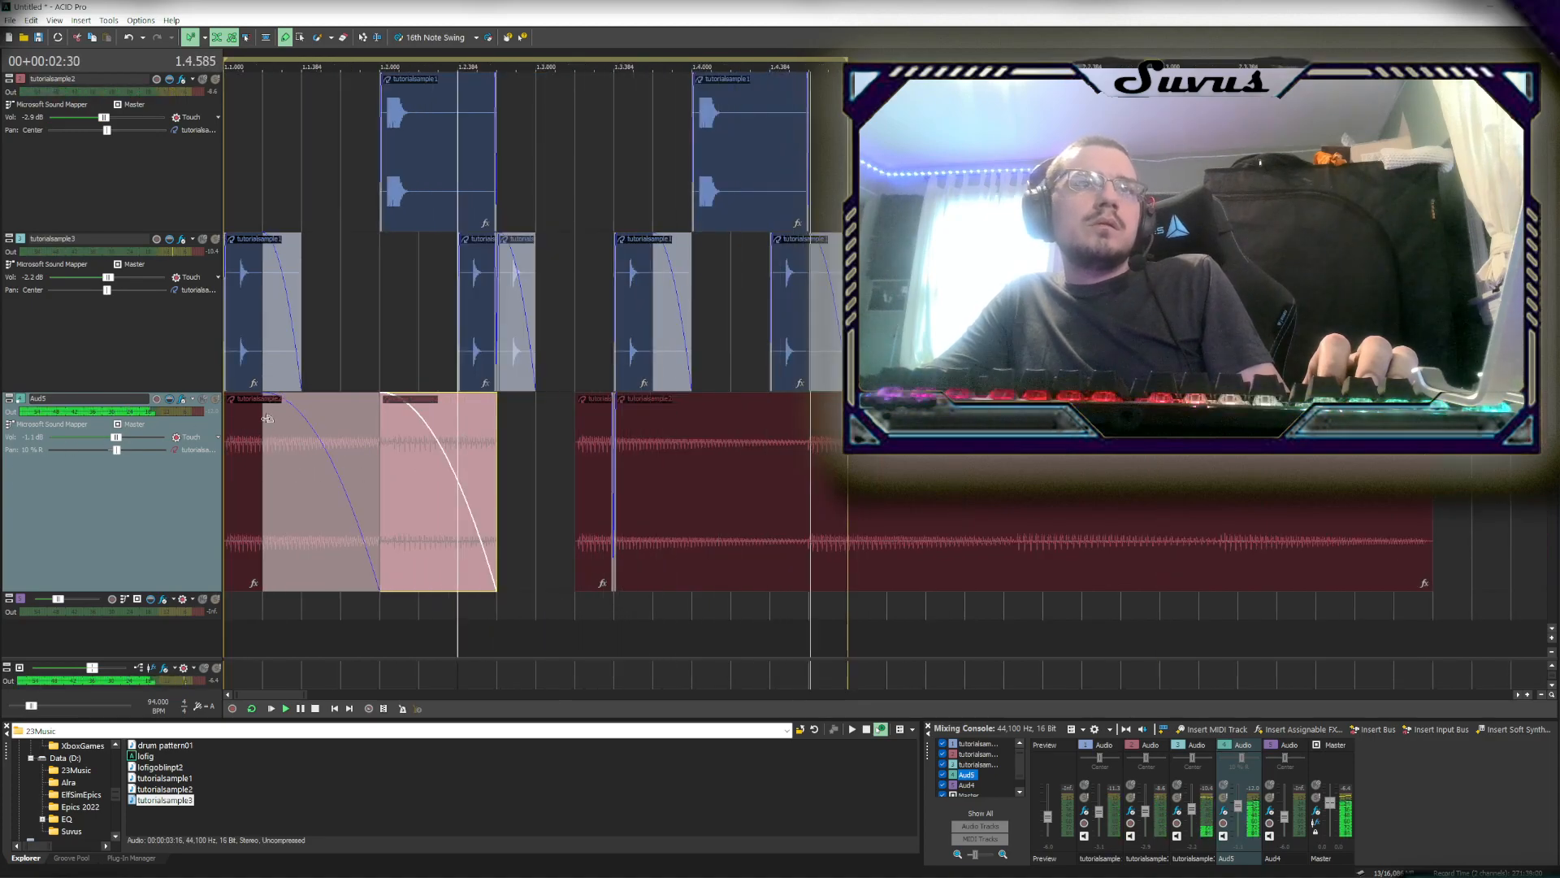
Delete the short leftover clip at about 1.3.192 on the Aud5 track
left_click(598, 471)
left_click(711, 460)
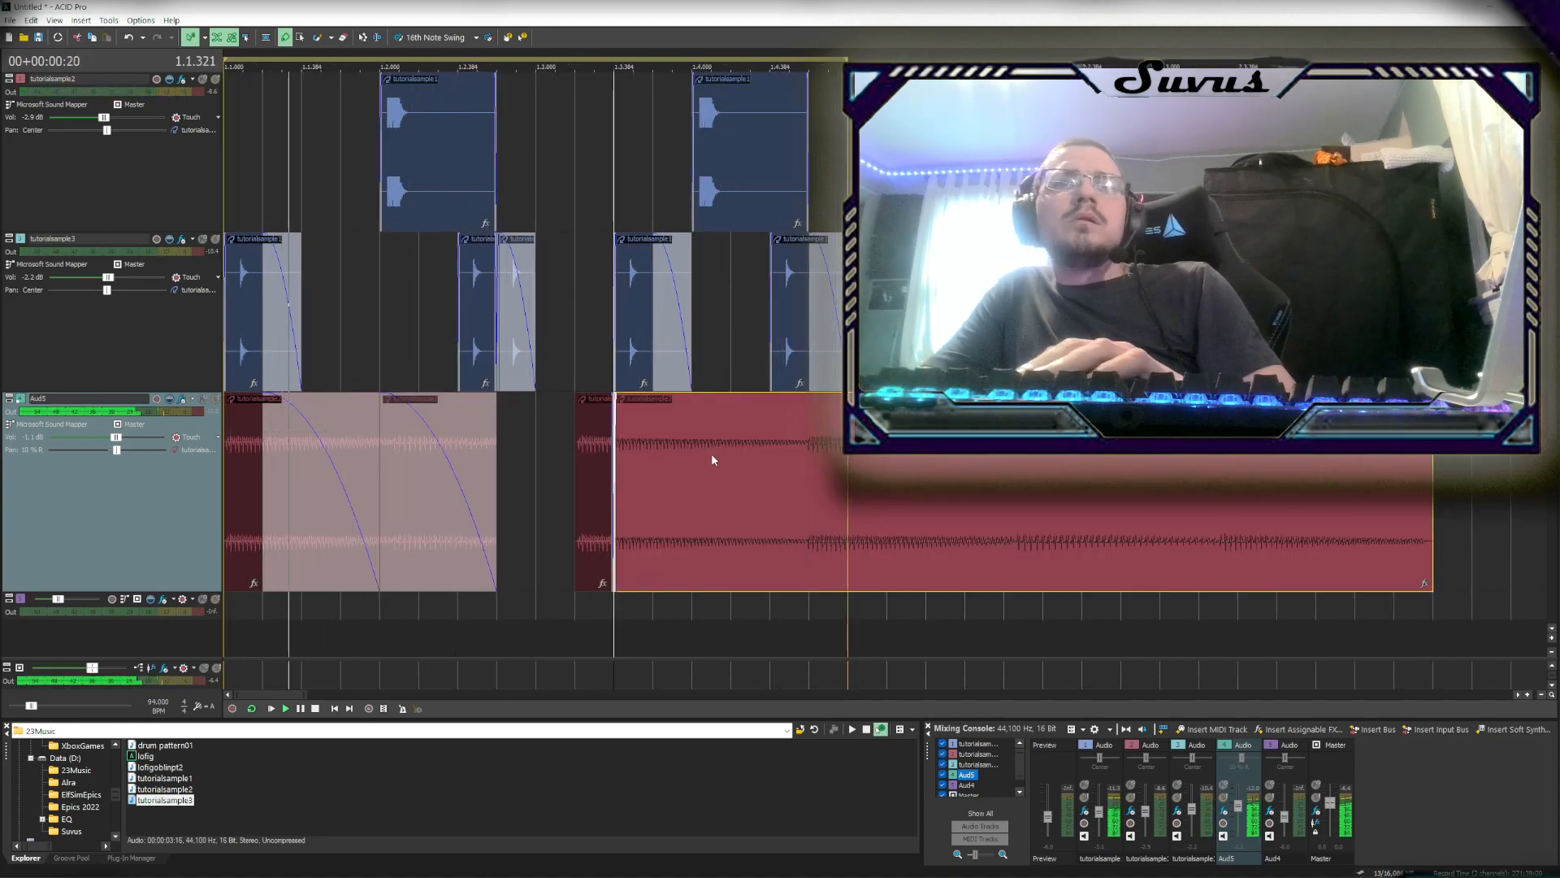
left_click(591, 479)
key("Delete")
Slide the remaining long Aud5 clip earlier, trim its start to about 1.3.384 and remove its fade-in
left_click_drag(615, 469, 720, 513)
left_click(741, 491)
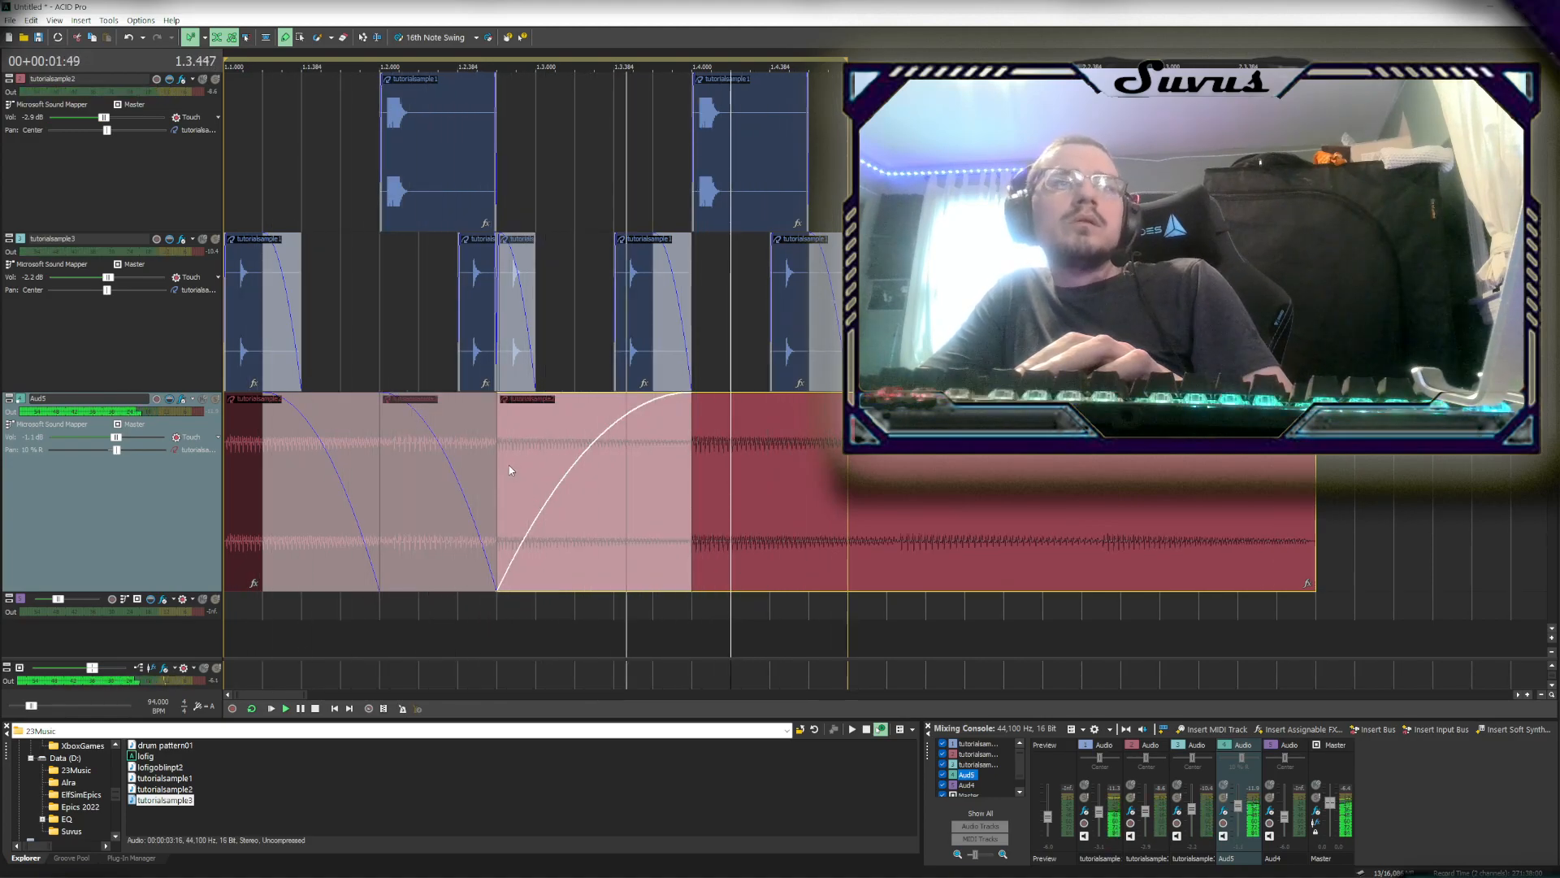
left_click_drag(504, 469, 682, 453)
left_click_drag(804, 478, 725, 478)
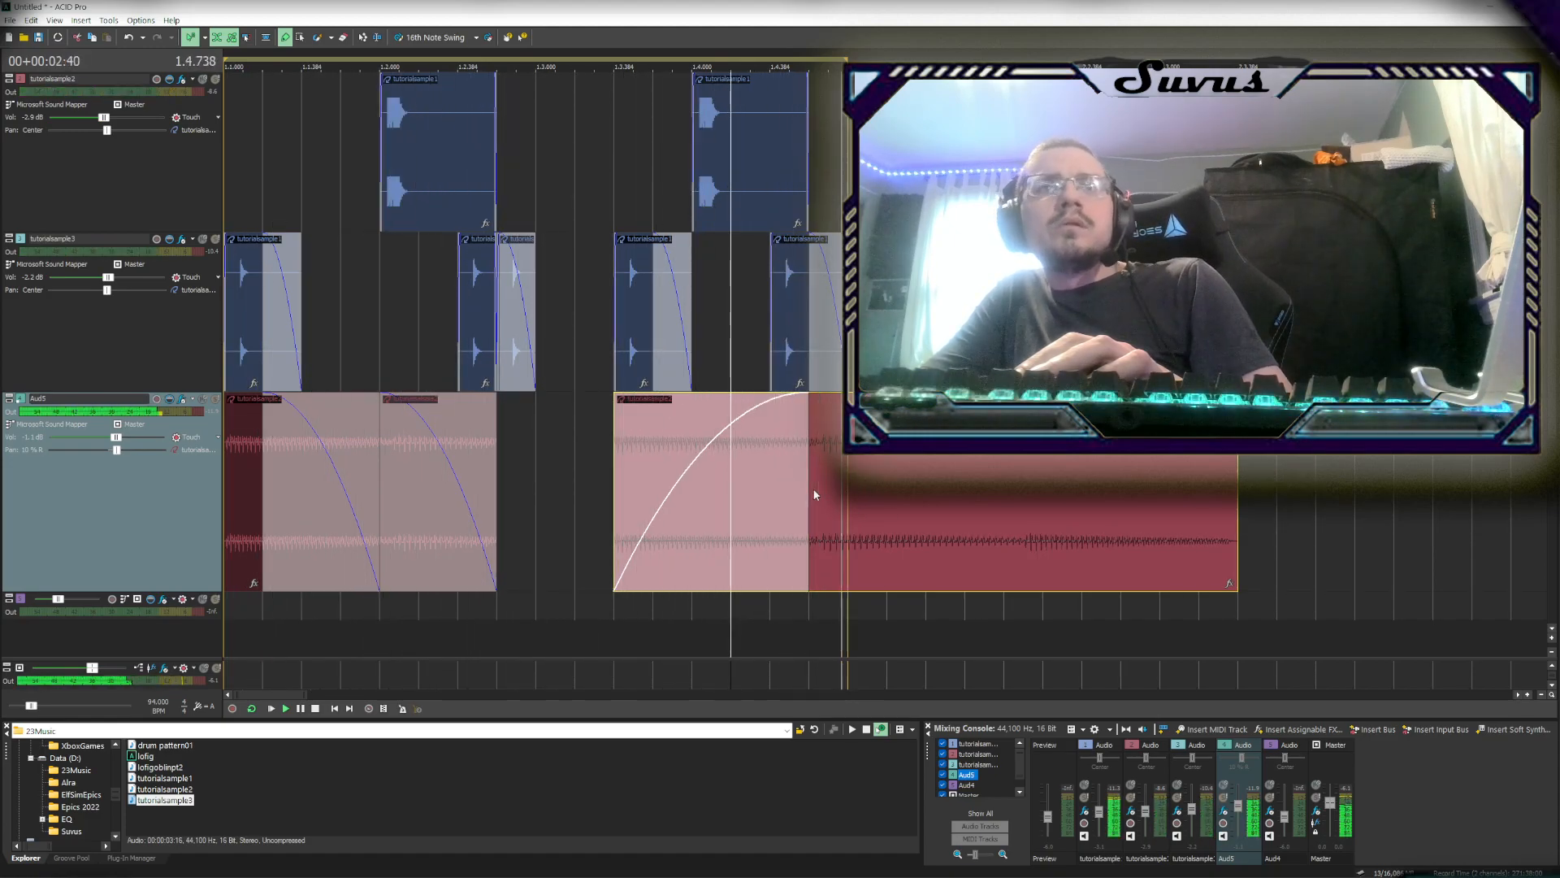
left_click_drag(810, 489, 768, 489)
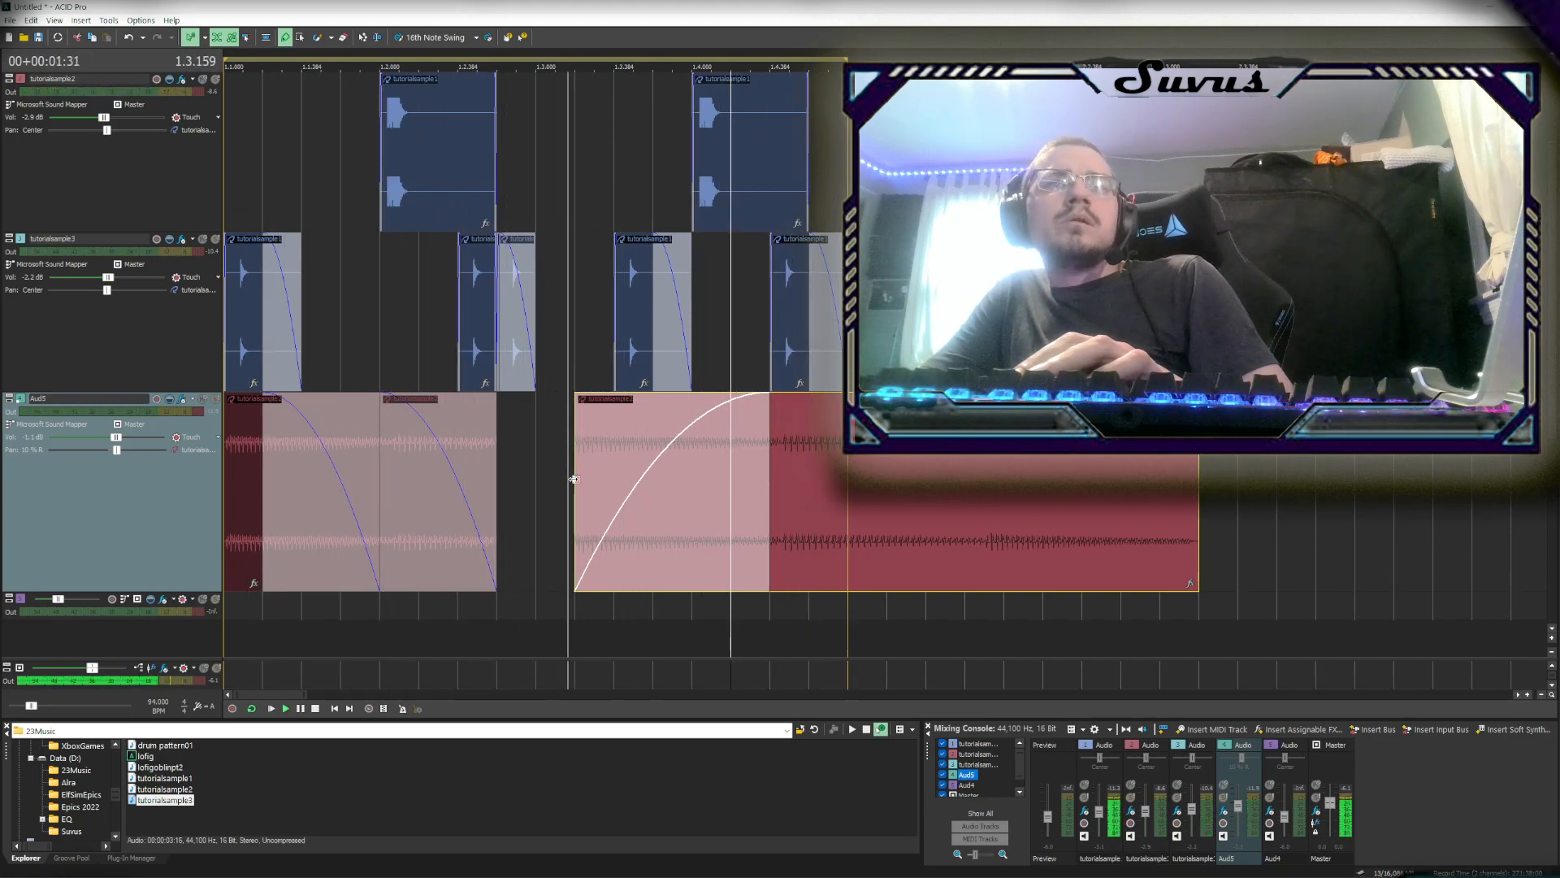
left_click_drag(650, 488, 689, 487)
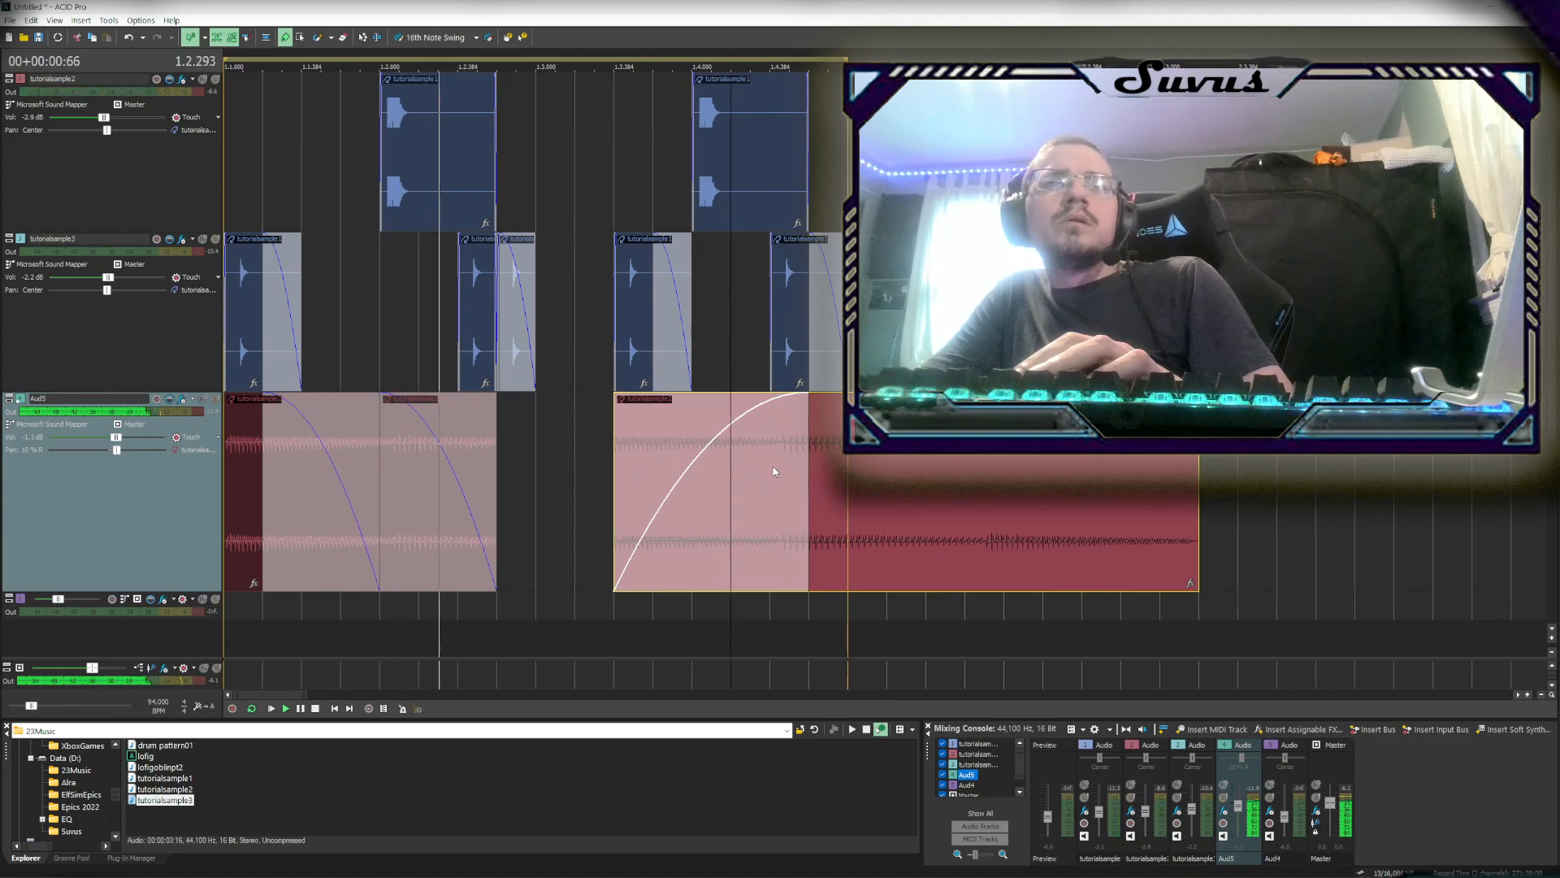
left_click_drag(808, 395, 545, 468)
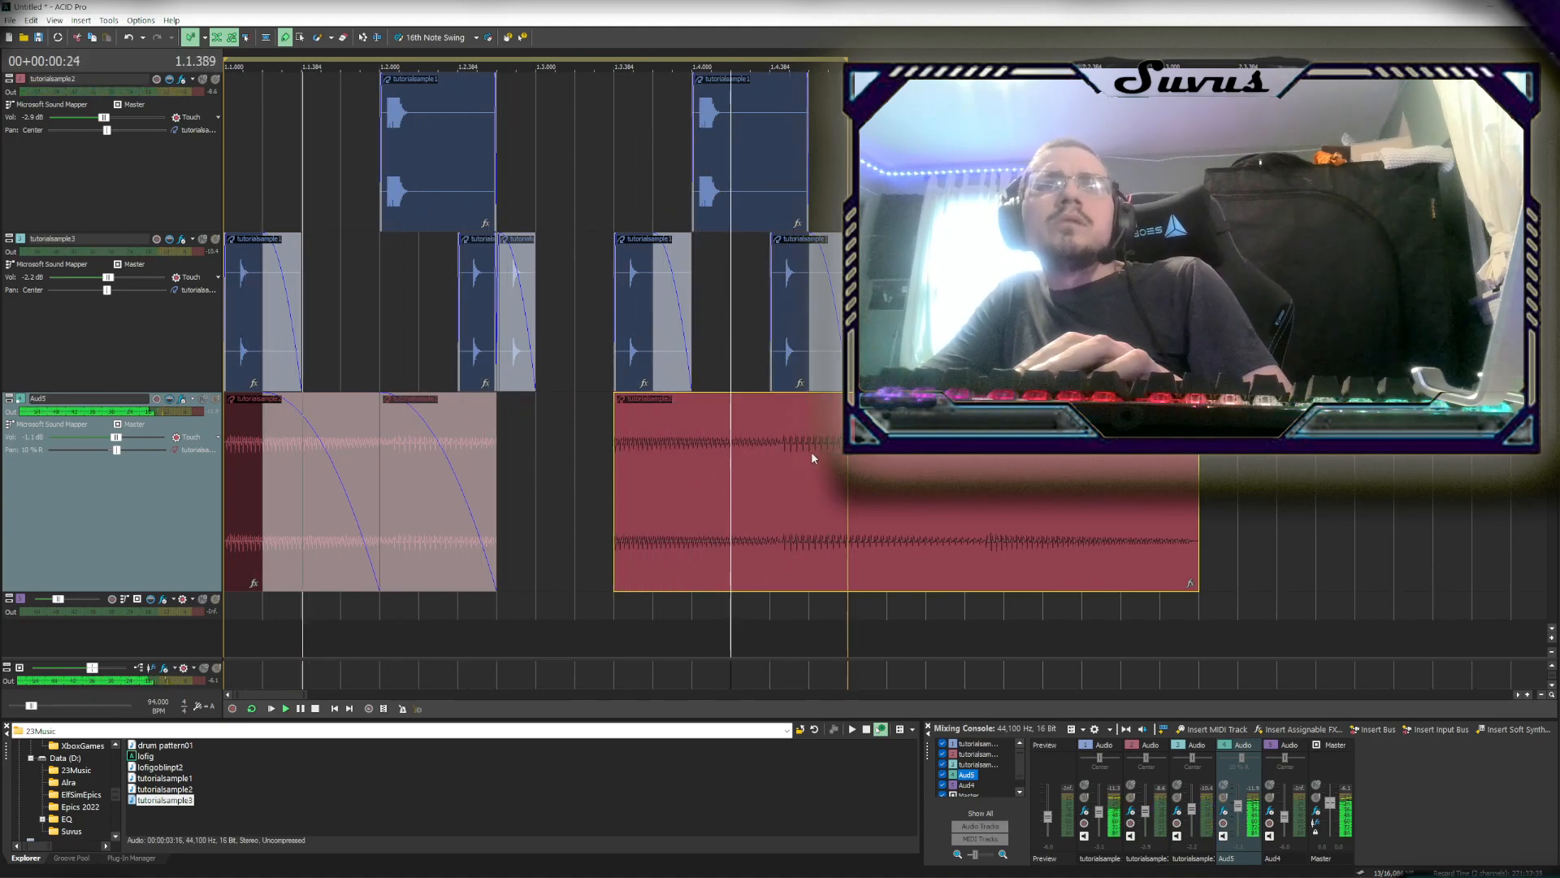
Move the long Aud5 clip back to beat 1.3 and trim its start to about 1.3.384 again
scroll(787, 418, "up", 1)
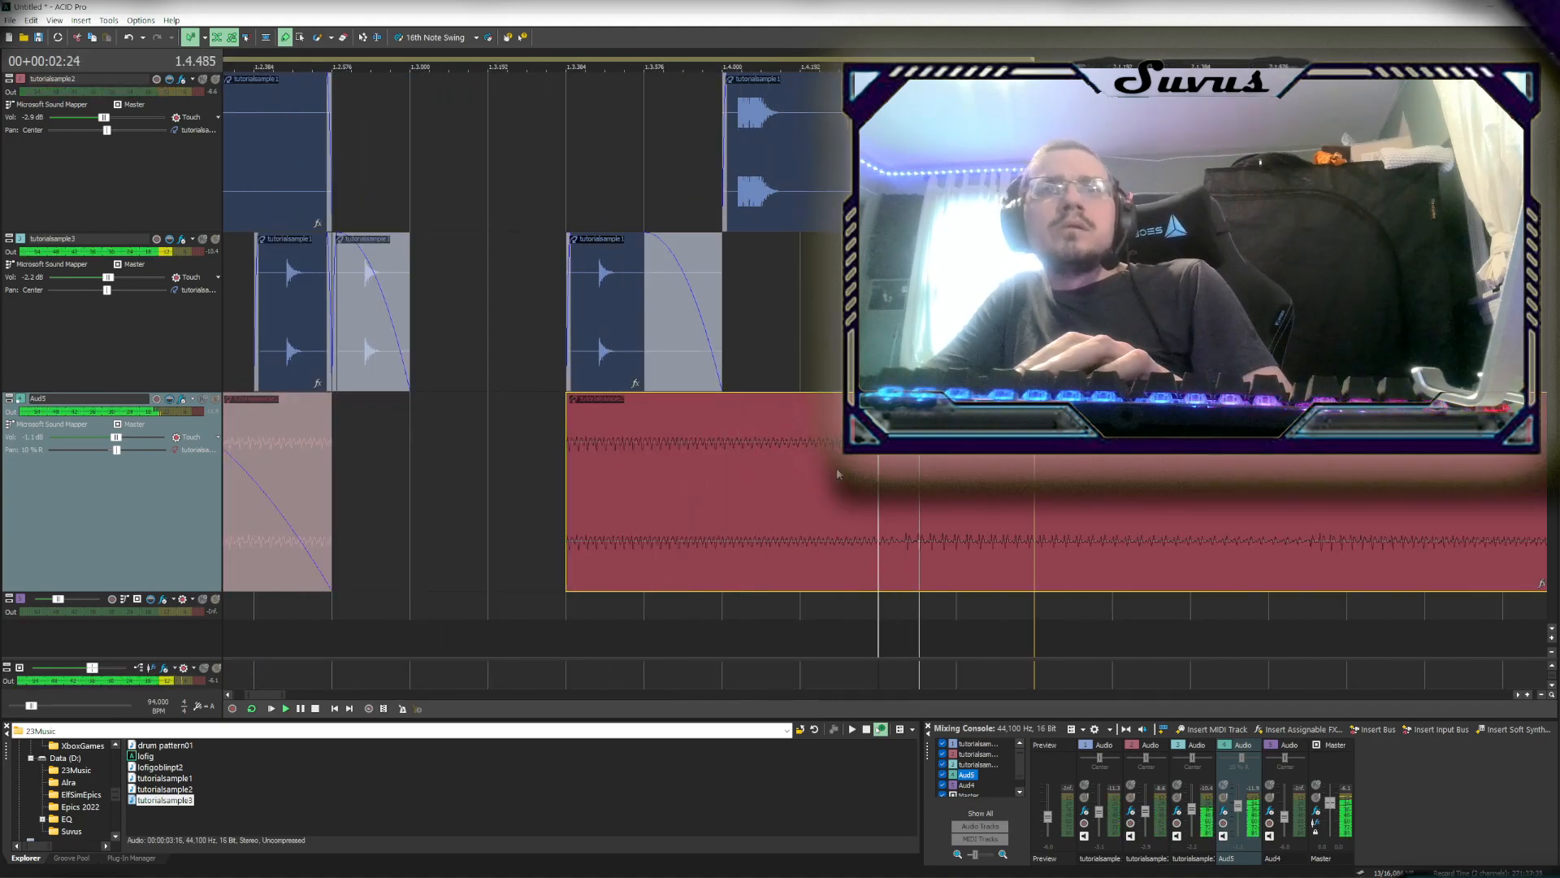
left_click_drag(806, 484, 678, 511)
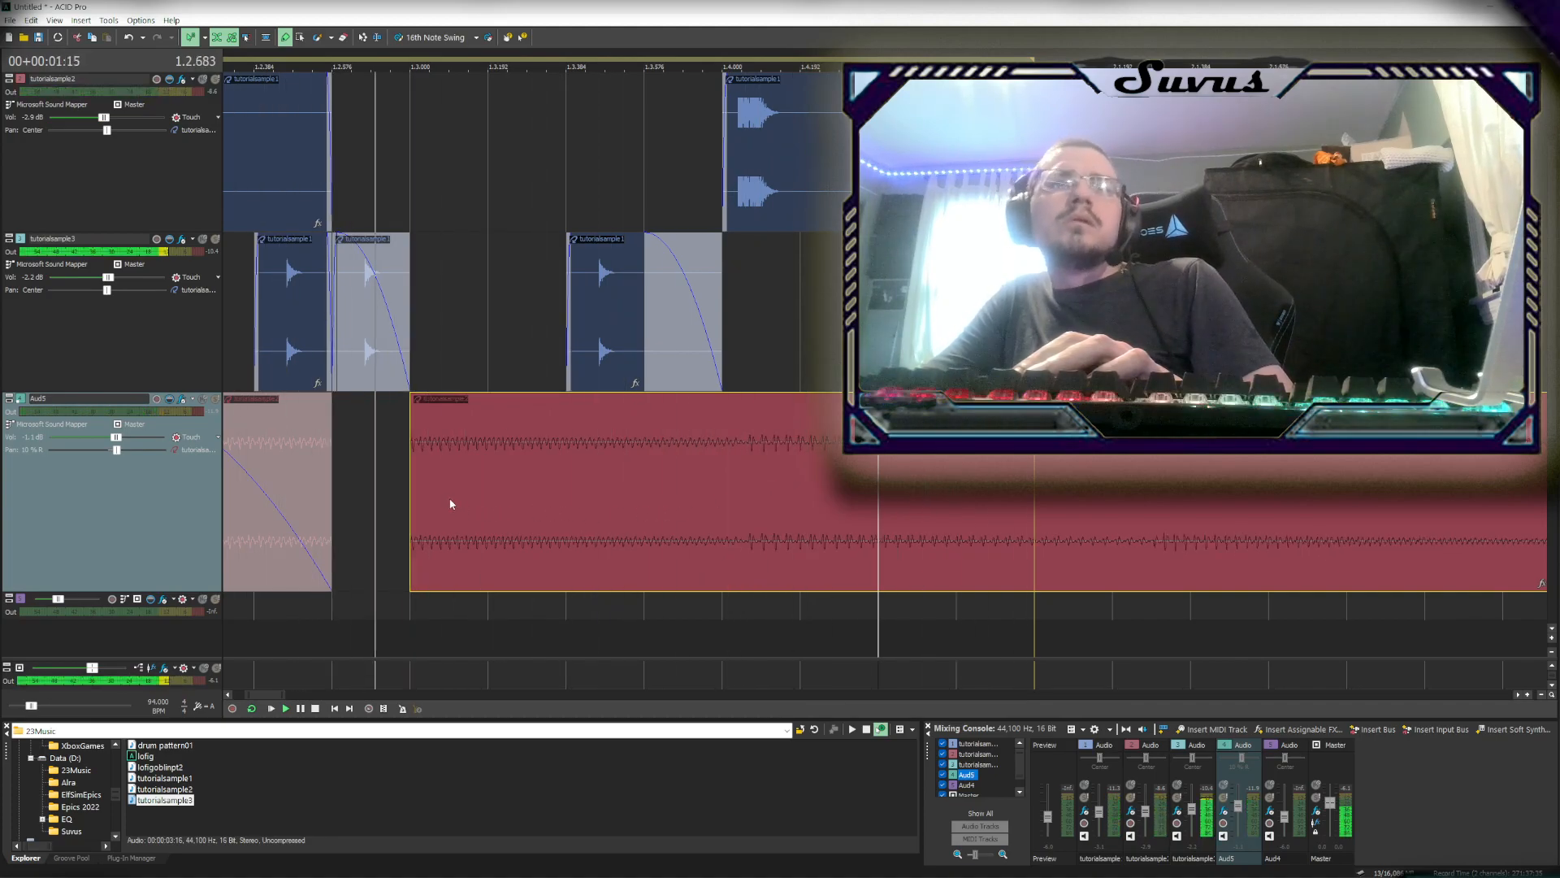
left_click_drag(444, 491, 559, 481)
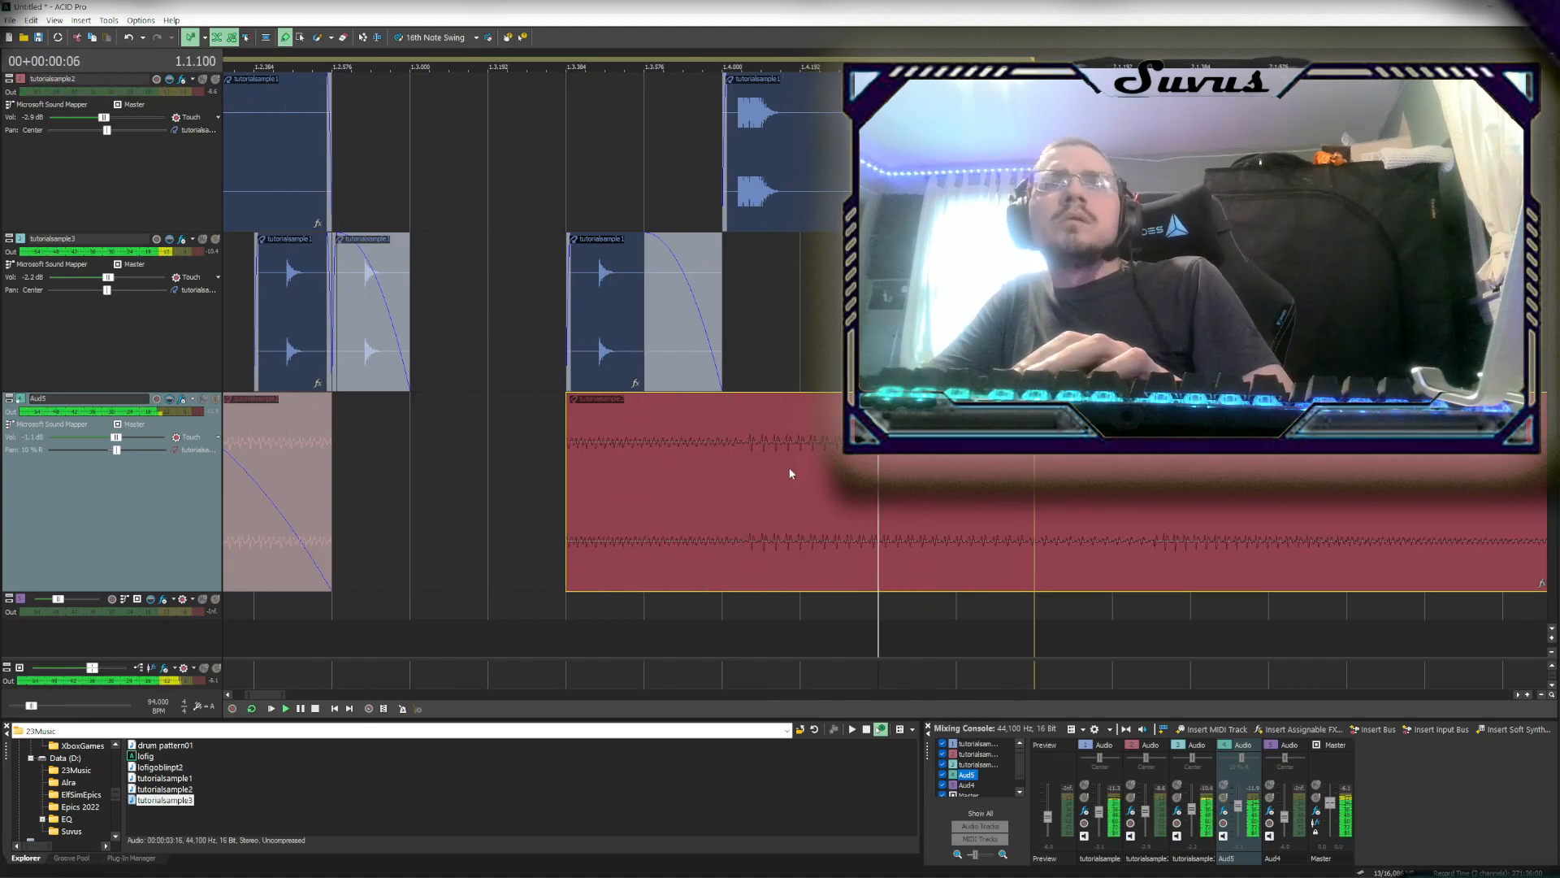
Split the long Aud5 clip at beat 1.4, move the remainder to about 1.4.384 and extend the earlier part to meet it
left_click(720, 486)
key("s")
left_click_drag(726, 492, 999, 522)
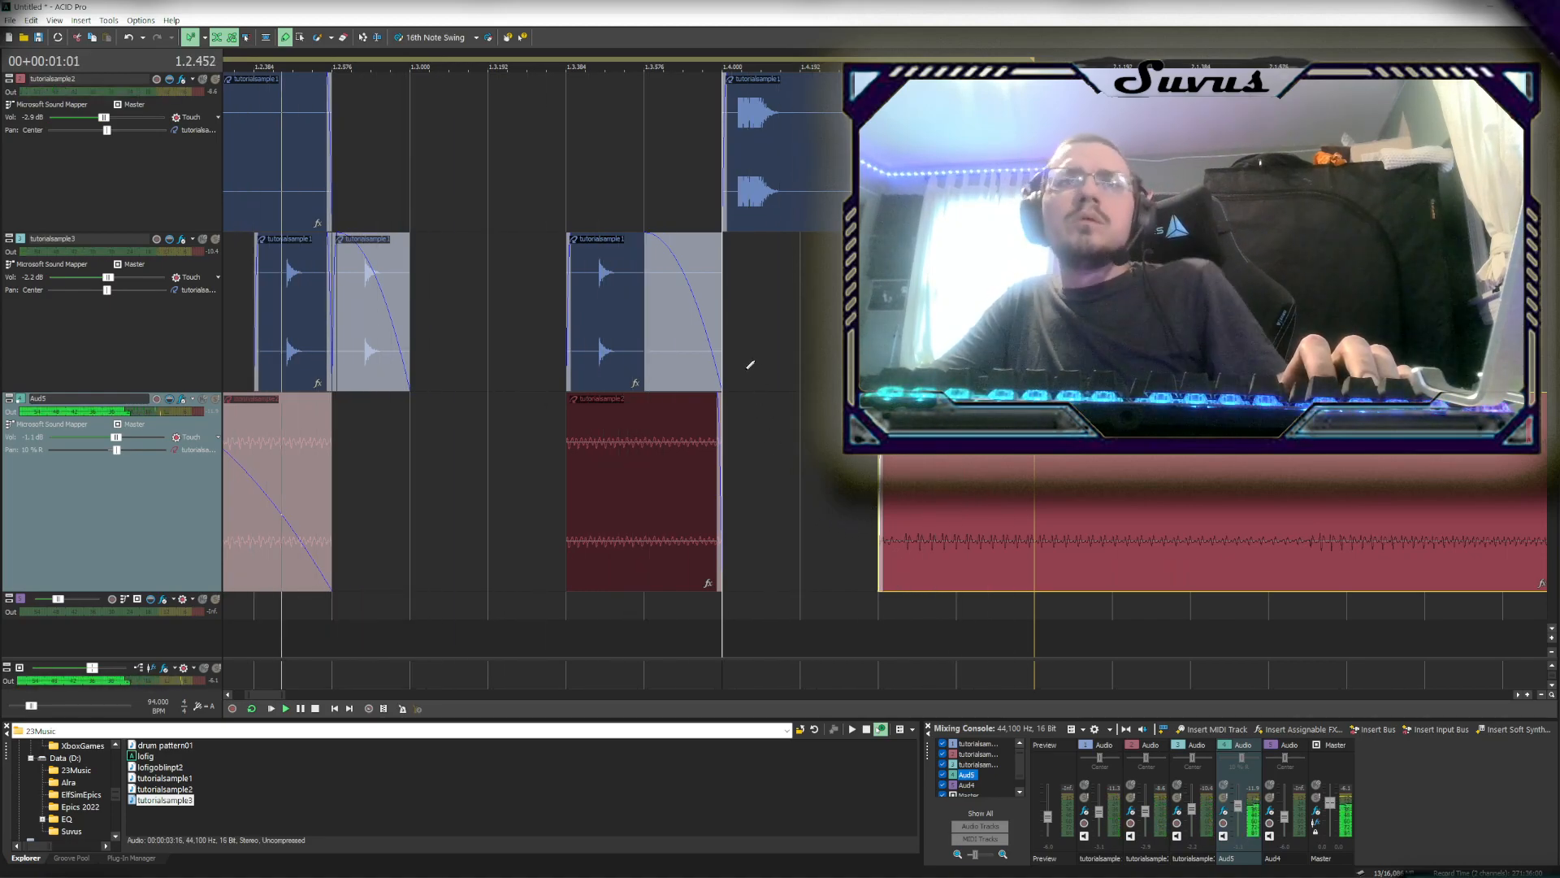
left_click_drag(714, 470, 878, 459)
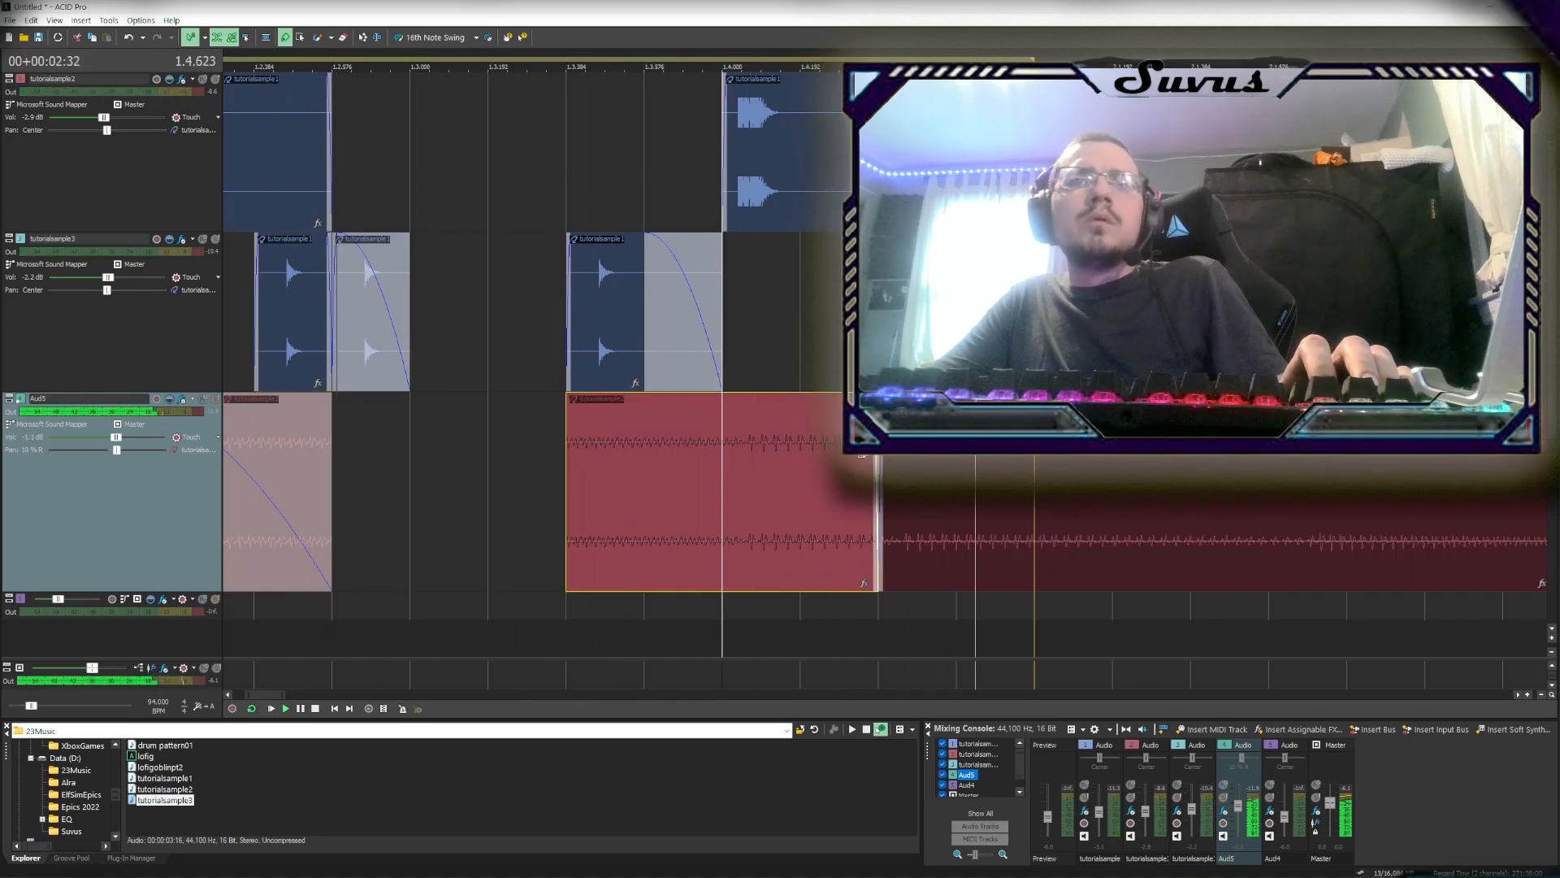
left_click(880, 470)
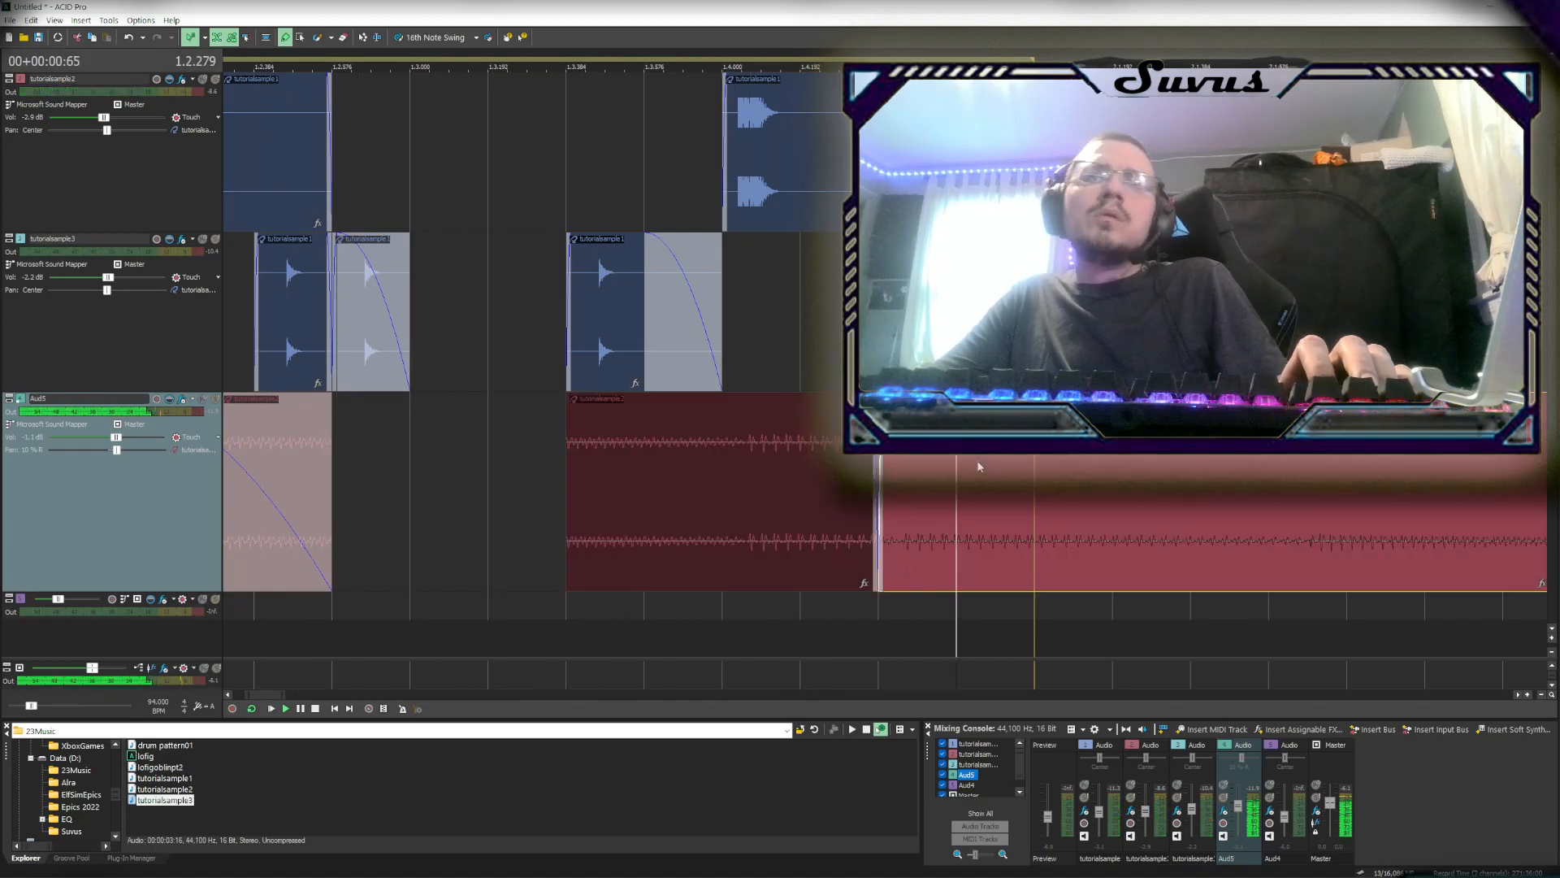
Trim the end of the last Aud5 clip back to the loop region's end at 2.1.000
left_click(876, 471)
left_click(956, 497)
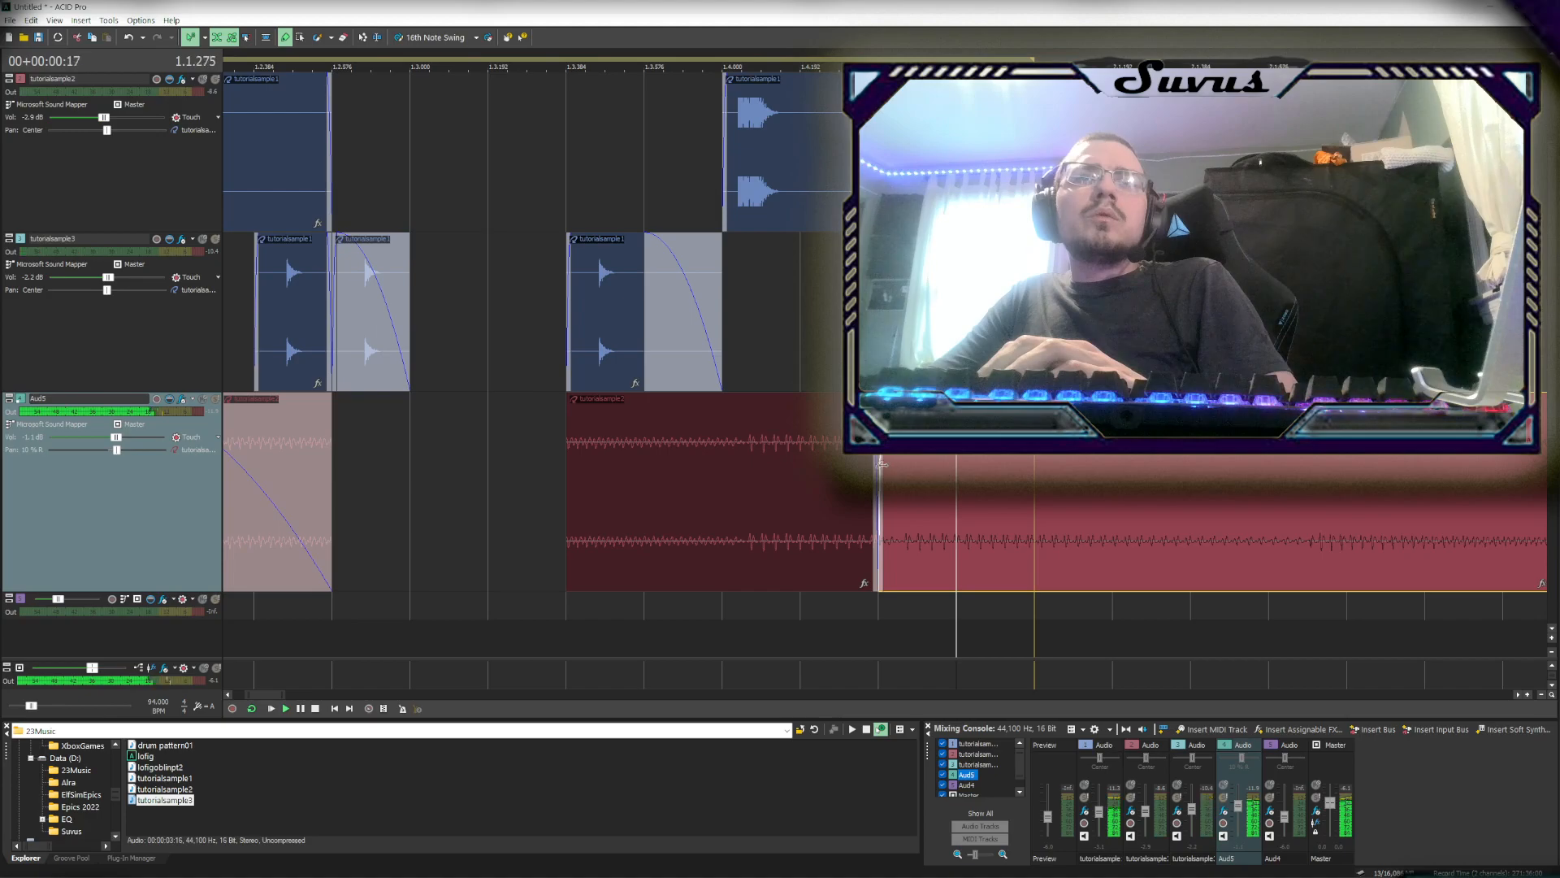
left_click_drag(882, 463, 1347, 463)
left_click_drag(1397, 521, 976, 522)
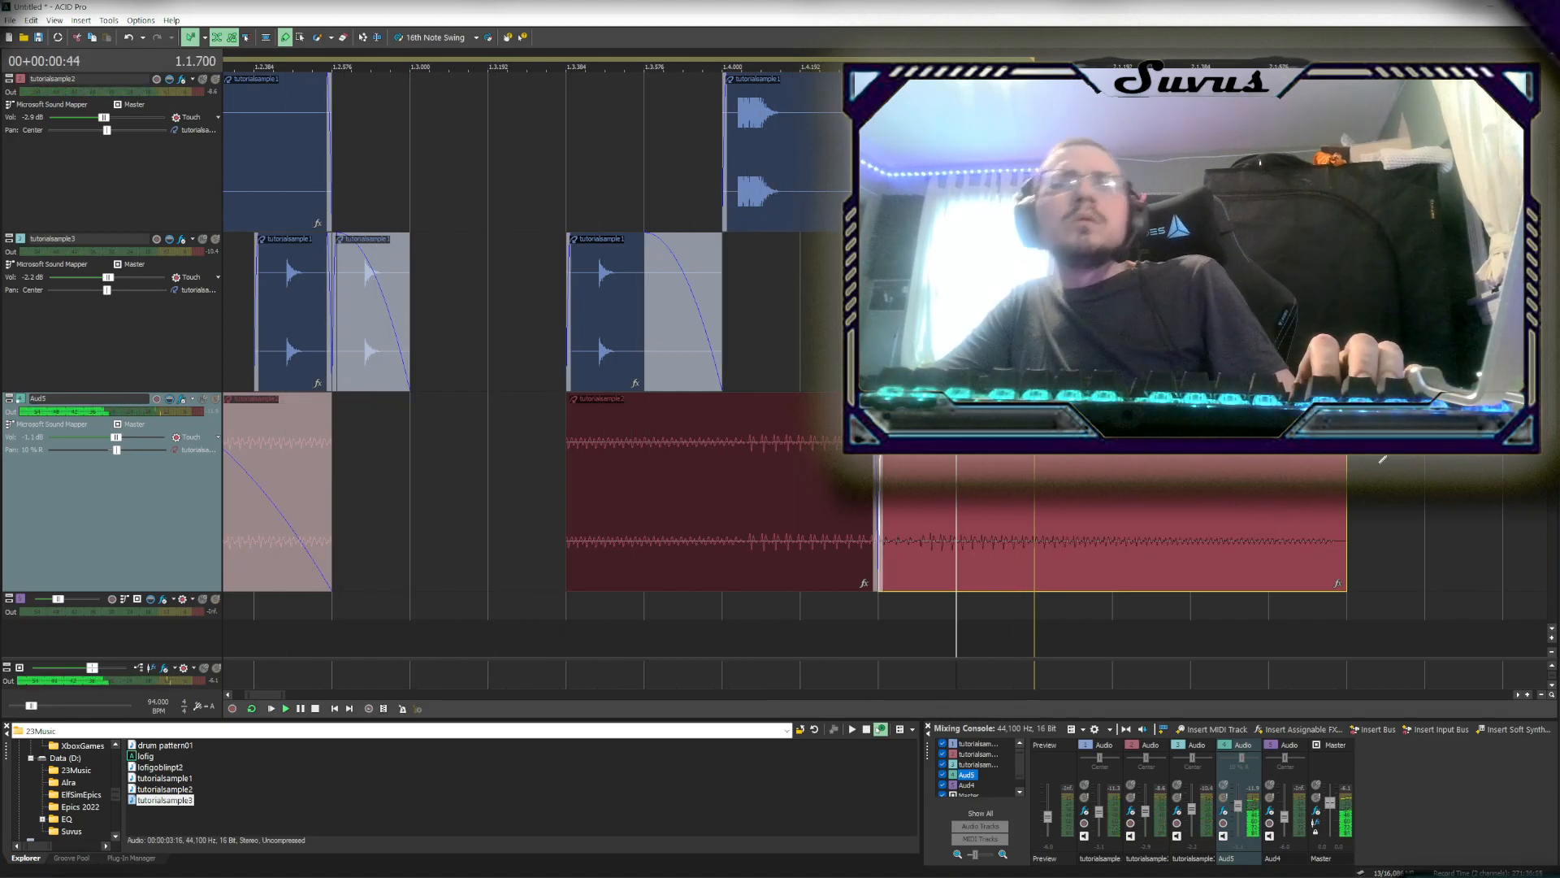
left_click_drag(1349, 467, 1067, 467)
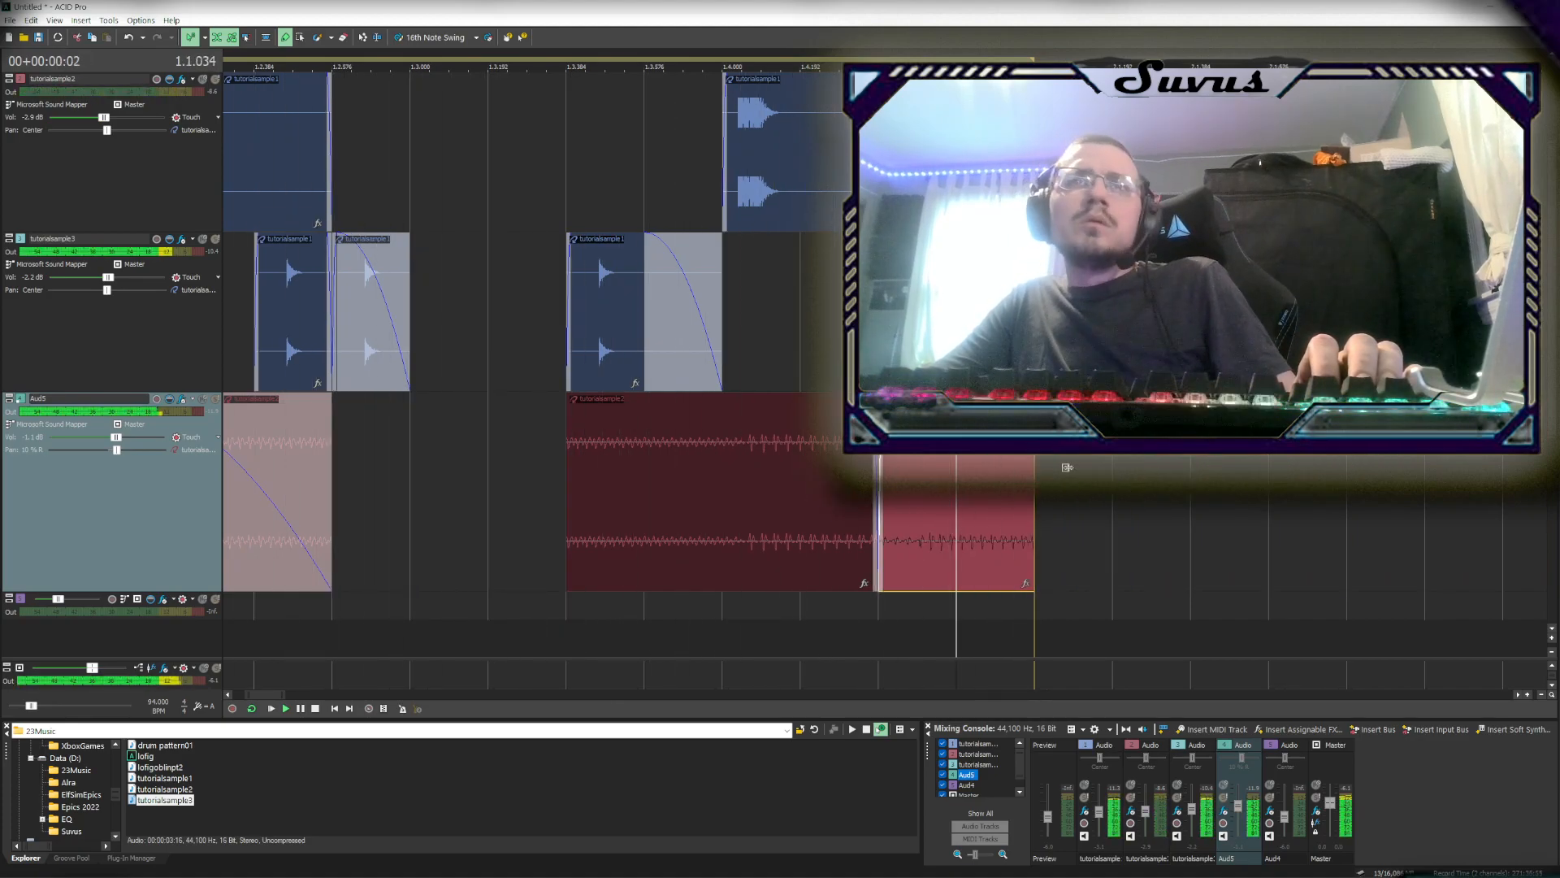
scroll(567, 509, "down", 5)
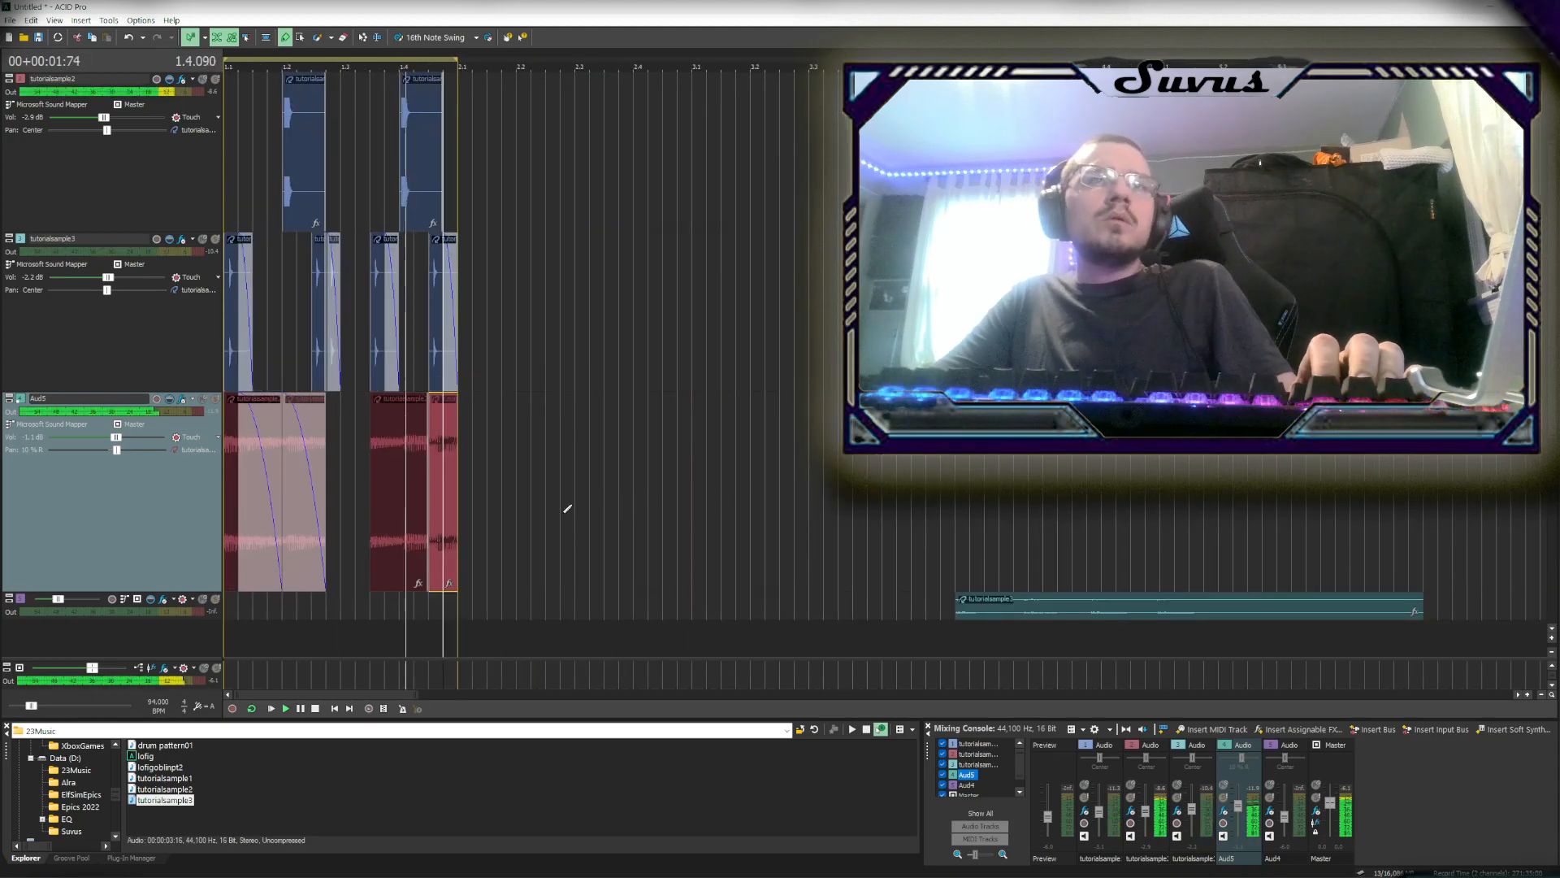
Give the last two Aud5 clips full-length fade-outs, and remove the fade from the clip at 1.3.384
left_click(391, 471)
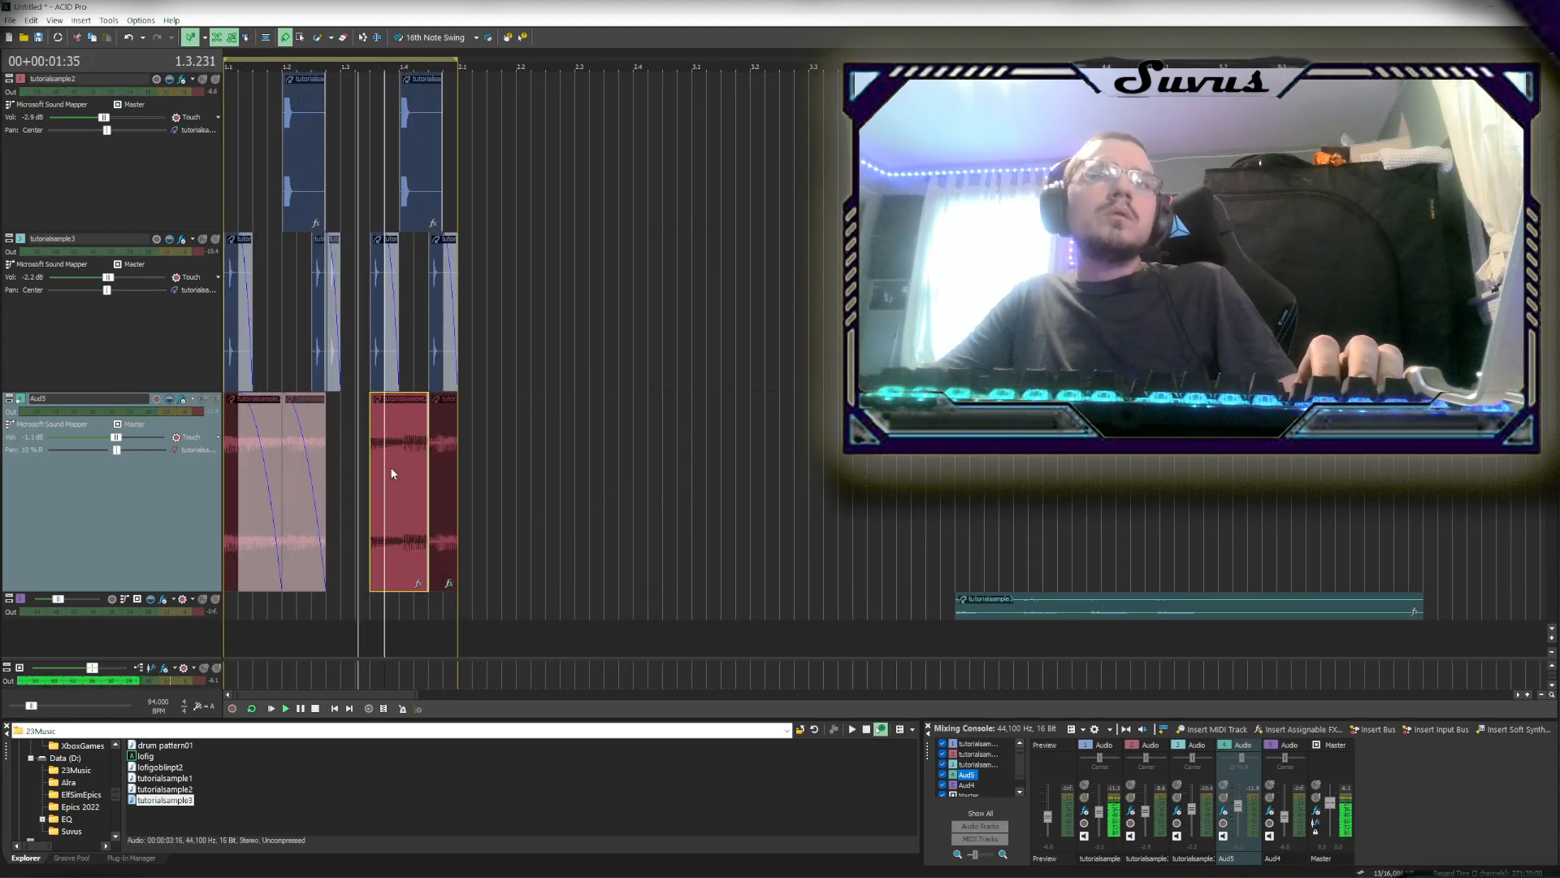
scroll(390, 467, "up", 5)
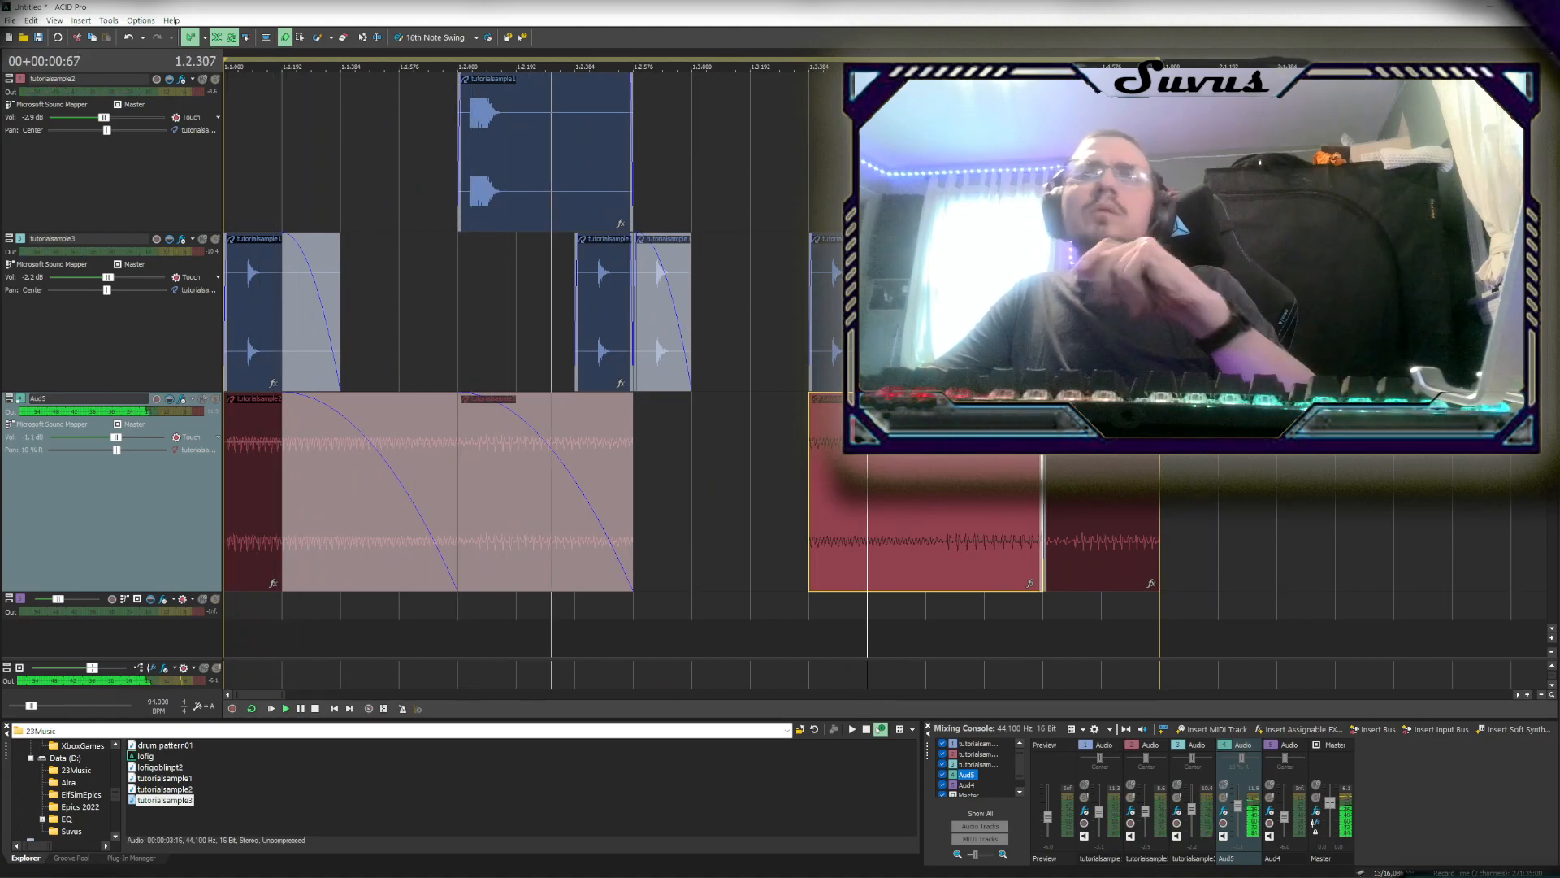
left_click_drag(1041, 396, 811, 397)
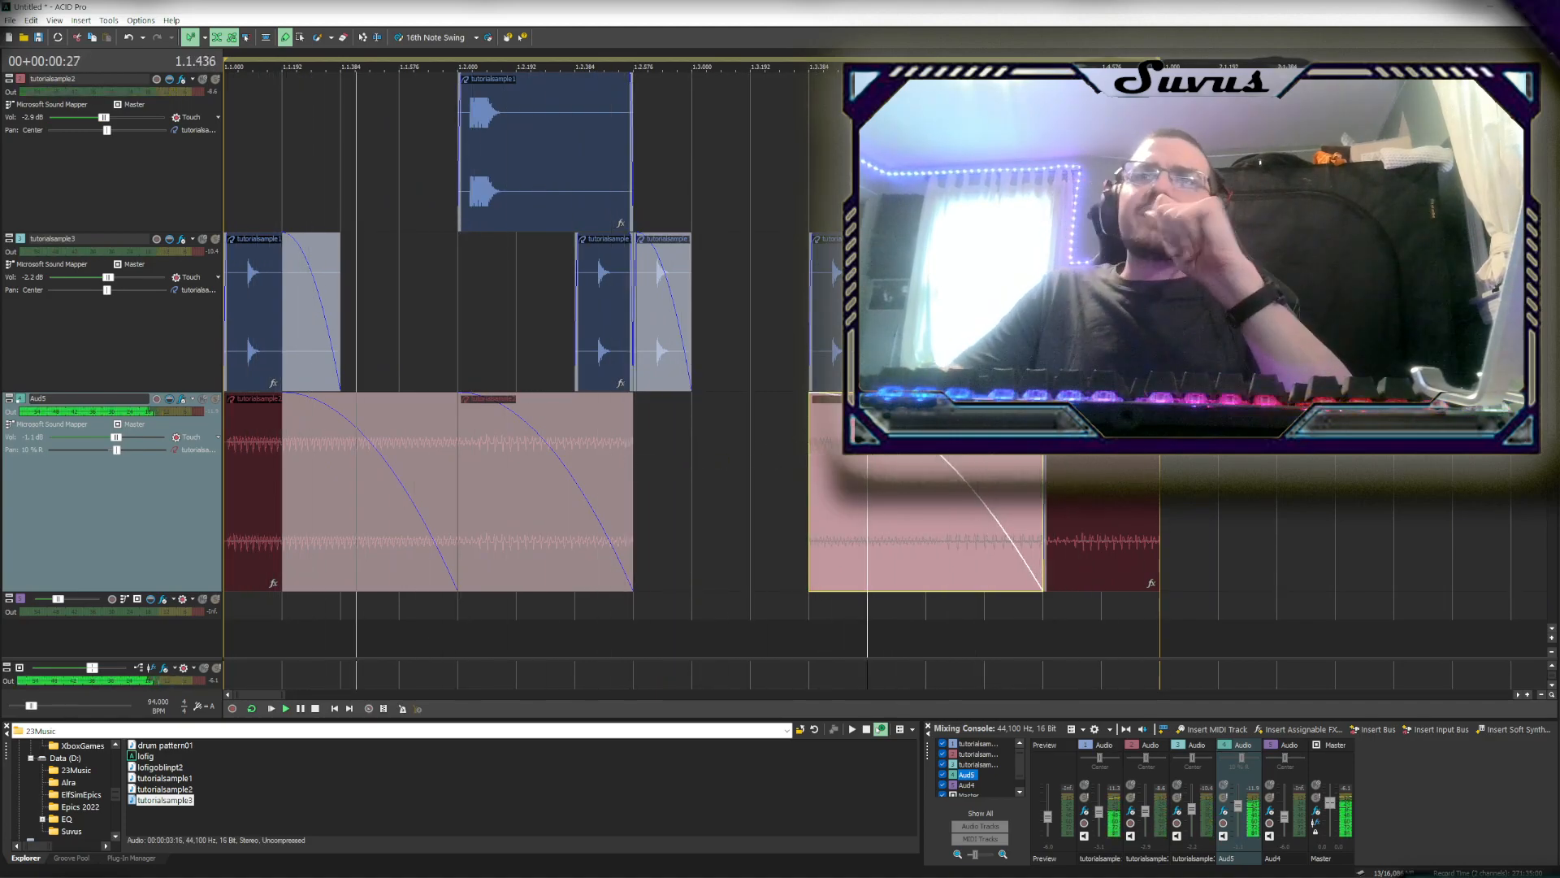
left_click_drag(1158, 397, 720, 406)
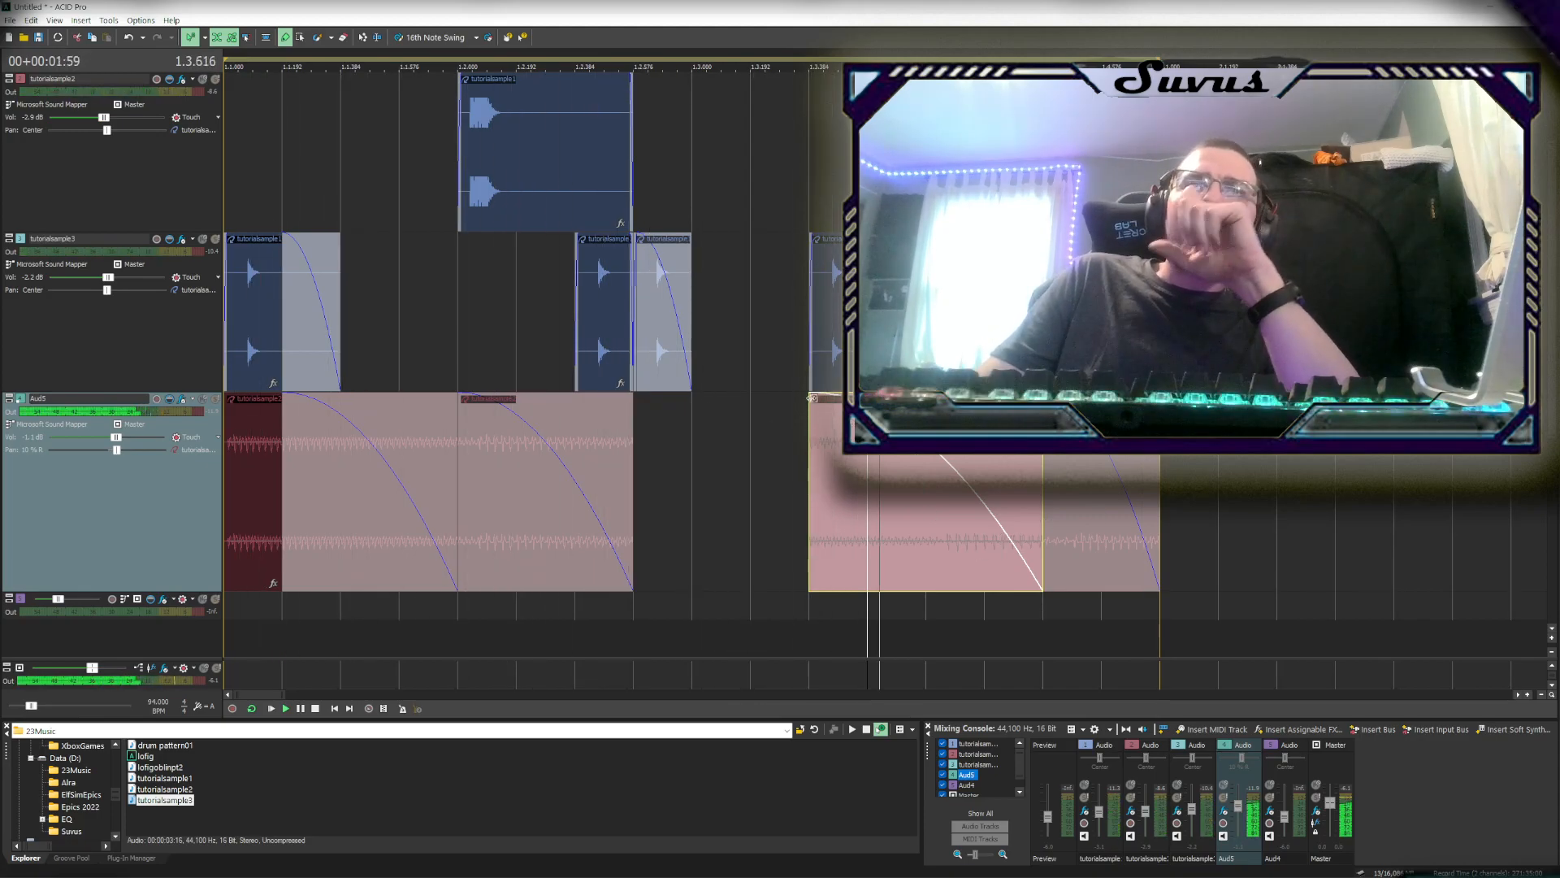
left_click_drag(810, 393, 776, 392)
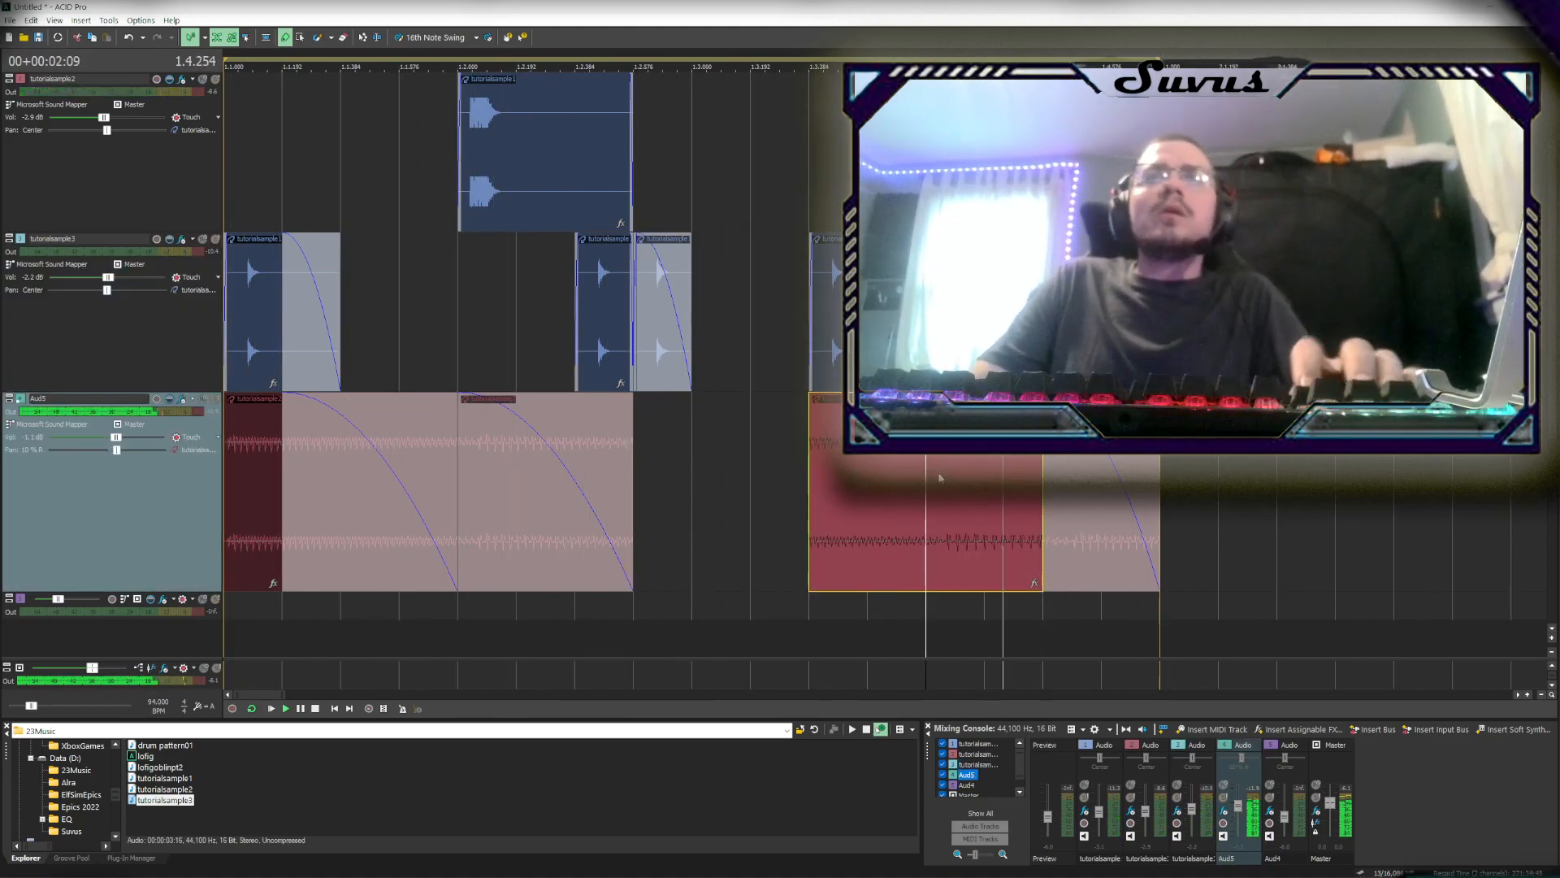
Split the Aud5 clip at beat 1.4 and start the last three clips' fade-outs at 1.3.576, 1.4.192 and 1.4.576
key("s")
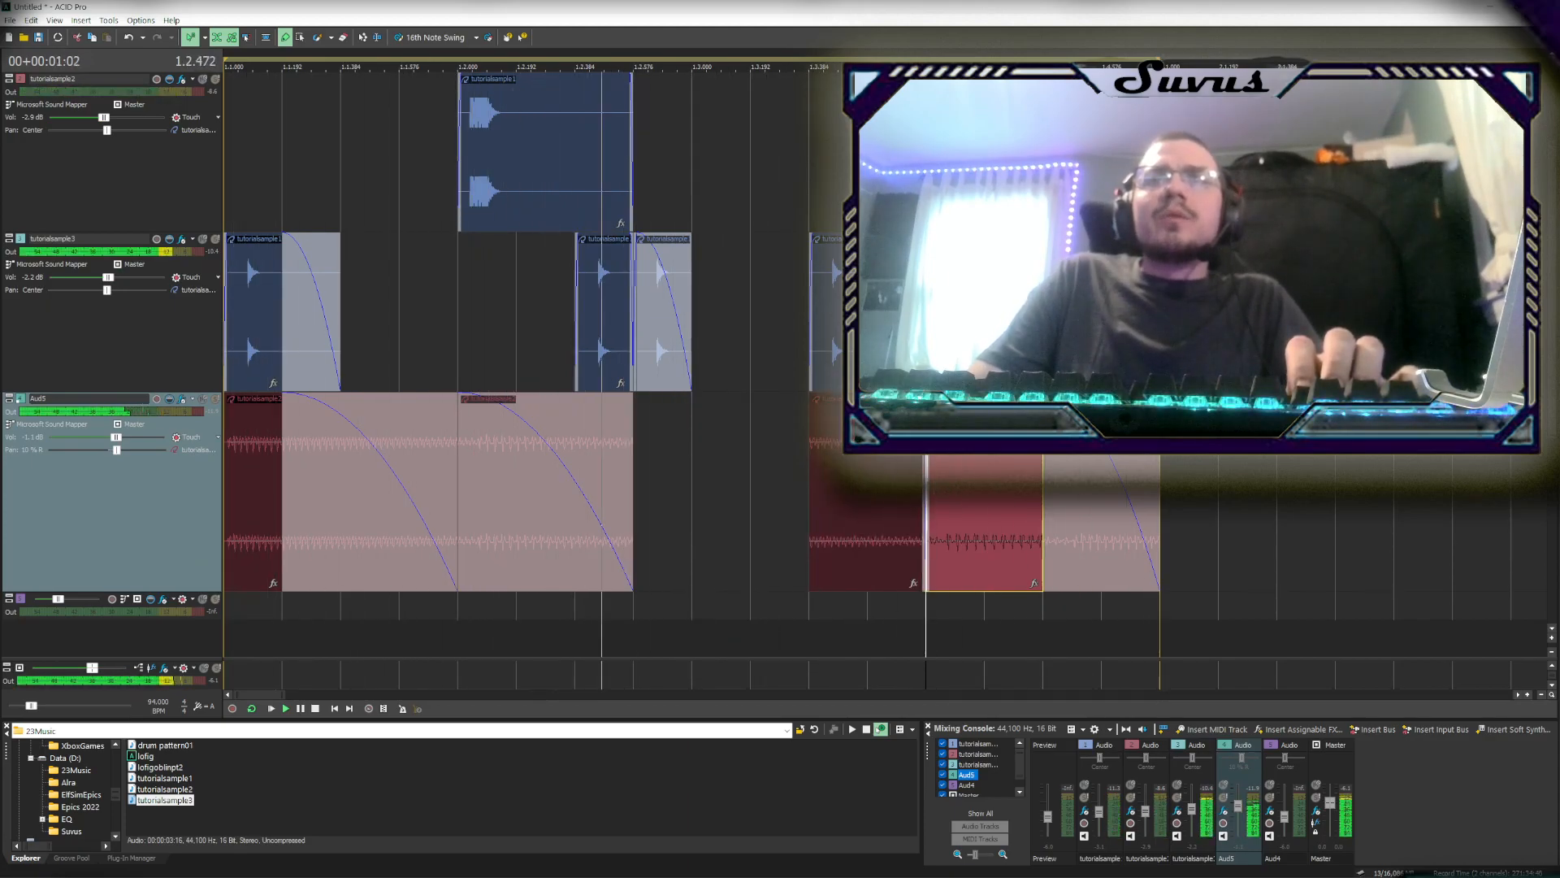
left_click_drag(1041, 397, 984, 397)
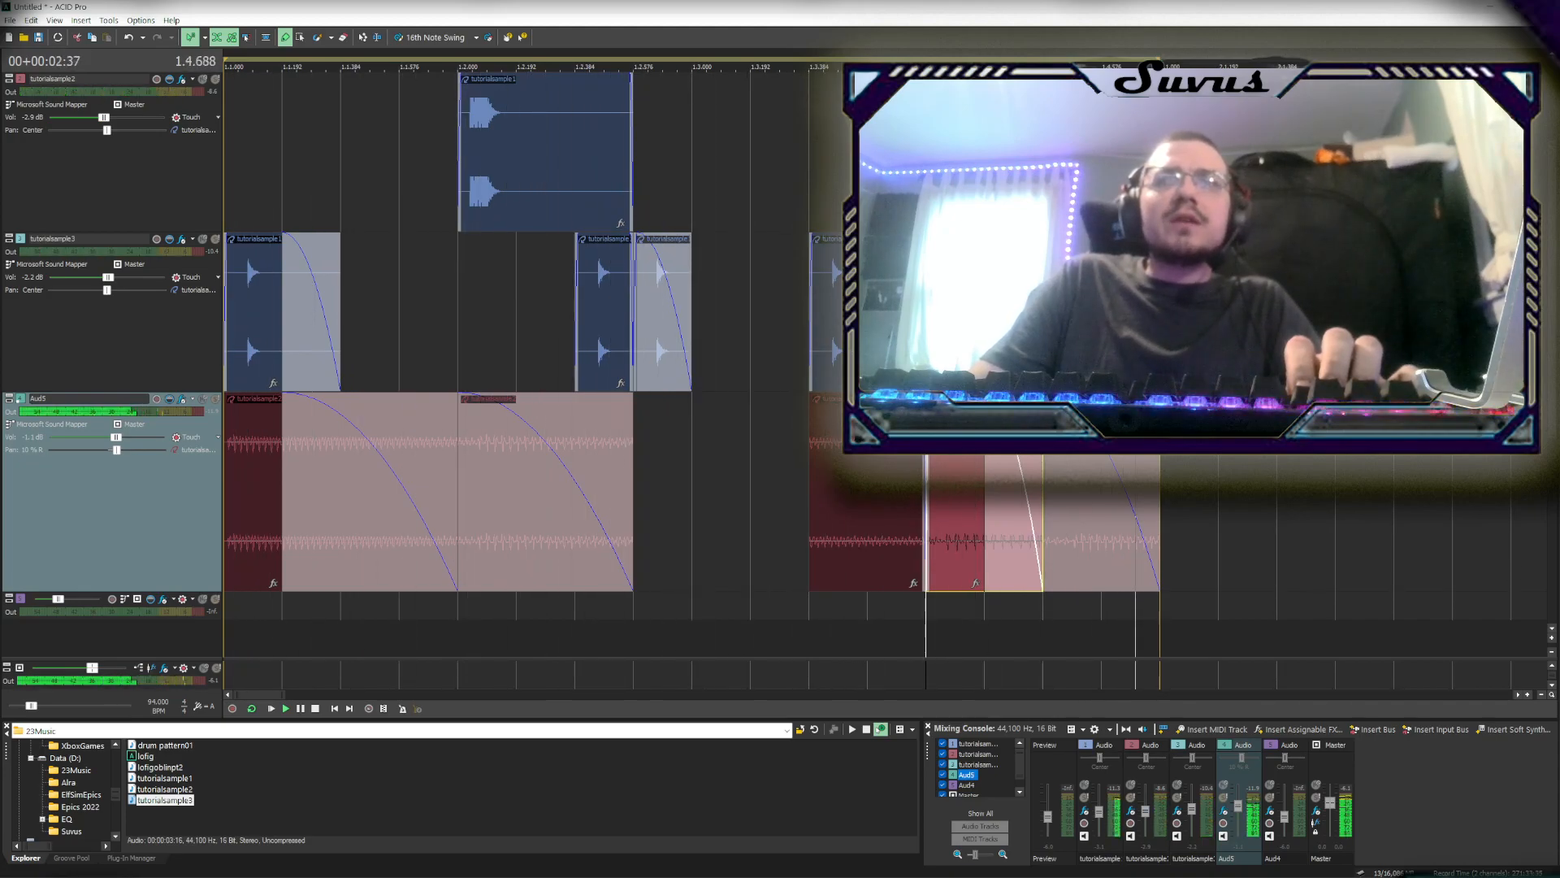
left_click_drag(925, 397, 867, 397)
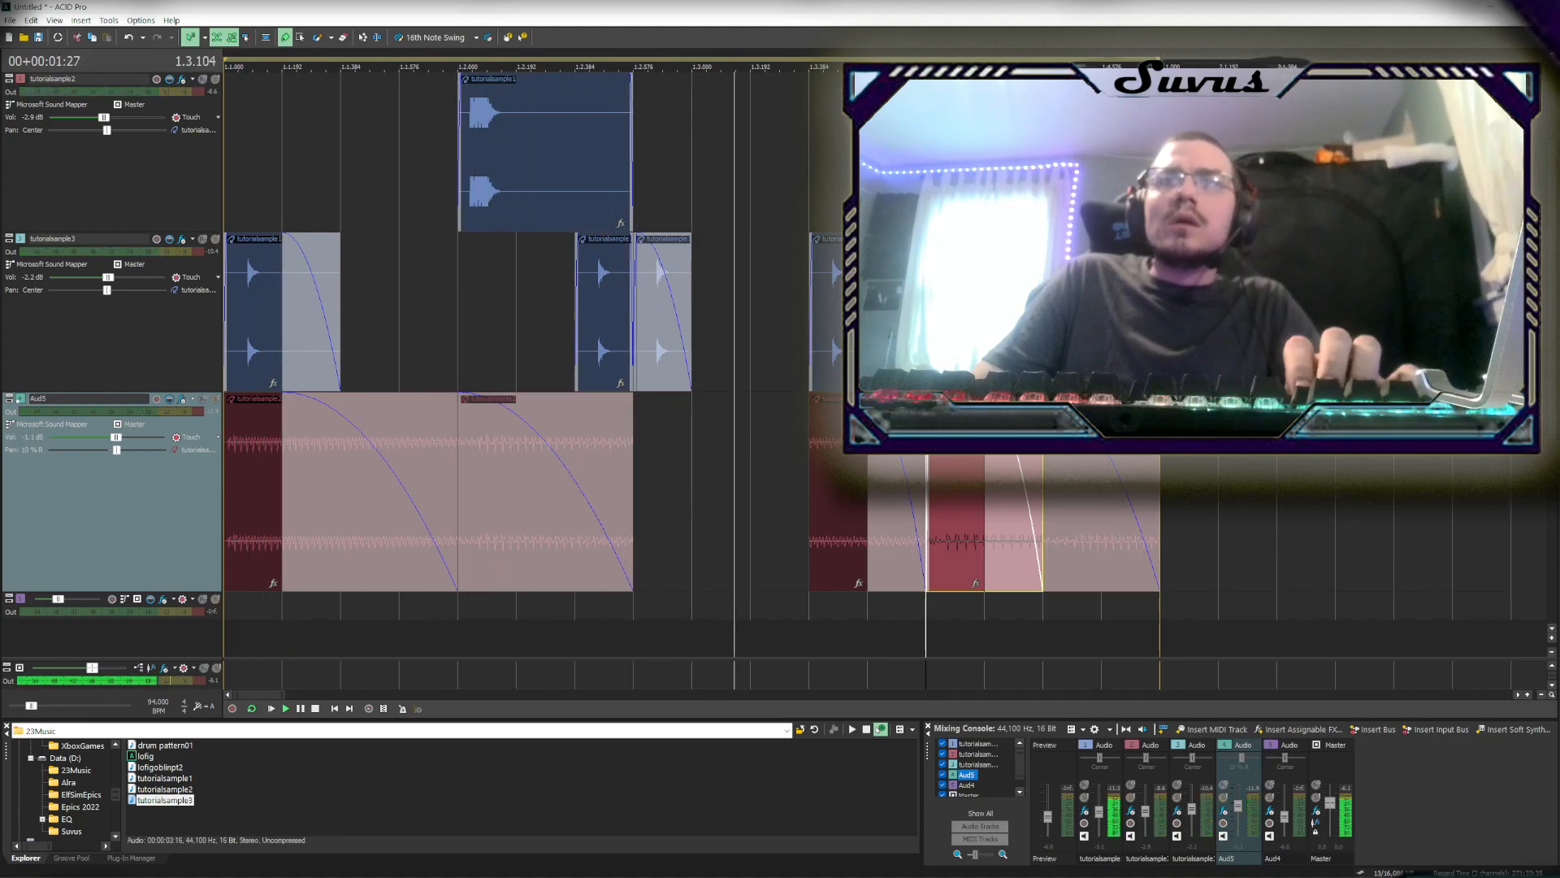
left_click_drag(1102, 397, 1044, 397)
Shorten the fade-outs of the first two Aud5 clips so they start at 1.1.384 and 1.2.192
scroll(591, 557, "down", 1)
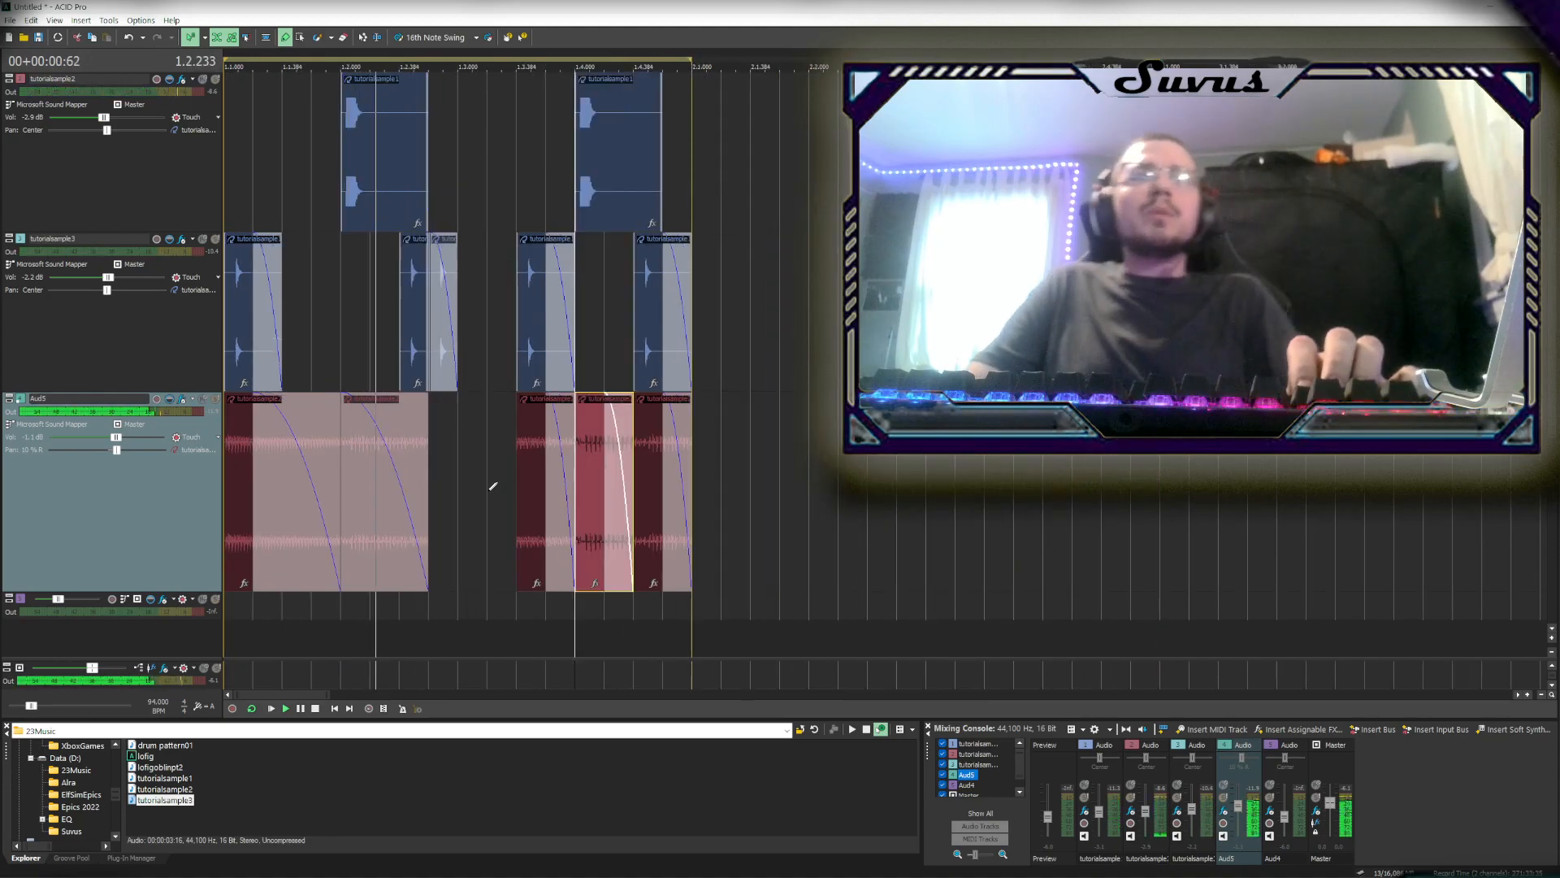
mouse_move(342, 395)
left_mouse_down()
mouse_move(364, 387)
mouse_move(340, 393)
left_mouse_up()
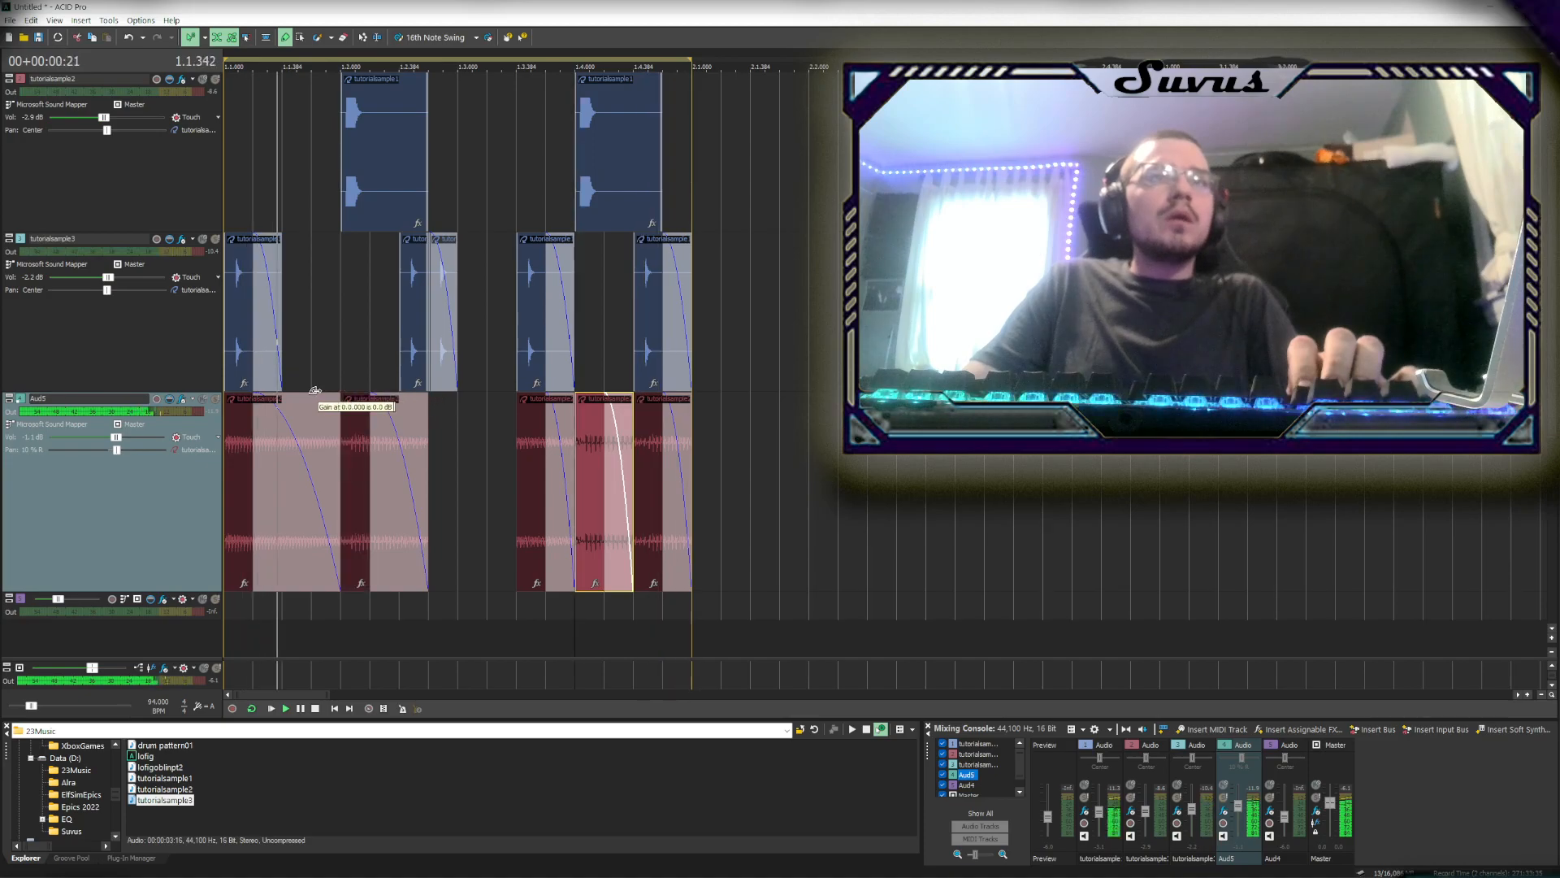
left_click_drag(256, 432, 283, 432)
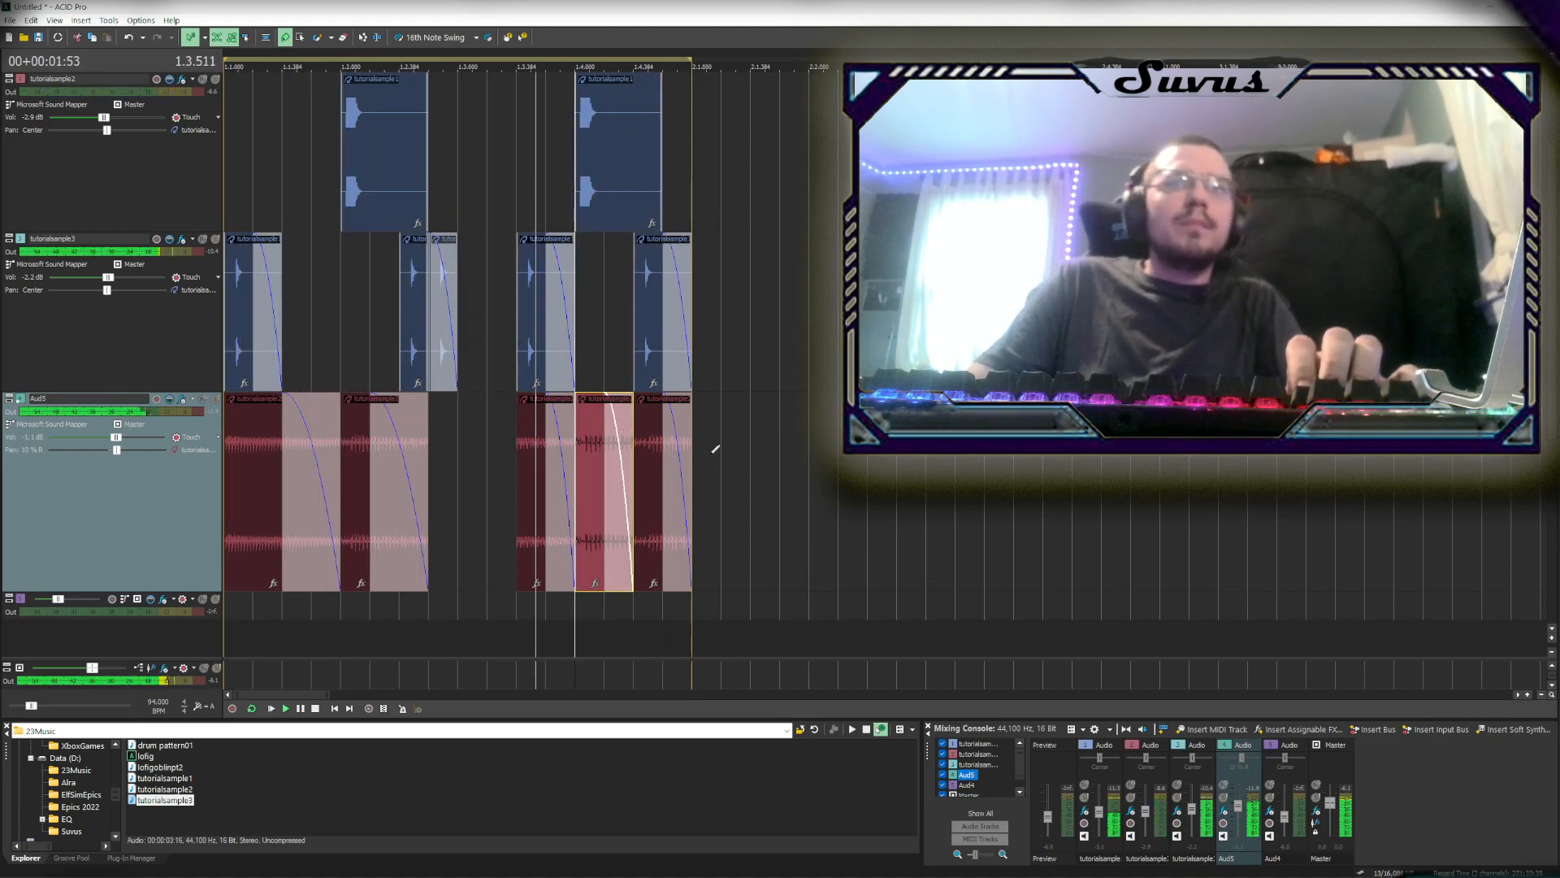
Enlarge the Aud4 track's height and move its tutorialsample3 clip to the project start at 1.1.000
scroll(1008, 475, "down", 3)
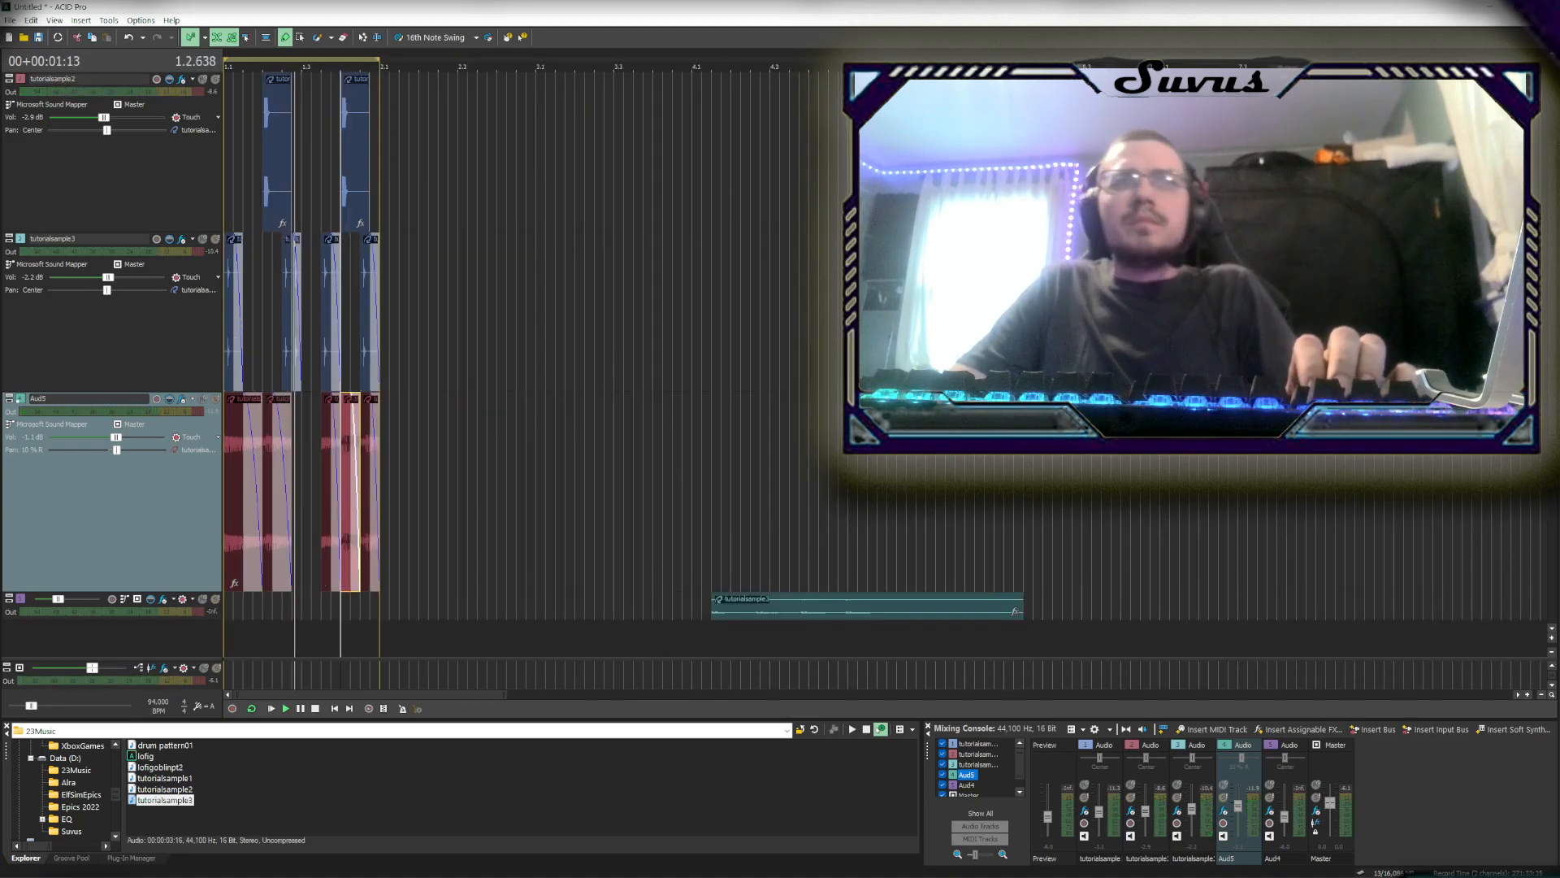
scroll(1007, 475, "down", 1)
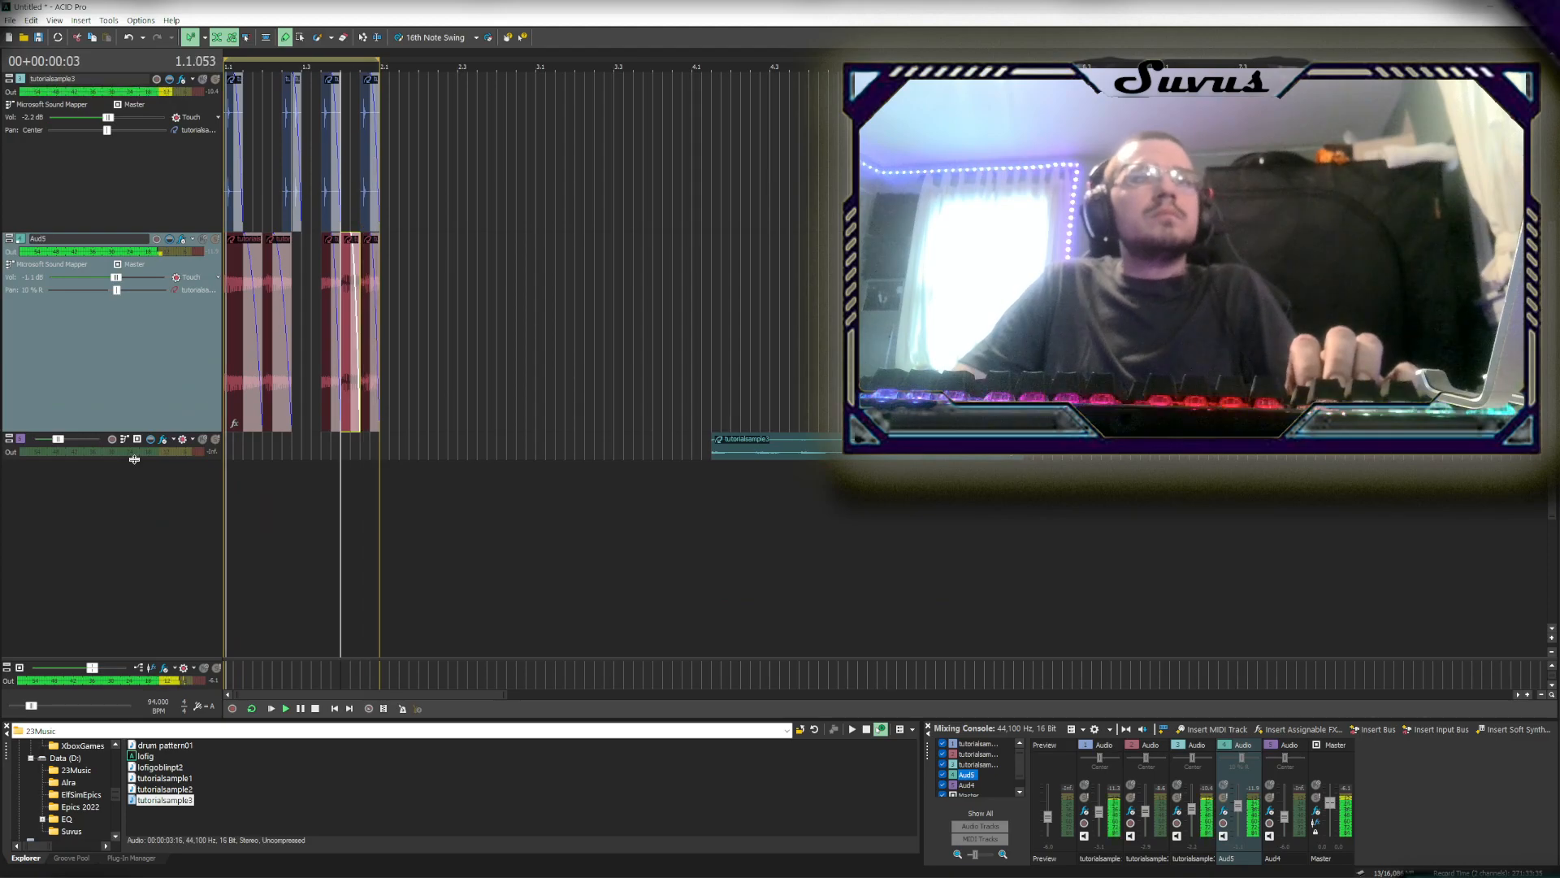
left_click_drag(136, 465, 163, 599)
left_click(705, 536)
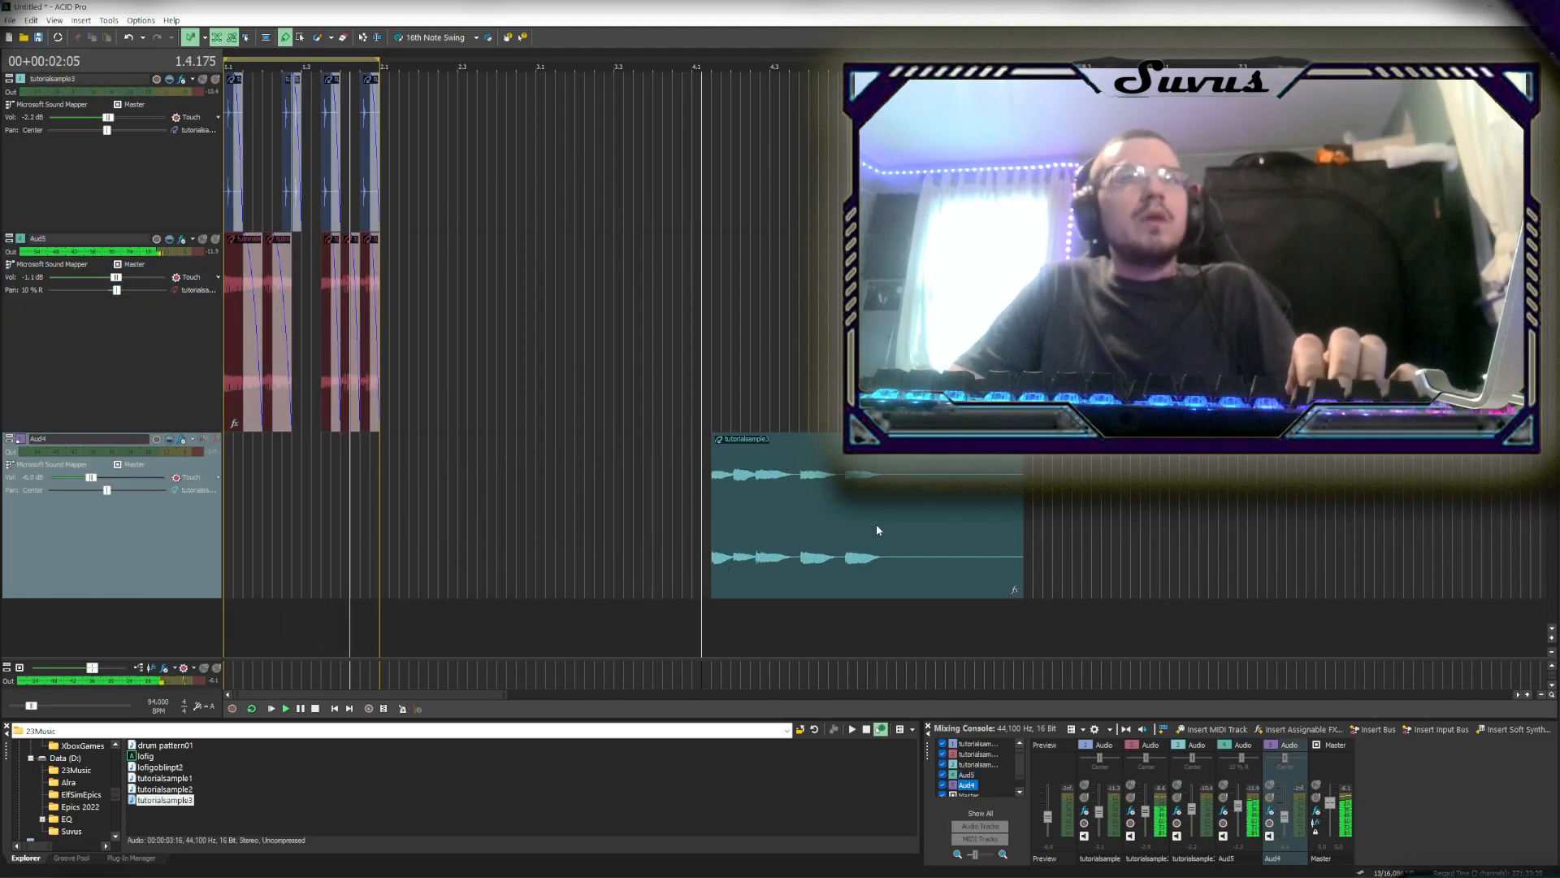
scroll(1008, 527, "up", 3)
scroll(1137, 529, "down", 4)
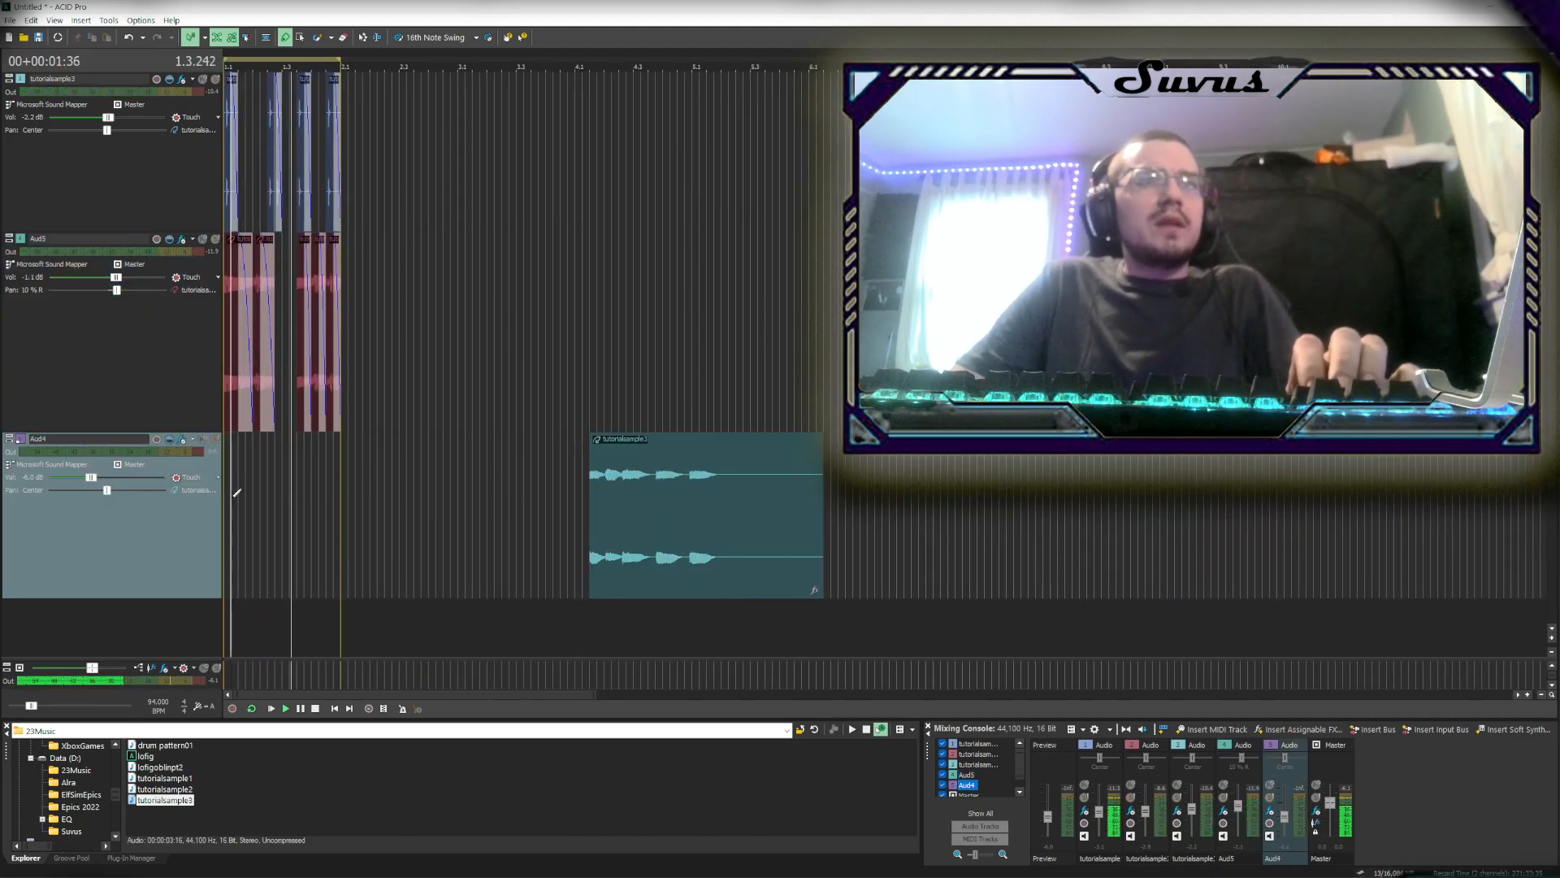
scroll(430, 512, "up", 2)
left_click_drag(1116, 577, 265, 487)
scroll(380, 505, "up", 5)
scroll(545, 518, "down", 1)
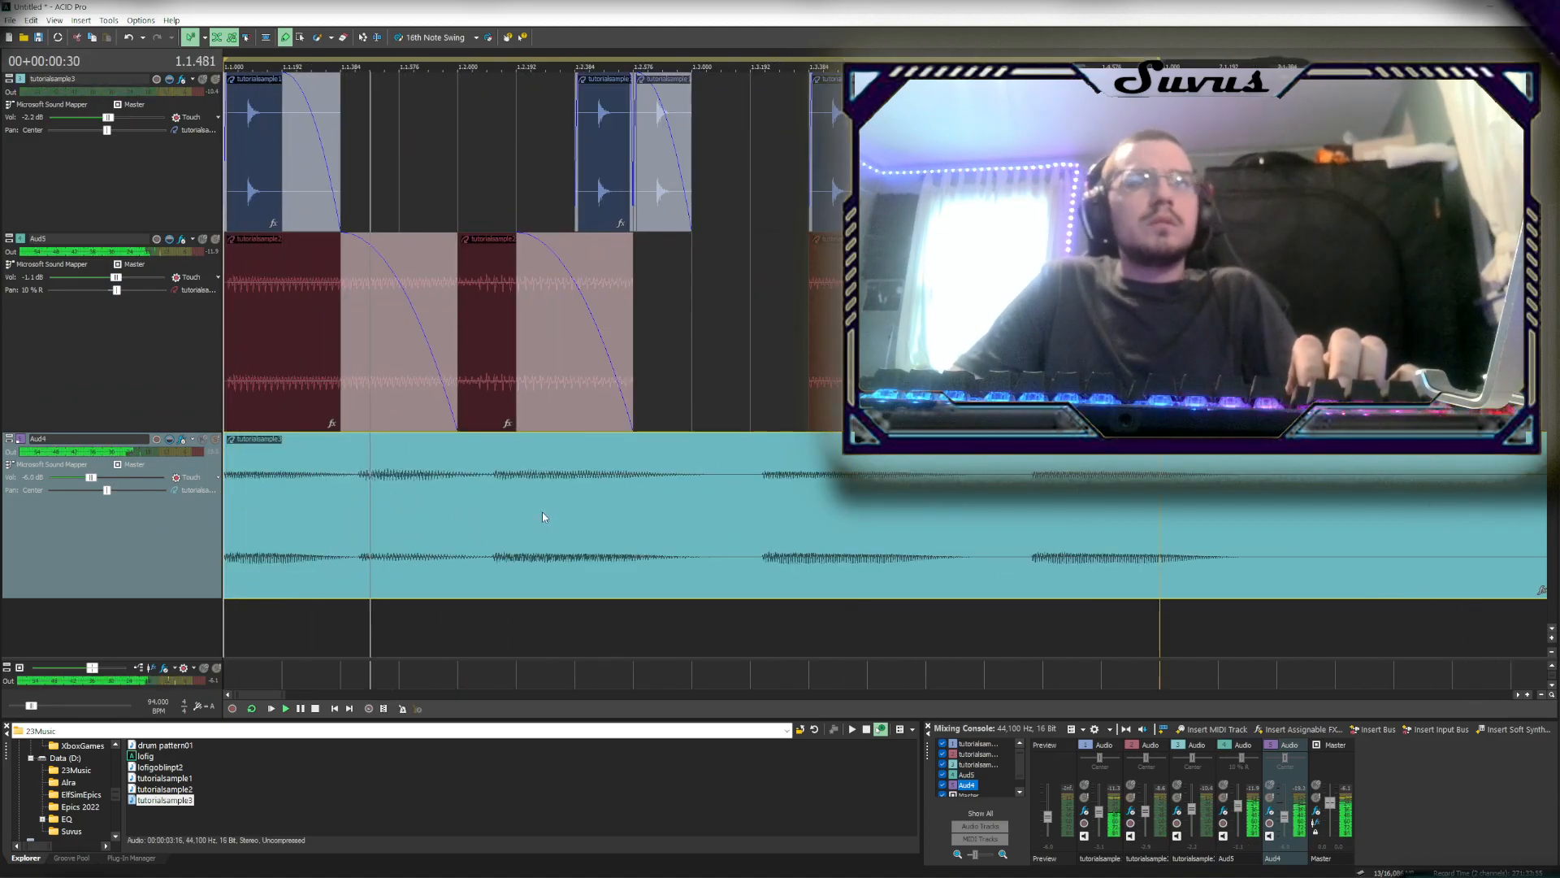
Change the ACID type of the tutorialsample3 clip on Aud4 to One-Shot
right_click(283, 557)
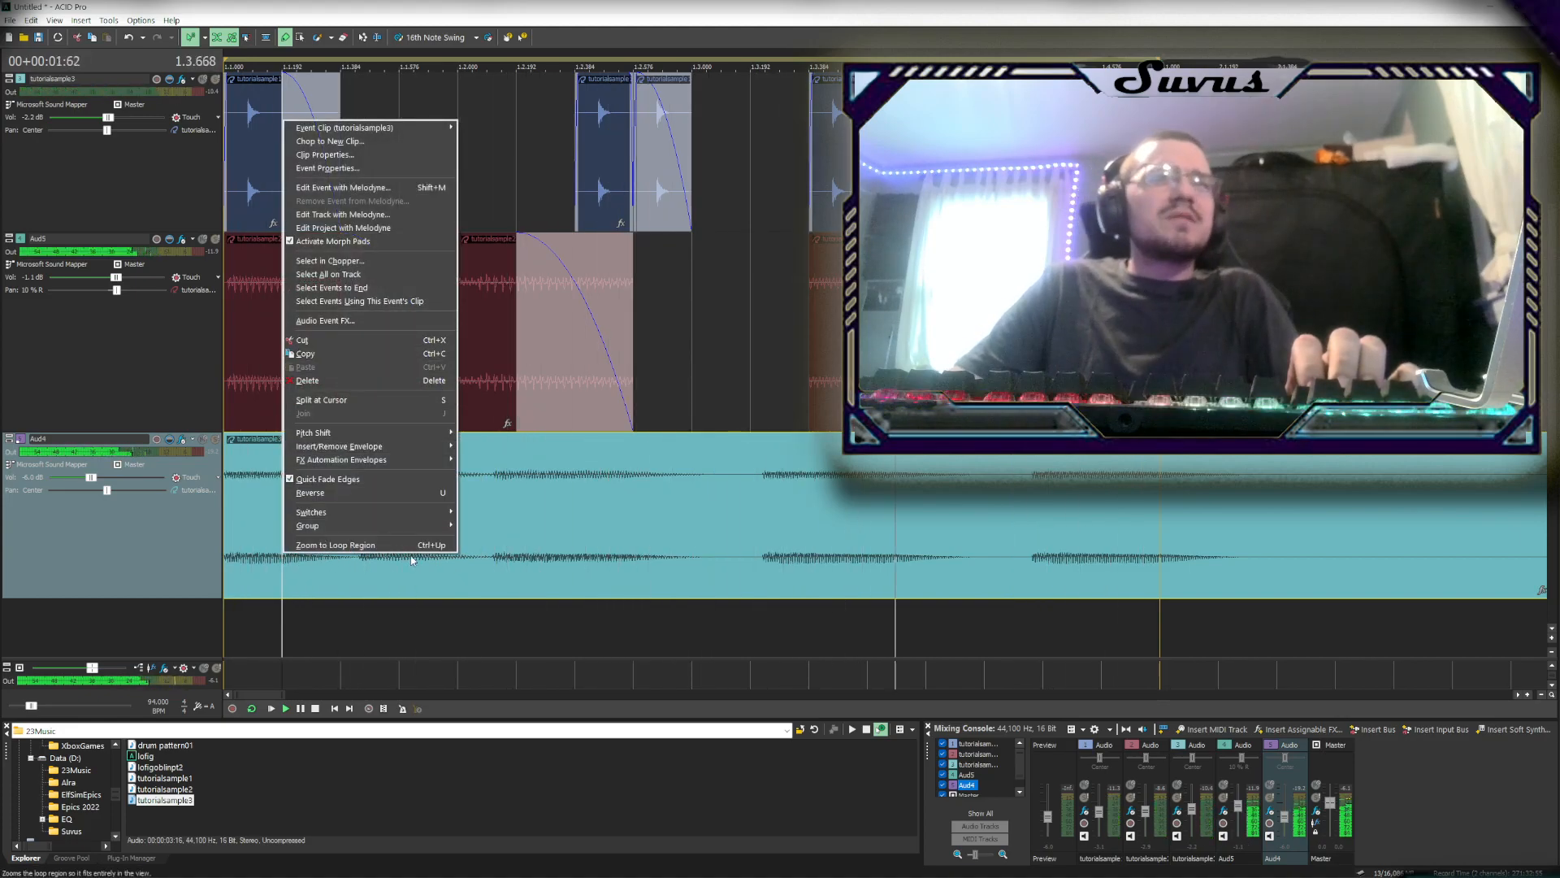
left_click(281, 530)
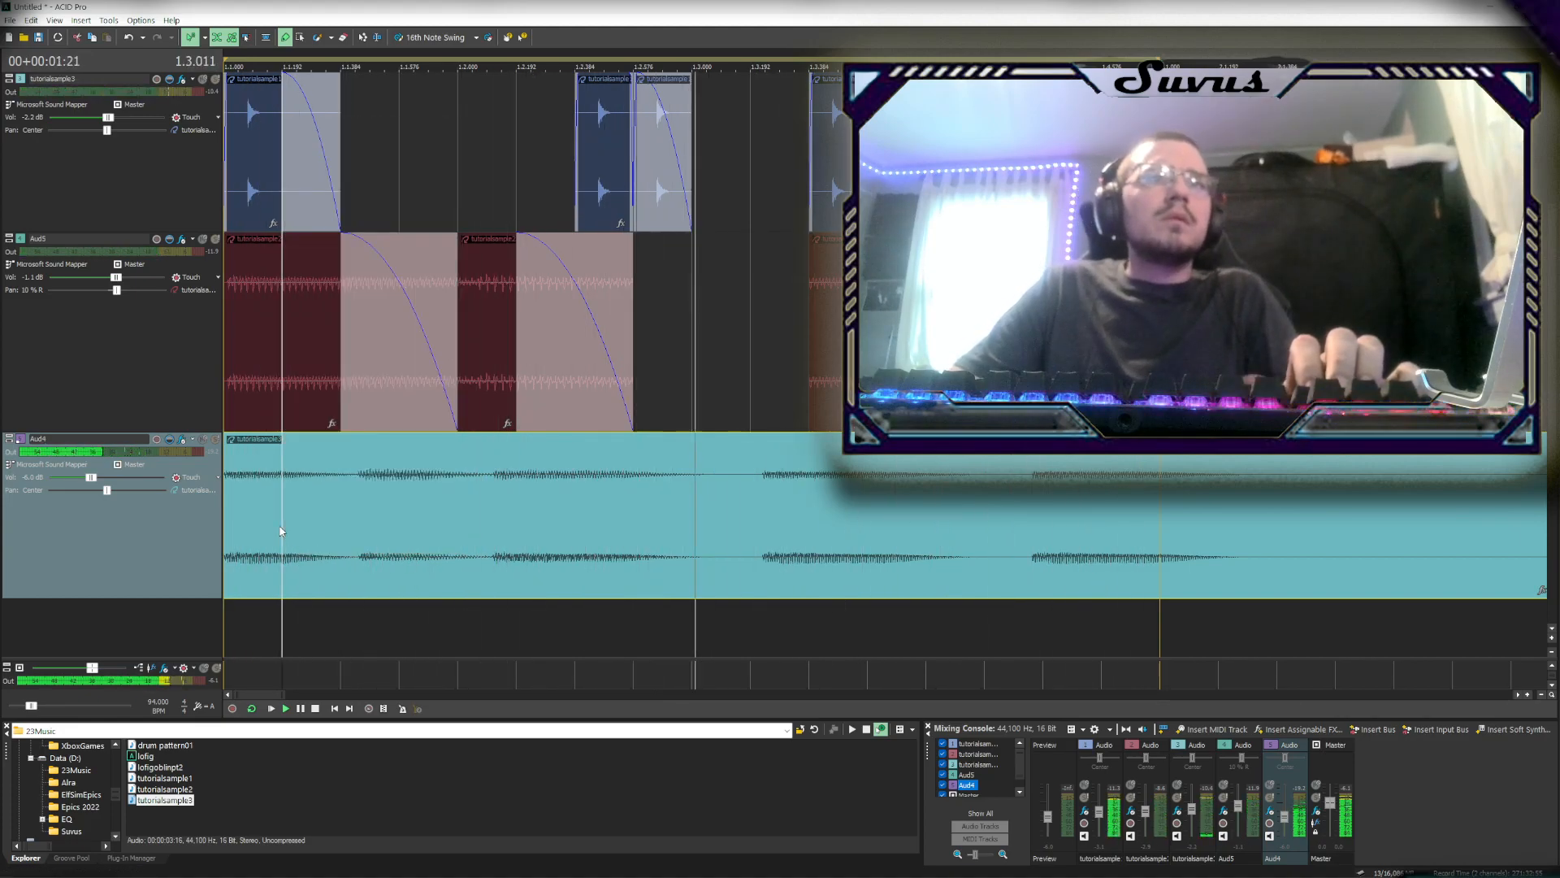
key("space")
right_click(328, 543)
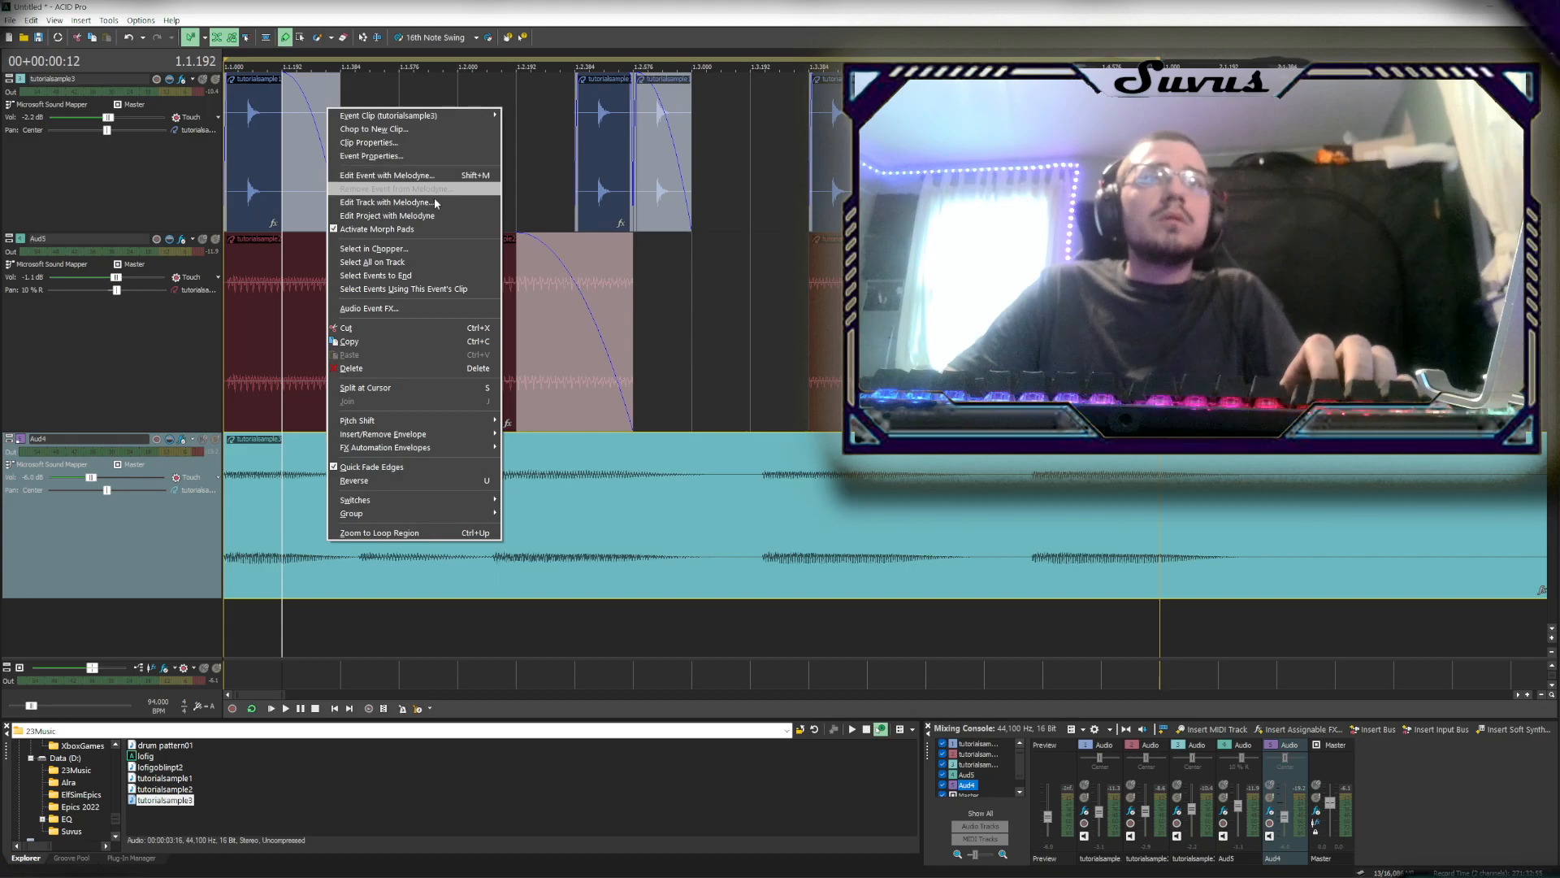
right_click(282, 531)
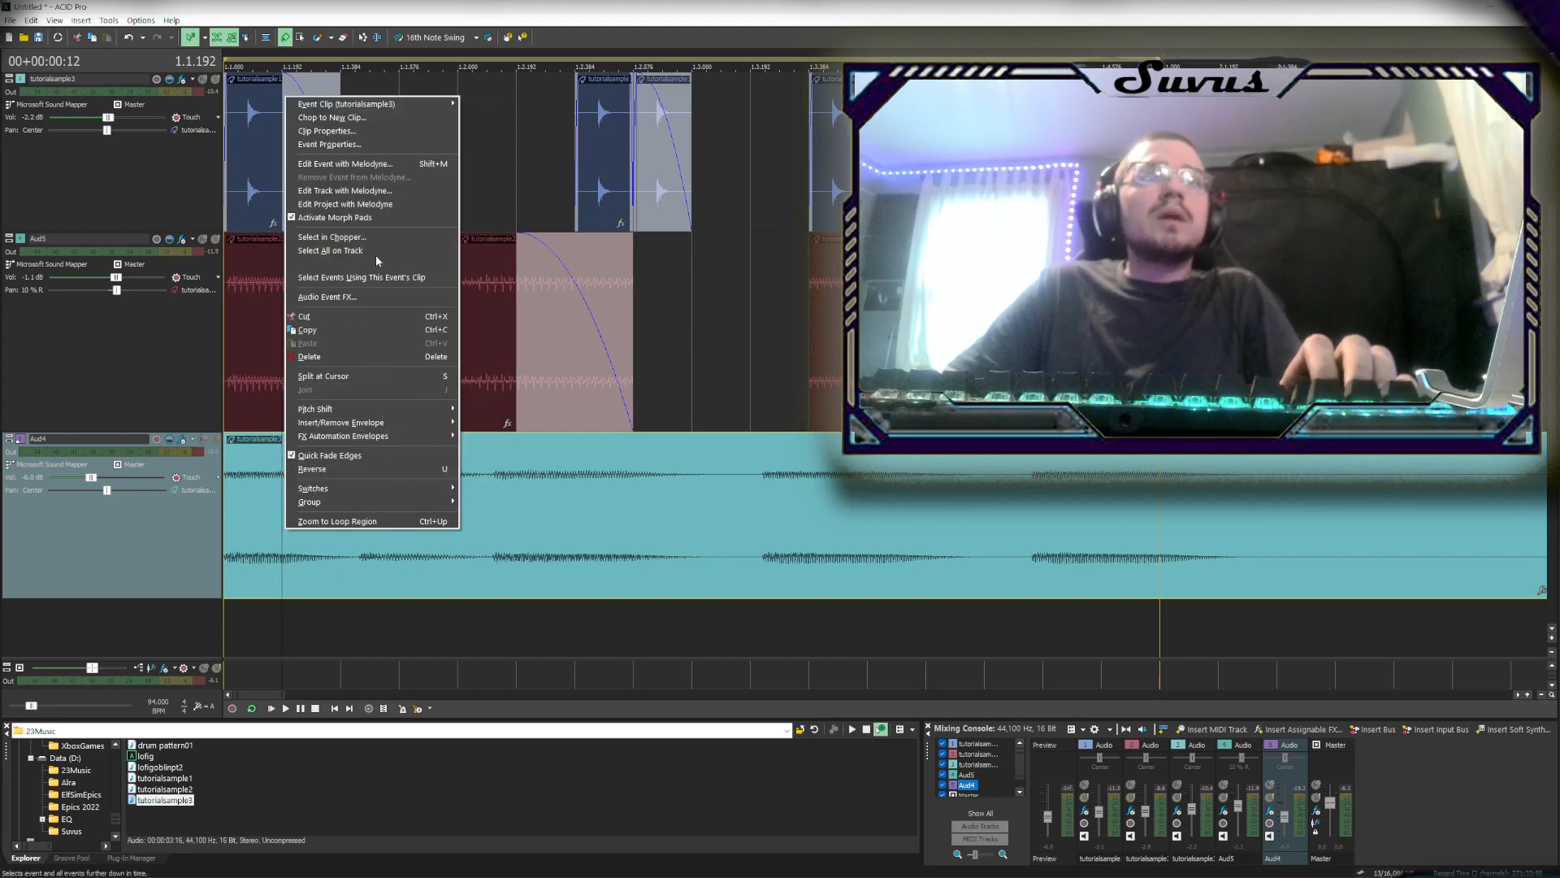
left_click(363, 132)
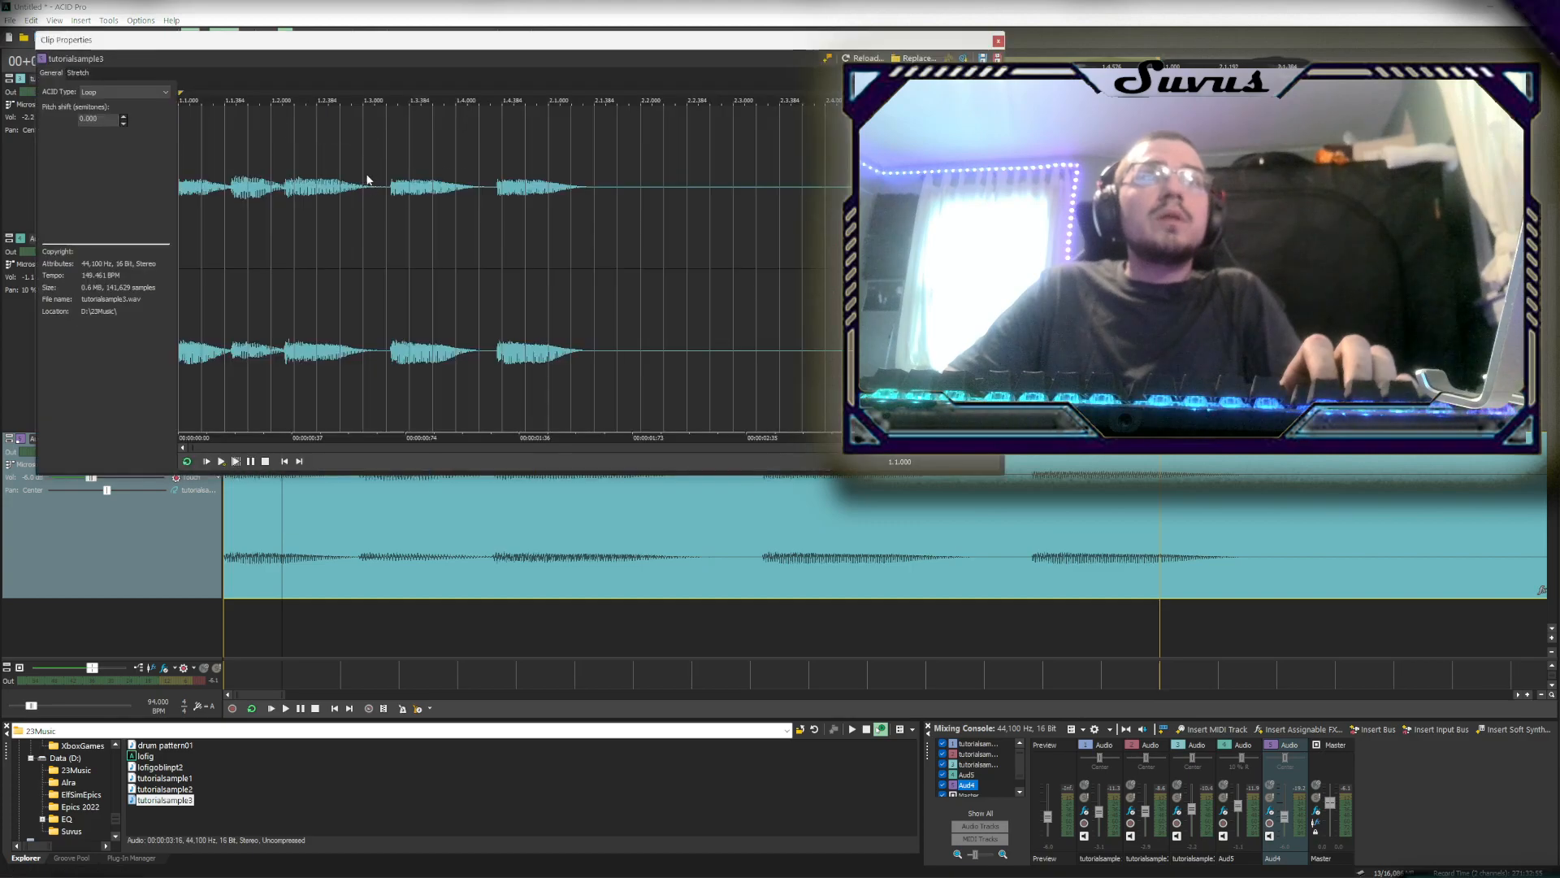
left_click(113, 112)
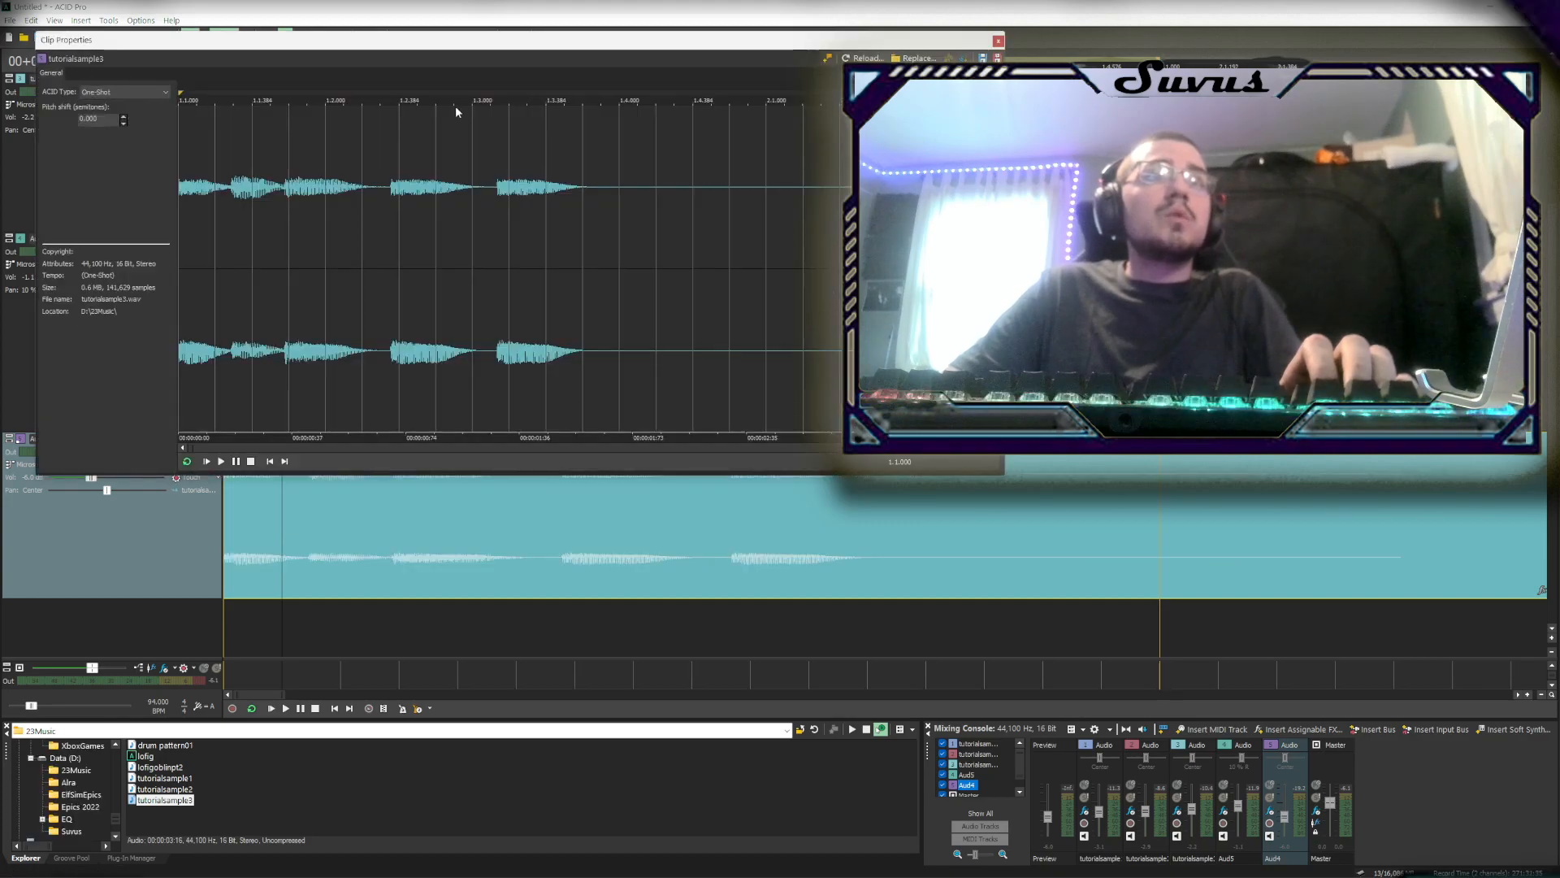
left_click(997, 40)
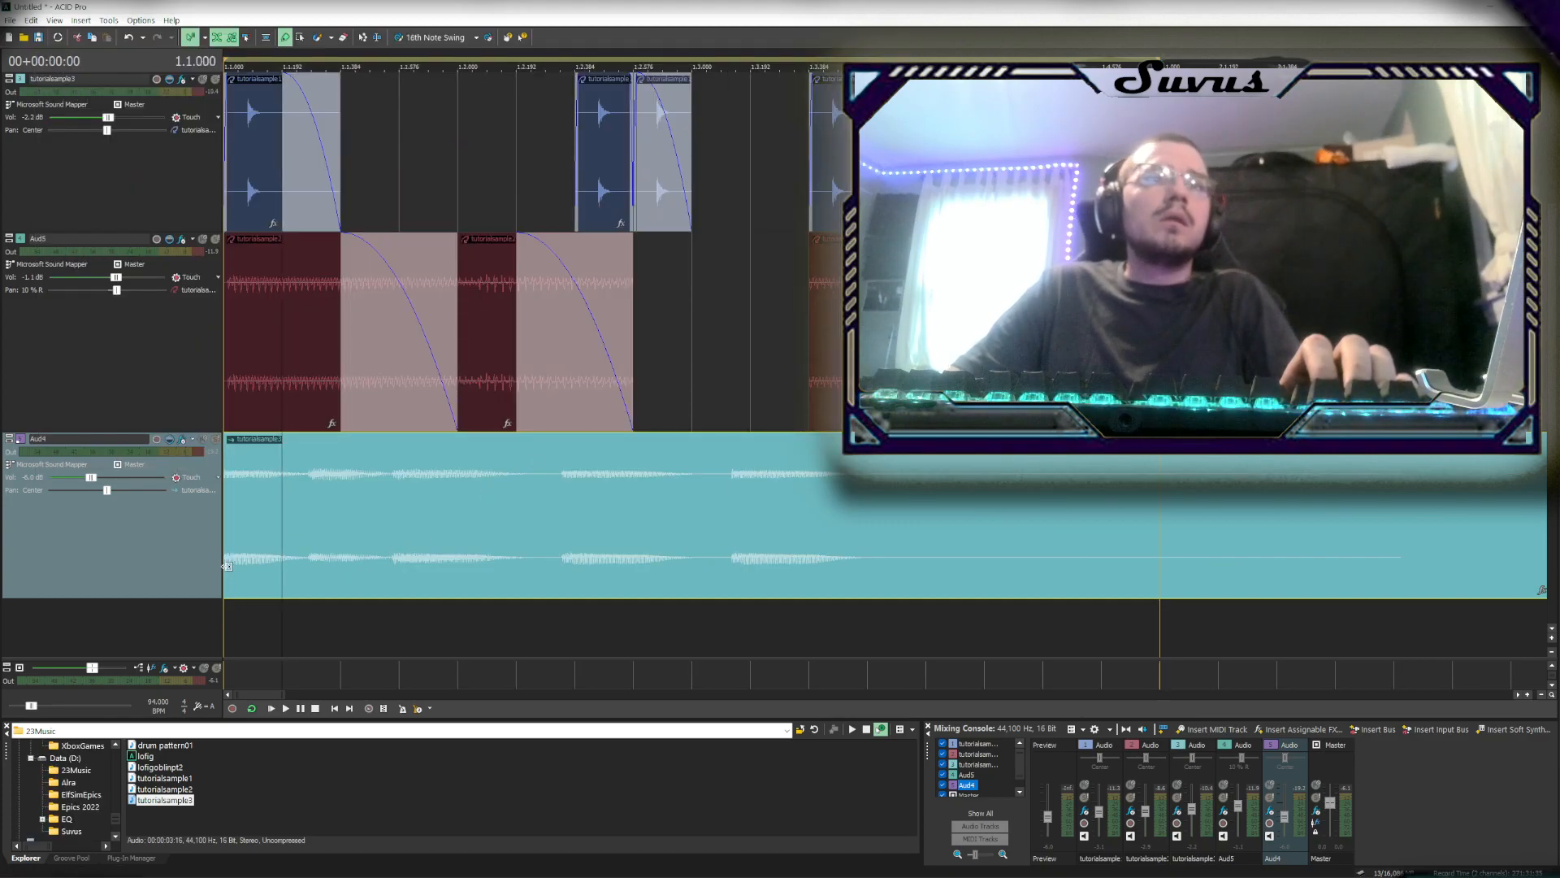
Split the Aud4 clip at 1.1.192 and chop the next notes into equally short pieces at 1.1.384 and 1.2.384
key("space")
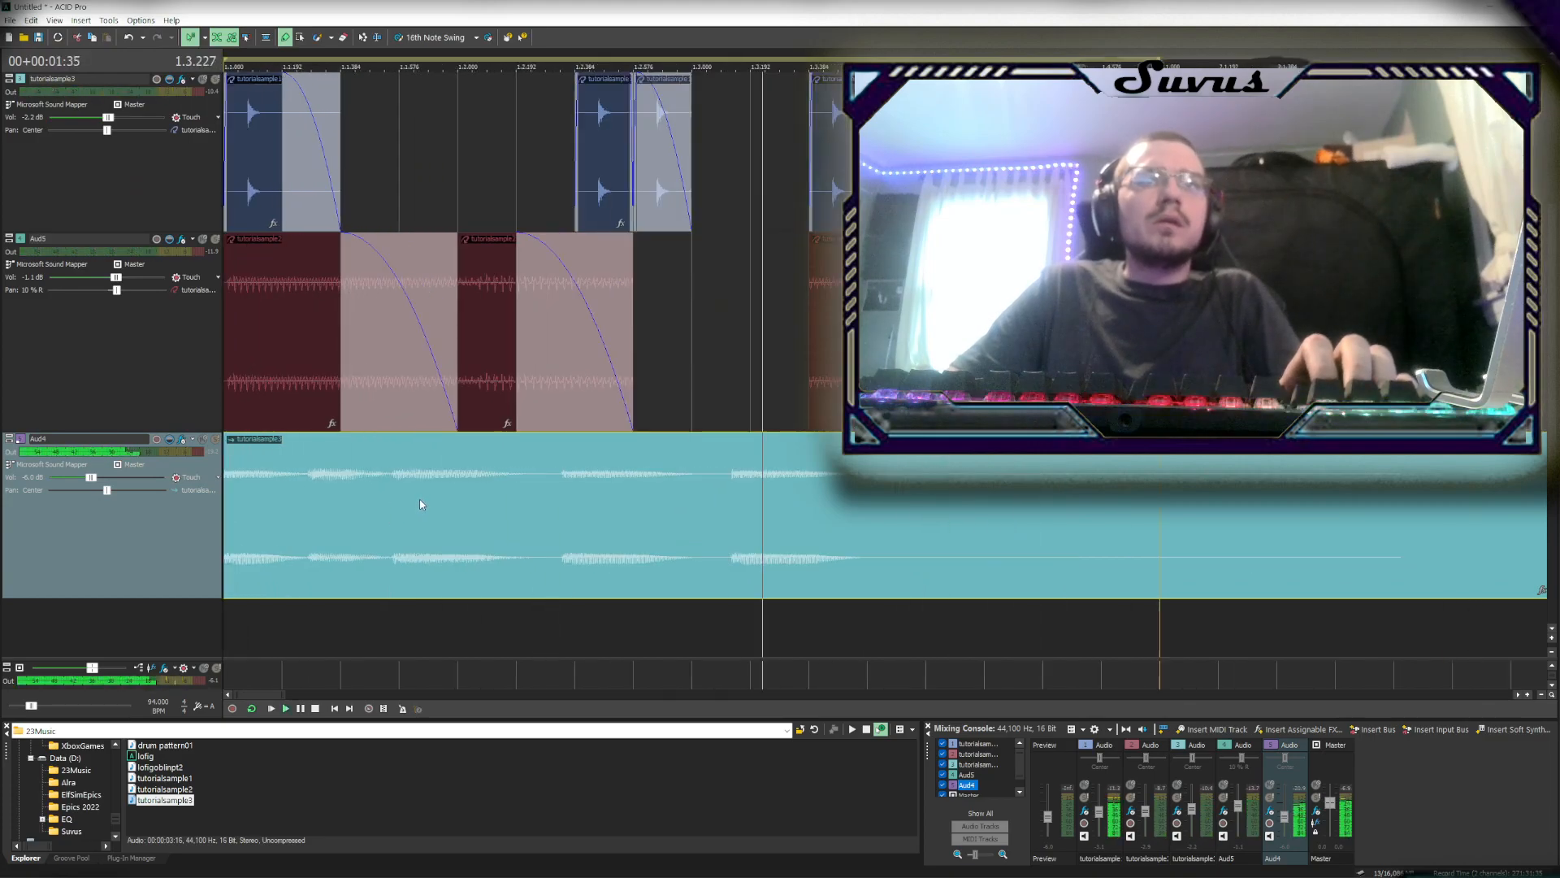
key("s")
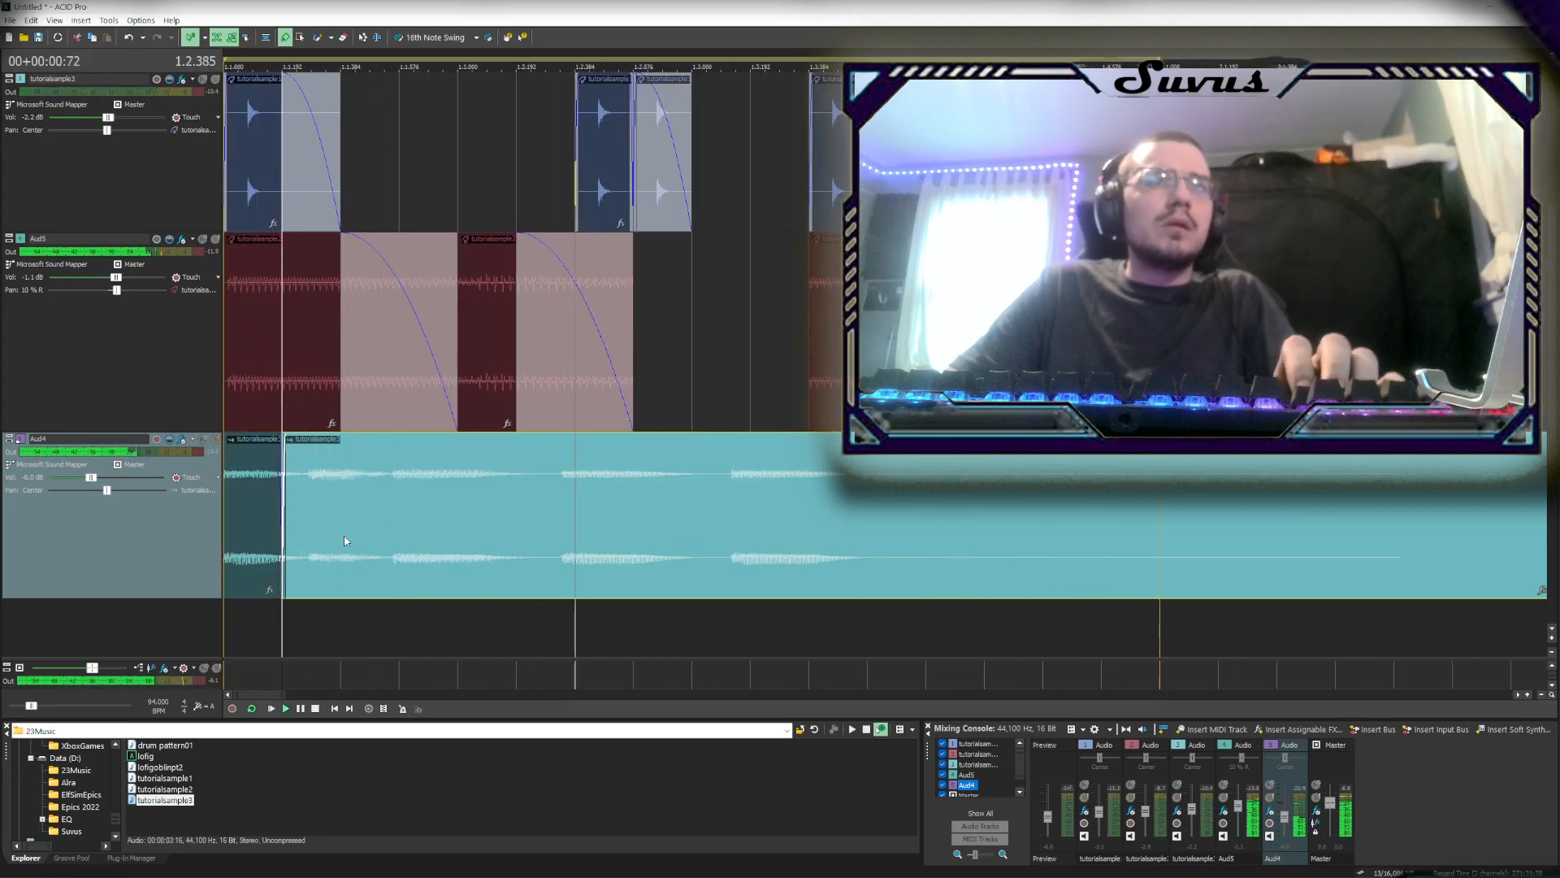
left_click_drag(340, 538, 501, 525)
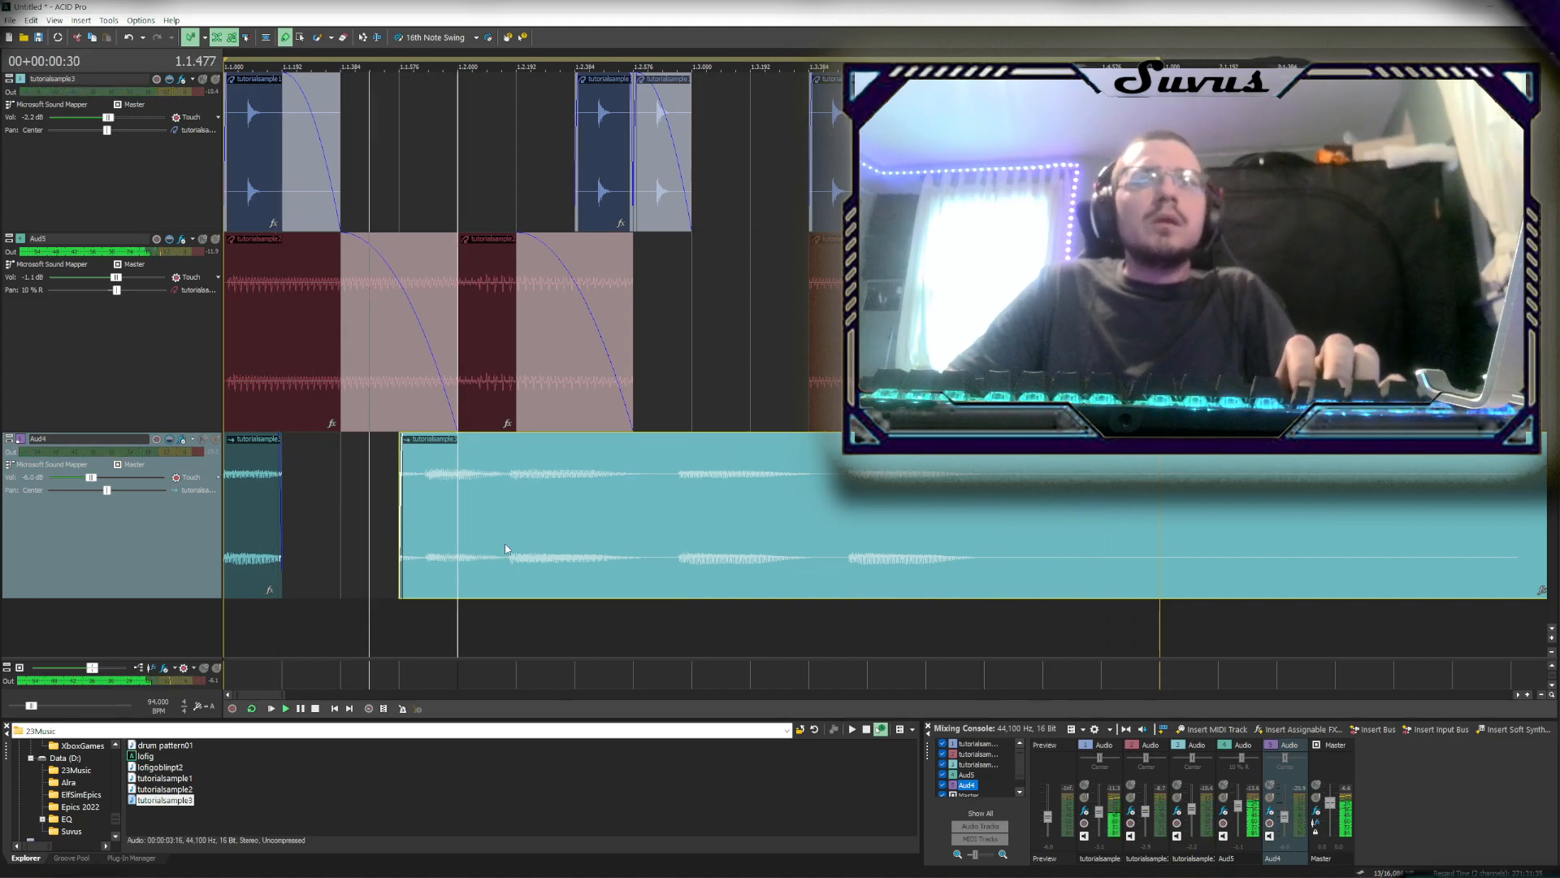
left_click_drag(398, 511, 738, 529)
left_click(413, 541)
key("s")
key("s")
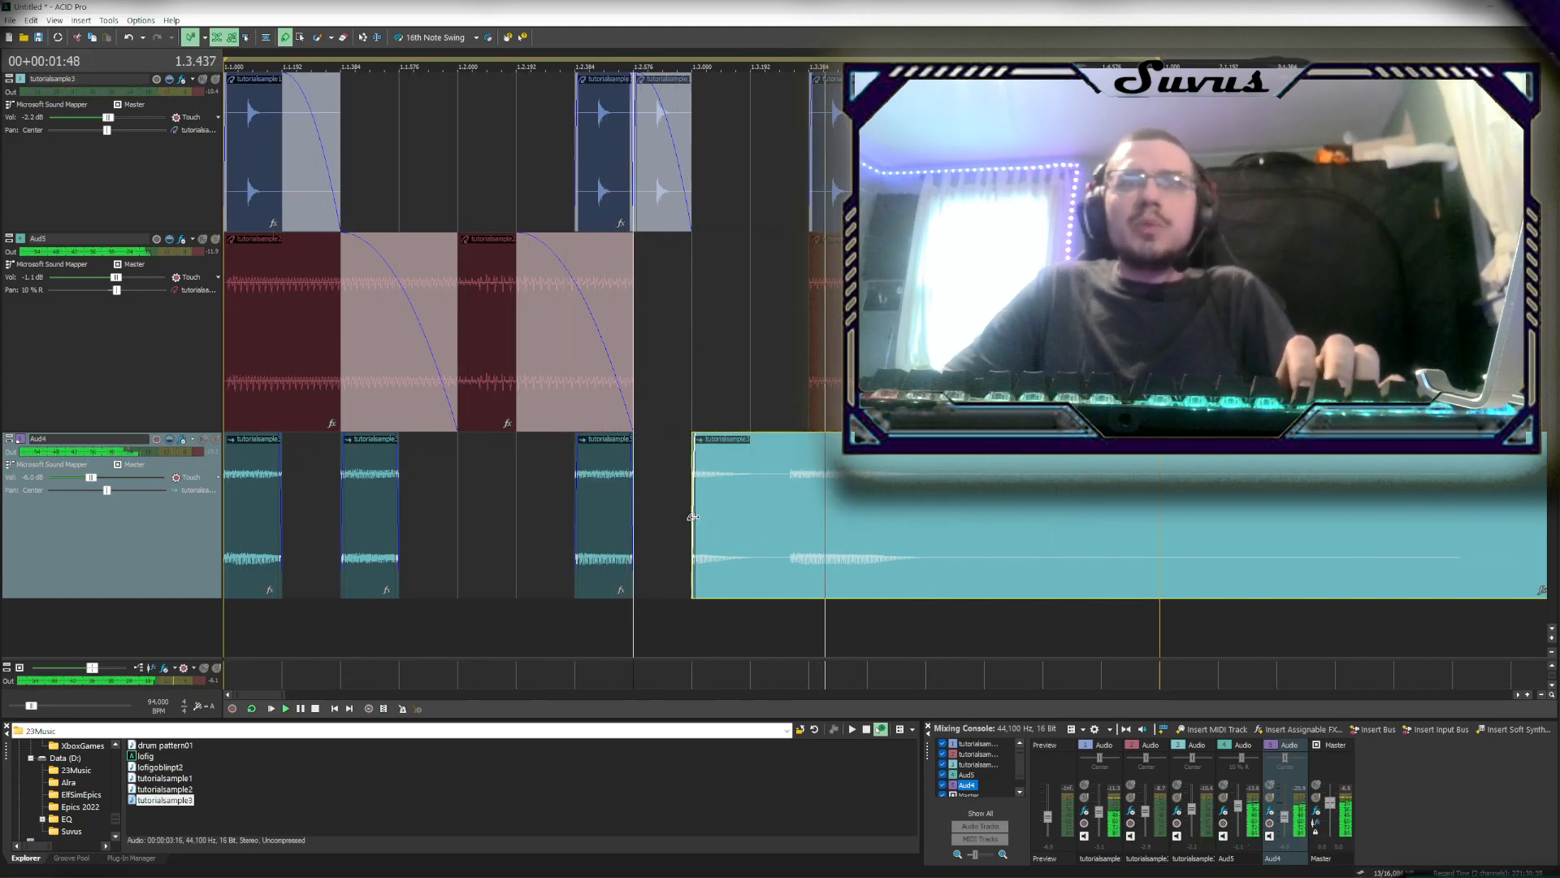
Place the remaining Aud4 clip at 1.3.384, split it at beat 1.4 and delete the remainder
left_click_drag(726, 520, 842, 518)
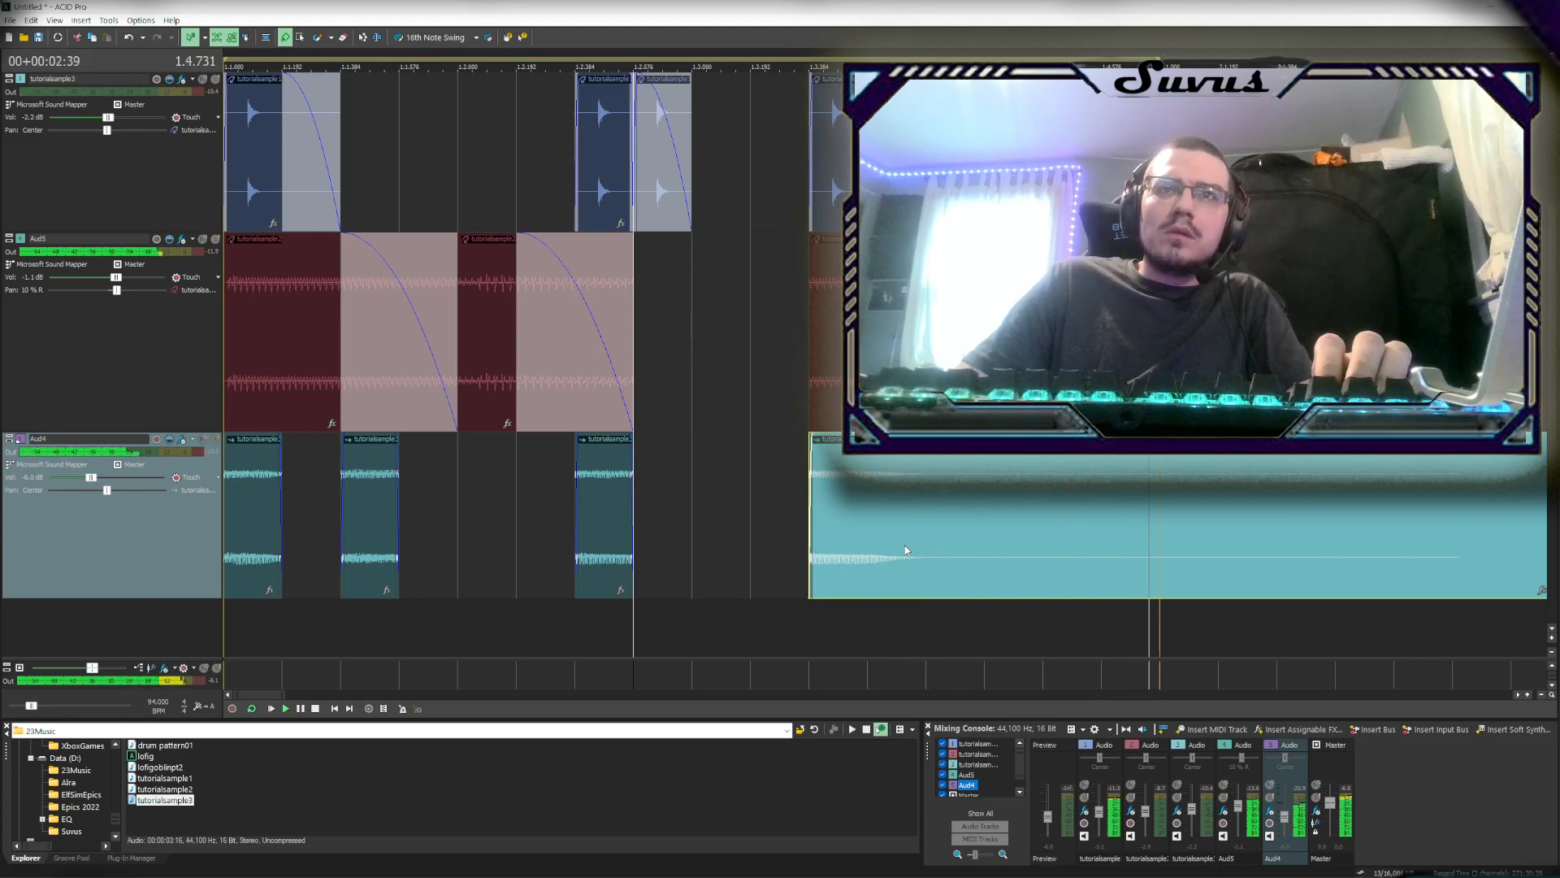
scroll(1028, 563, "down", 4)
key("s")
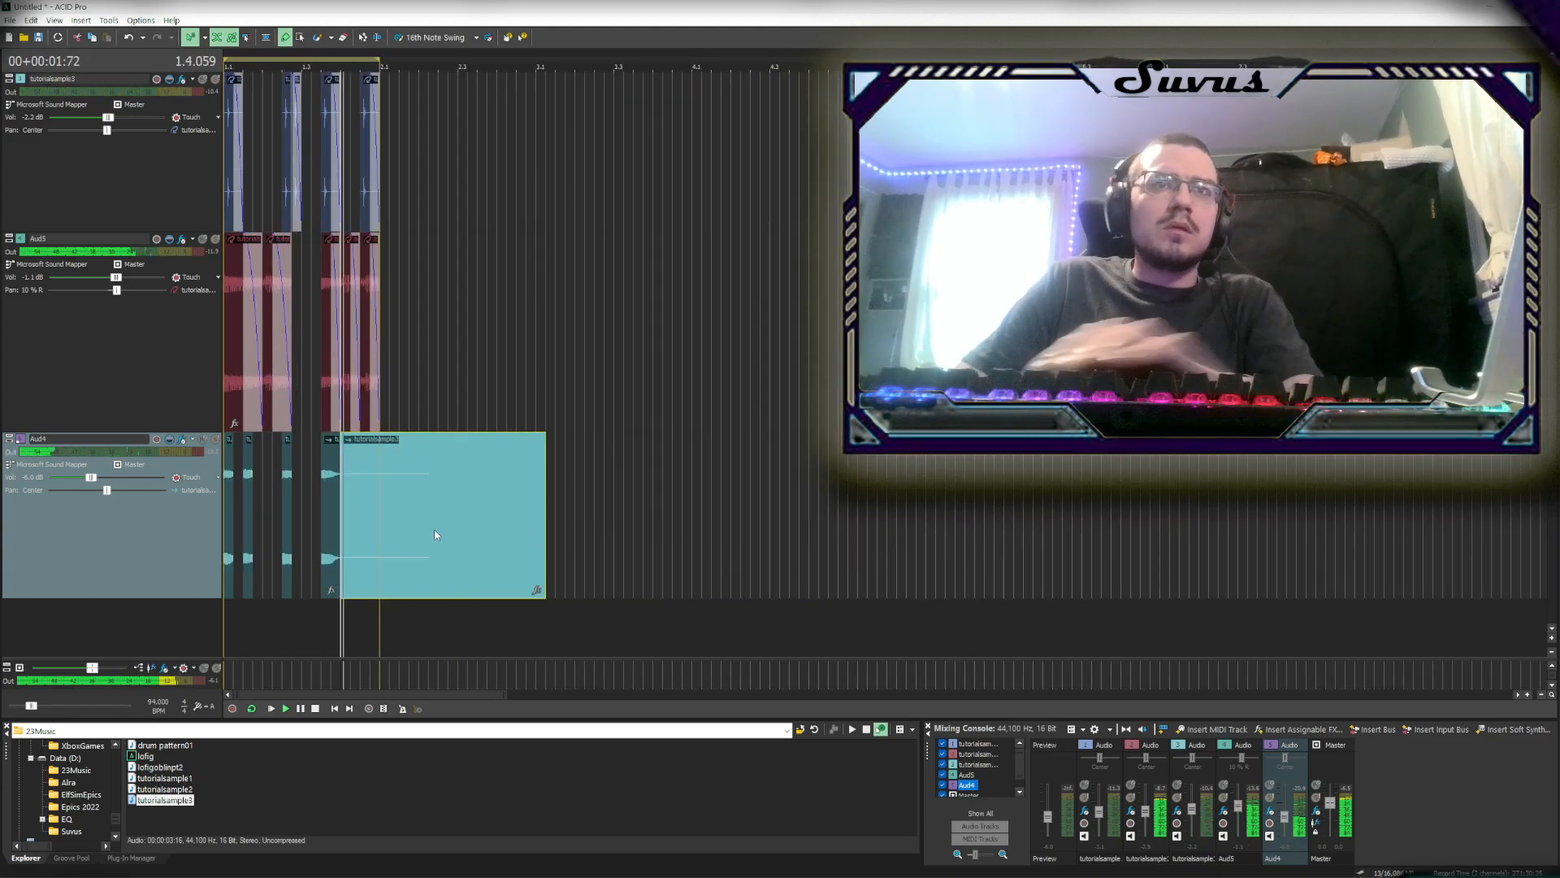
key("Delete")
Add the Simple Delay plug-in to the Aud4 track's effects chain
scroll(393, 545, "up", 6)
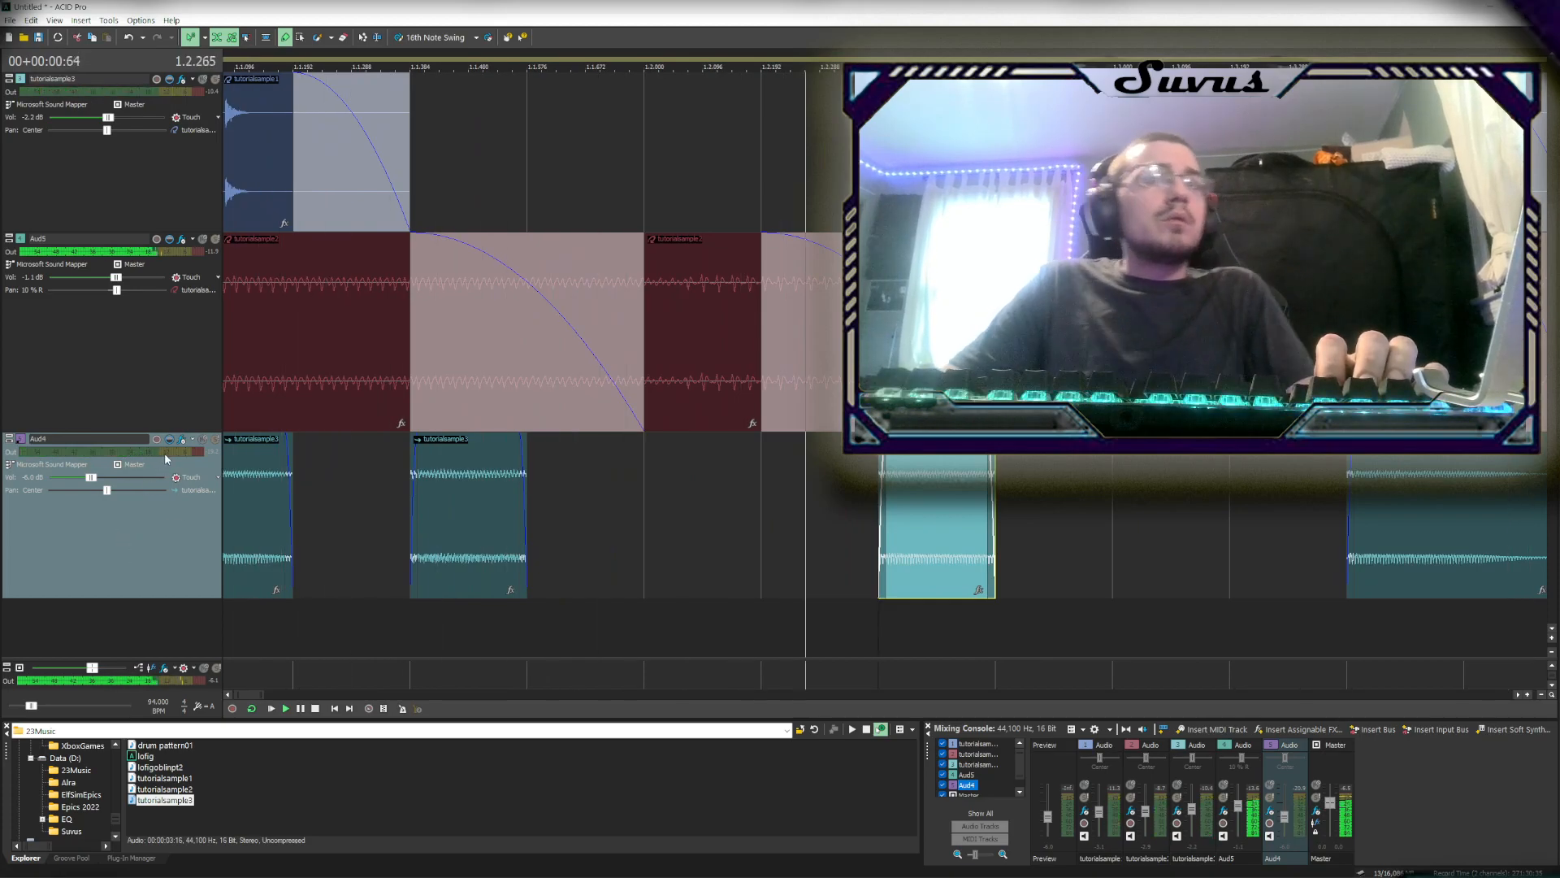
left_click(203, 440)
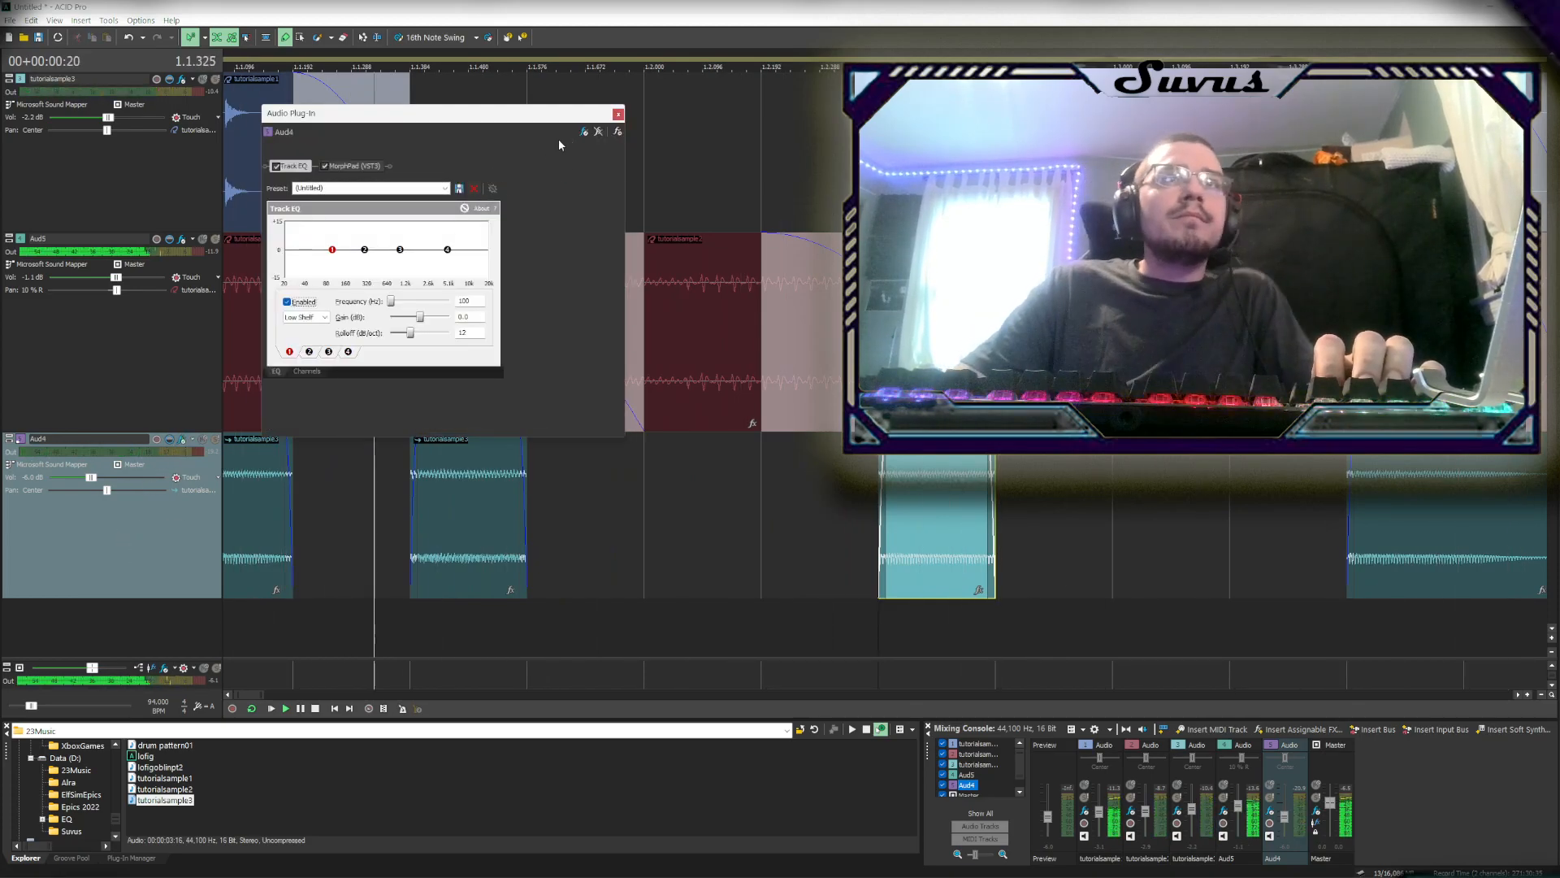
left_click(583, 132)
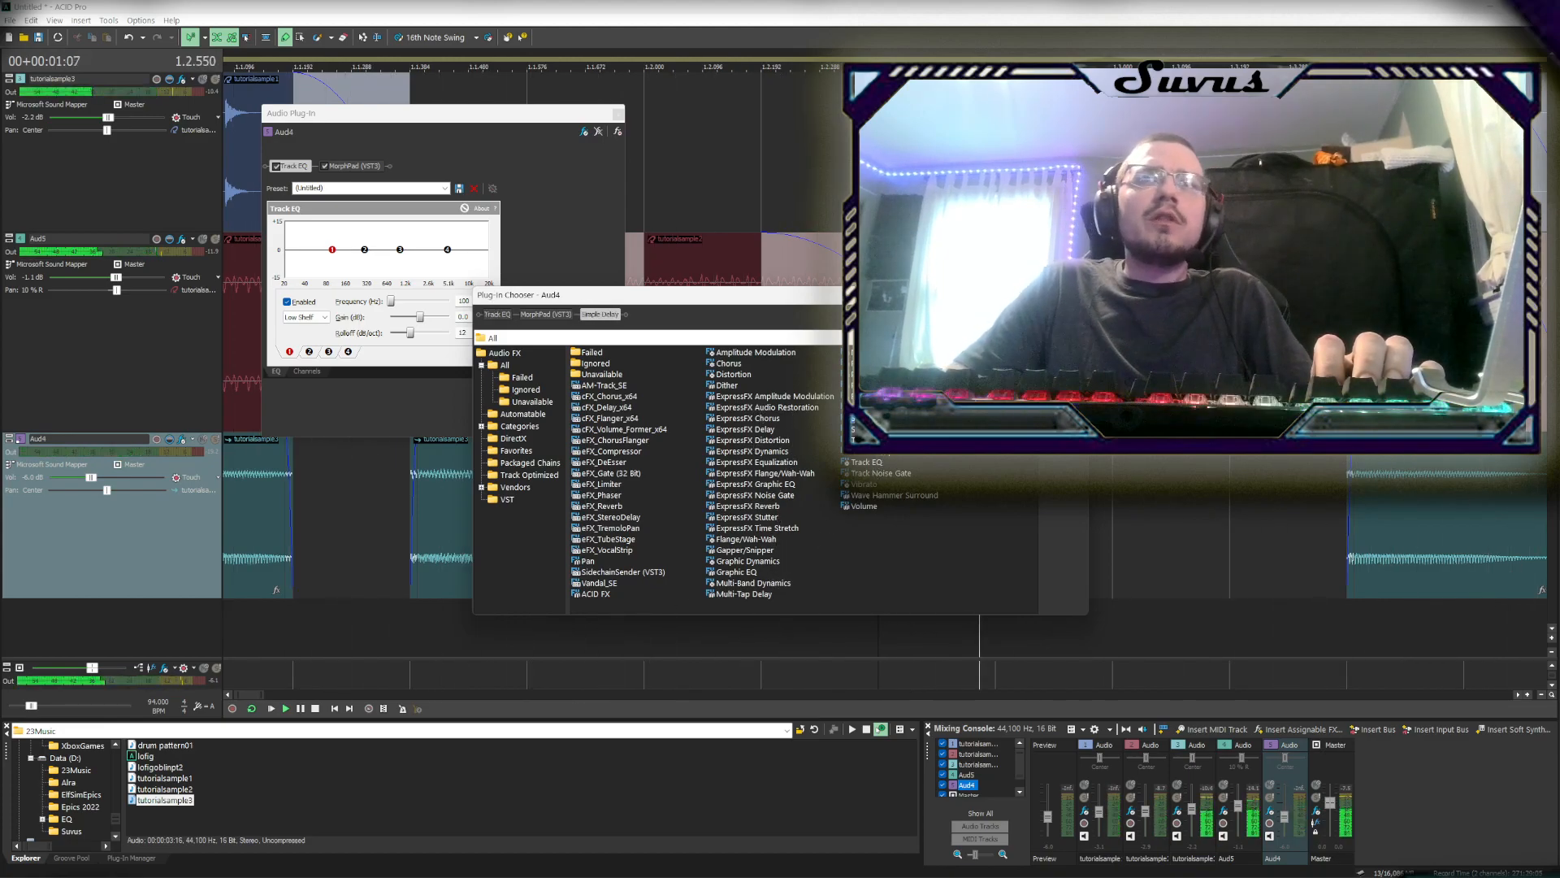
left_click(1063, 315)
Set Simple Delay to a tempo-synced 8th Note, with dry out at 0.0 dB and delay out at -3.0 dB
left_click(373, 263)
left_click(451, 276)
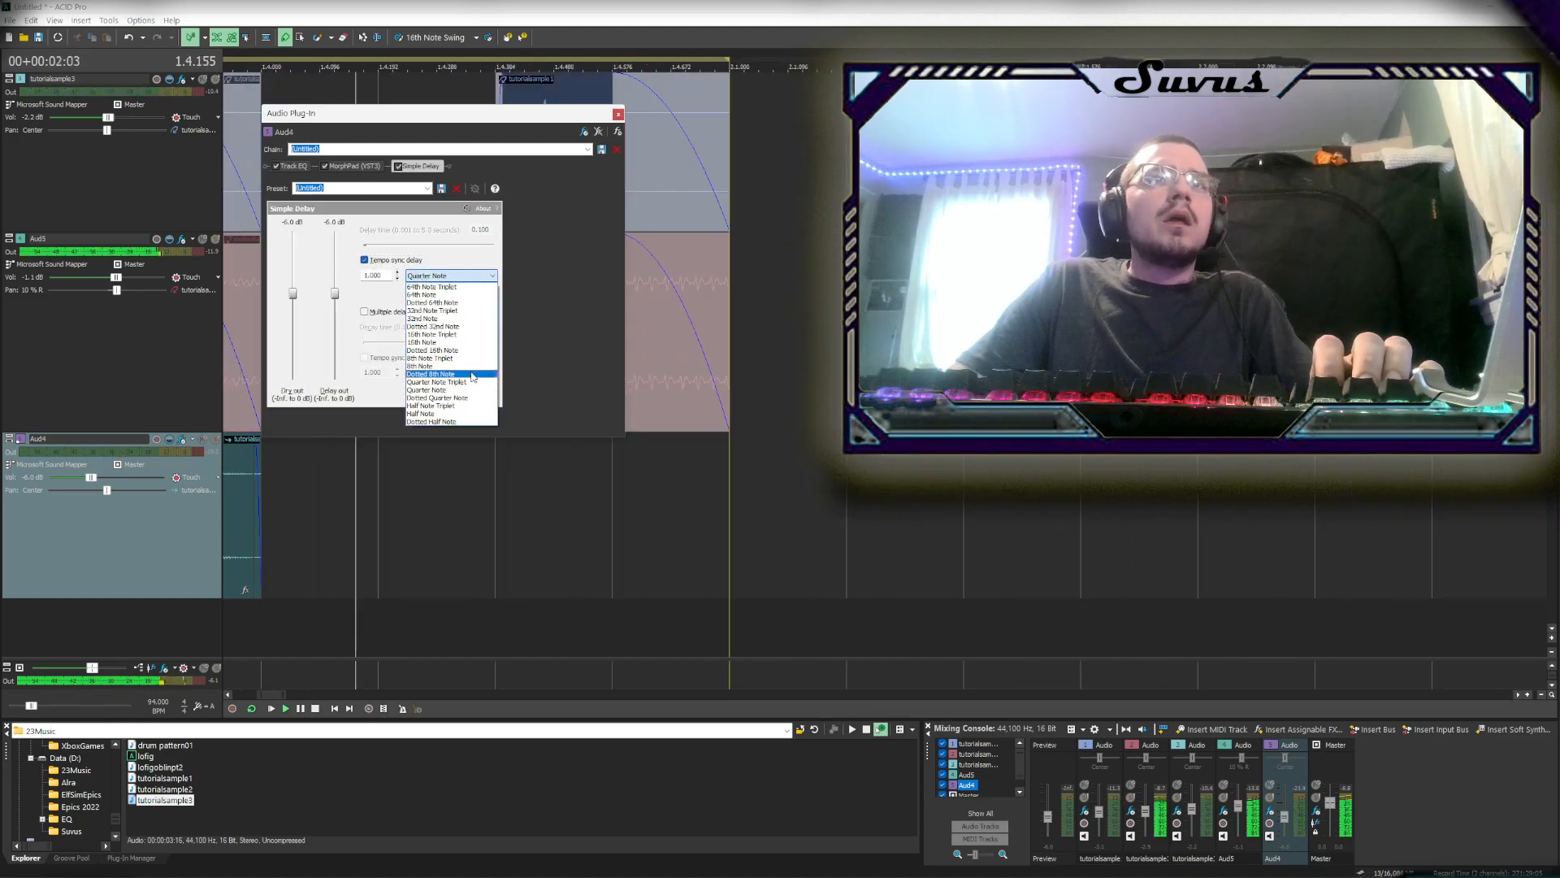
left_click(452, 414)
left_click(451, 275)
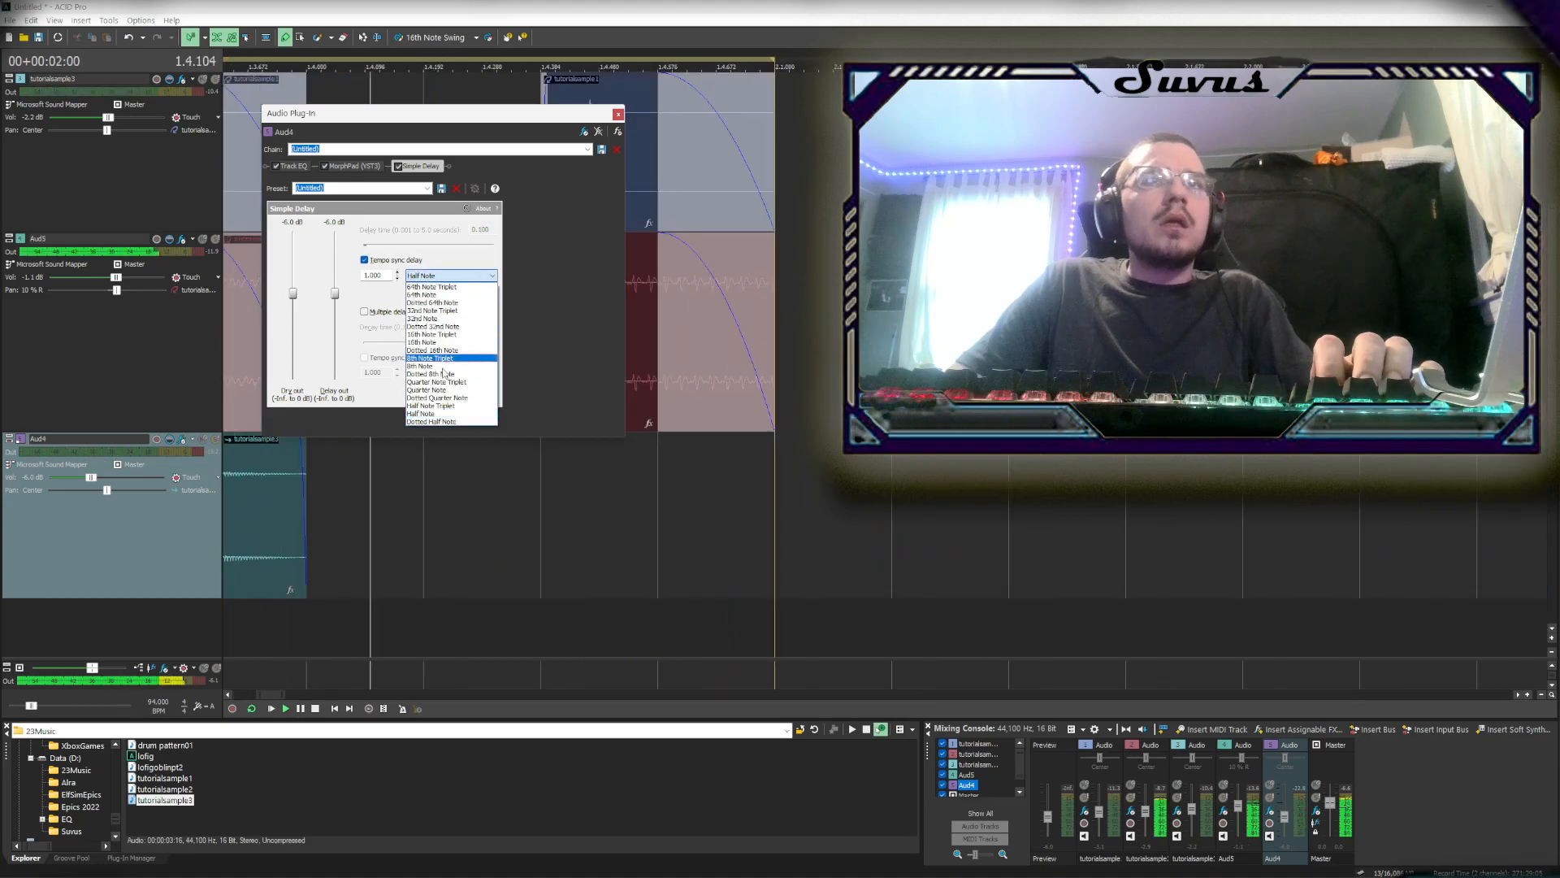
left_click(422, 366)
left_click_drag(337, 292, 295, 214)
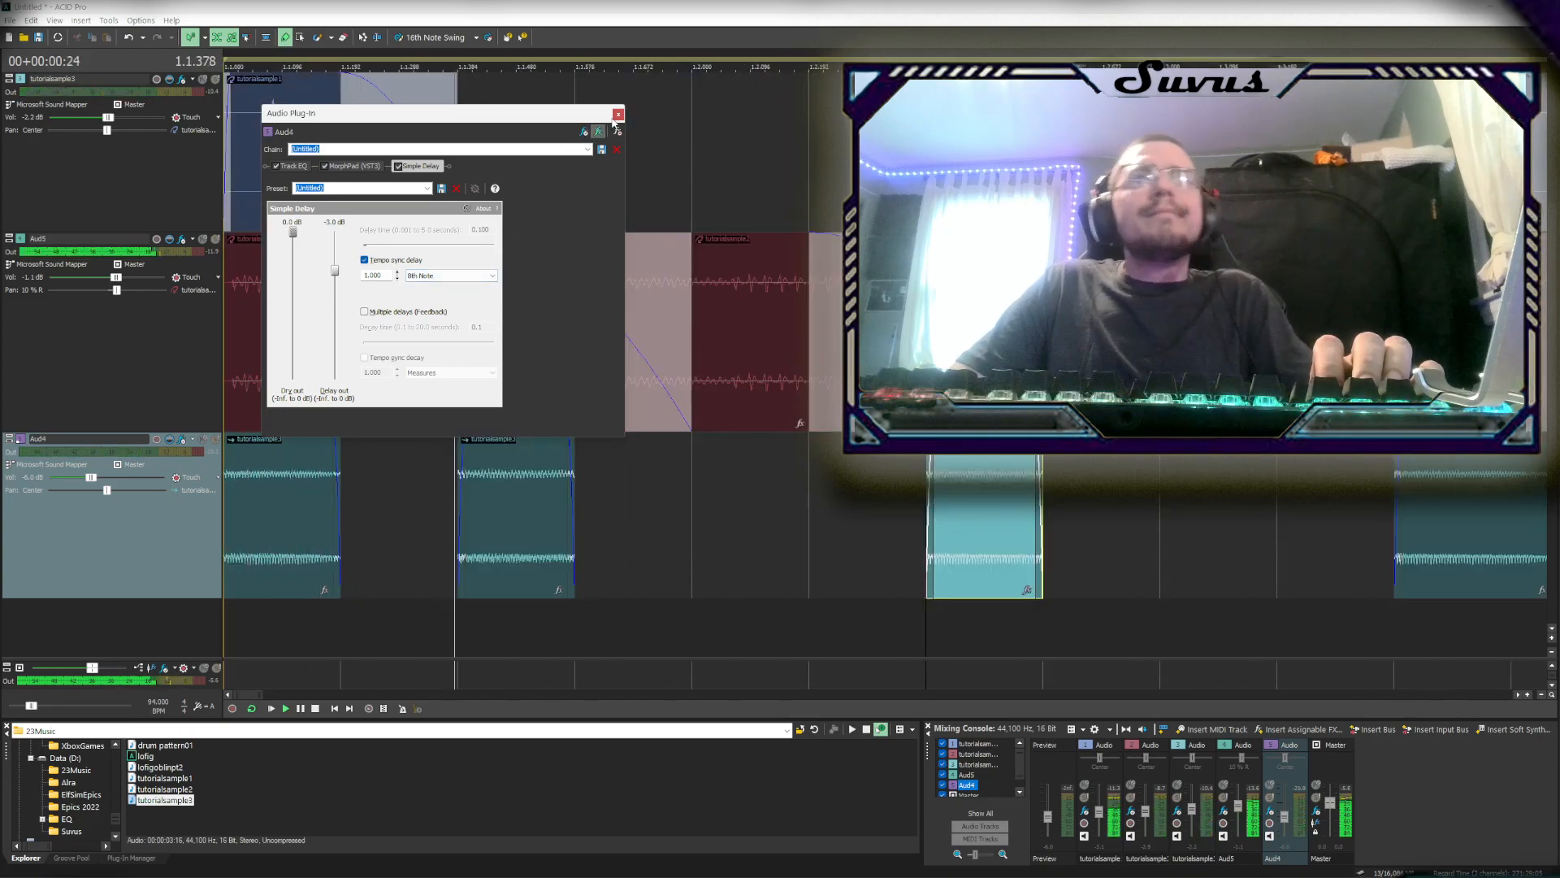
left_click(617, 113)
Move the second Aud4 piece to 1.1.576 and the third piece to 1.1.384
scroll(444, 483, "down", 5)
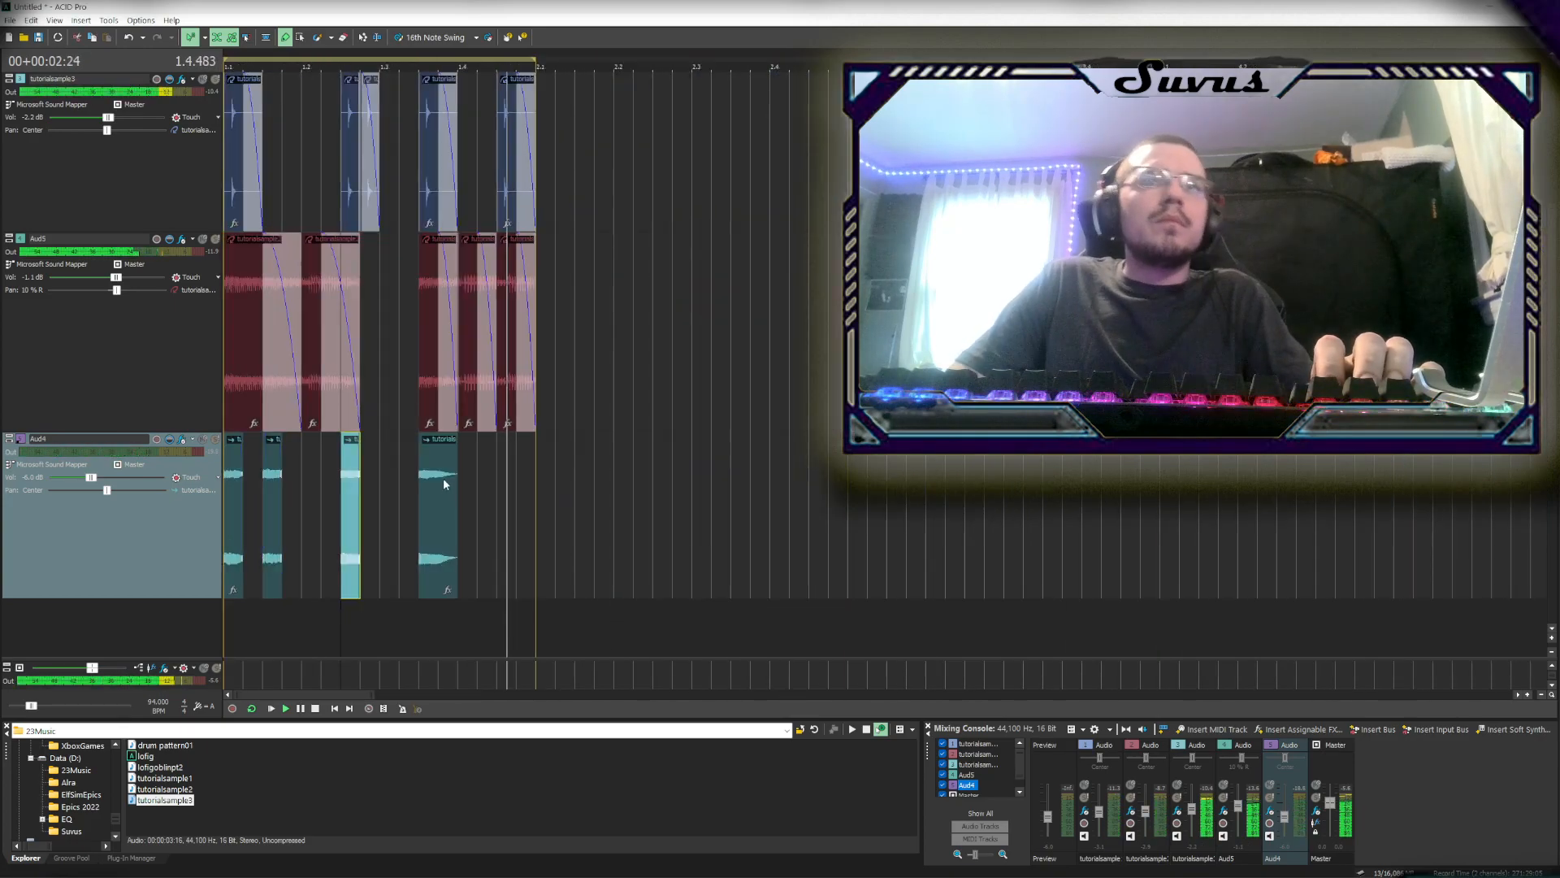
scroll(376, 480, "up", 5)
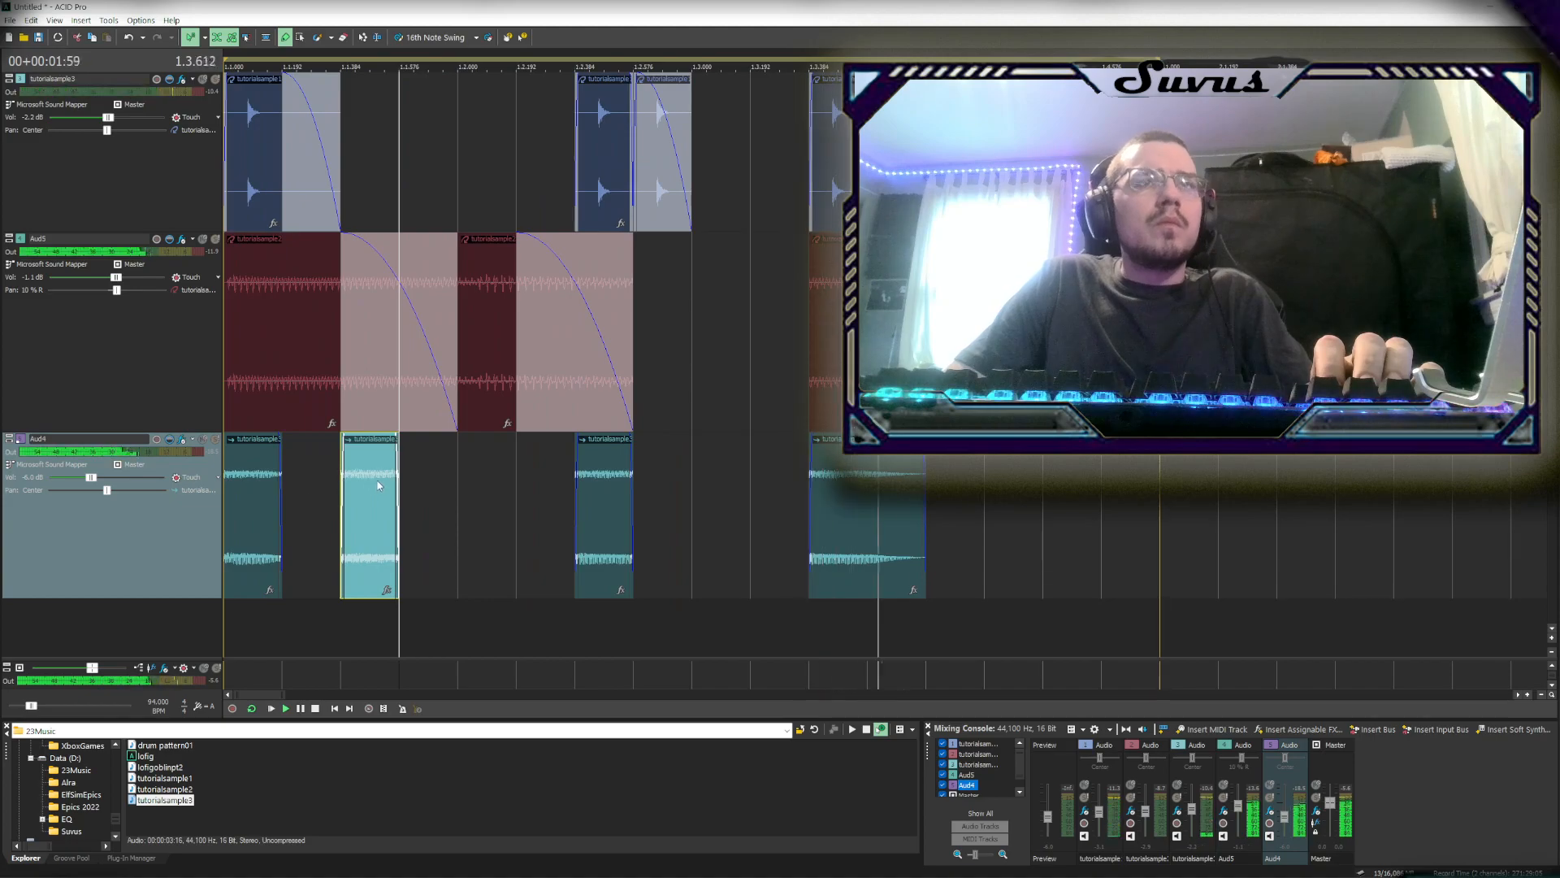
left_click_drag(455, 509, 533, 510)
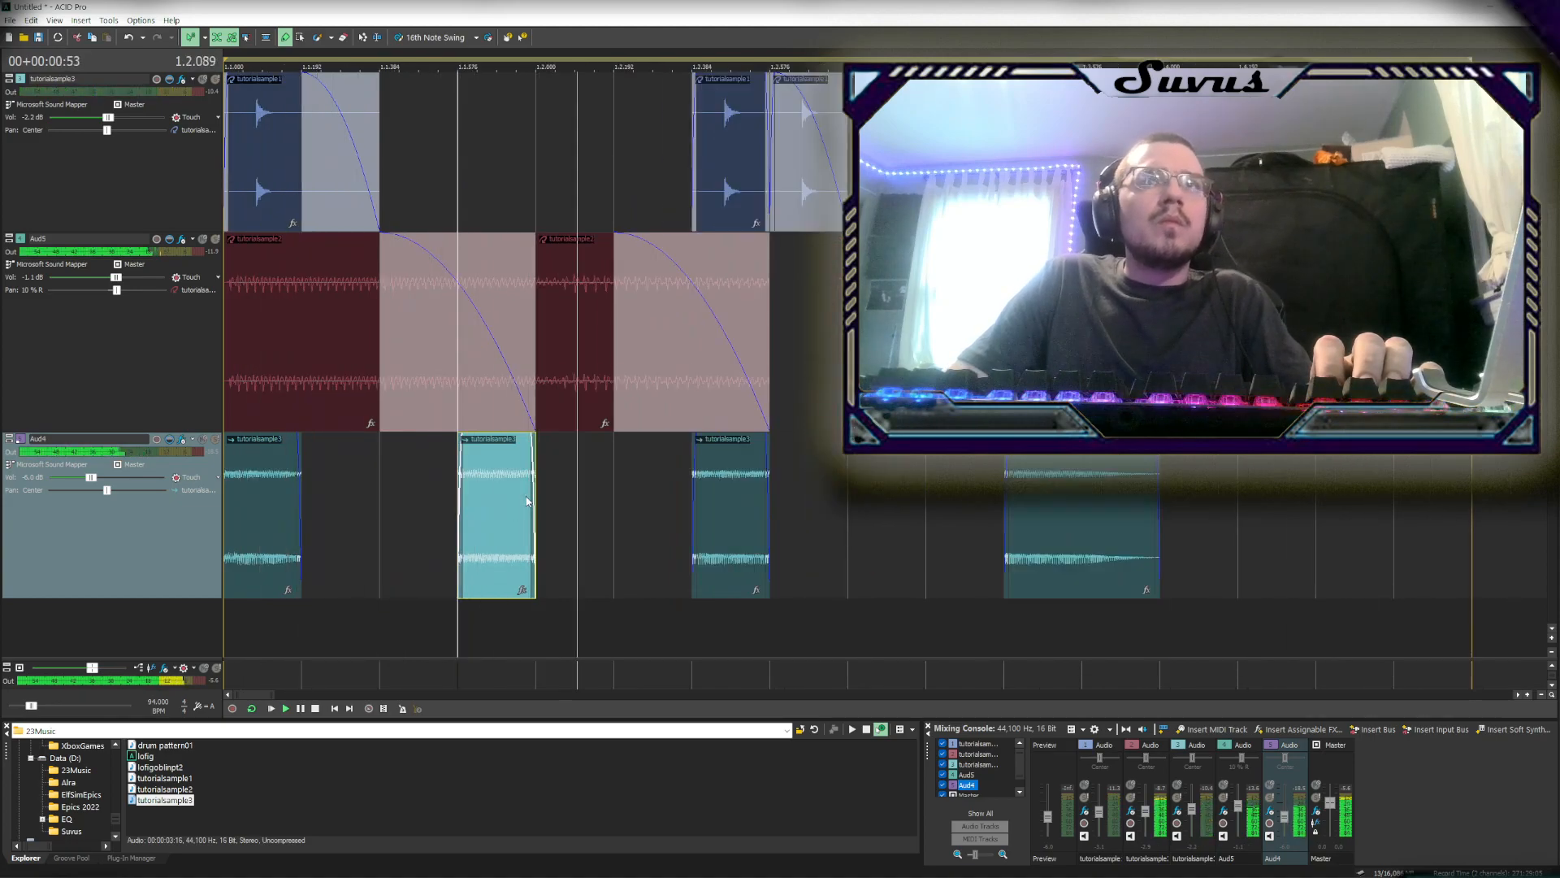
left_click(744, 524)
left_click_drag(736, 525, 403, 540)
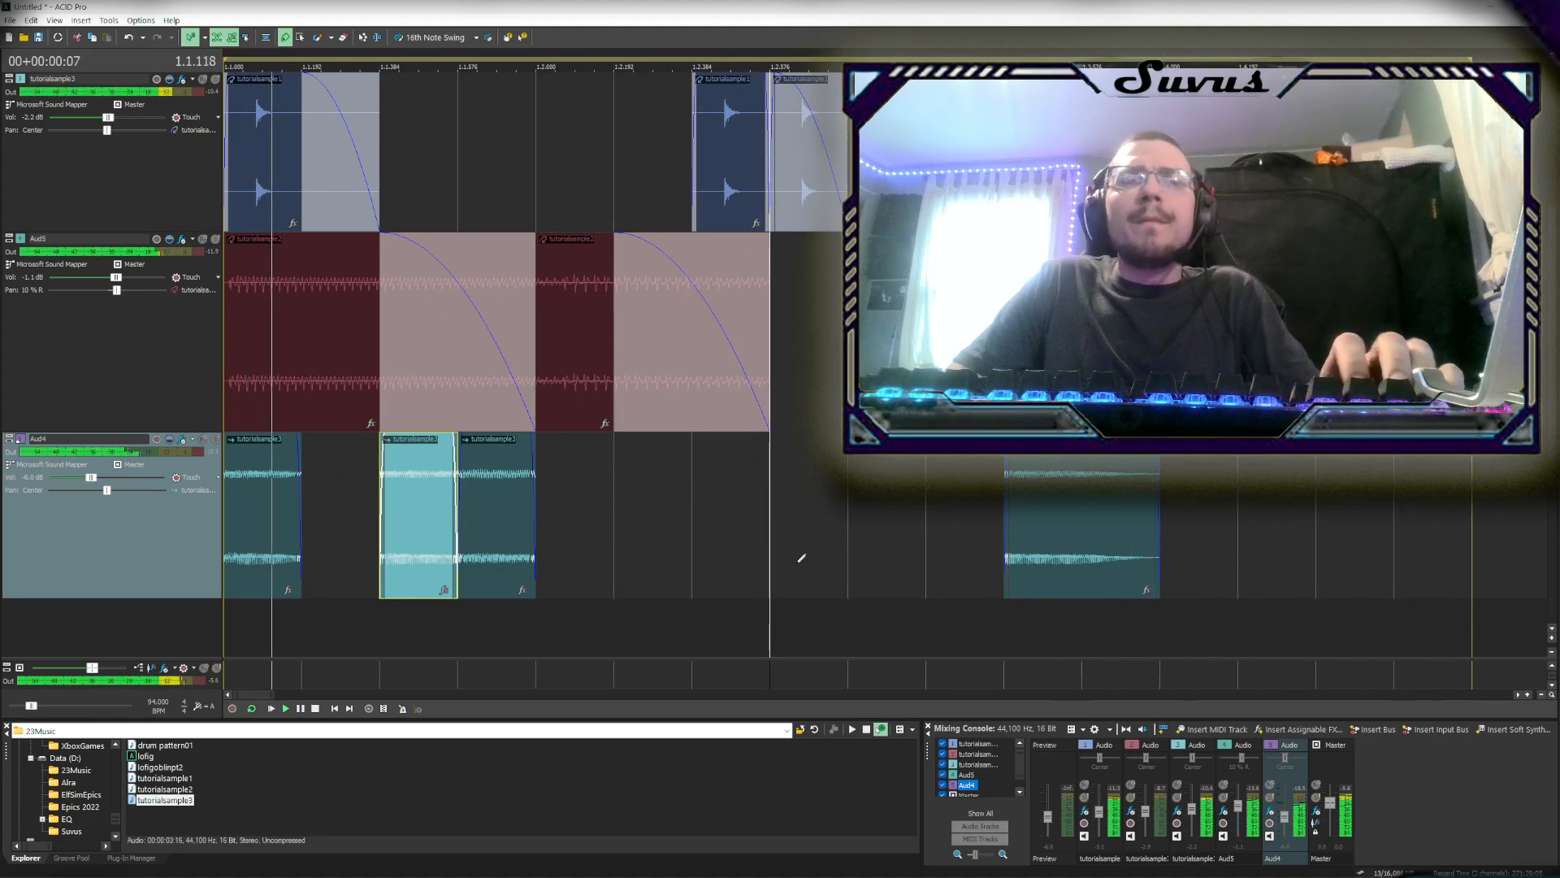
mouse_move(471, 518)
left_mouse_down()
mouse_move(549, 518)
mouse_move(490, 529)
left_mouse_up()
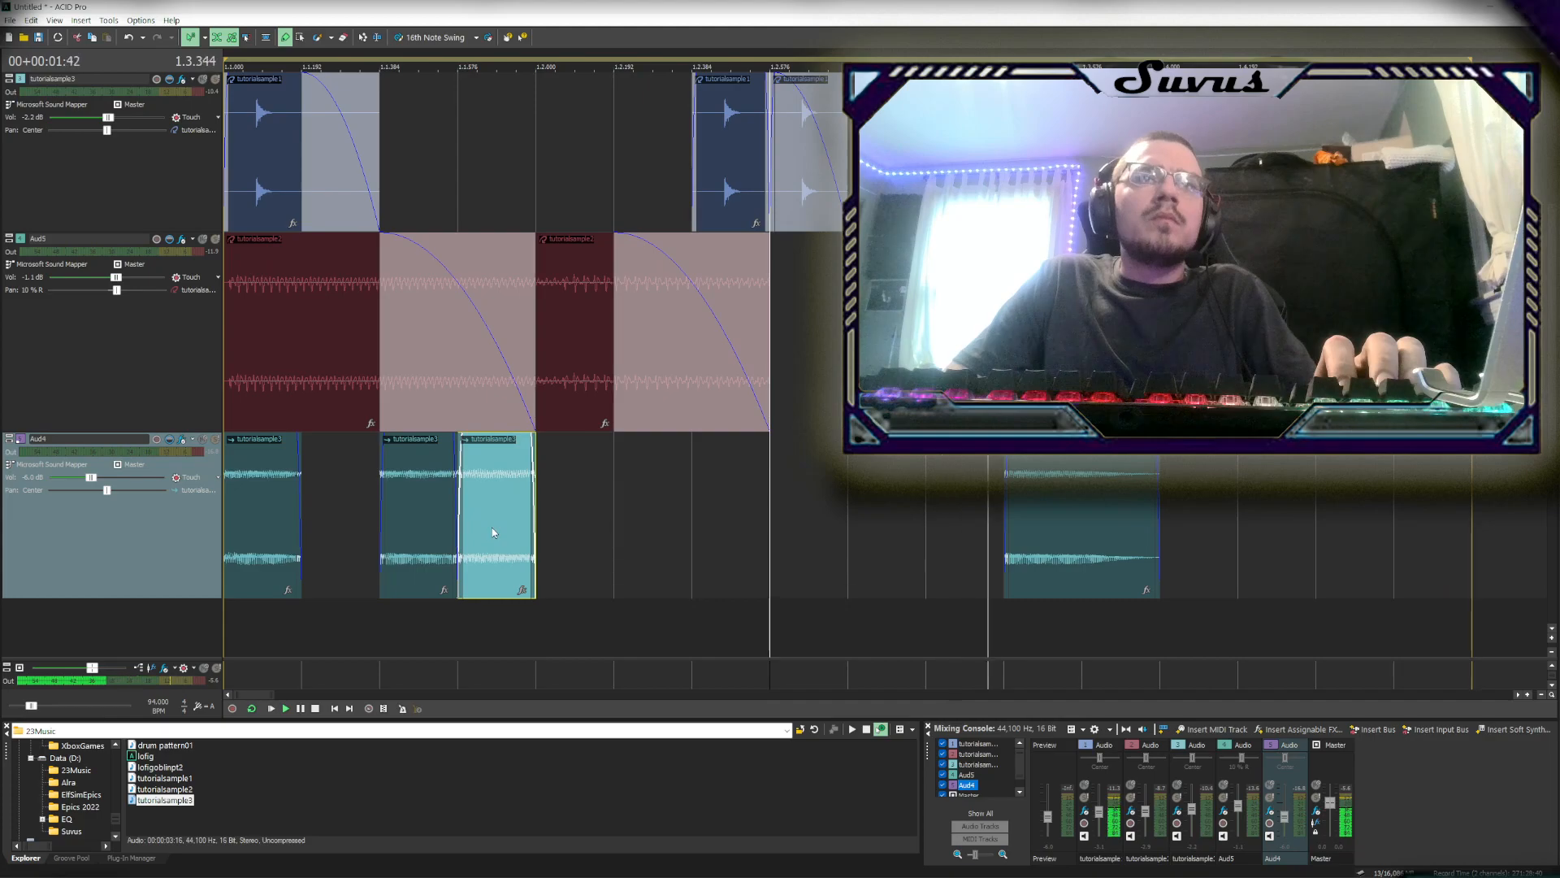
Copy the first Aud4 piece to 1.2.576, keeping the original at the project start
left_click(433, 533)
left_click(265, 535)
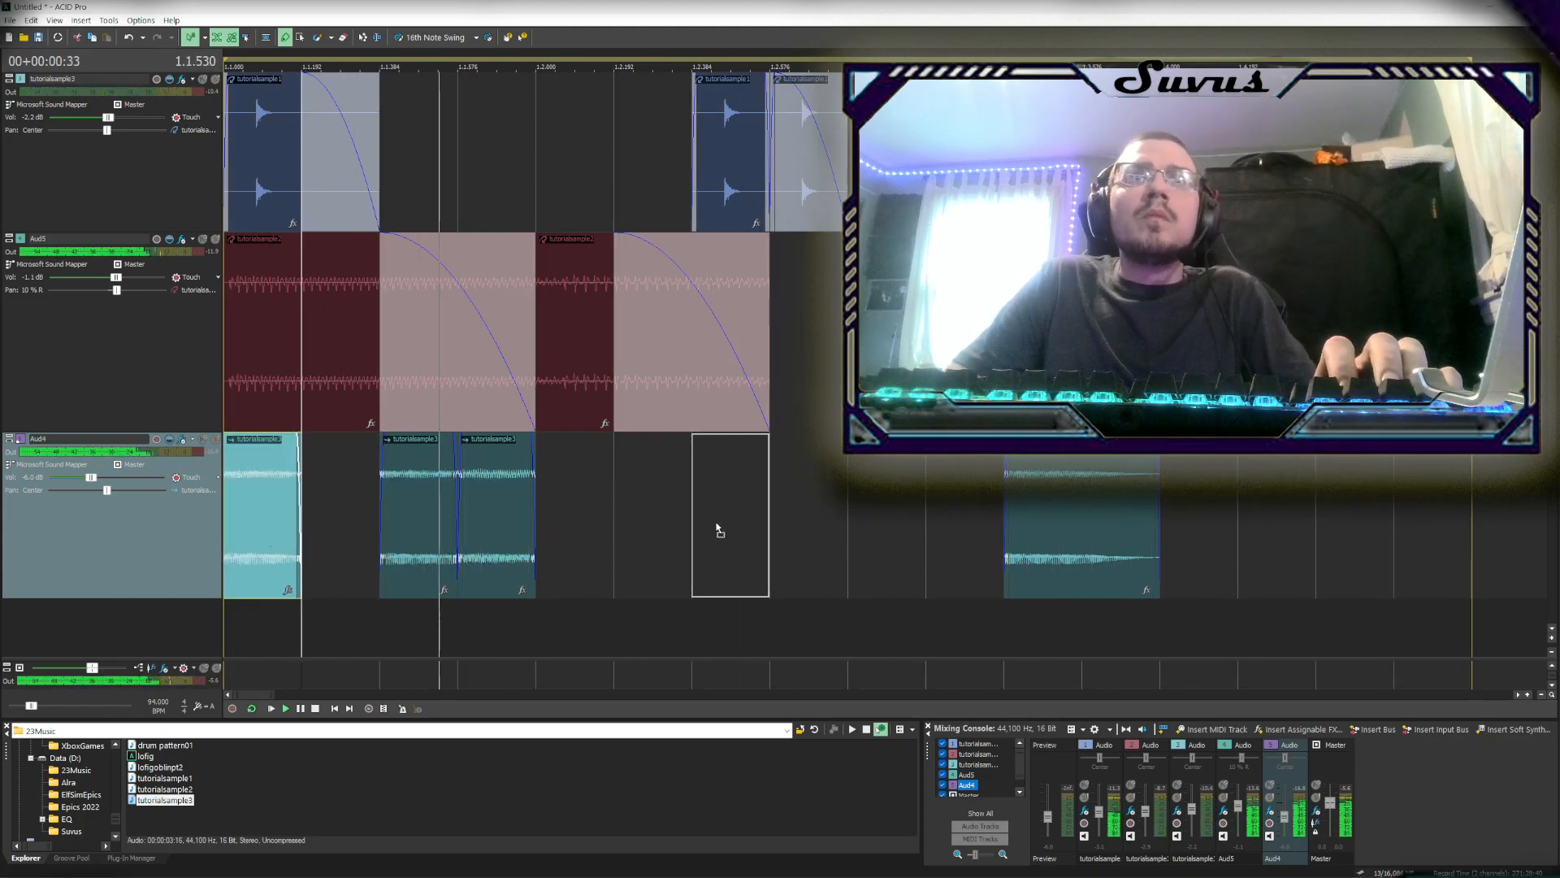
left_click(779, 530)
left_click(1069, 556)
left_click(806, 506)
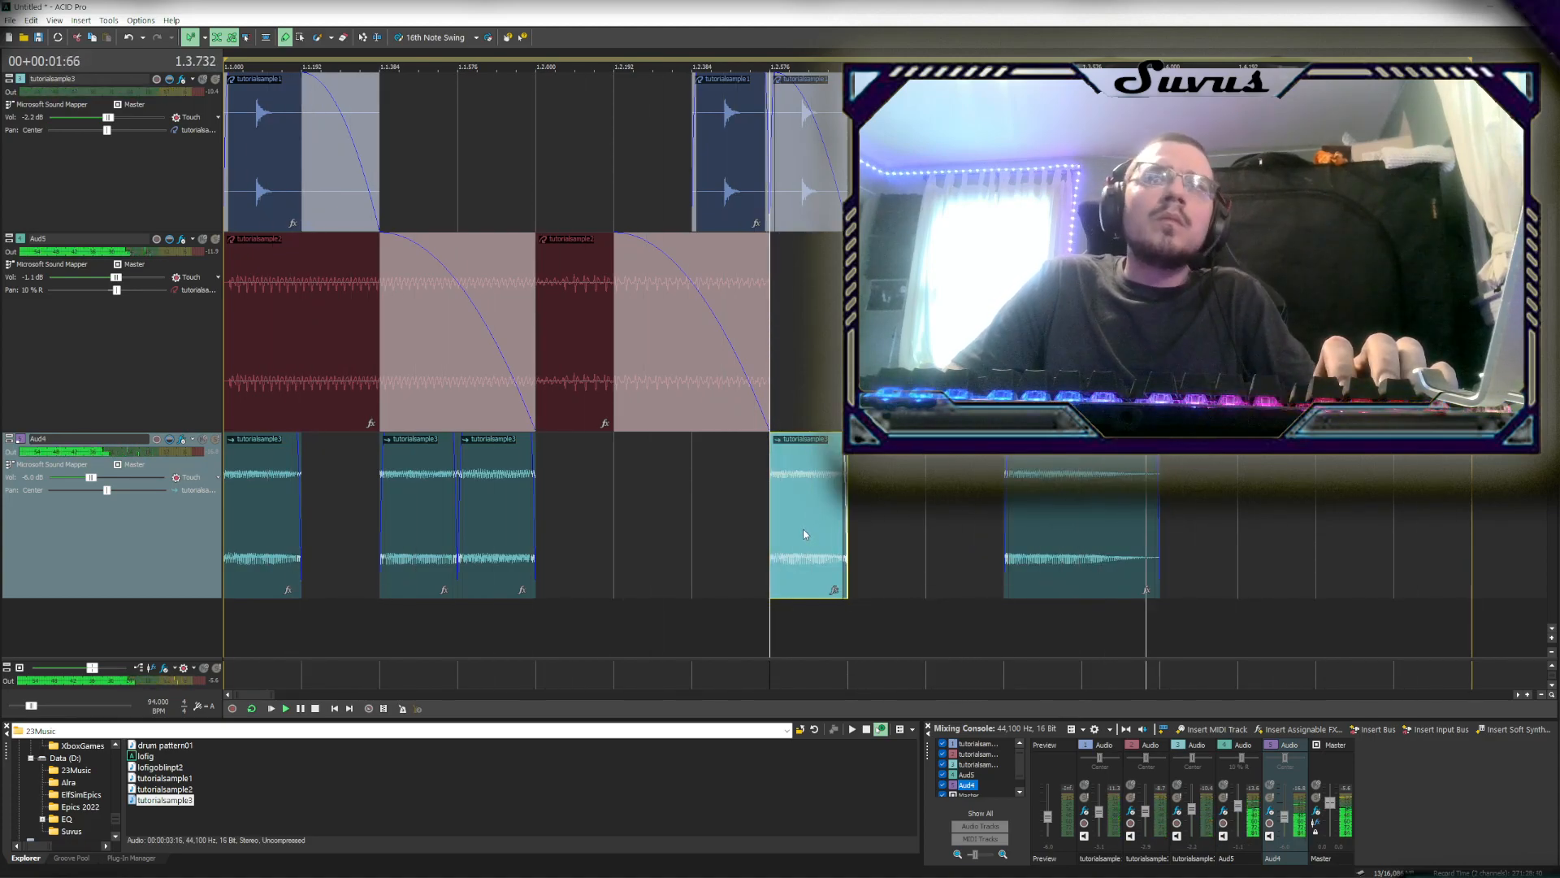
Place another clip at 1.4.192 on the Aud4 track and delete the second of its two adjoining clips, trying it at 1.2.000 first
left_click(1255, 528)
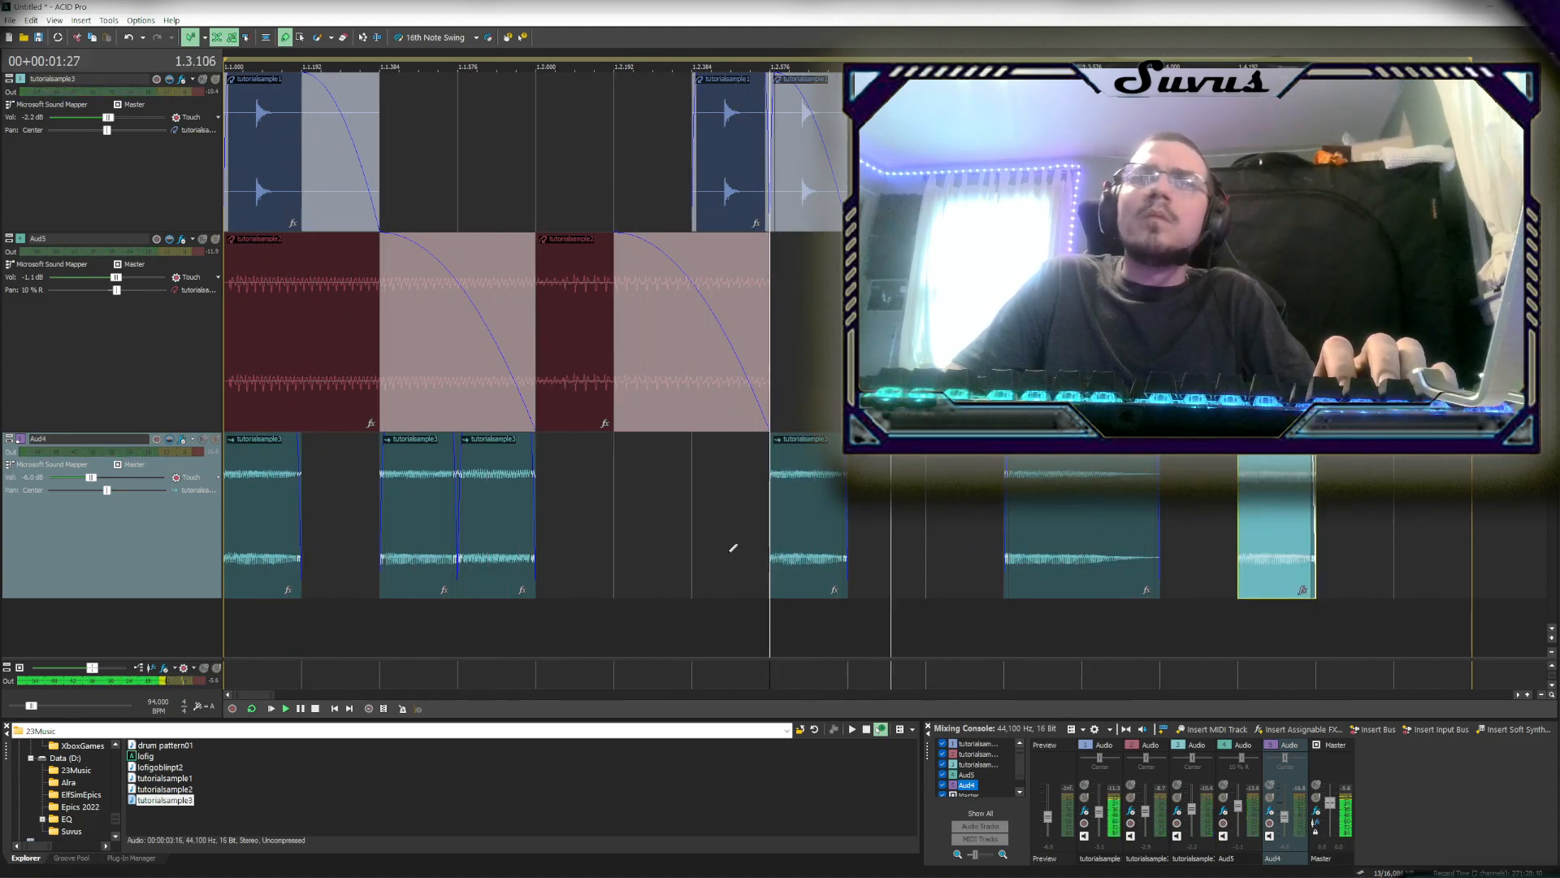
left_click(477, 533)
left_click(426, 546)
left_click_drag(486, 520, 563, 514)
mouse_move(459, 515)
left_mouse_down()
mouse_move(503, 503)
mouse_move(434, 514)
left_mouse_up()
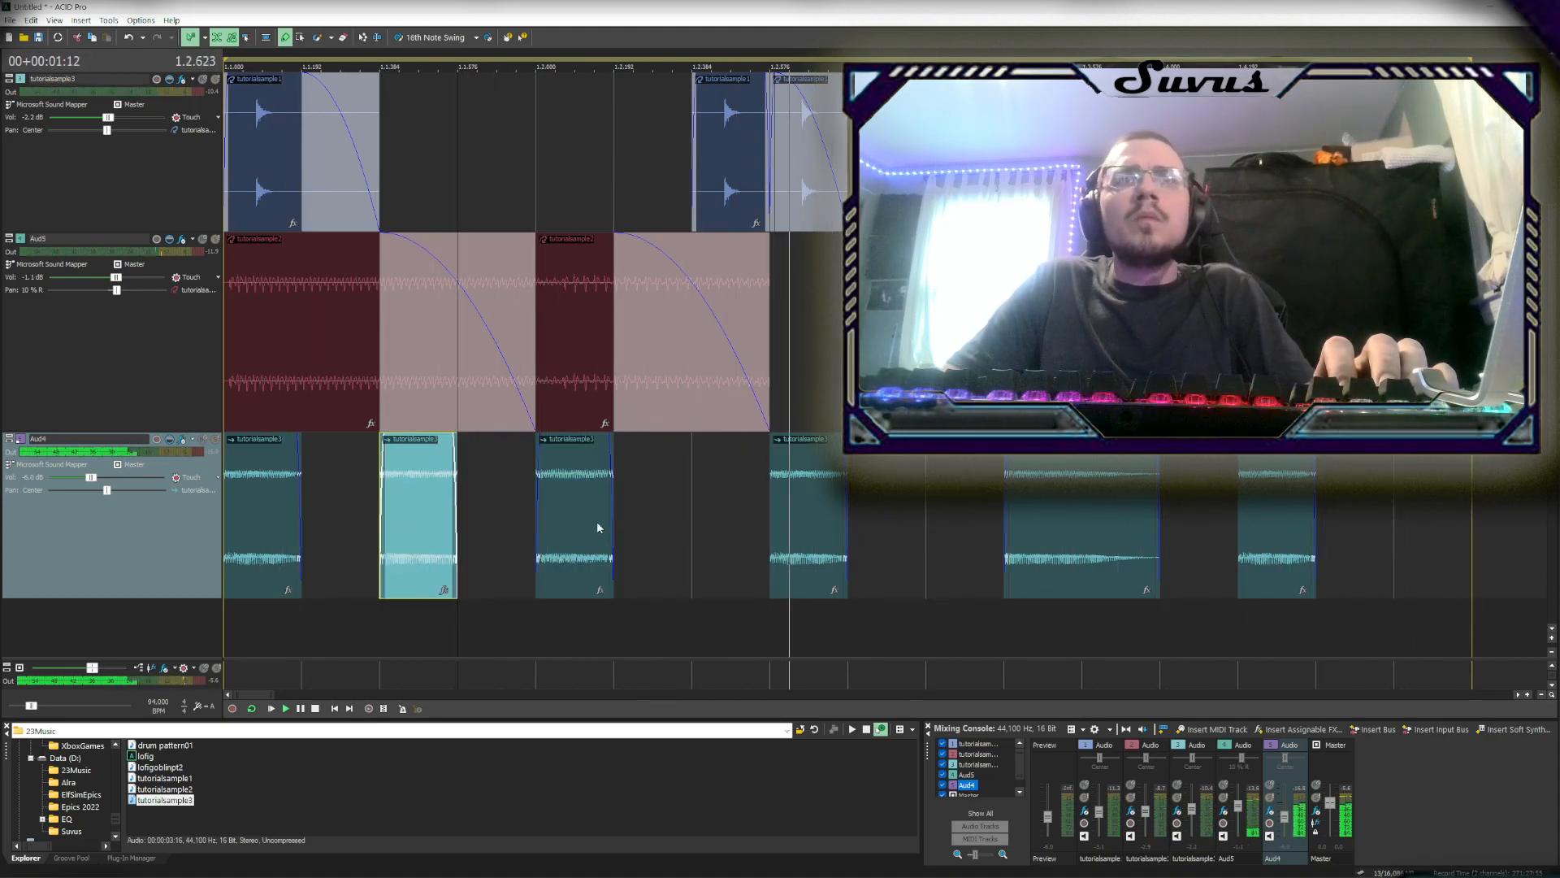
left_click(544, 504)
key("Delete")
Shorten the Aud4 clip at 1.3.384 to end at 1.3.576 and raise the track's volume to about -3.4 dB
left_click(1138, 528)
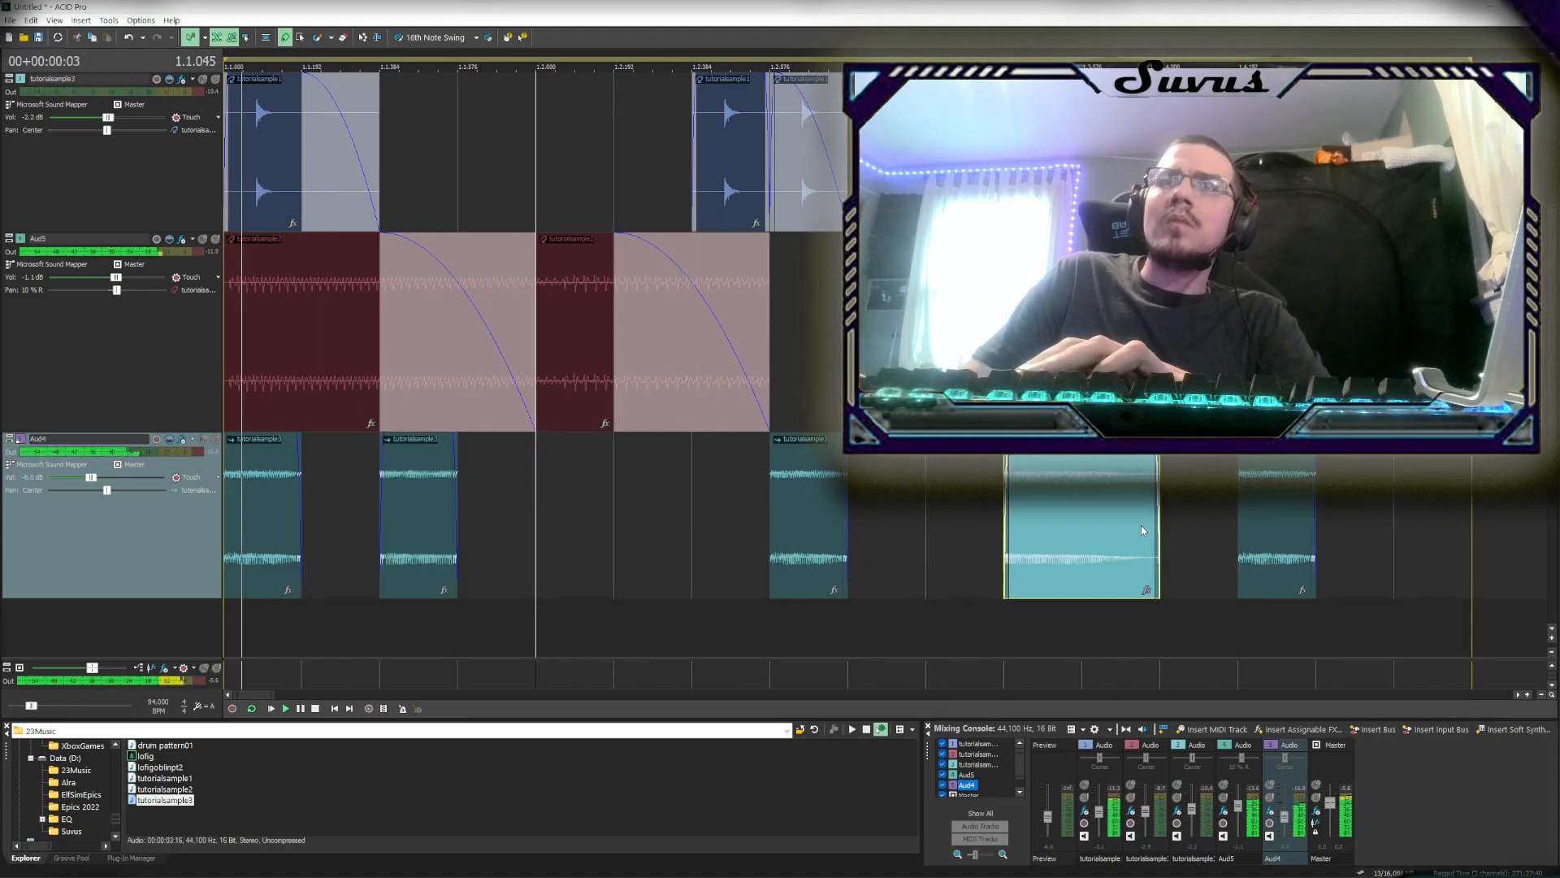
left_click_drag(1158, 514, 1085, 508)
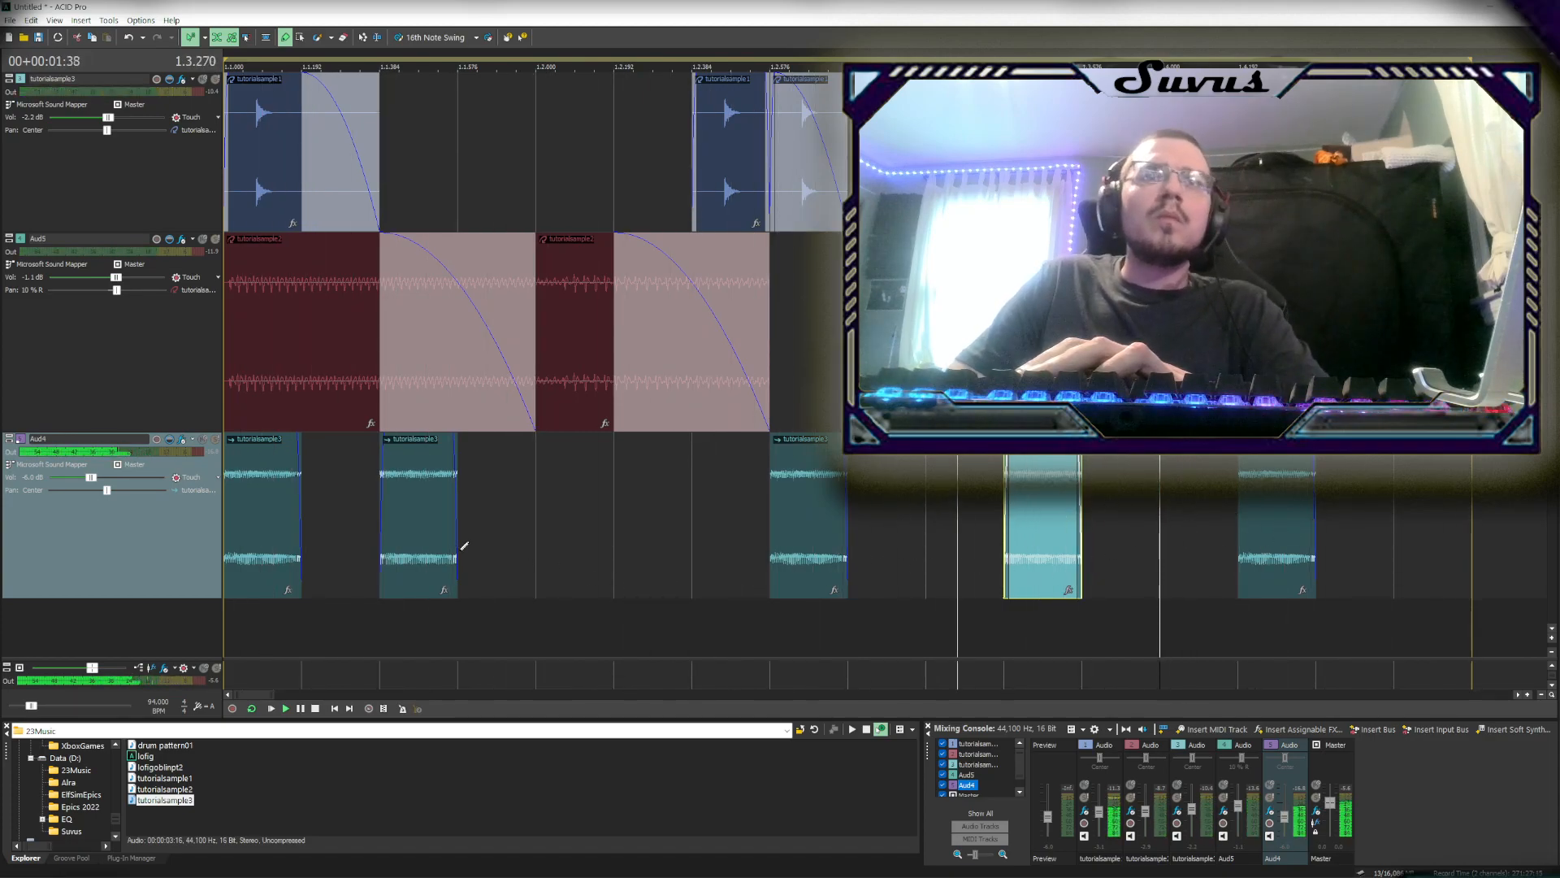
left_click_drag(91, 477, 104, 478)
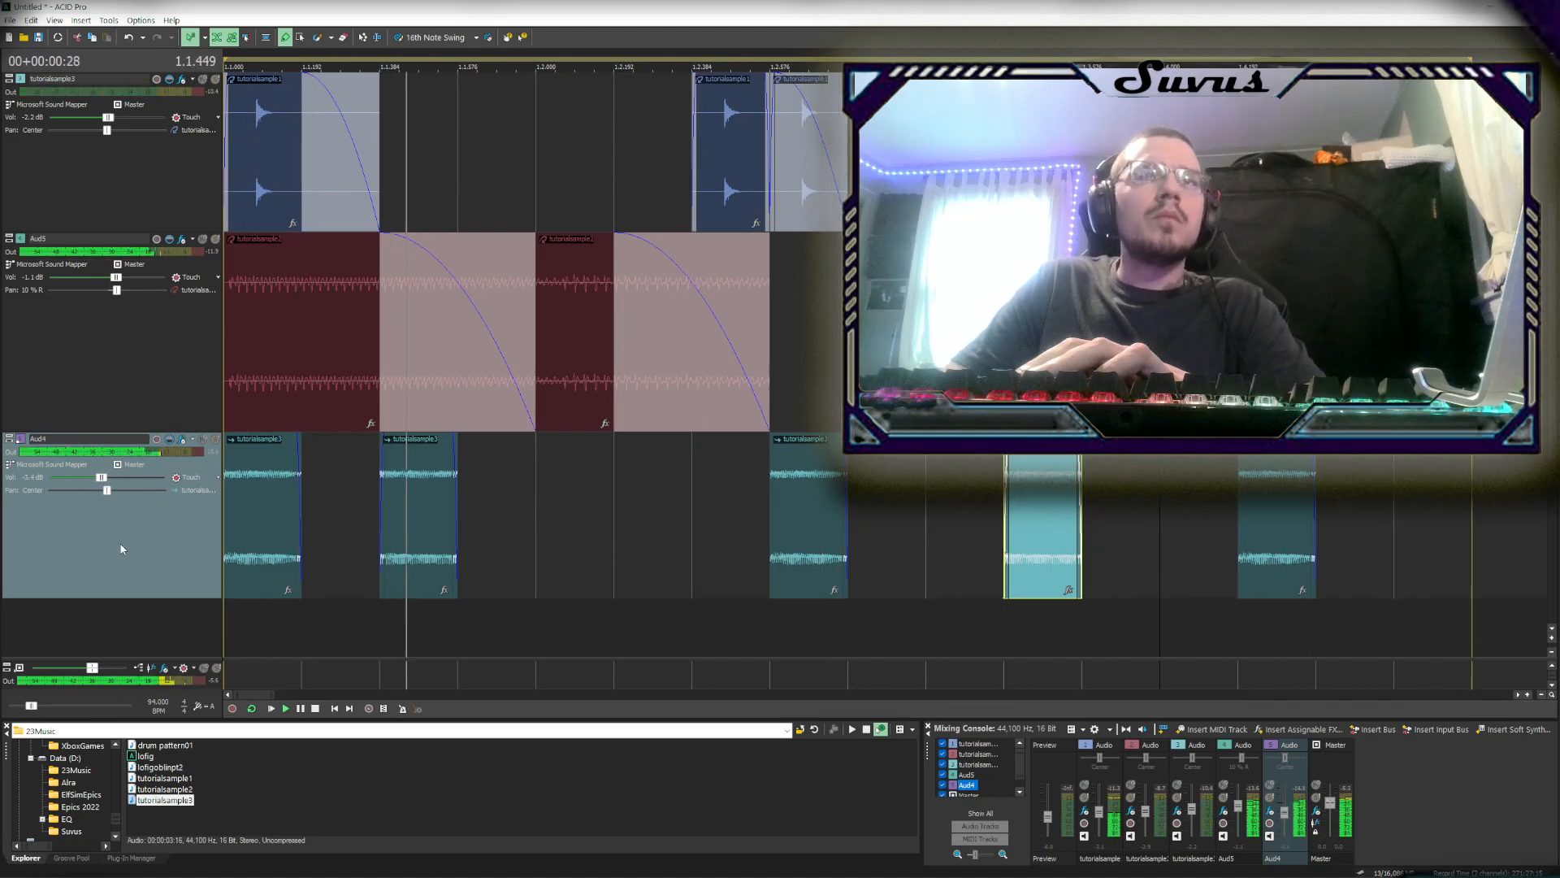
Delete the Aud4 clips at 1.1.384 and 1.4.192, and lower its Simple Delay to -2.0 dB dry and about -10.5 dB delay output
left_click(178, 440)
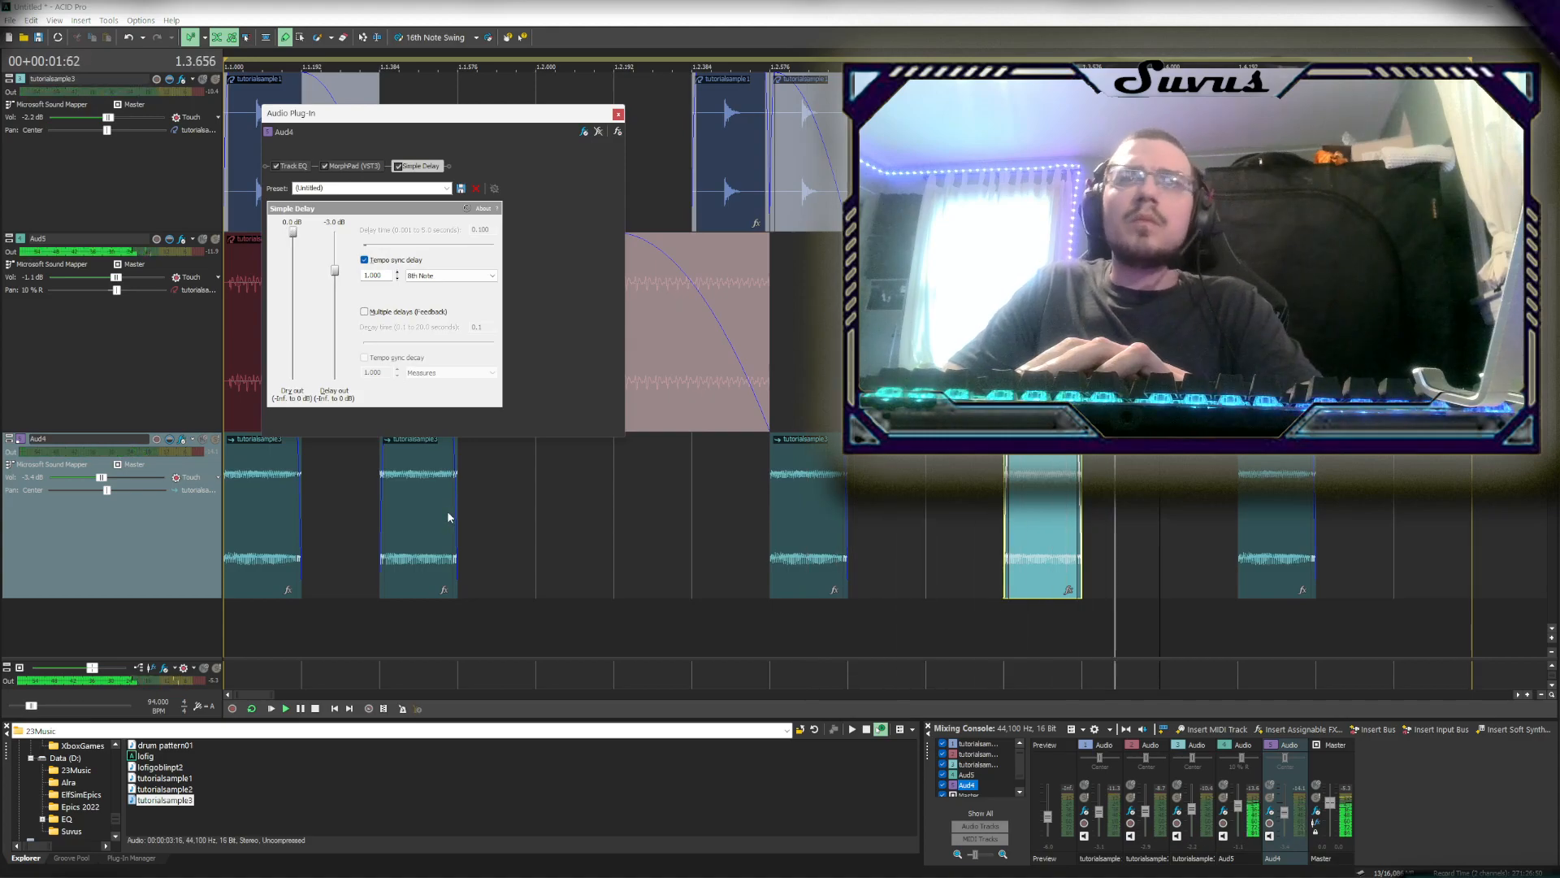
left_click_drag(431, 517, 520, 536)
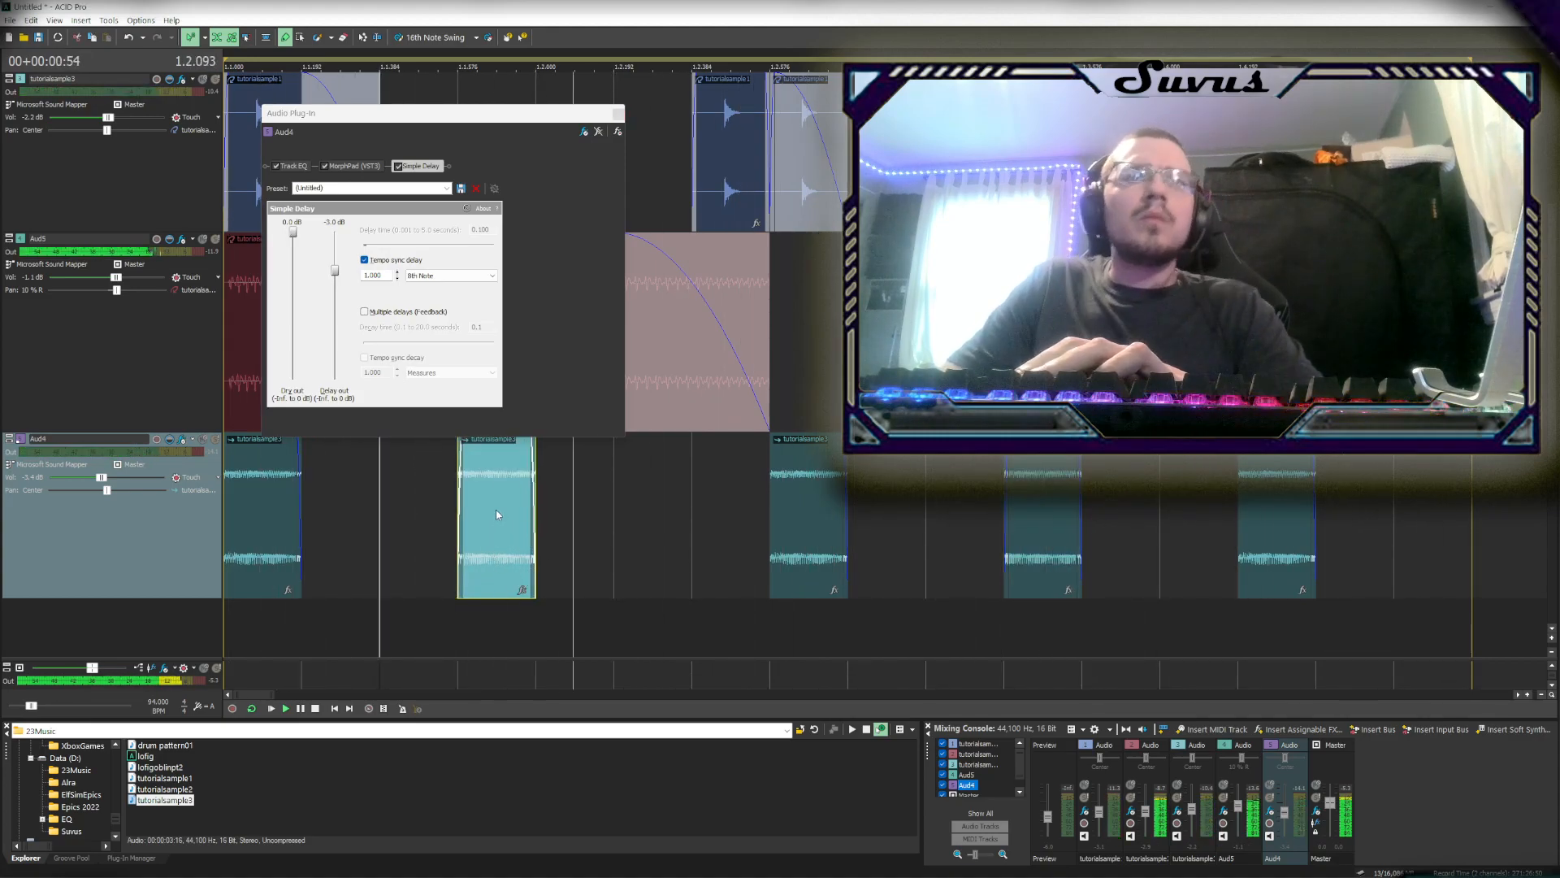
key("Delete")
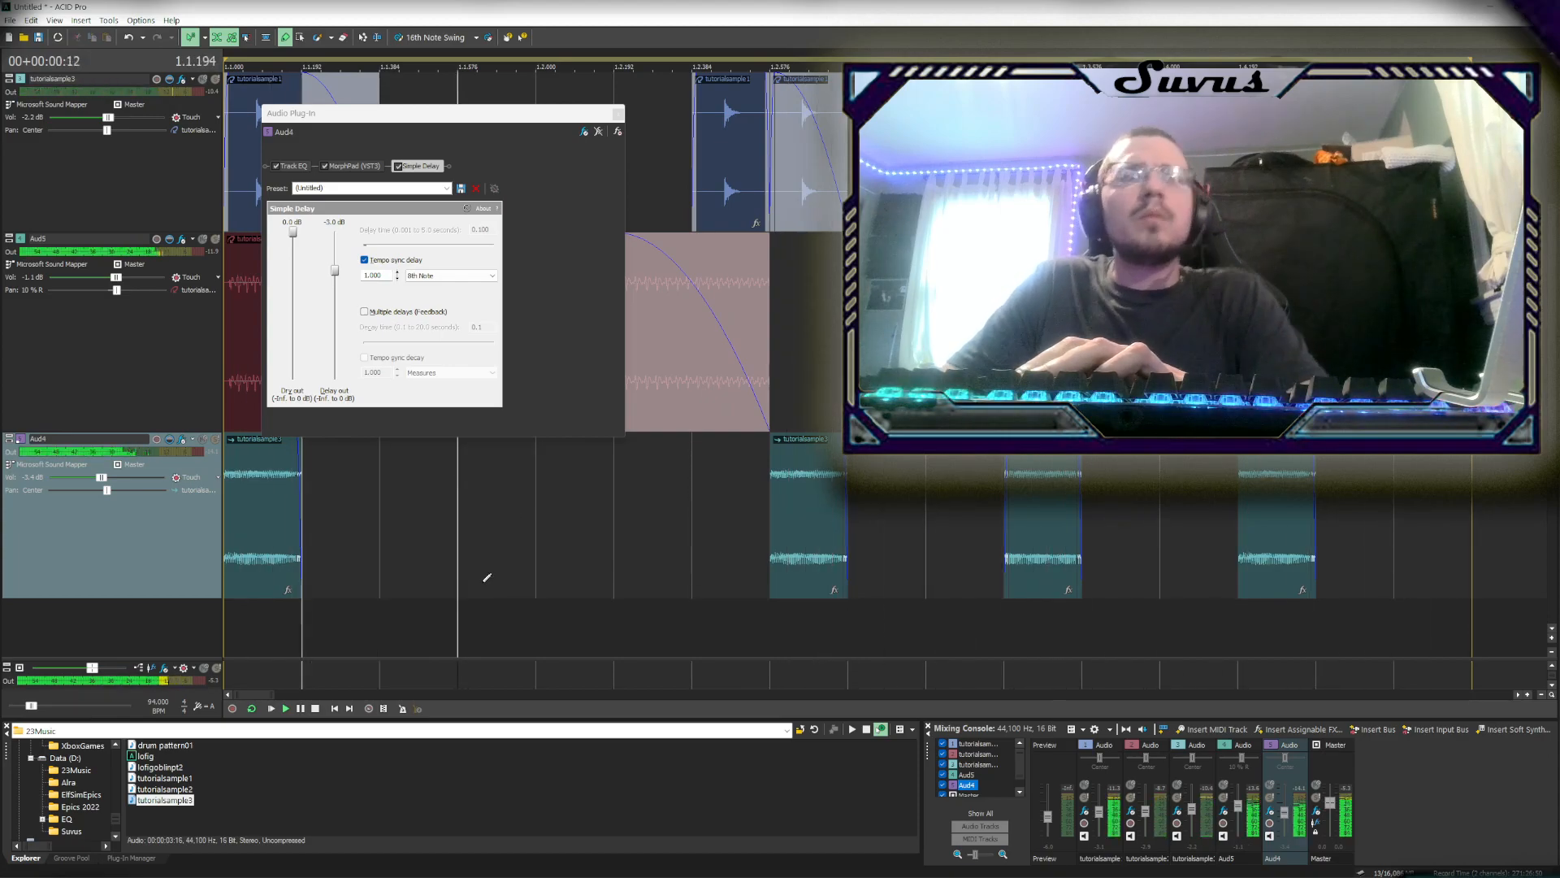
left_click(1274, 533)
key("Delete")
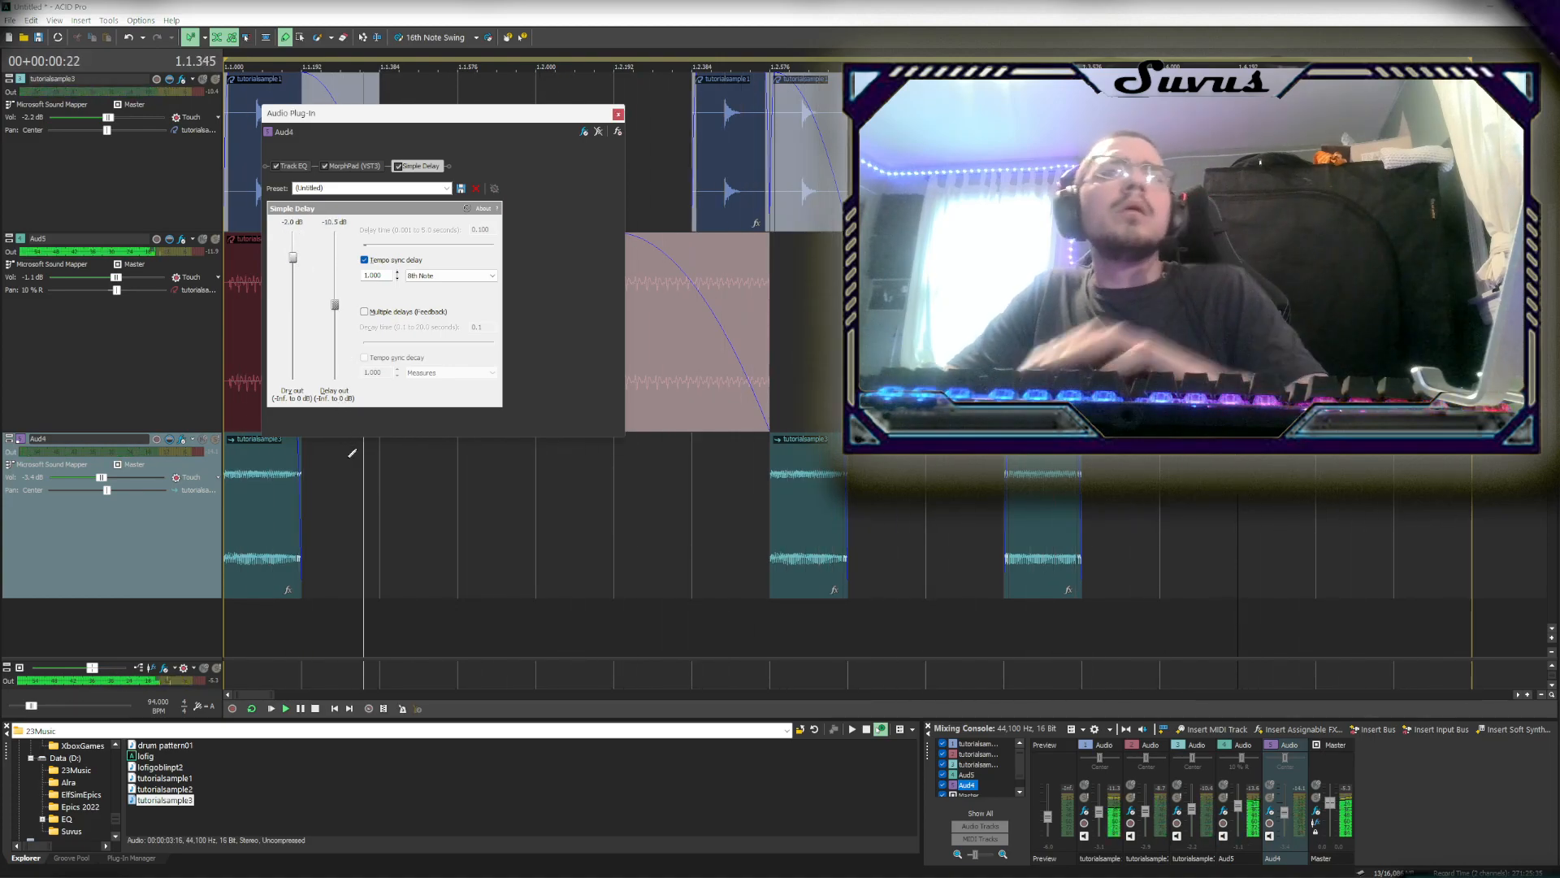
left_click(618, 114)
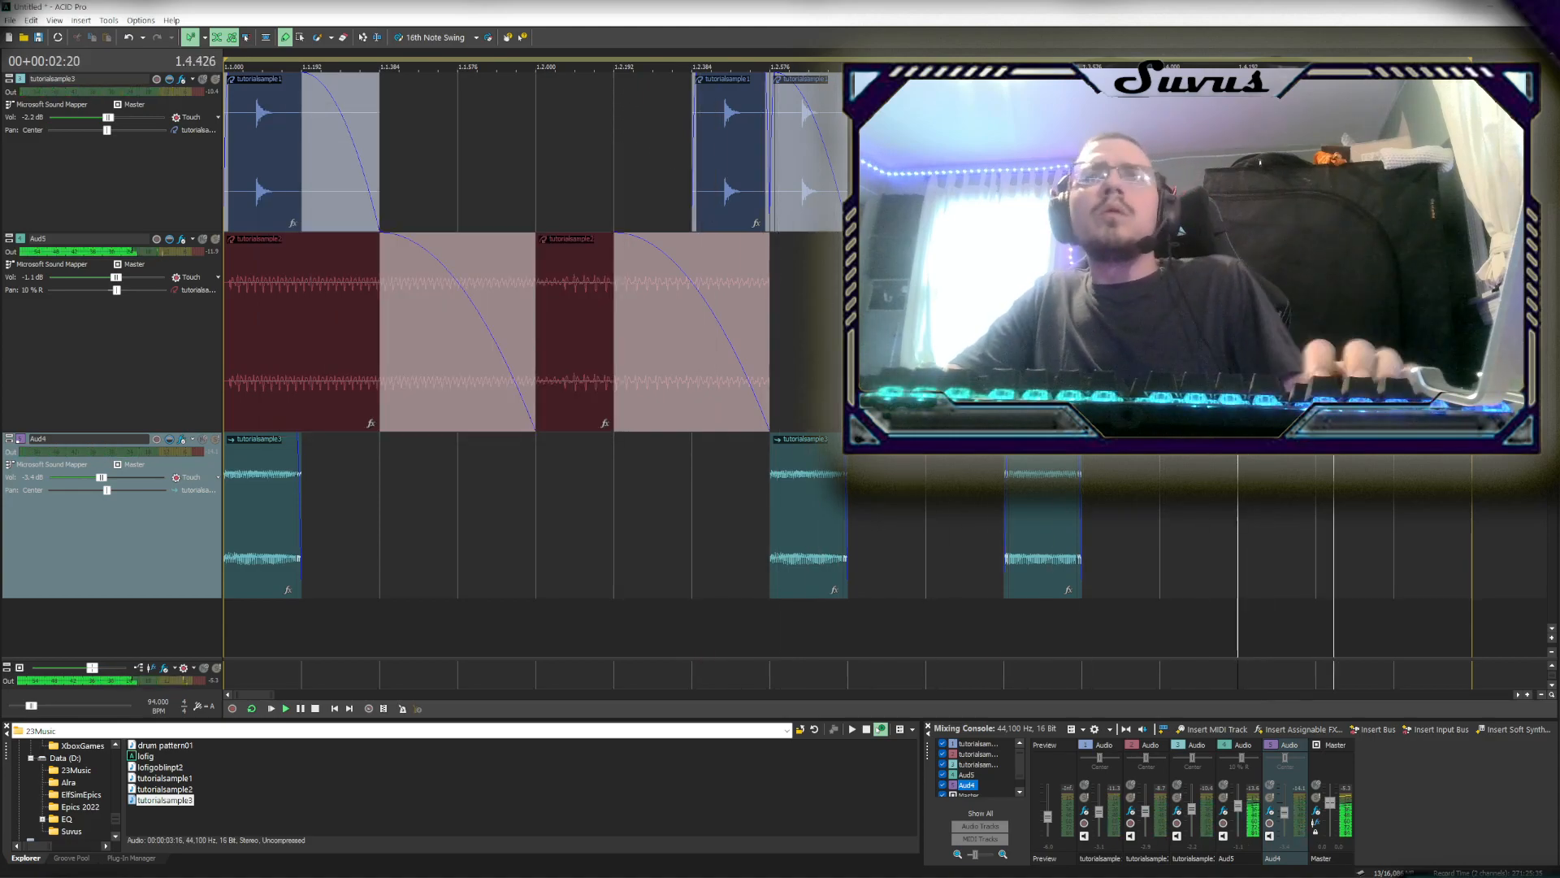
Try extending the first Aud4 clip to 1.1.384 and shifting the 1.3.384 clip to 1.3.000, reverting each change
left_click_drag(299, 515, 377, 514)
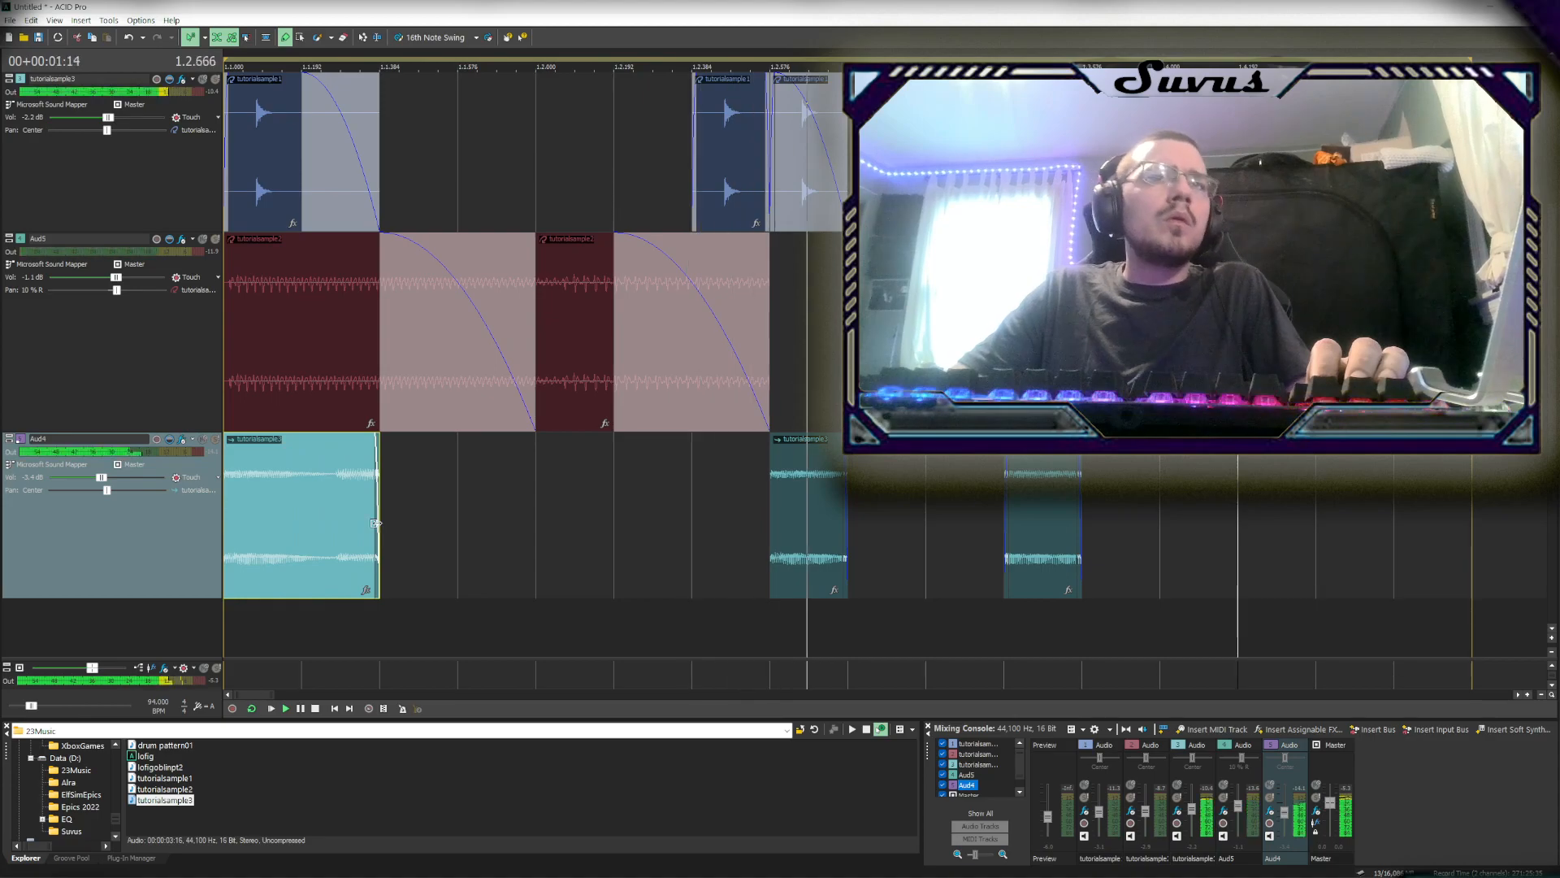
key("ctrl+z")
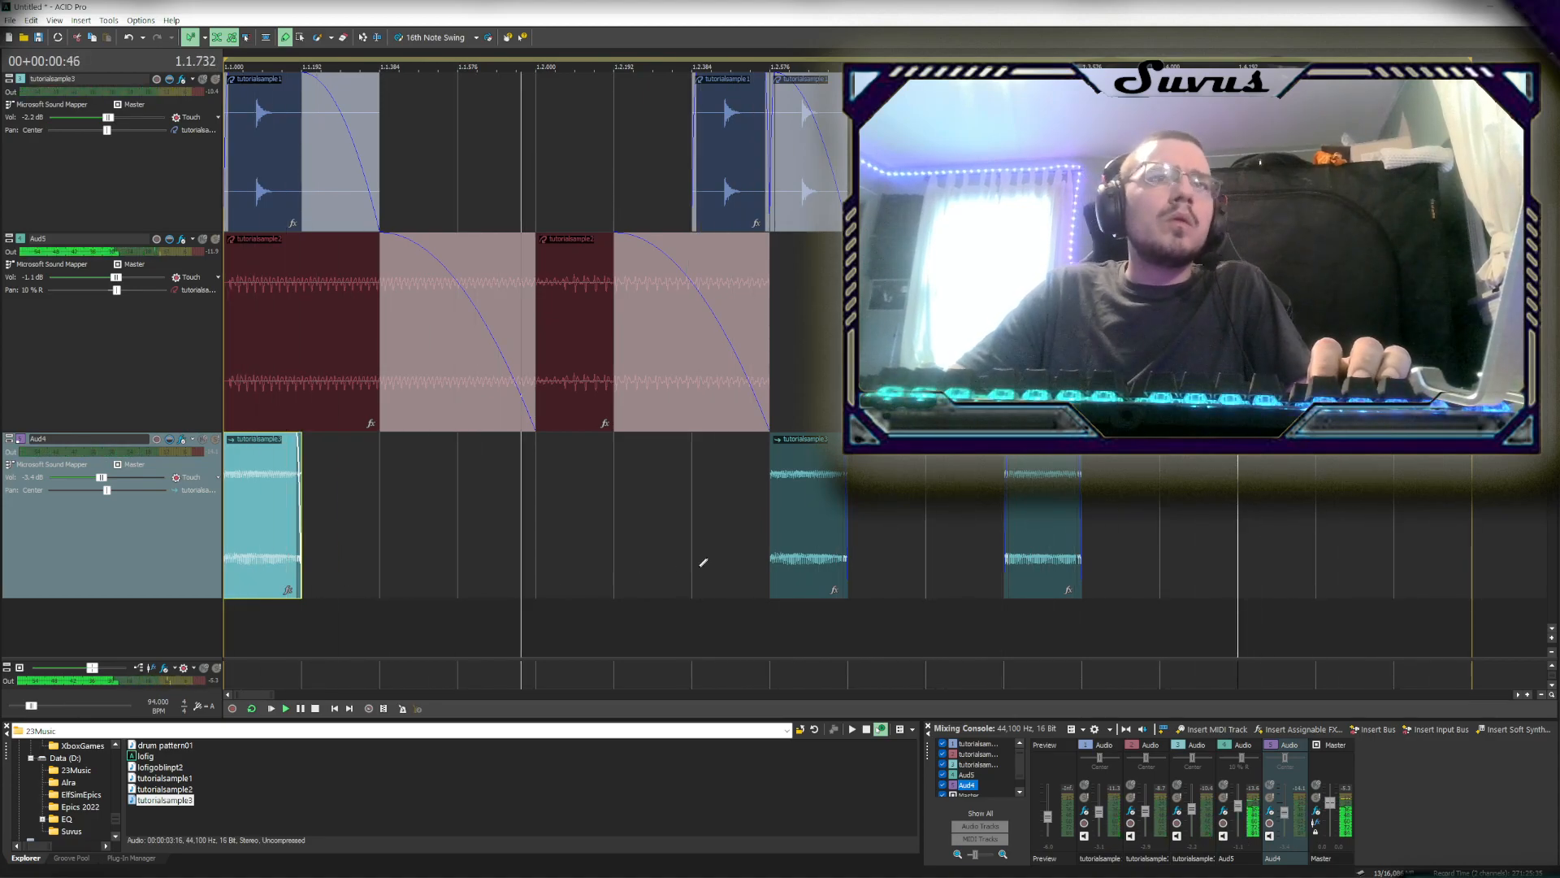
left_click(1048, 520)
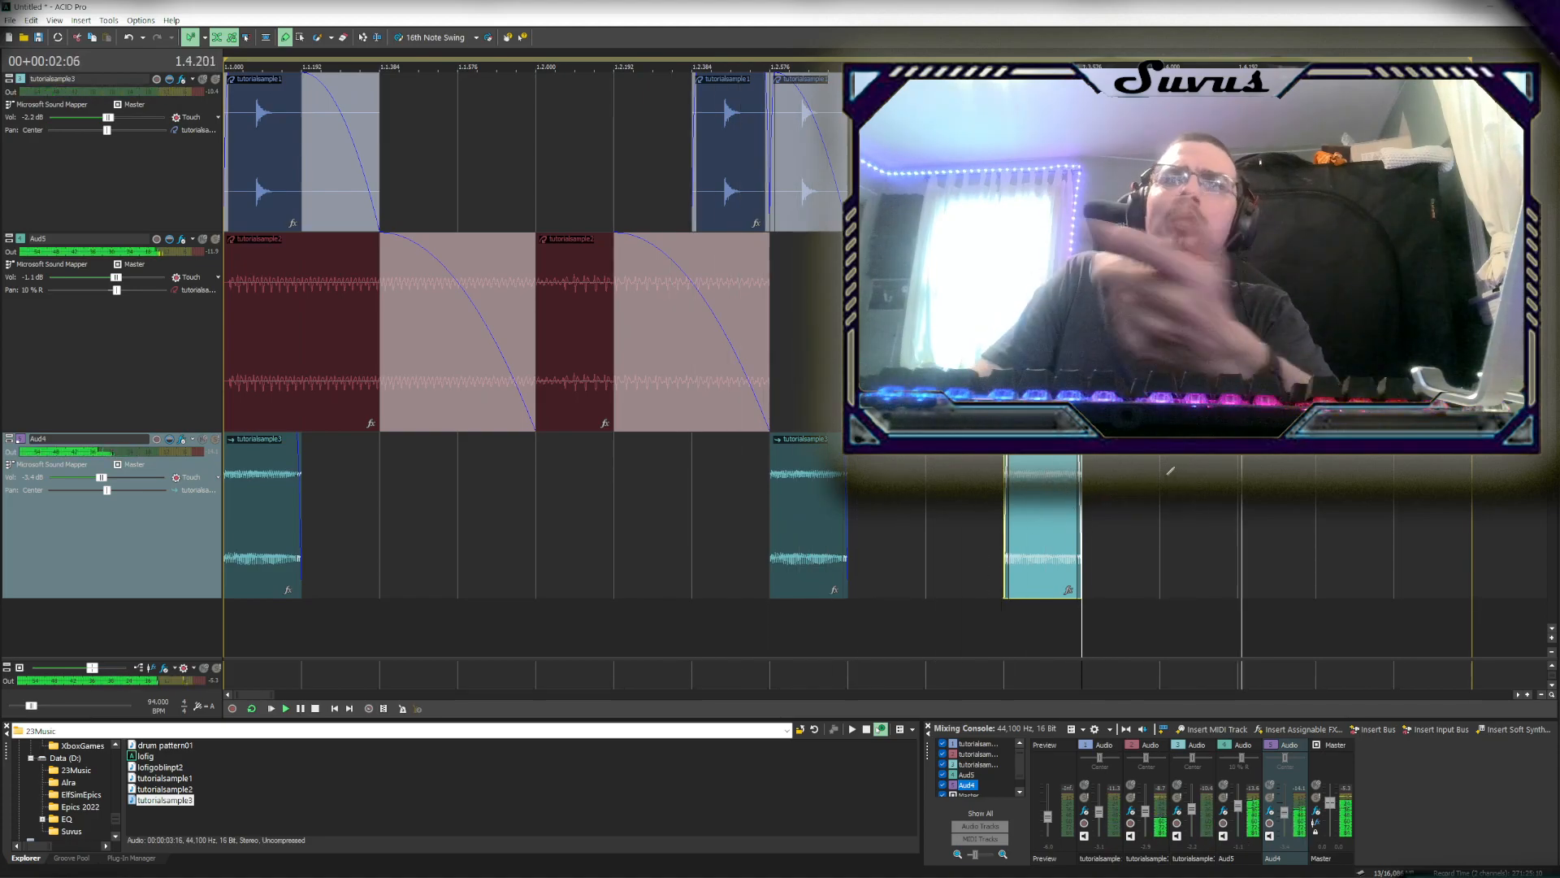
left_click_drag(1016, 528, 890, 513)
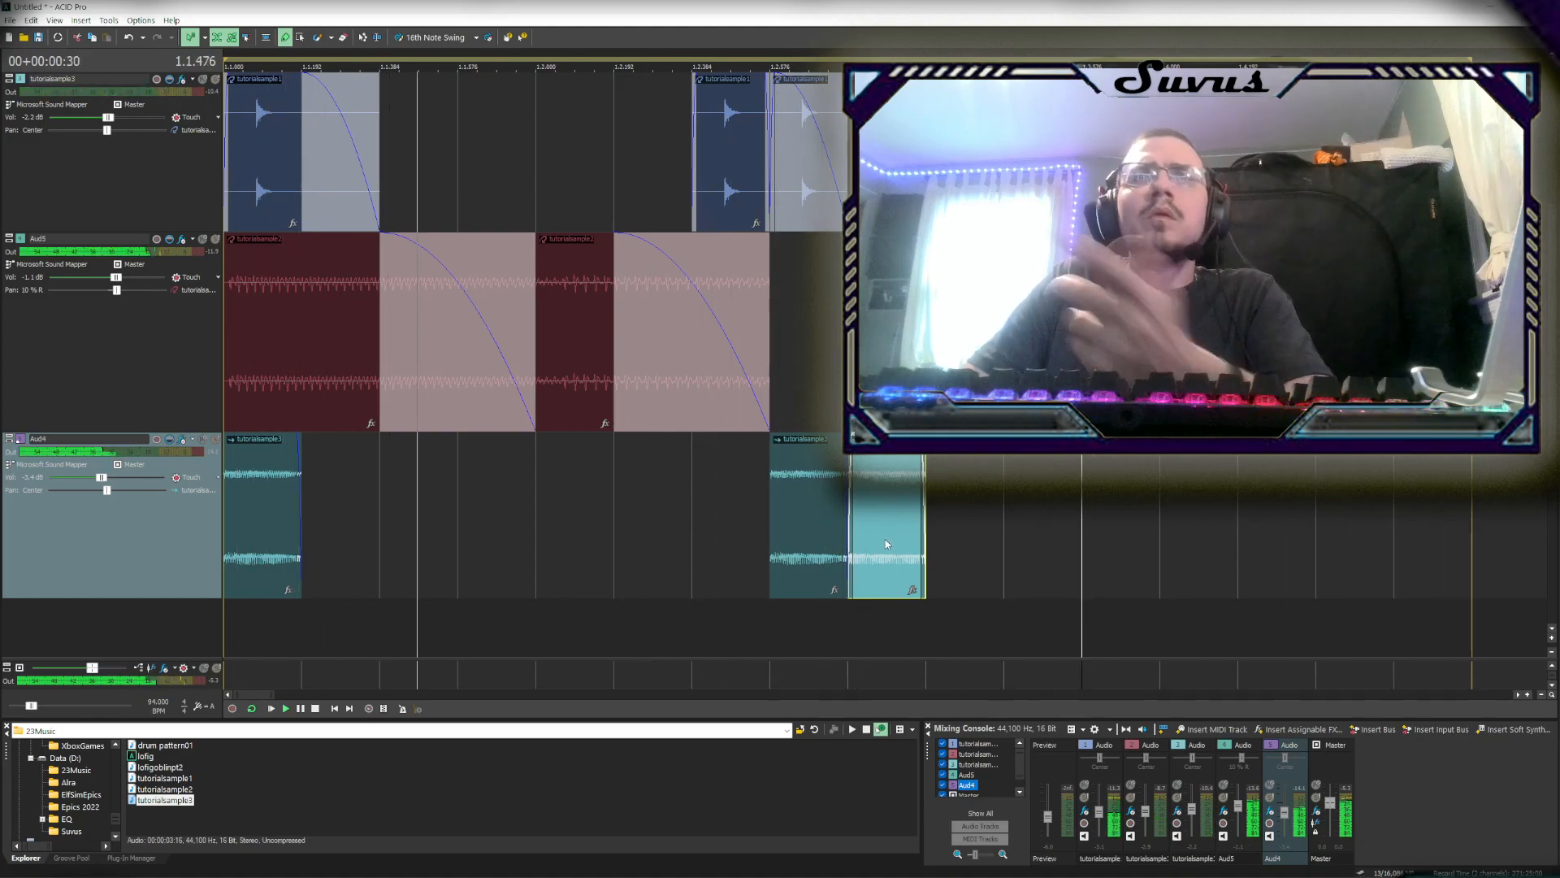
left_click_drag(884, 540, 1027, 533)
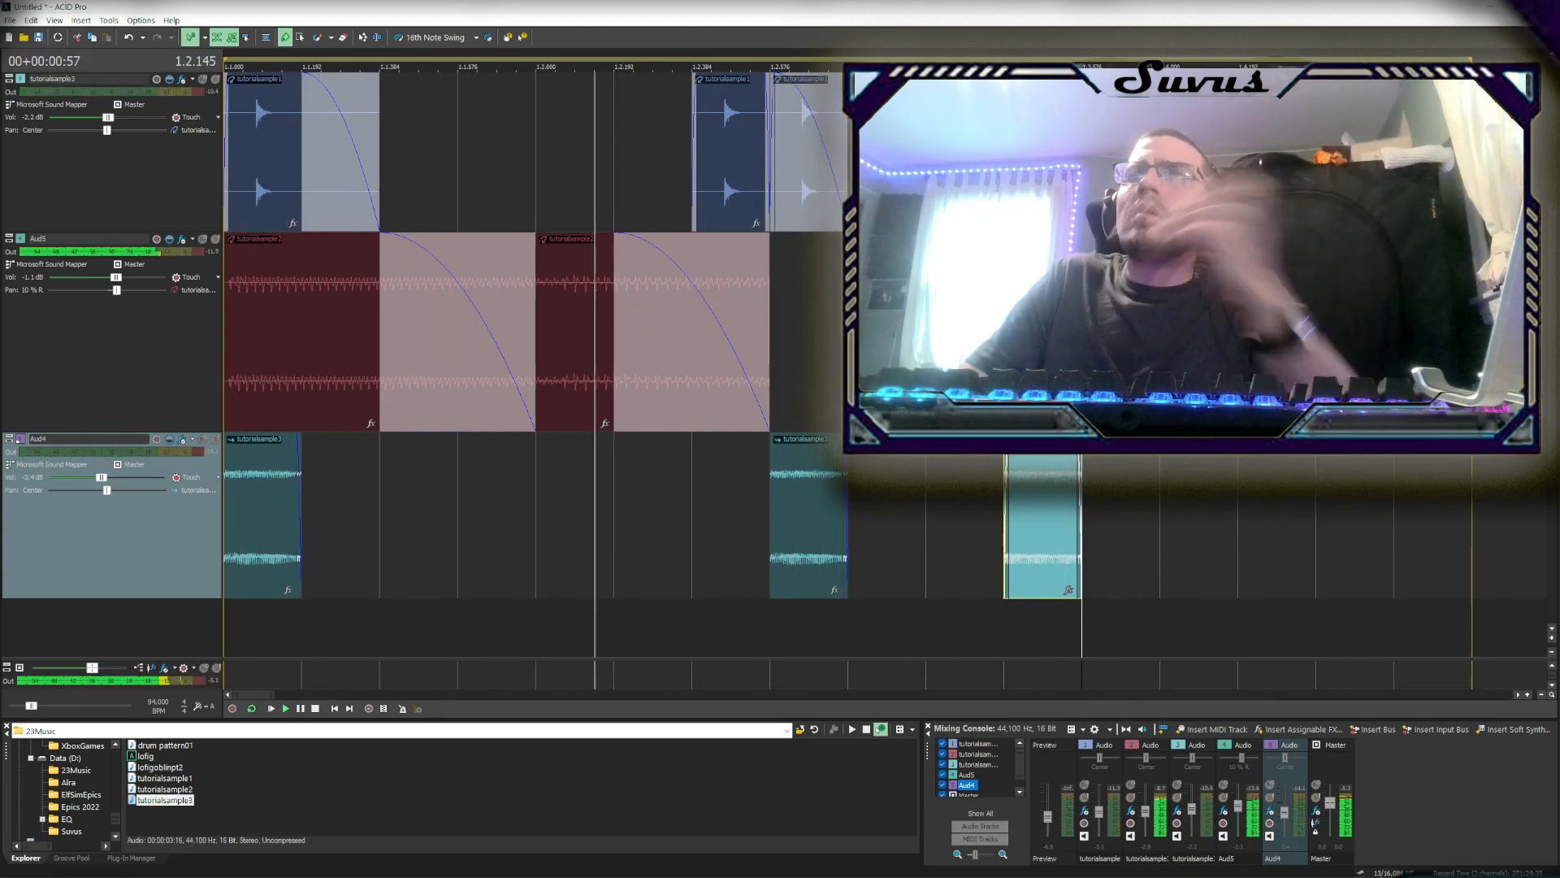
Switch to the Selection tool and box-select the clips of the one-bar pattern across the visible tracks
scroll(1423, 465, "down", 2)
scroll(1027, 547, "down", 8)
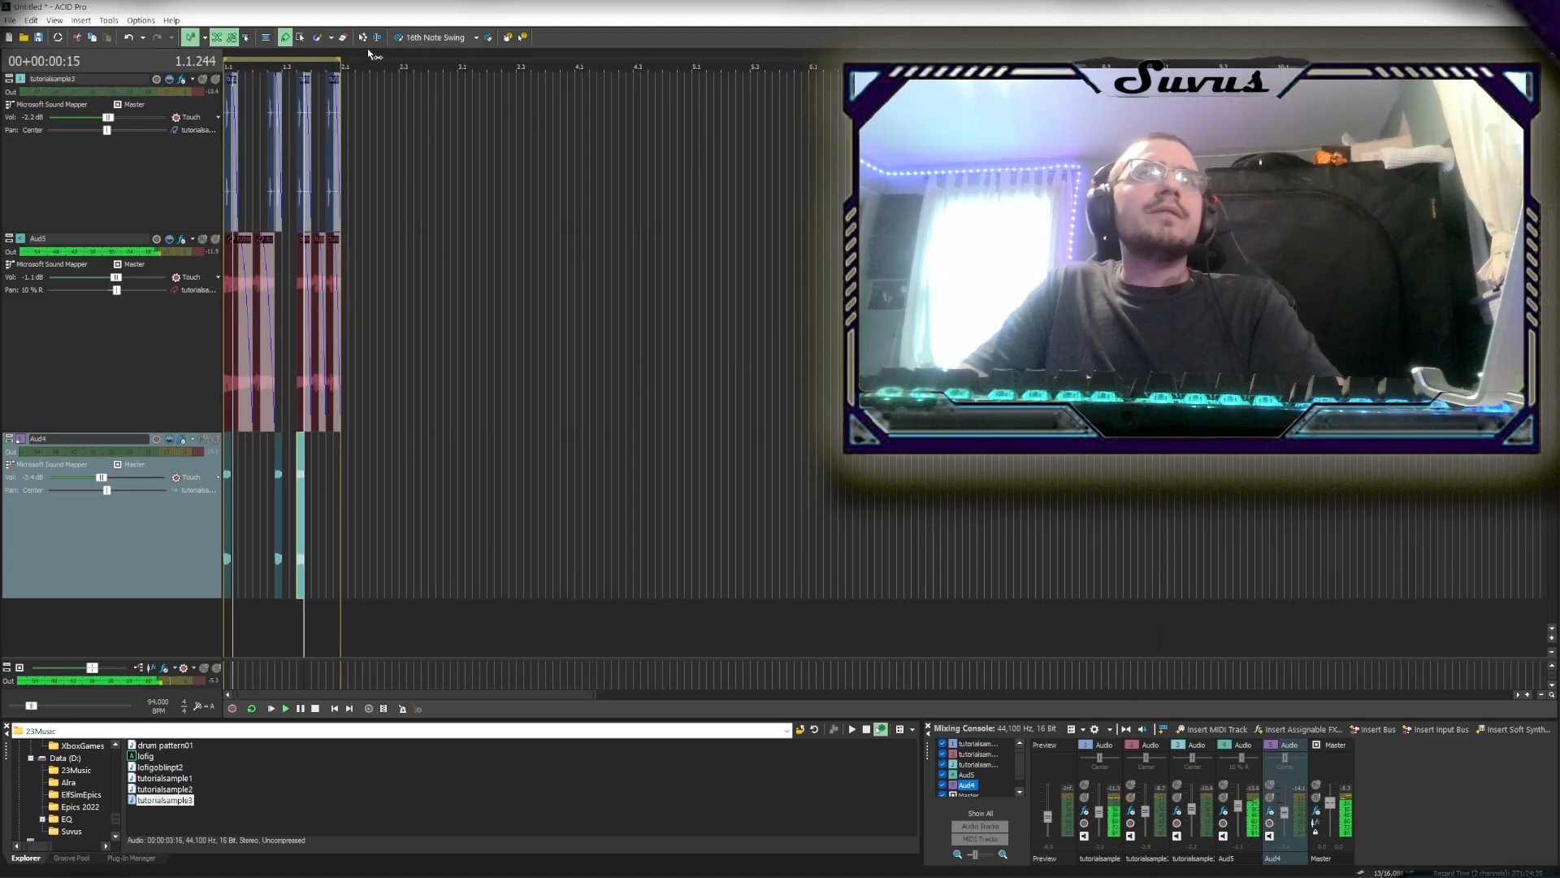
left_click(300, 37)
mouse_move(415, 563)
left_mouse_down()
mouse_move(311, 528)
mouse_move(225, 68)
left_mouse_up()
scroll(252, 443, "up", 8)
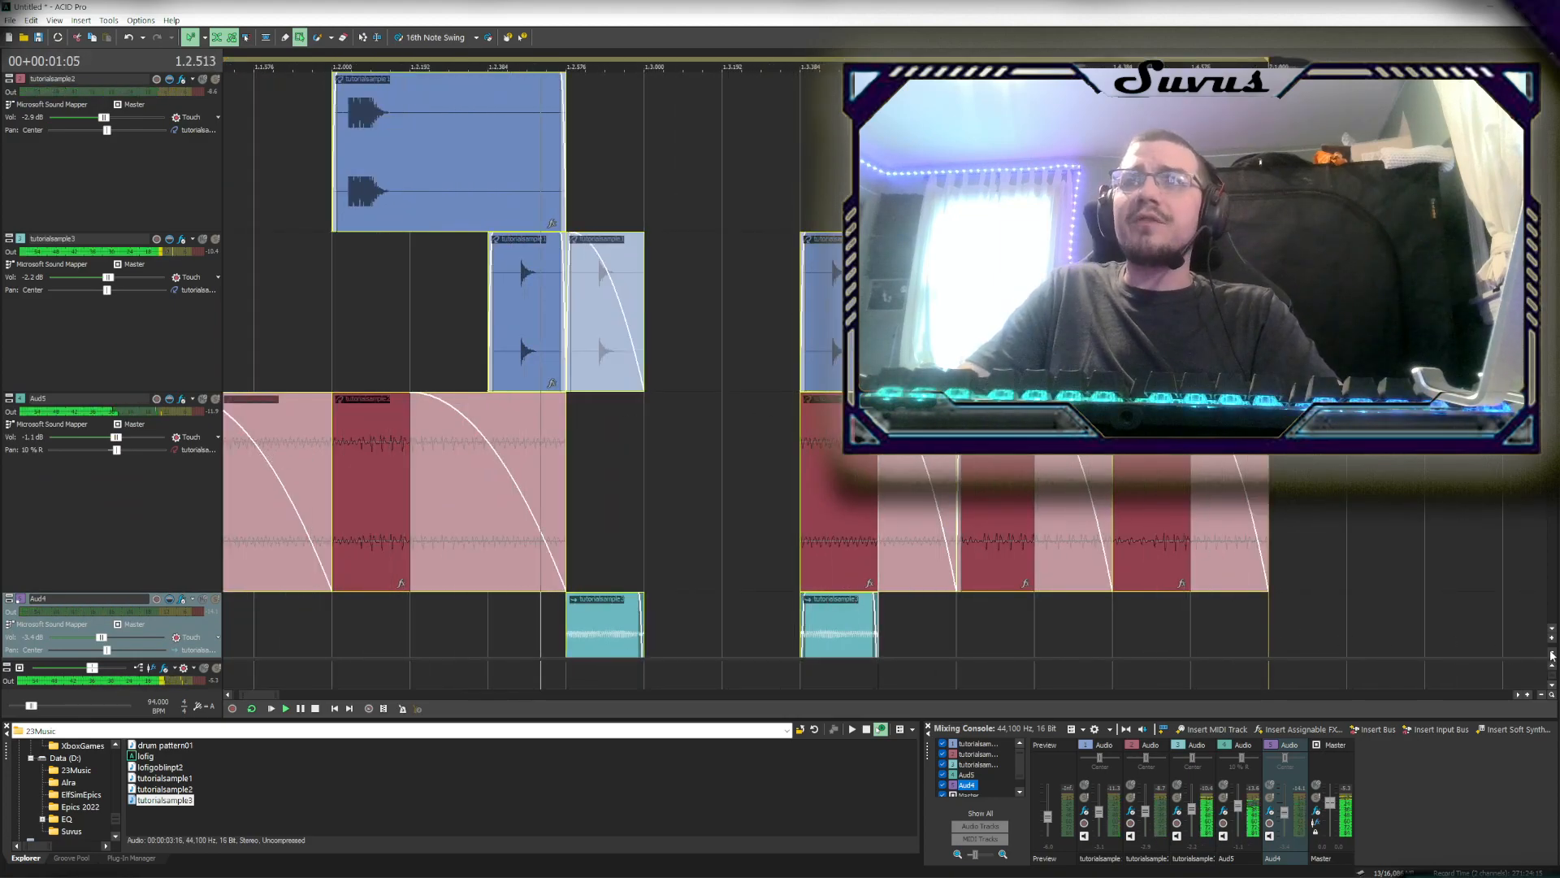
Shrink the track heights until all five tracks fit and box-select every clip in the pattern
left_click(1551, 653)
left_click(1551, 653)
left_click(1552, 653)
left_click(1551, 652)
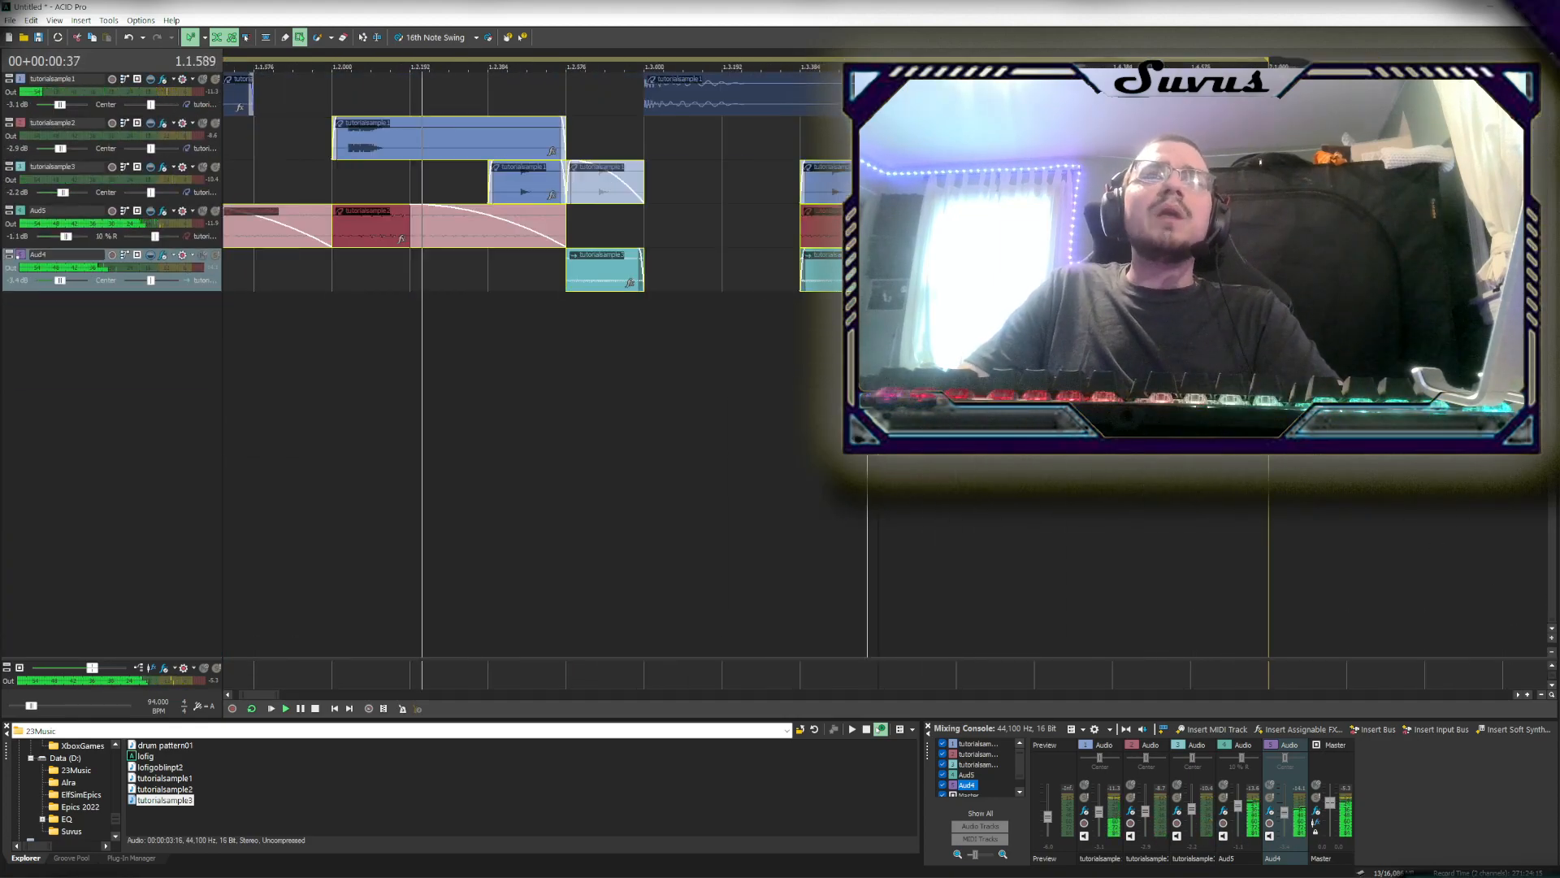
scroll(1179, 390, "down", 1)
left_click_drag(1178, 390, 252, 68)
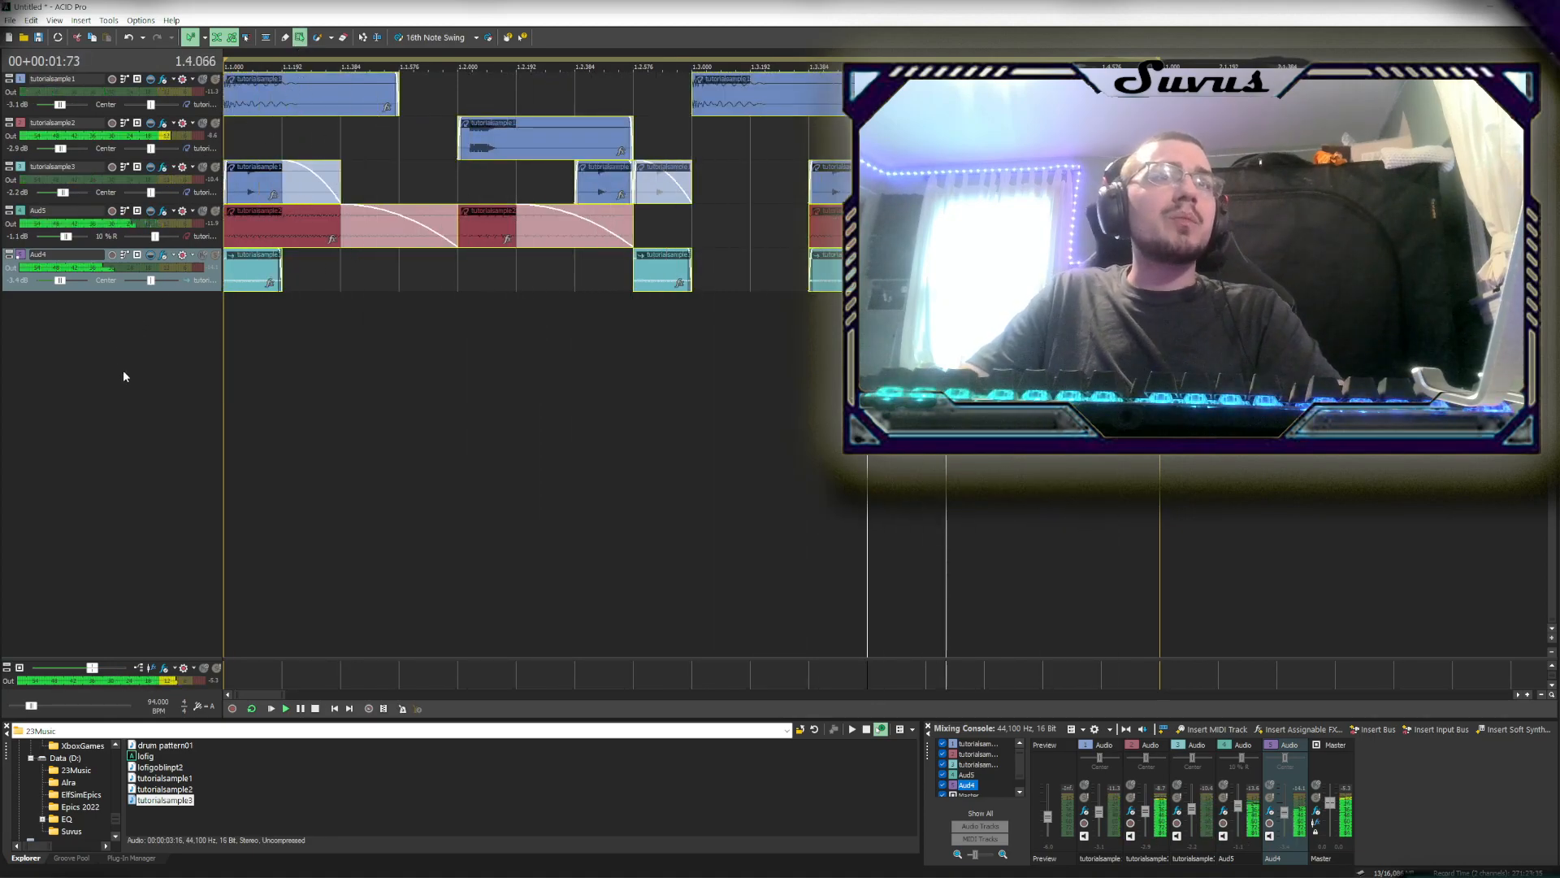
Rebalance the track volumes: Aud4 to about -6.3 dB, tutorialsample1 to about -0.9 dB, and Aud5 slightly above 0 dB
left_click_drag(61, 282, 58, 286)
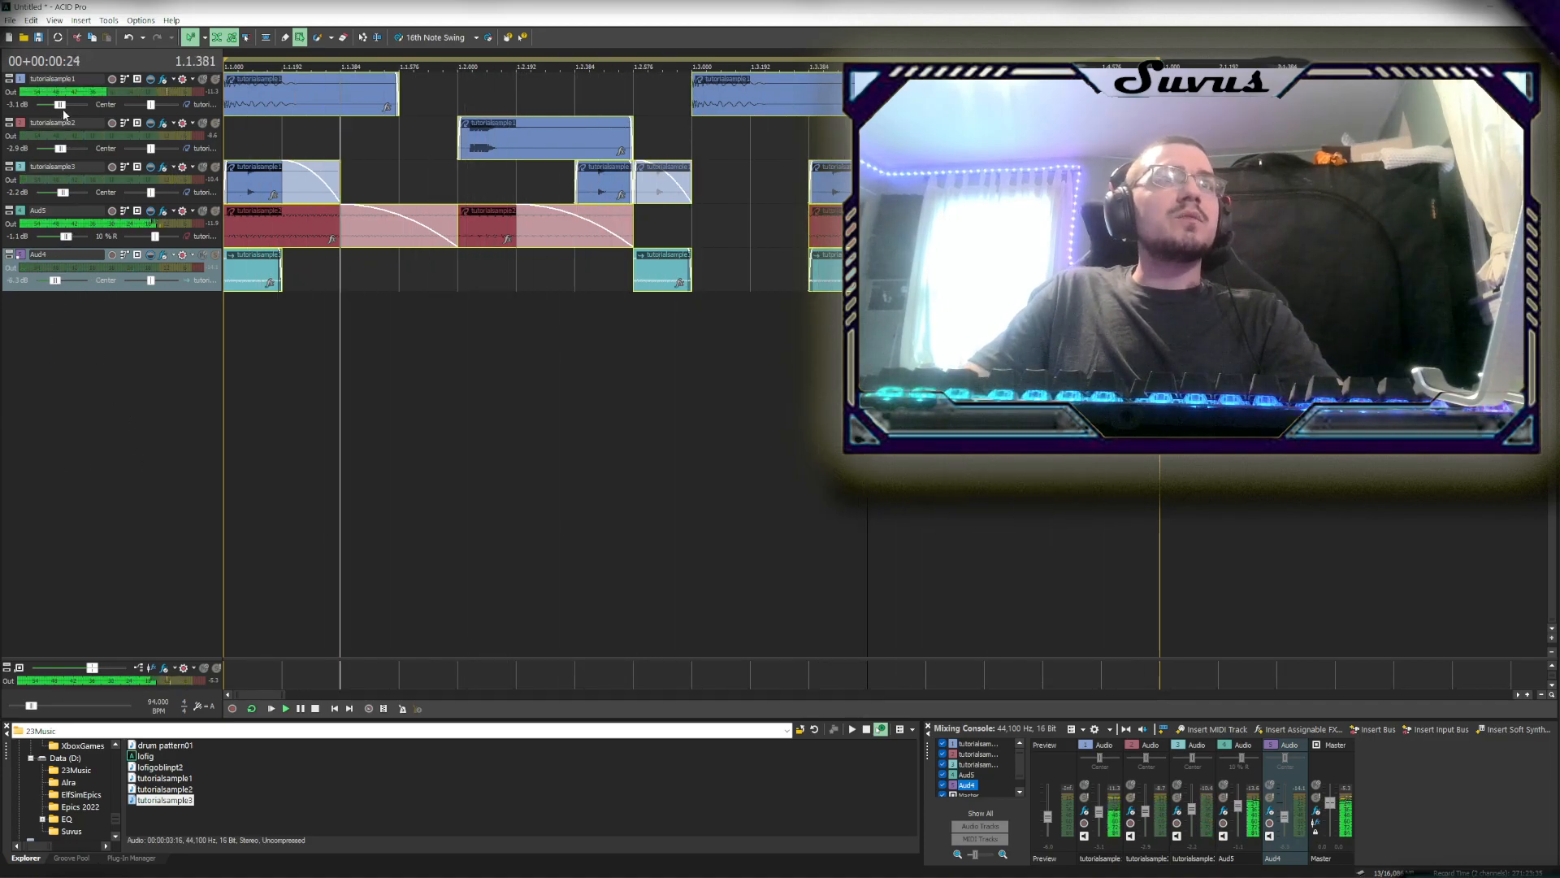
left_click_drag(60, 104, 67, 106)
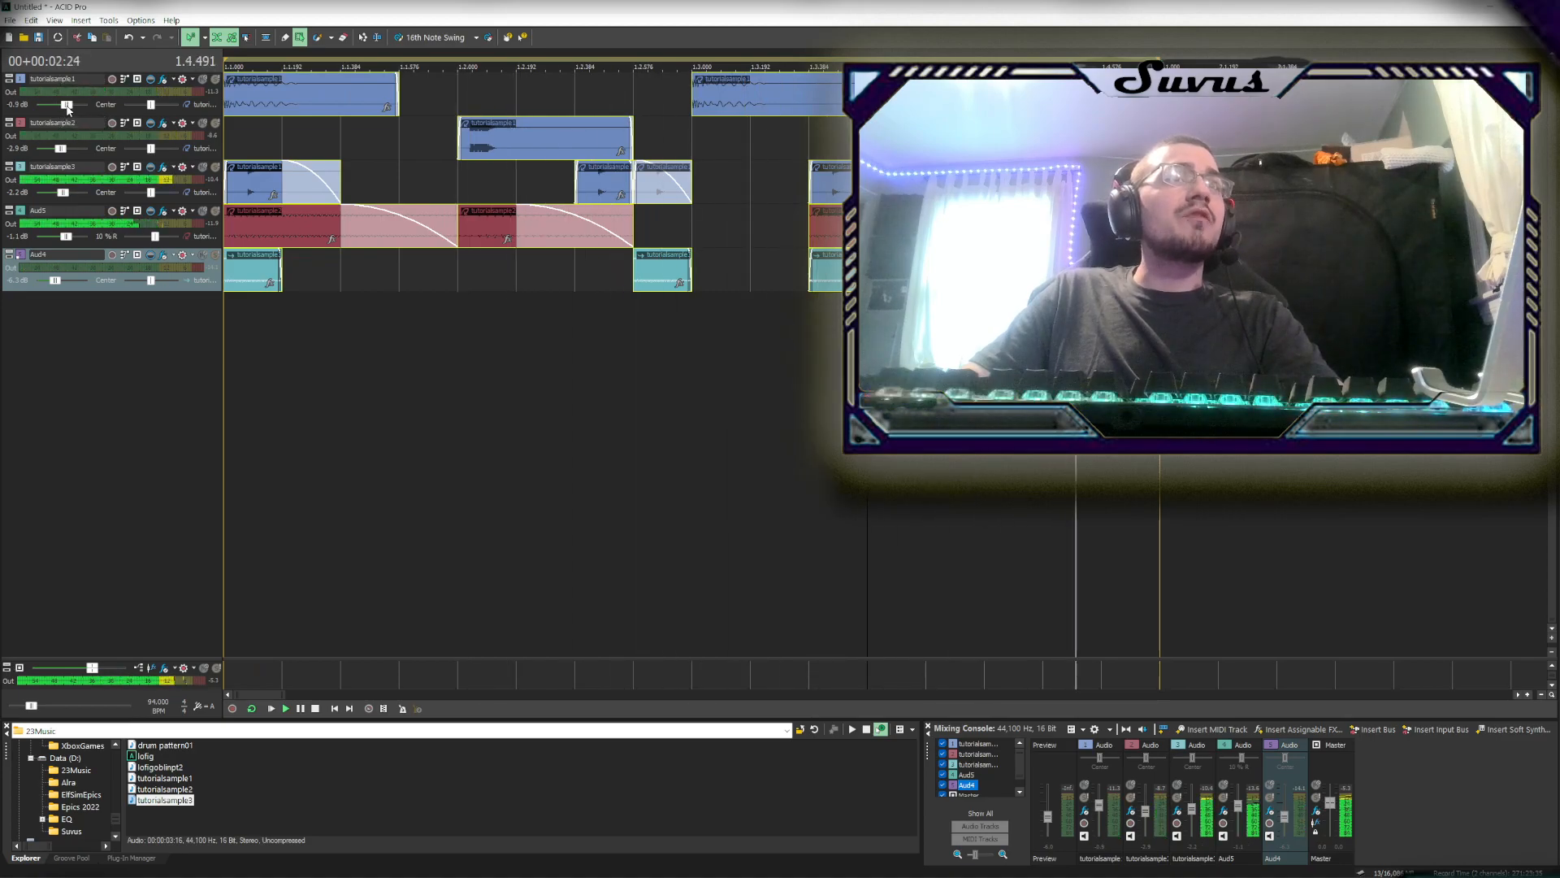
left_click_drag(66, 235, 73, 236)
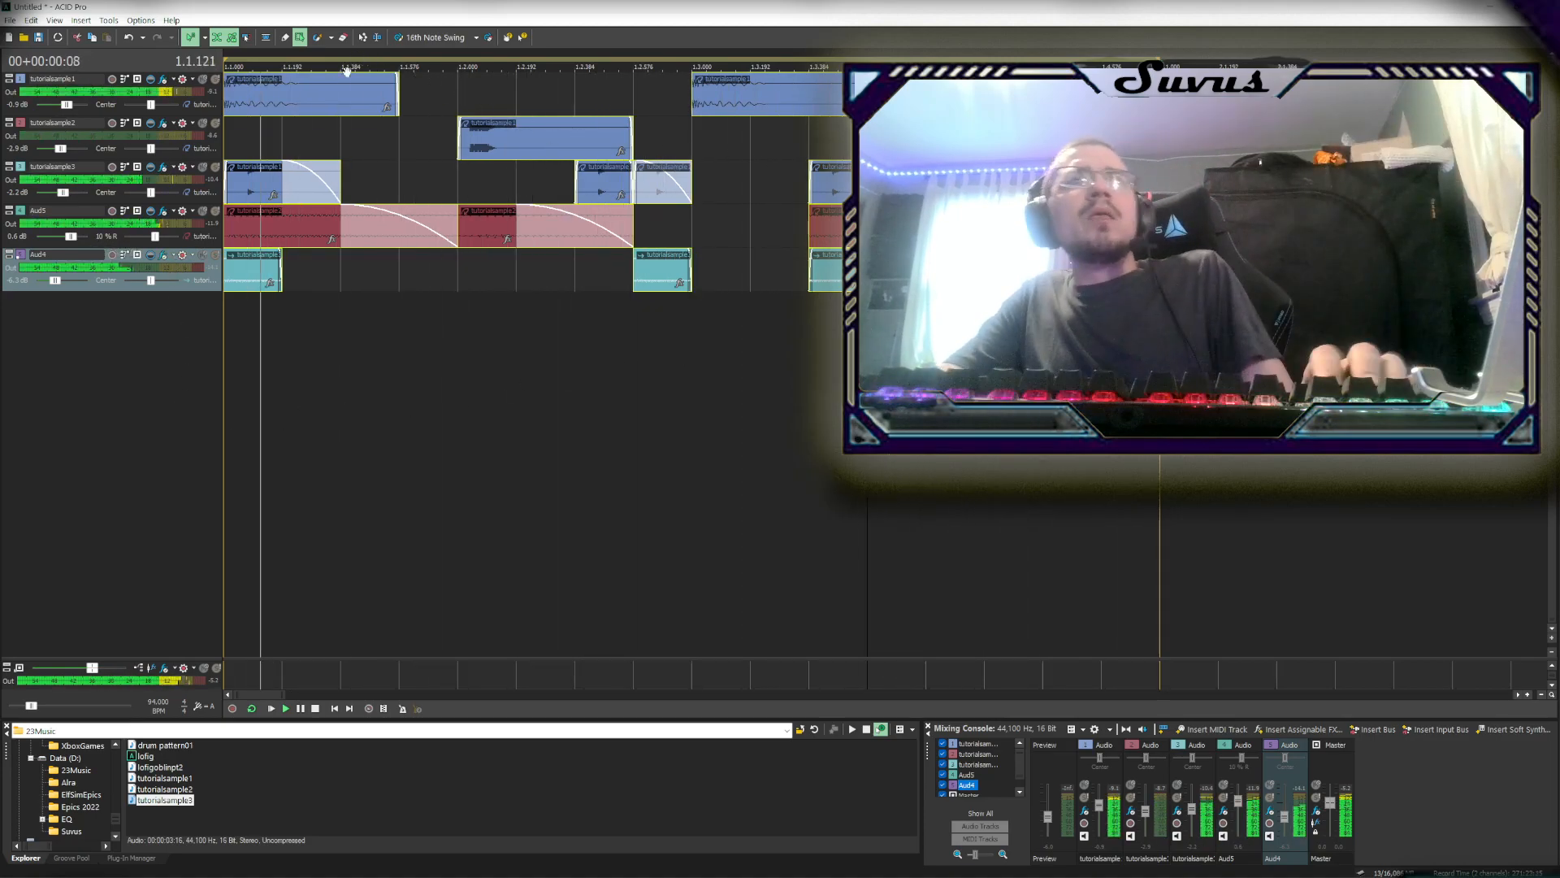
left_click(345, 93)
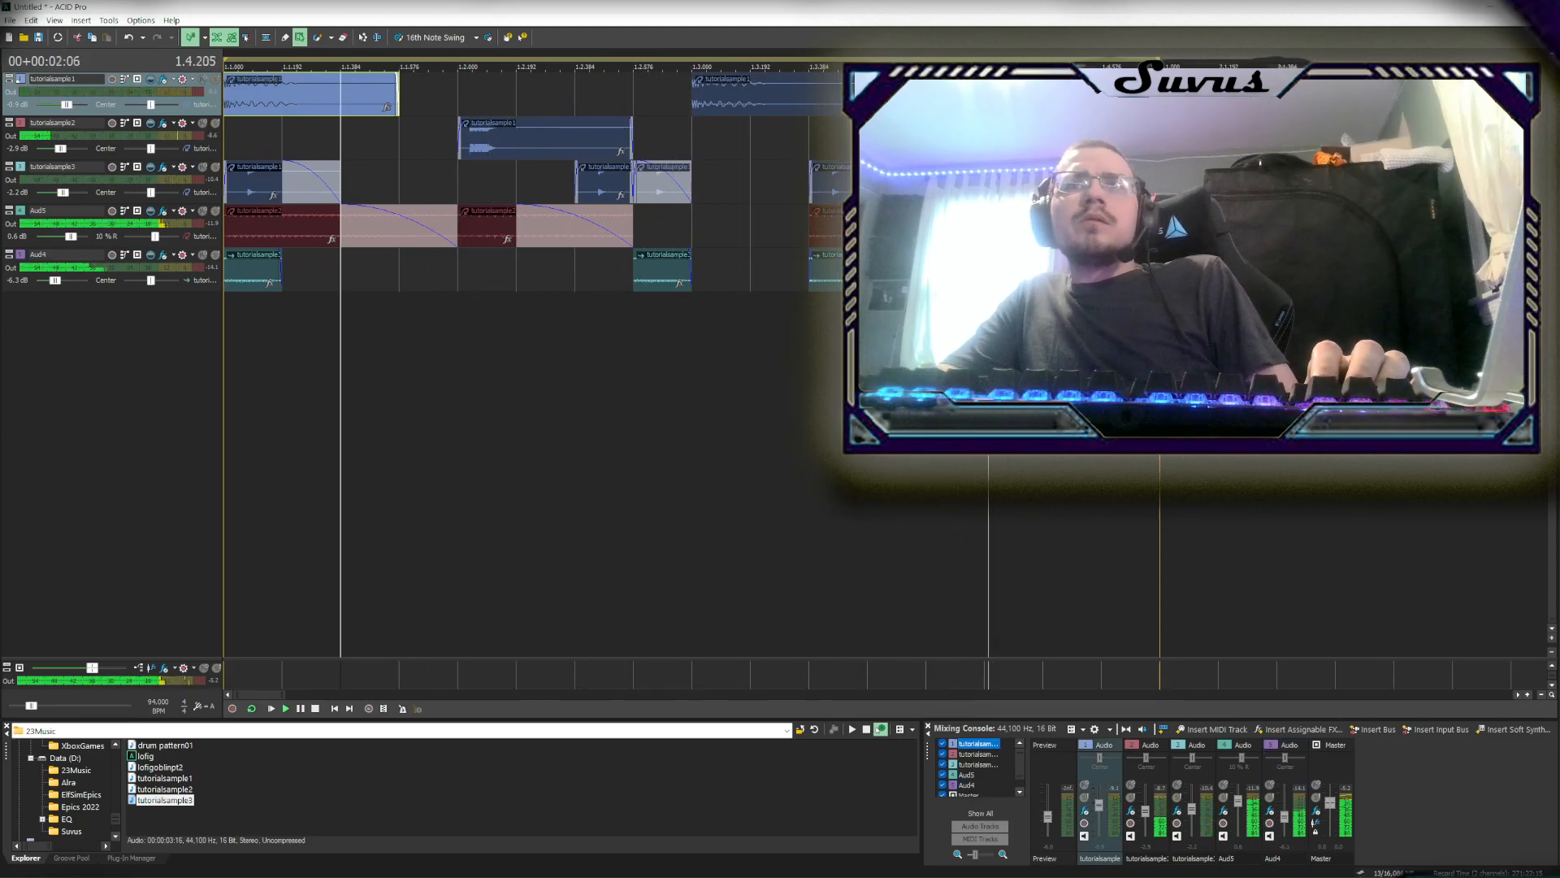
left_click(284, 99)
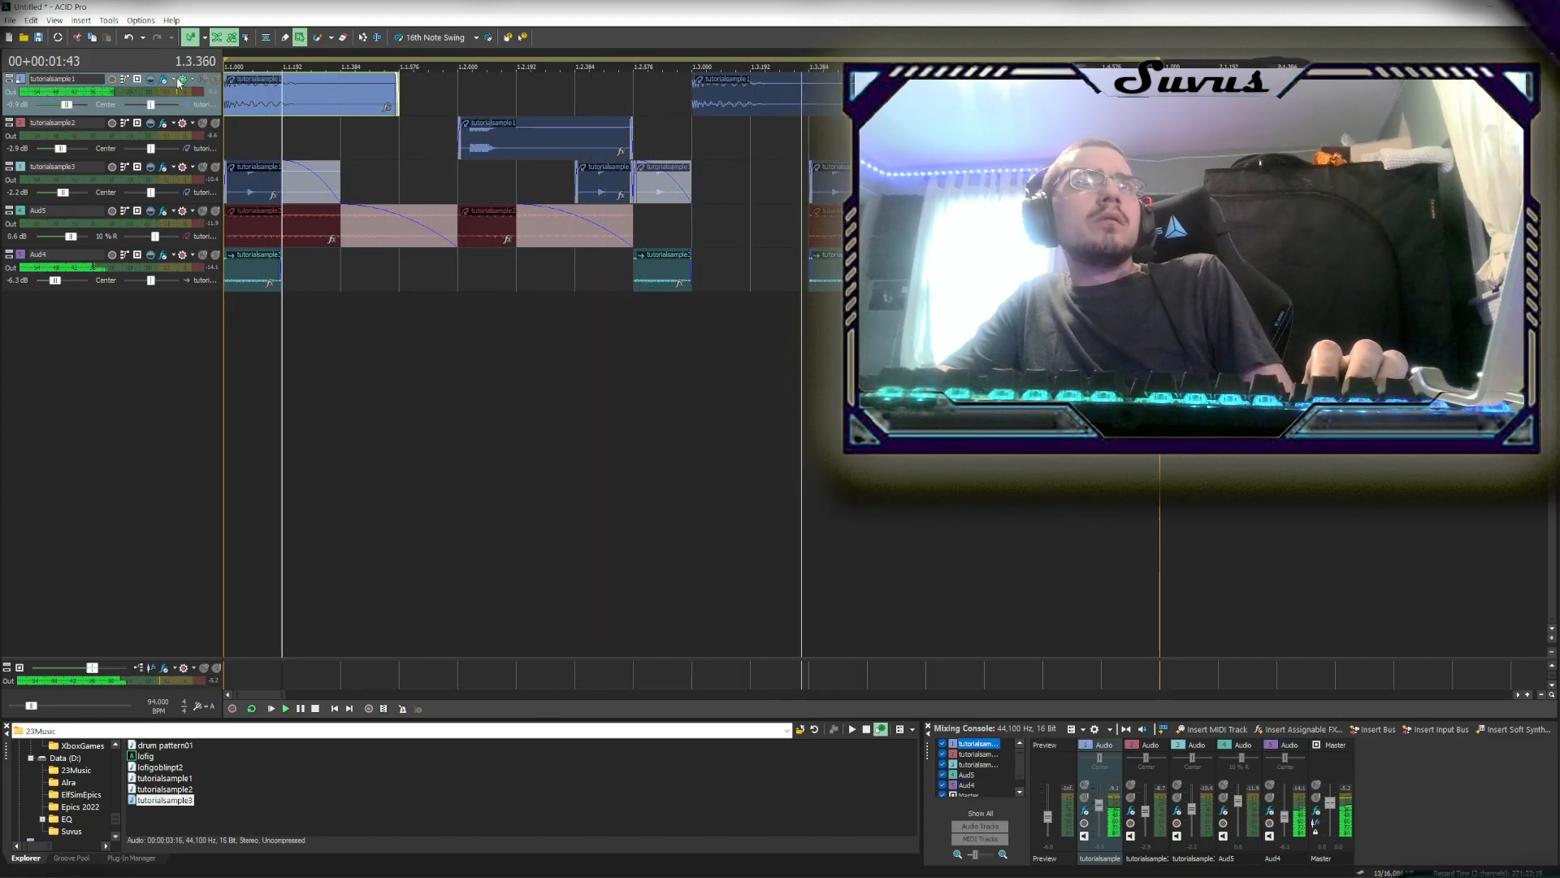
Add Reverb and Resonant Filter to Aud4's effects chain and play the loop with the Reverb settings open
left_click(164, 254)
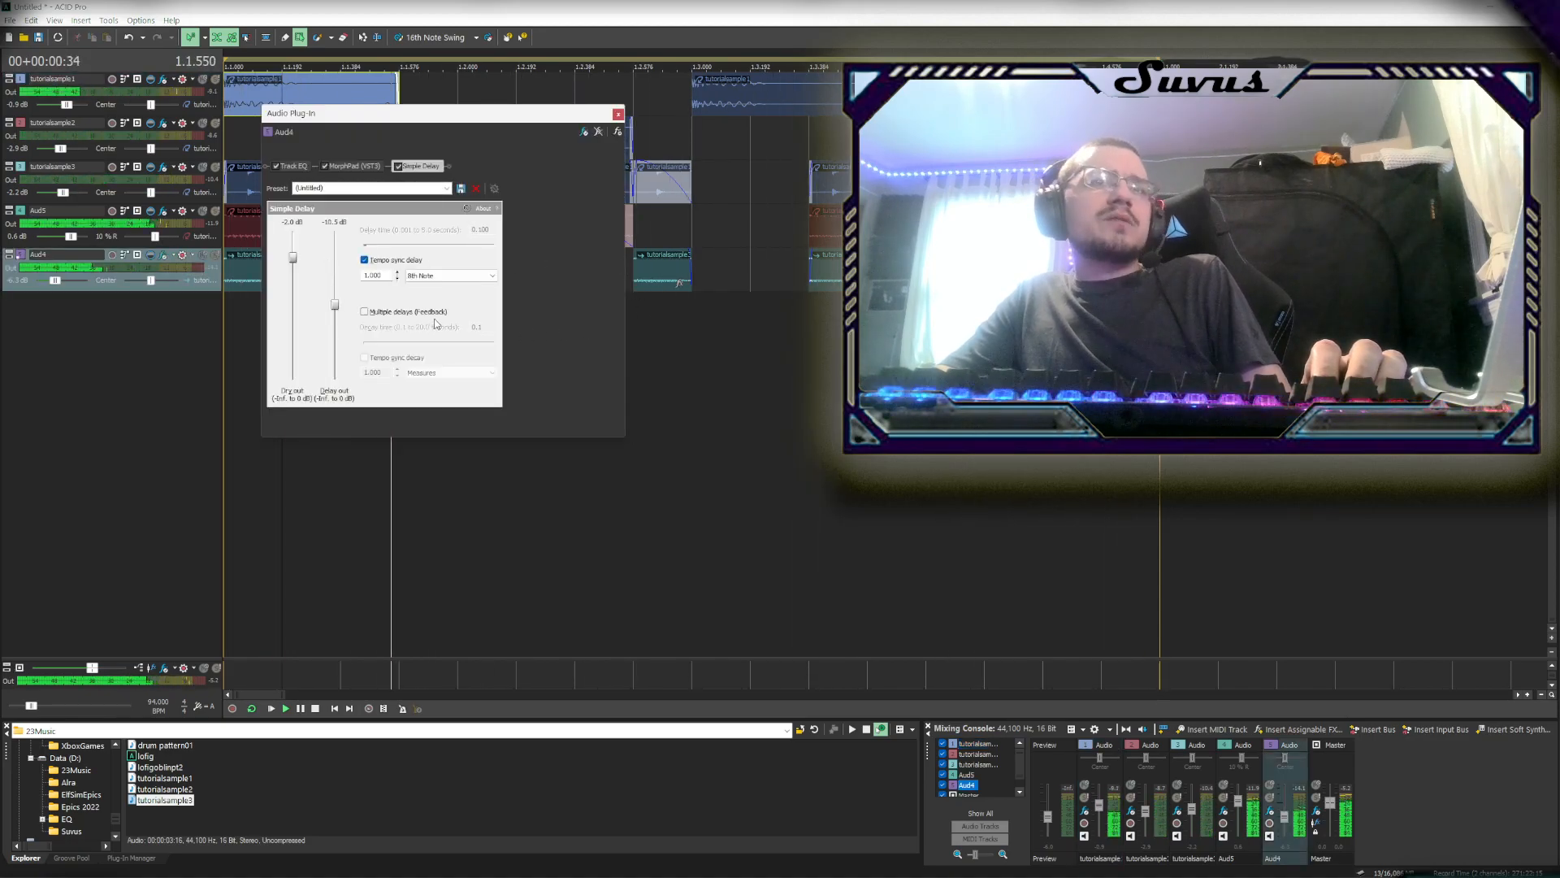
left_click(583, 132)
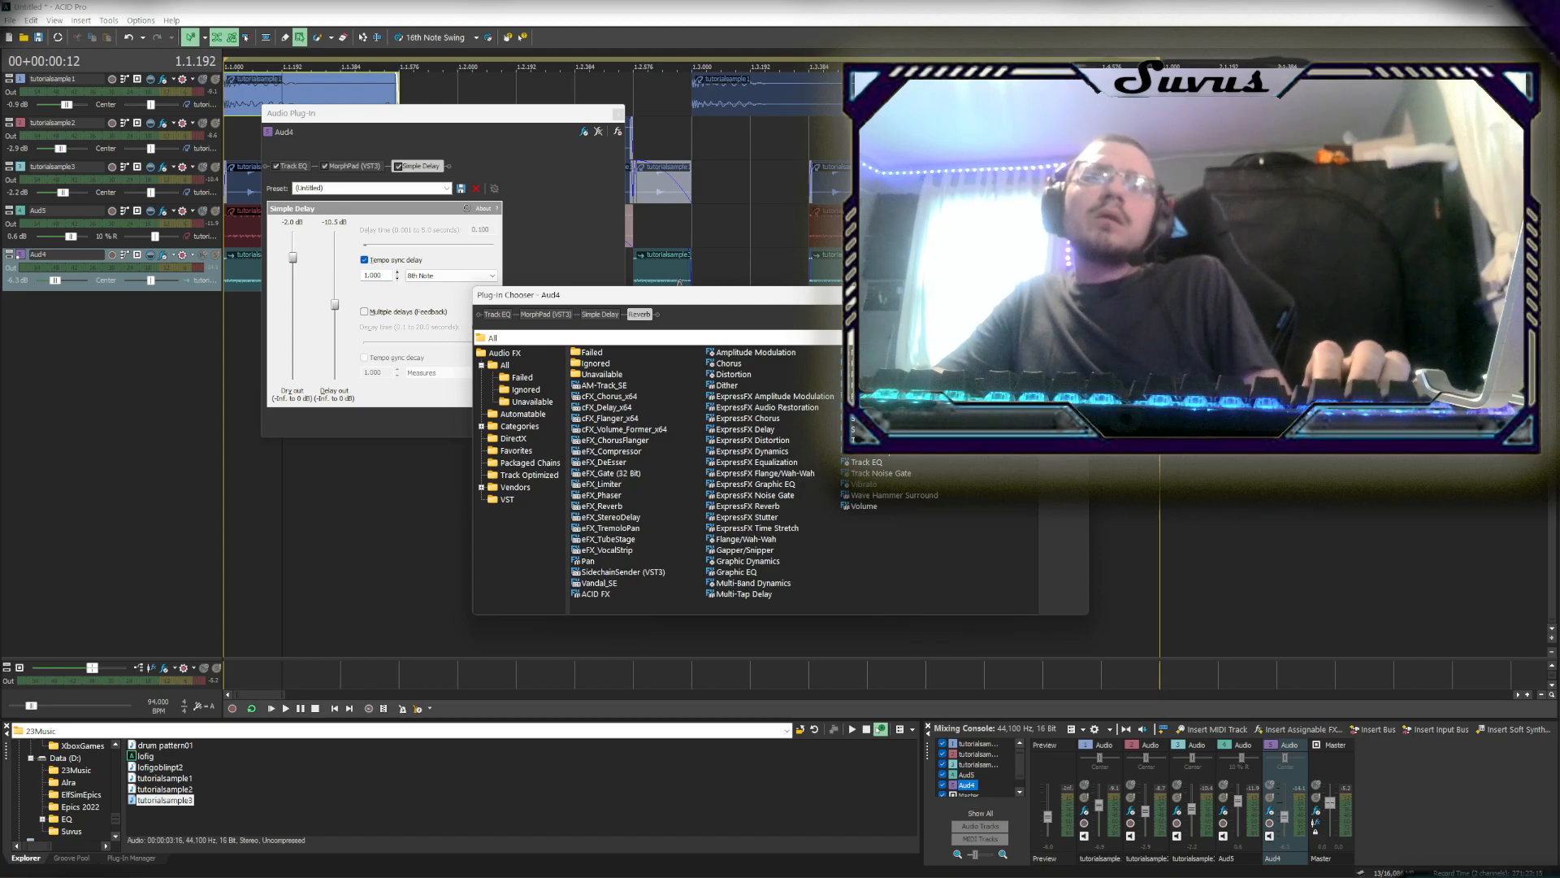
left_click(1063, 314)
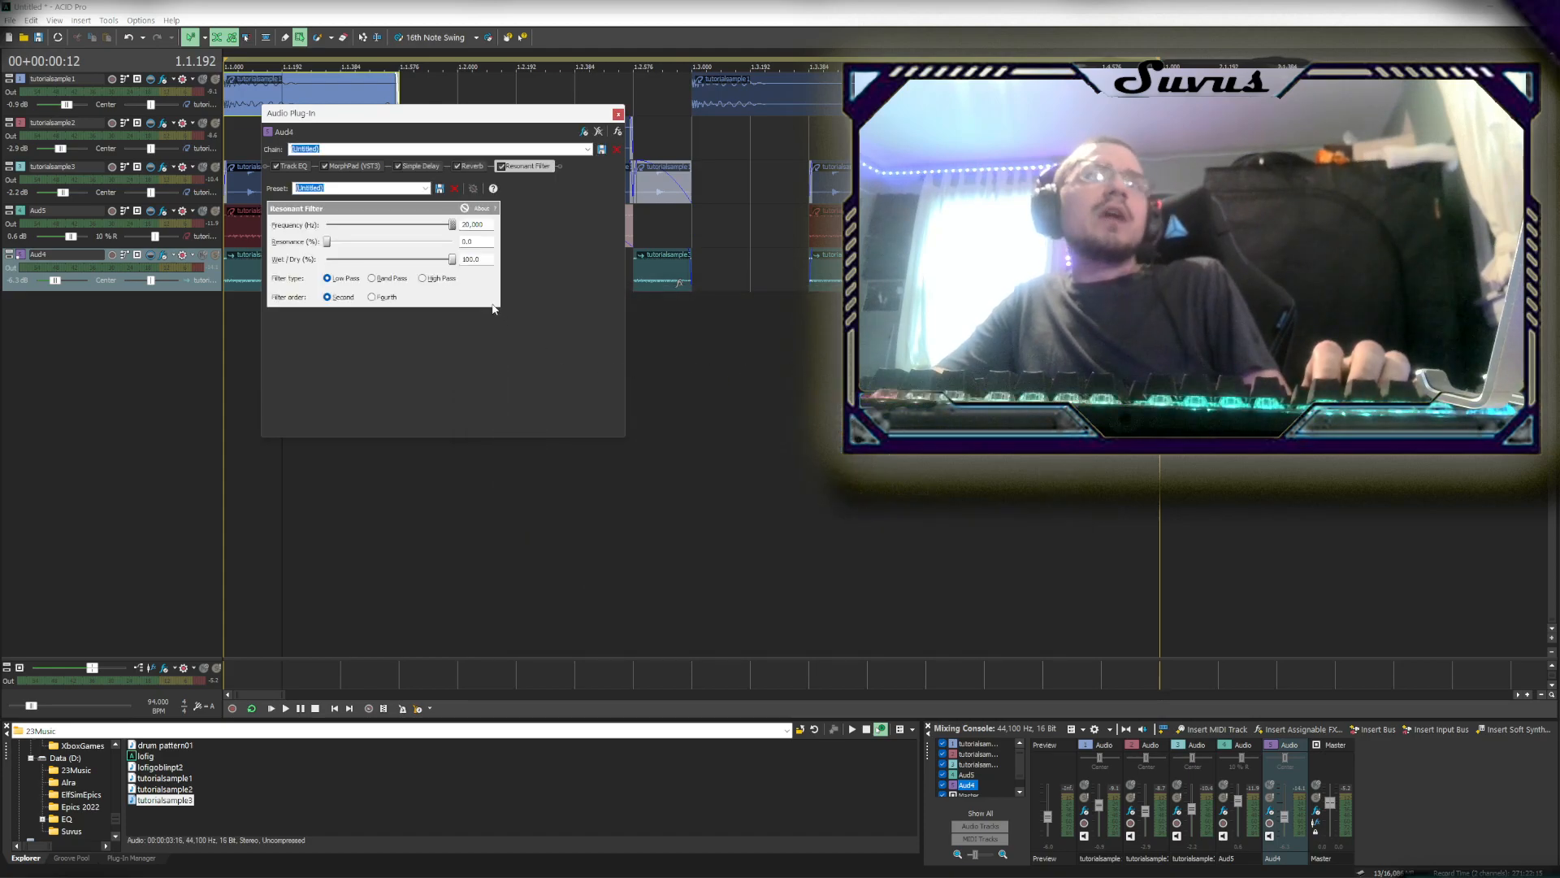
left_click(469, 166)
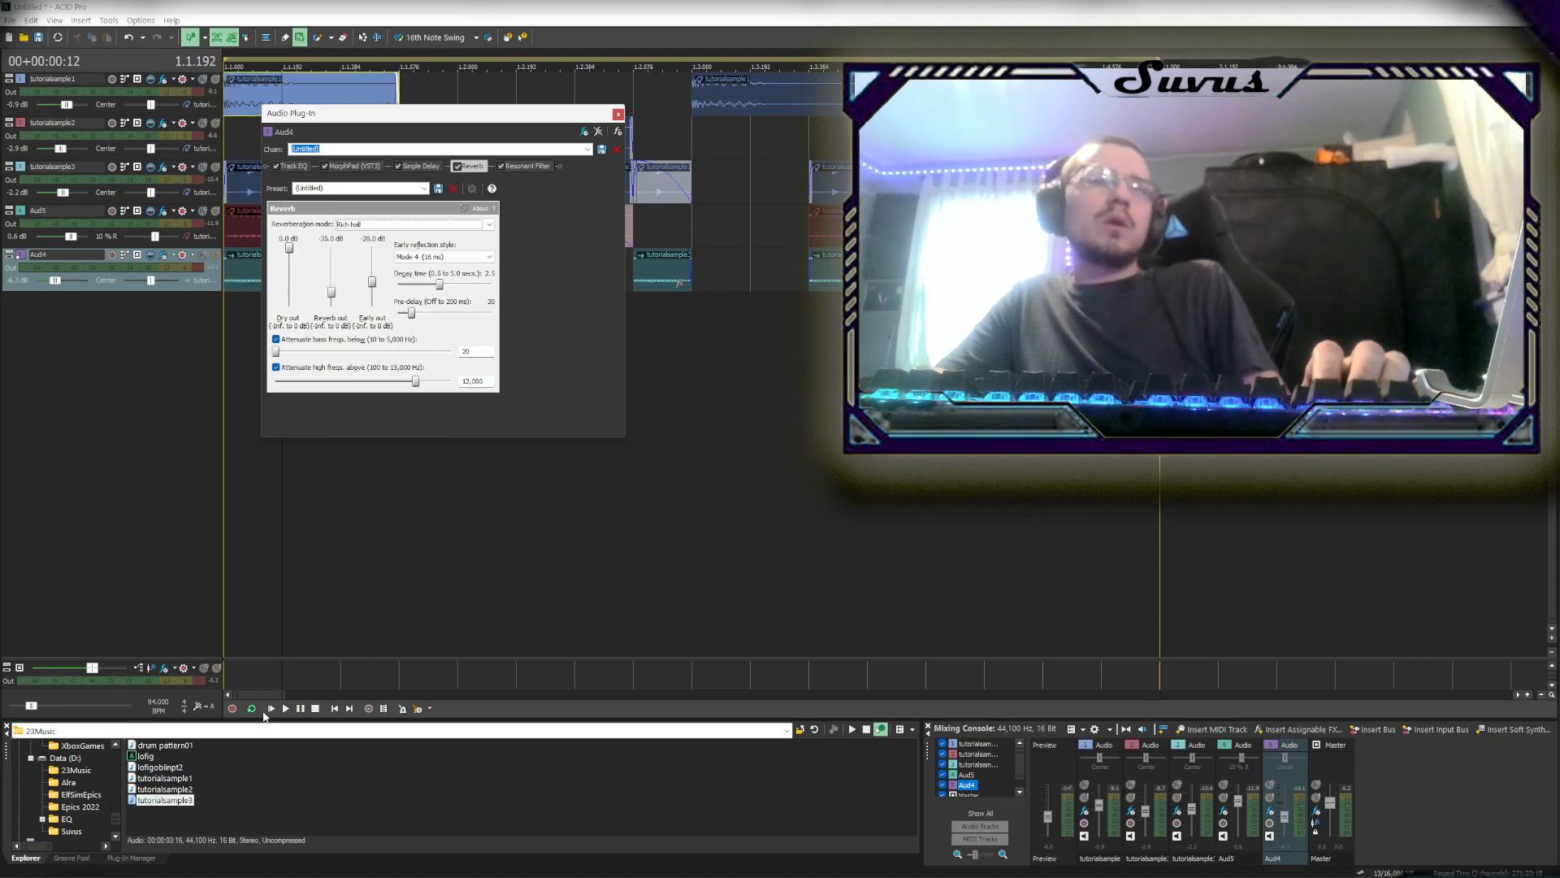
left_click(270, 709)
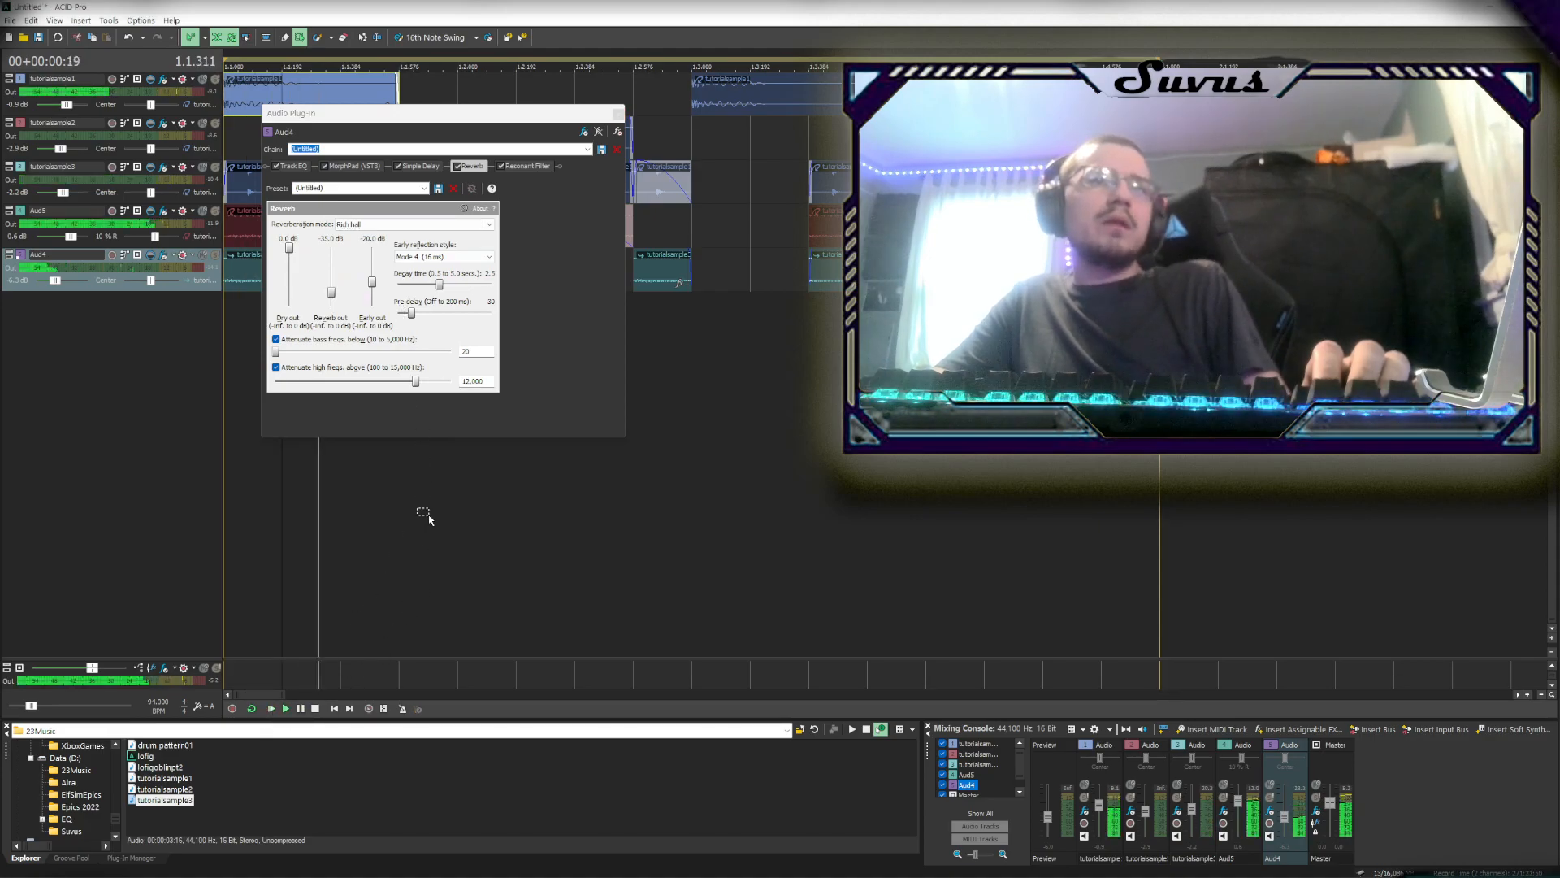
Audition Plate 1, set Aud4's Reverb to the Warm ambience mode, and turn off its bass and high frequency attenuation
left_click(415, 224)
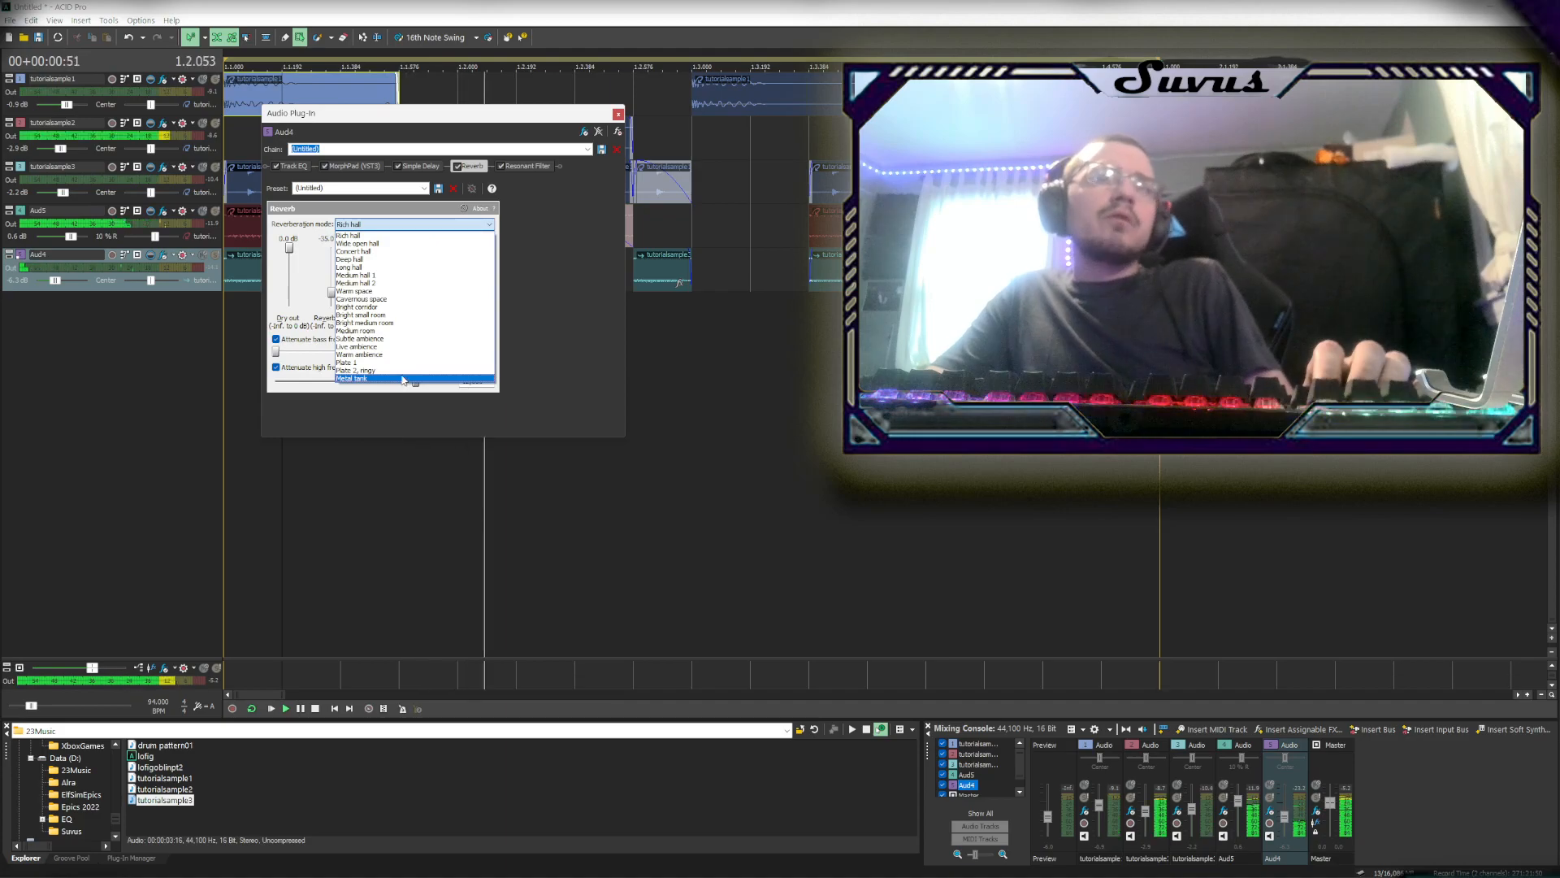
left_click(399, 363)
left_click(411, 225)
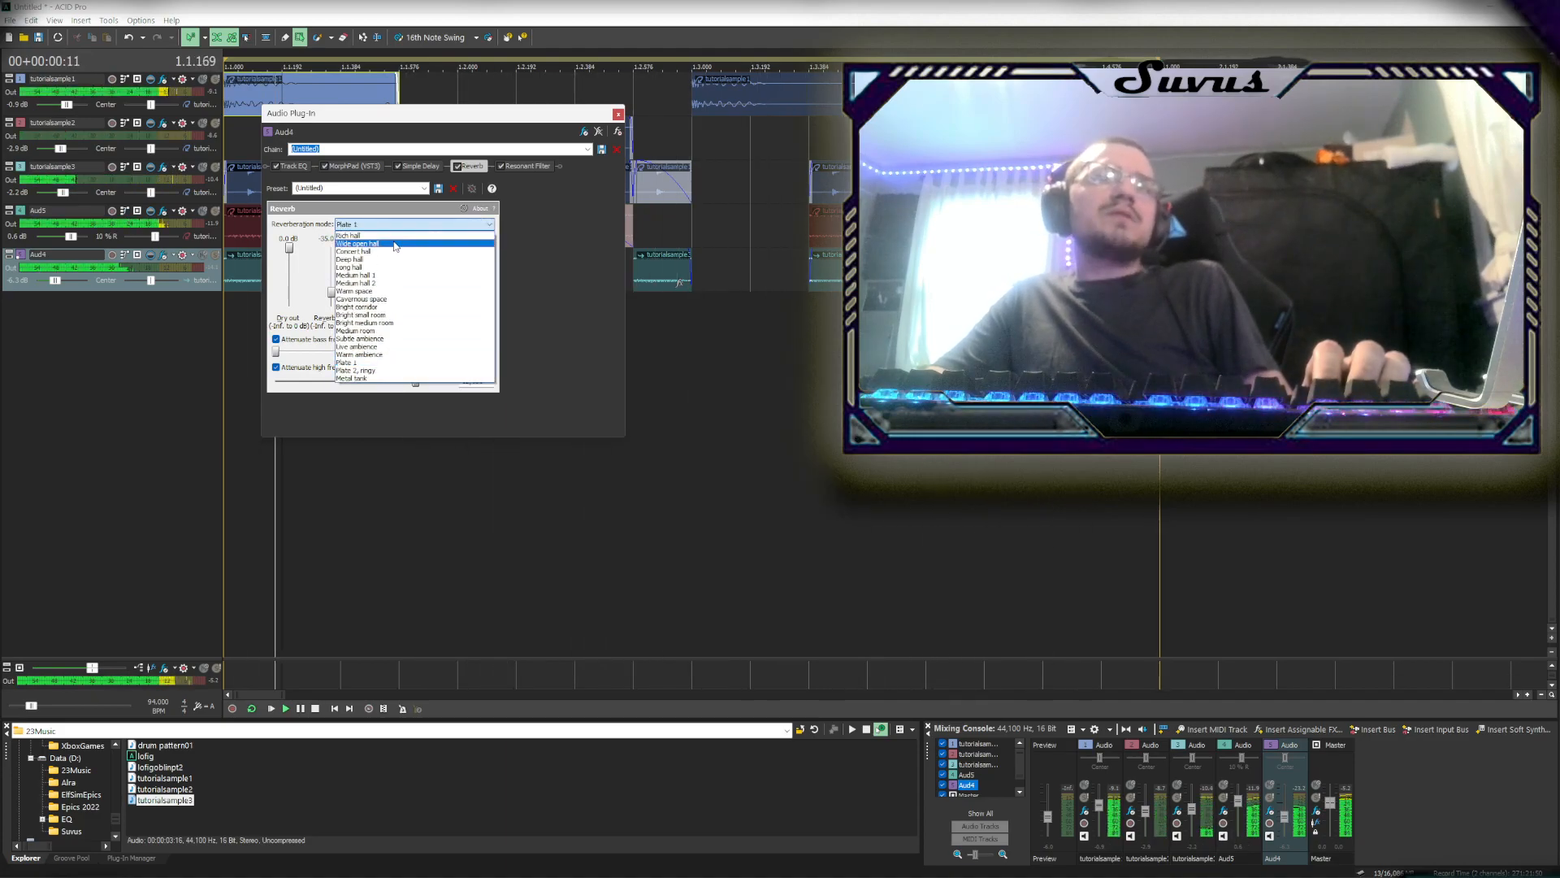
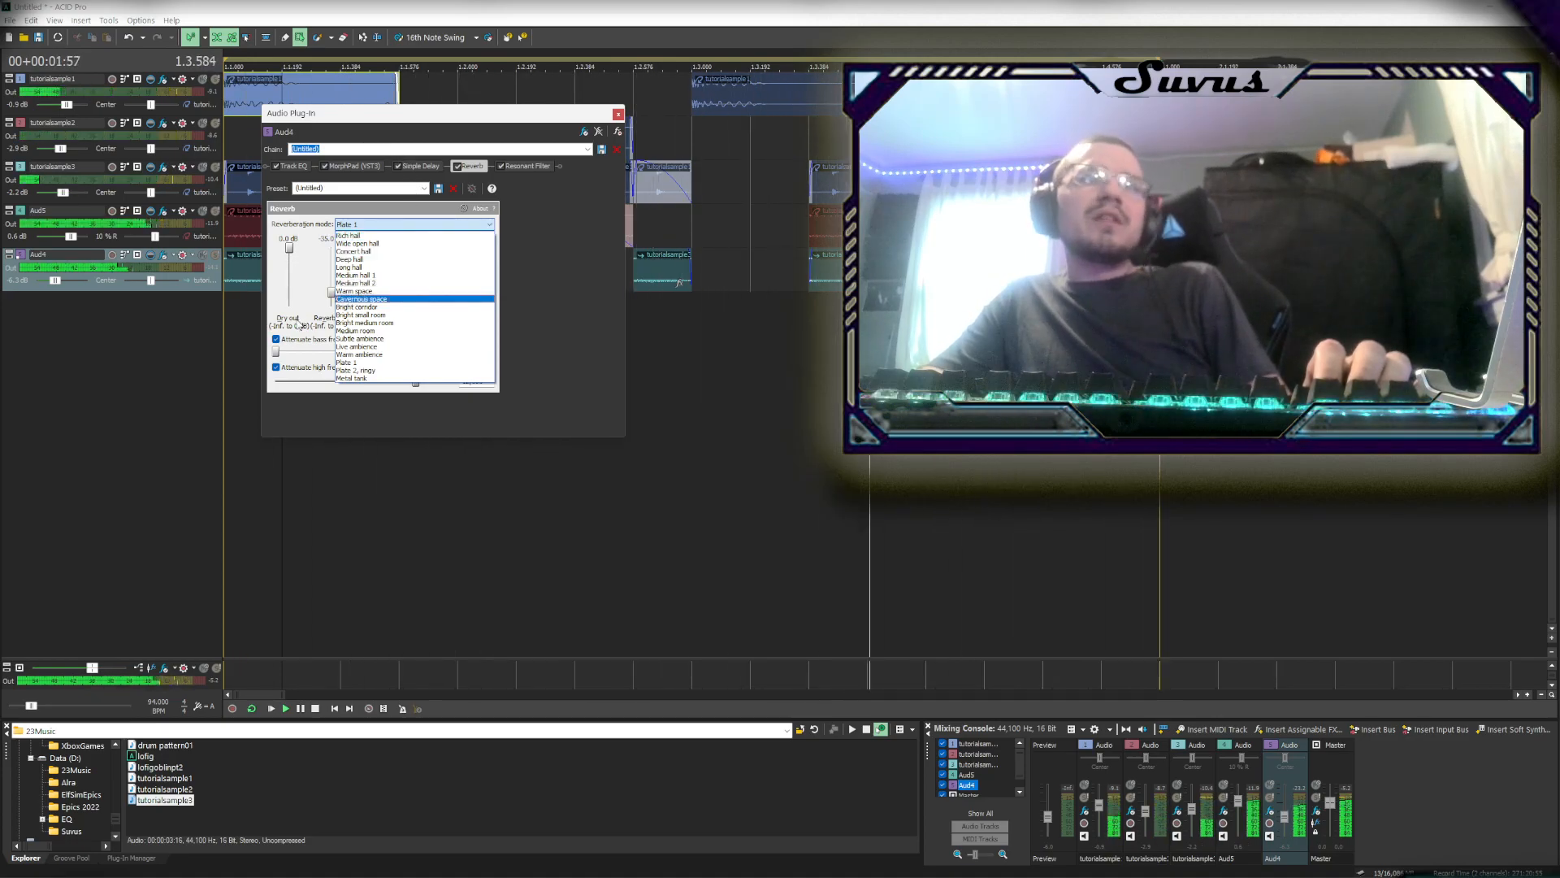
left_click(288, 339)
left_click(276, 367)
left_click(411, 224)
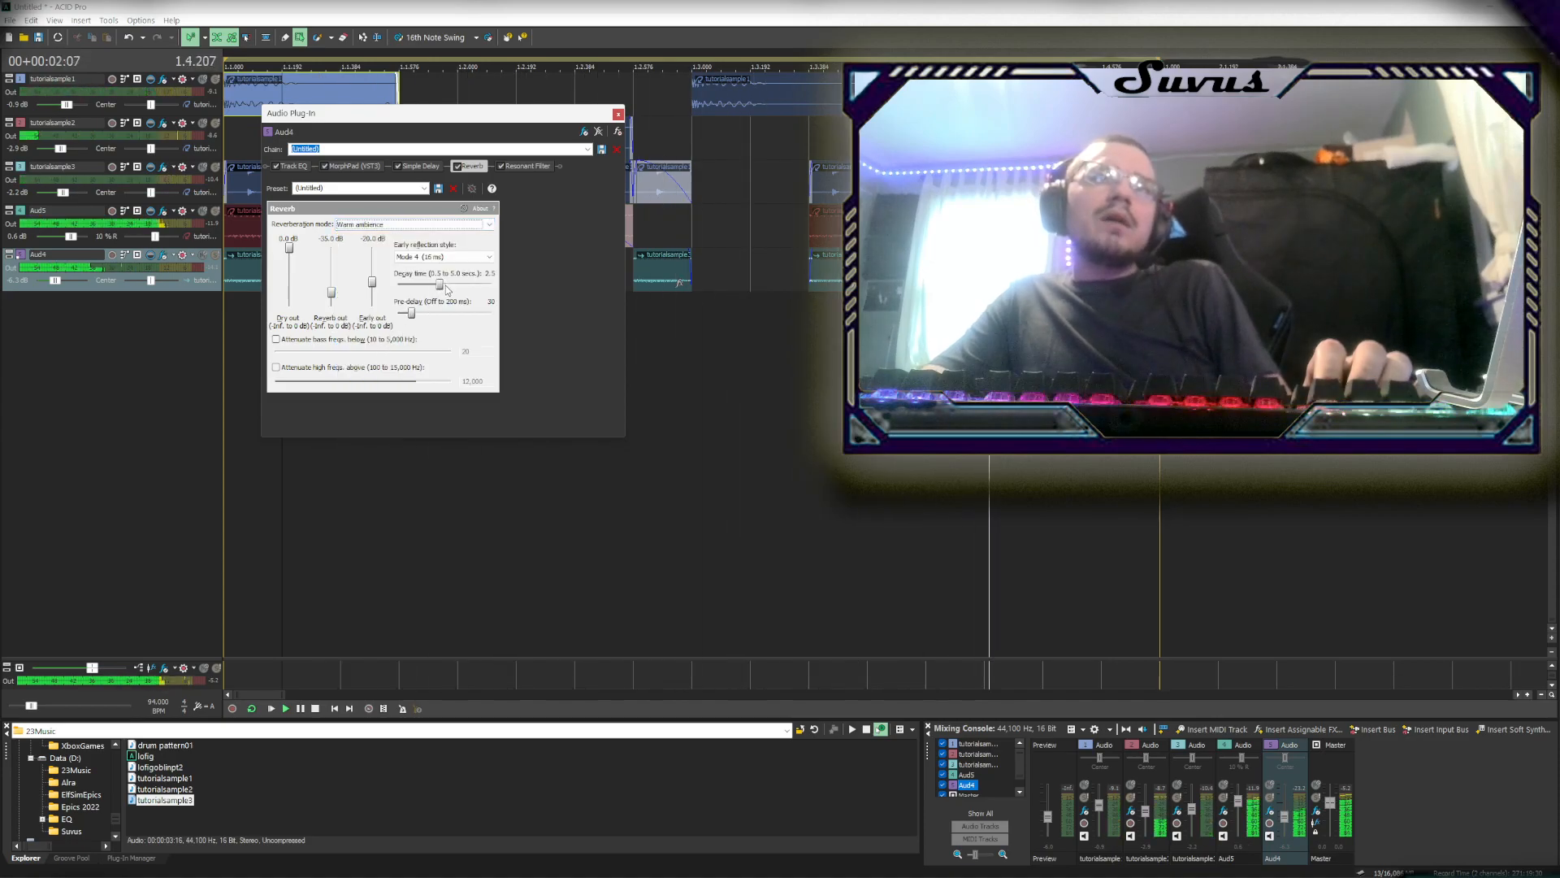
Set the Reverb decay time to about 2.5 seconds after trying a shorter one, and turn its pre-delay off
left_click_drag(435, 284, 418, 285)
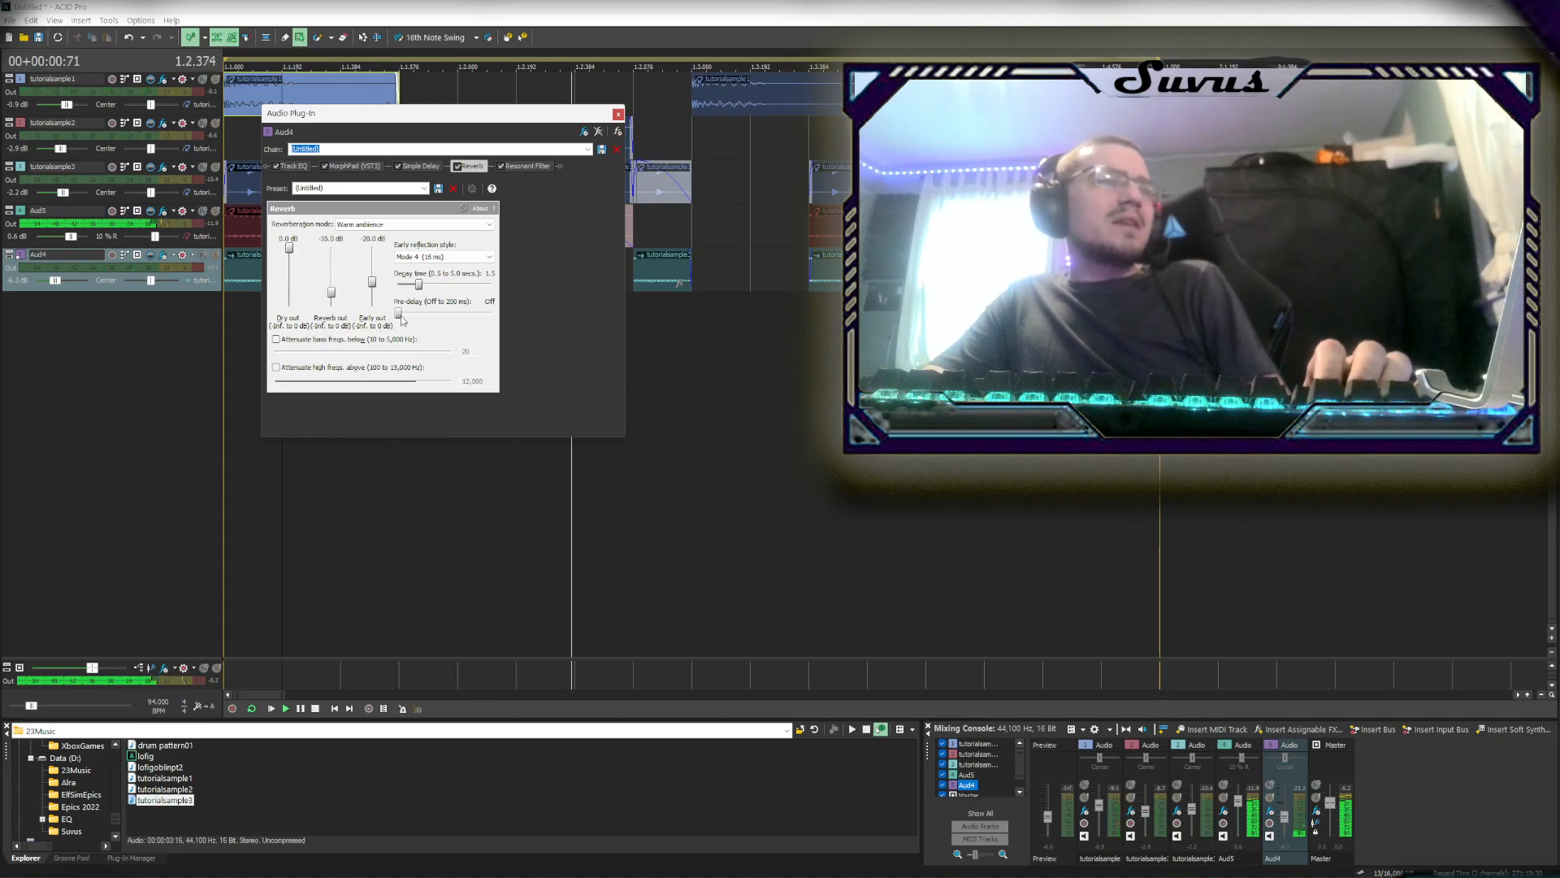
left_click_drag(418, 285, 443, 282)
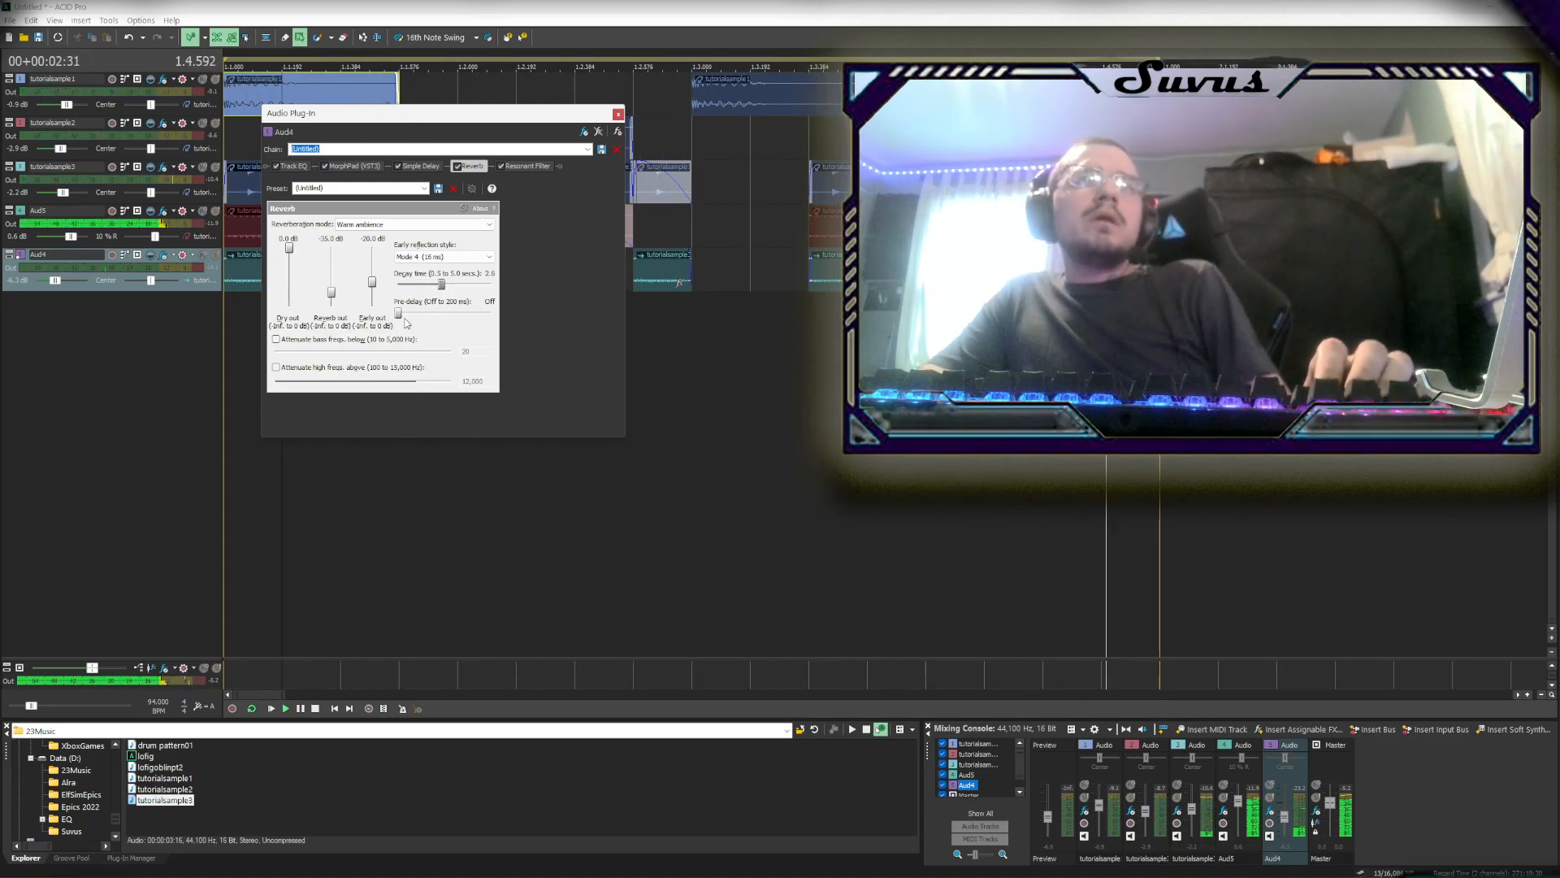
Set Aud4's Reverb to about -11 dB dry output and a 2.4-second decay, and raise the track volume to about -2.2 dB
left_click_drag(443, 286, 375, 285)
right_click(297, 278)
left_click(329, 276)
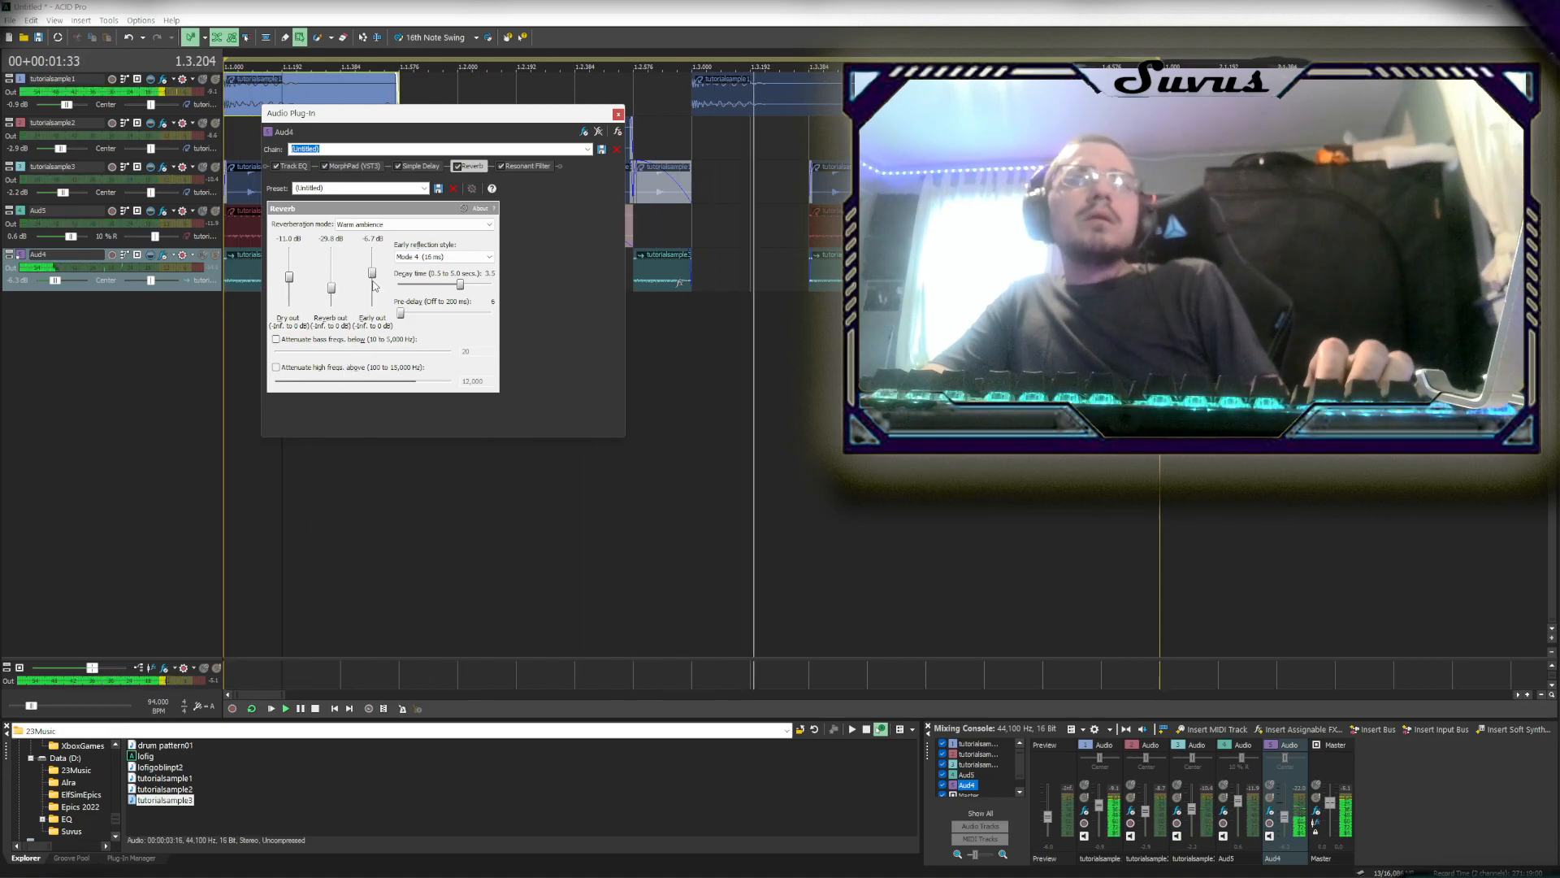
left_click_drag(60, 279, 65, 282)
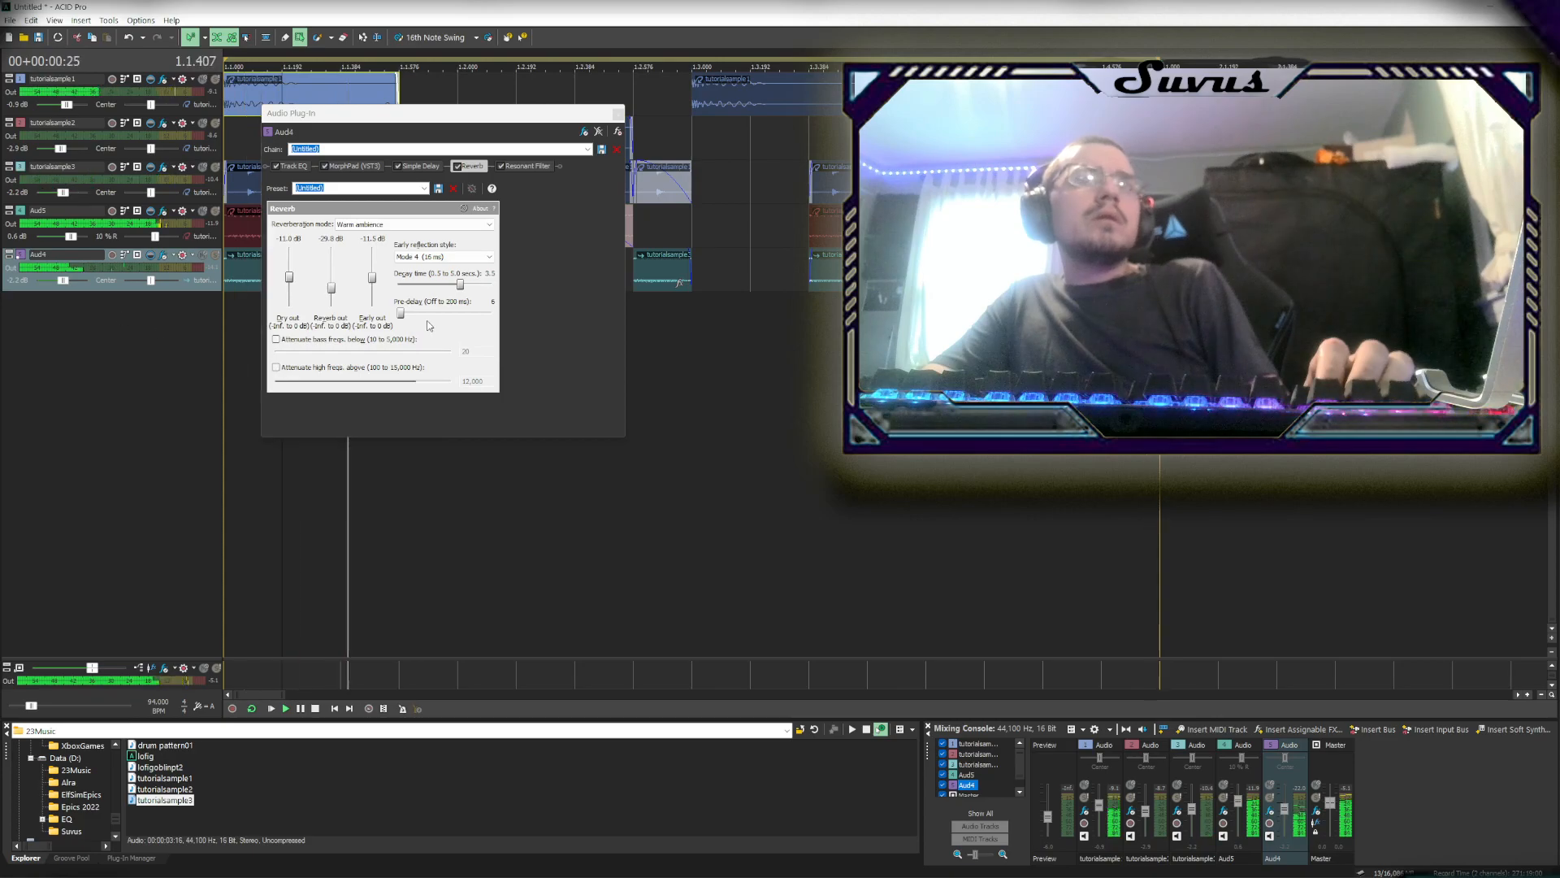
left_click_drag(459, 284, 374, 288)
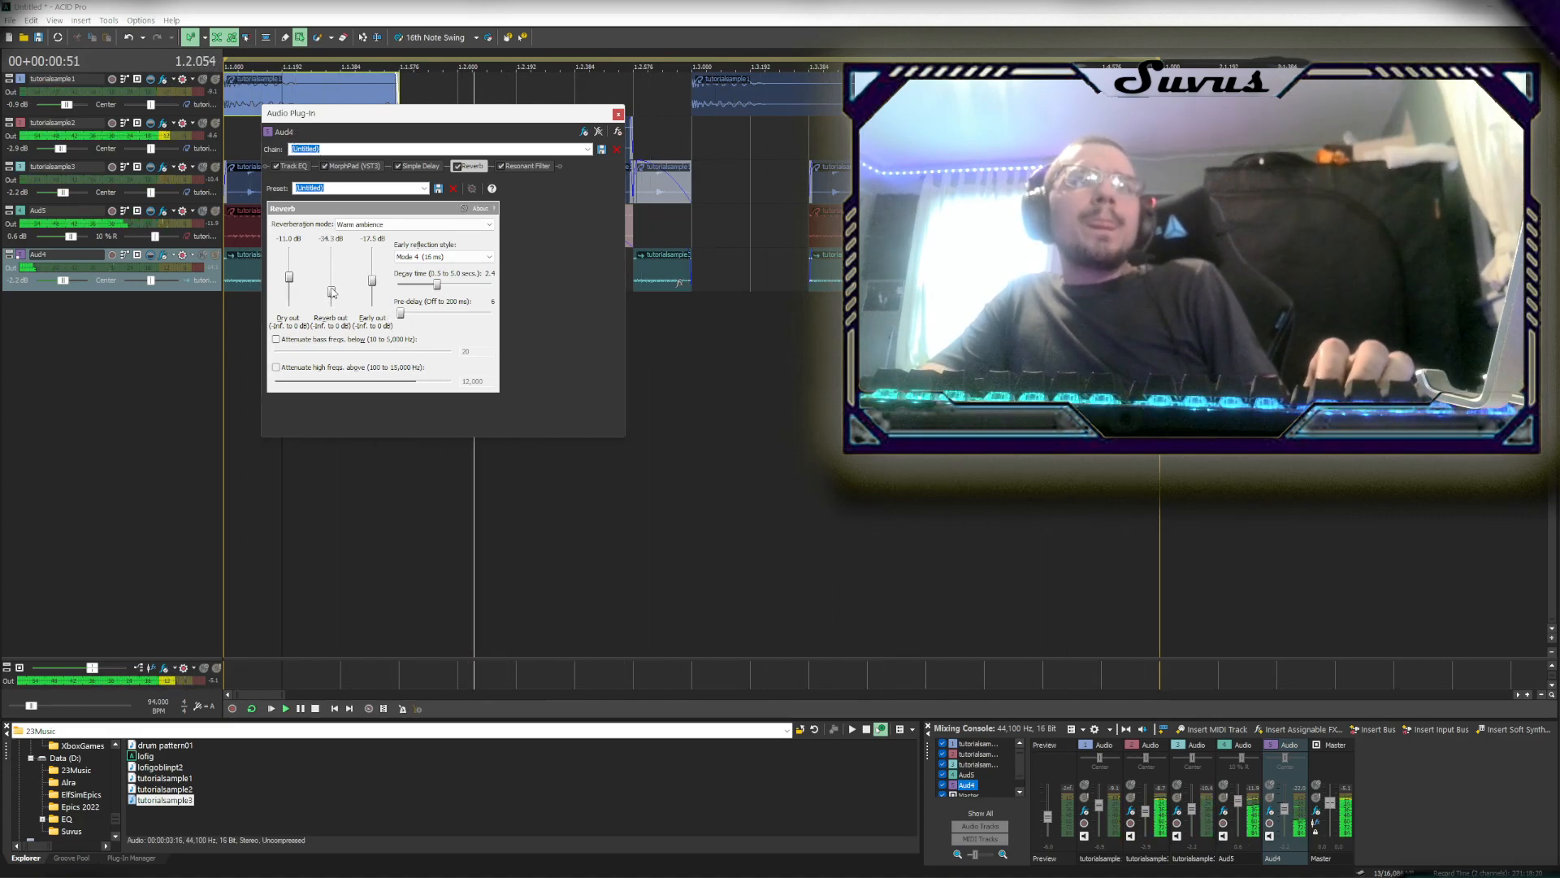
left_click(619, 115)
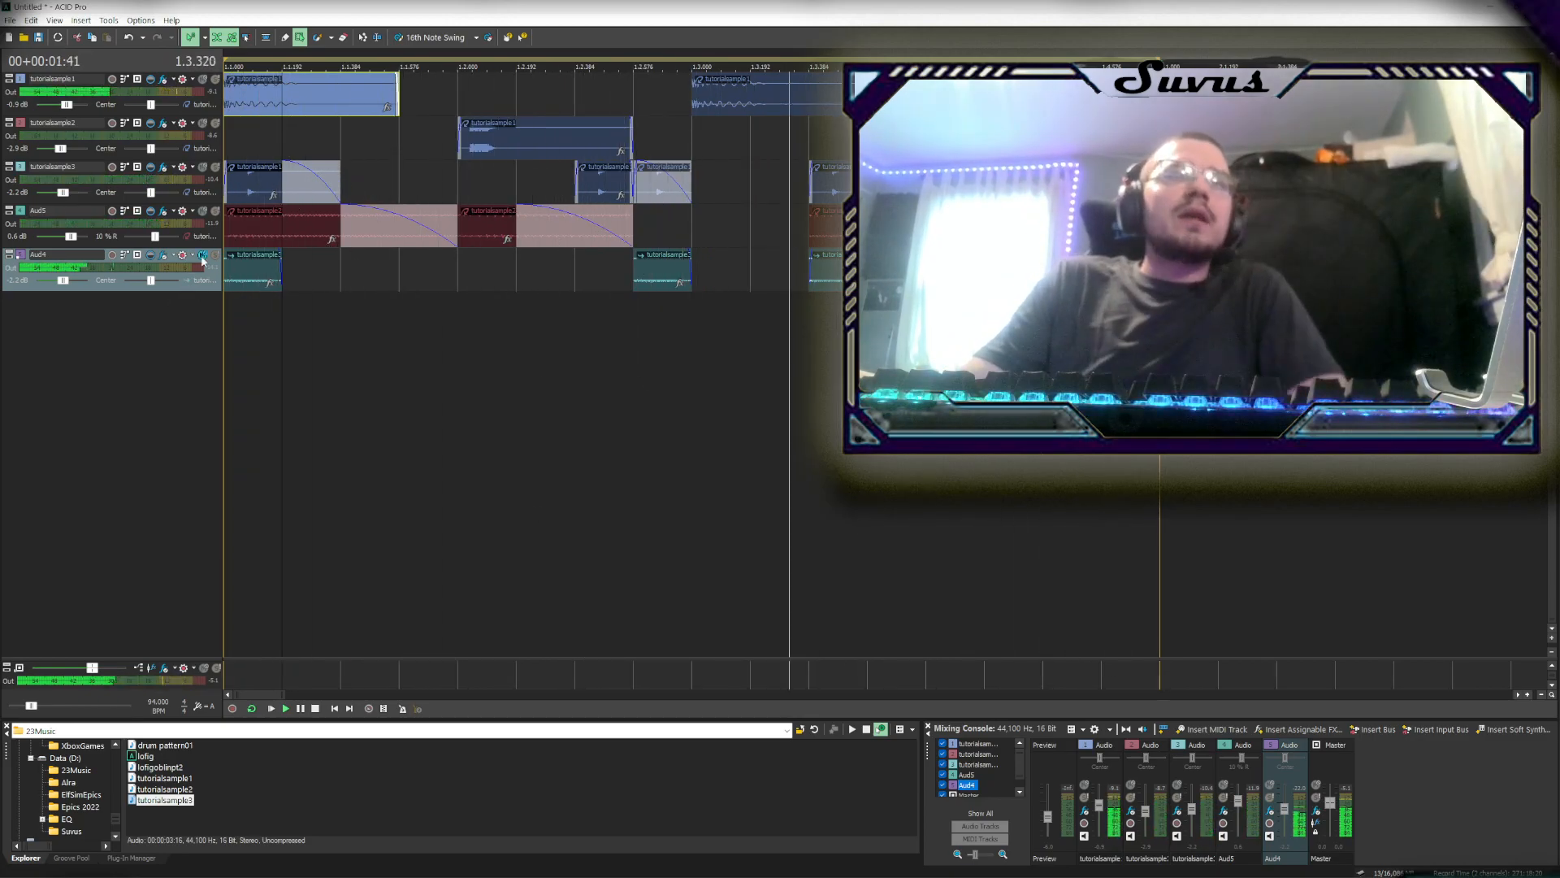
left_click(162, 80)
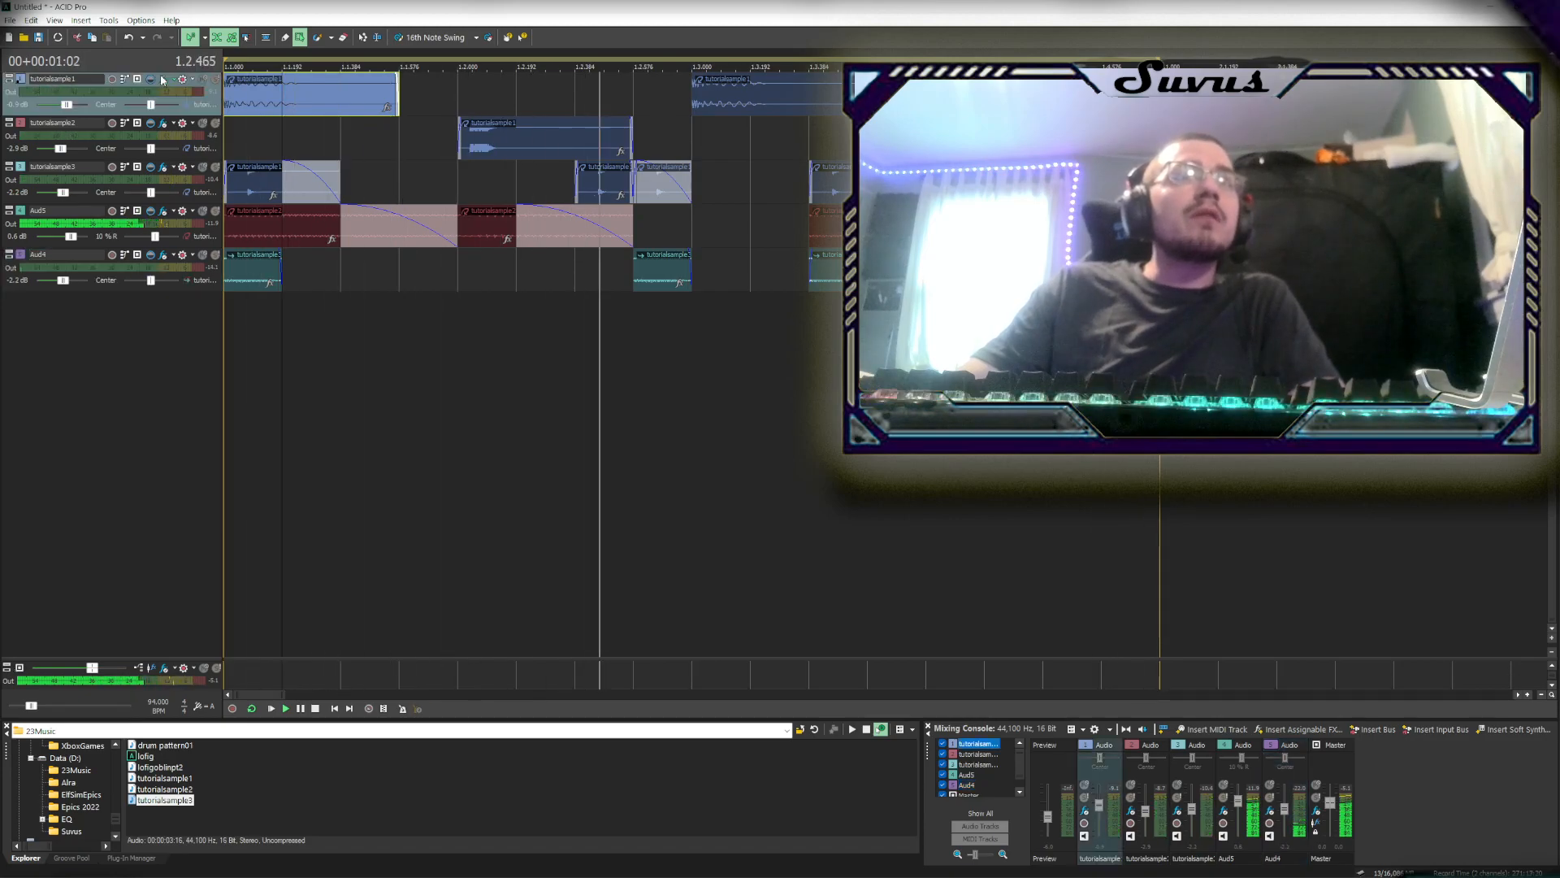
left_click(162, 80)
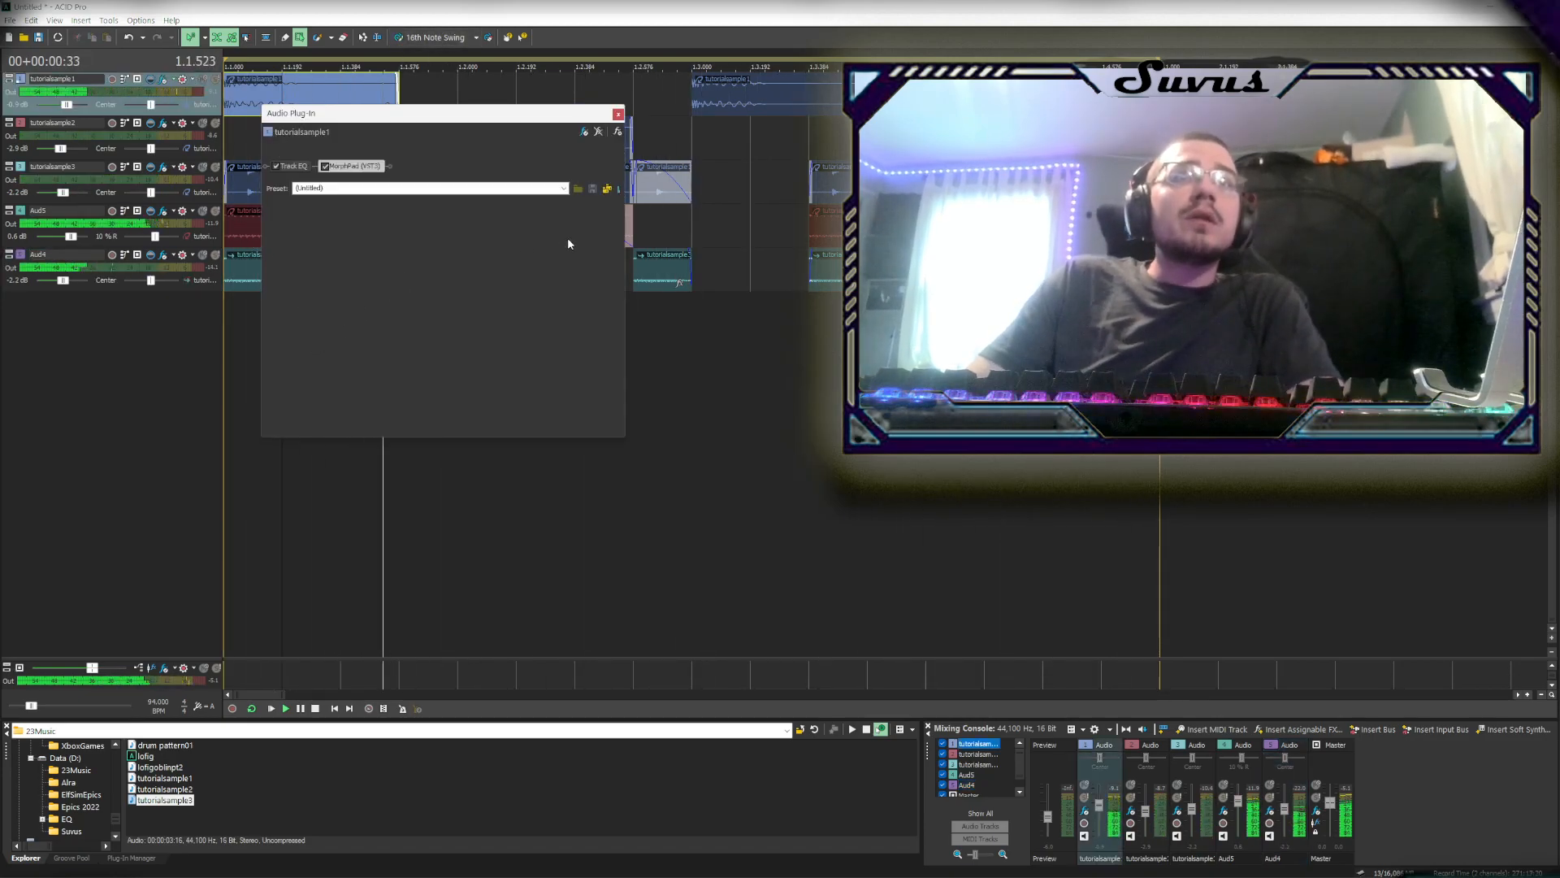
left_click(619, 114)
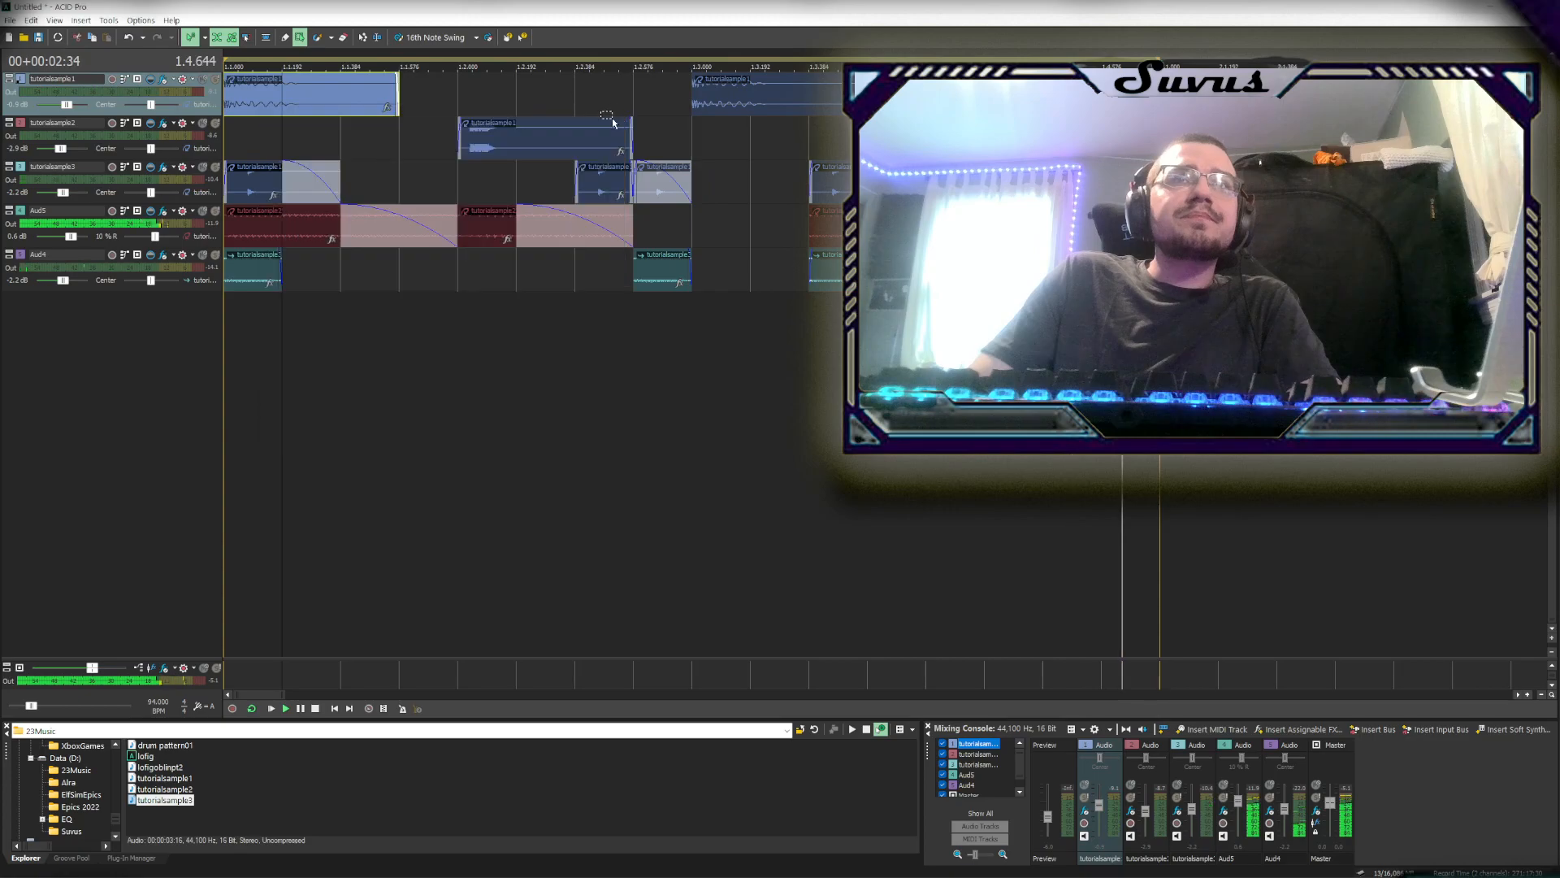
Save Aud4's whole effects chain as a chain preset named tutorialpreset1
left_click(164, 256)
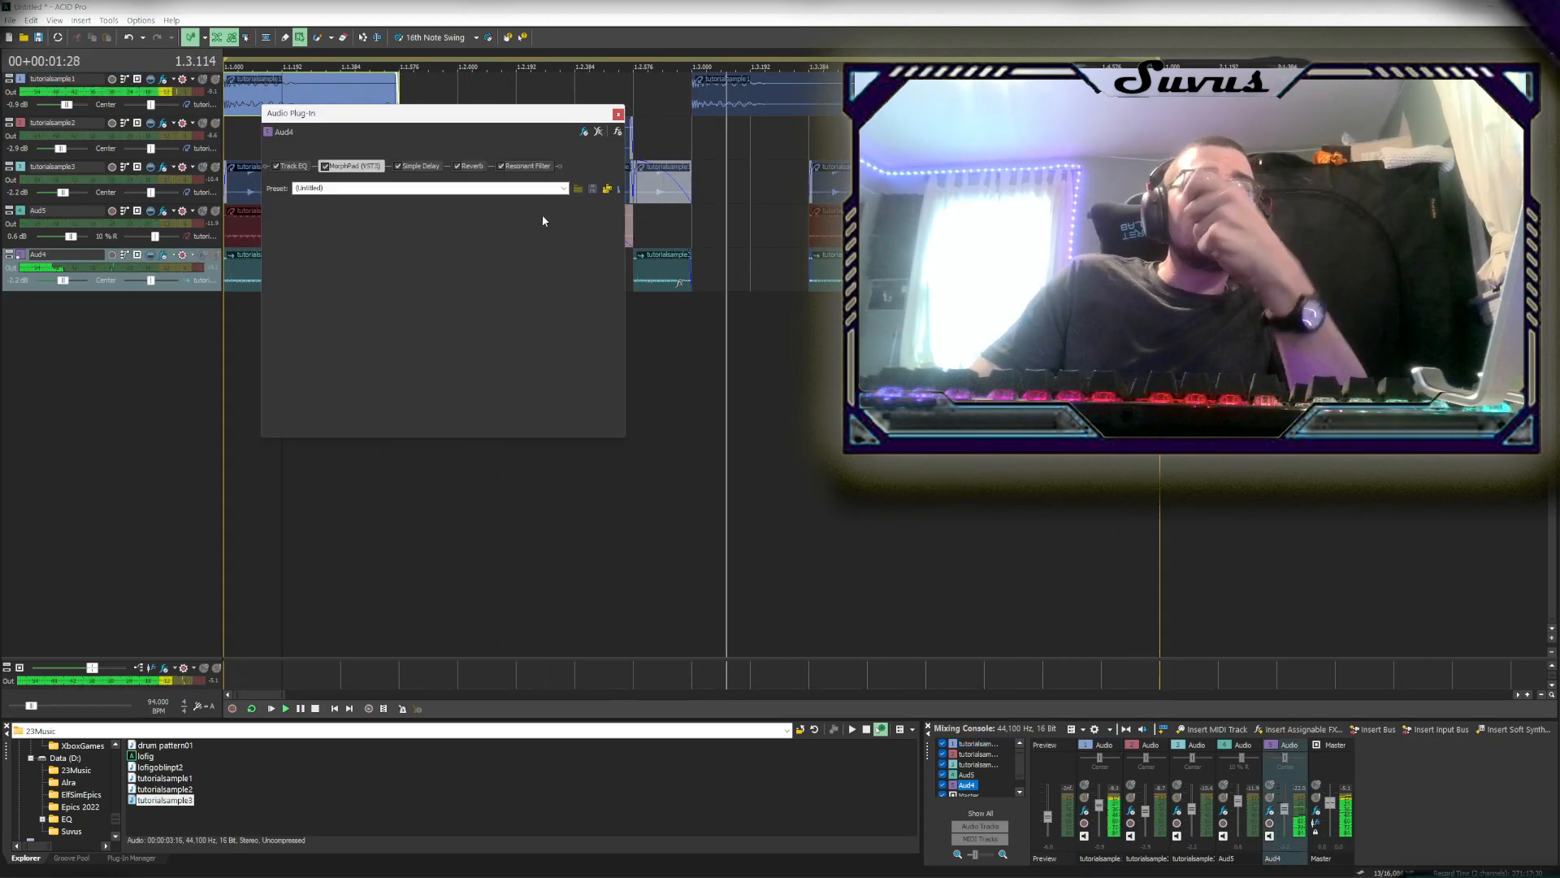
left_click(294, 167)
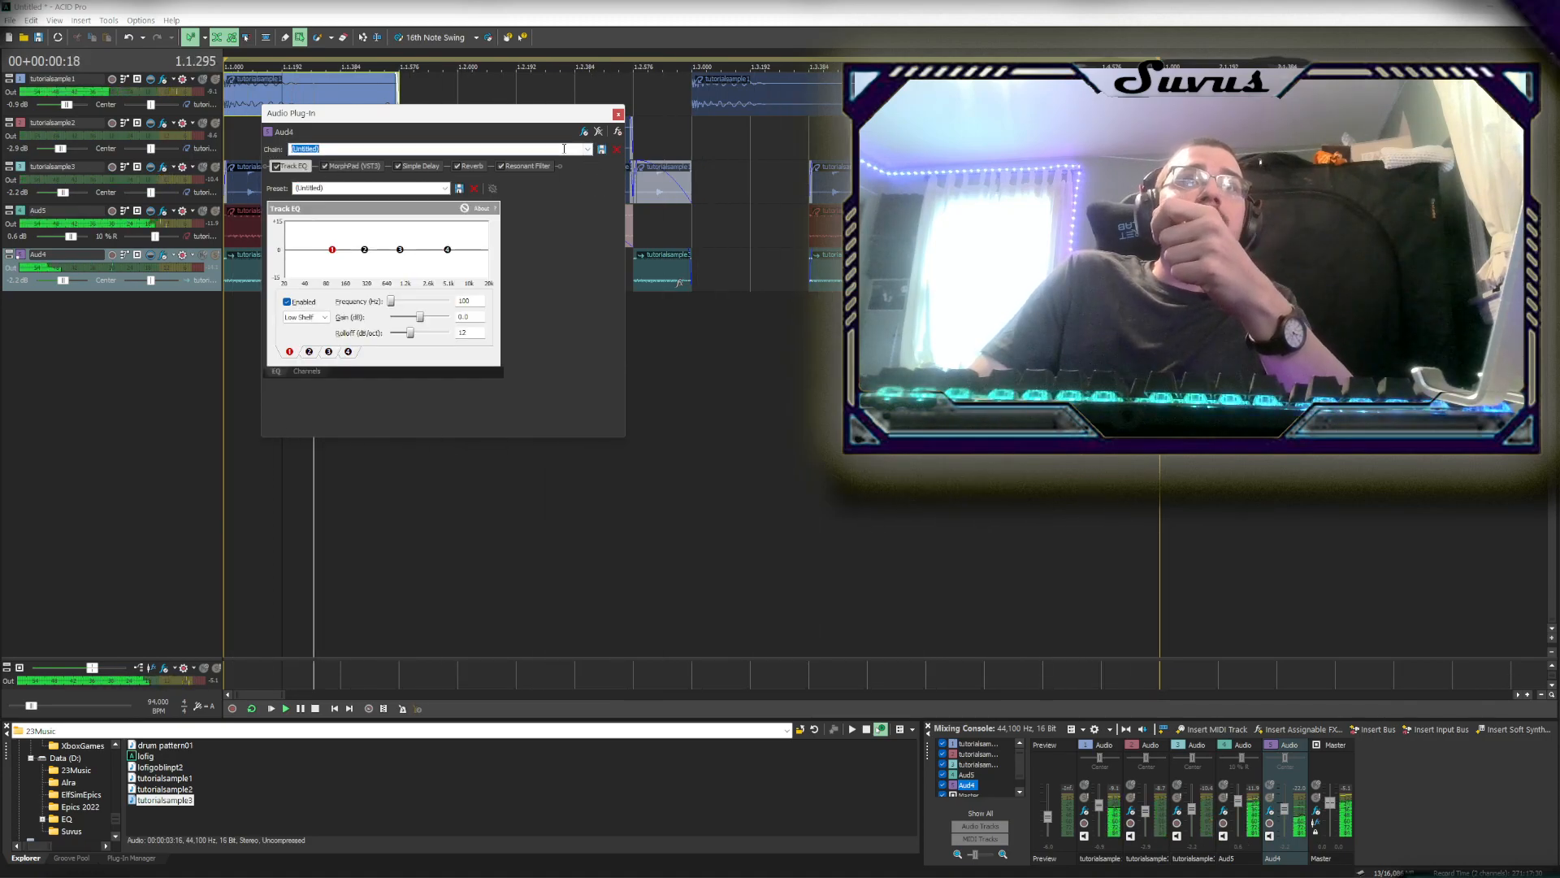
type("tutorialpreset")
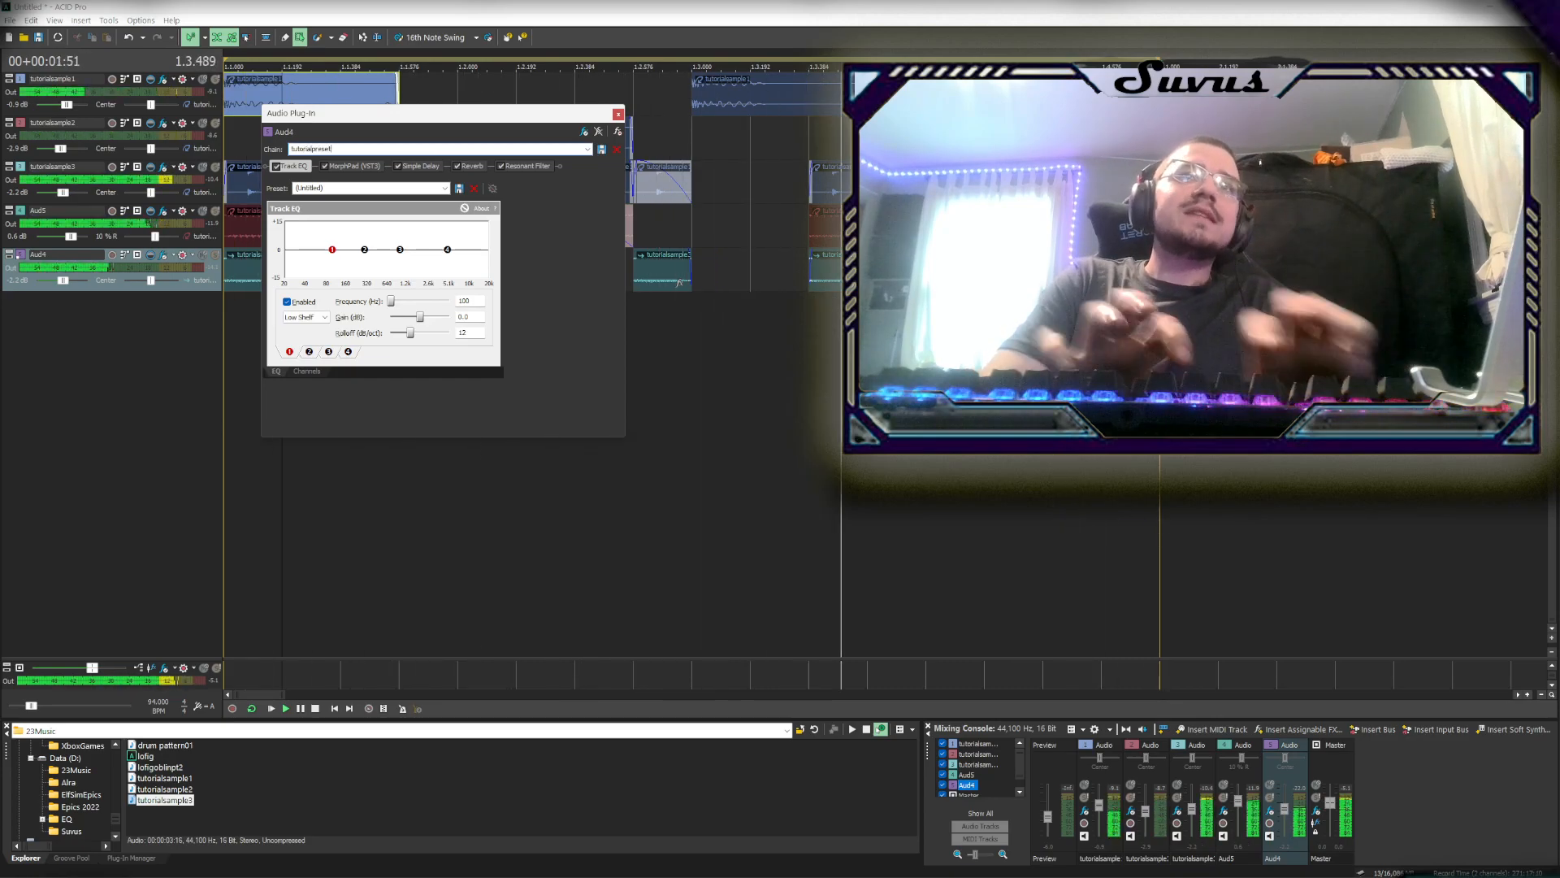
type("1")
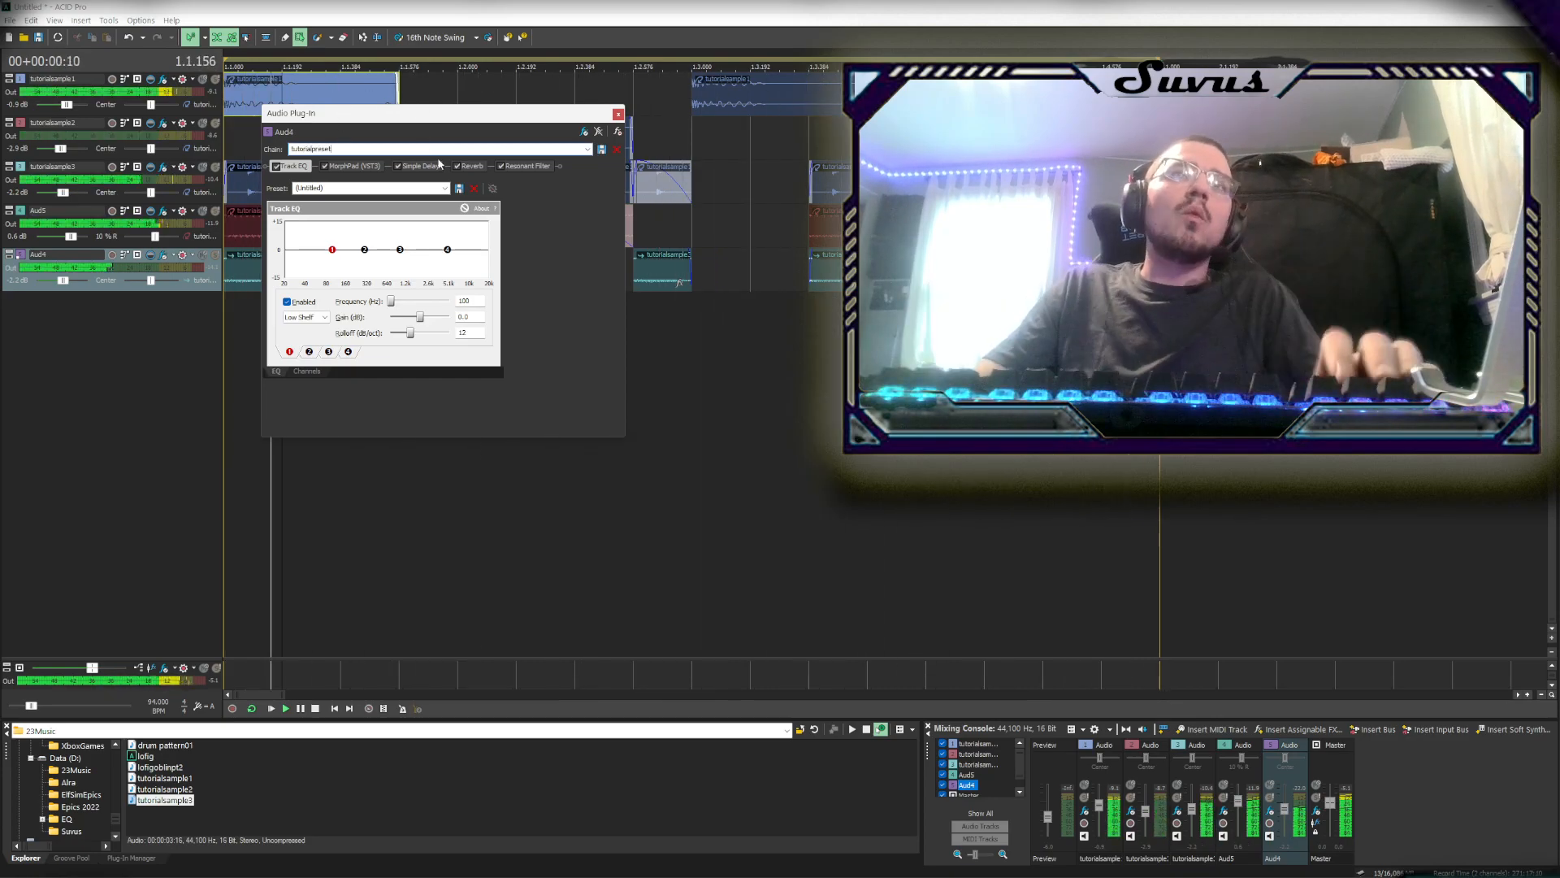
left_click(602, 151)
left_click(618, 115)
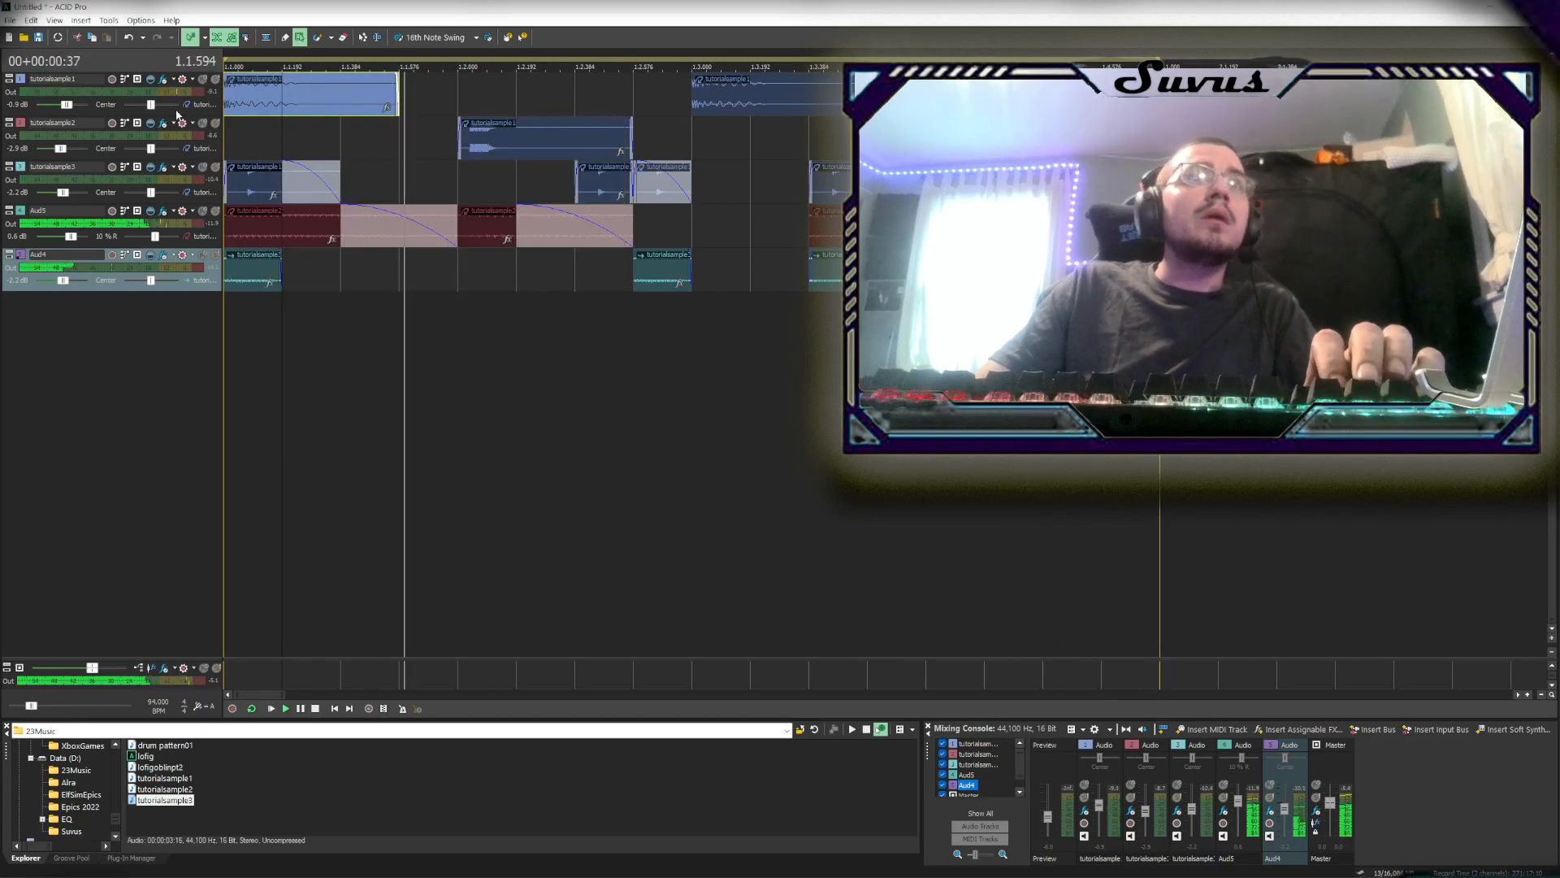
Load the tutorialpreset1 effects chain onto the tutorialsample1 track
left_click(163, 79)
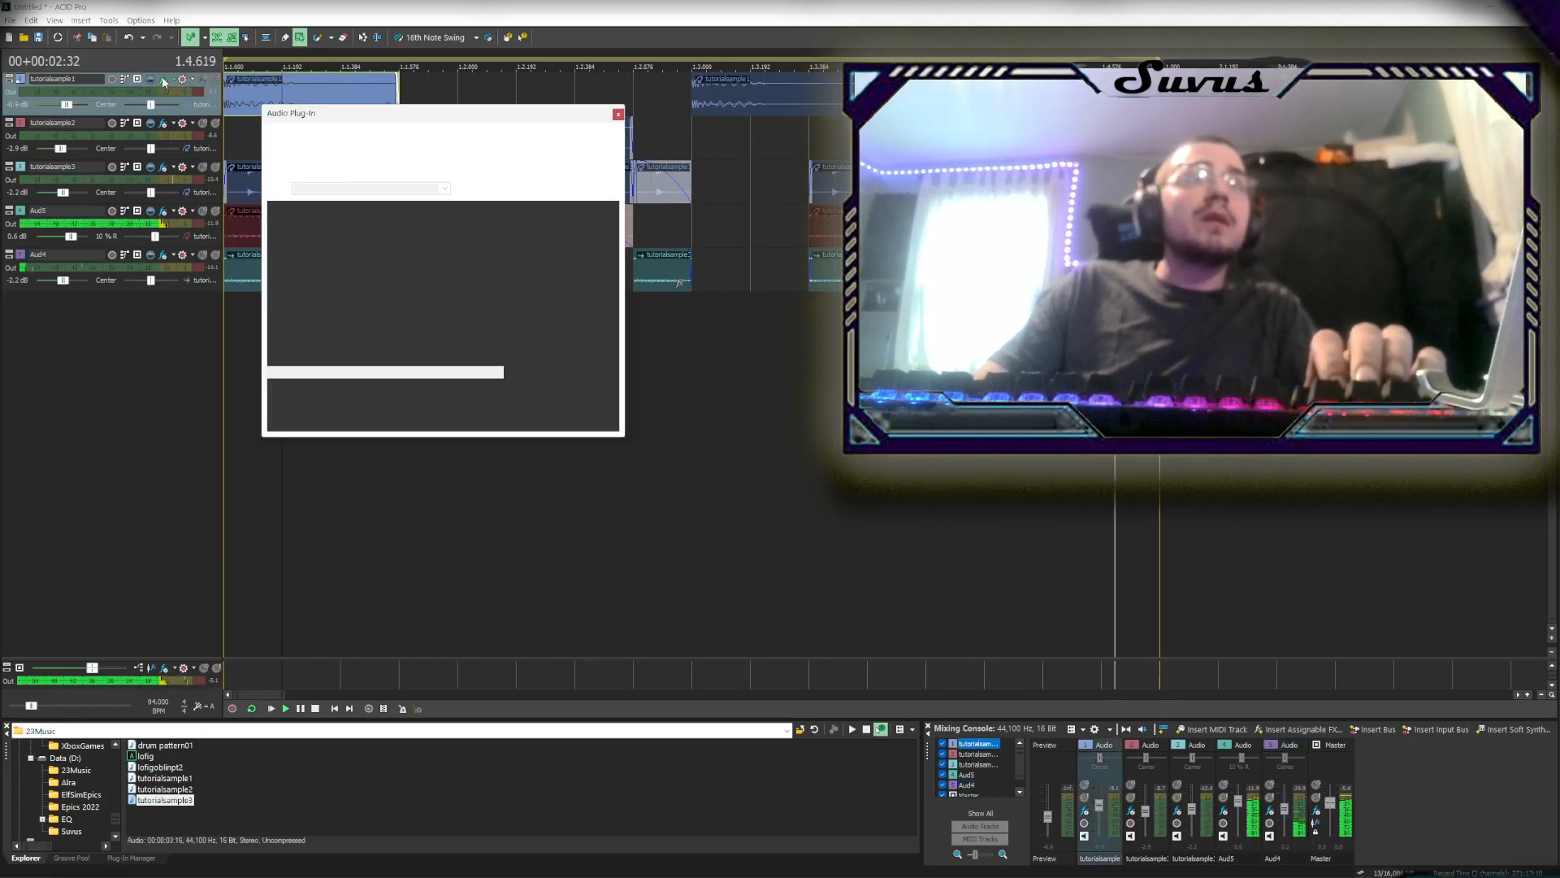
left_click(277, 166)
left_click(277, 167)
left_click(370, 149)
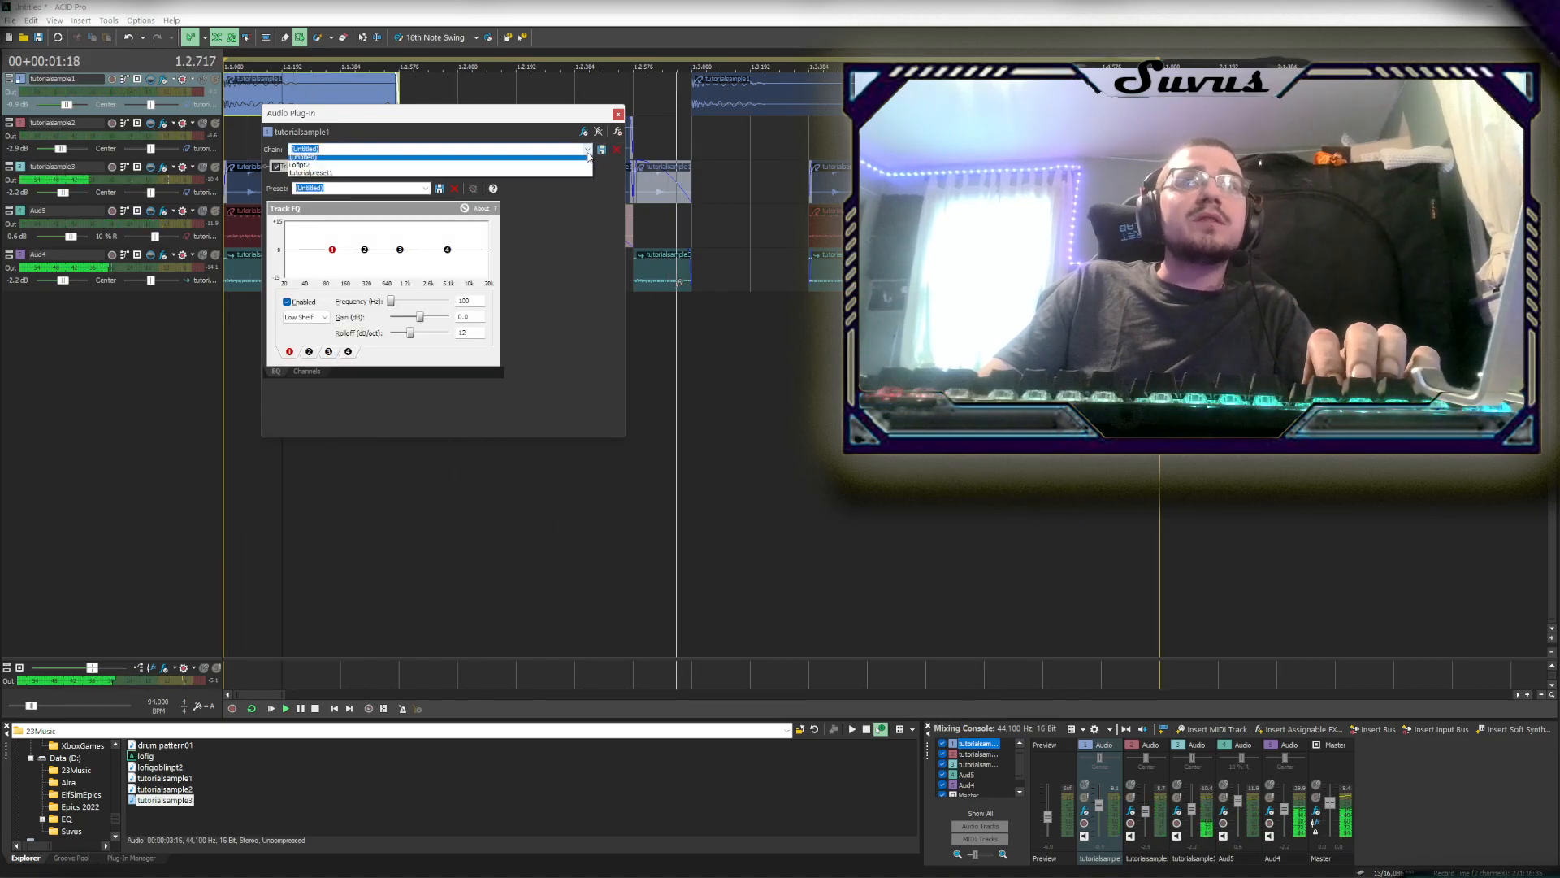
left_click(372, 177)
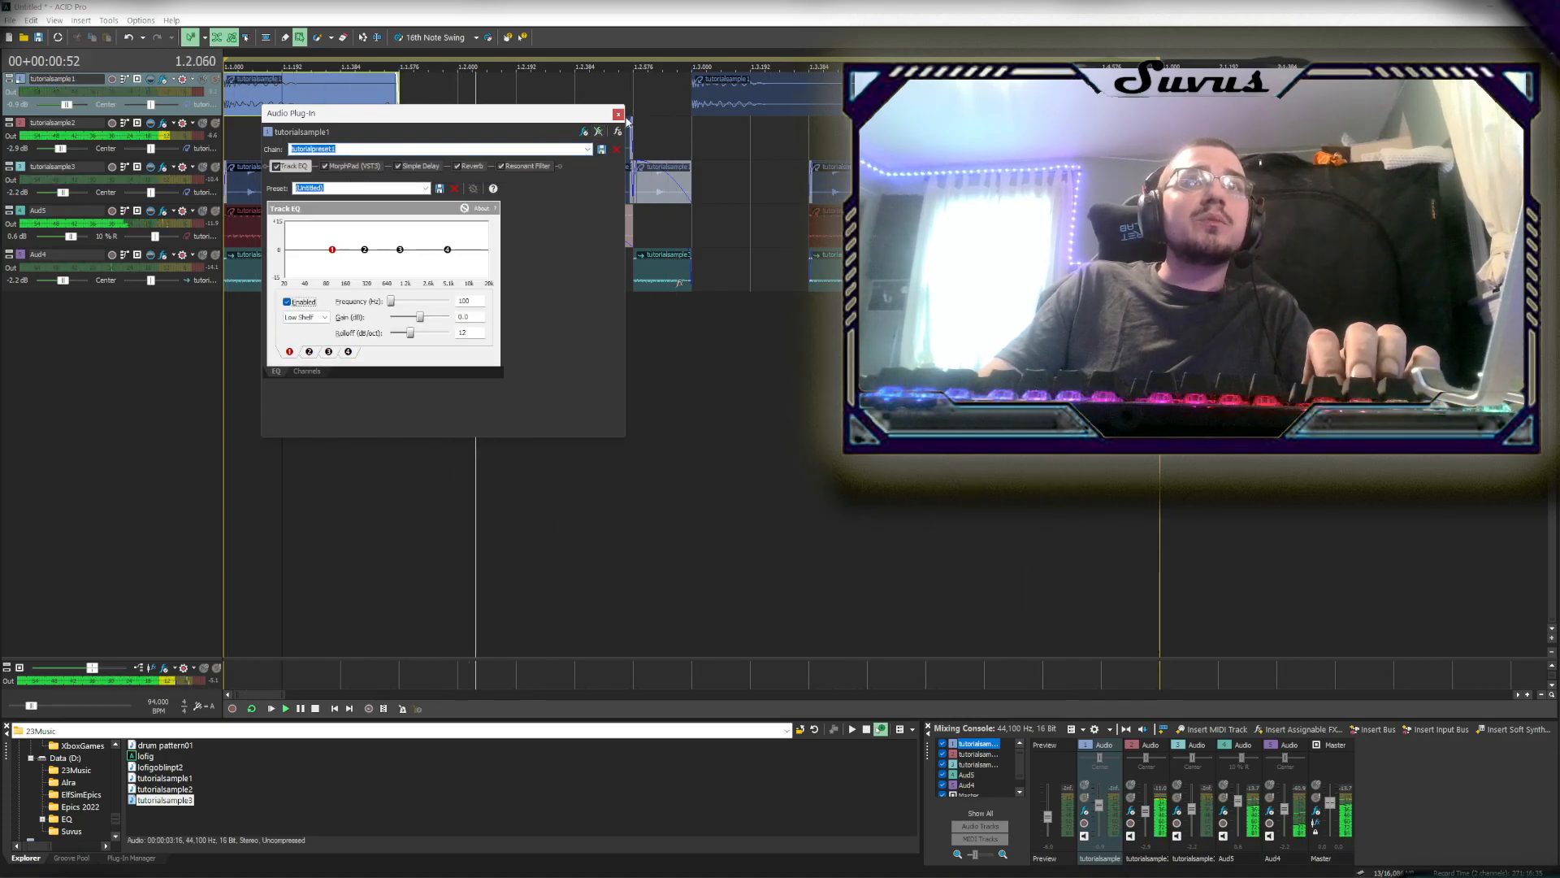
left_click(617, 115)
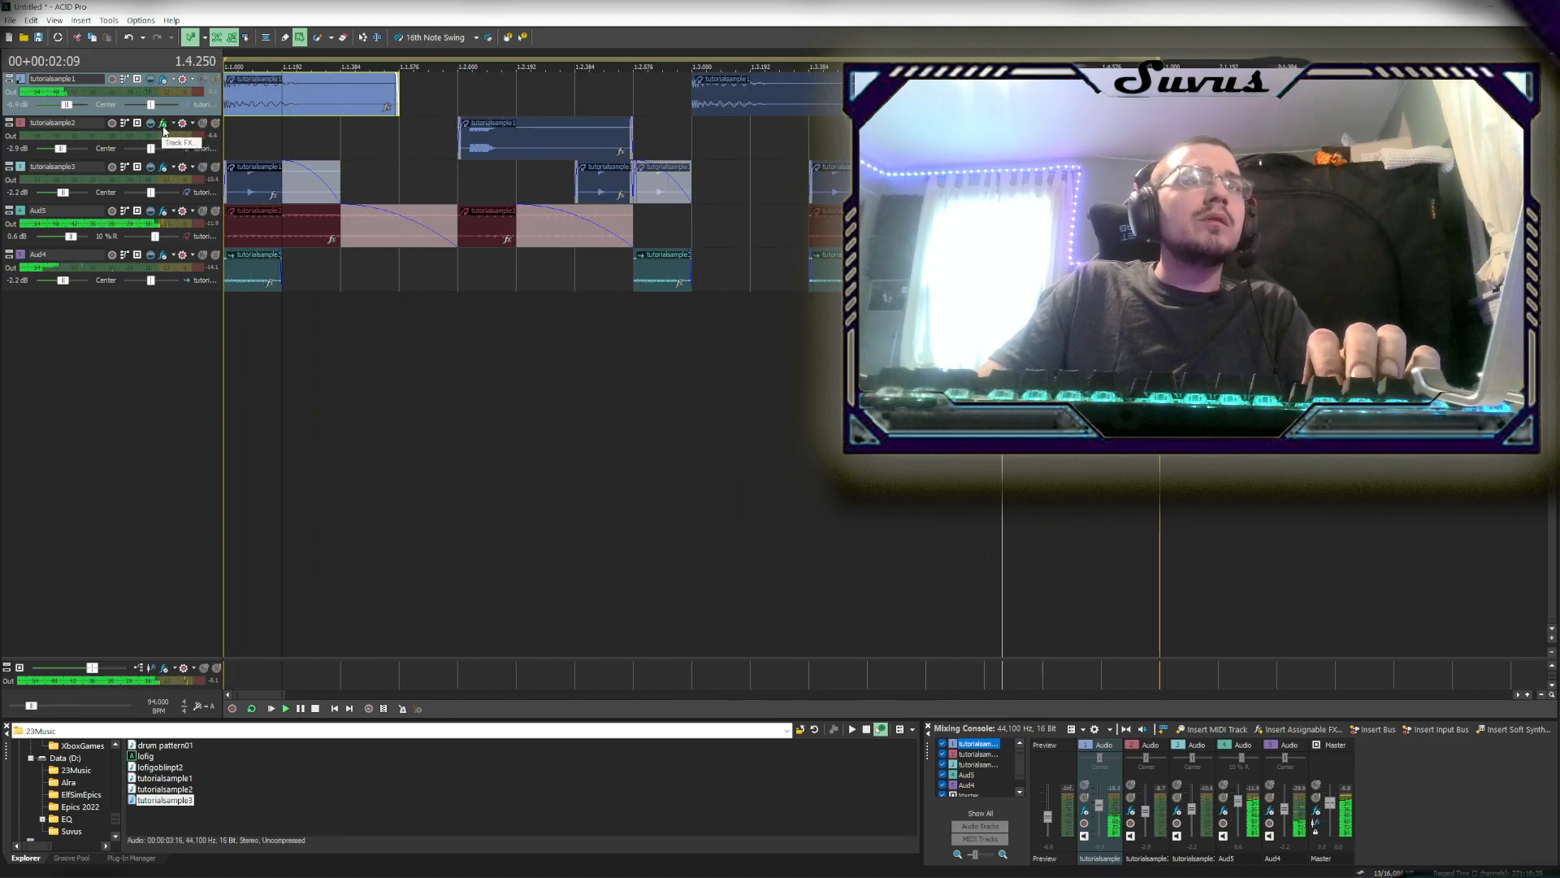
Apply the saved tutorialpreset1 chain to the tutorialsample2 track's effects
left_click(164, 128)
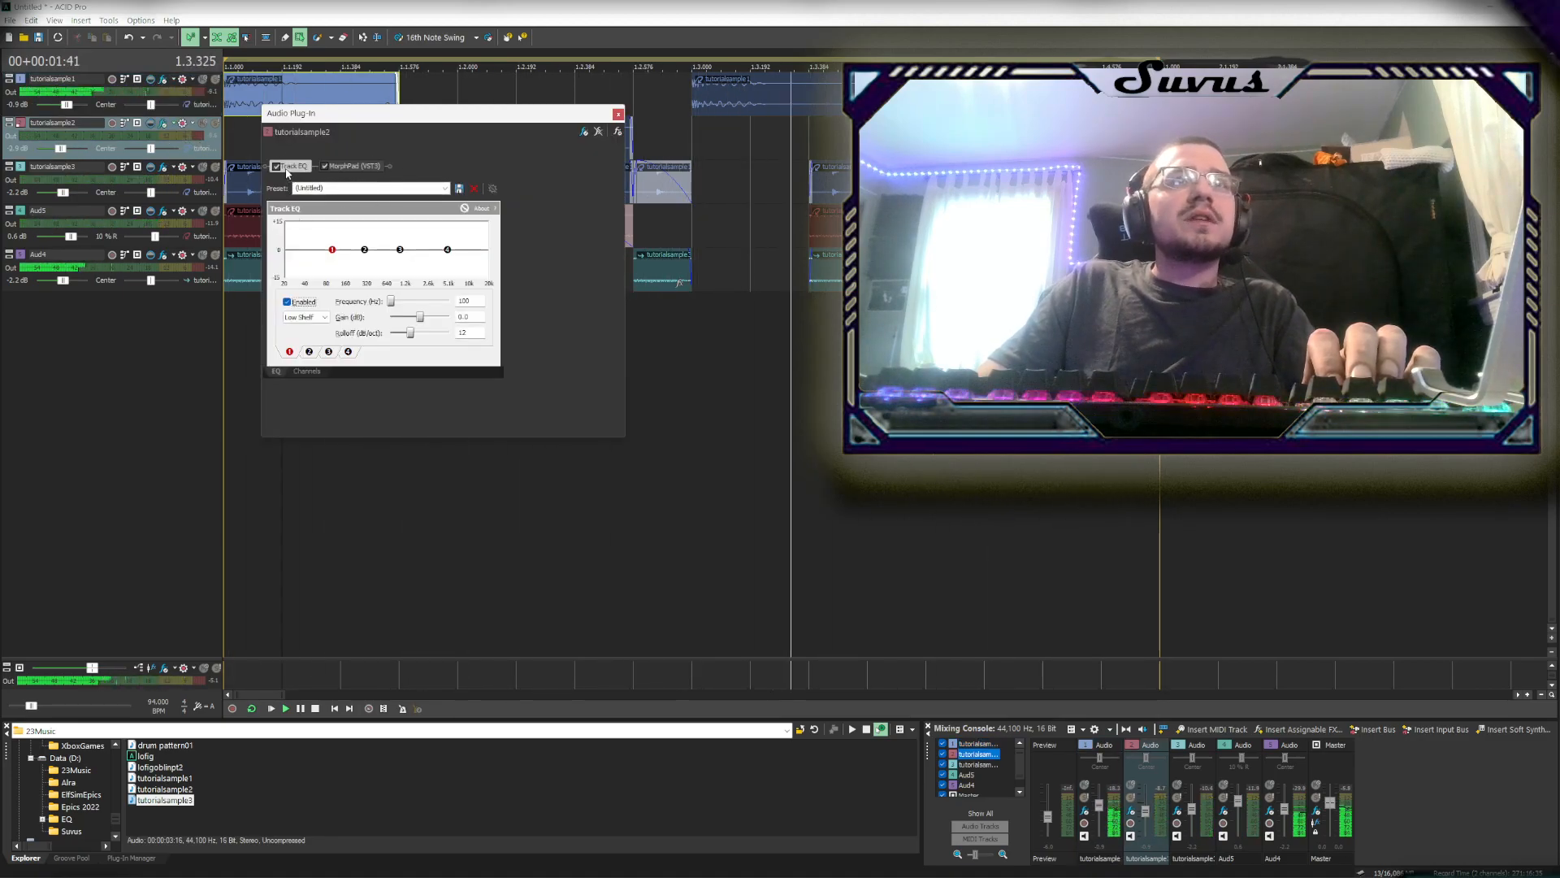
left_click(589, 132)
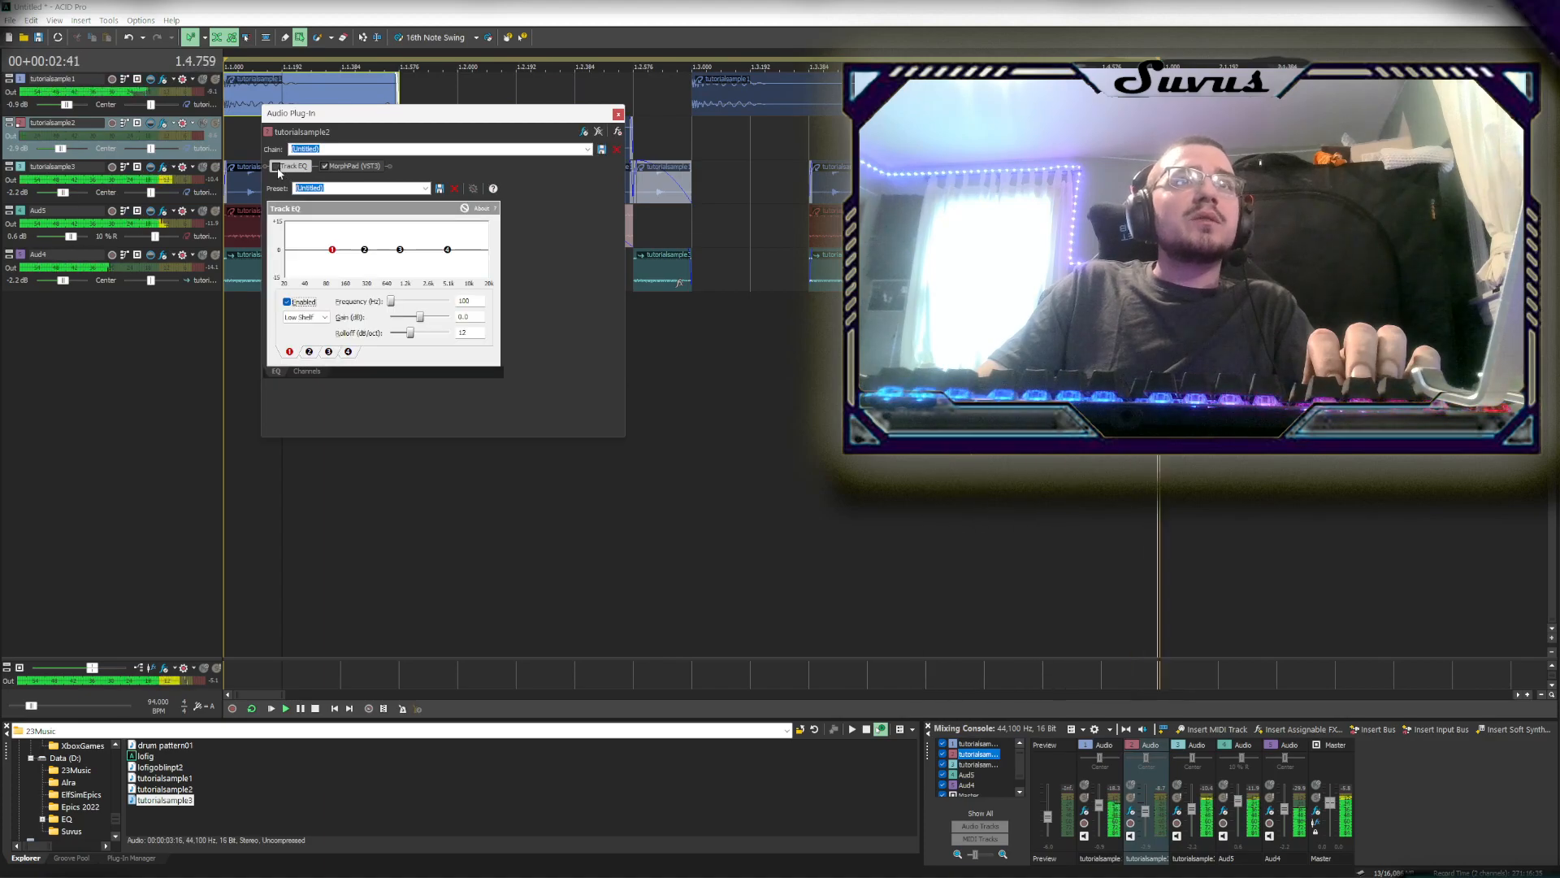
left_click(588, 148)
left_click(334, 171)
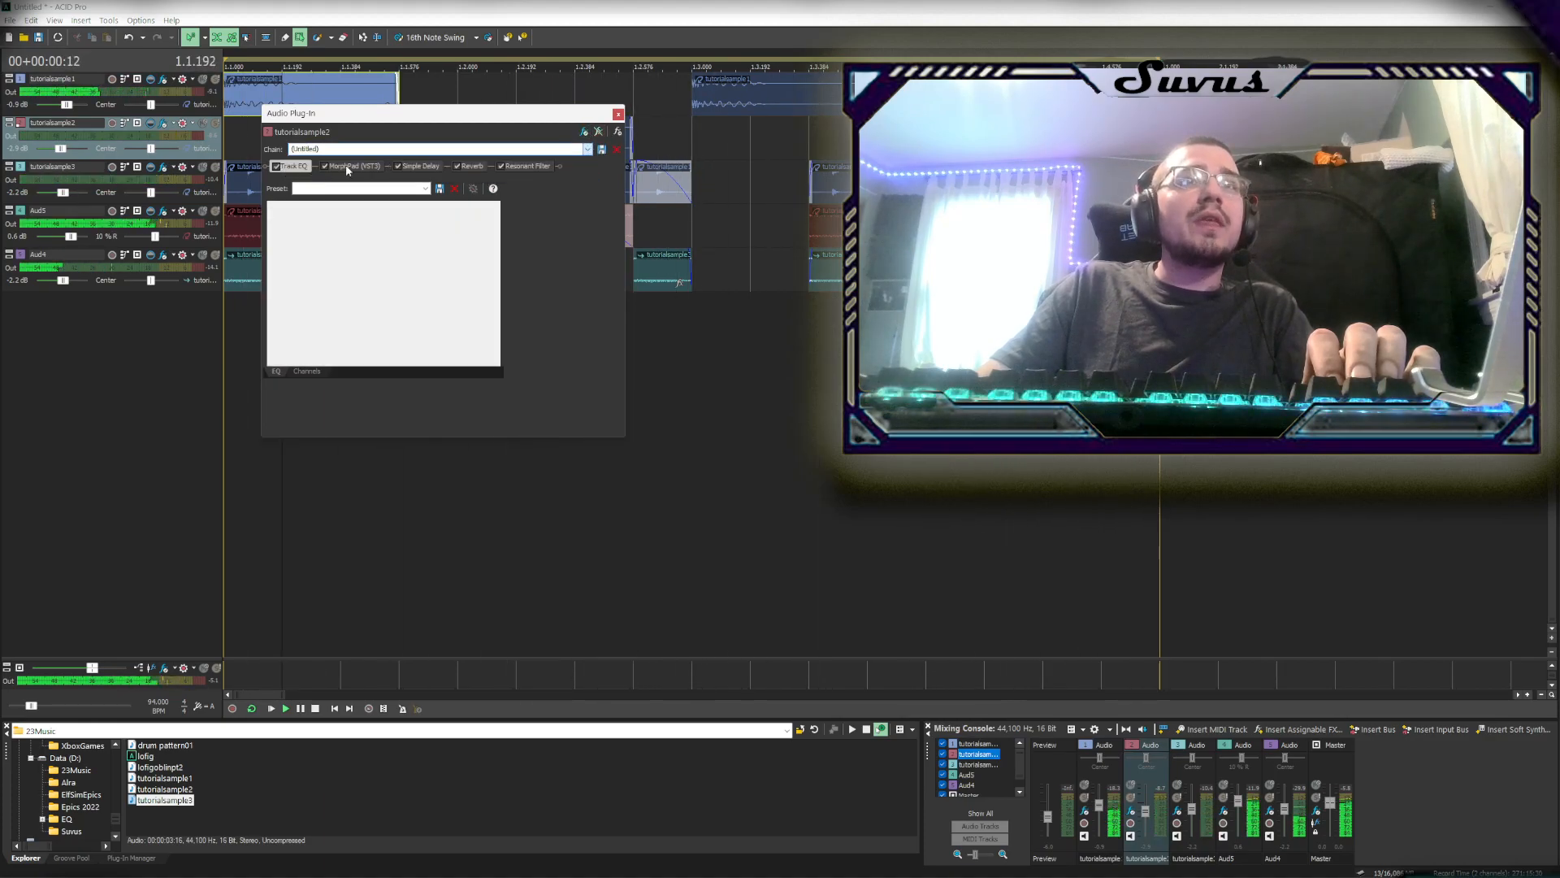
left_click(618, 114)
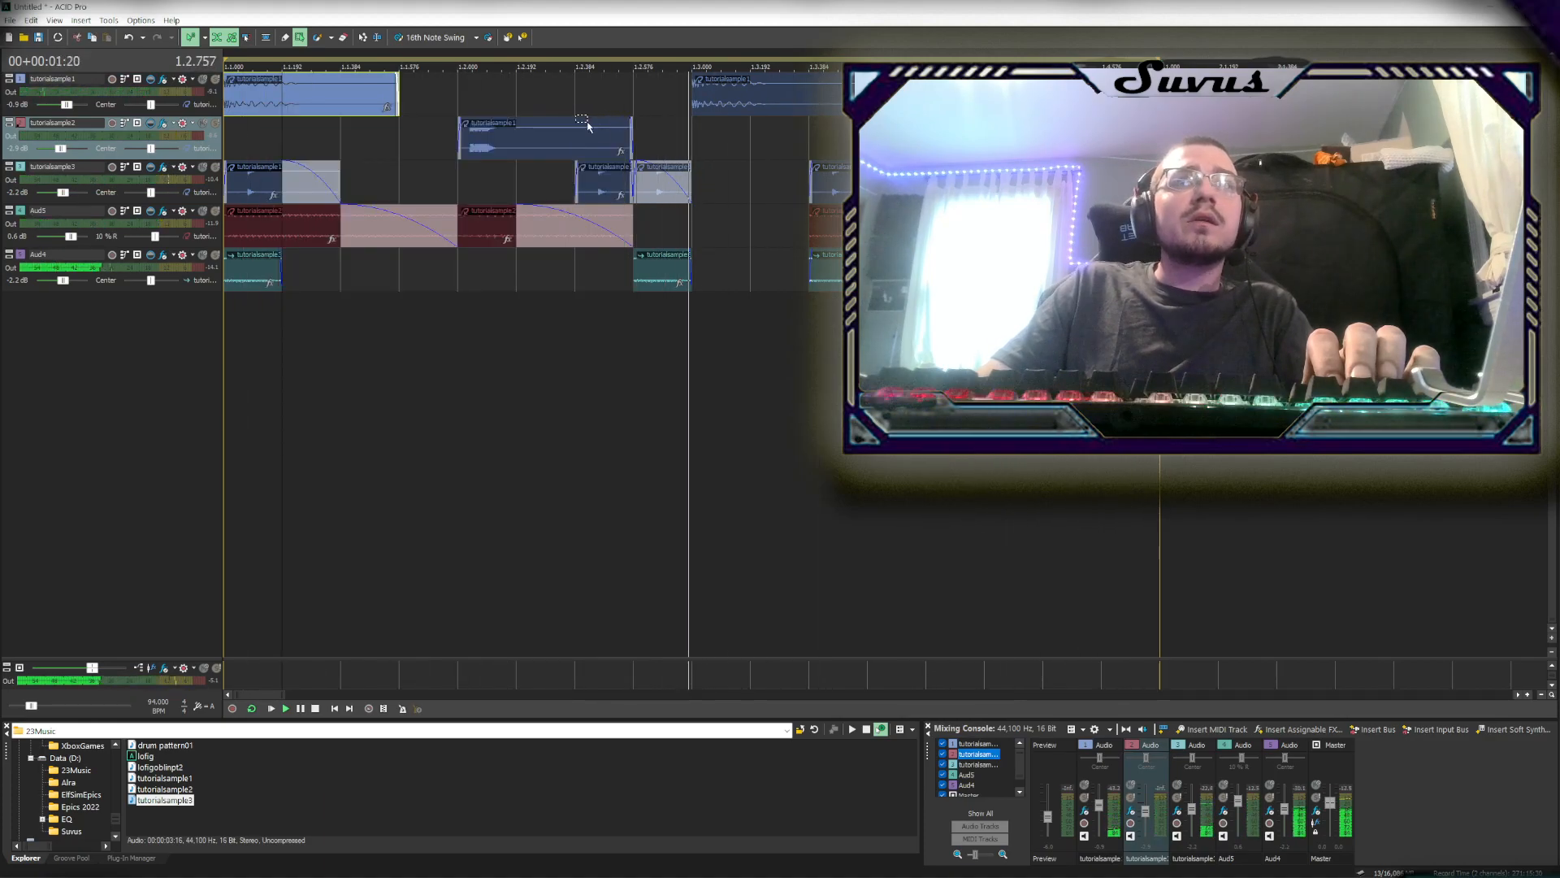
Give the tutorialsample3 track the same tutorialpreset1 effects chain
left_click(163, 170)
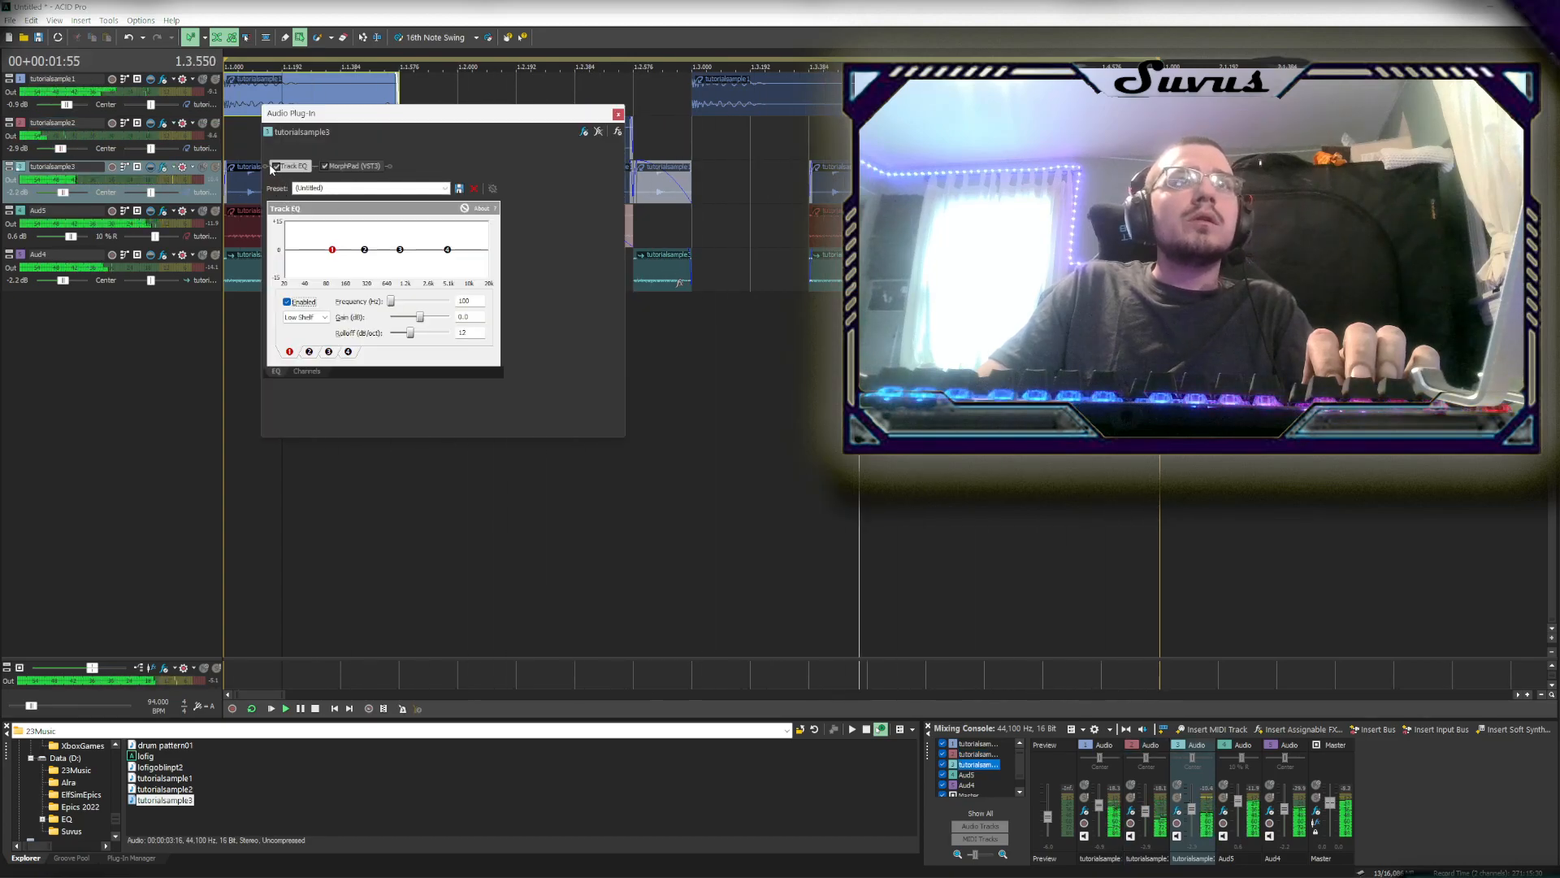
left_click(587, 149)
left_click(461, 181)
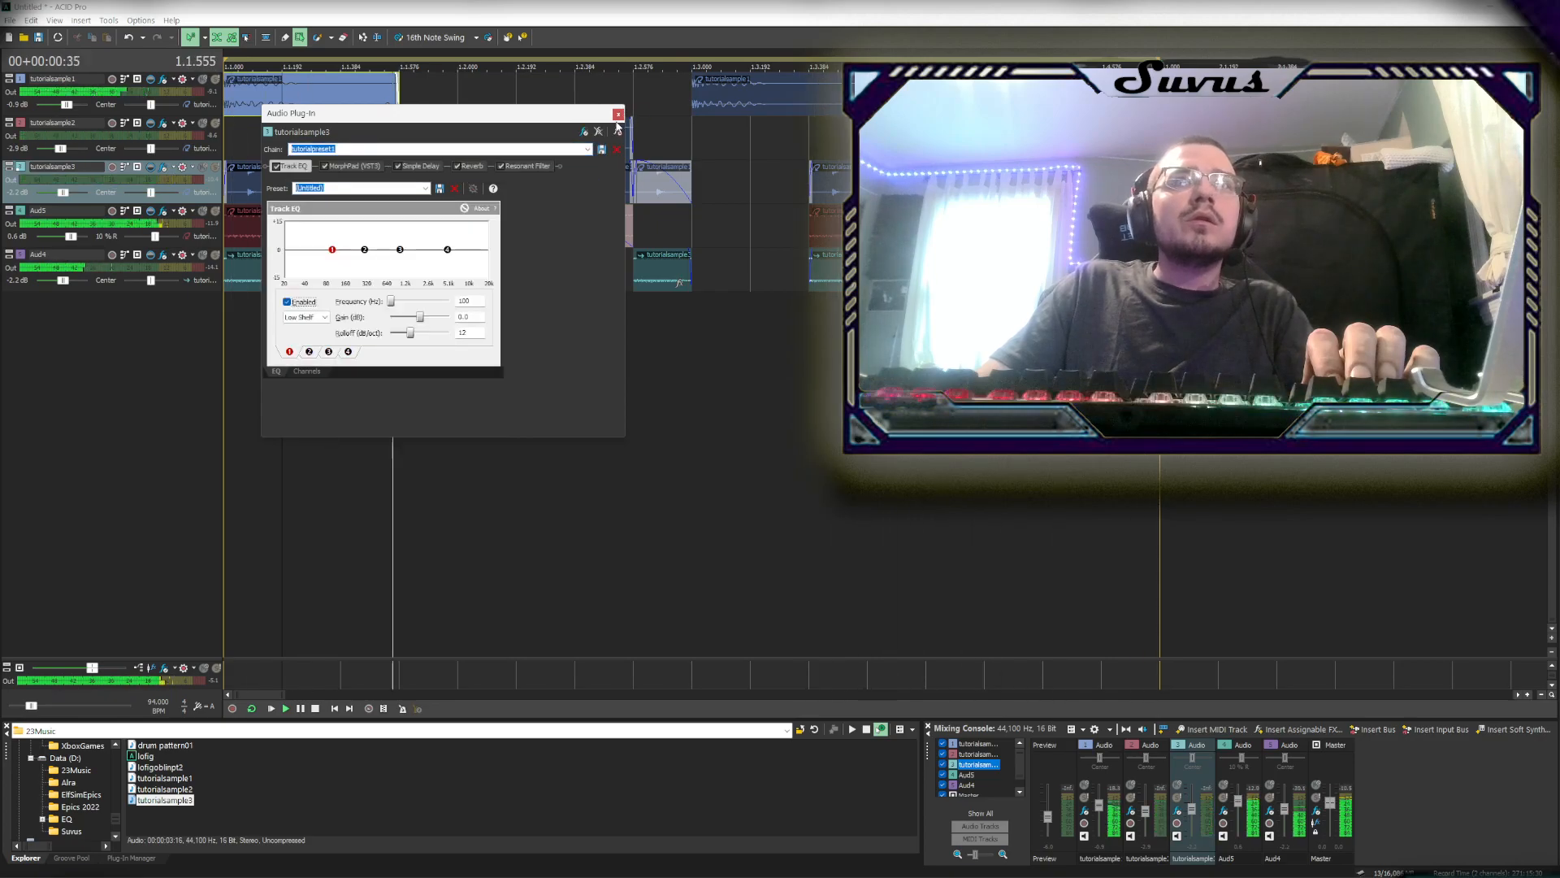
left_click(618, 114)
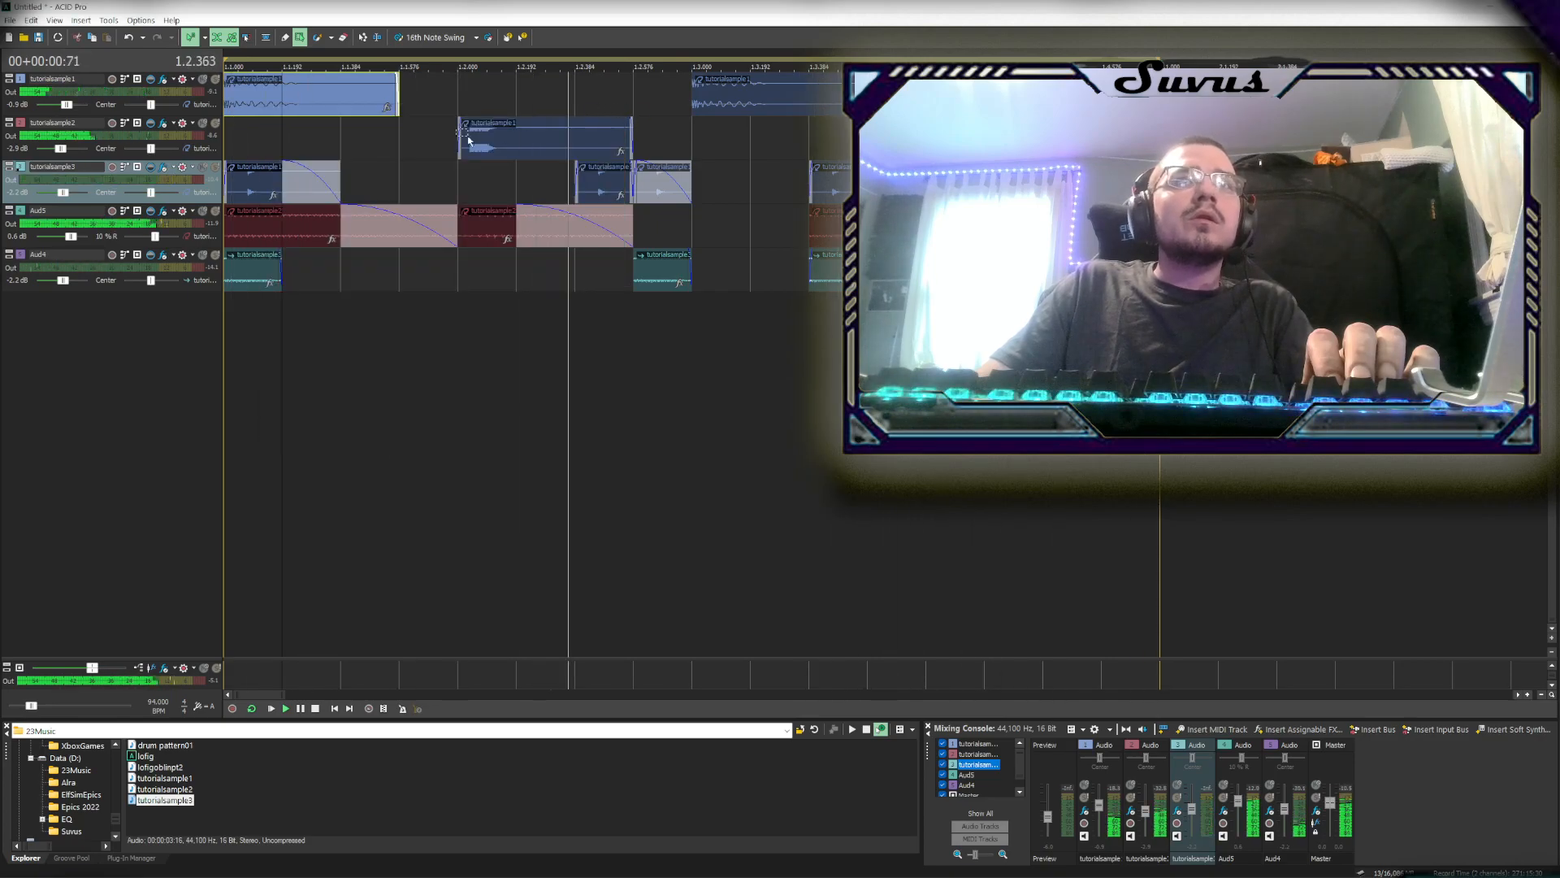
Replace Aud5's default track effects with the tutorialpreset1 chain
left_click(162, 212)
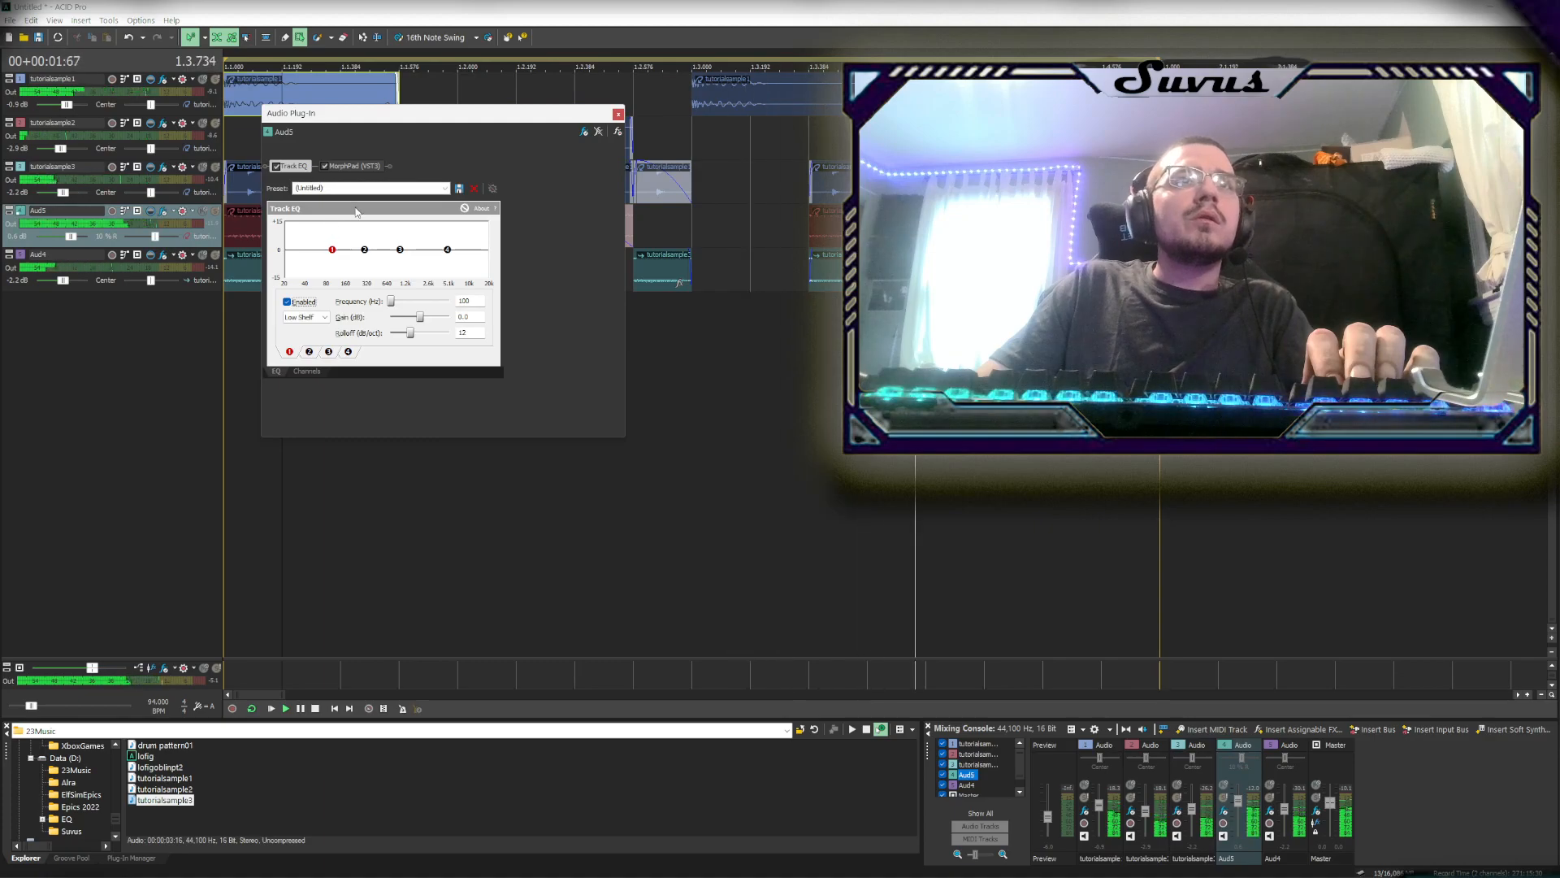
right_click(366, 169)
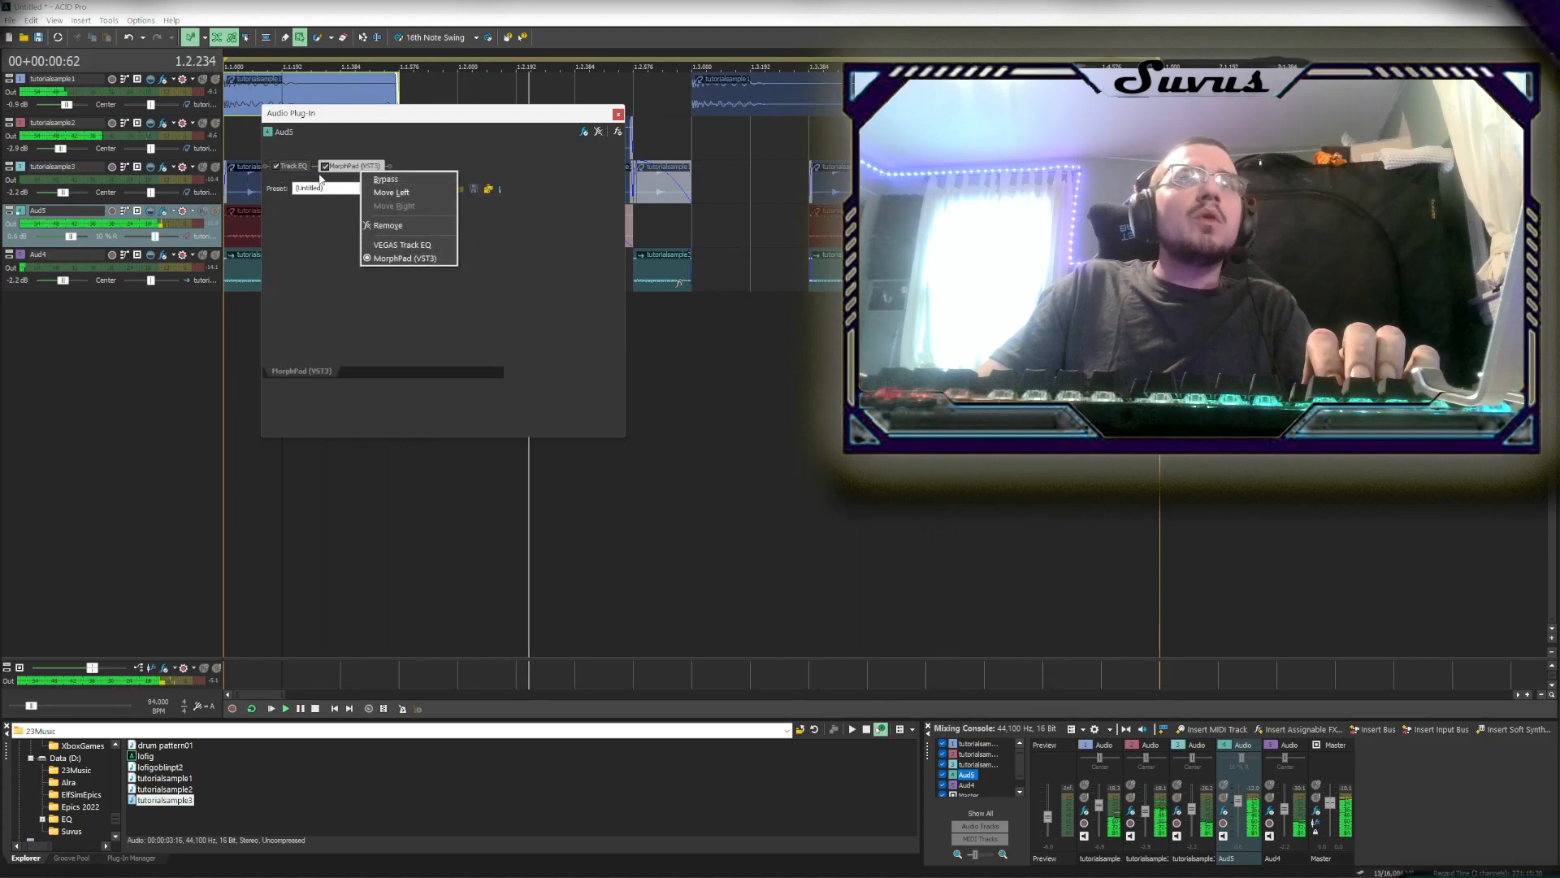
left_click(285, 166)
left_click(588, 150)
left_click(316, 177)
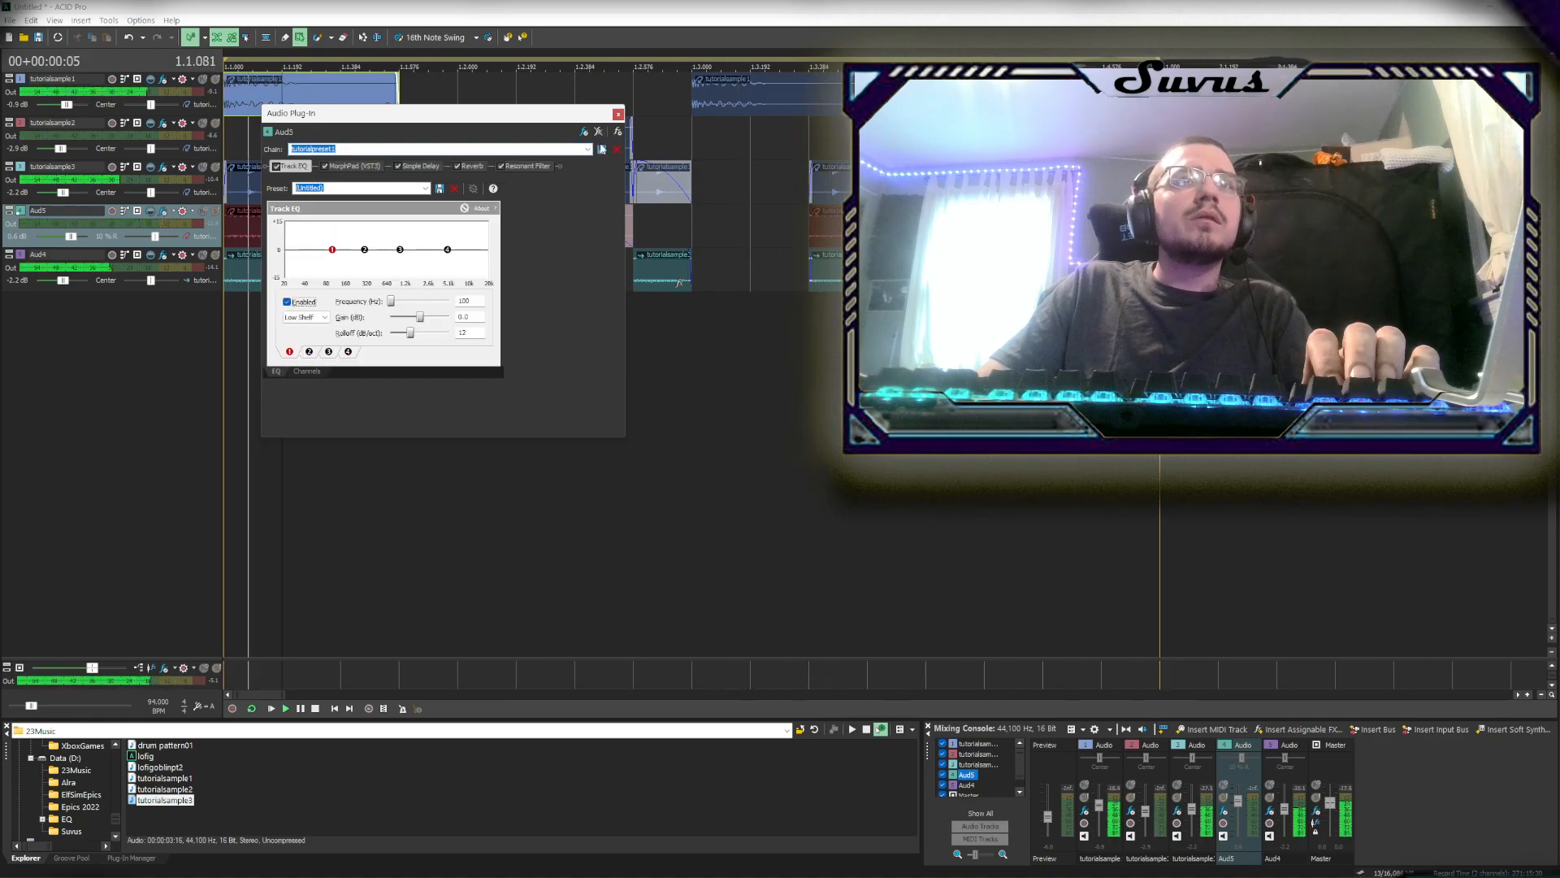
left_click(619, 116)
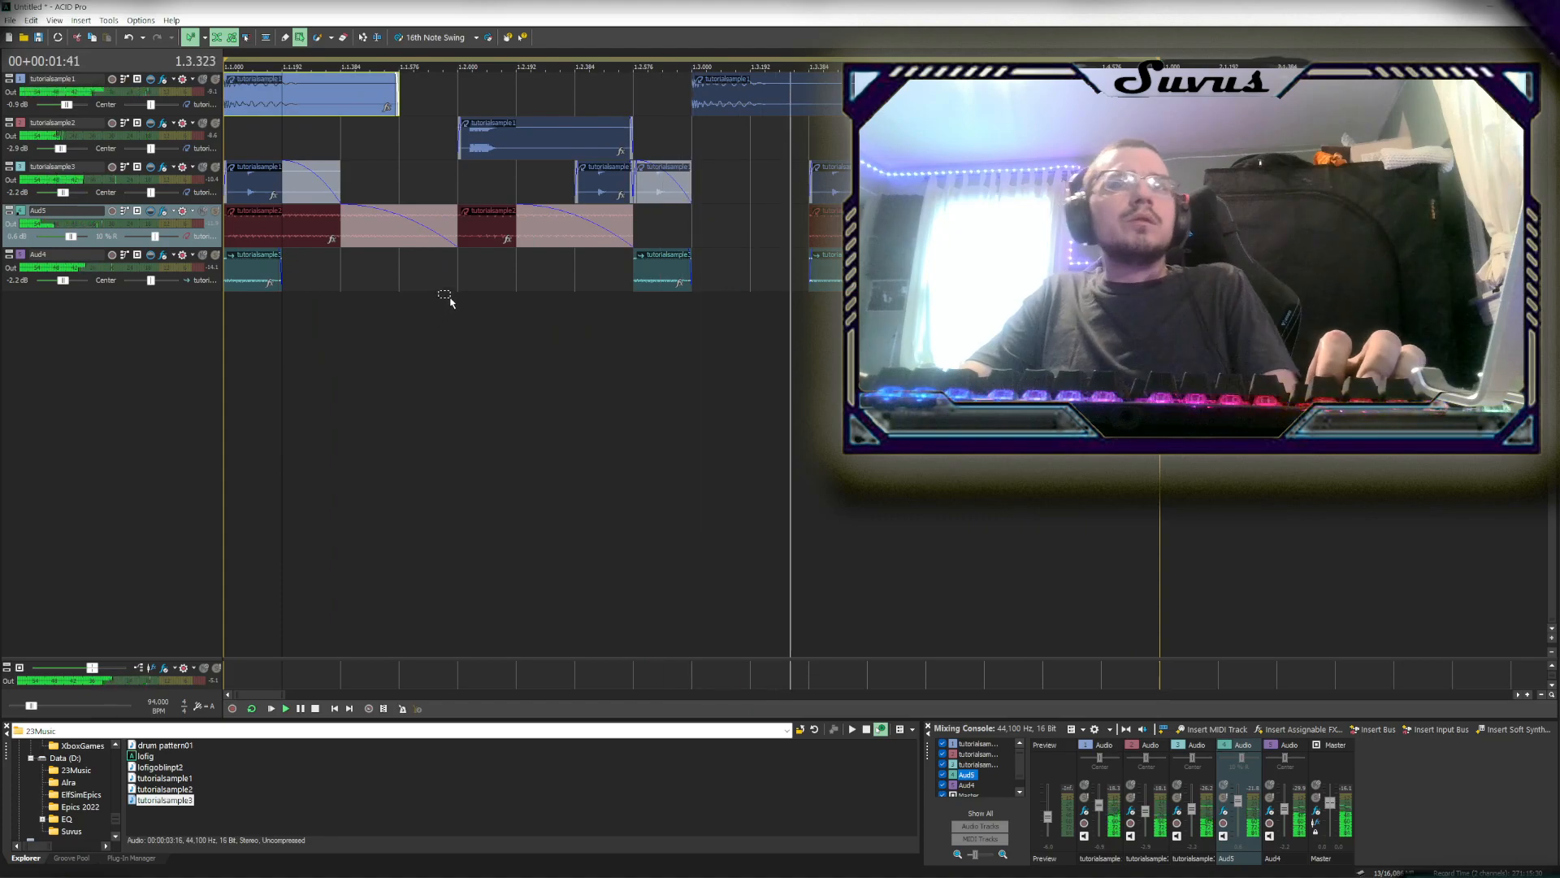
In tutorialsample2's Simple Delay, set the delay output to about -15.9 dB and the tempo-synced delay to Quarter Note
scroll(569, 179, "up", 2)
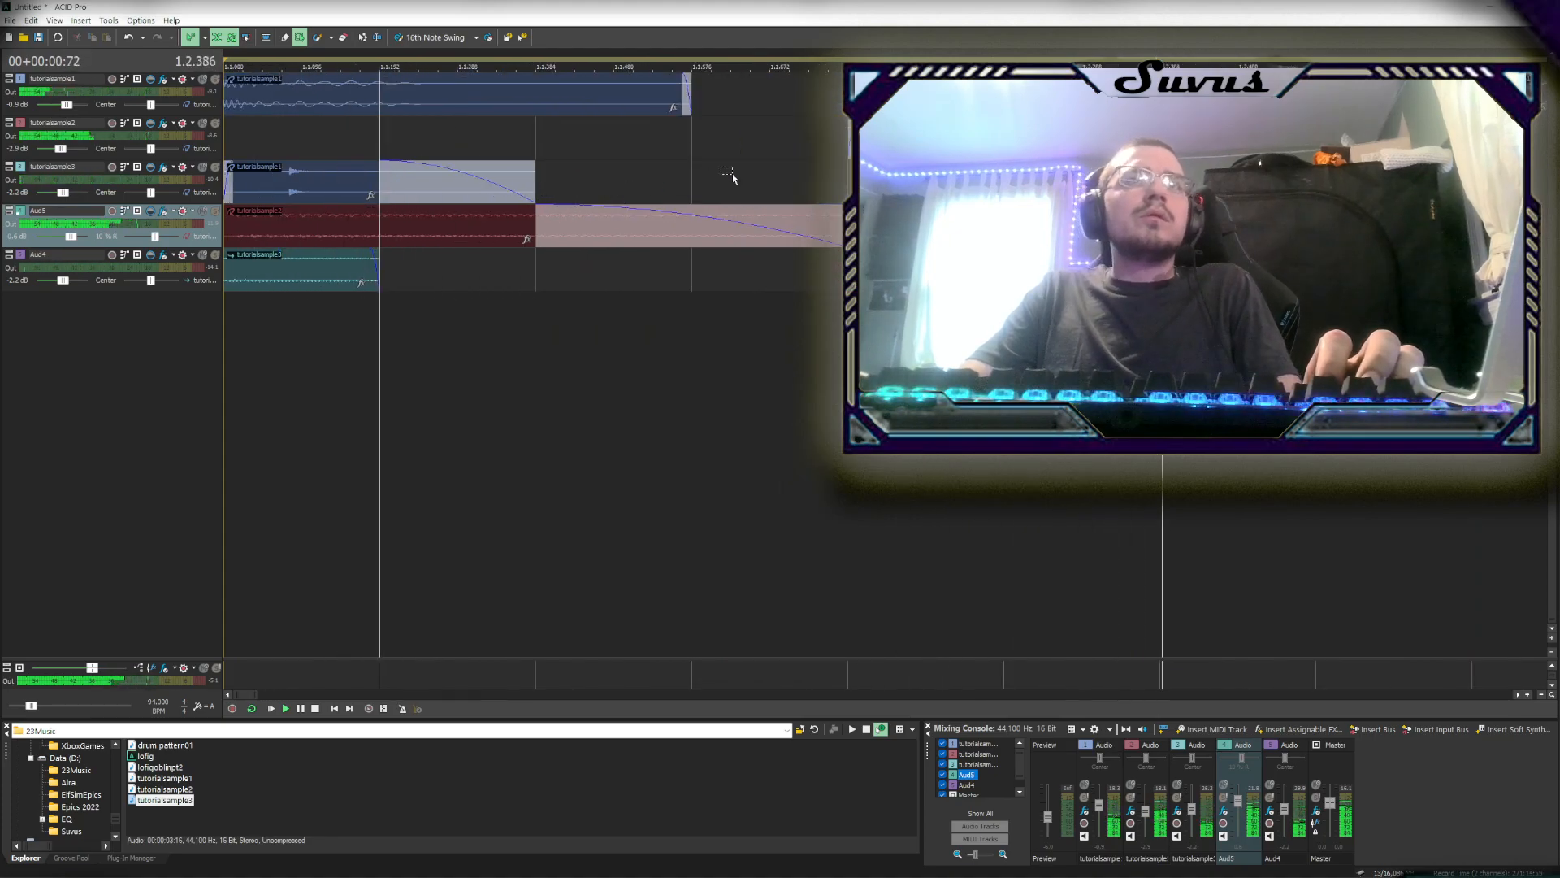
left_click(611, 152)
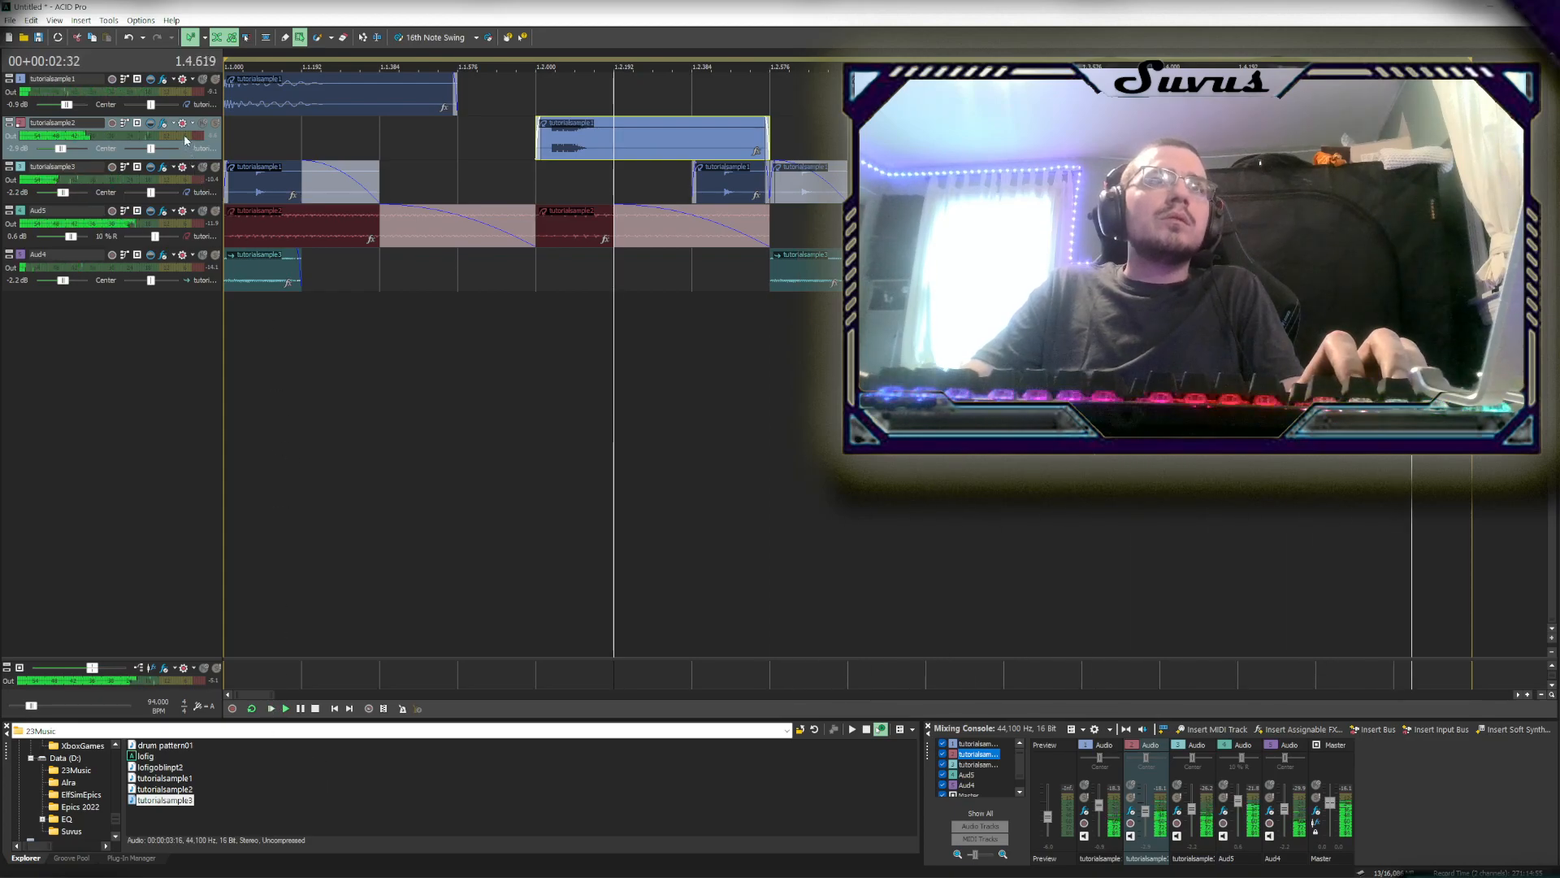
left_click(163, 124)
left_click(354, 167)
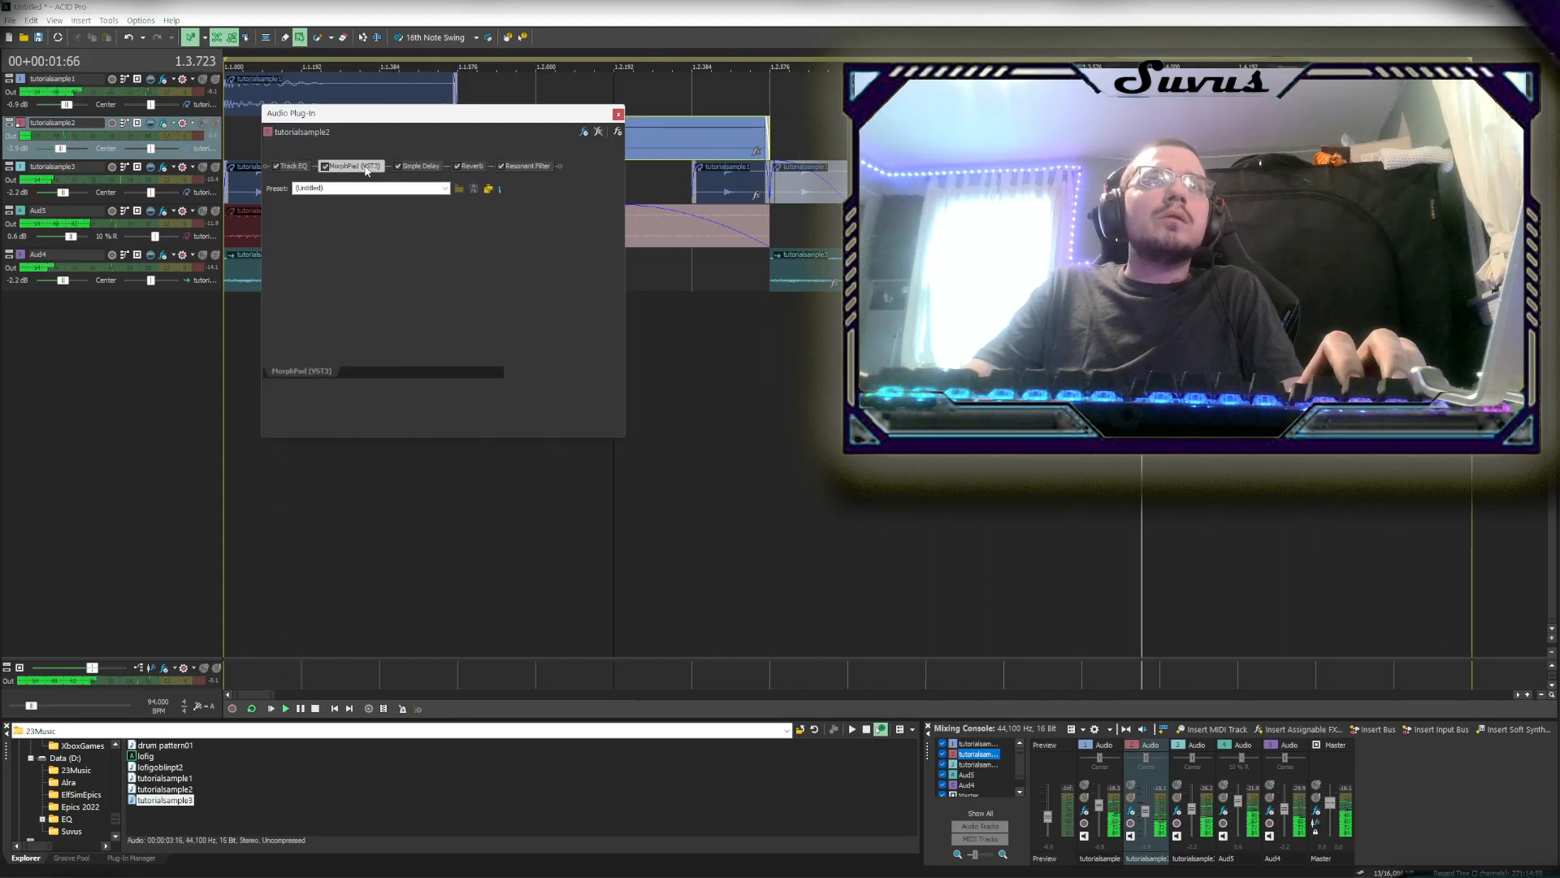
left_click(420, 166)
left_click_drag(335, 308, 339, 315)
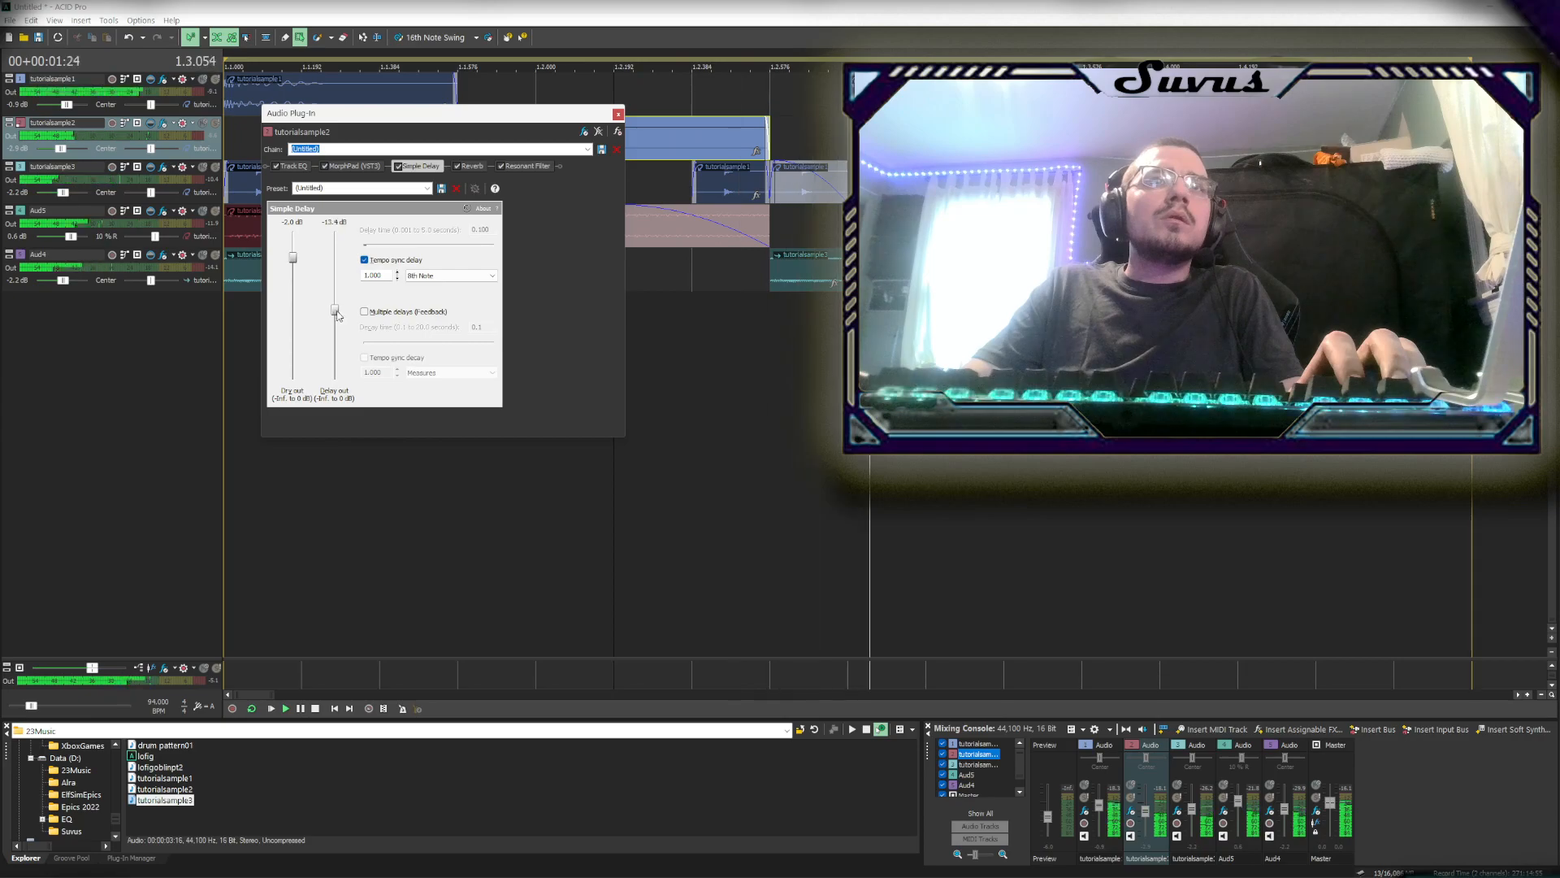
left_click(438, 280)
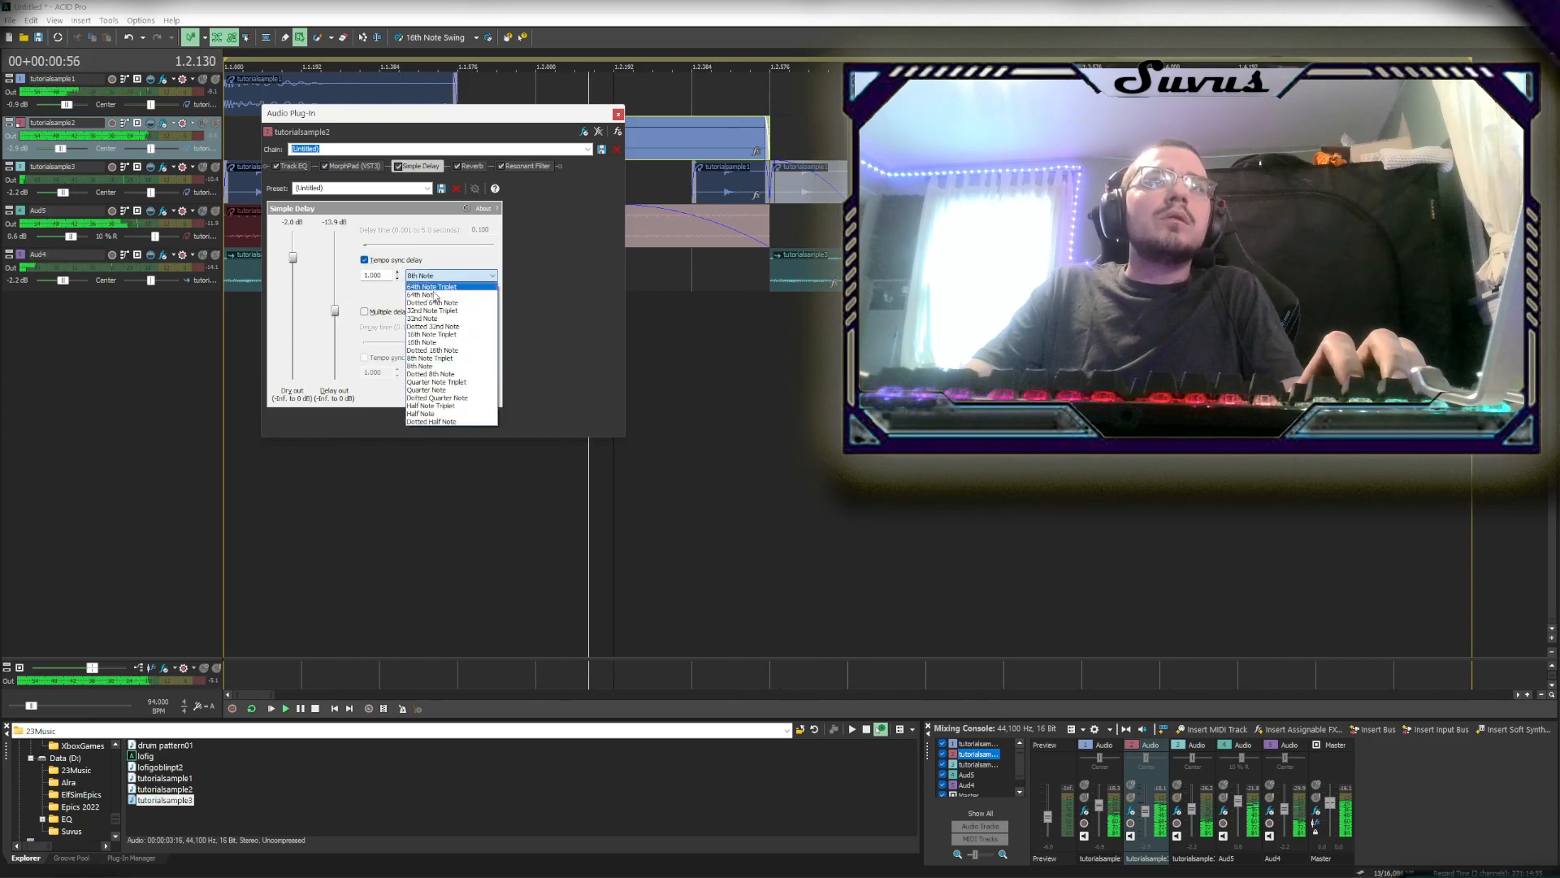
left_click(451, 395)
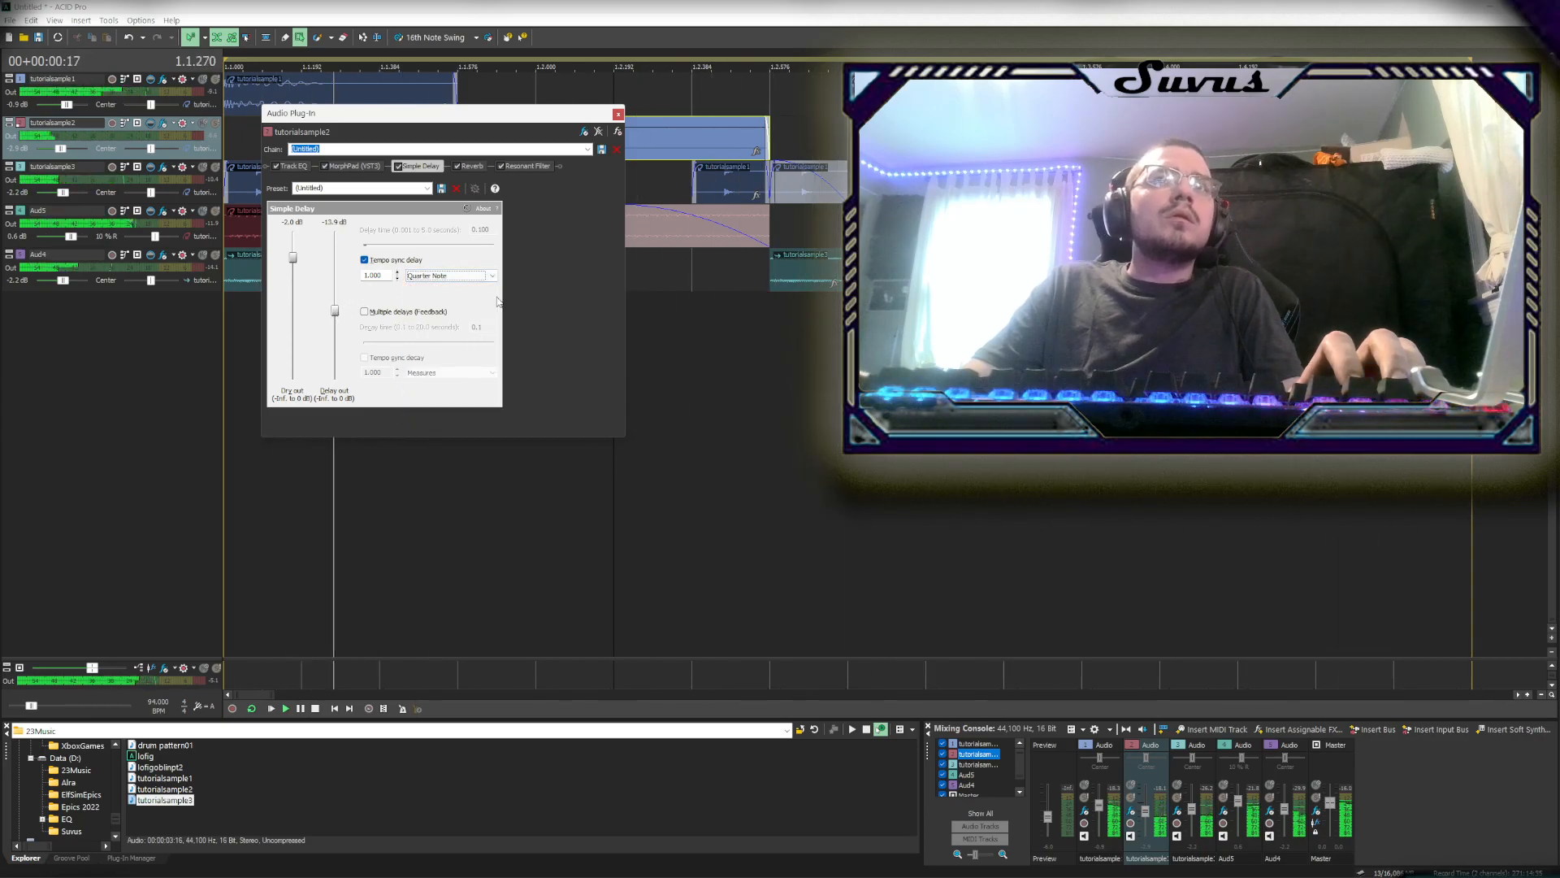
left_click(619, 114)
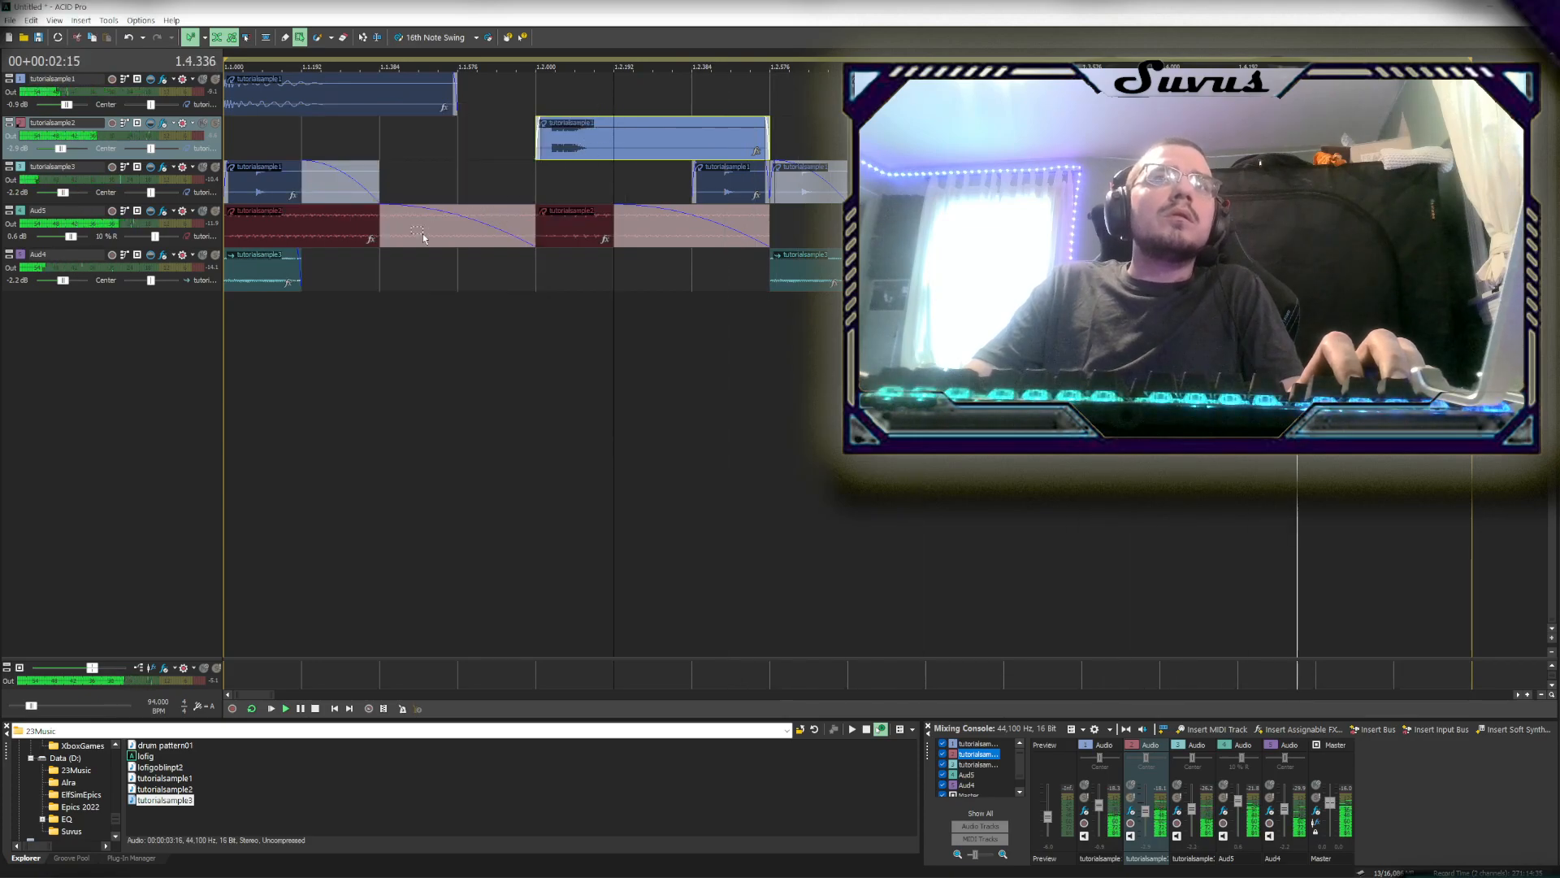
In tutorialsample1's Simple Delay, set the tempo-synced delay to Quarter Note
left_click(288, 200)
left_click(306, 125)
left_click(298, 100)
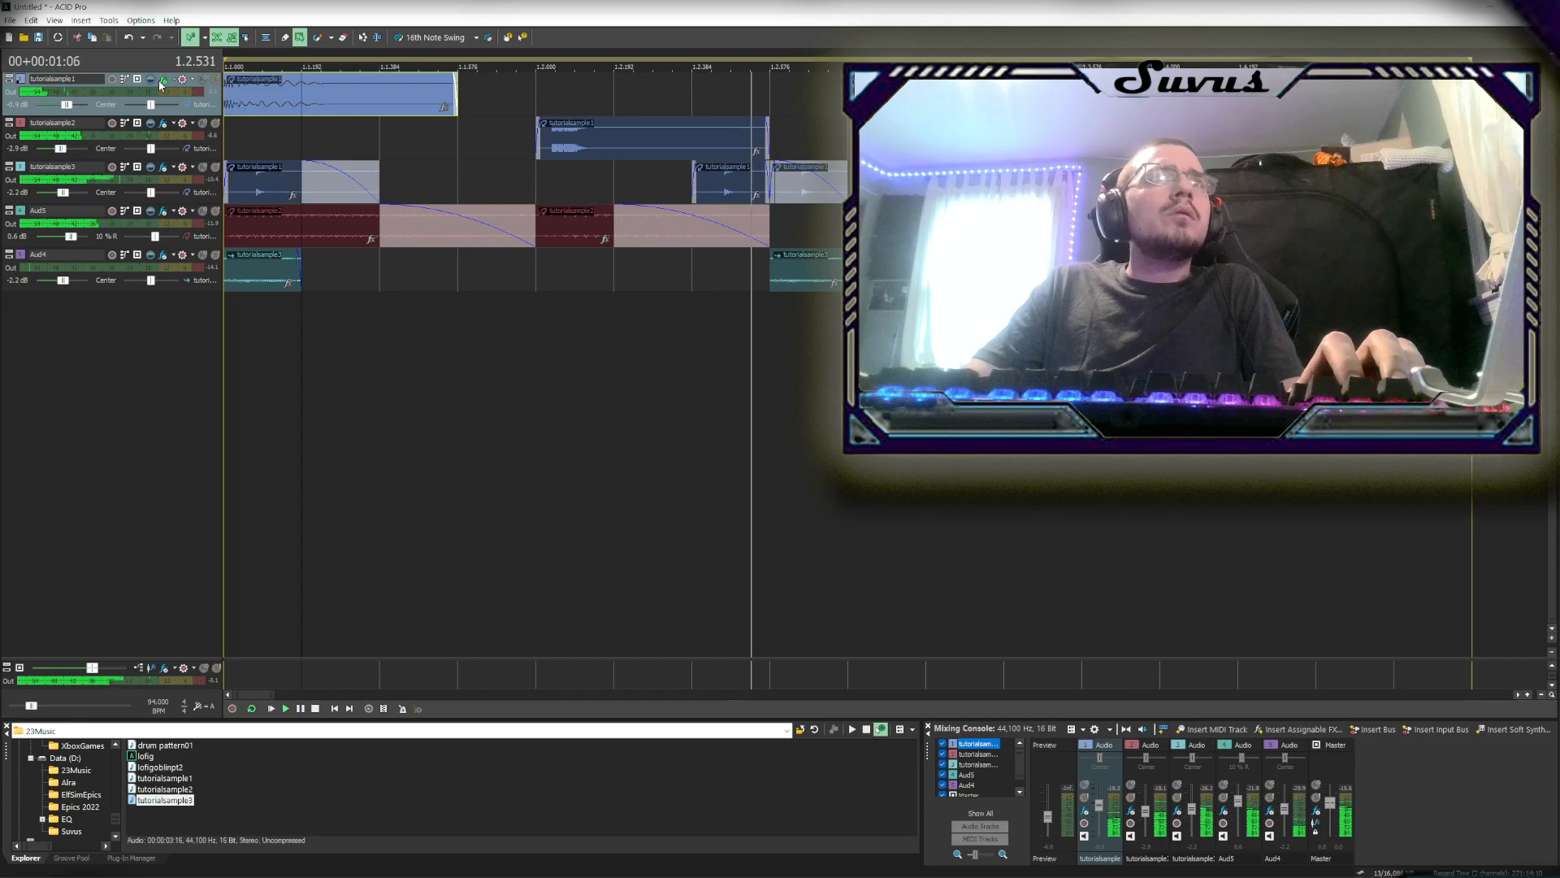
left_click(163, 80)
left_click(451, 275)
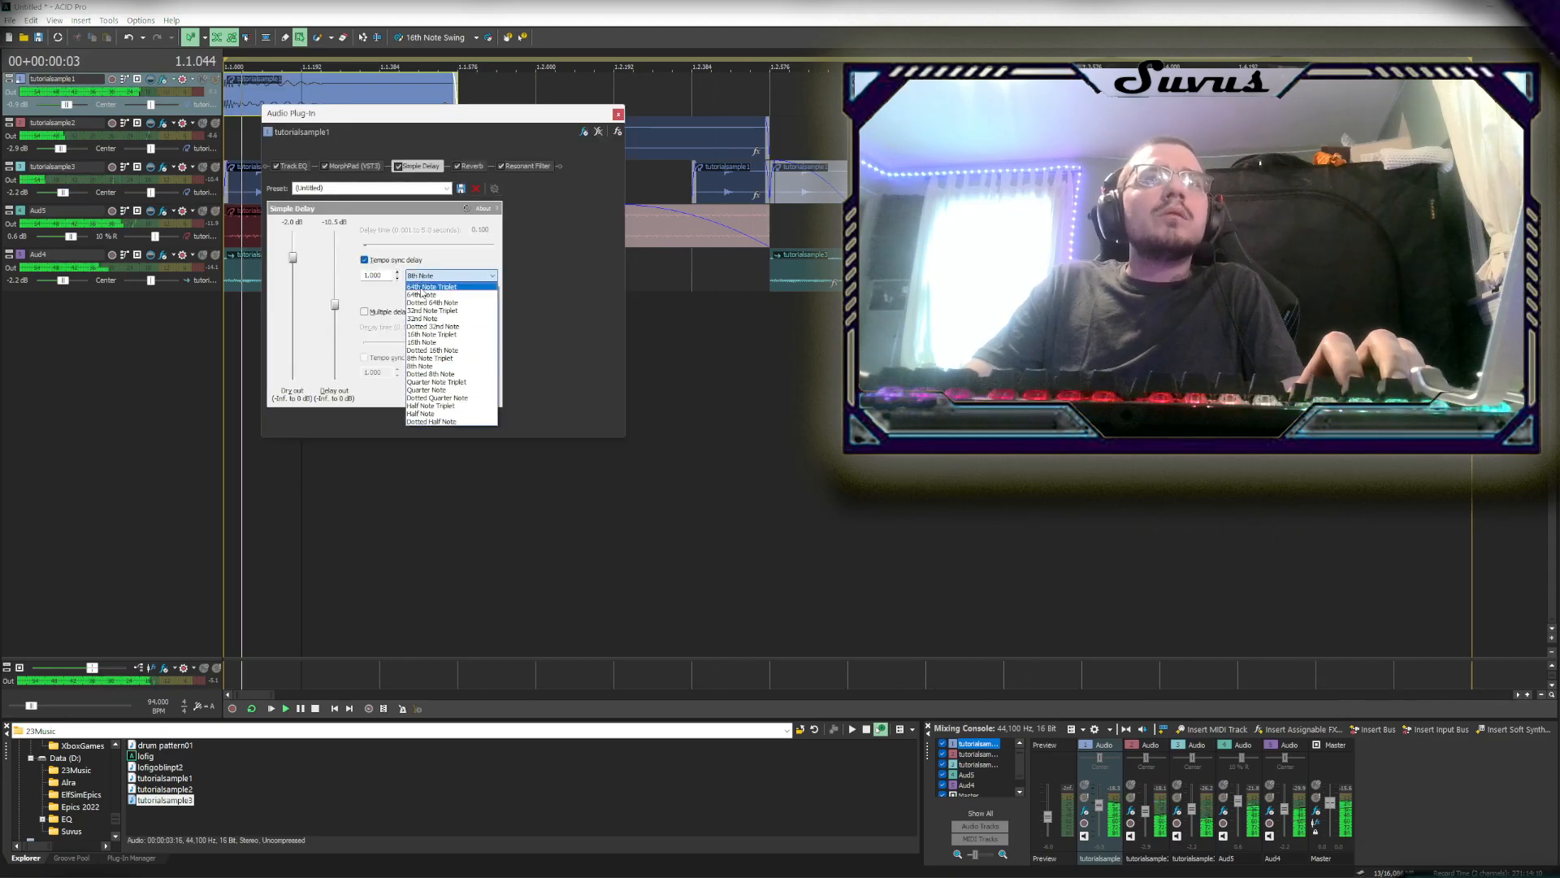
left_click(446, 392)
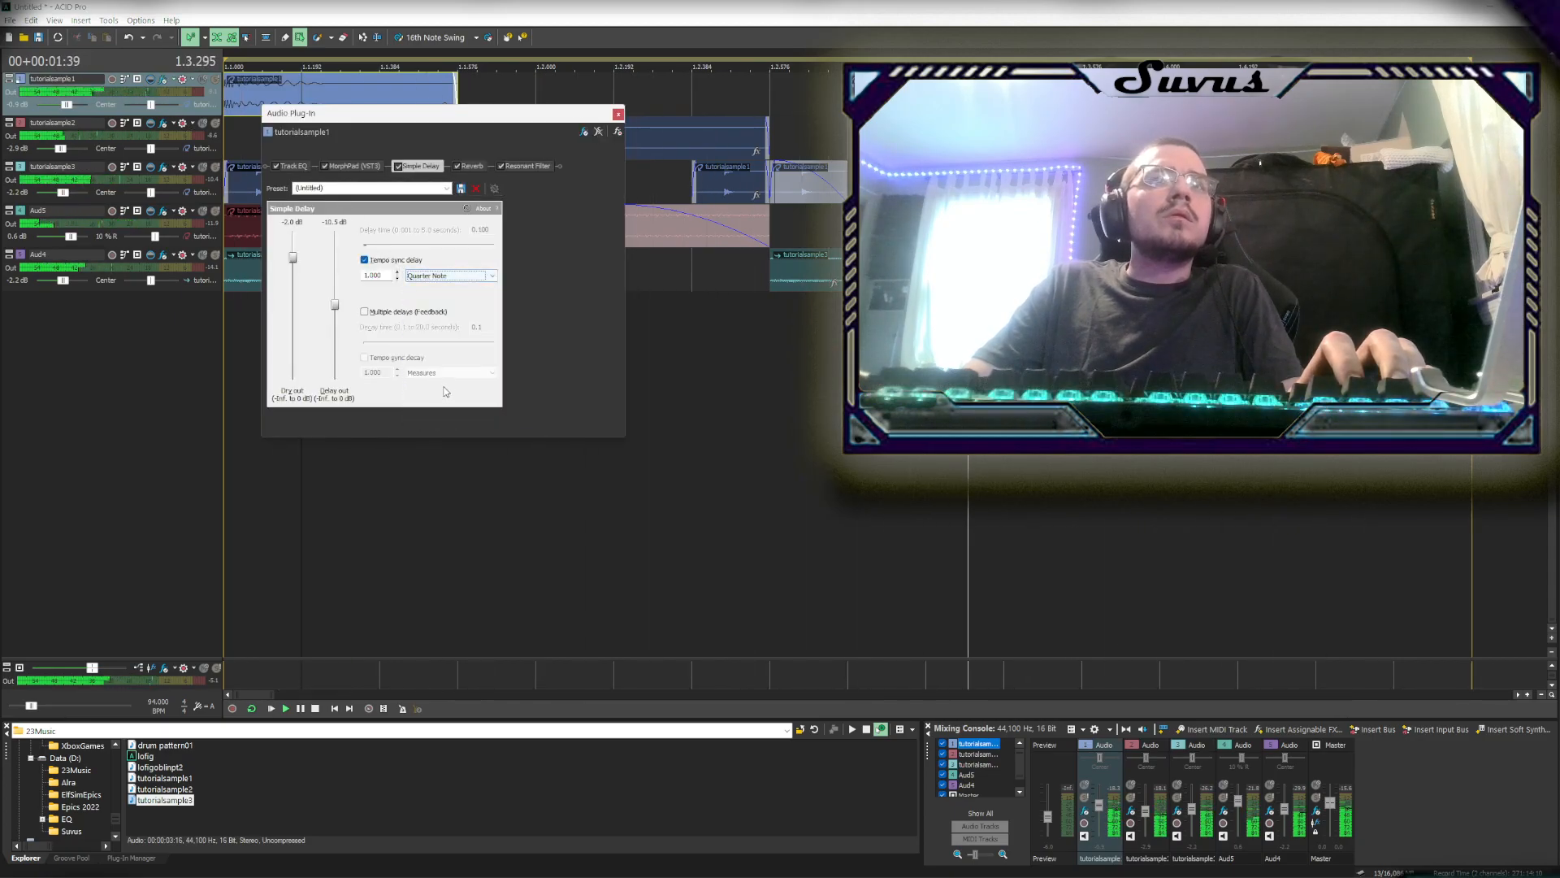
left_click(619, 113)
key("space")
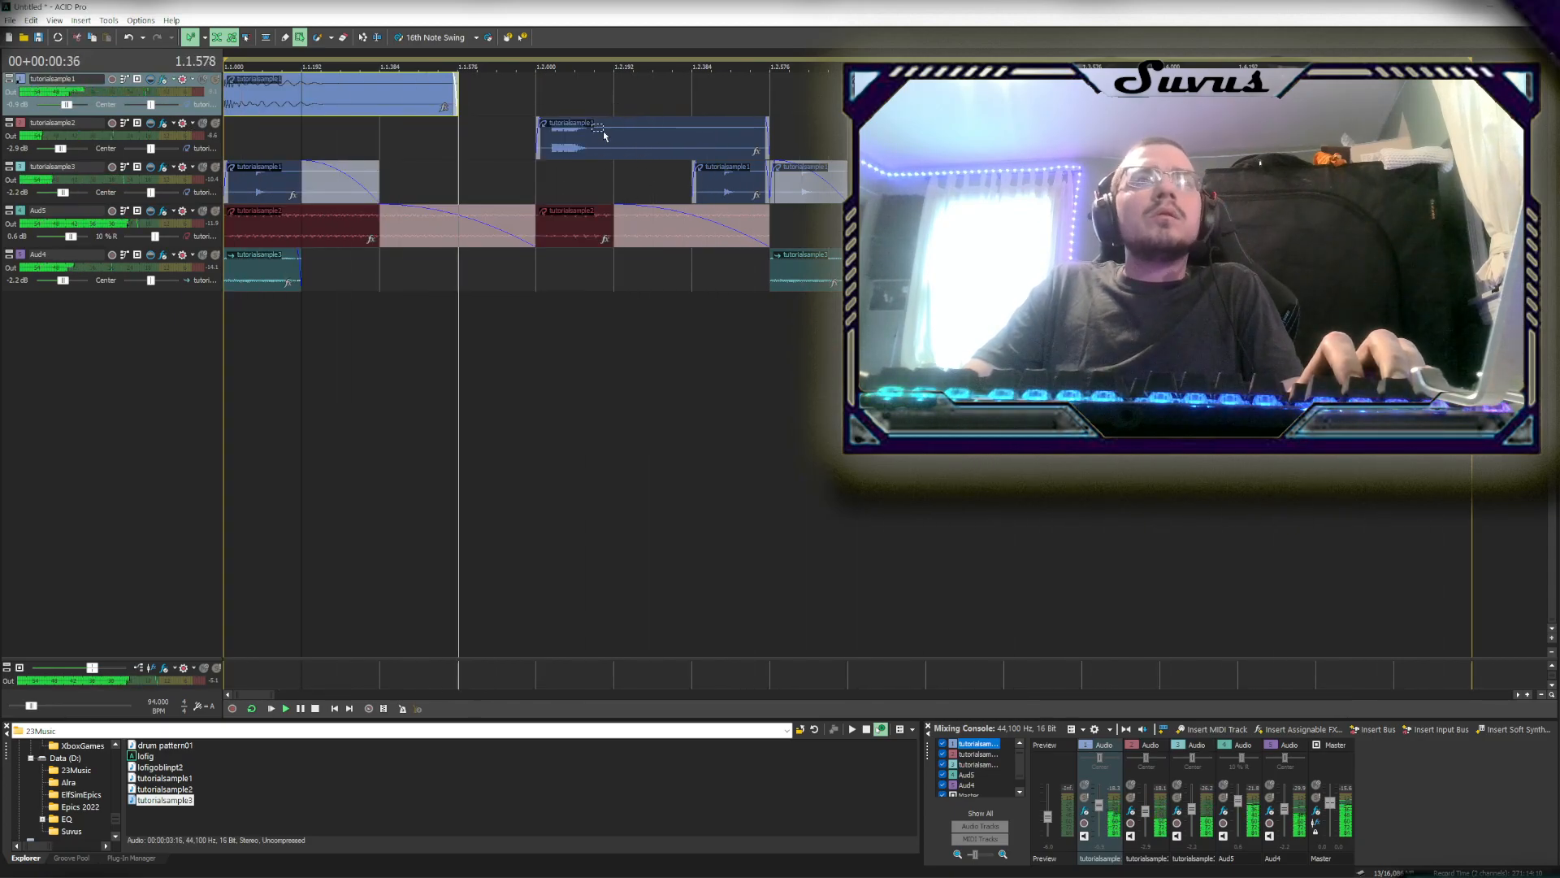
In tutorialsample1's Simple Delay, set the dry output to 0.0 dB, raise the delay output, and set the synced delay to 8th Note
left_click(164, 79)
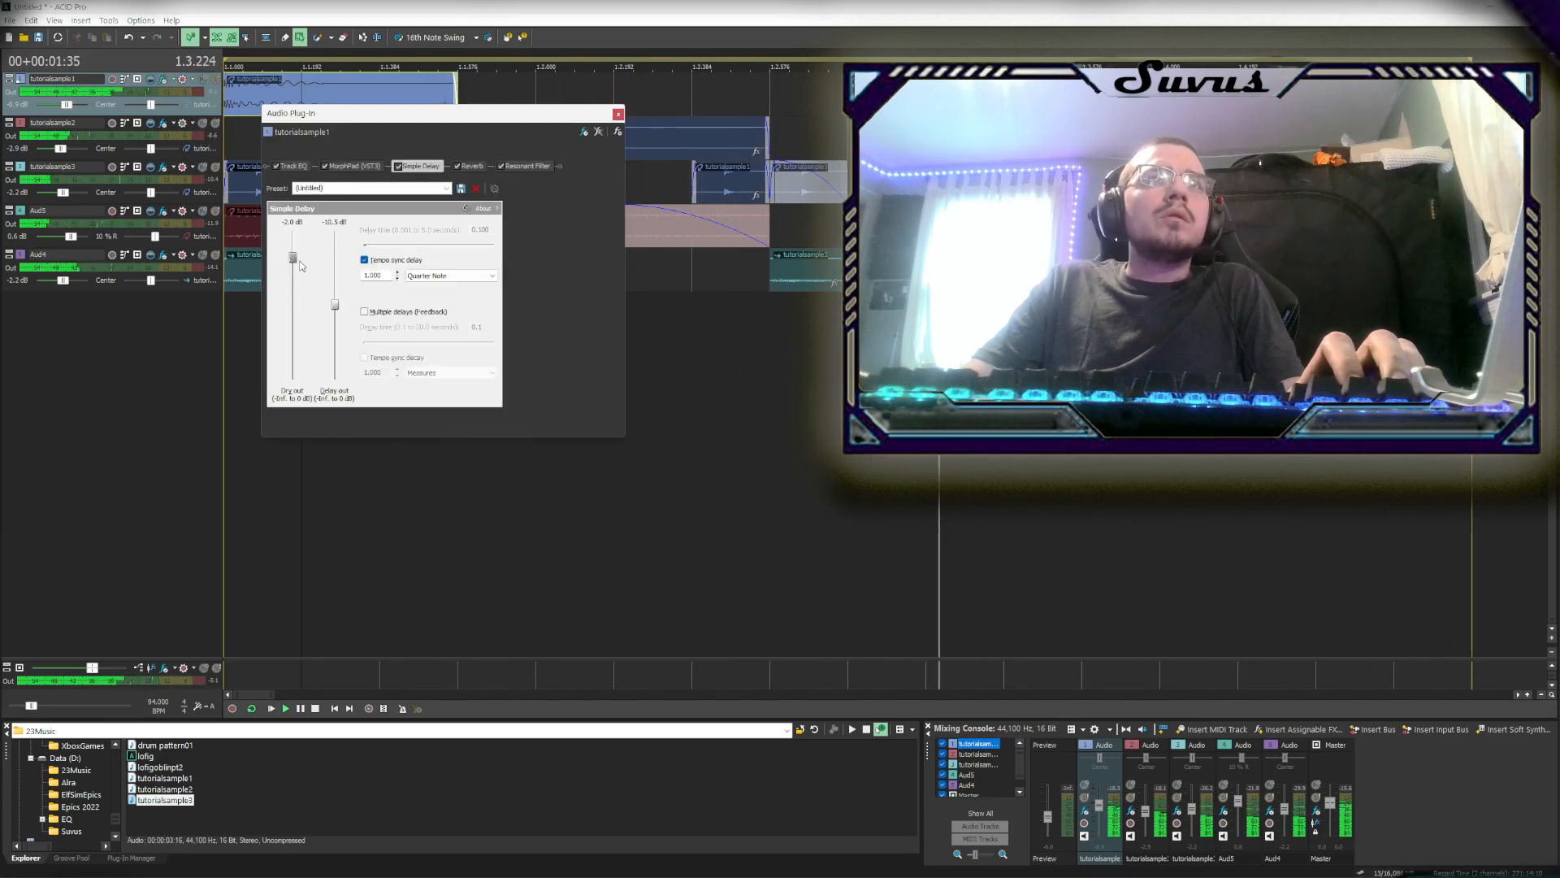
left_click_drag(336, 306, 336, 278)
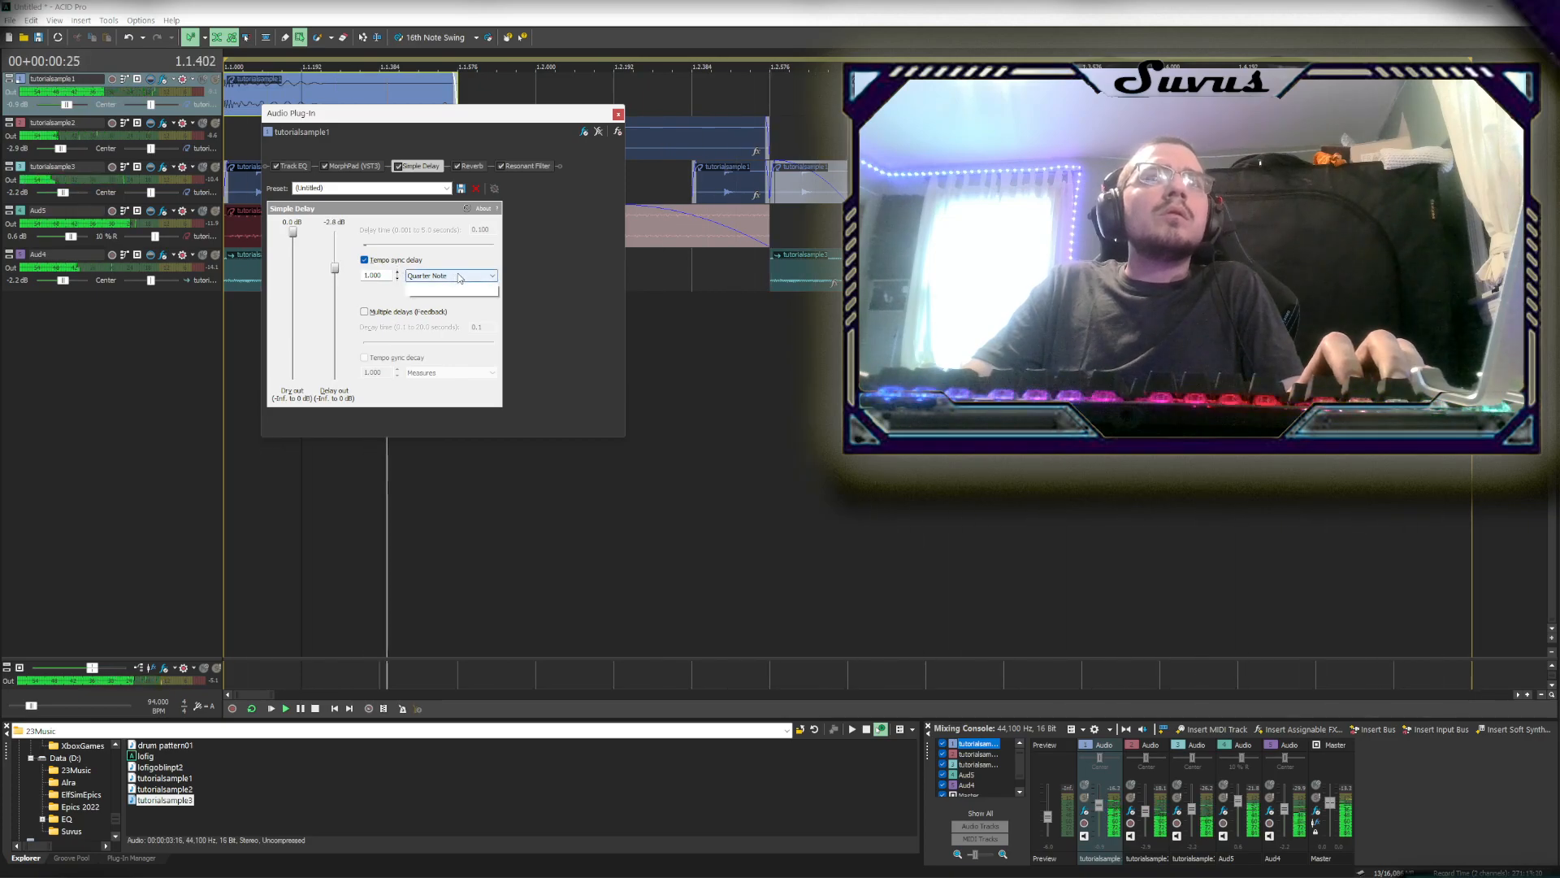
left_click(460, 277)
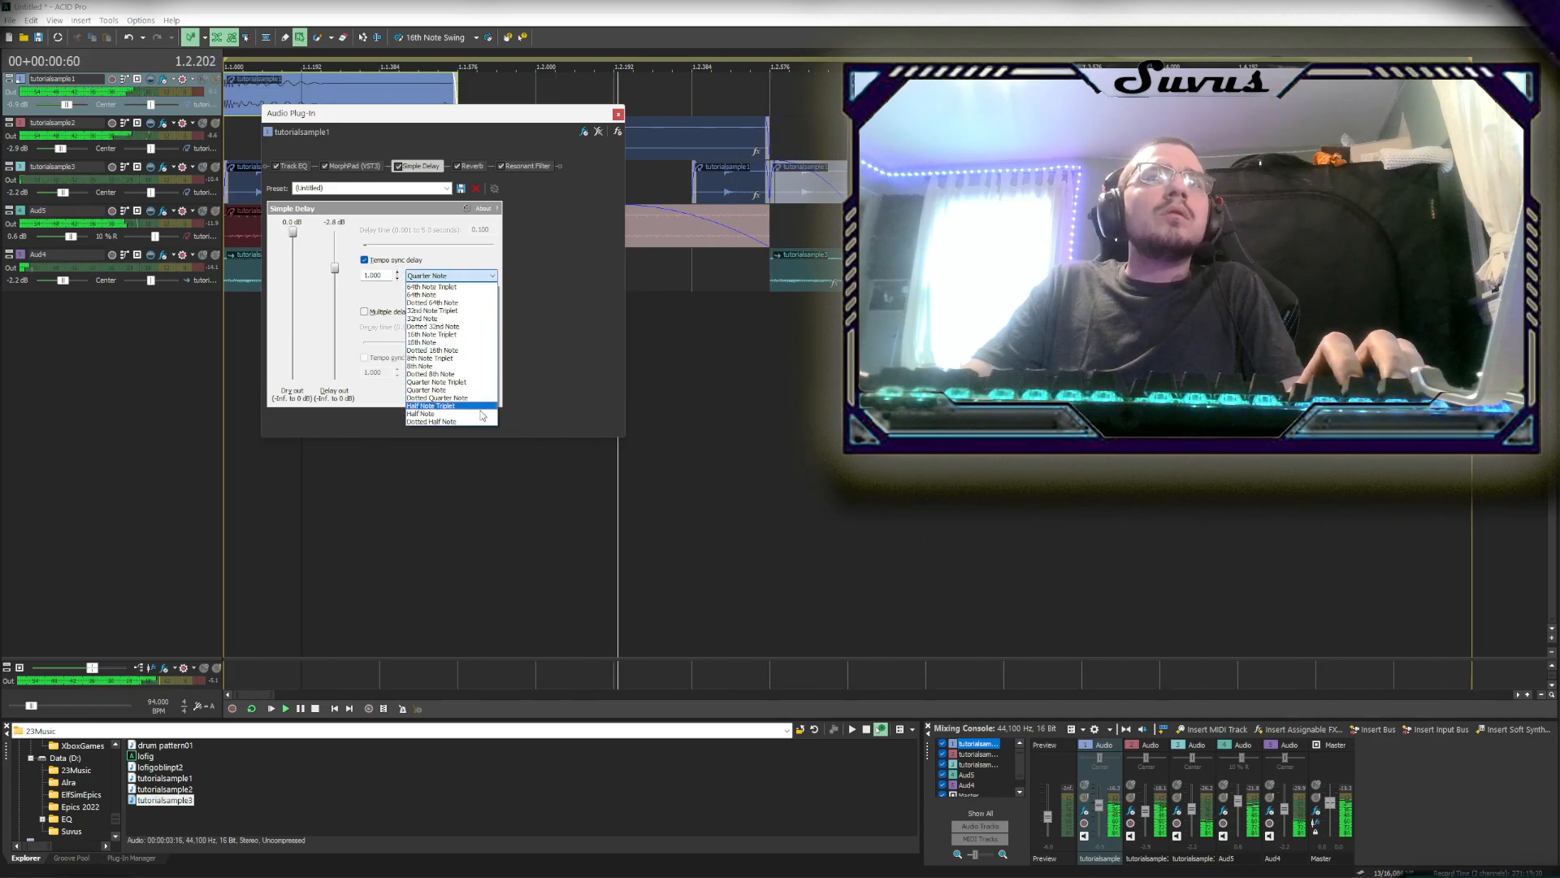
left_click(466, 367)
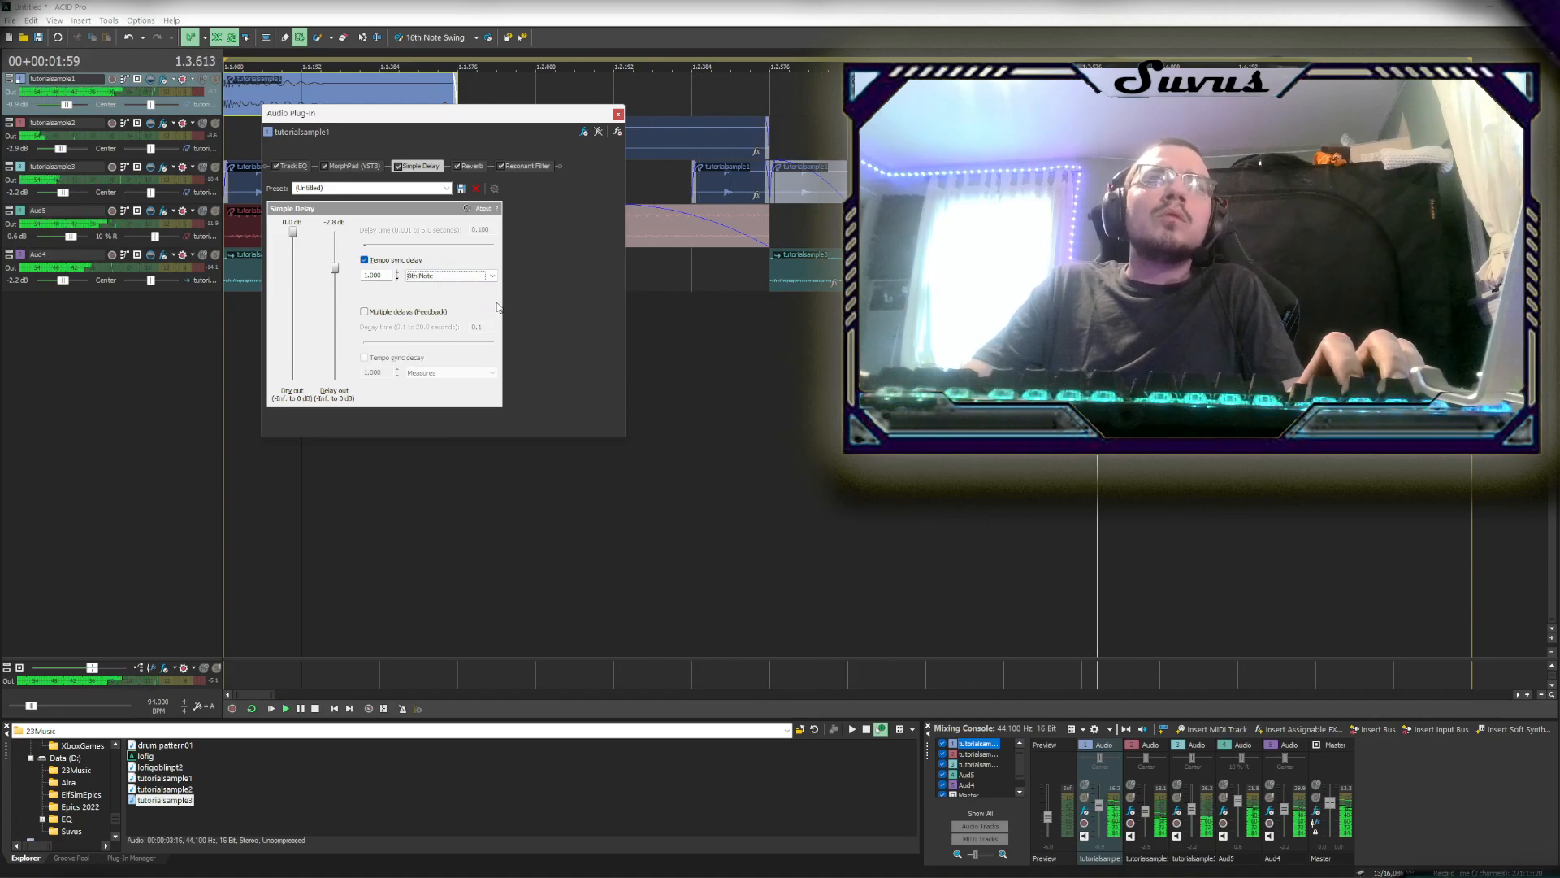
left_click(618, 115)
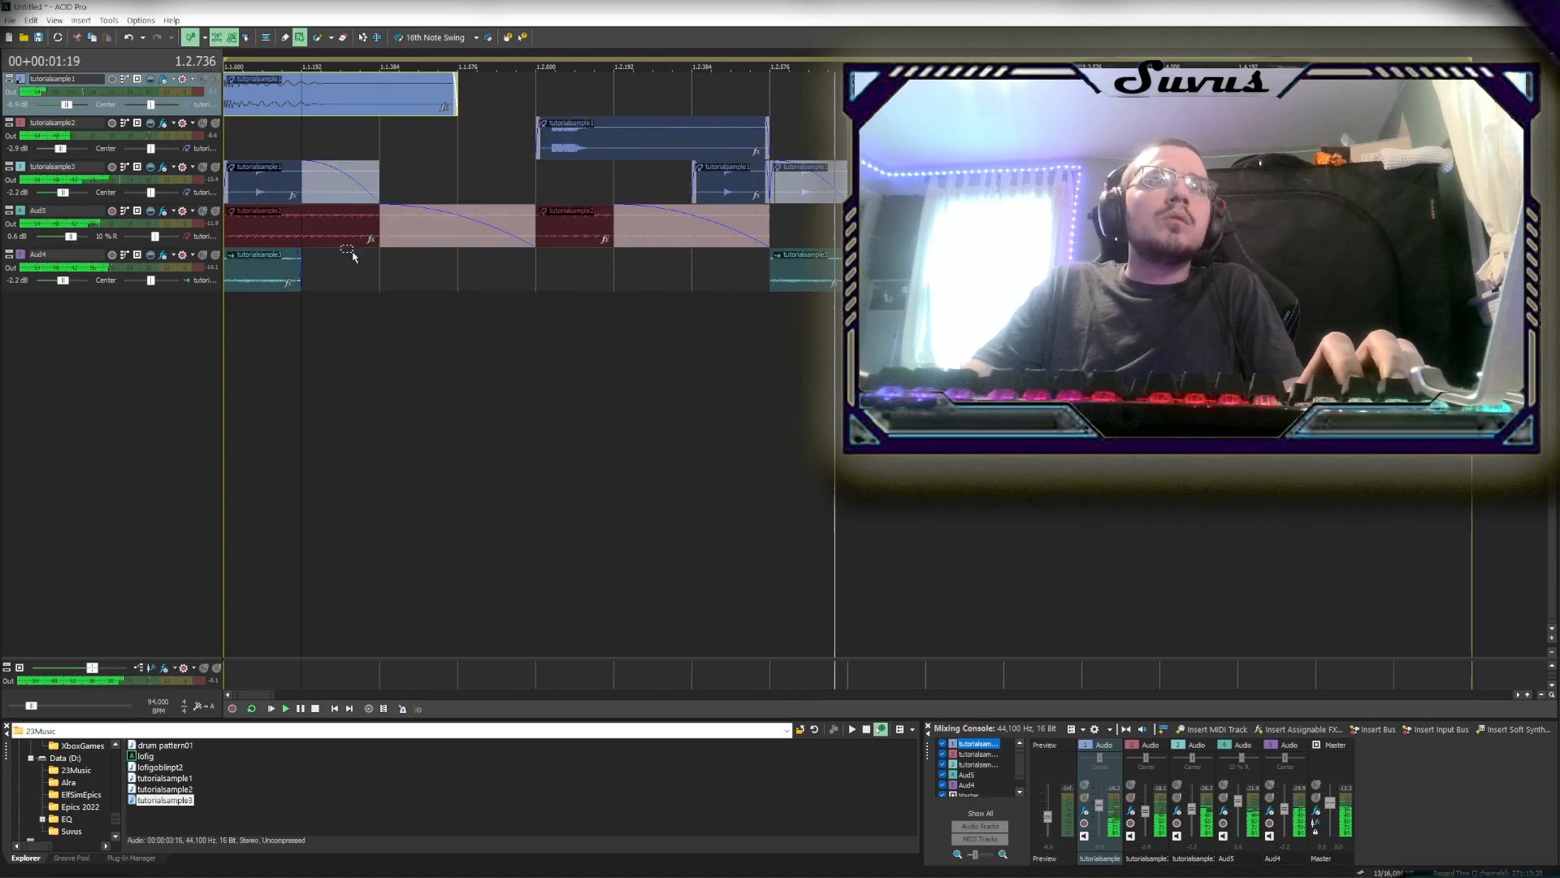
Copy the first tutorialsample1 event along its own track so the copy starts at 1.2.384
left_click(380, 110)
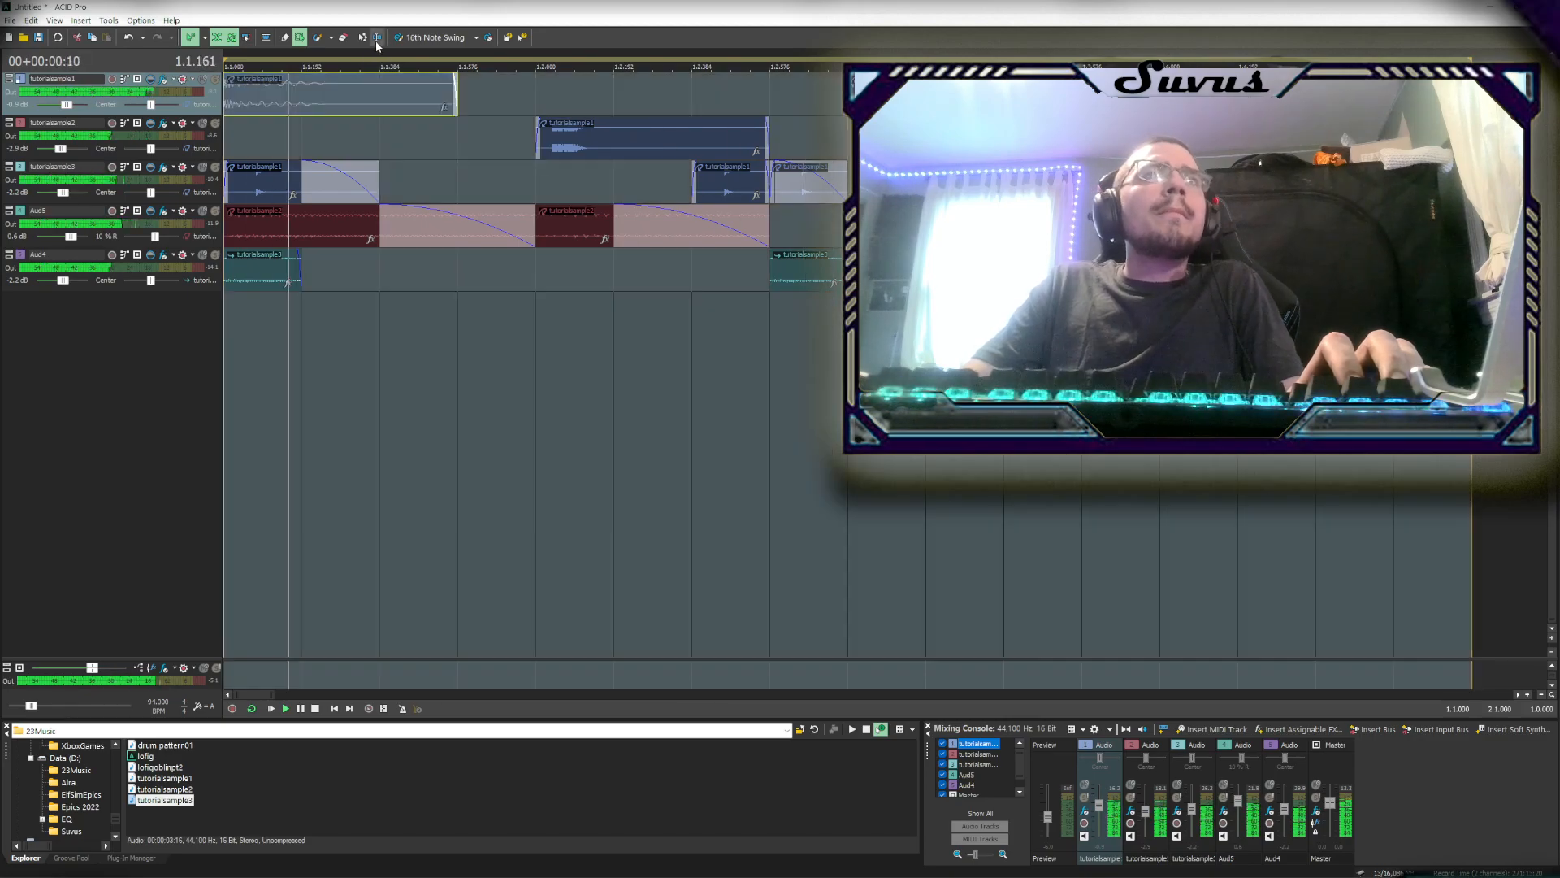
left_click(376, 38)
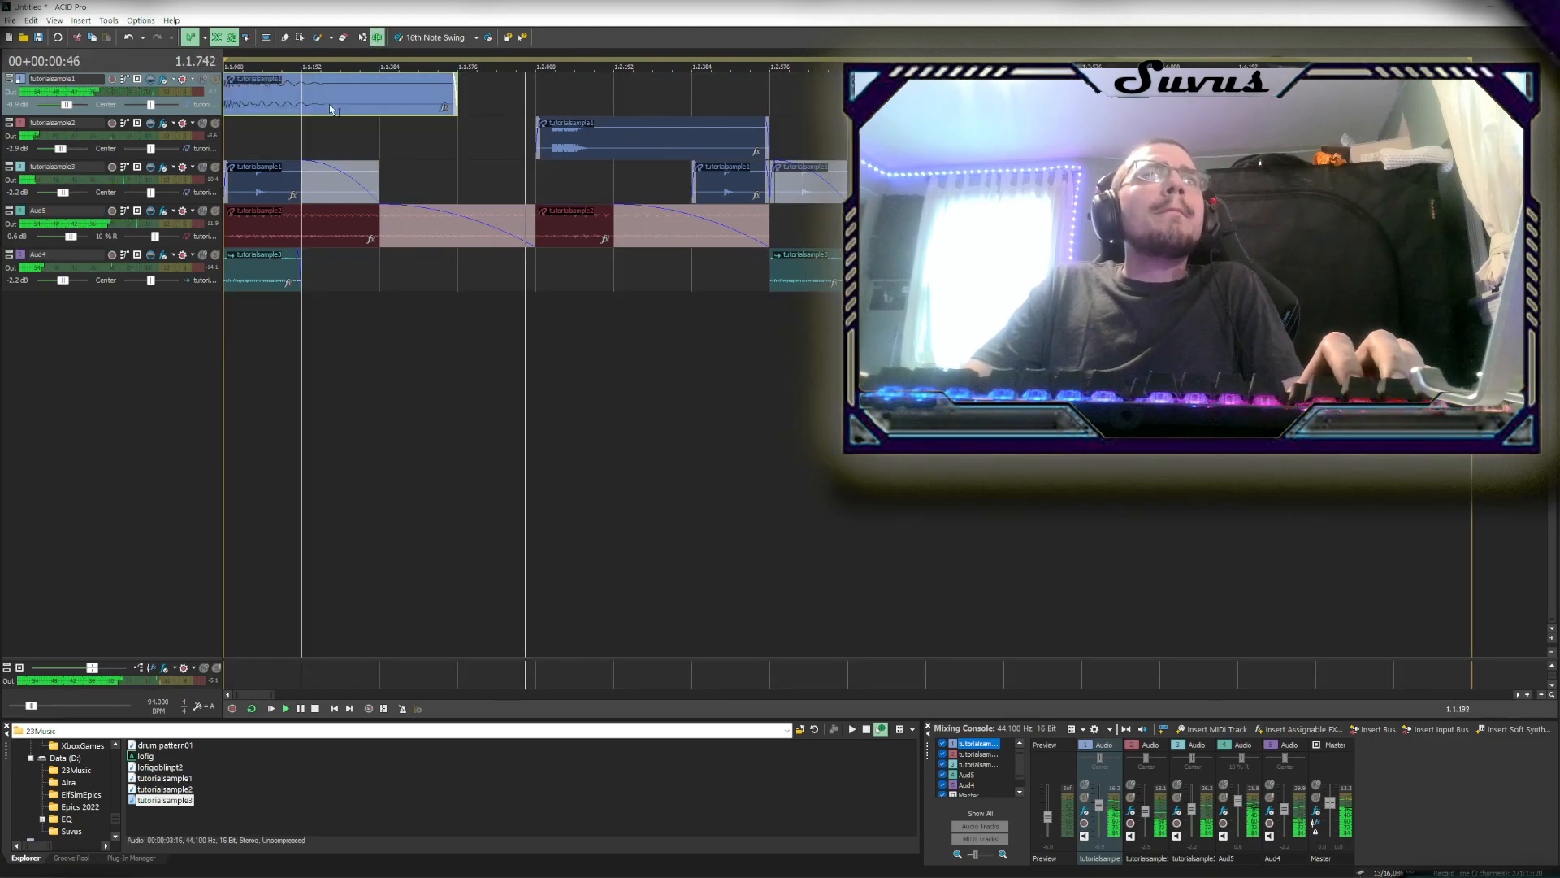
left_click(653, 108)
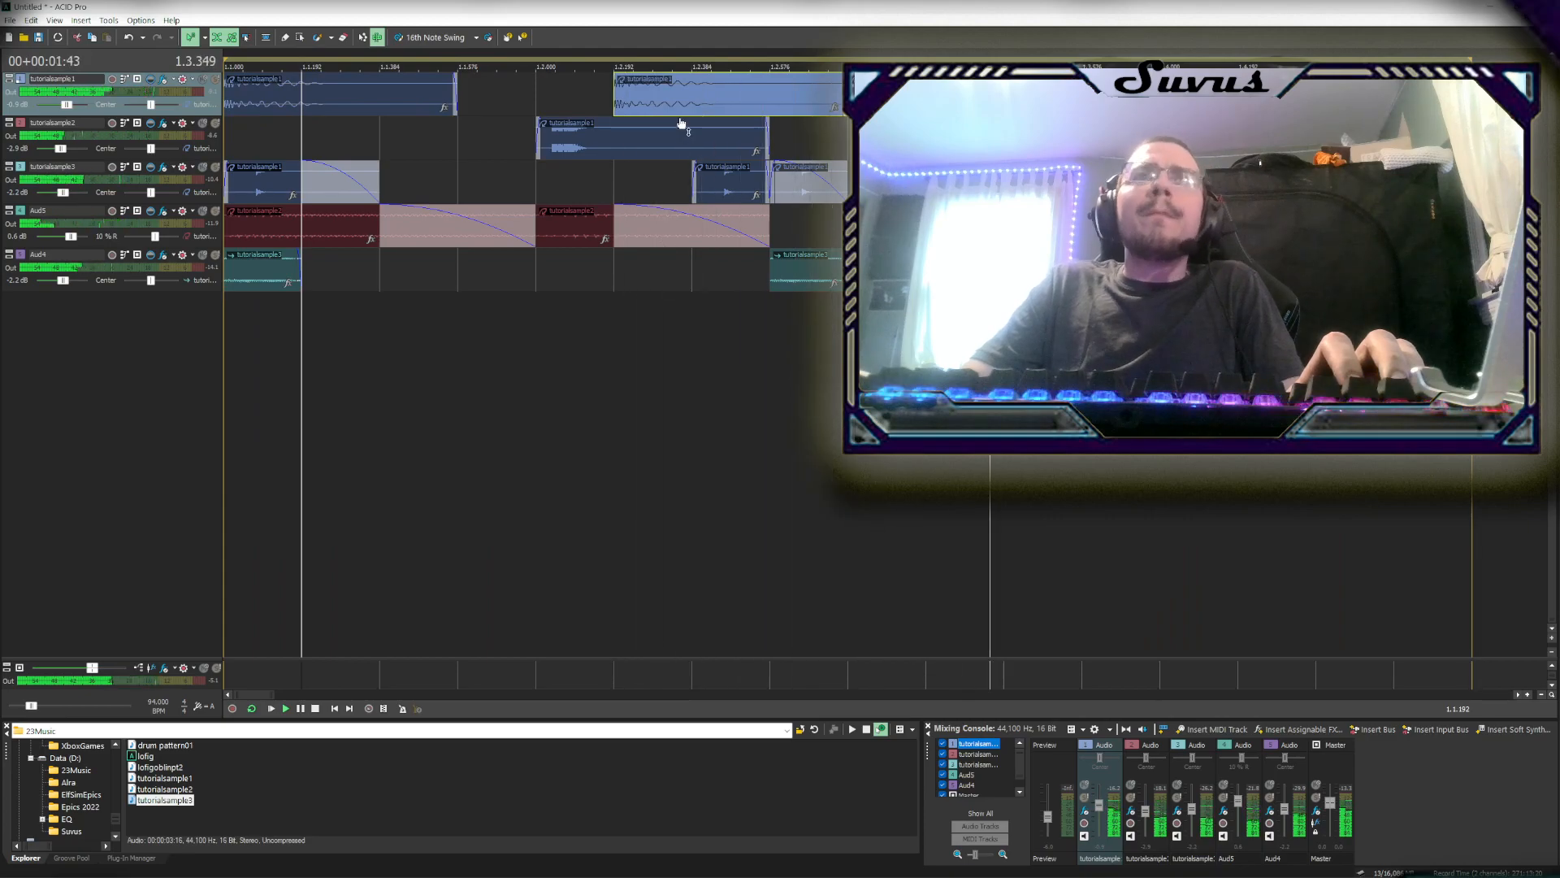
left_click_drag(697, 109, 748, 112)
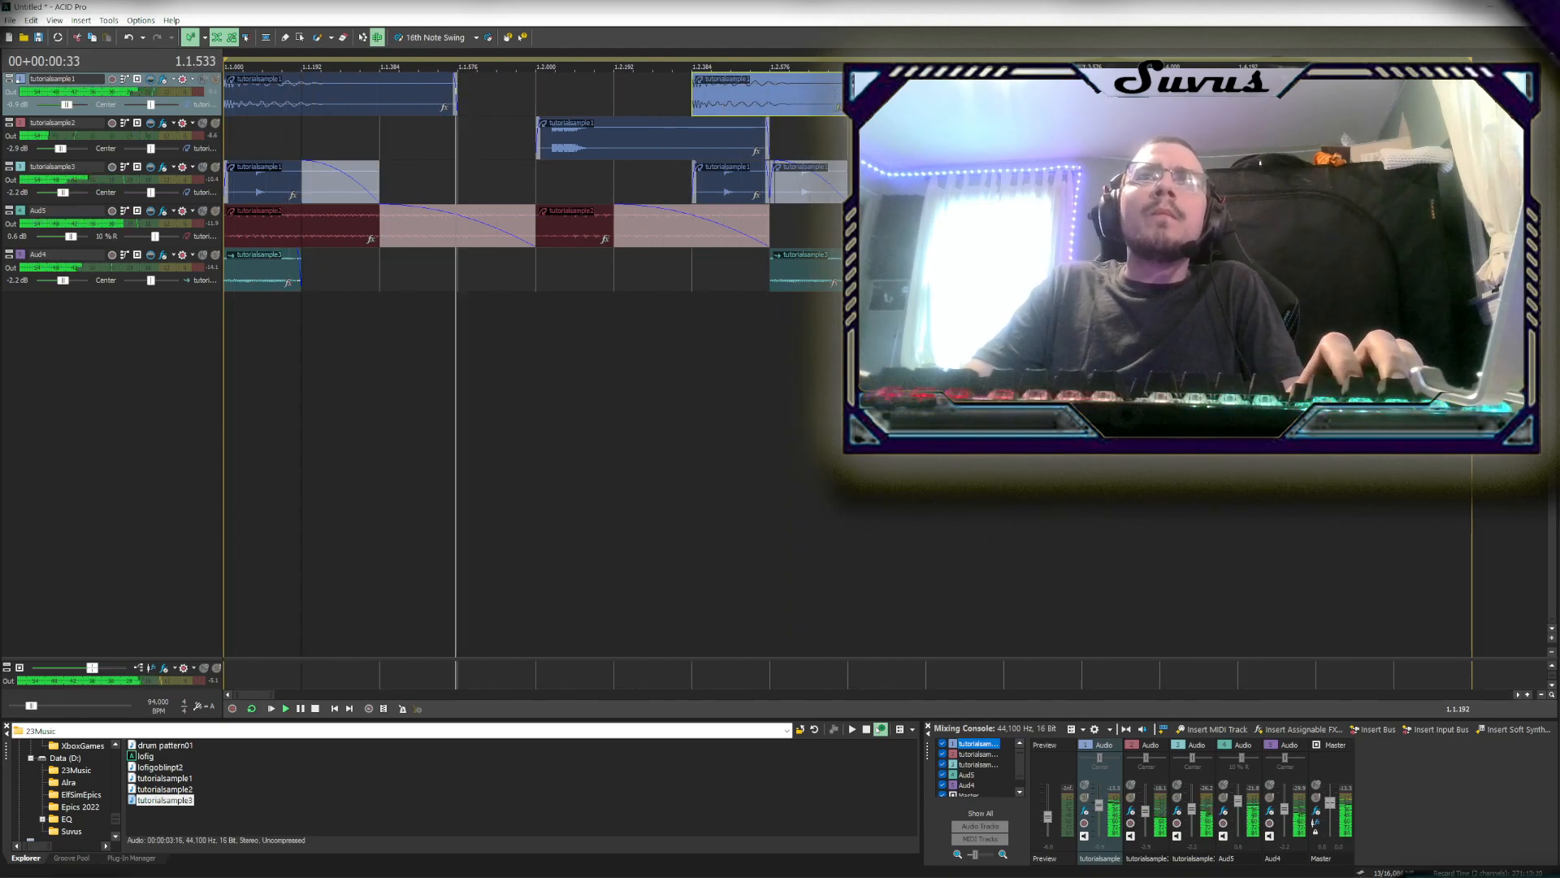
key("ctrl+z")
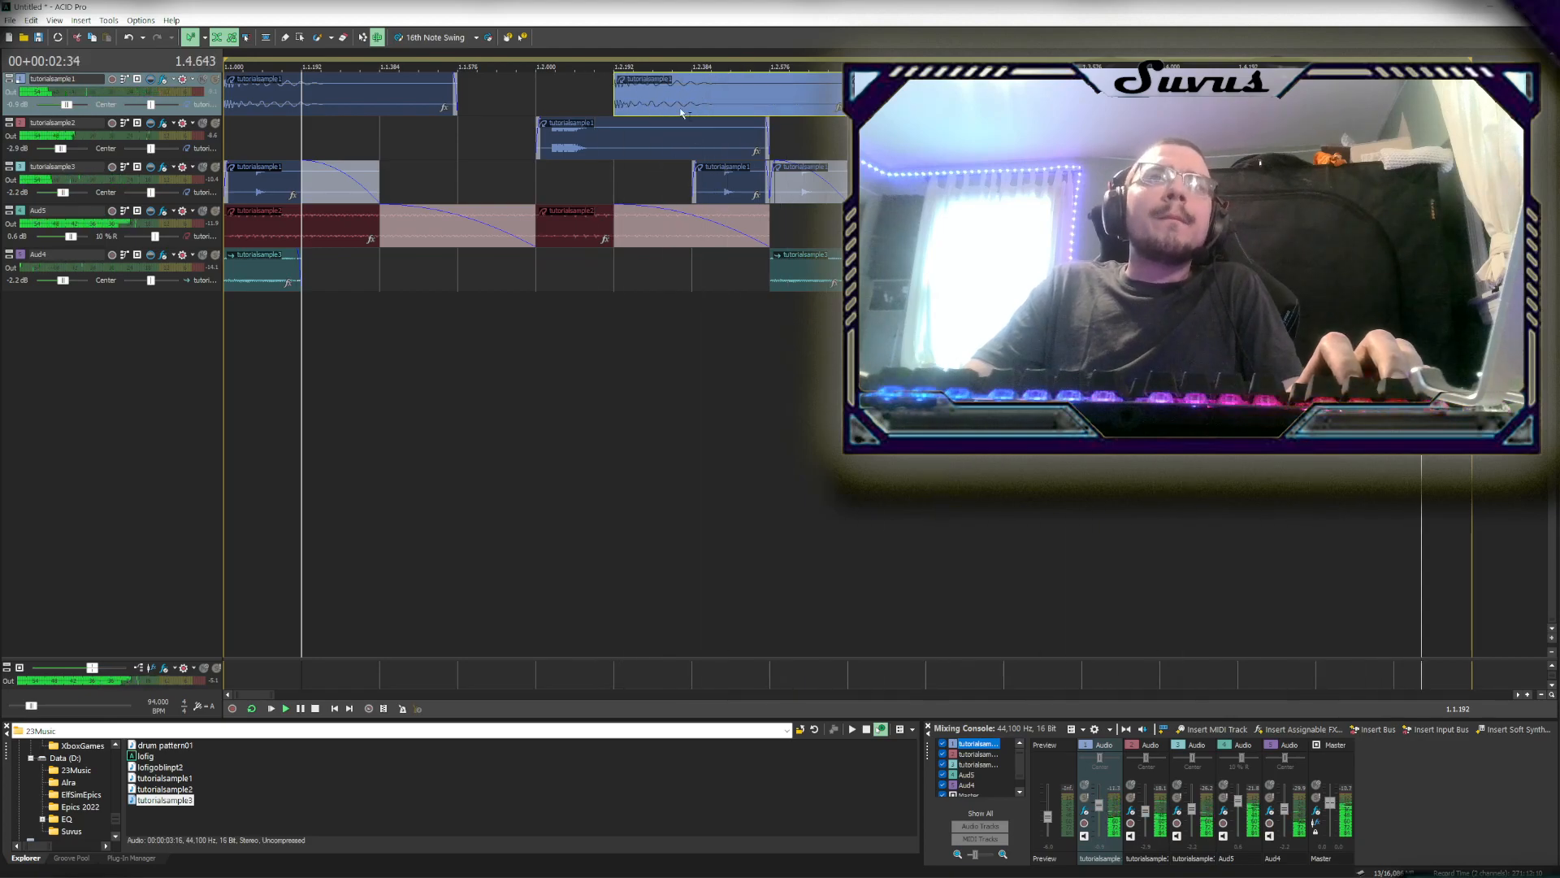
left_click_drag(698, 106, 778, 81)
Trim the first tutorialsample1 event to end at 1.1.384 and fade it out from 1.1.192
left_click_drag(454, 95, 305, 91)
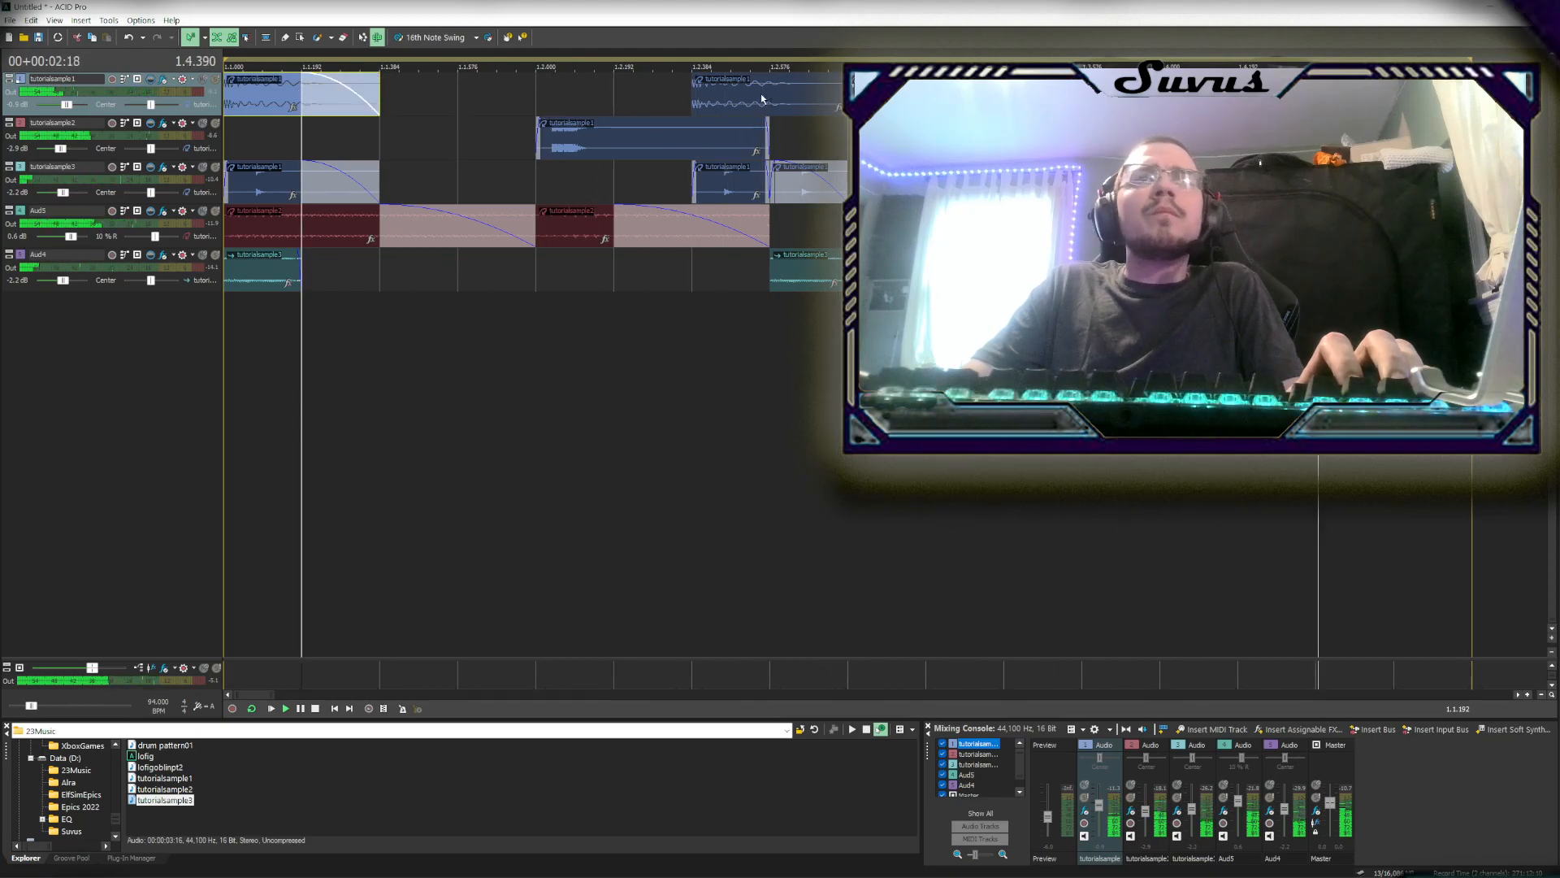
left_click(731, 103)
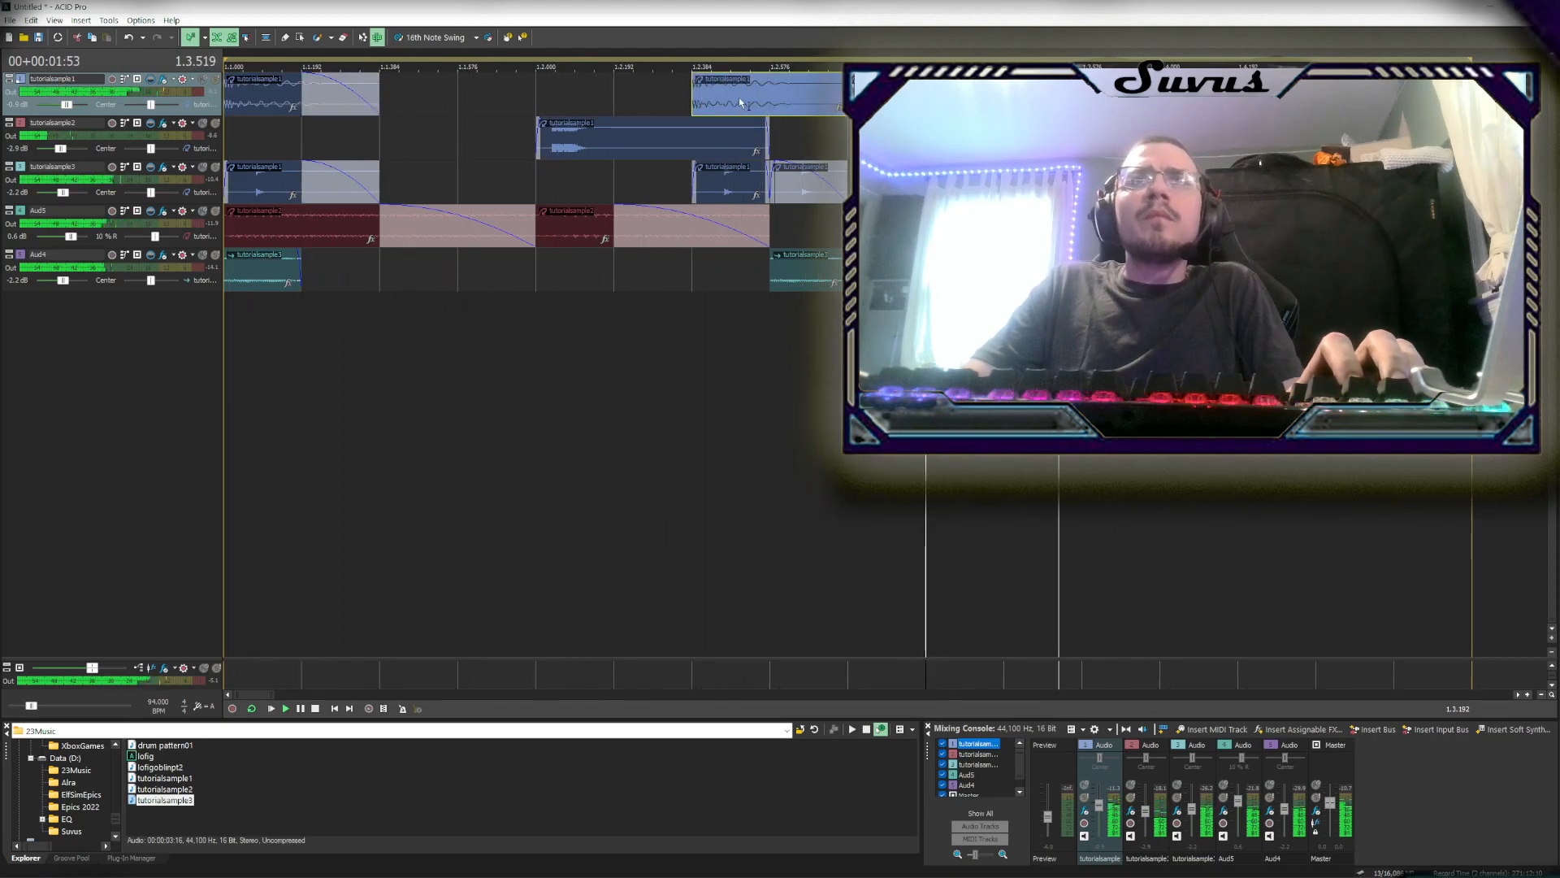
left_click(943, 95)
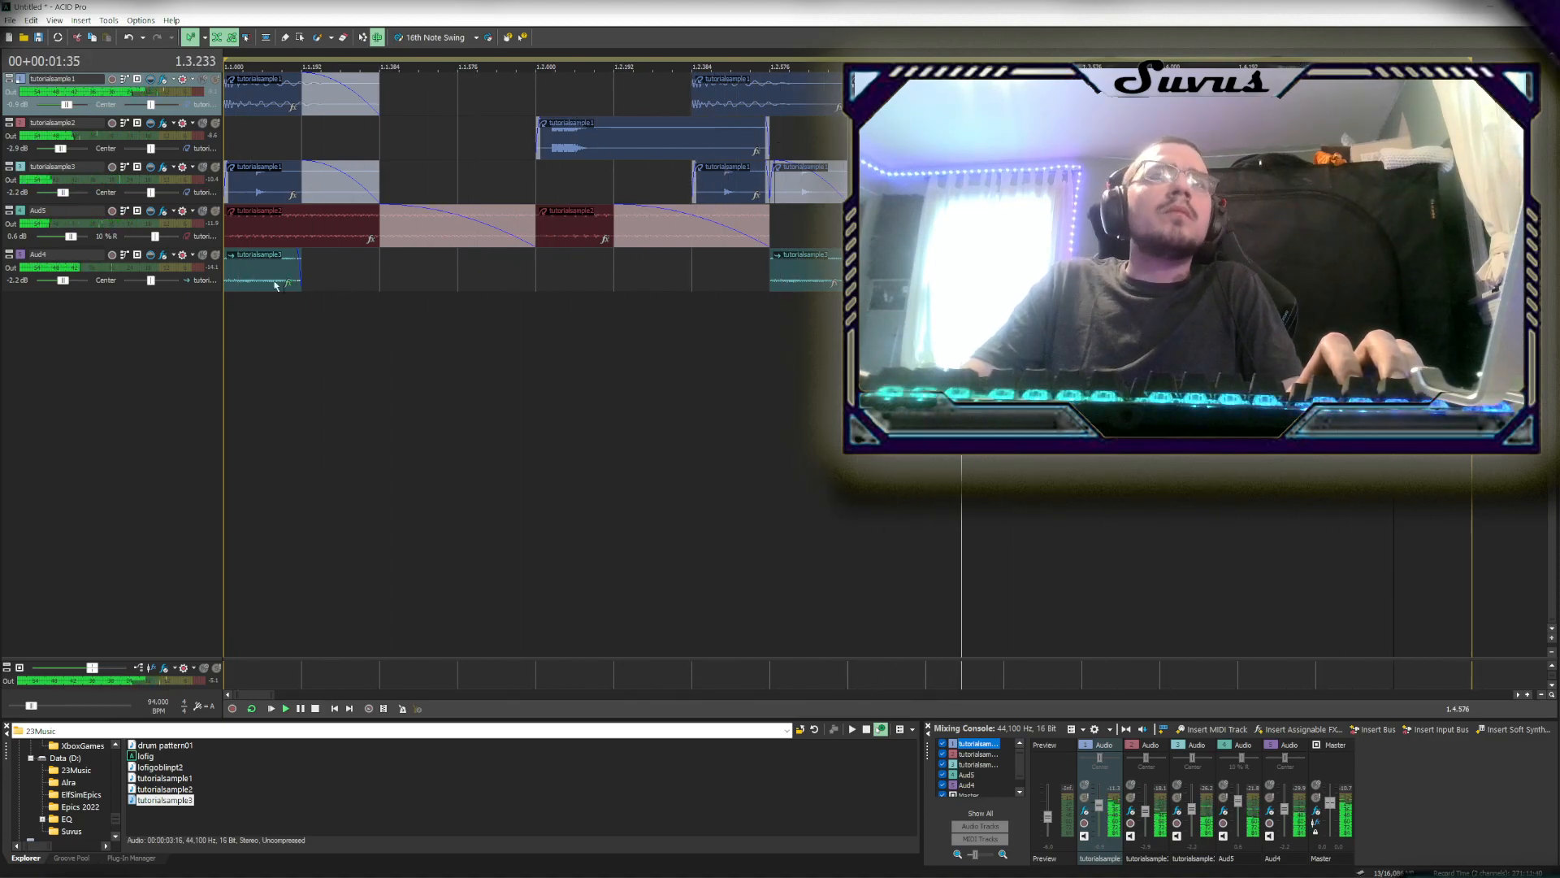
Duplicate the Aud4 event so that copies start at 1.1.384 and 1.2.000
left_click(247, 276)
left_click(389, 285)
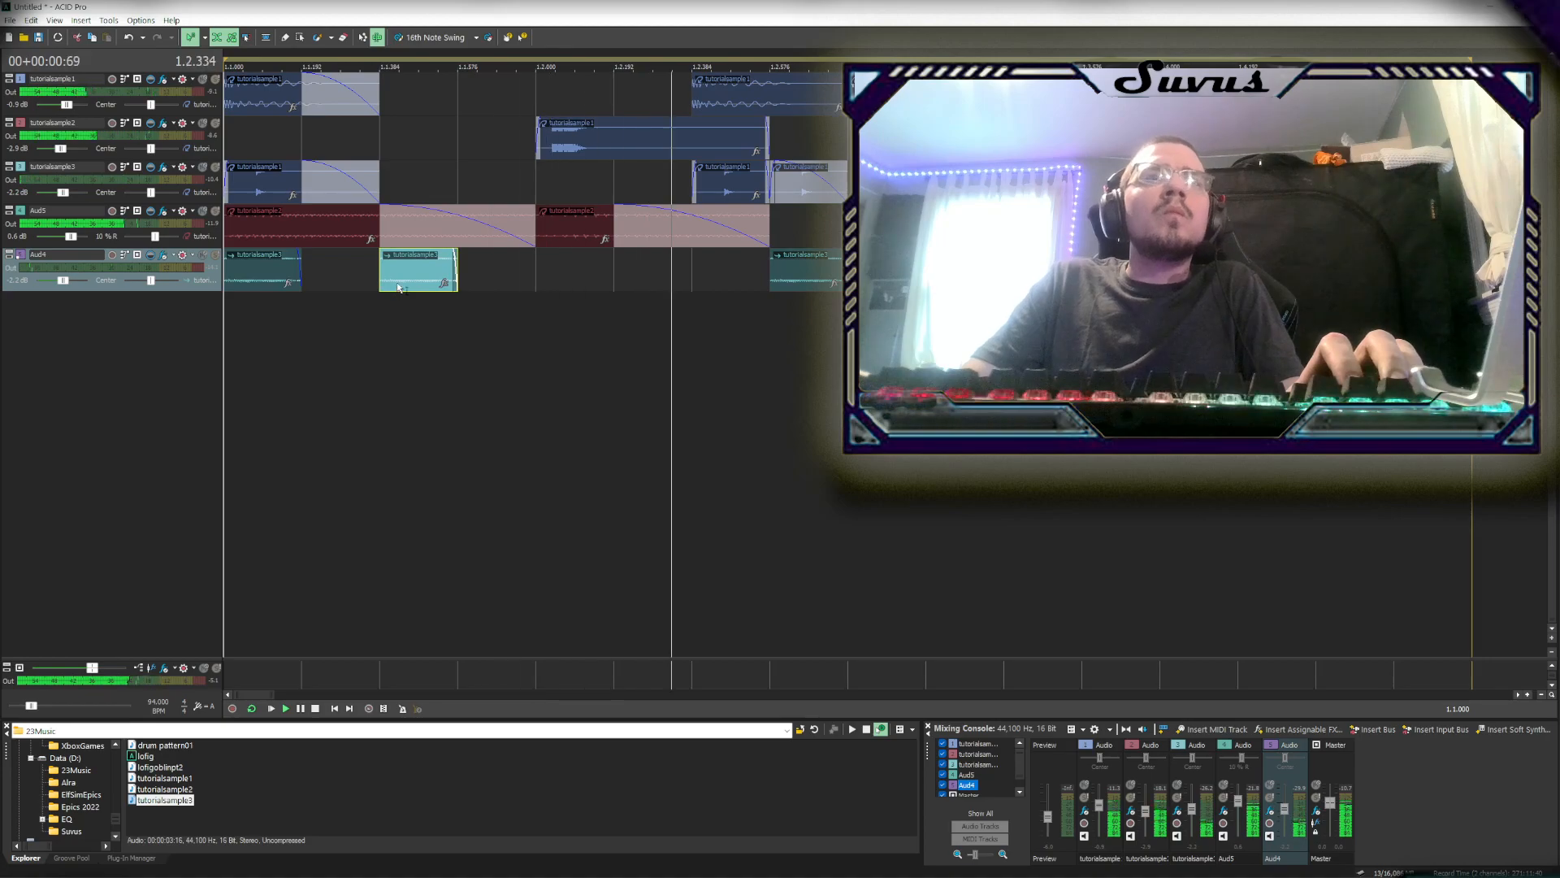
left_click(792, 284)
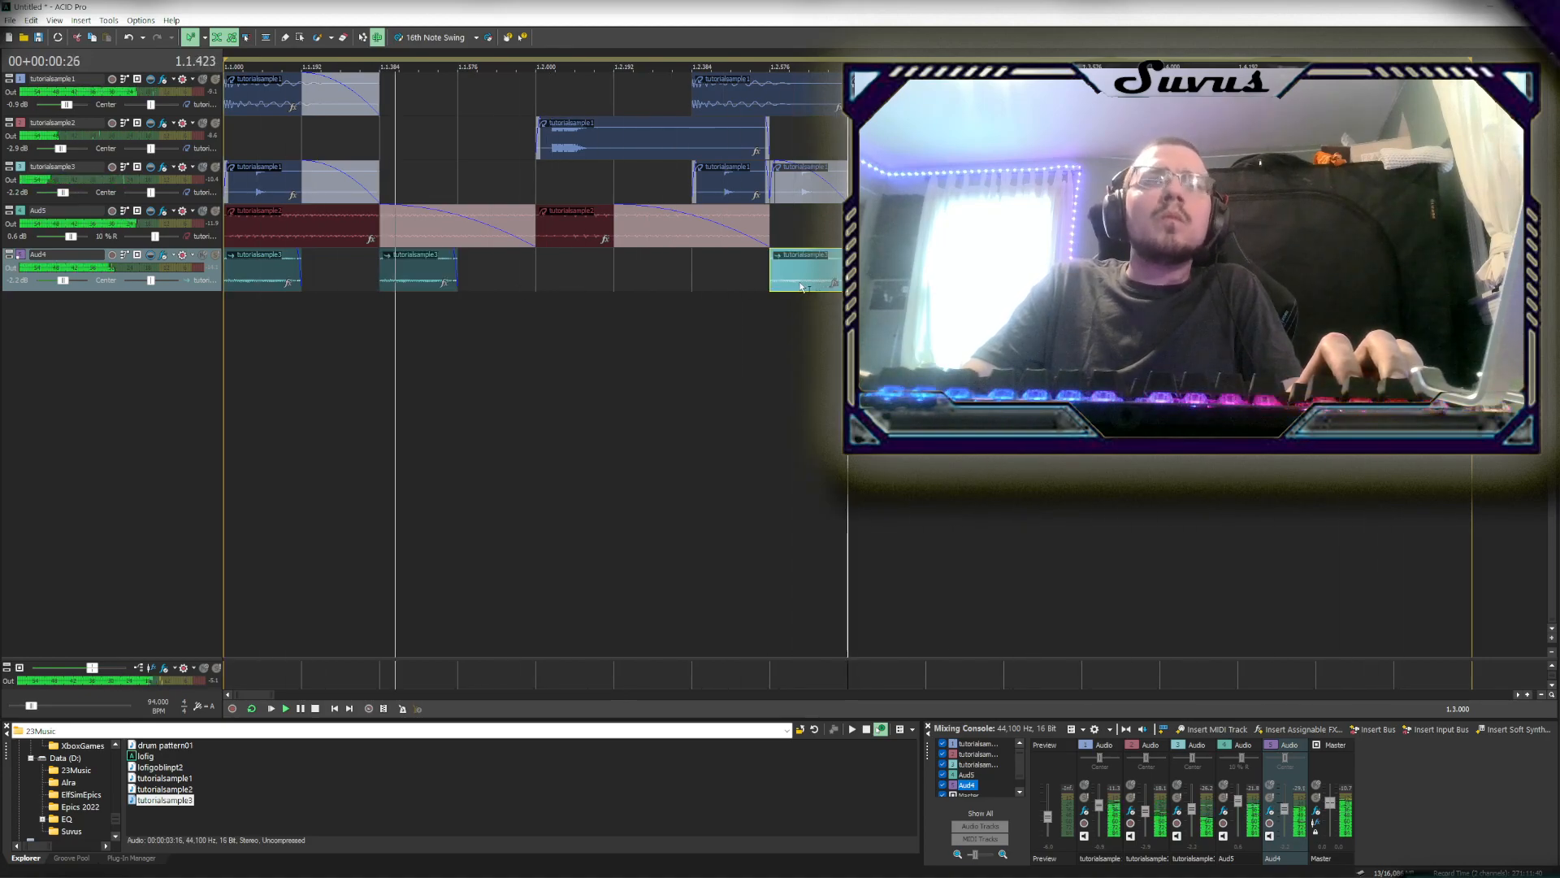
left_click(591, 278)
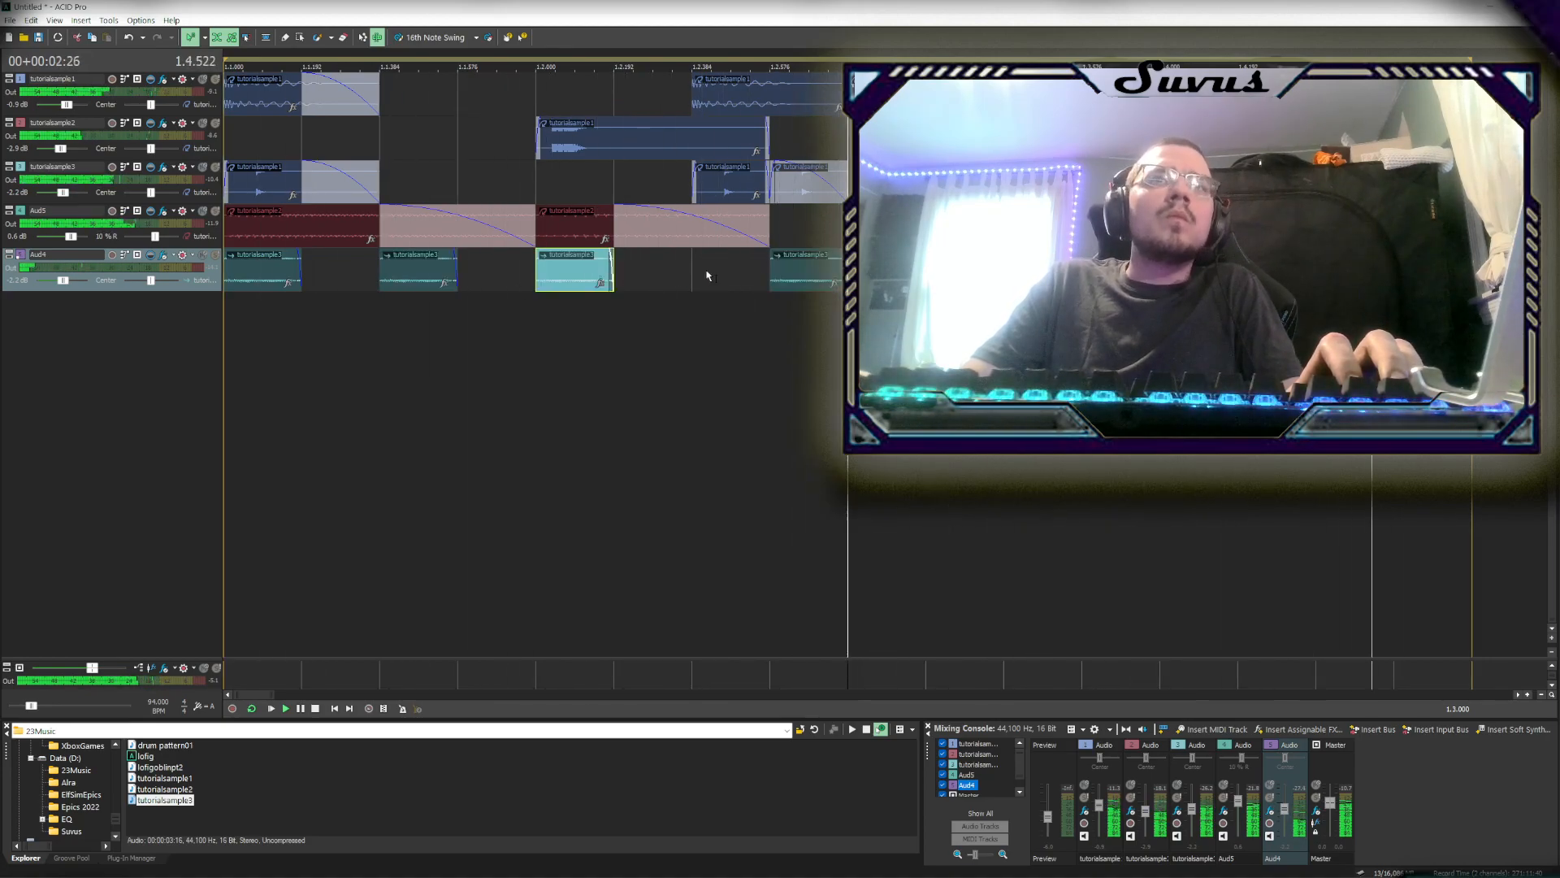
left_click_drag(442, 282, 392, 262)
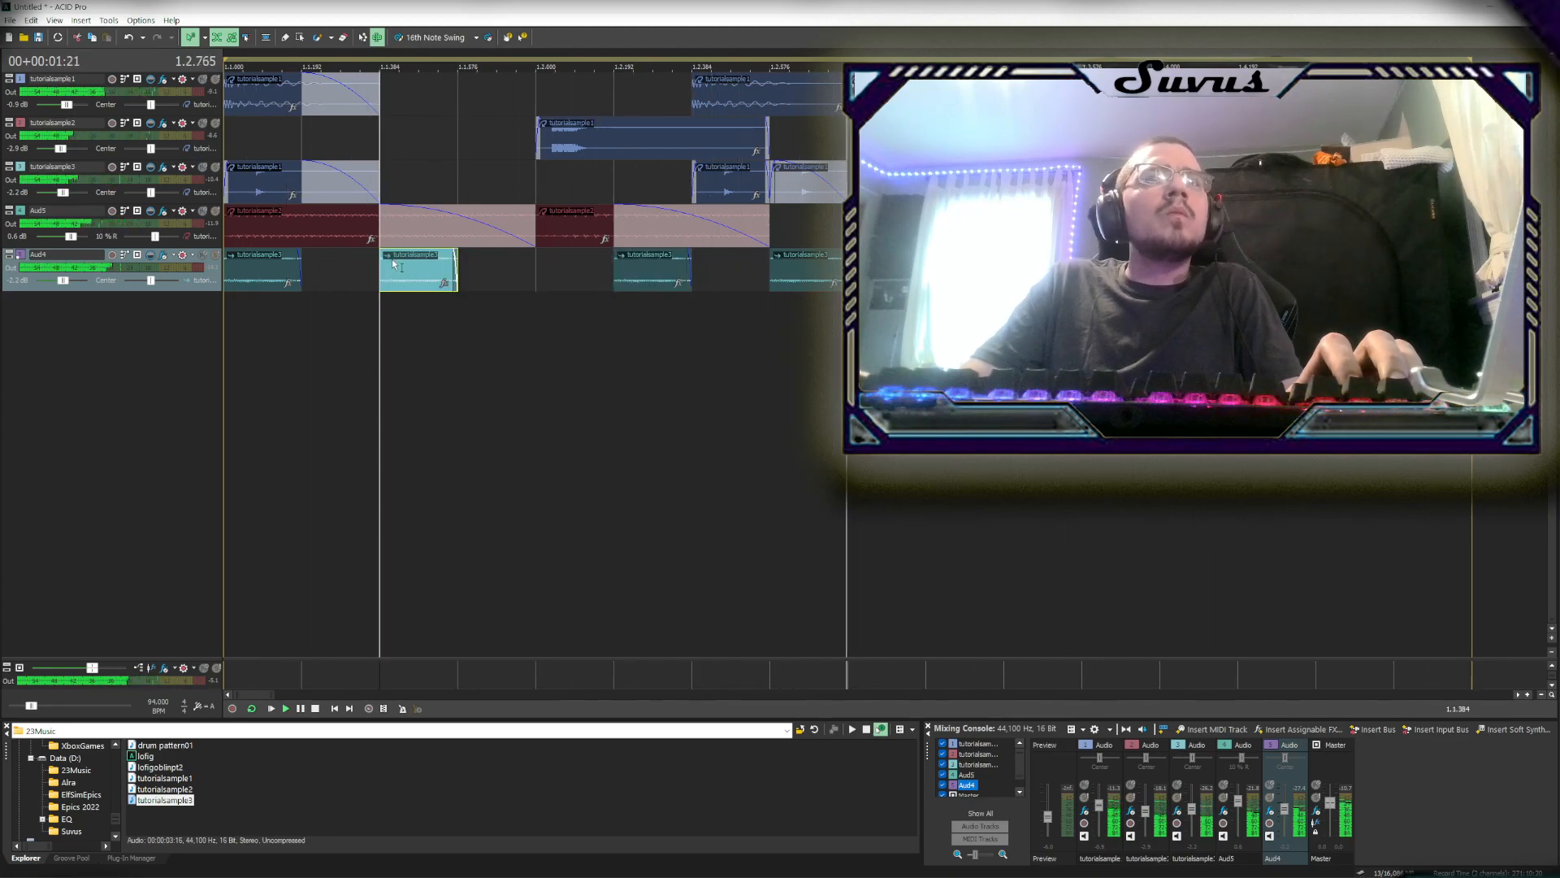
left_click_drag(645, 282, 567, 273)
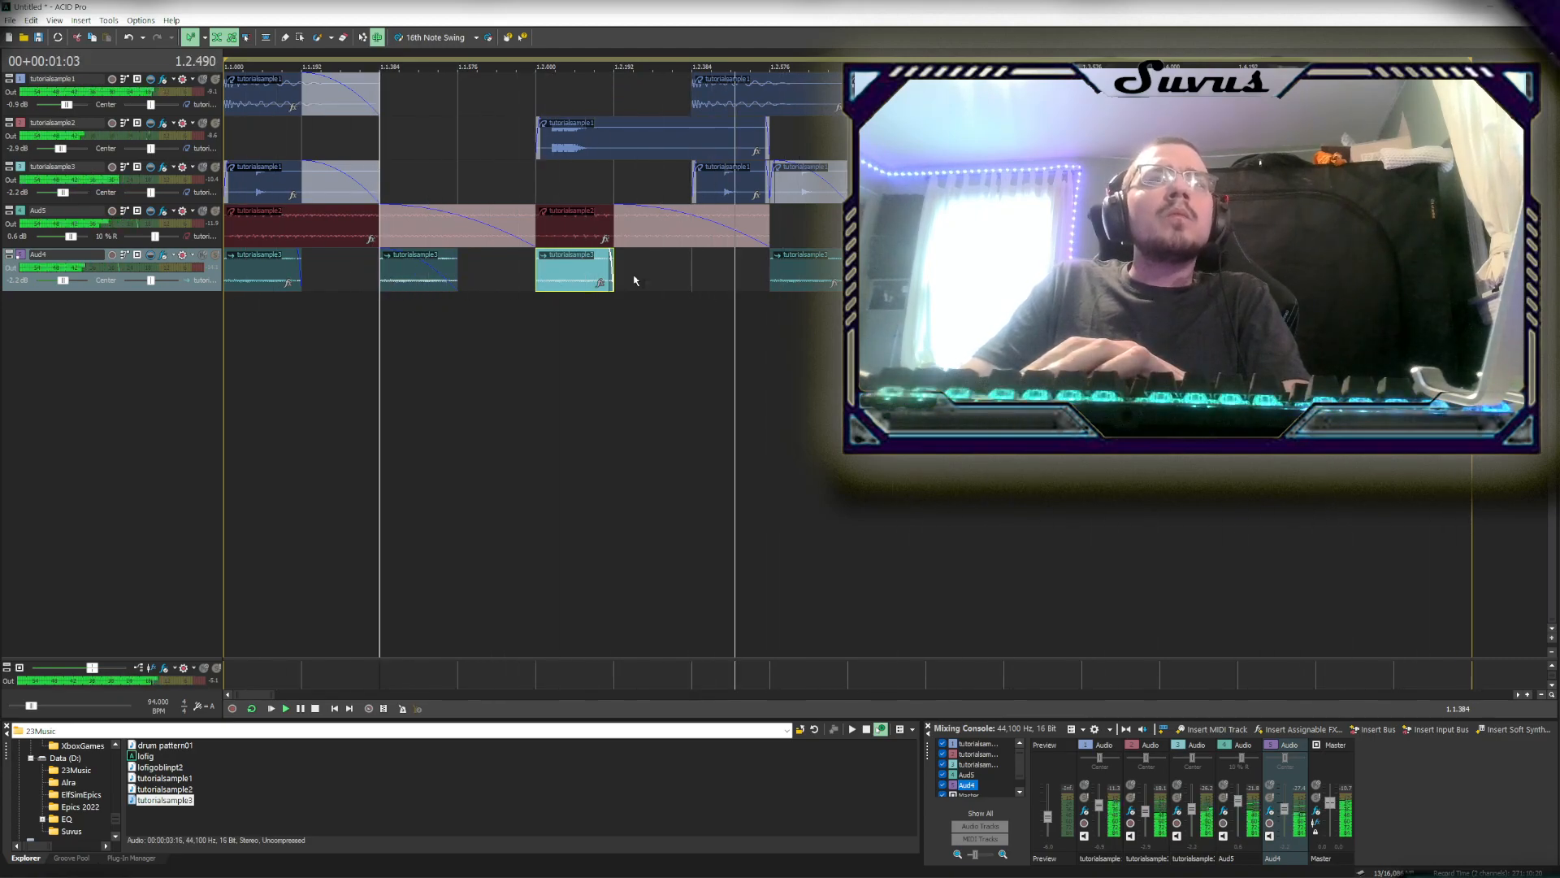
Add fade-outs to the events on the Aud4 track
left_click_drag(611, 260, 179, 269)
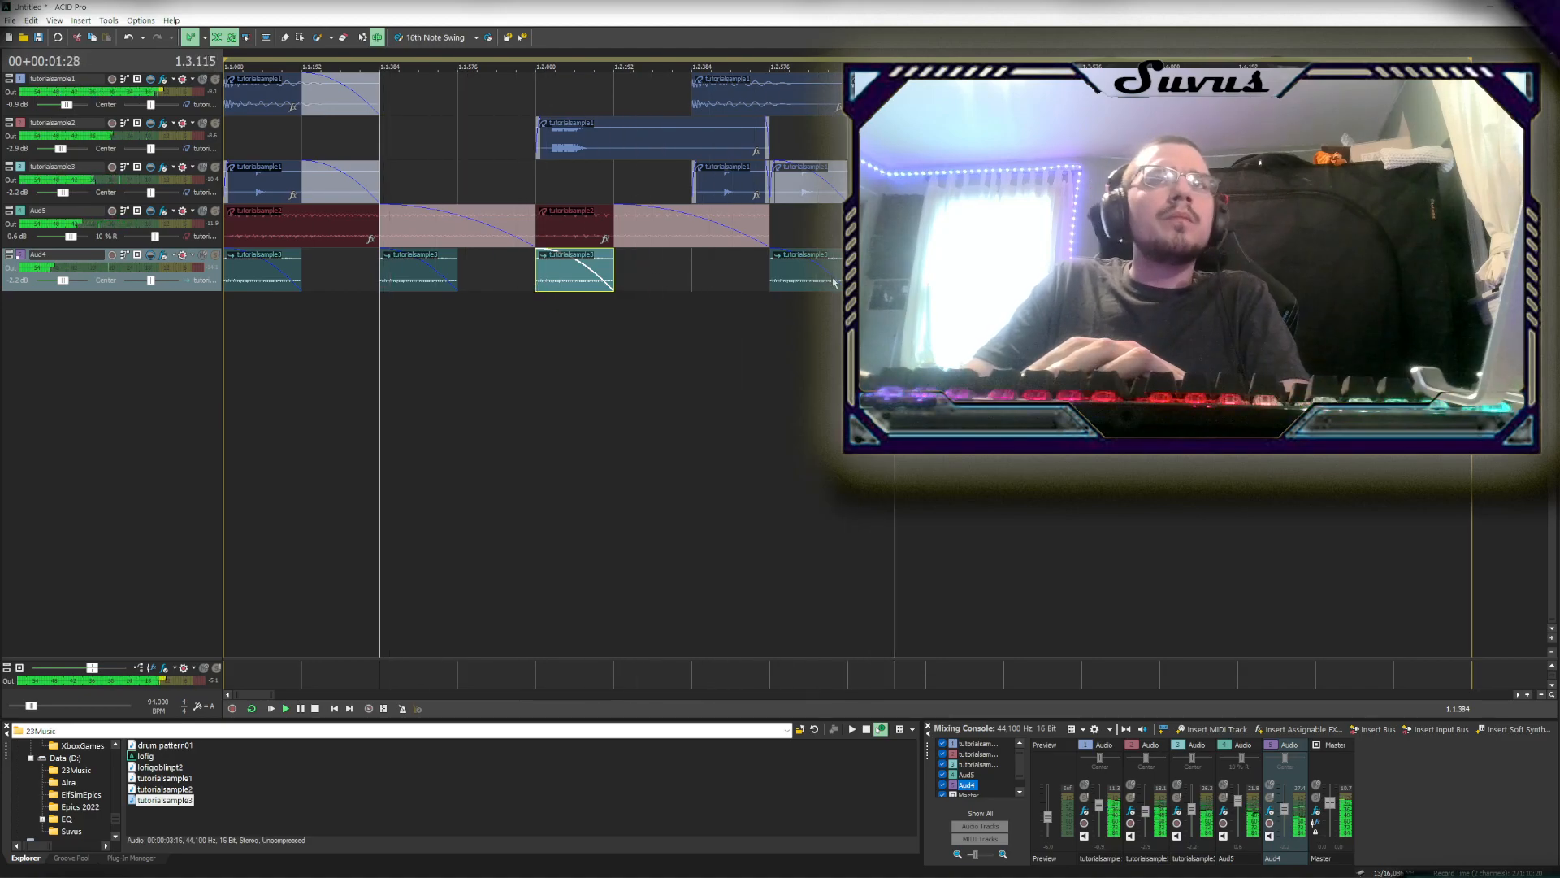
left_click(362, 272)
left_click(822, 276)
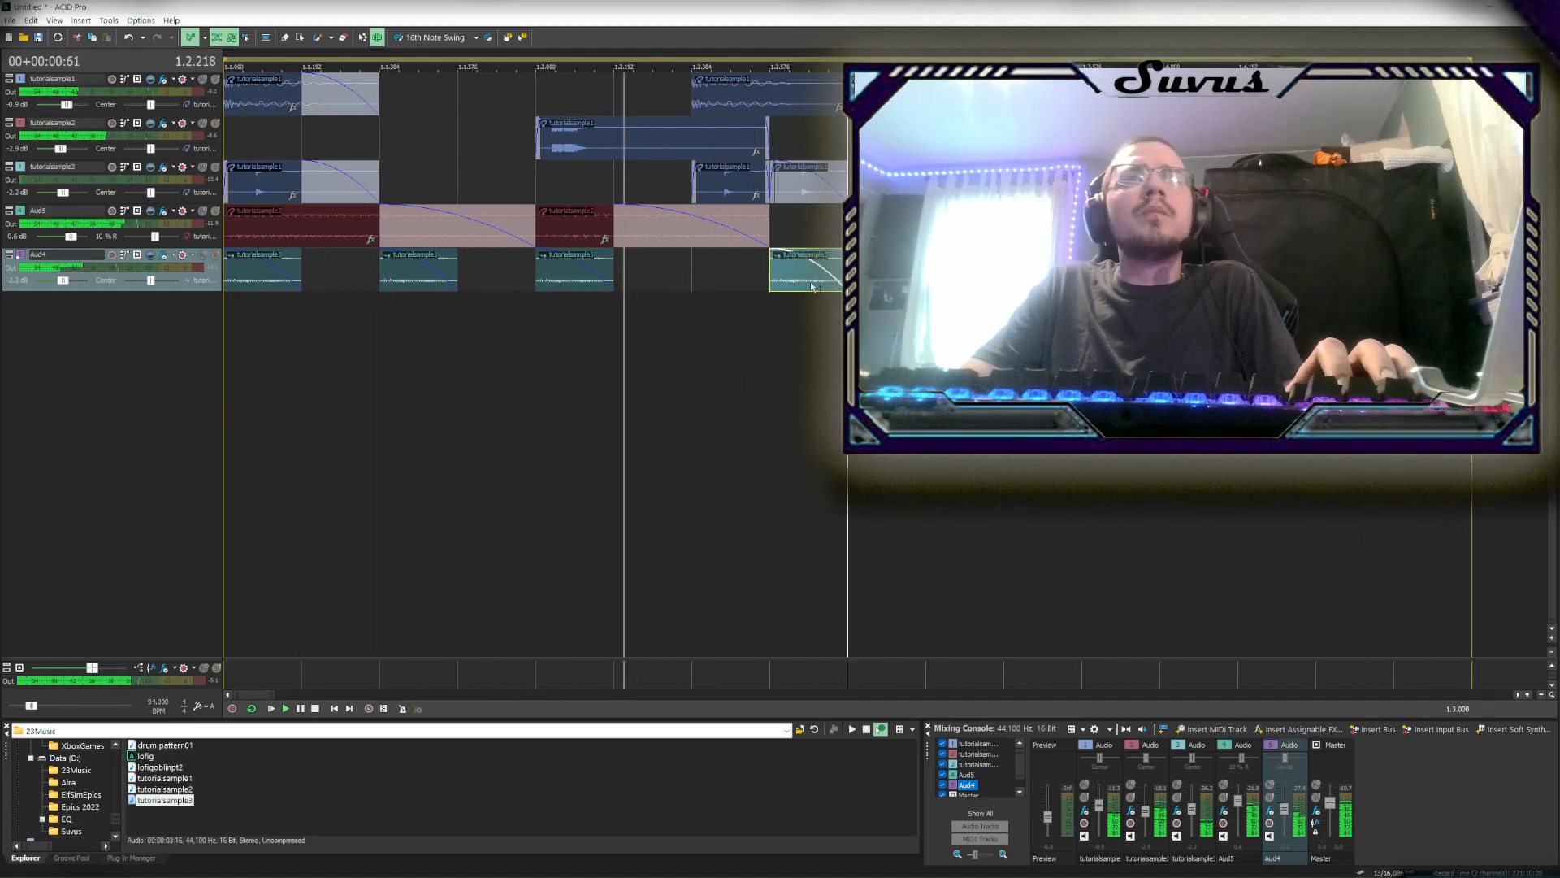
left_click(993, 272)
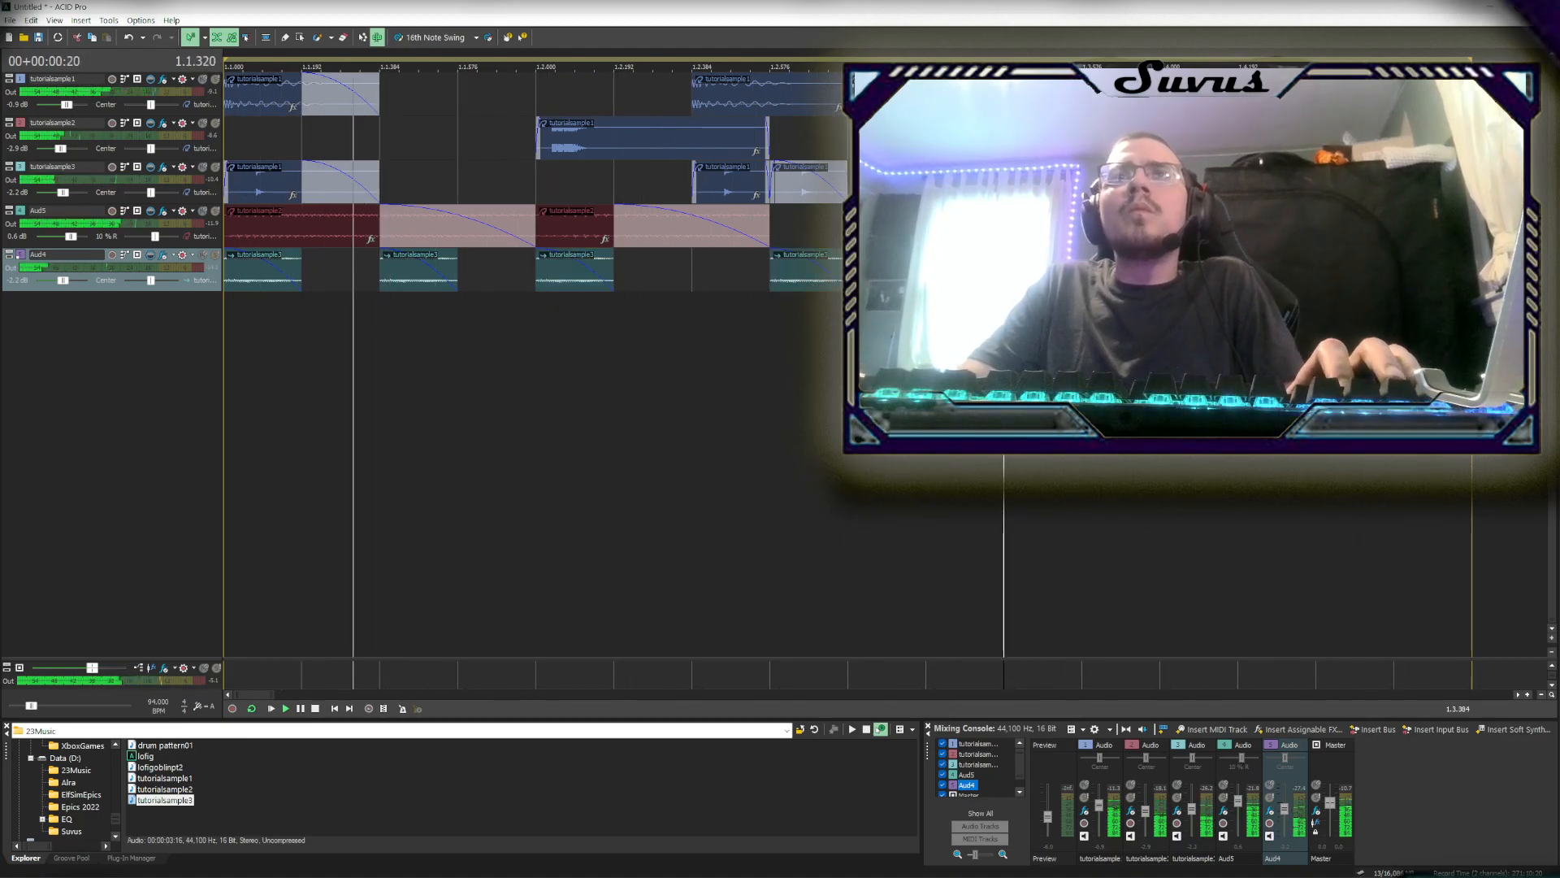
In tutorialsample3's Simple Delay, choose Quarter Note and set the dry output to 0.0 dB and the delay output to about -2.2 dB
left_click(407, 154)
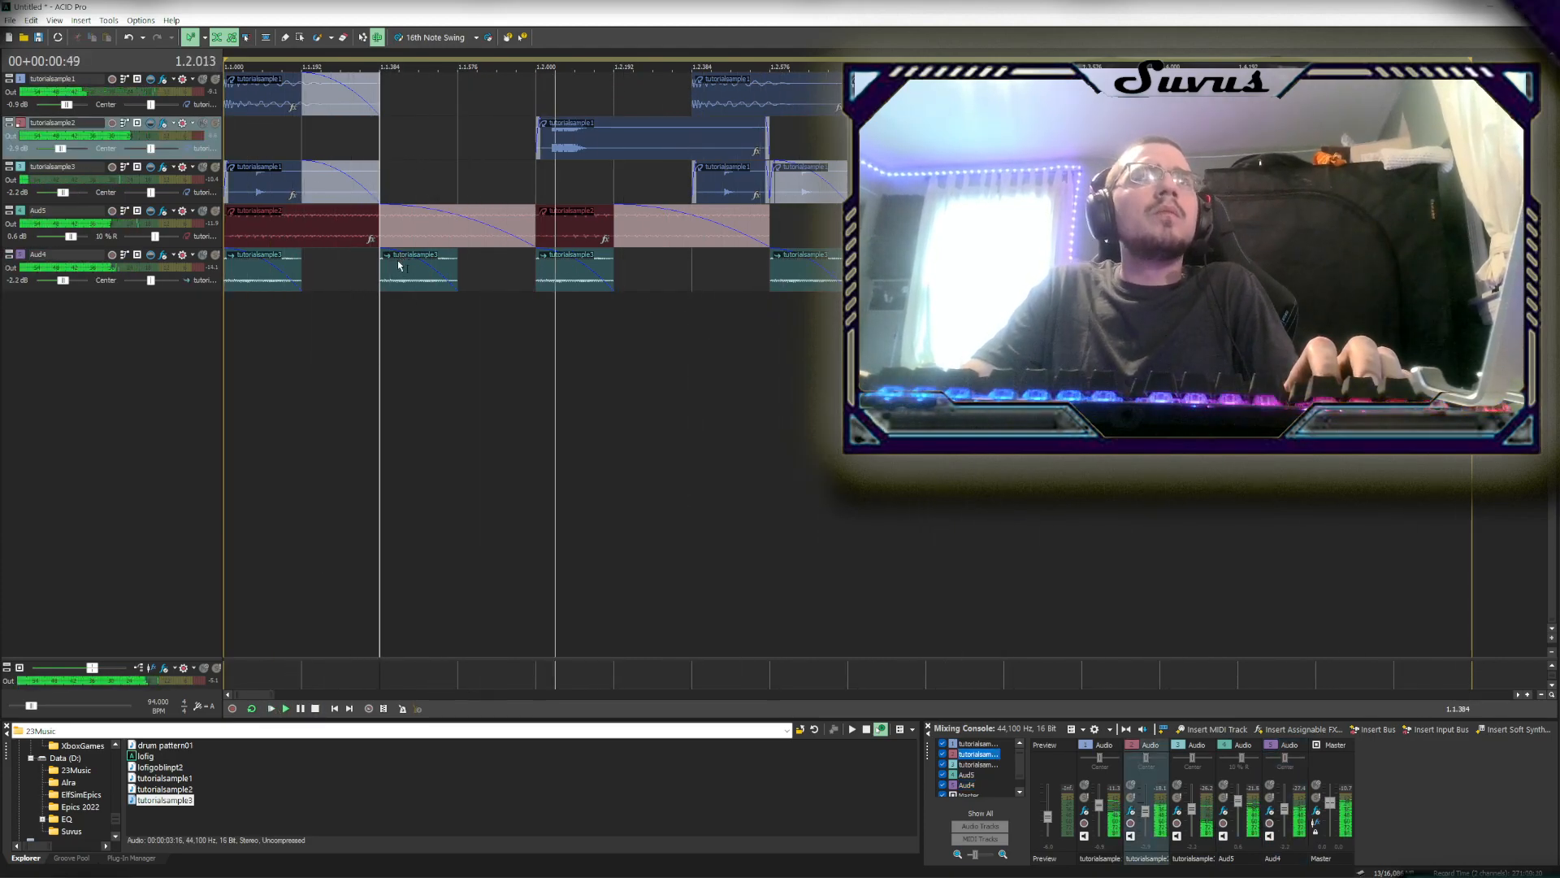
left_click(240, 187)
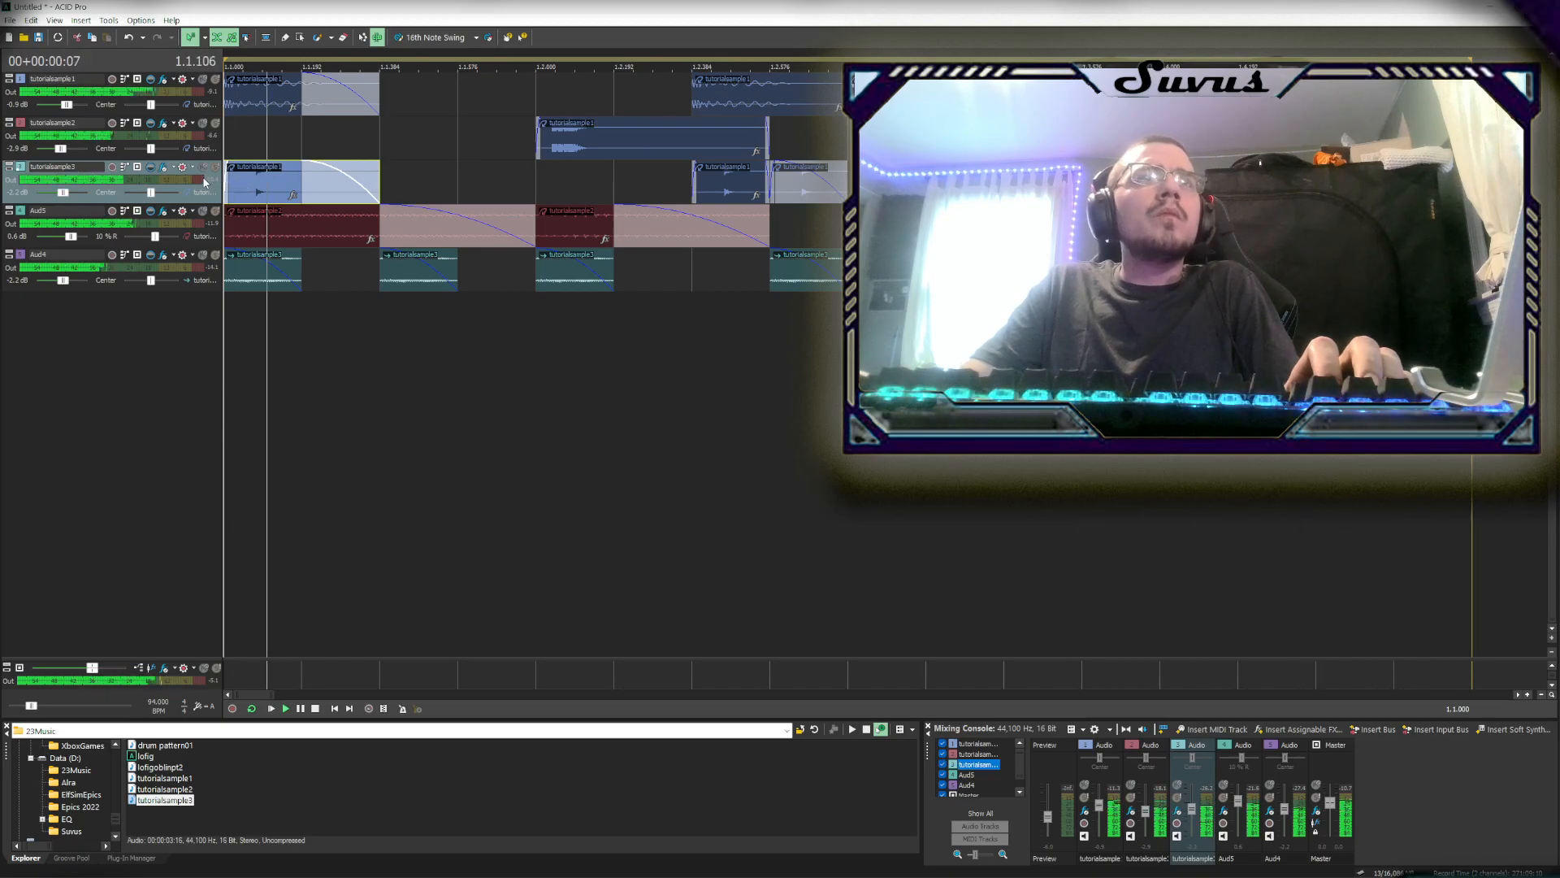
left_click(163, 168)
left_click(443, 279)
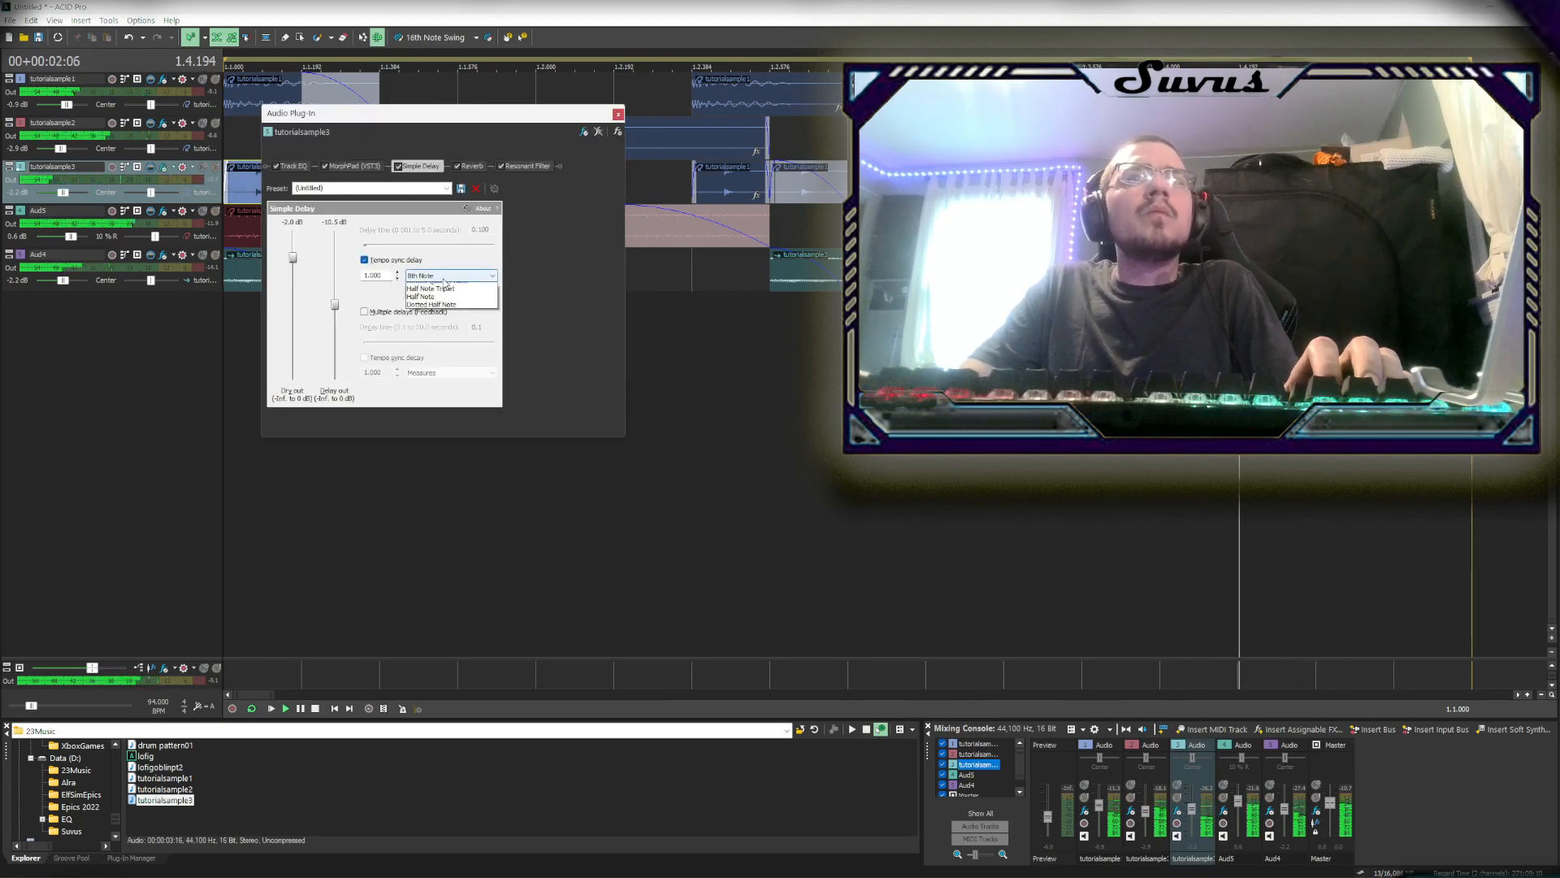
left_click(440, 381)
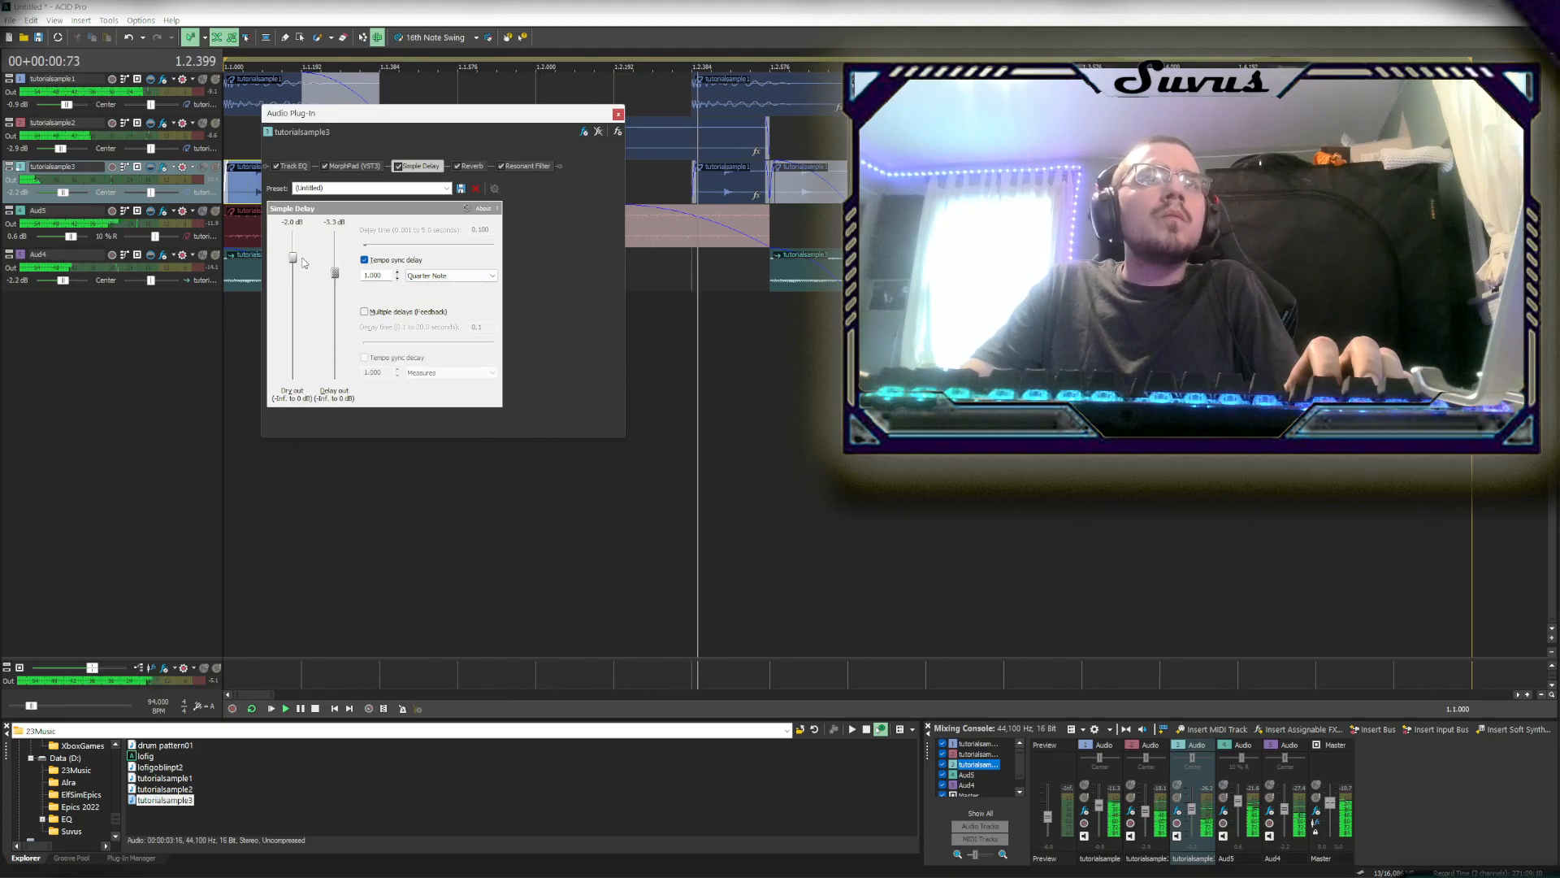
left_click_drag(333, 273, 323, 255)
In tutorialsample3's Reverb, raise the dry output, shorten the decay time to 0.5 seconds, and set the early output to about -20 dB
left_click(470, 166)
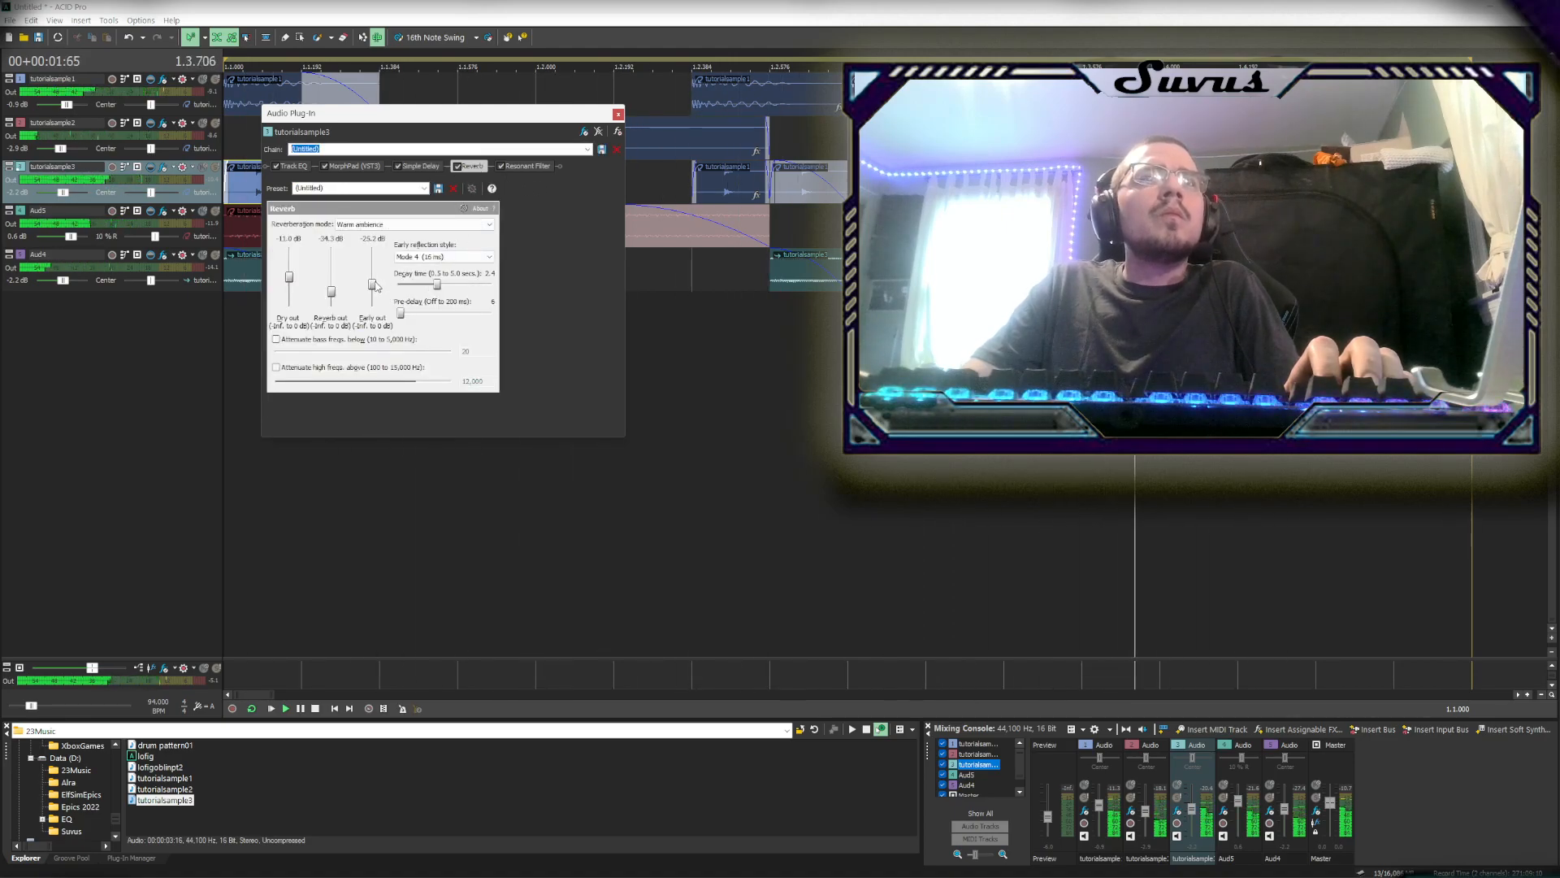
left_click_drag(374, 287, 216, 319)
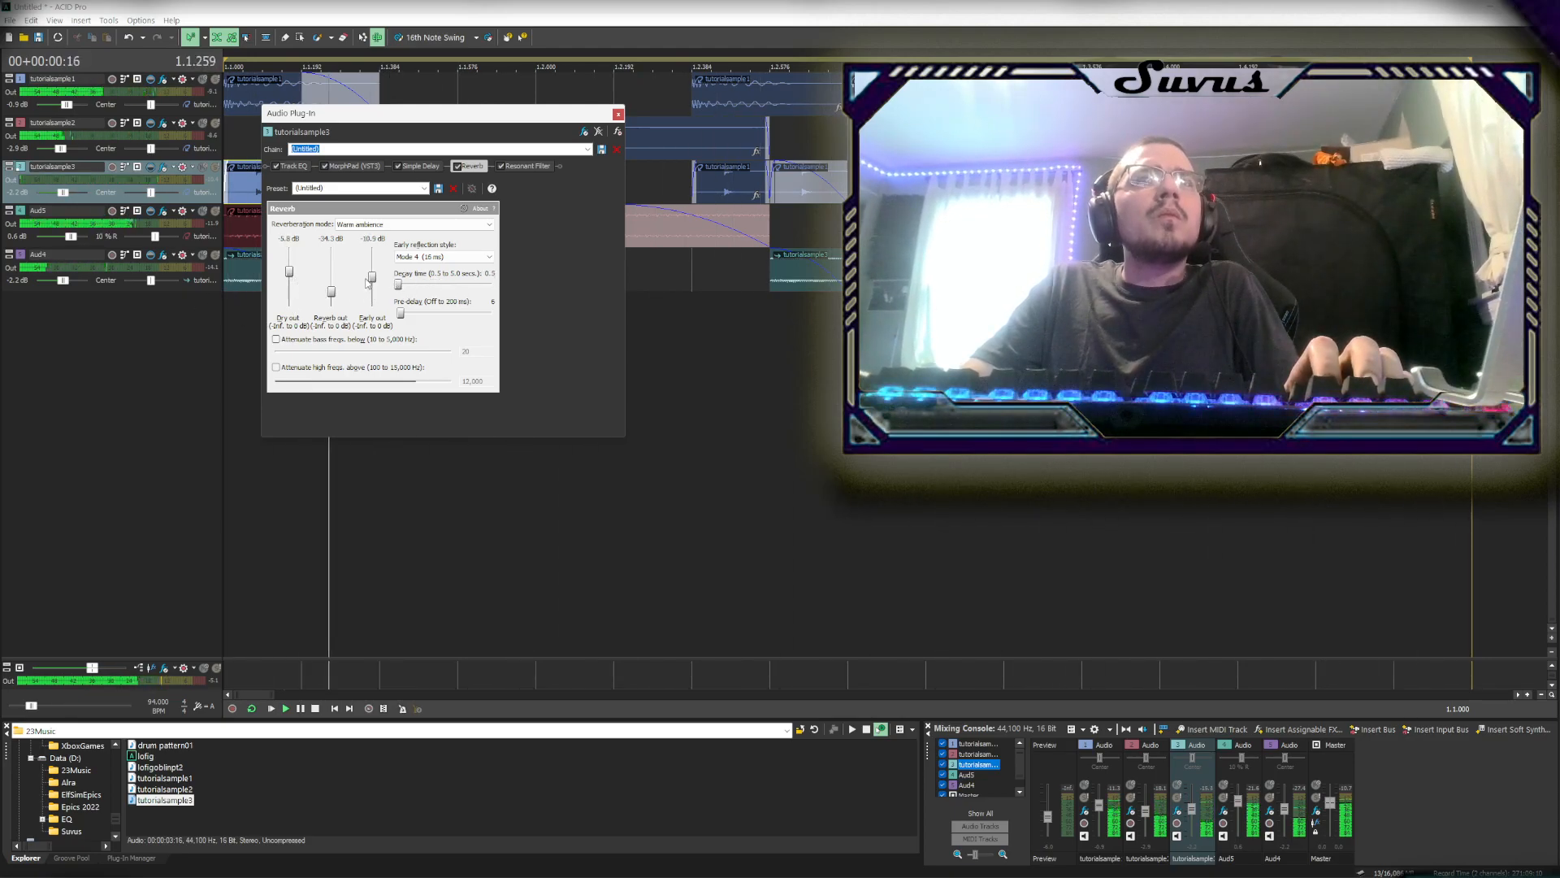
left_click_drag(372, 277, 375, 285)
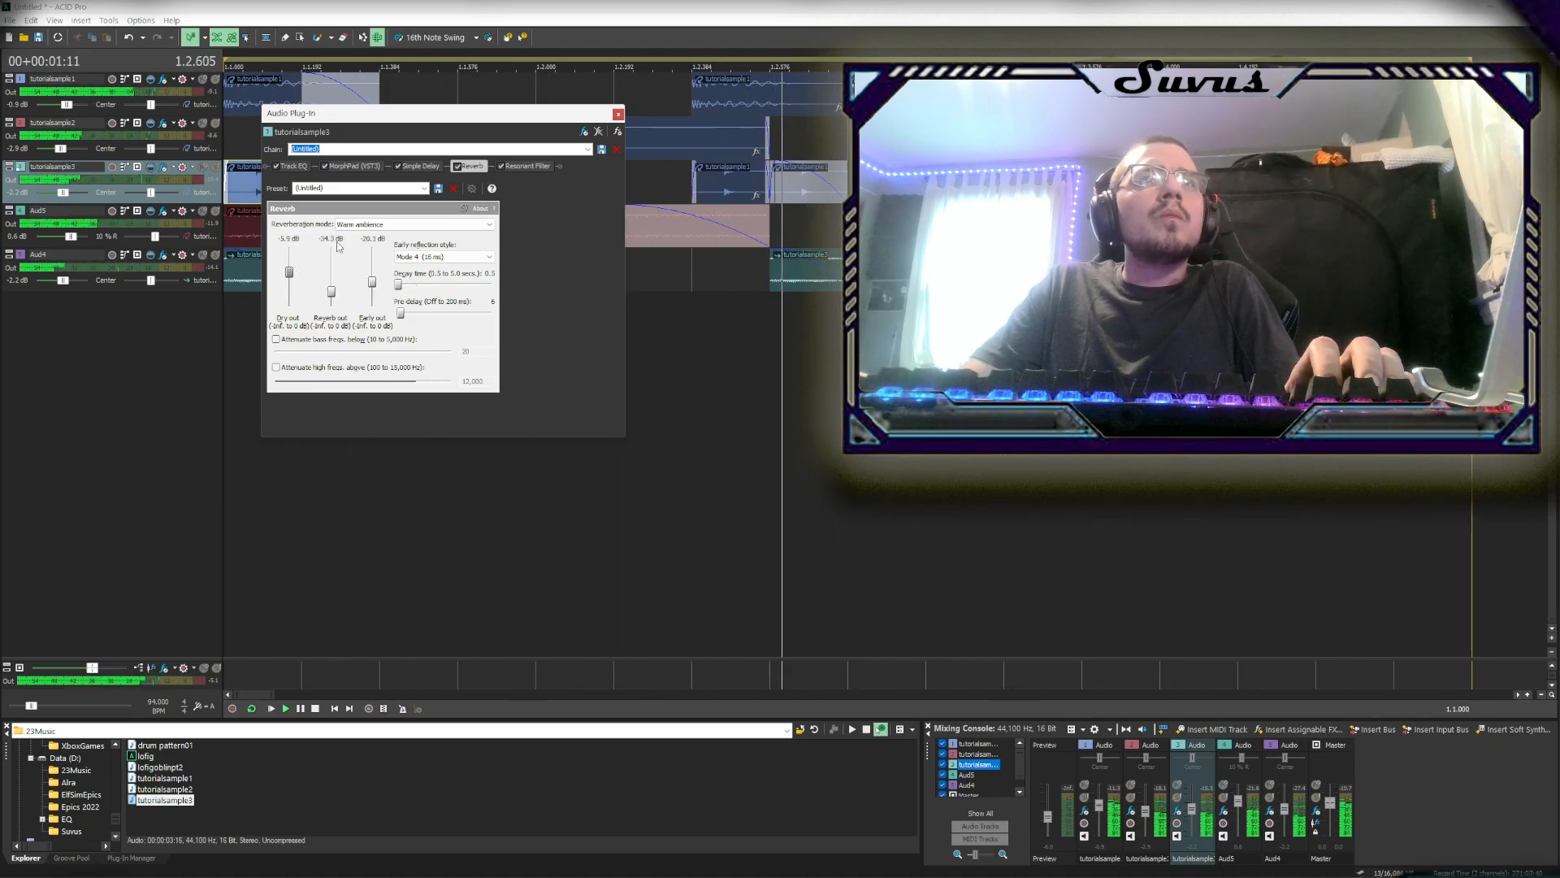
left_click(618, 114)
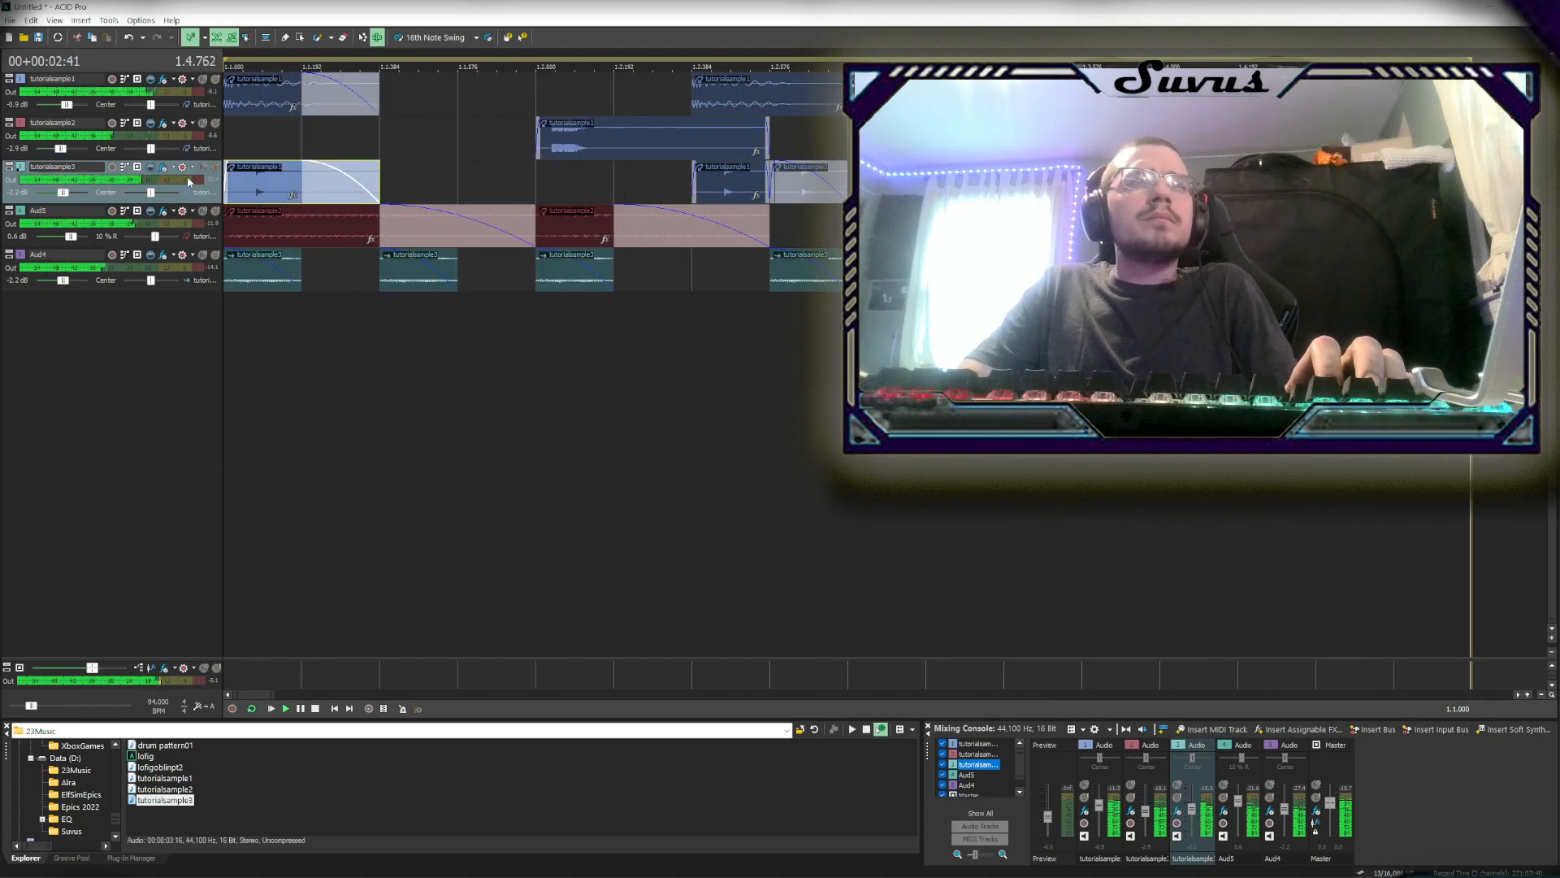
Try Half Note, 8th Note and 16th Note sync in tutorialsample3's Simple Delay, and lower its delay output to about -4.7 dB
left_click(182, 167)
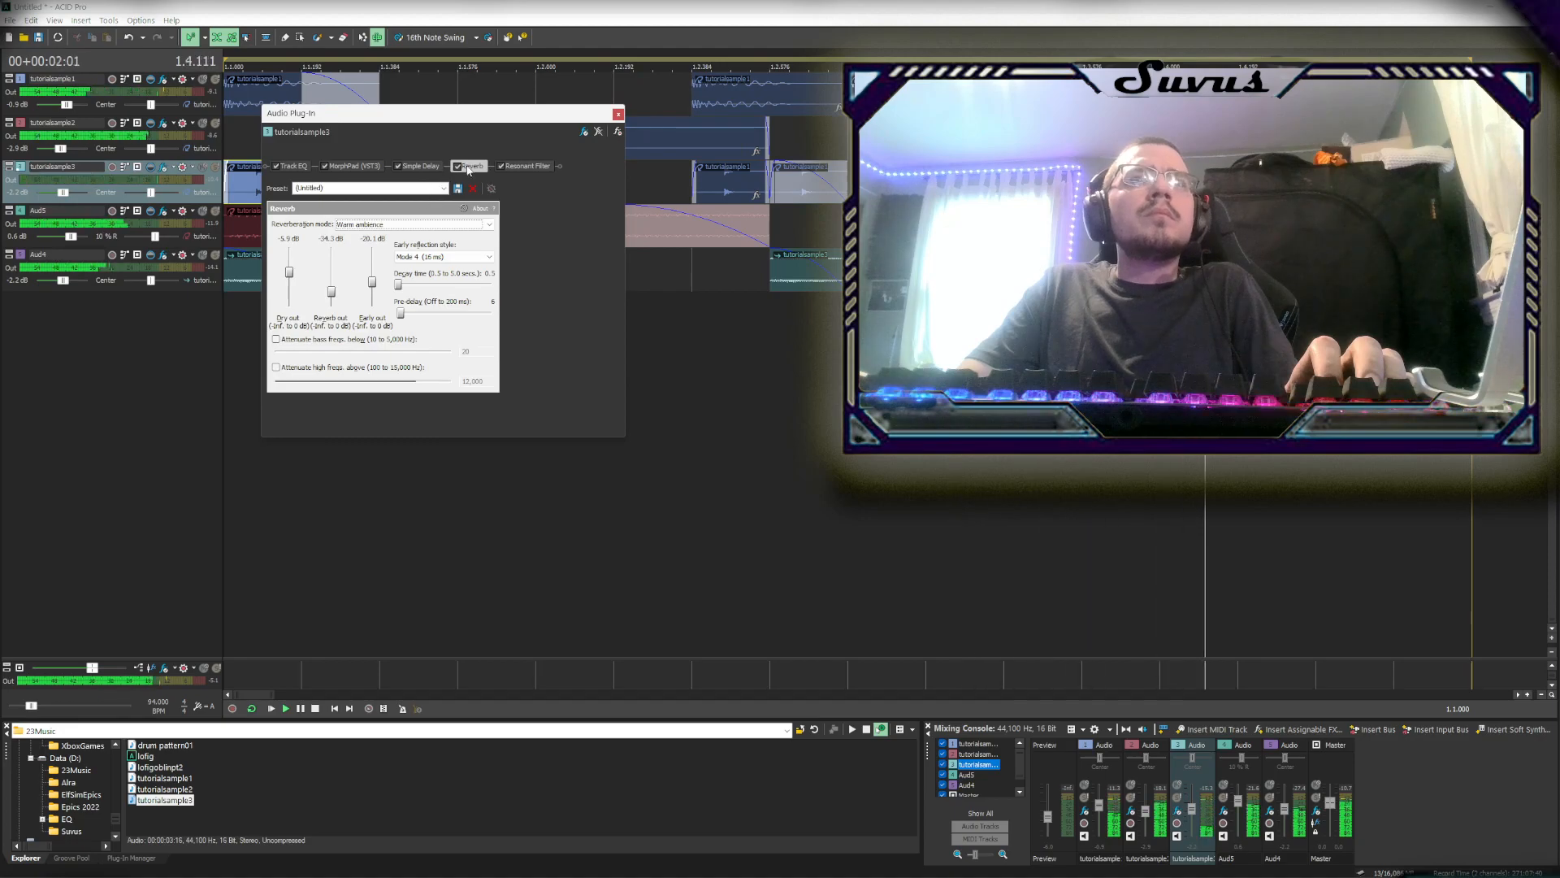
left_click(418, 166)
left_click(451, 275)
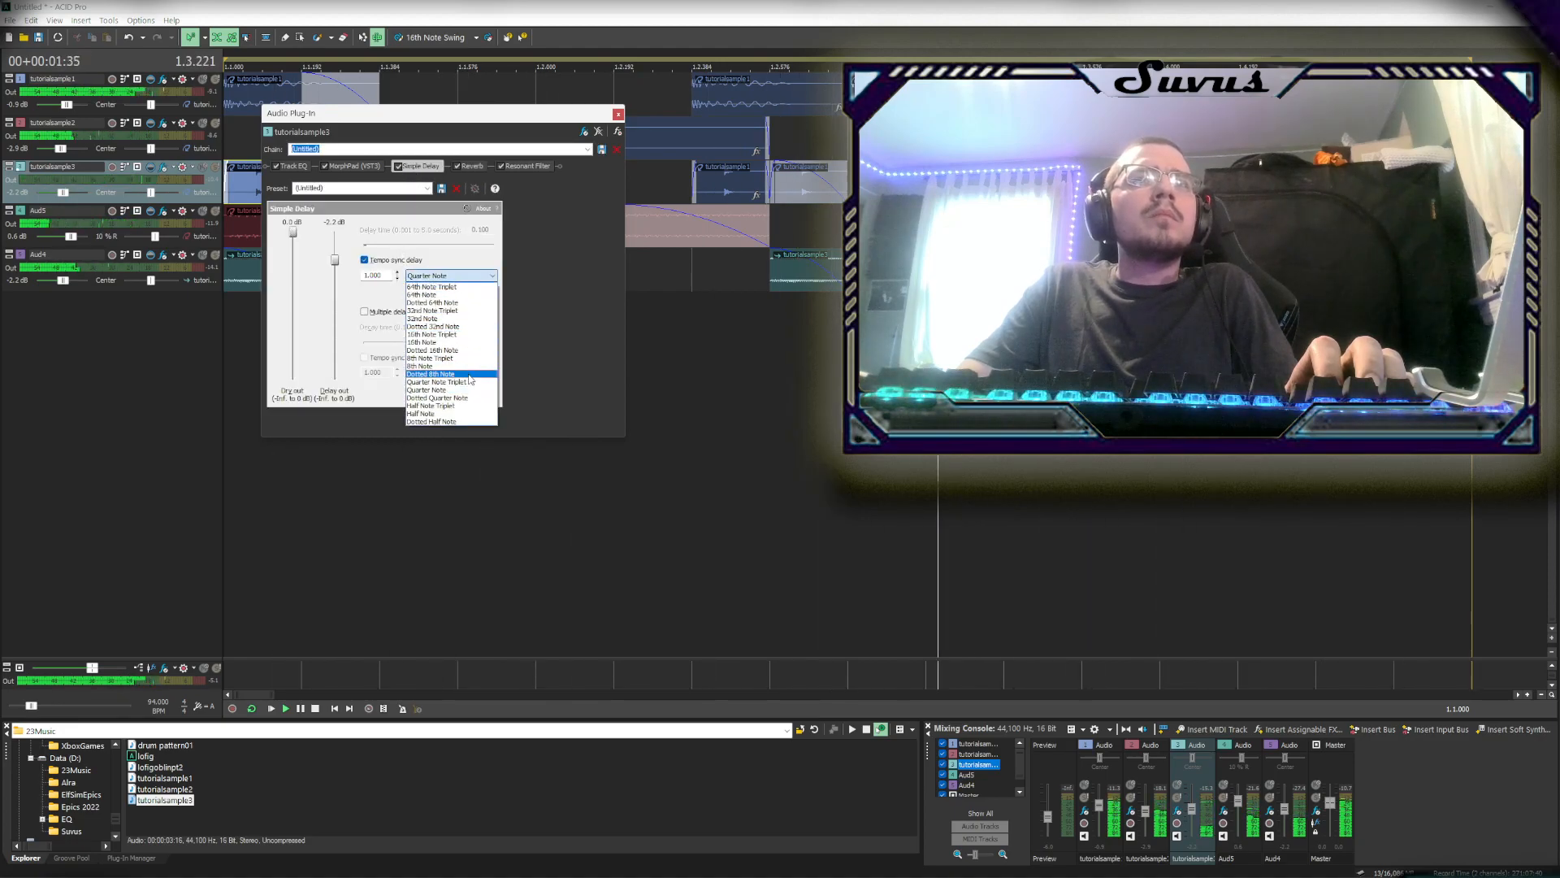
left_click(446, 414)
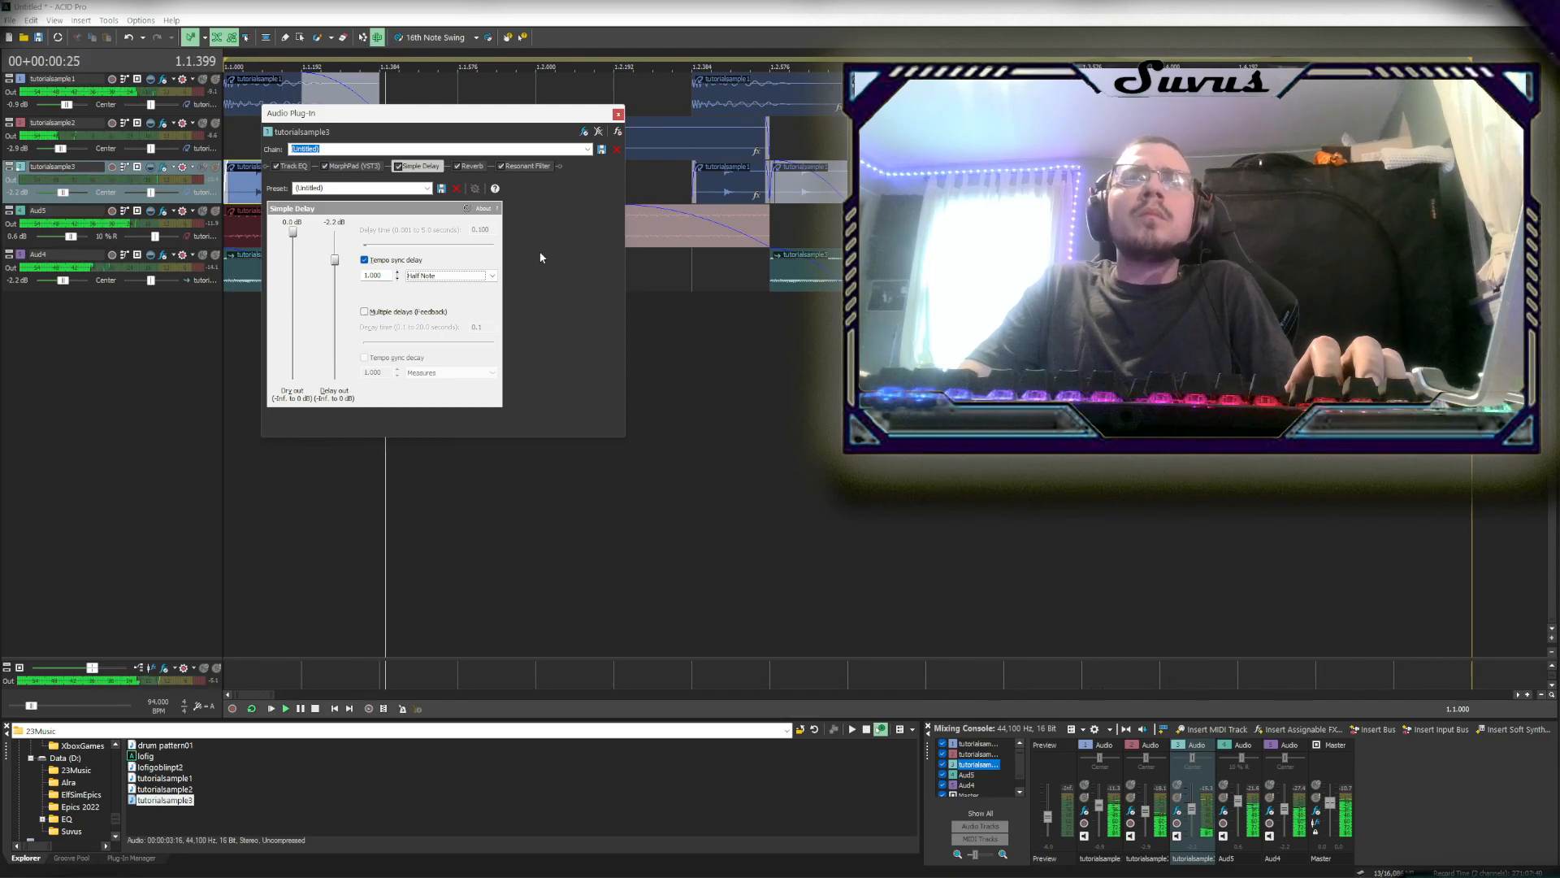
left_click(487, 274)
left_click(439, 355)
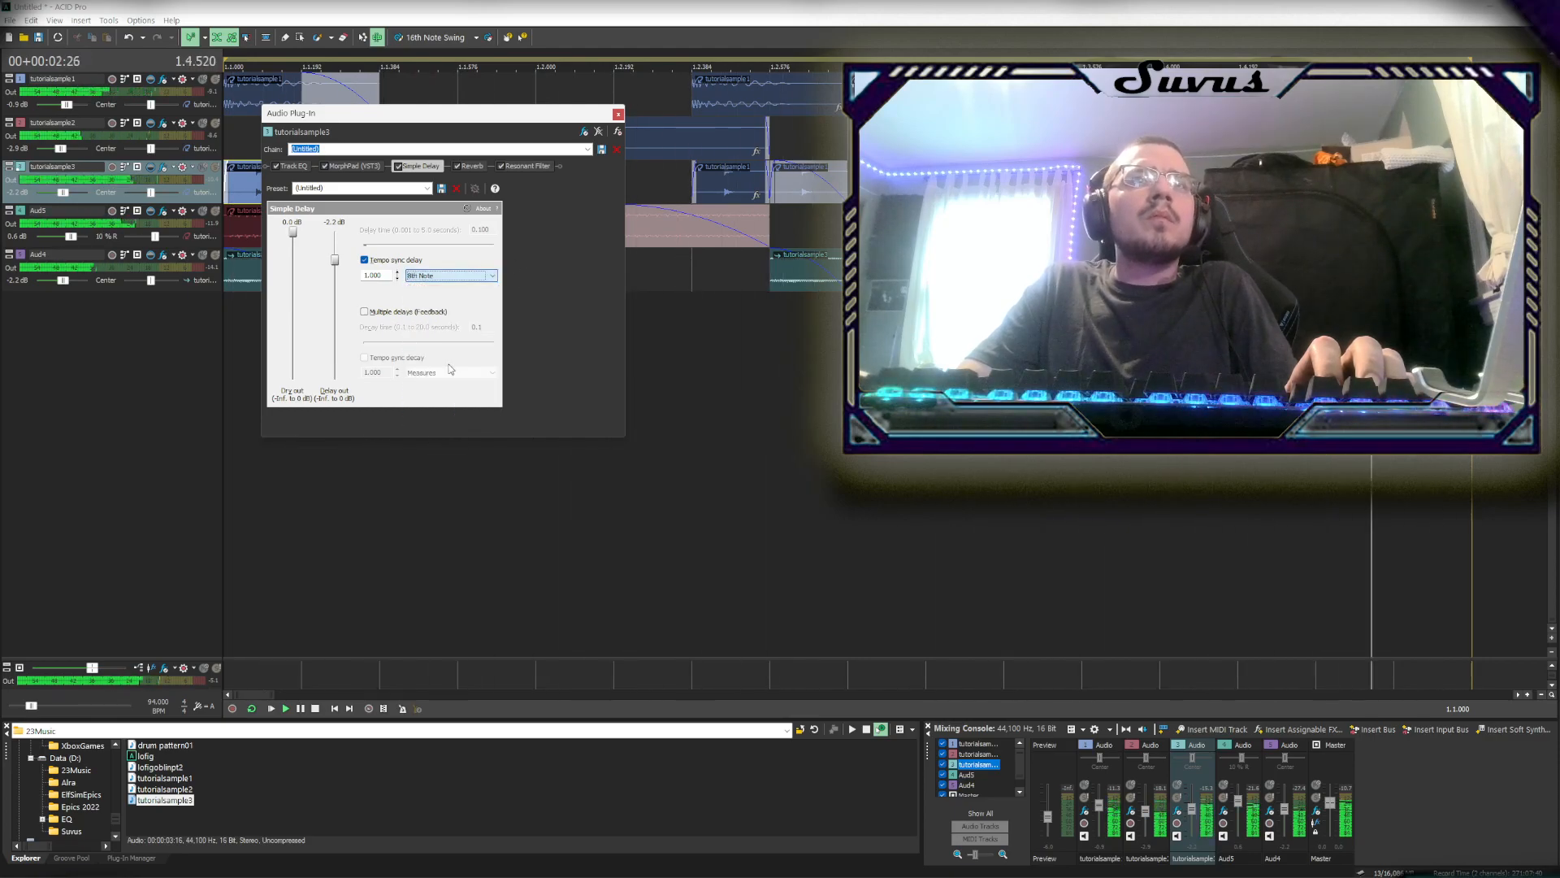
left_click(487, 274)
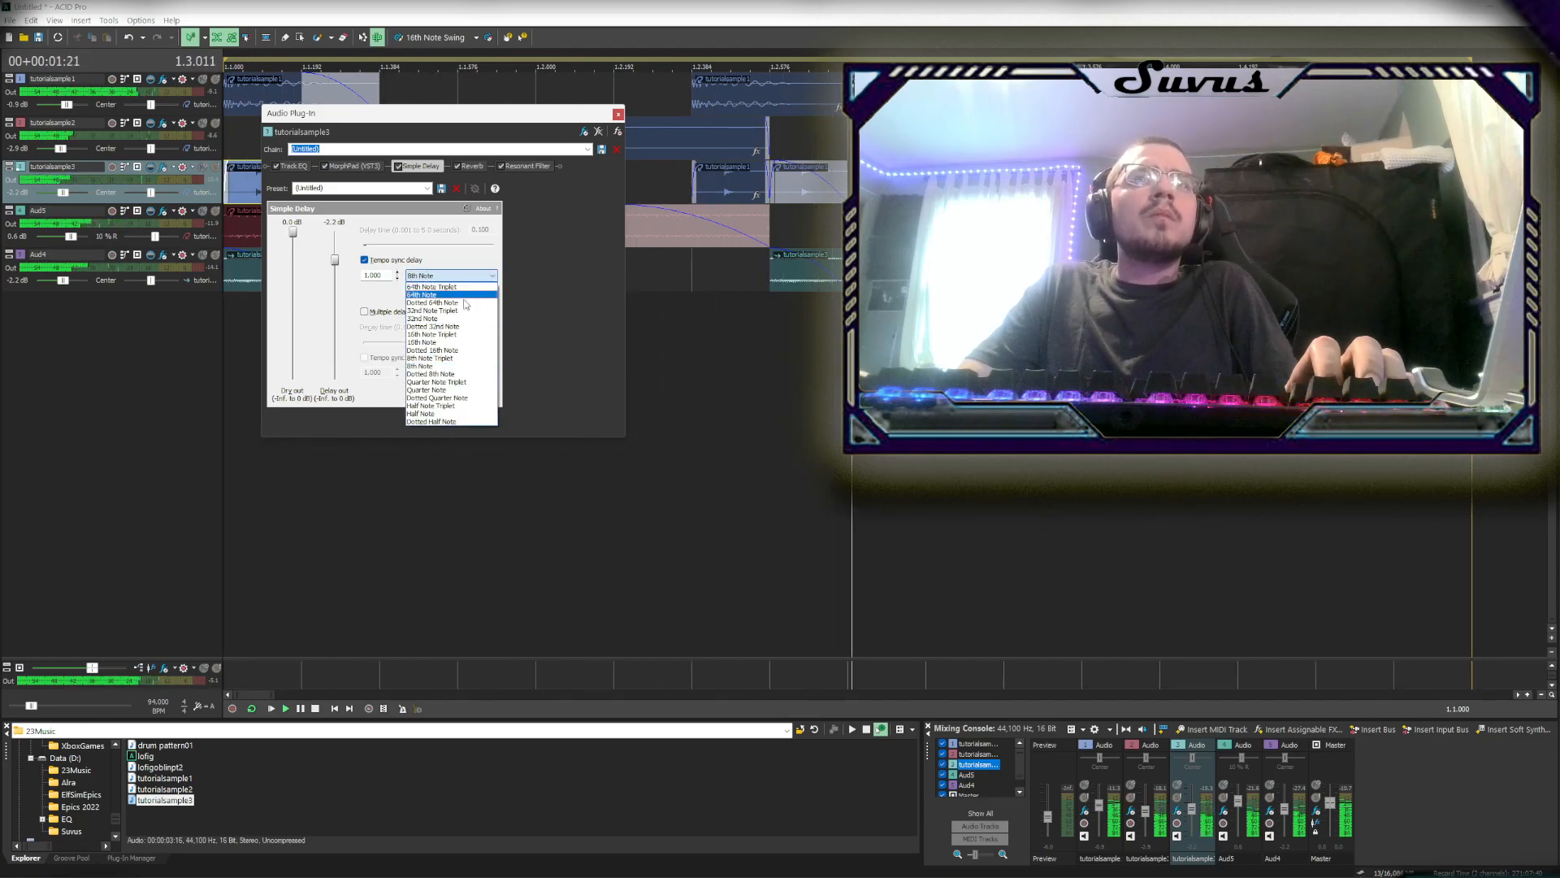
left_click(443, 342)
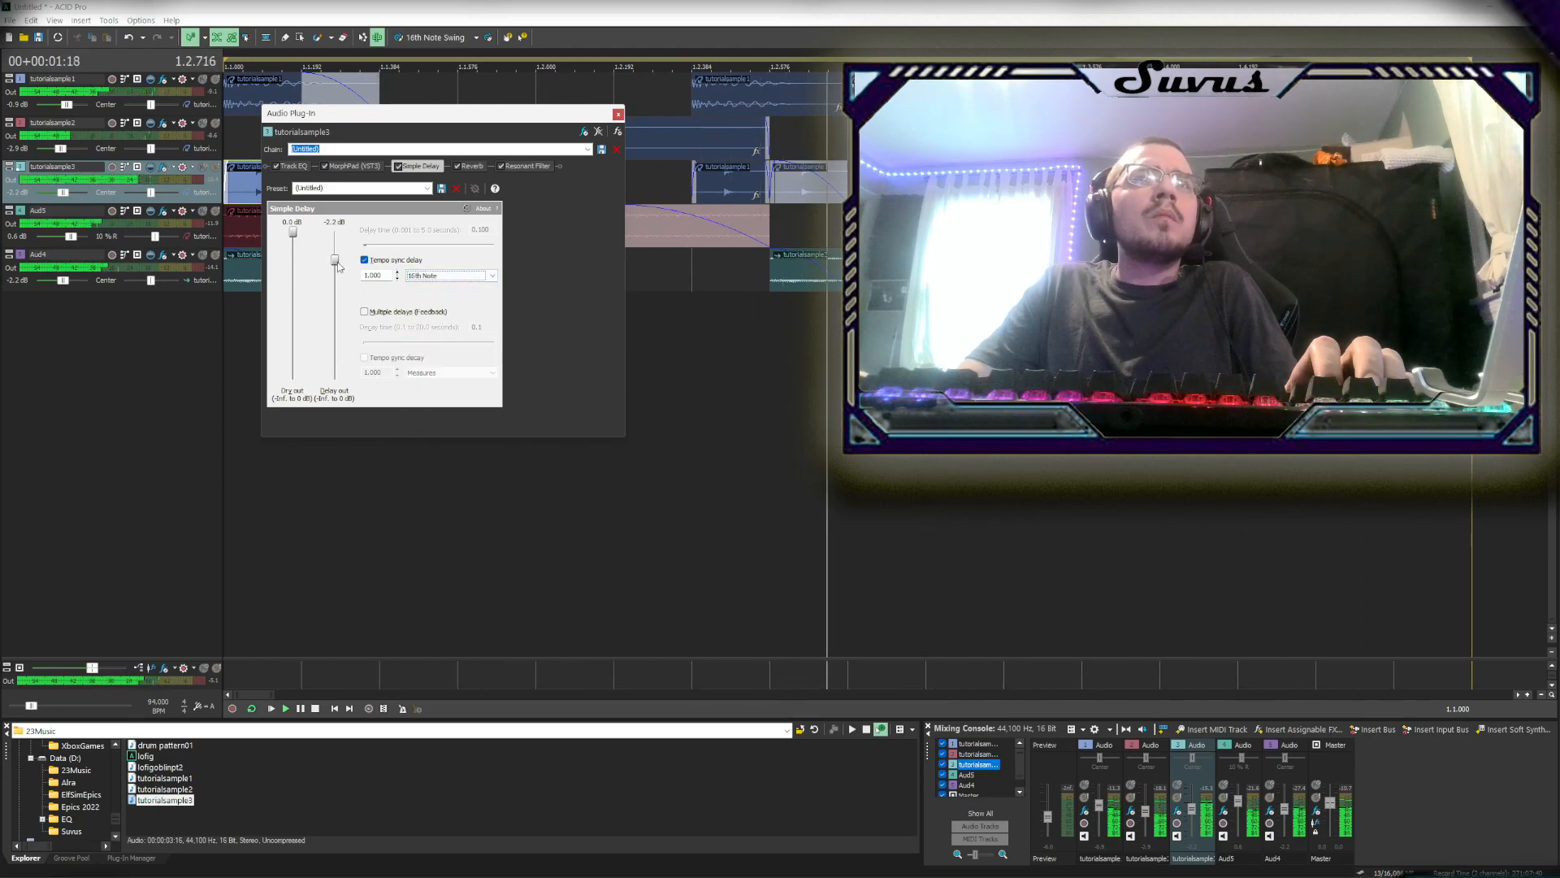
left_click_drag(335, 280, 343, 284)
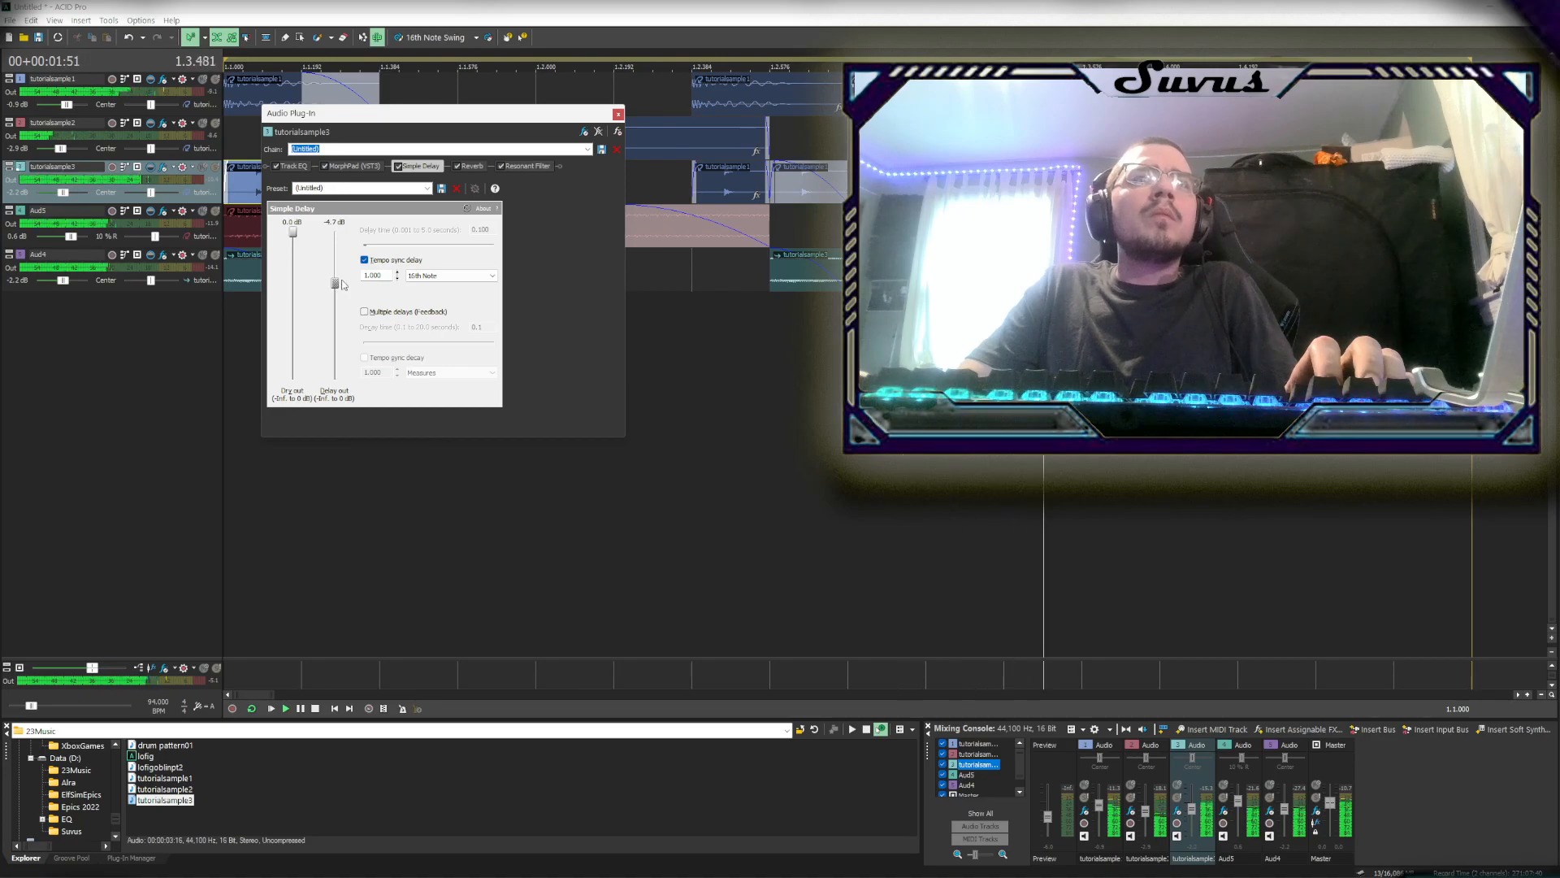
Set tutorialsample3's Simple Delay to 8th Note, with the dry output at about -0.4 dB and the delay output at about -2.0 dB
left_click(492, 277)
left_click(443, 388)
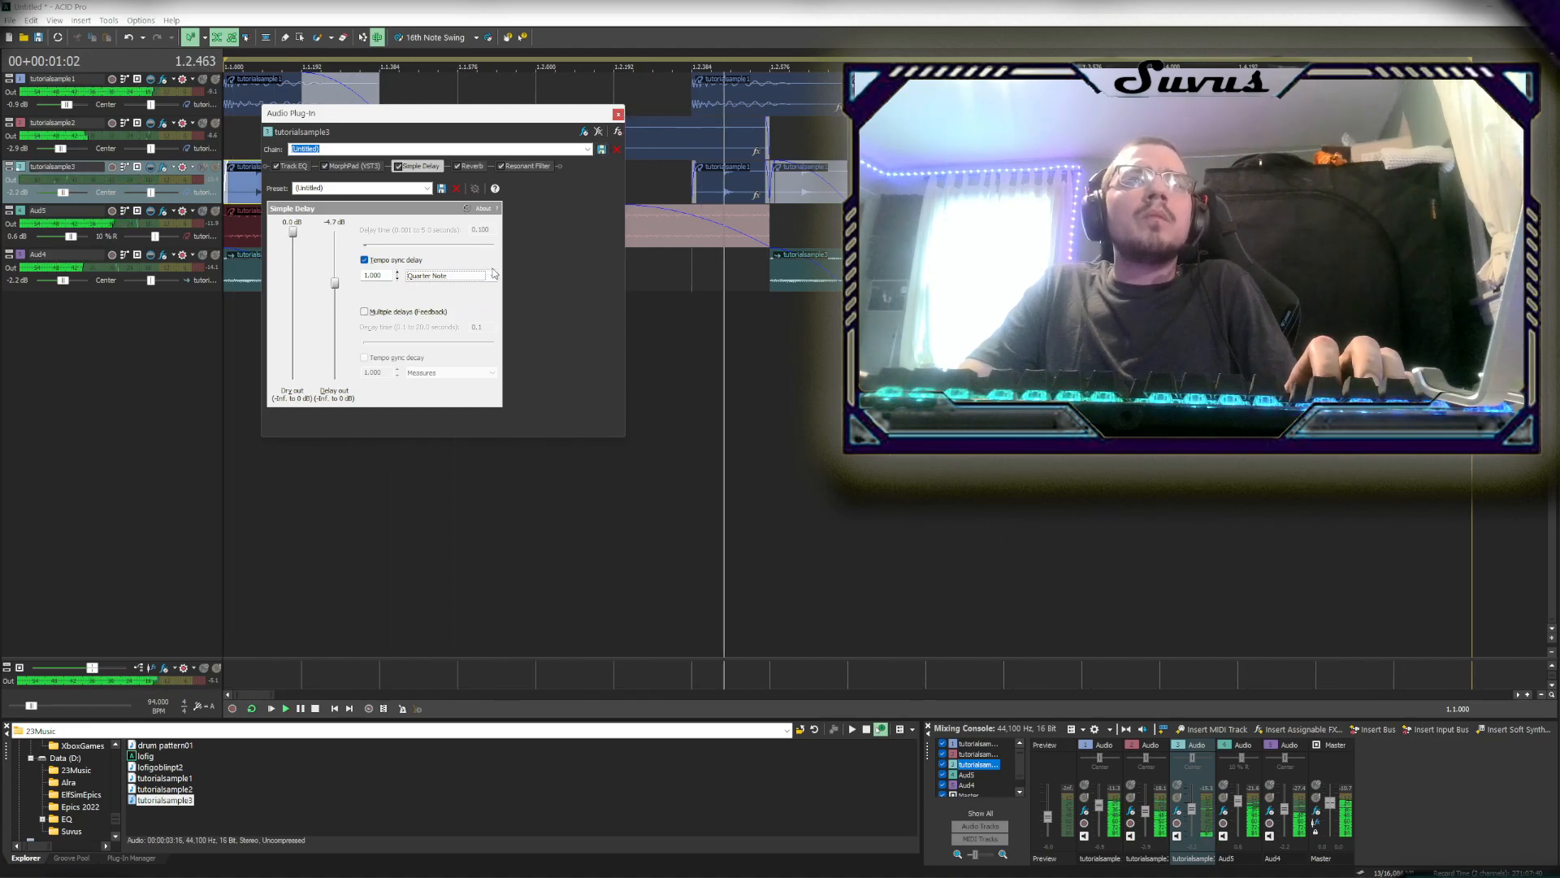
left_click(479, 275)
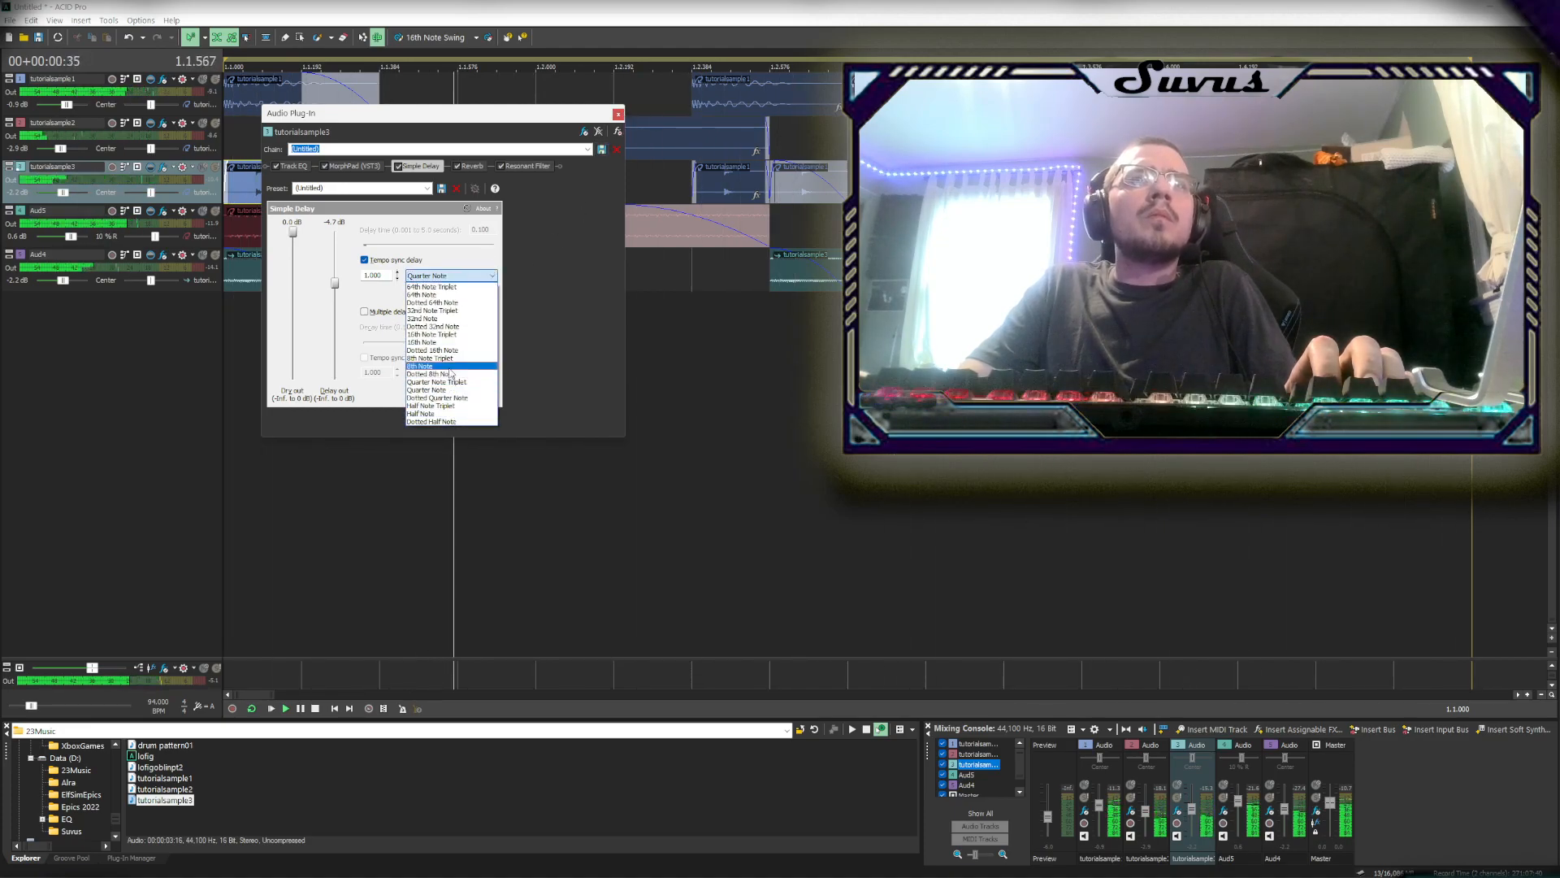
left_click(424, 366)
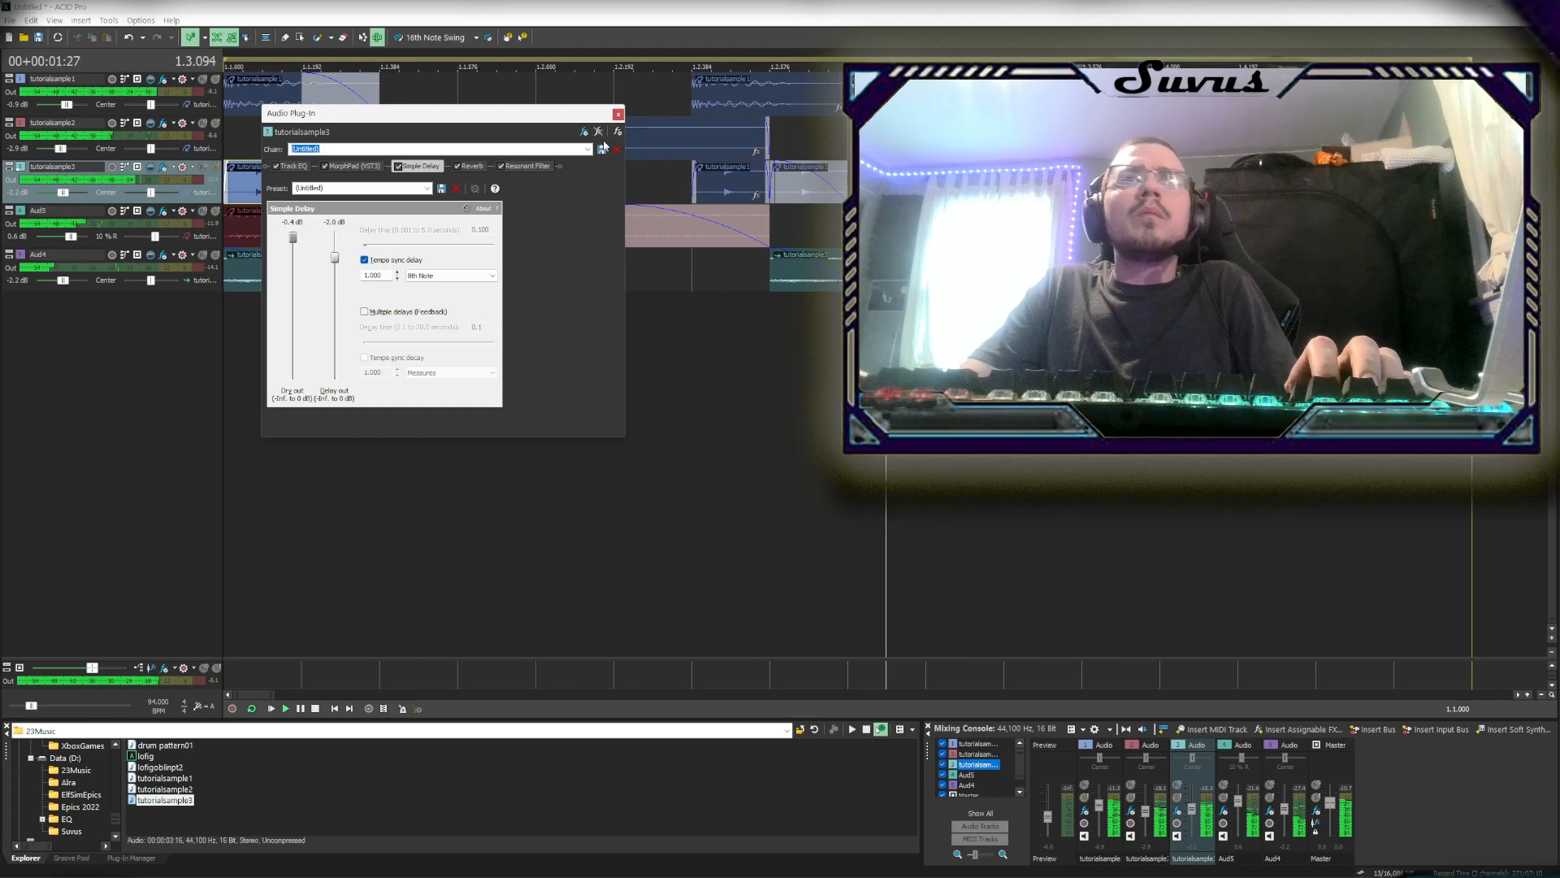
left_click(618, 114)
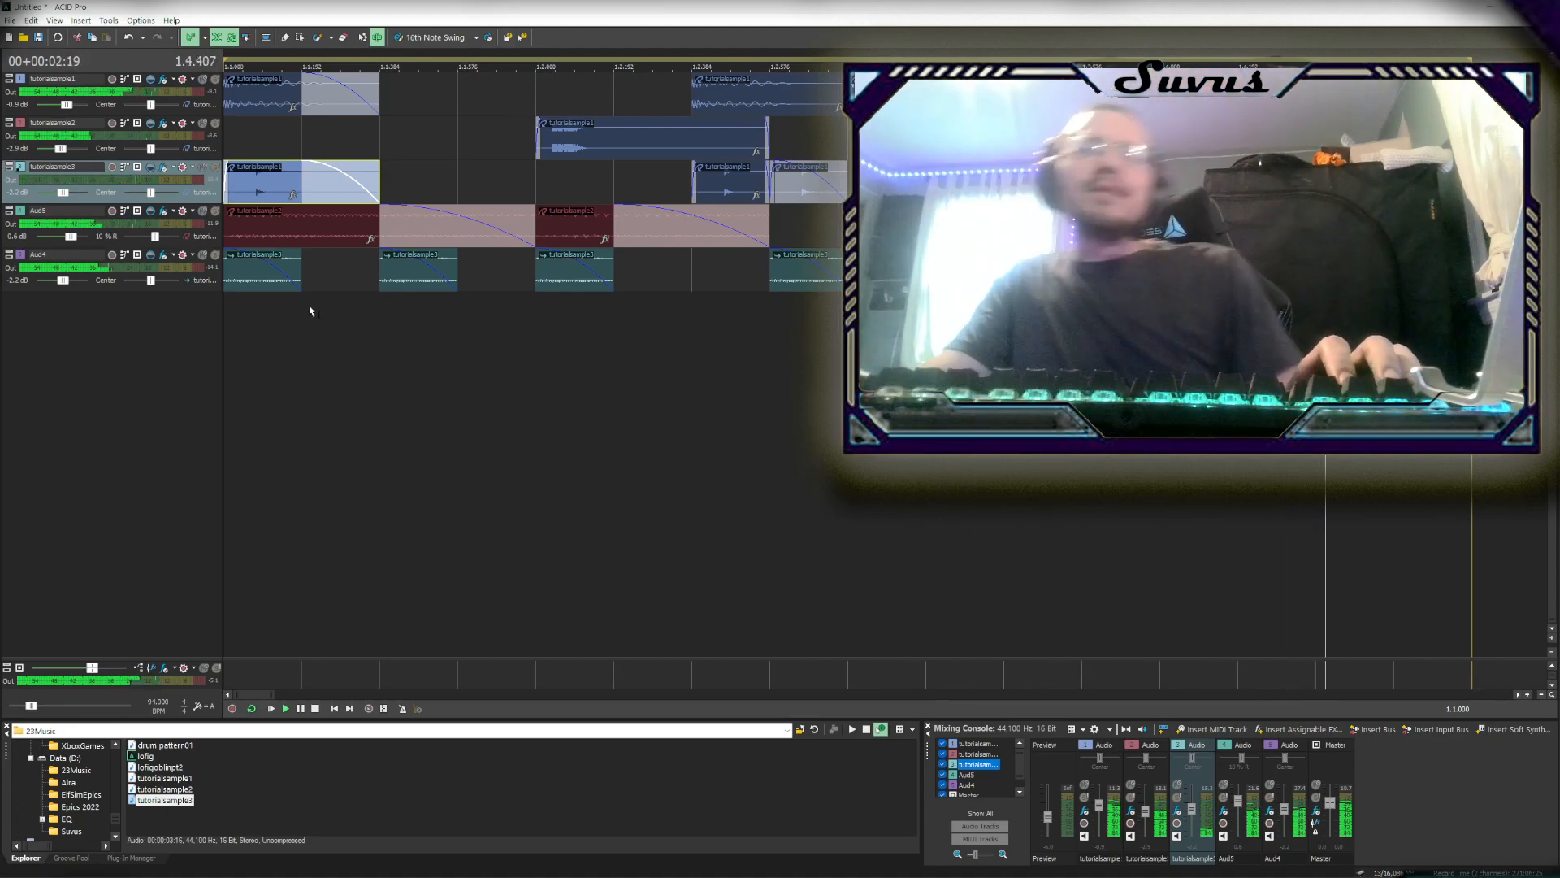
In Aud5's Simple Delay, raise the dry output to 0.0 dB and the delay output to about -1.3 dB, trying Half Note Triplet and Half Note
left_click(164, 213)
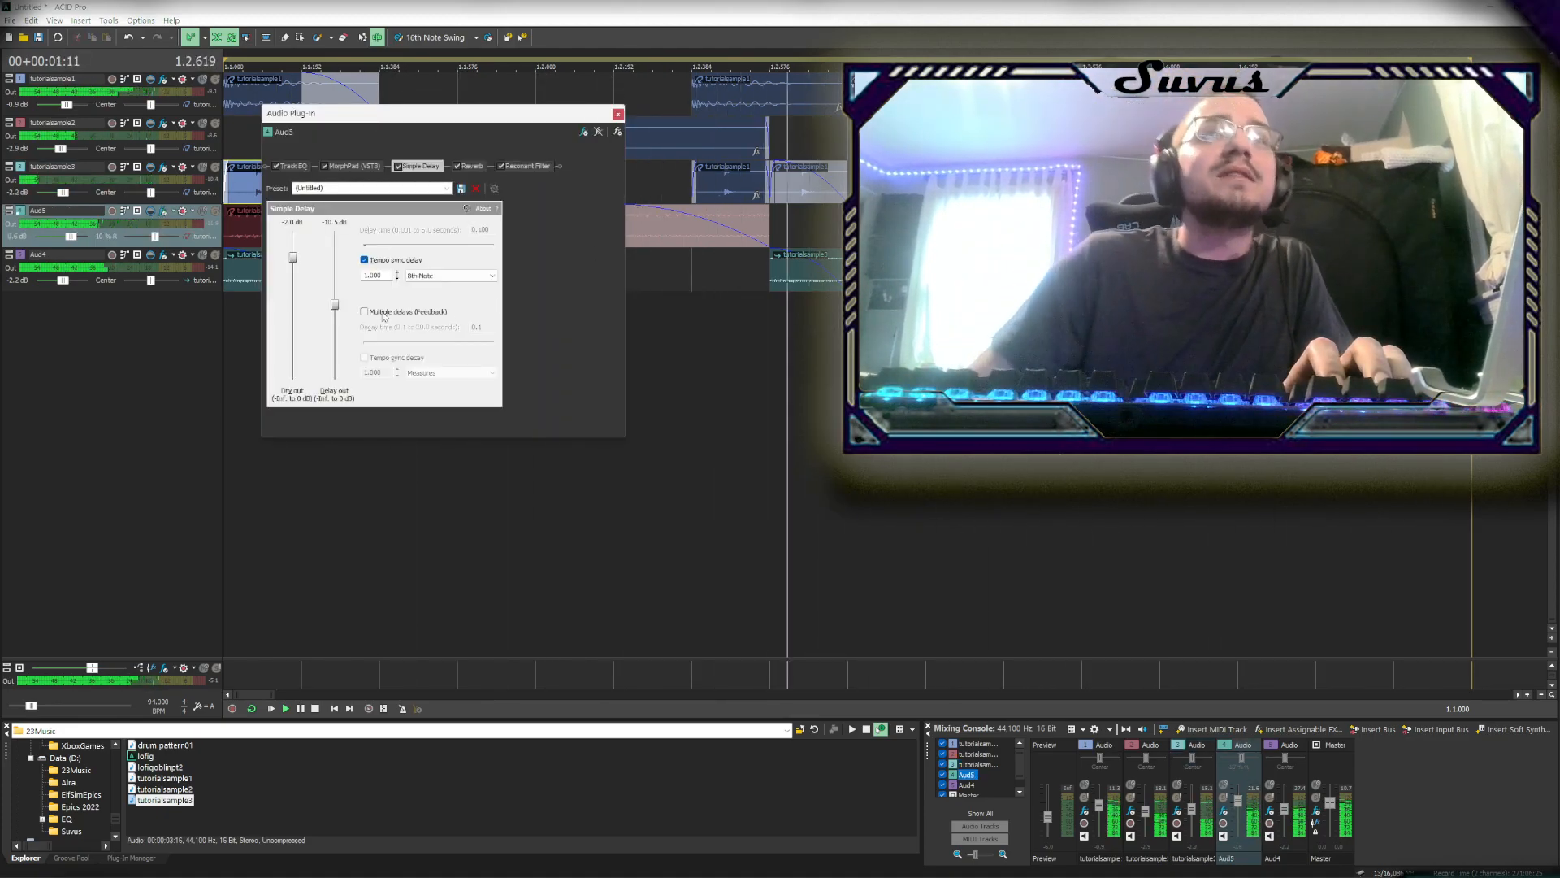
left_click_drag(294, 258, 293, 232)
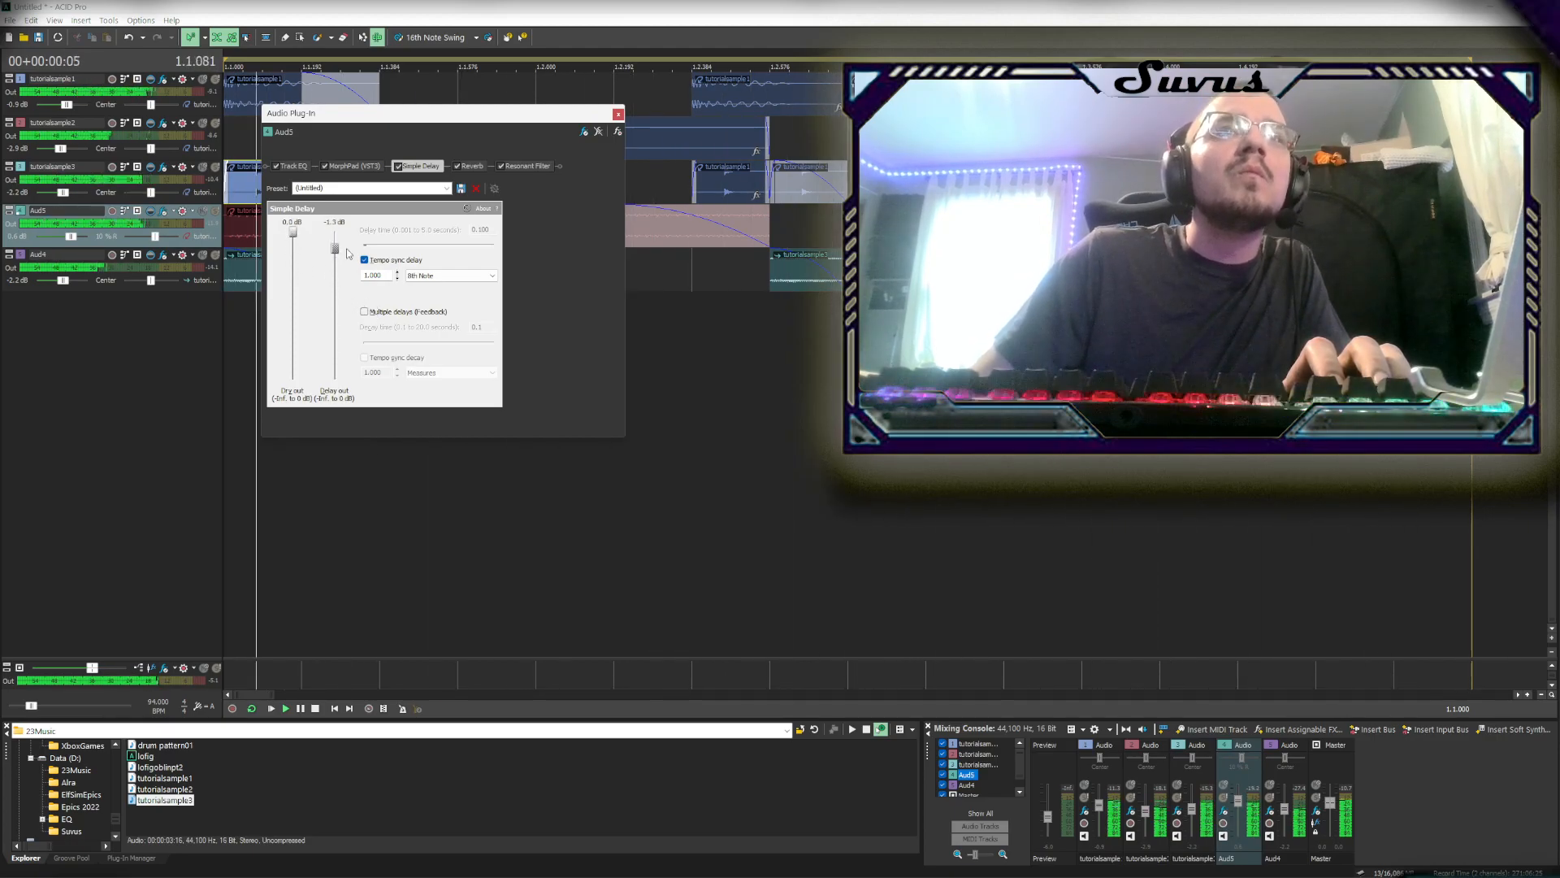
left_click(451, 276)
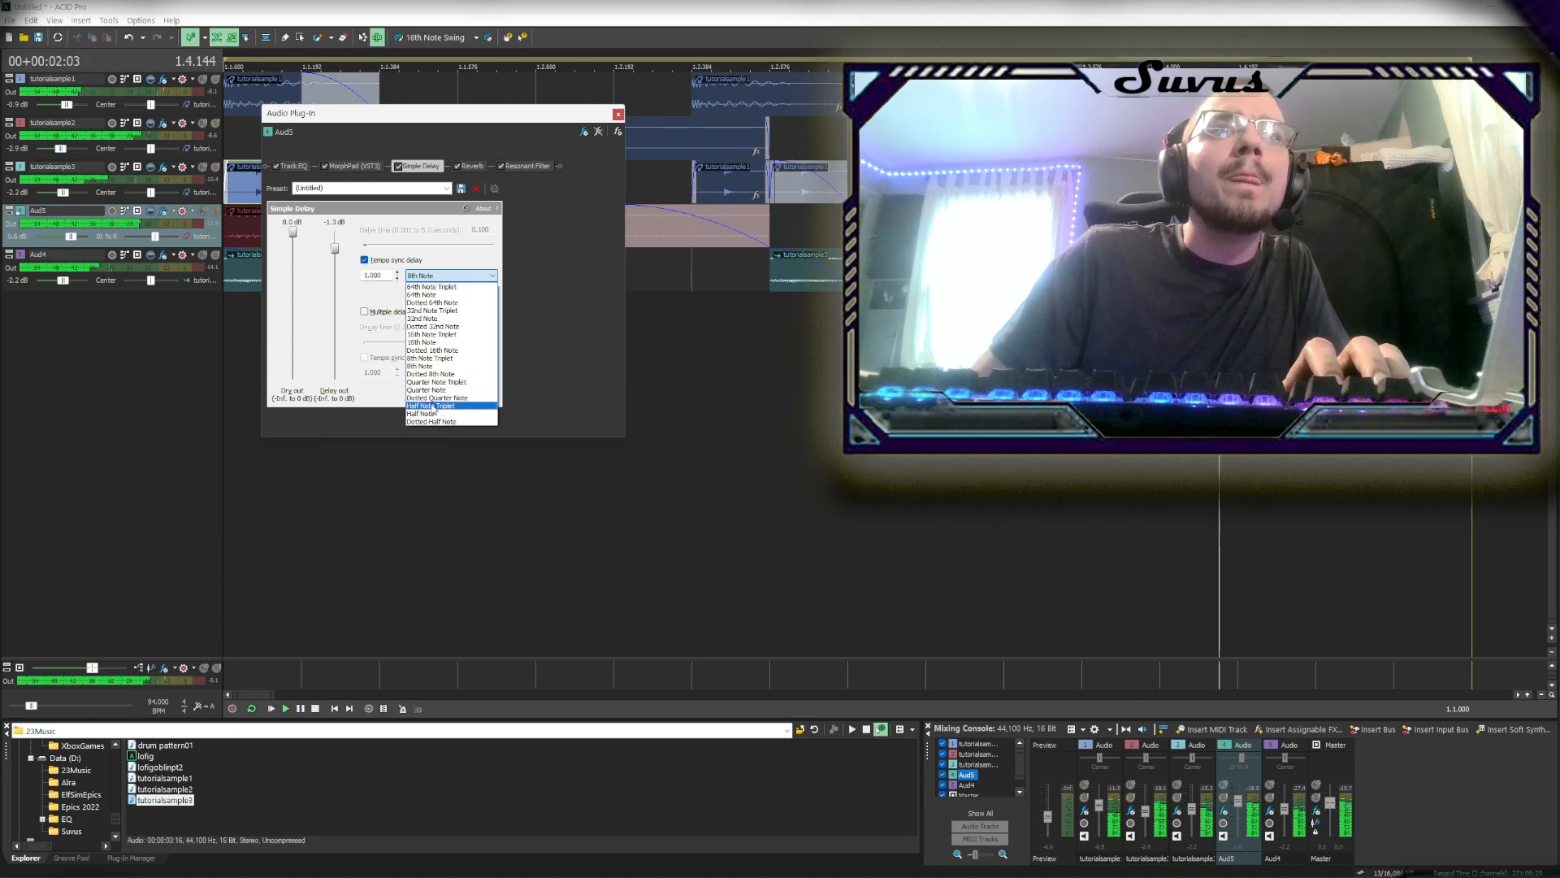
left_click(432, 405)
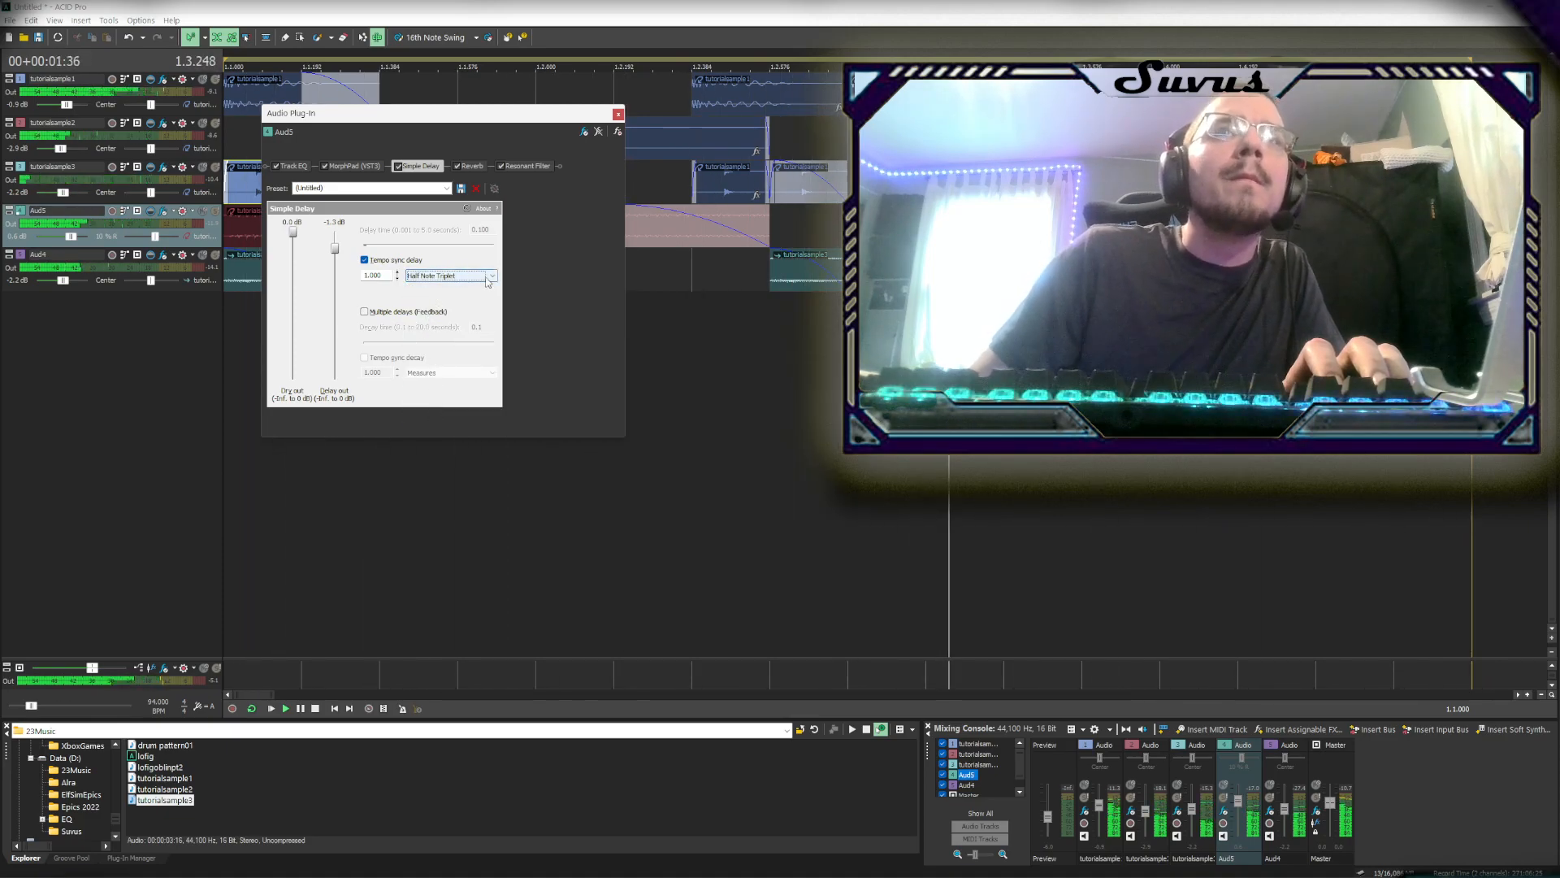
left_click(447, 276)
left_click(432, 406)
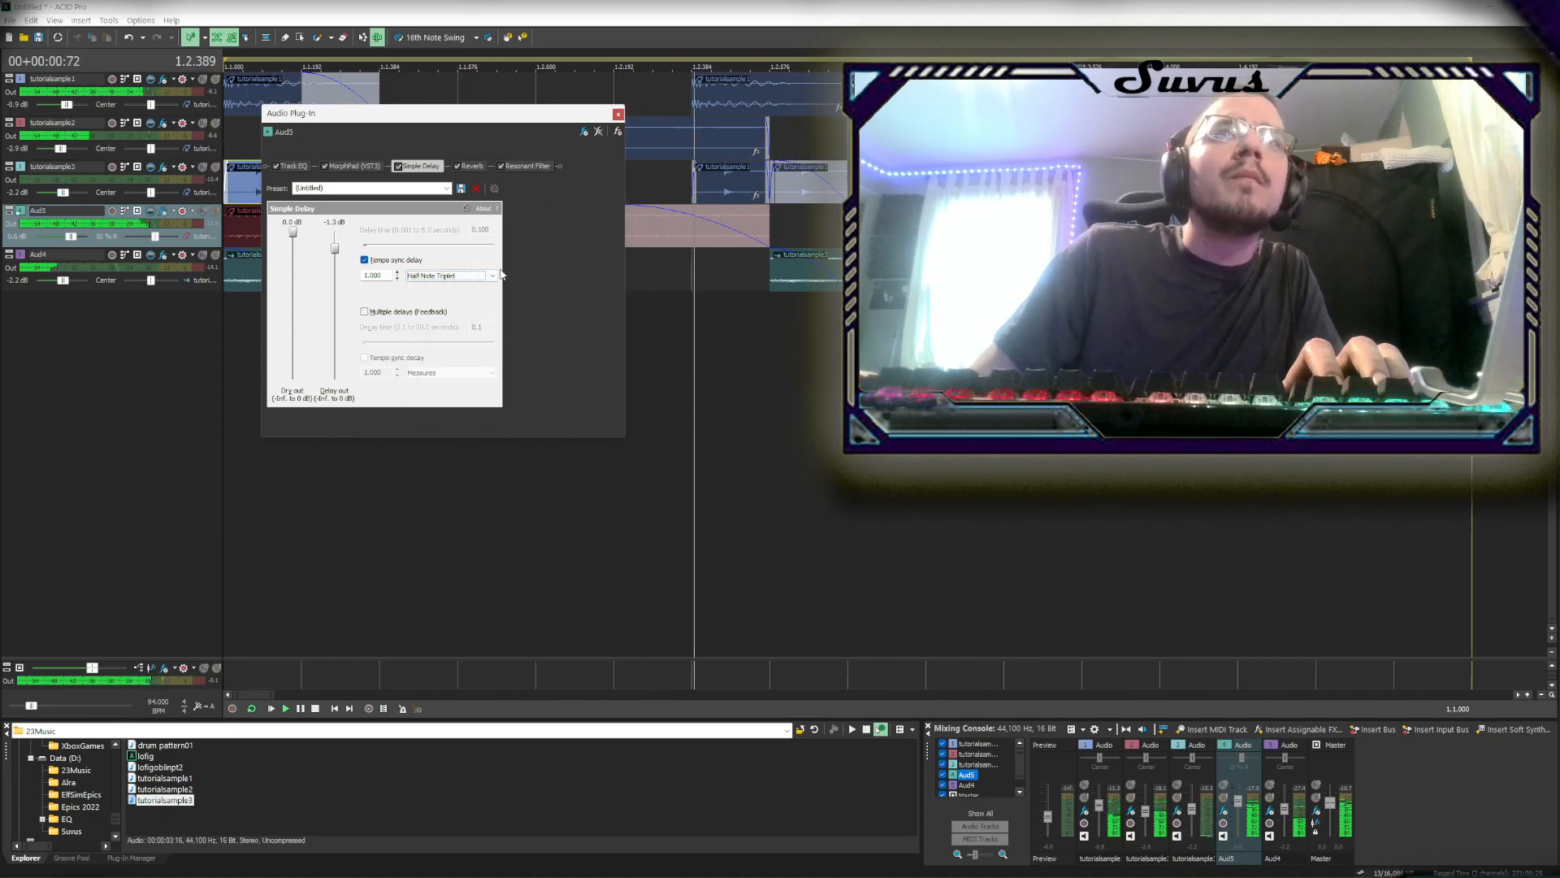
left_click(451, 275)
left_click(449, 412)
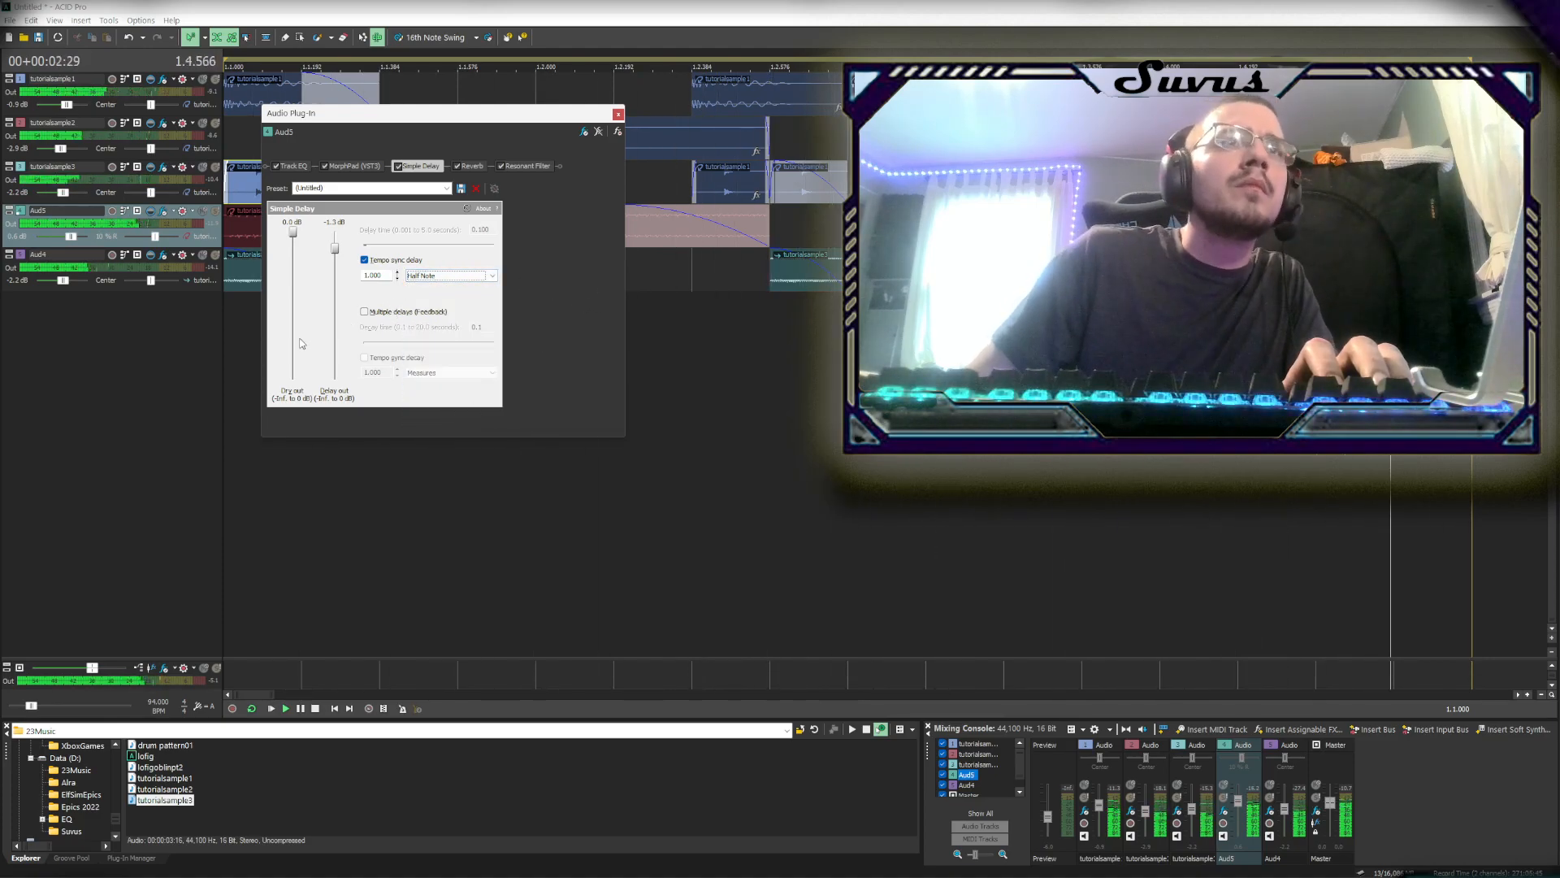
Set Aud5's Simple Delay to Quarter Note and its delay output to about -3.2 dB
left_click(451, 276)
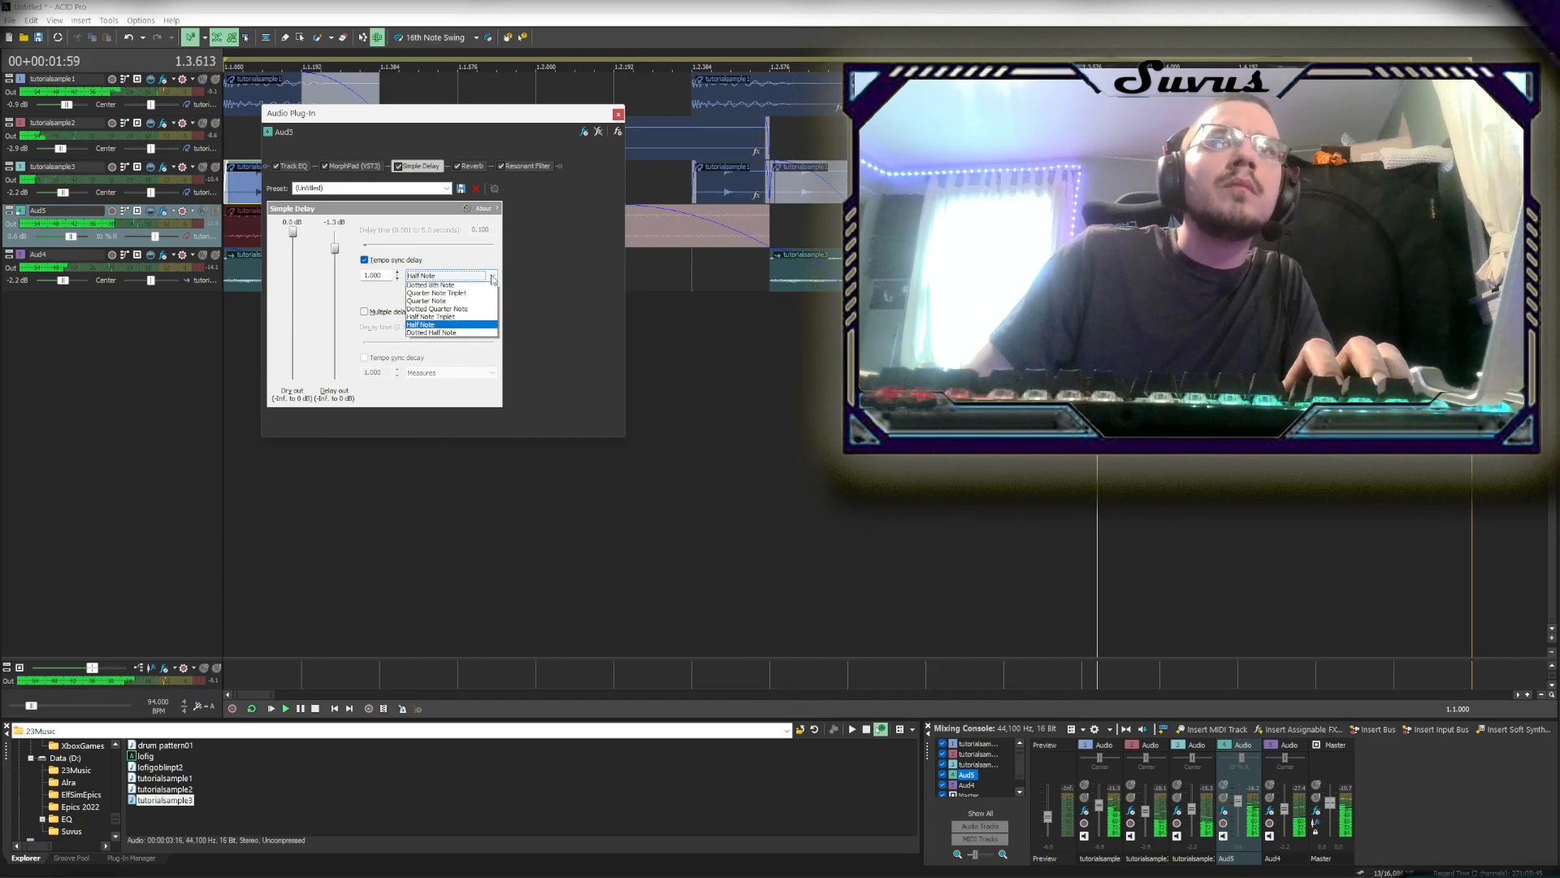
left_click(443, 391)
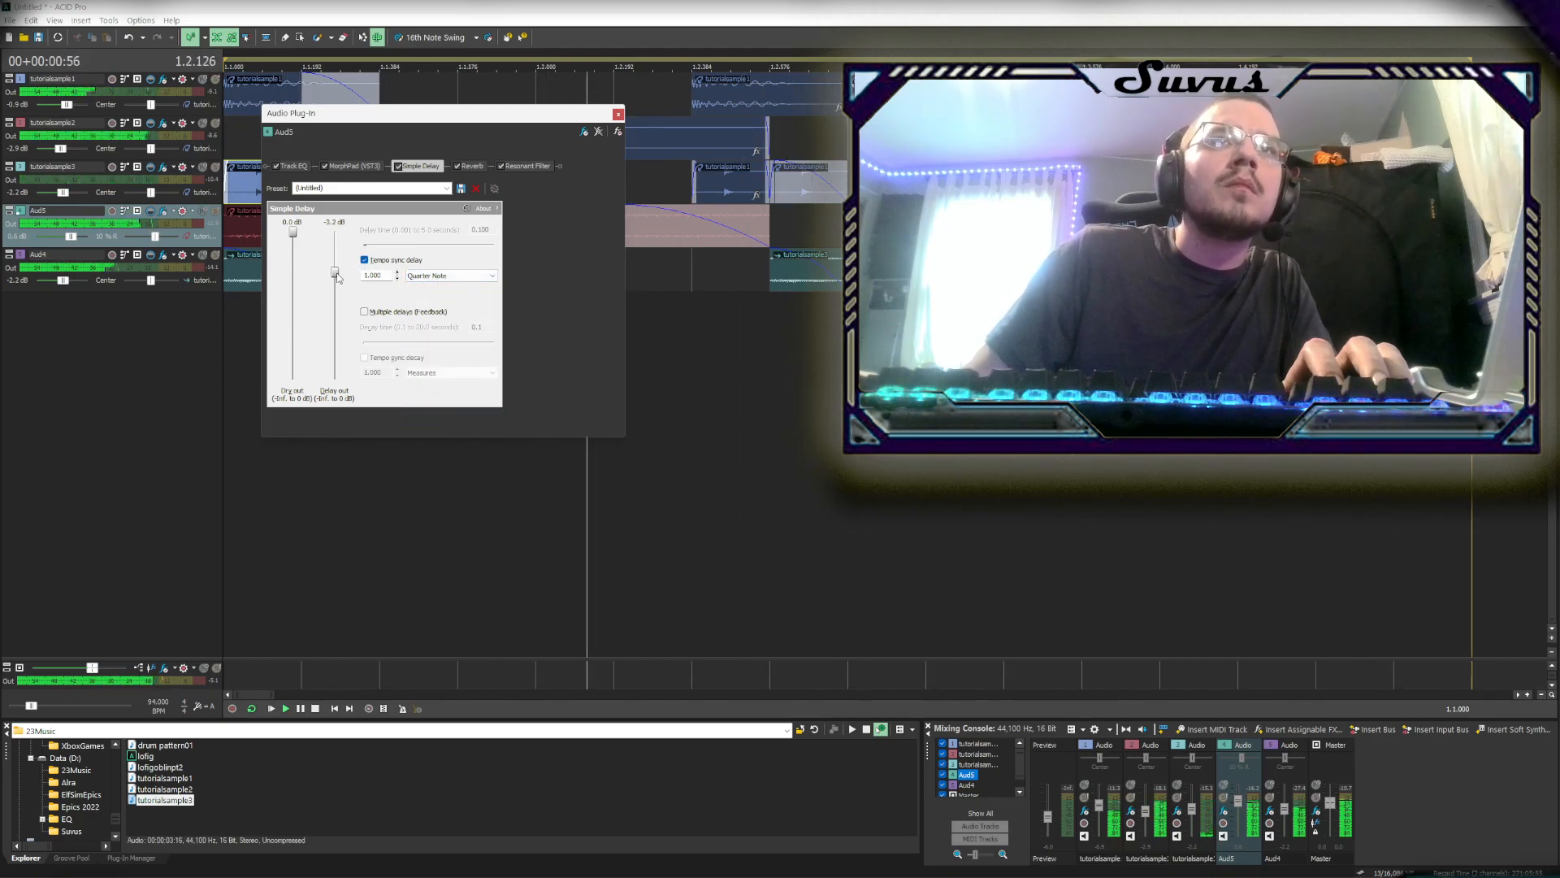
left_click(617, 115)
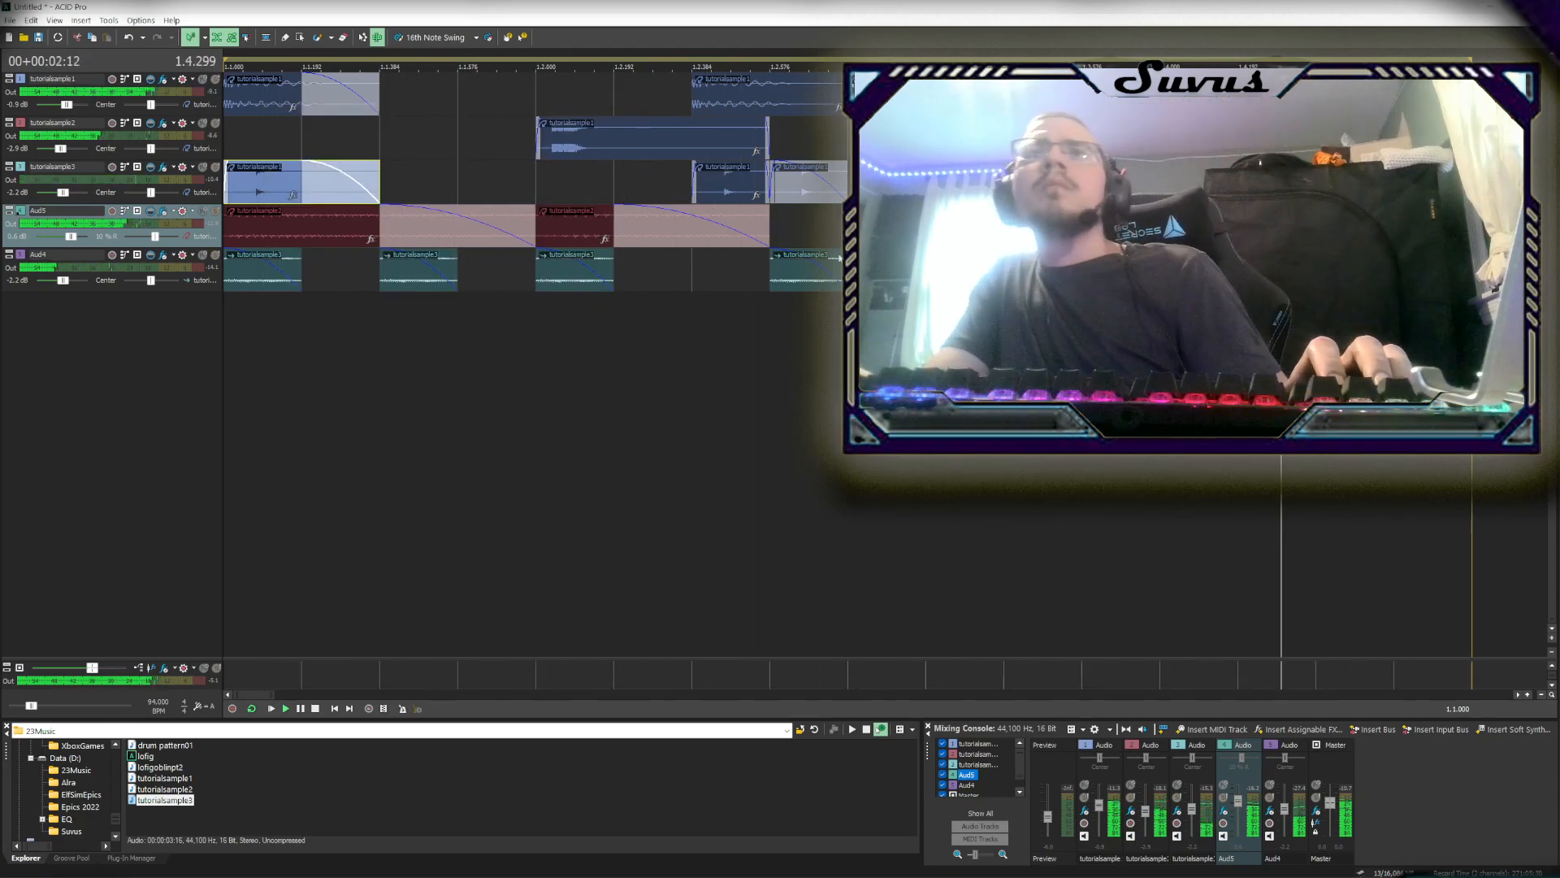
scroll(804, 317, "down", 3)
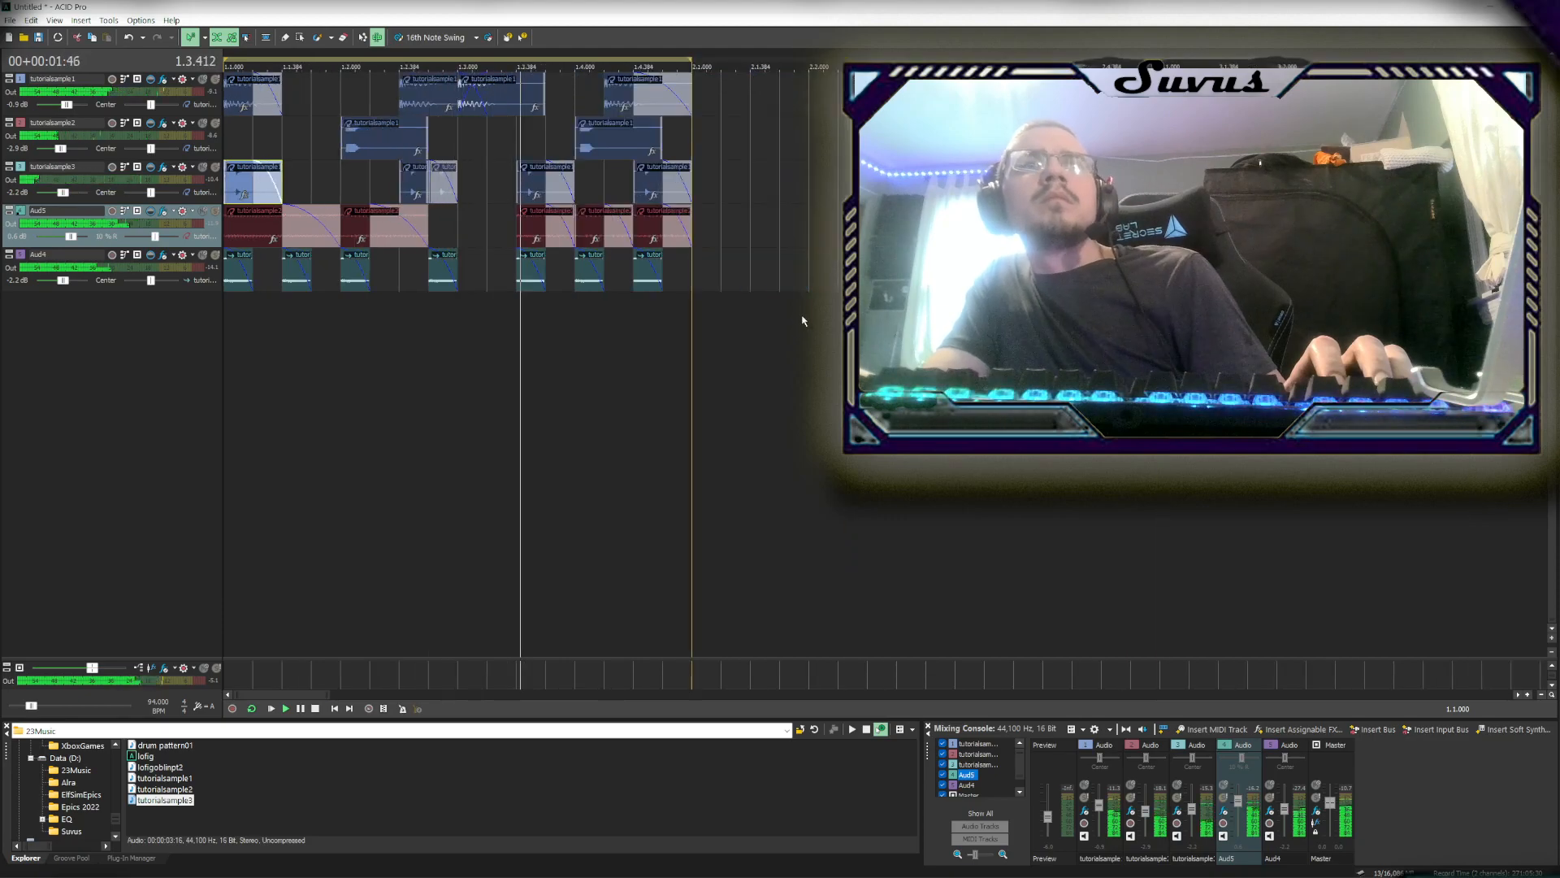
left_click(945, 96)
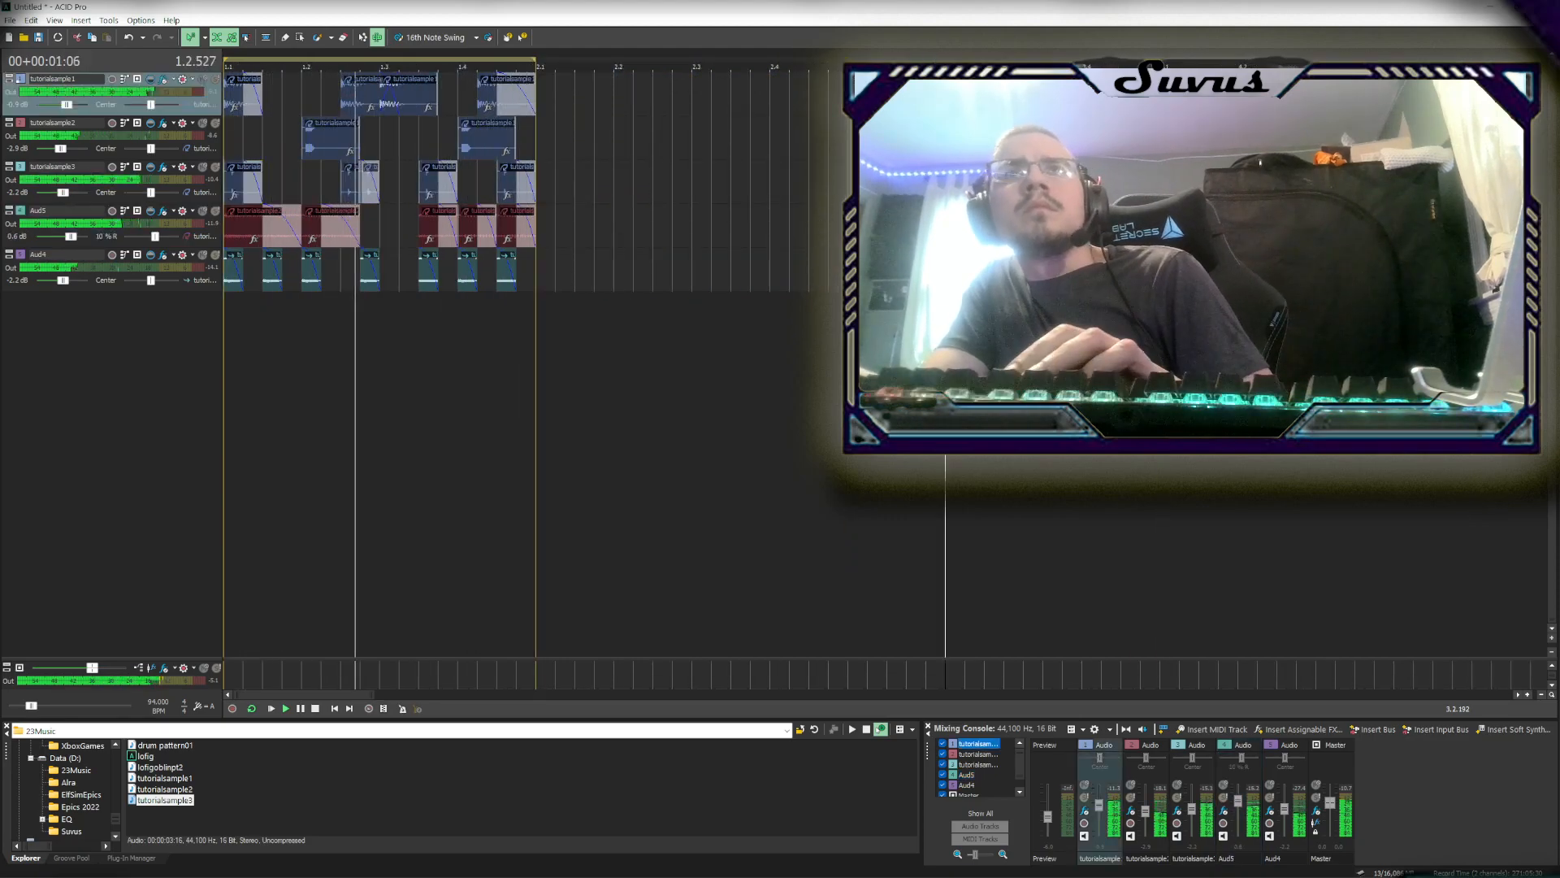
scroll(465, 378, "down", 2)
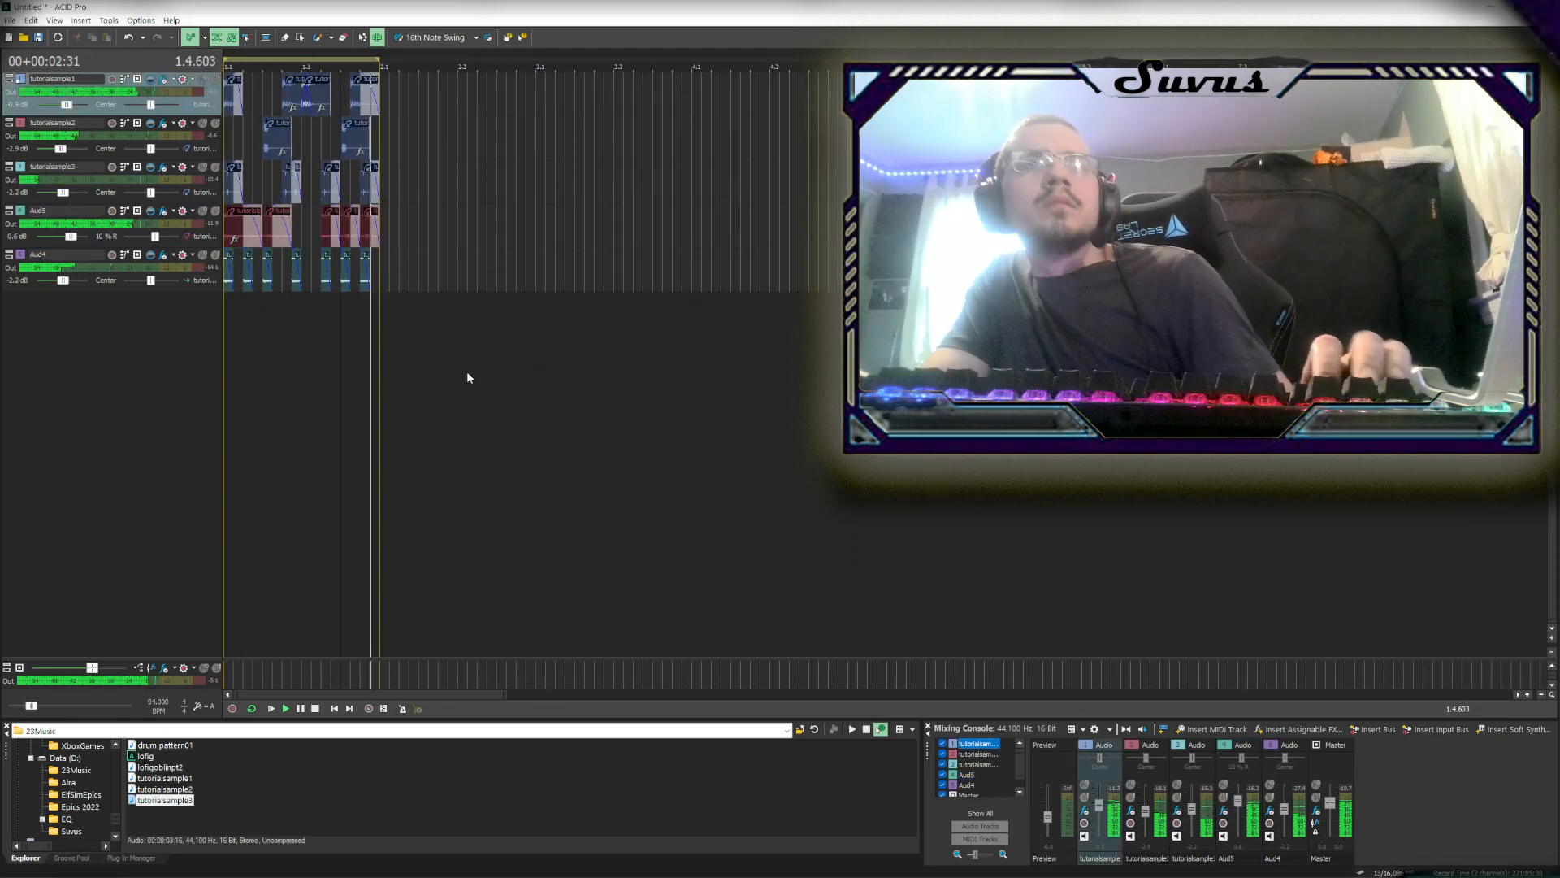
scroll(453, 358, "up", 2)
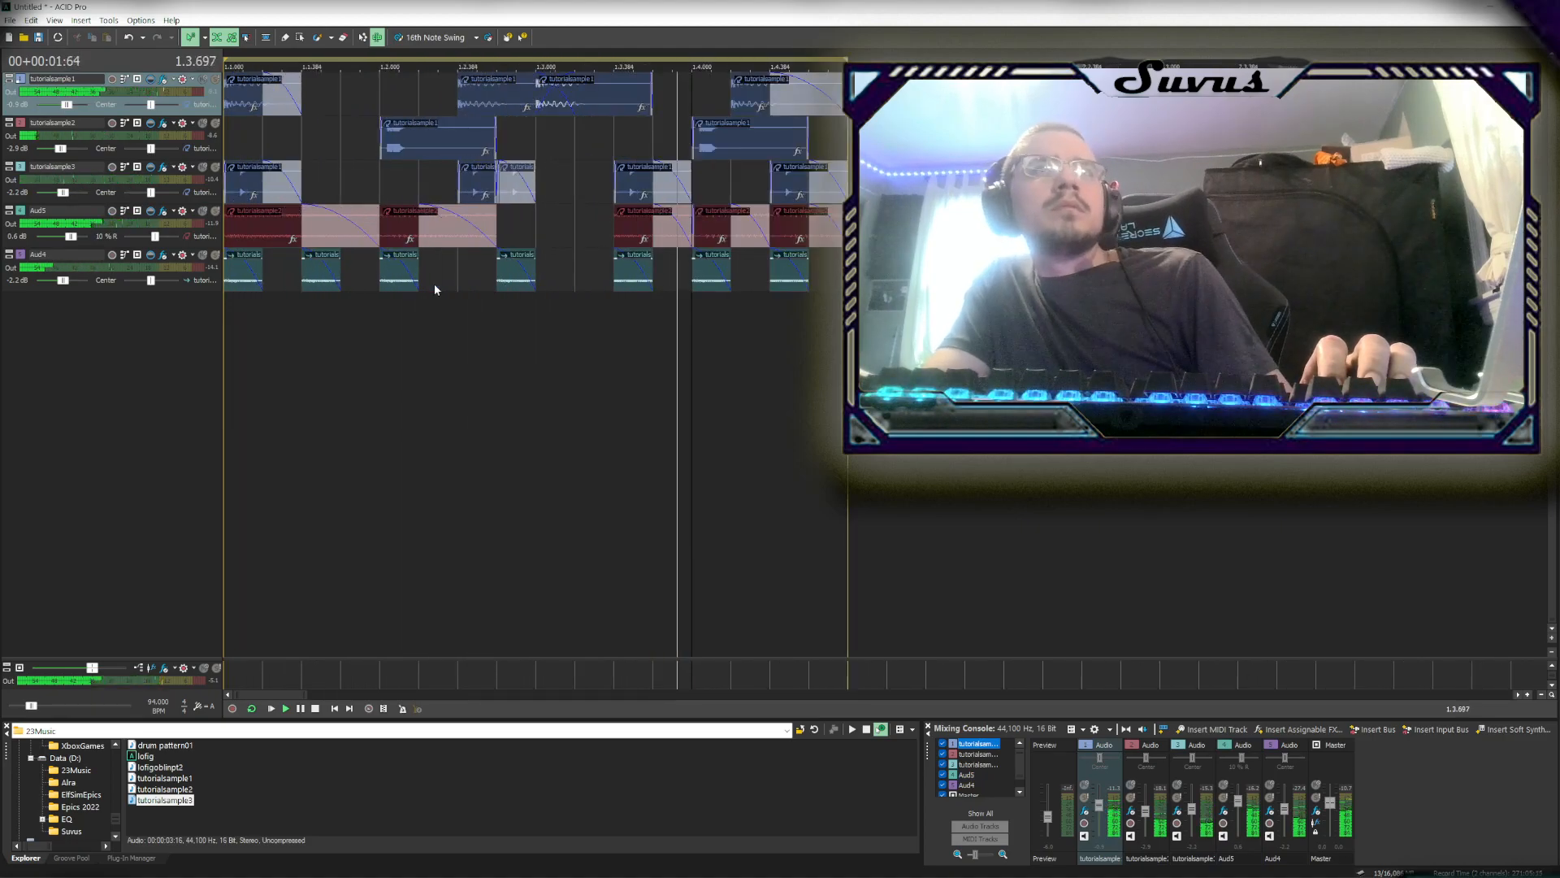
scroll(460, 302, "up", 1)
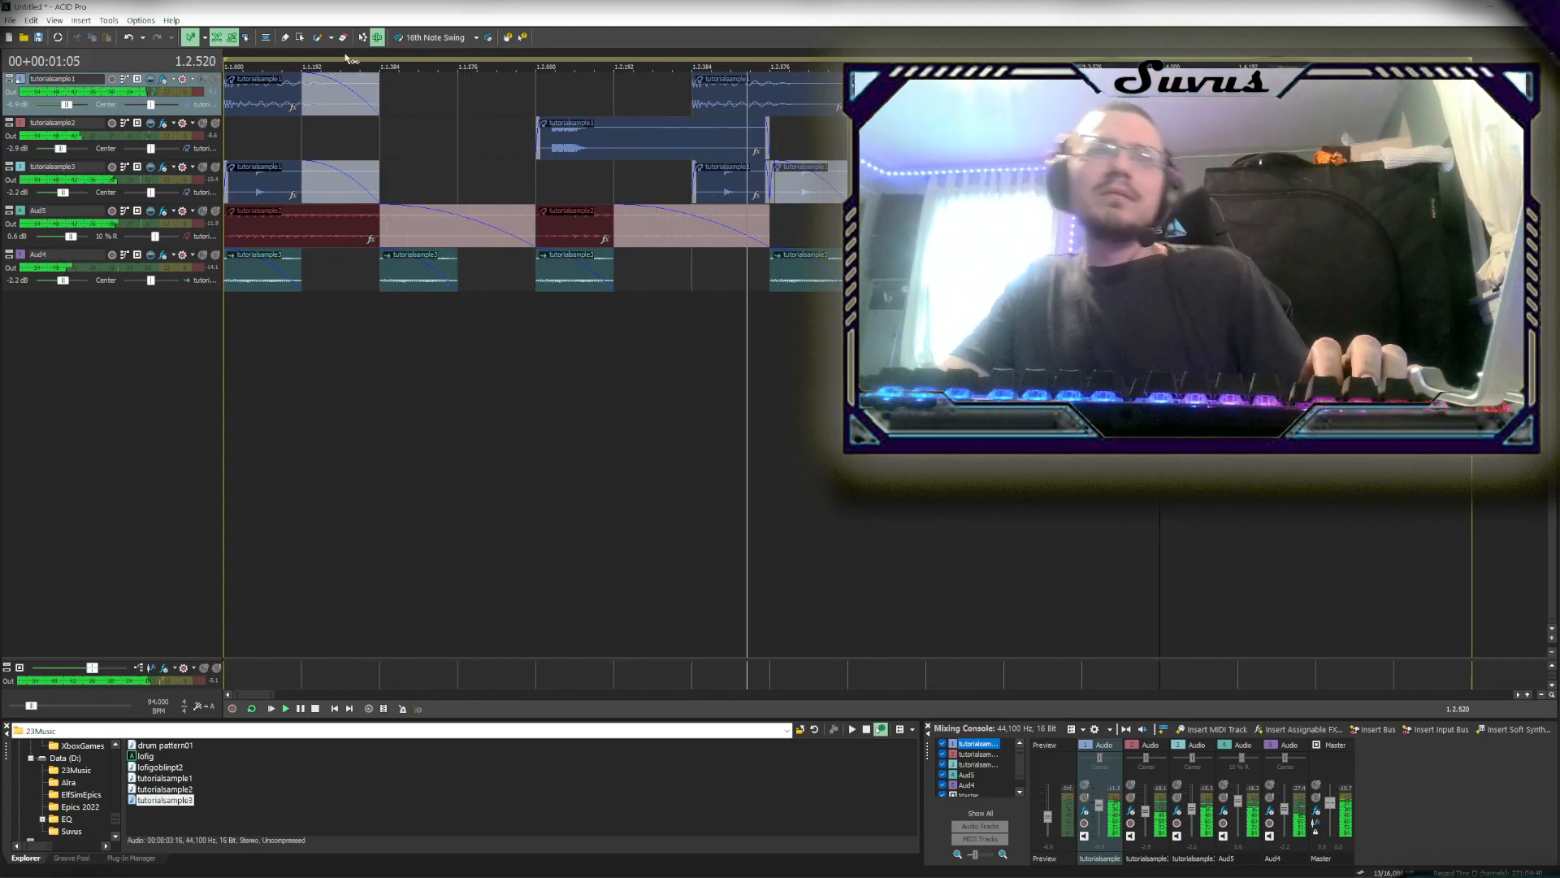
Select all events on every track of the one-bar loop and copy them
left_click(306, 86)
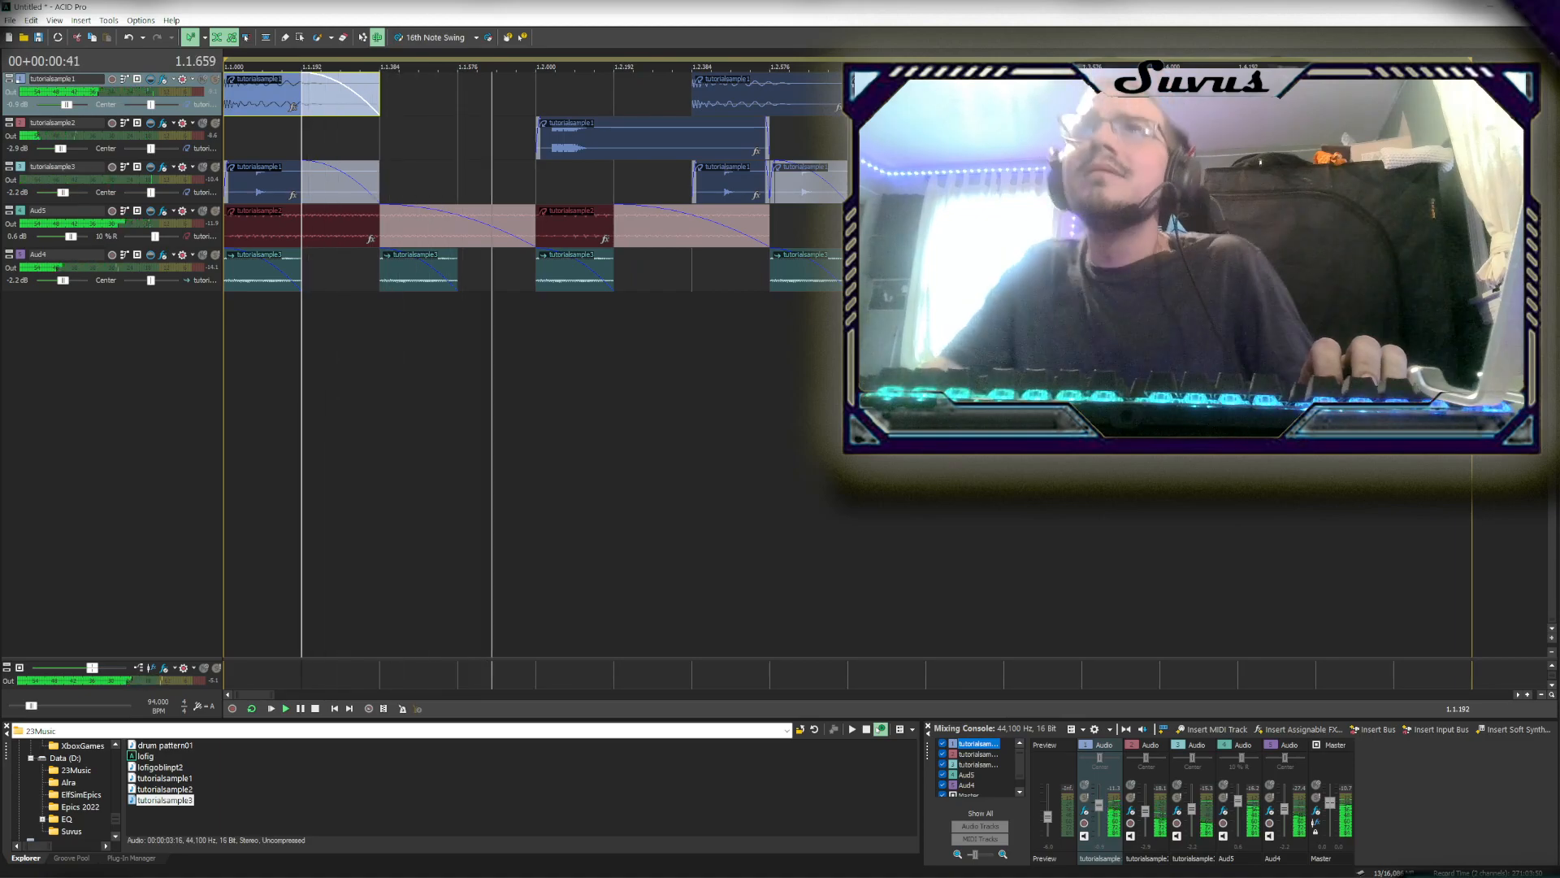
key("ctrl+a")
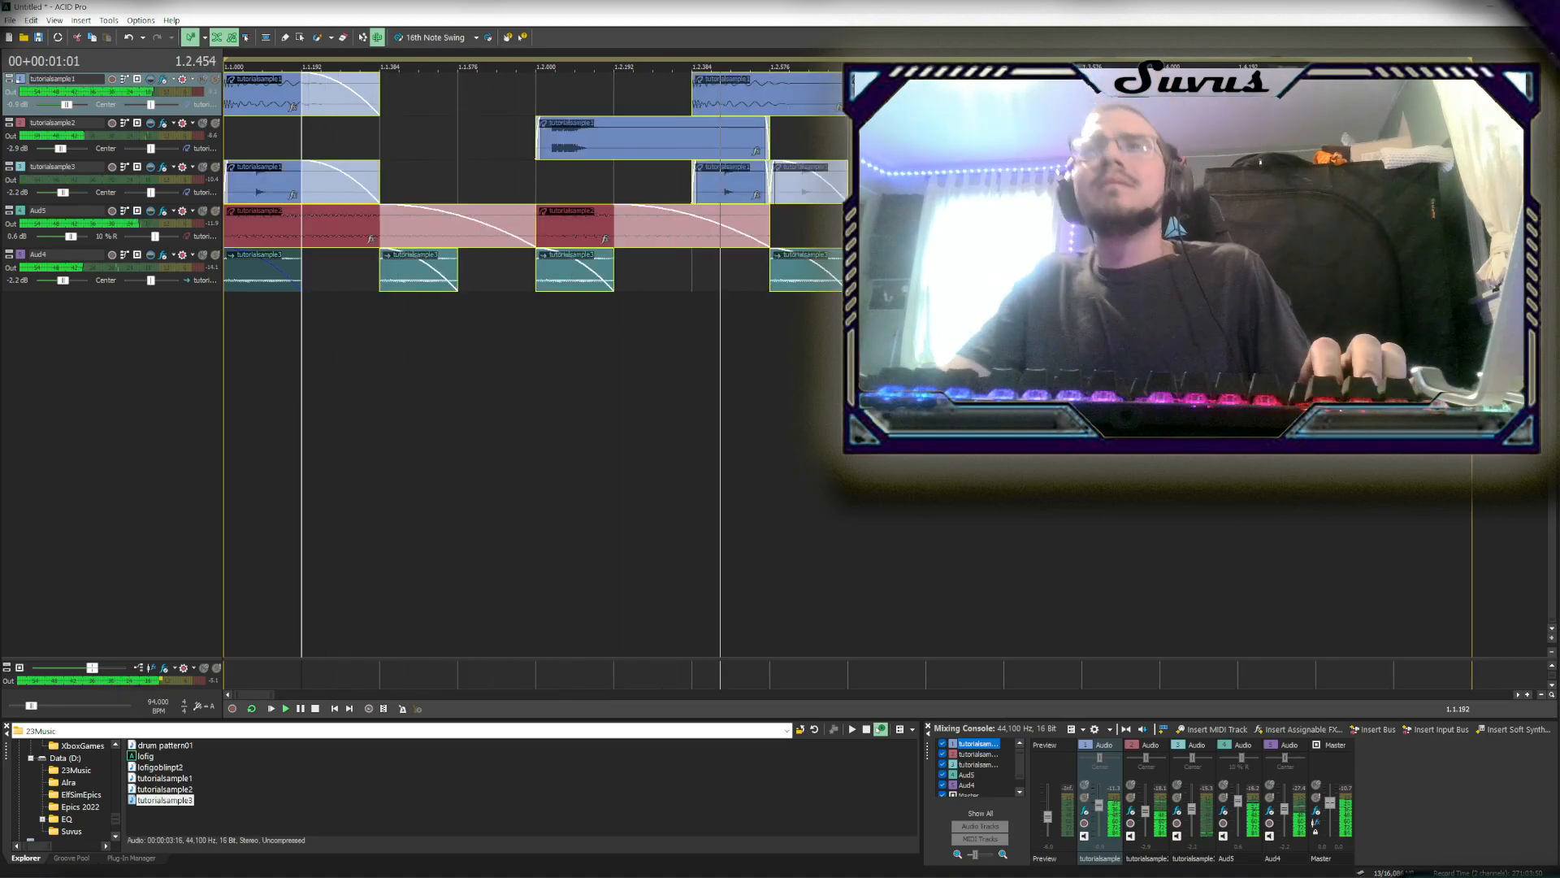
right_click(270, 113)
left_click(309, 346)
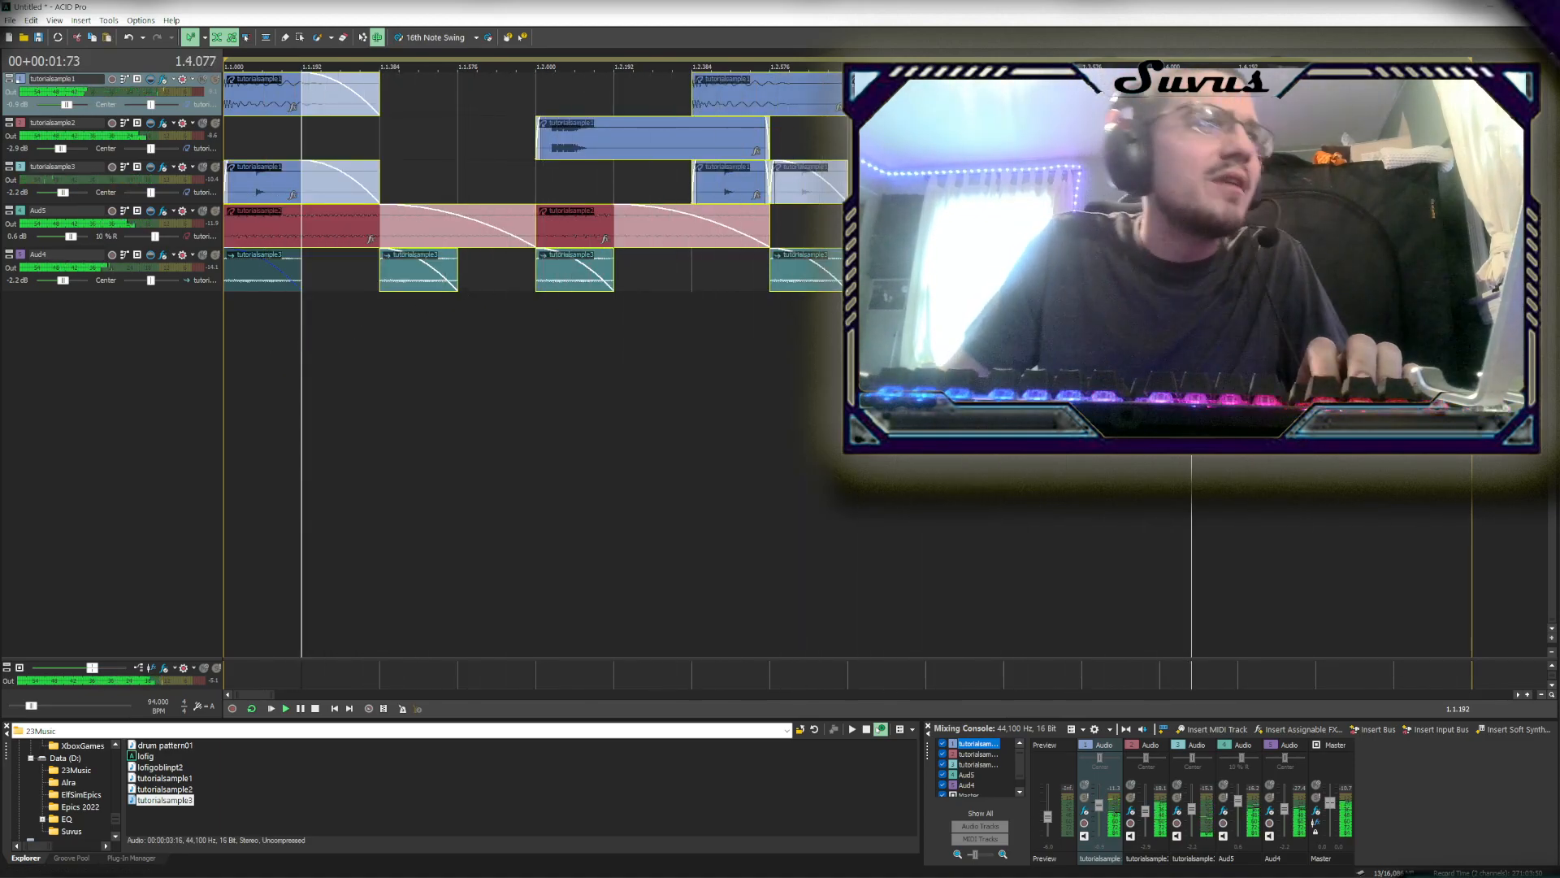
Paste the copied bar repeatedly end to end, starting at 2.1.000 and filling the timeline up to 5.1.000
scroll(533, 361, "down", 1)
left_click(850, 96)
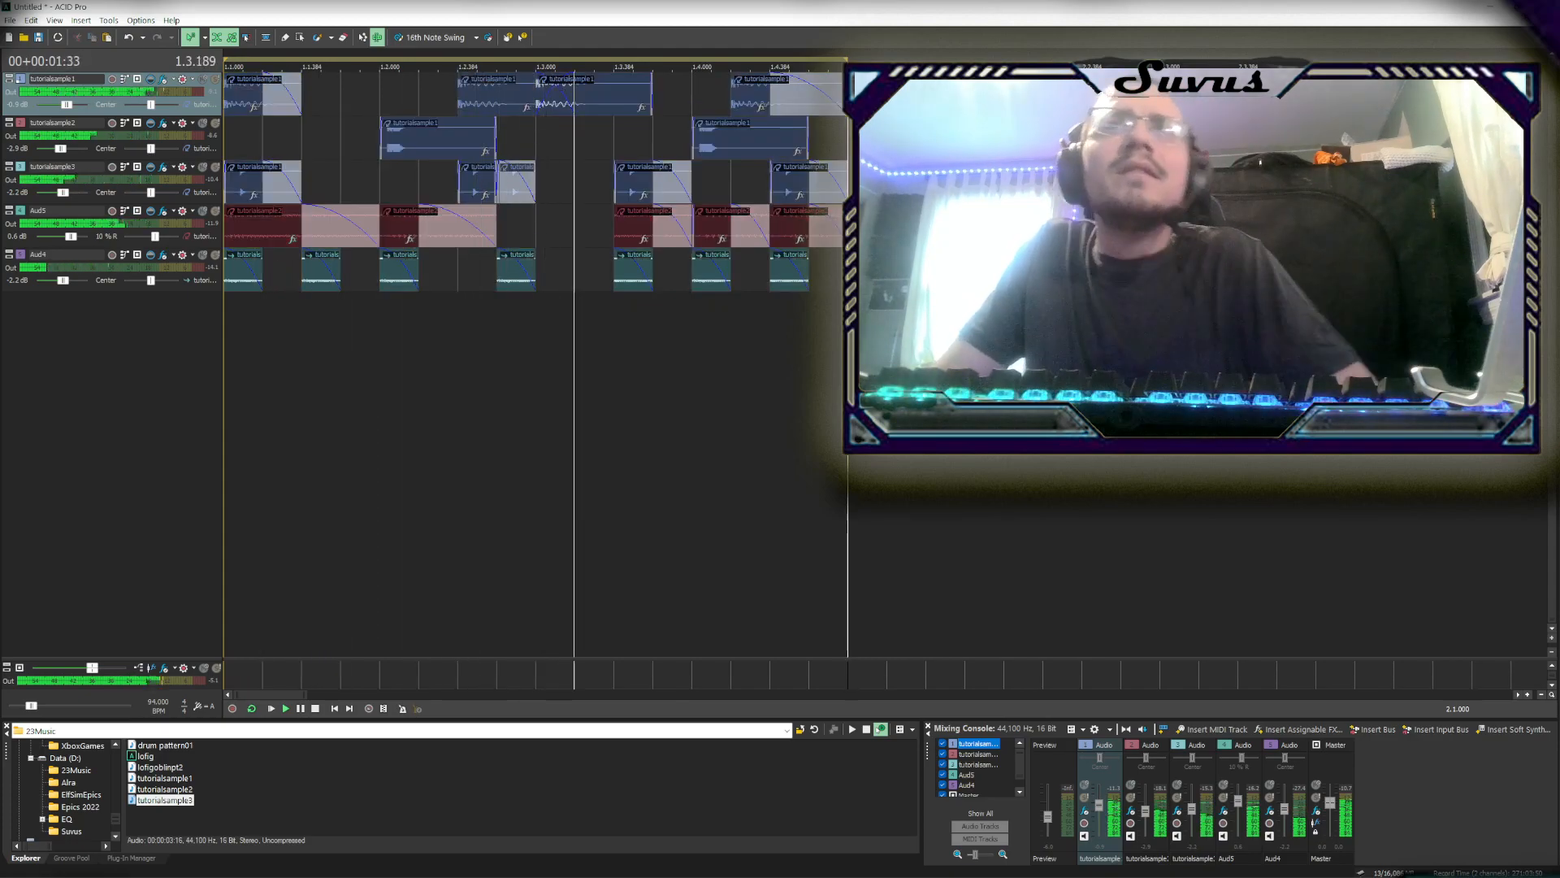
key("ctrl+v")
scroll(886, 364, "down", 1)
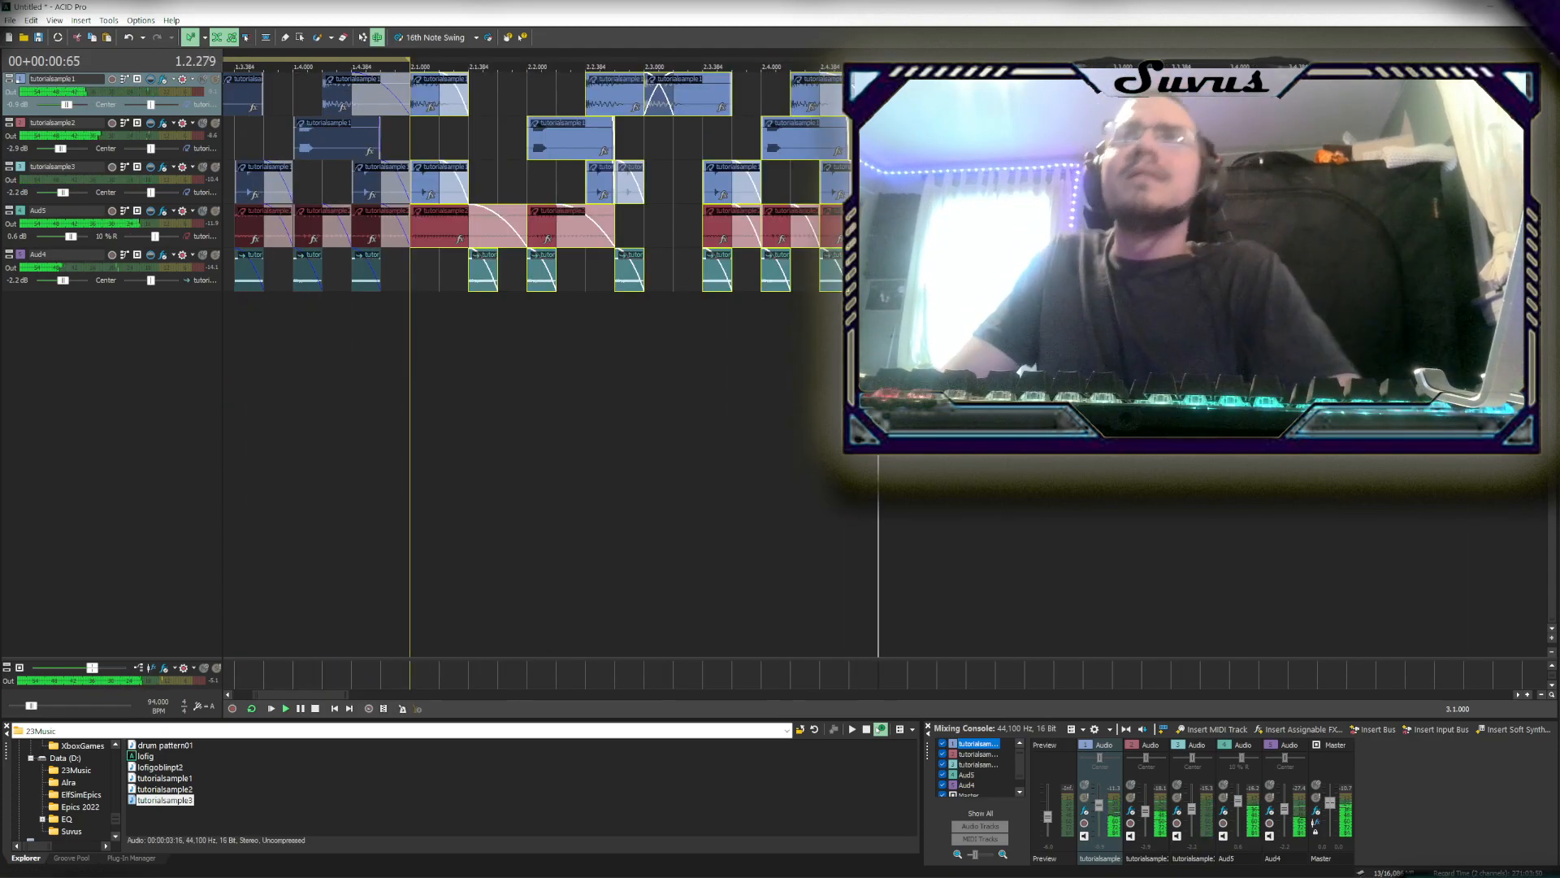
left_click(881, 358)
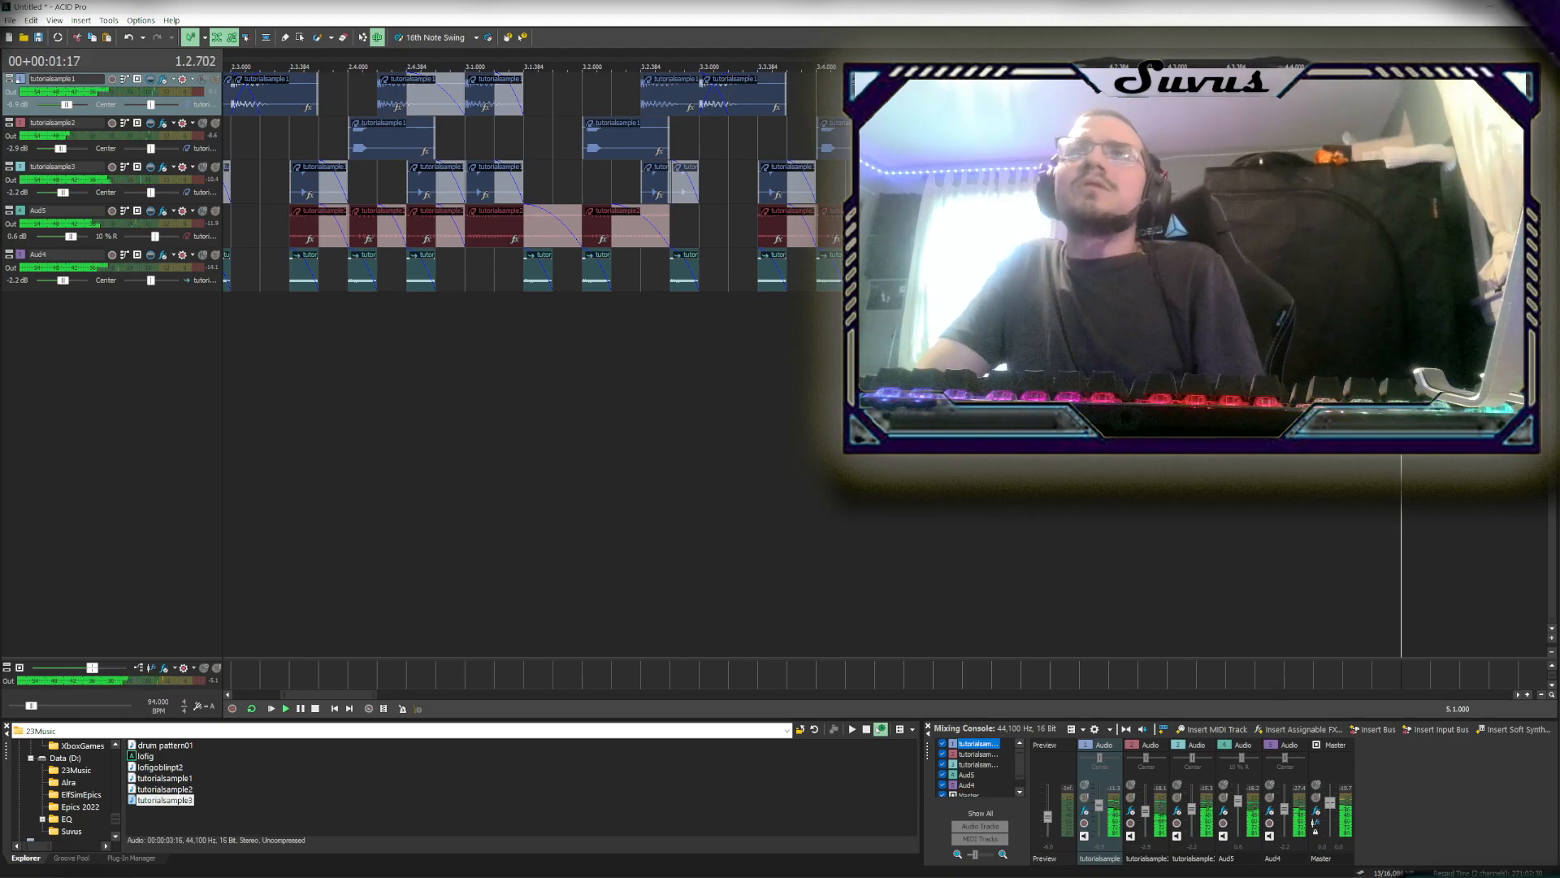
Extend the end of the loop region to 5.1.000 so that it covers all four bars
left_click(1197, 182)
scroll(1197, 182, "up", 2)
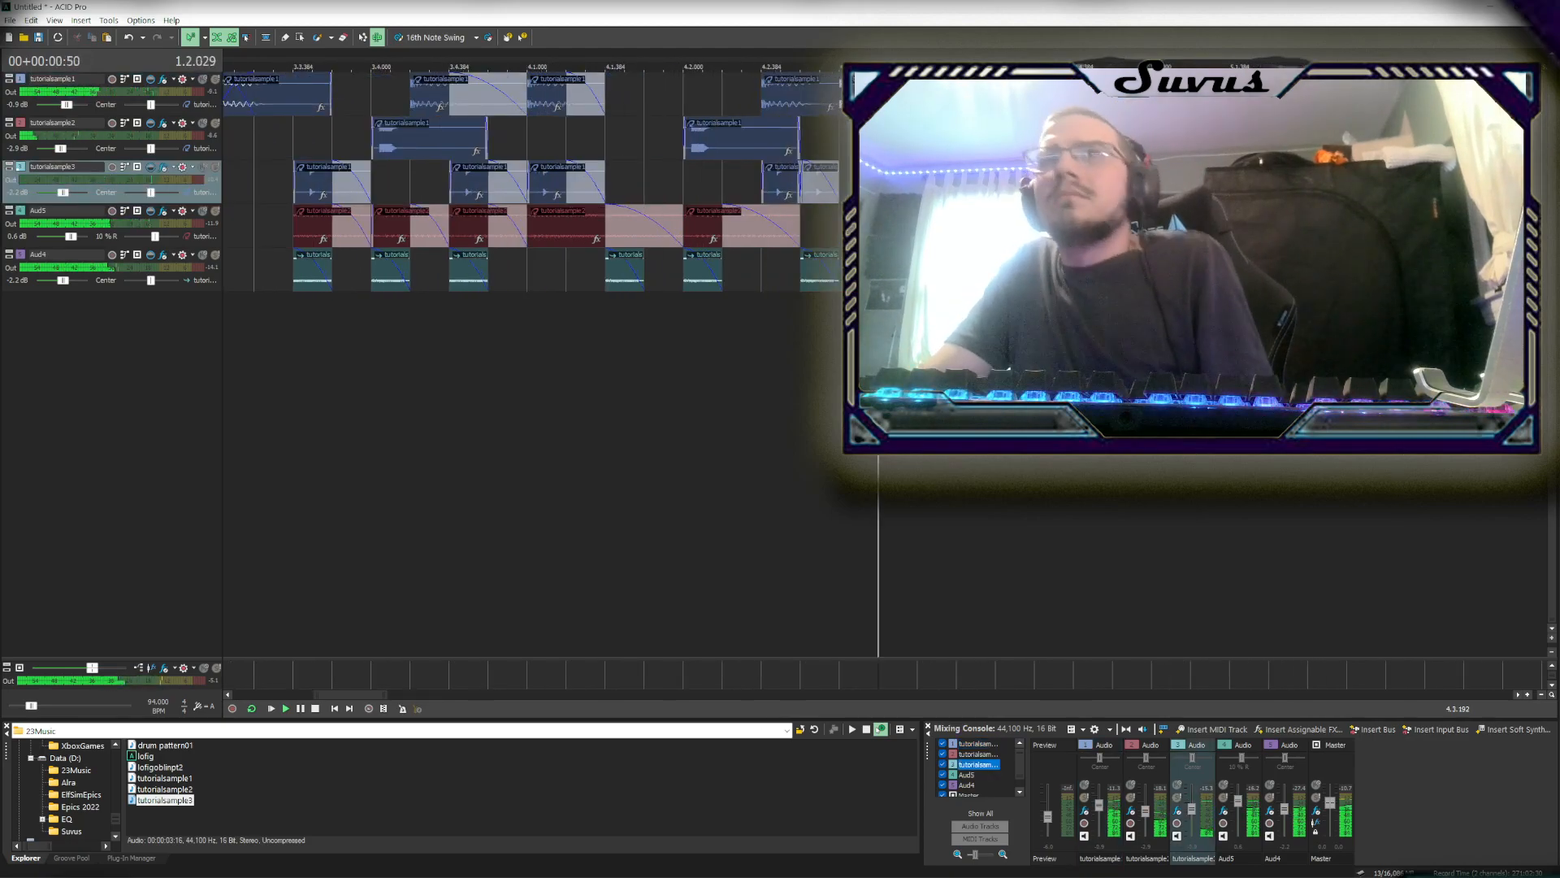
scroll(378, 65, "down", 4)
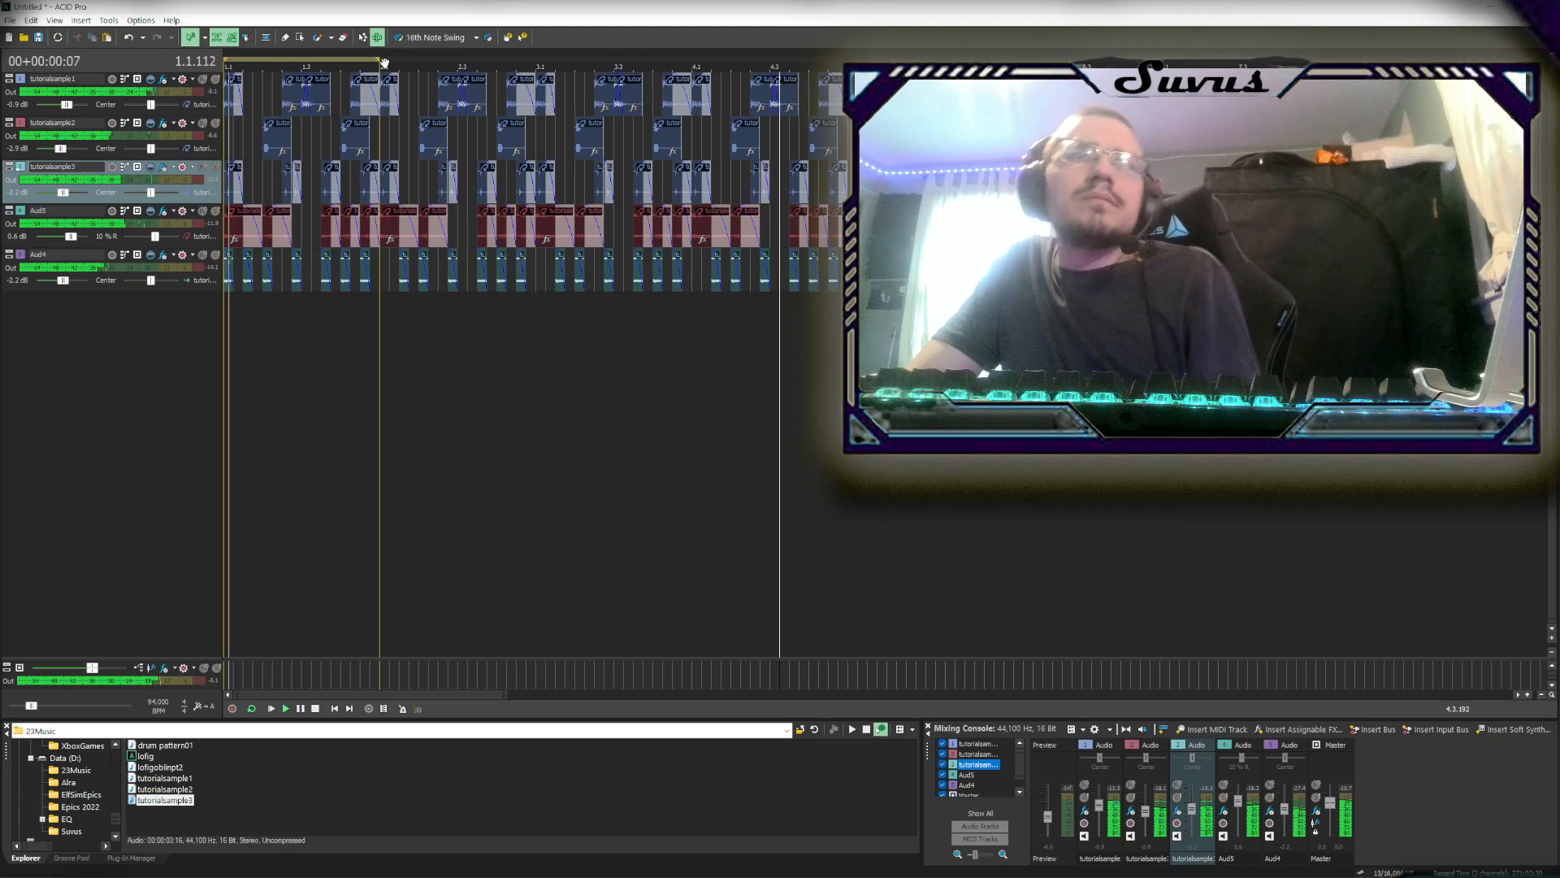
left_click_drag(377, 65, 849, 33)
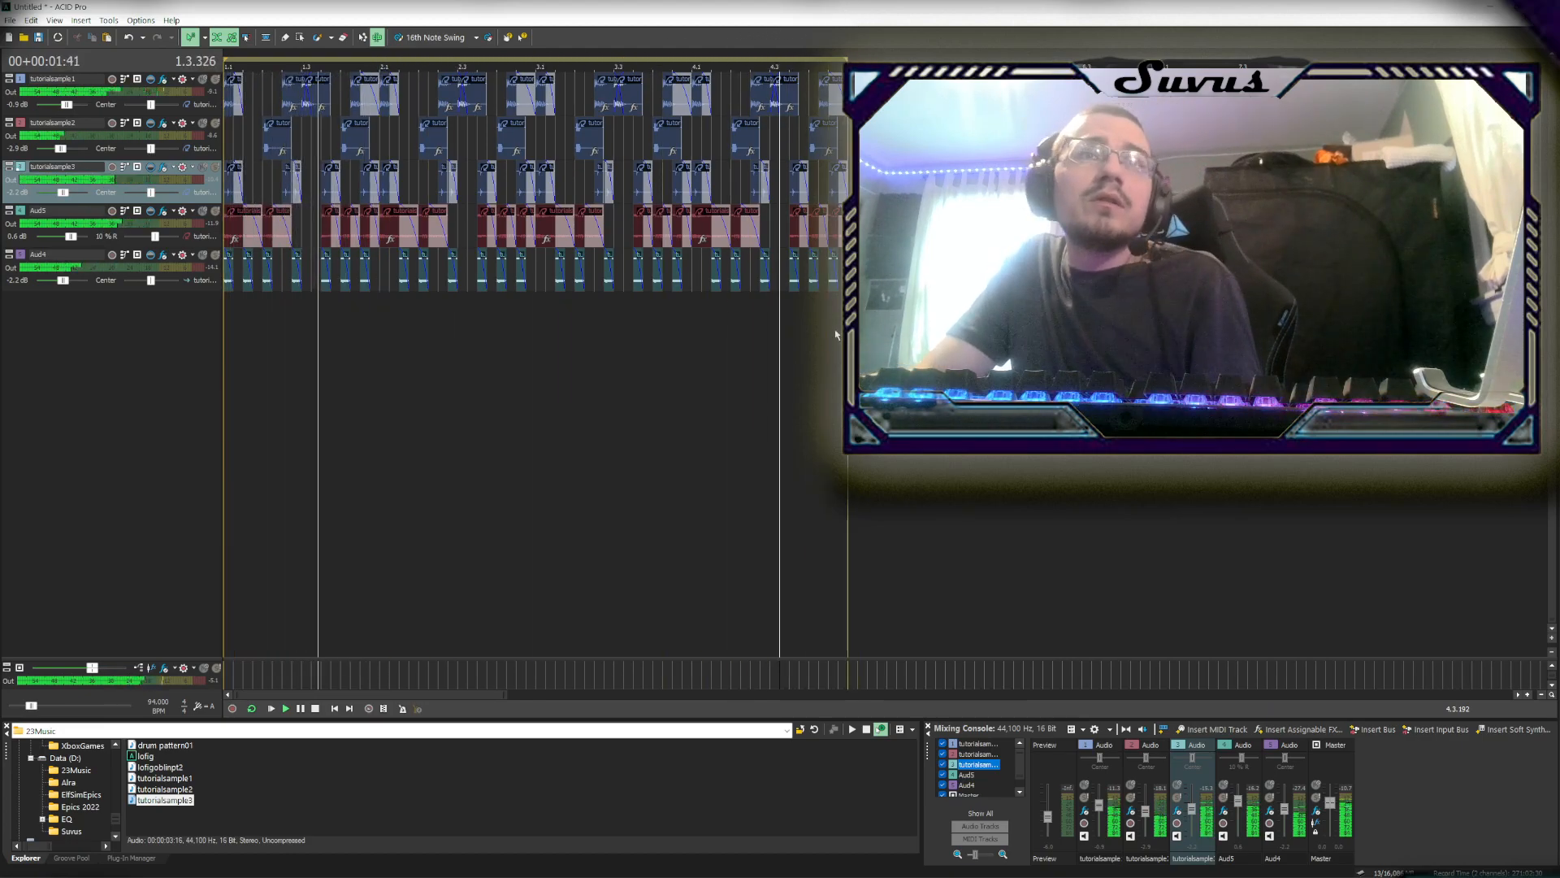
scroll(851, 73, "up", 1)
scroll(852, 73, "up", 1)
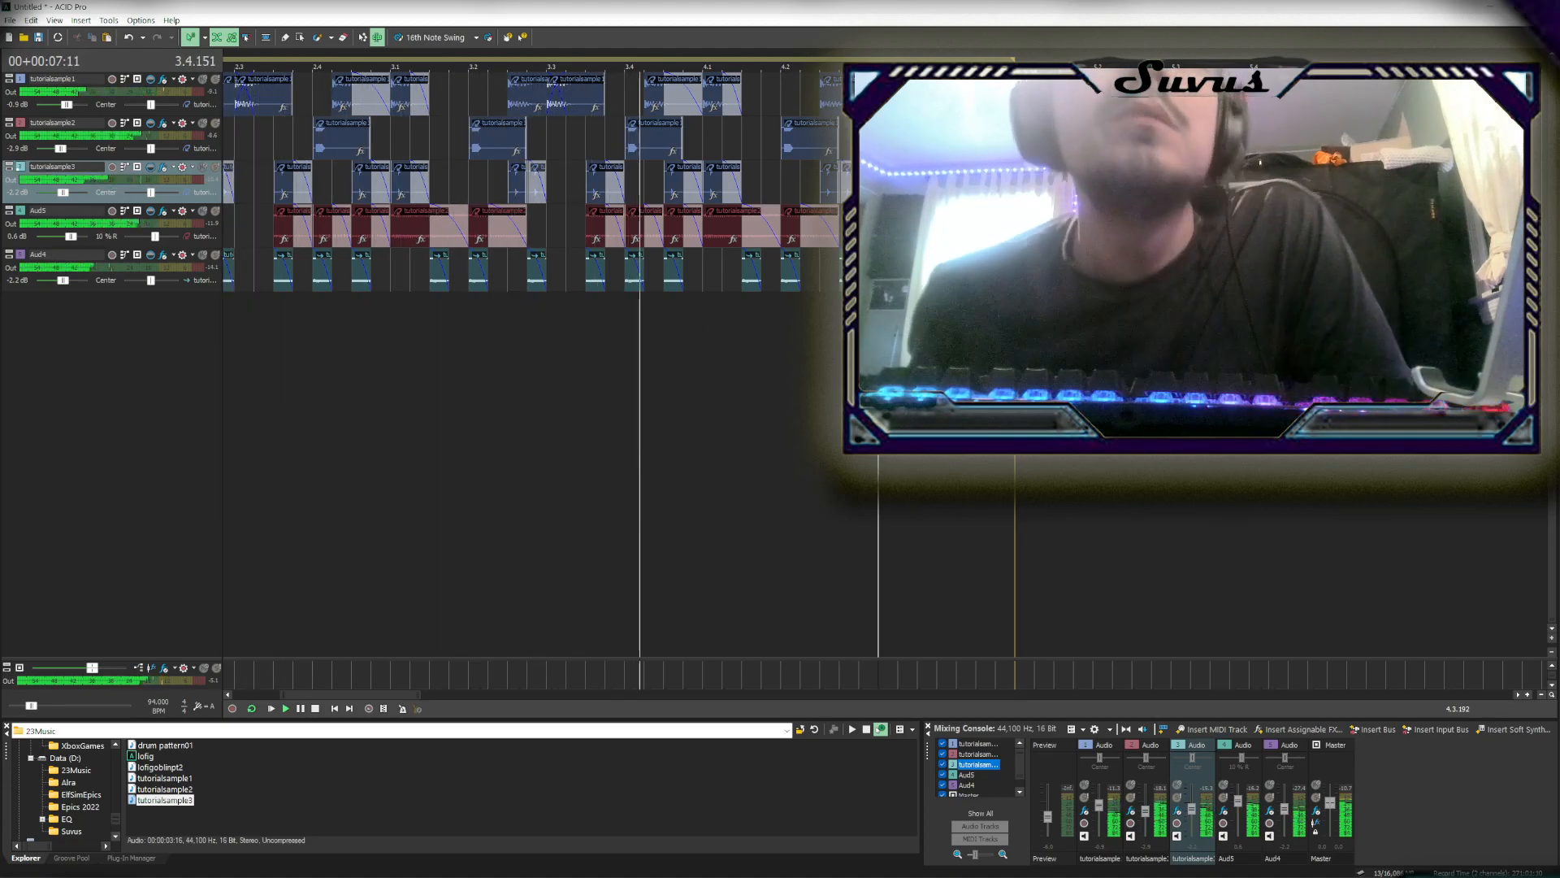
Delete the tutorialsample2 event at beat 4.2
left_click(811, 157)
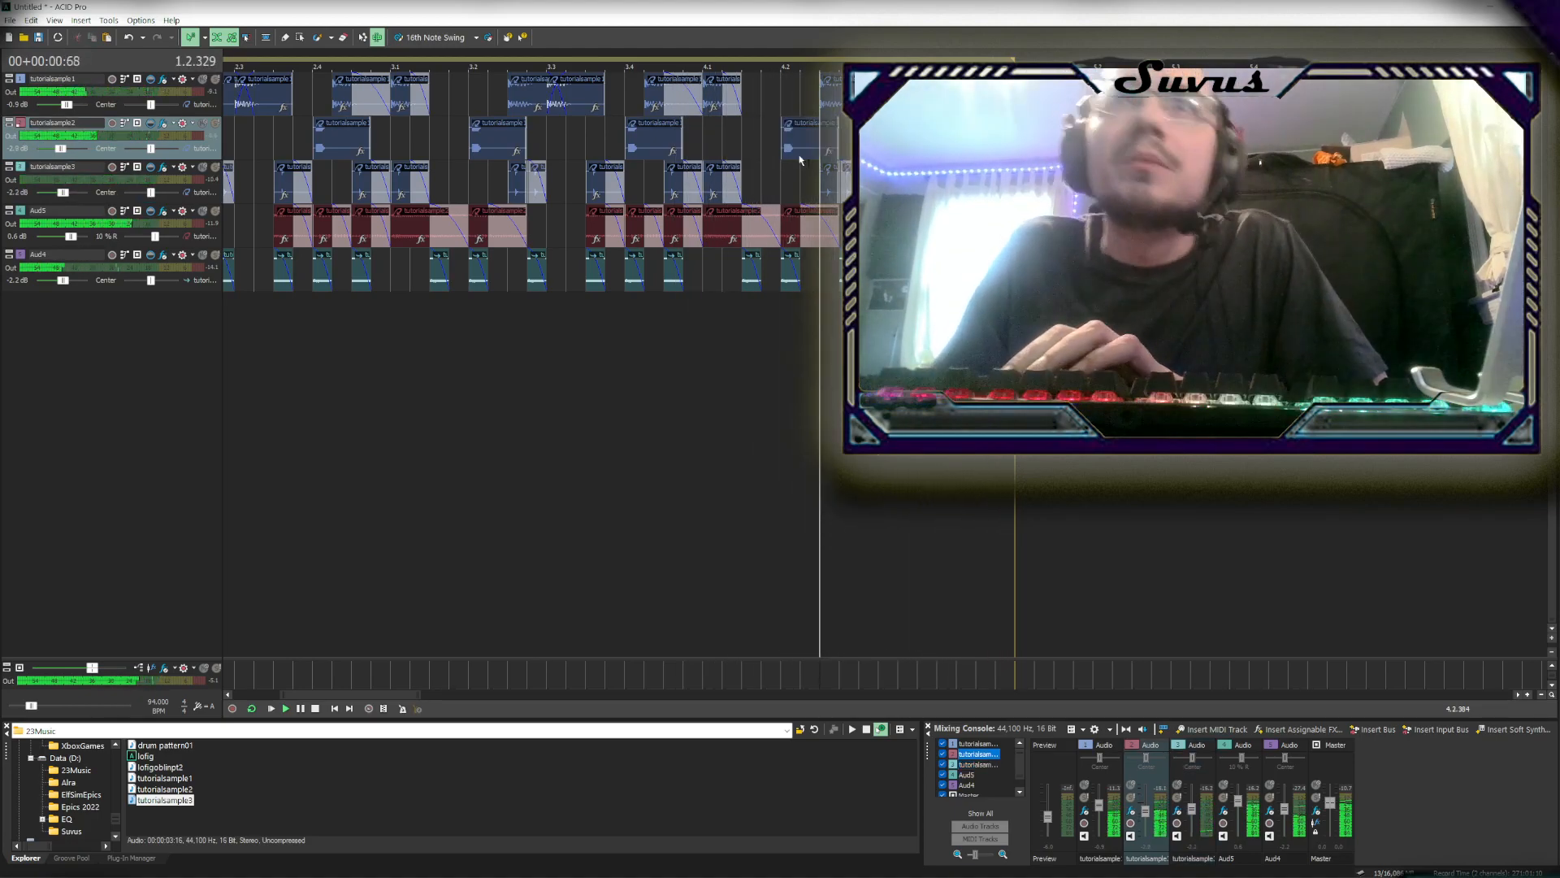
key("Delete")
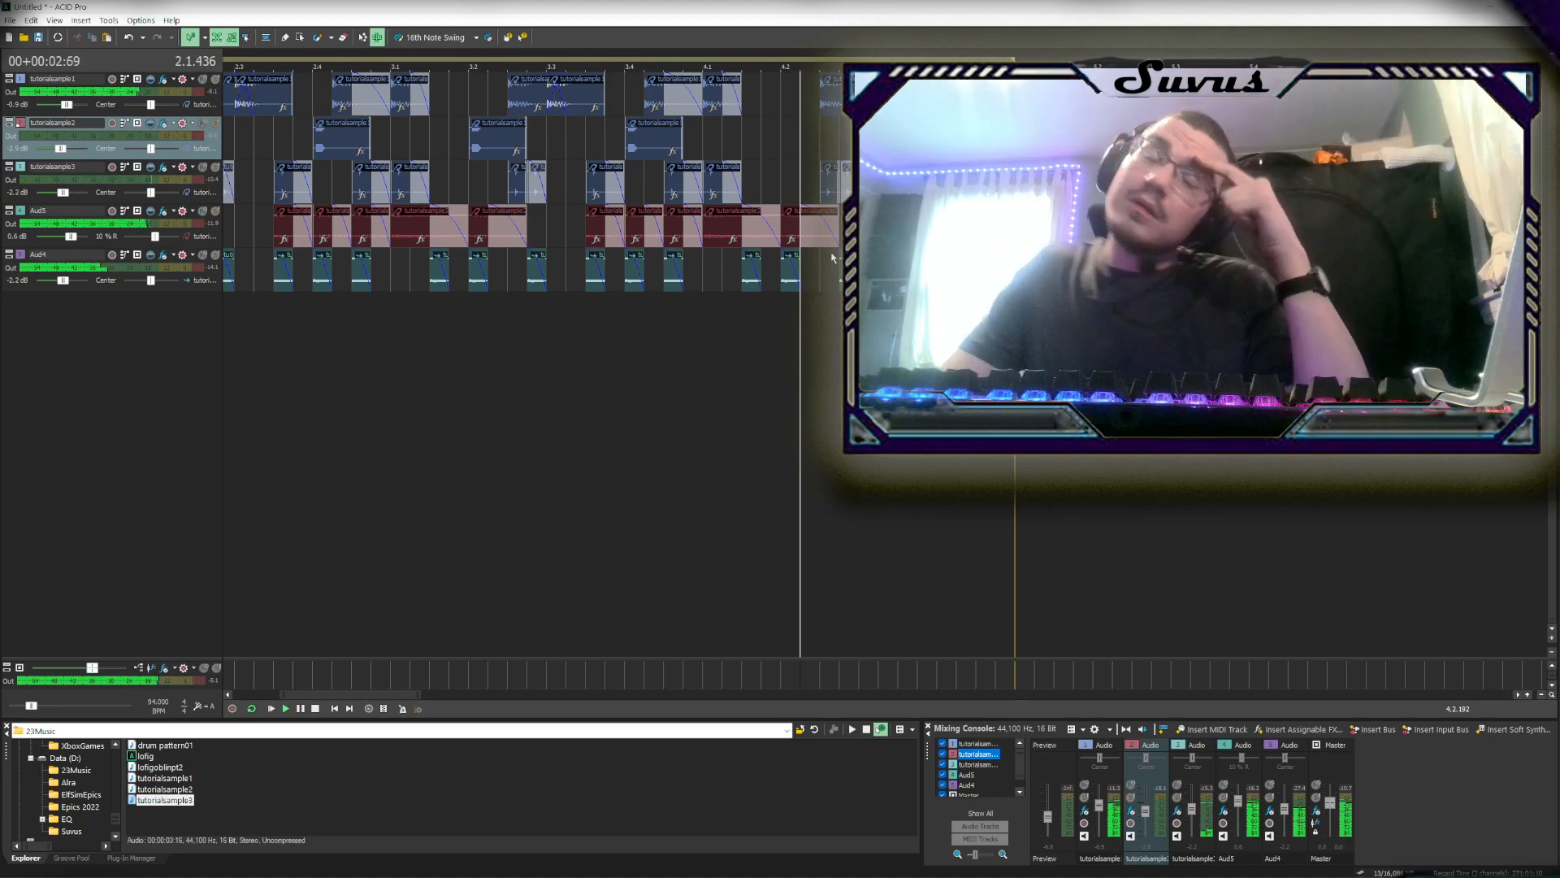
scroll(834, 255, "down", 5)
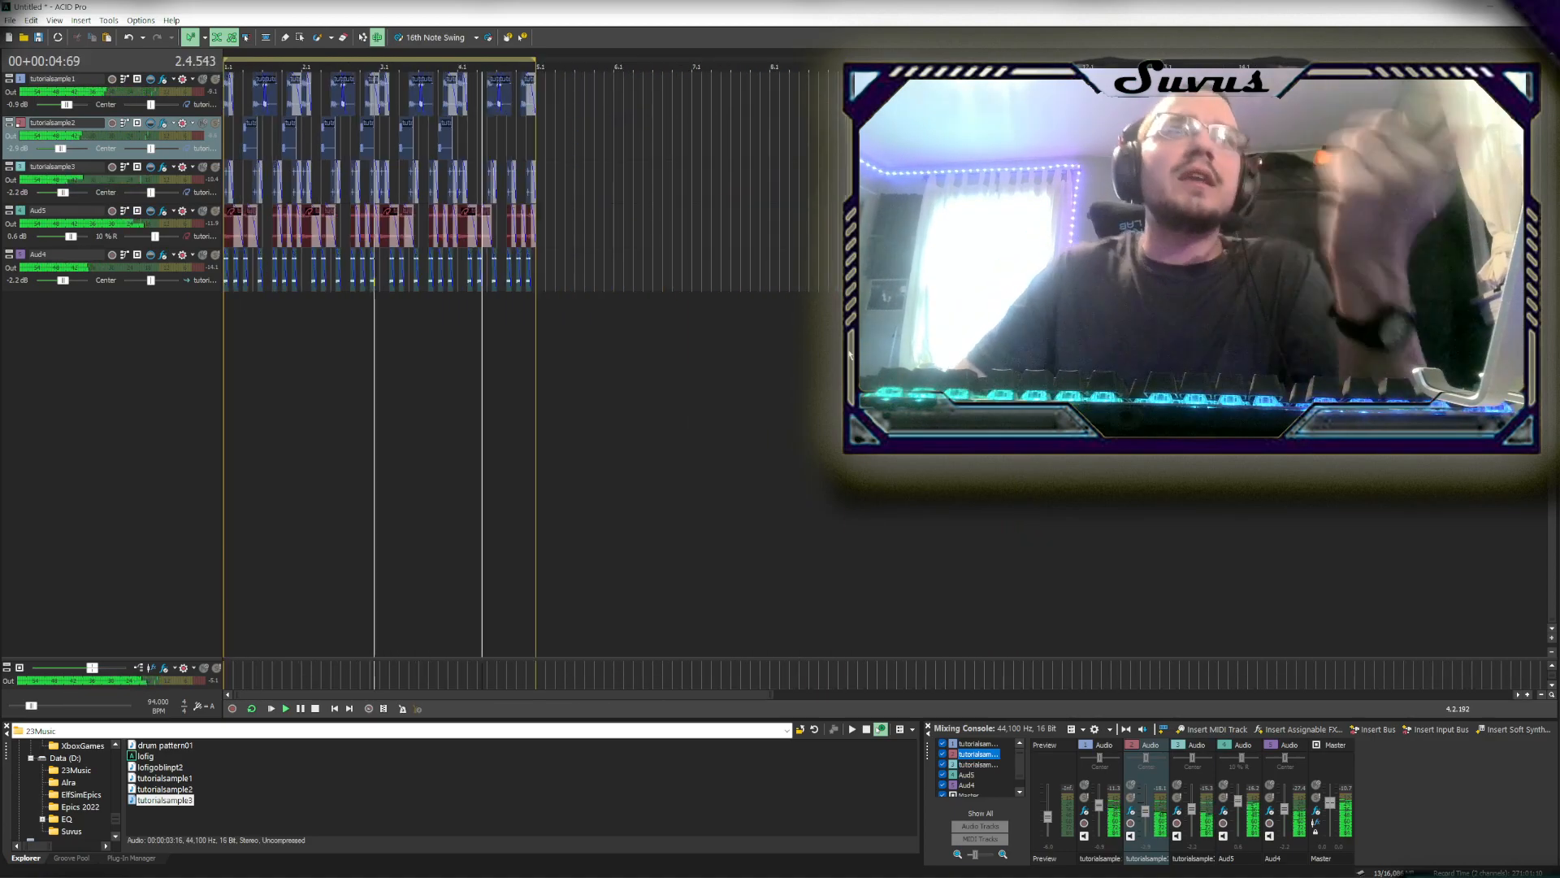
scroll(637, 140, "up", 5)
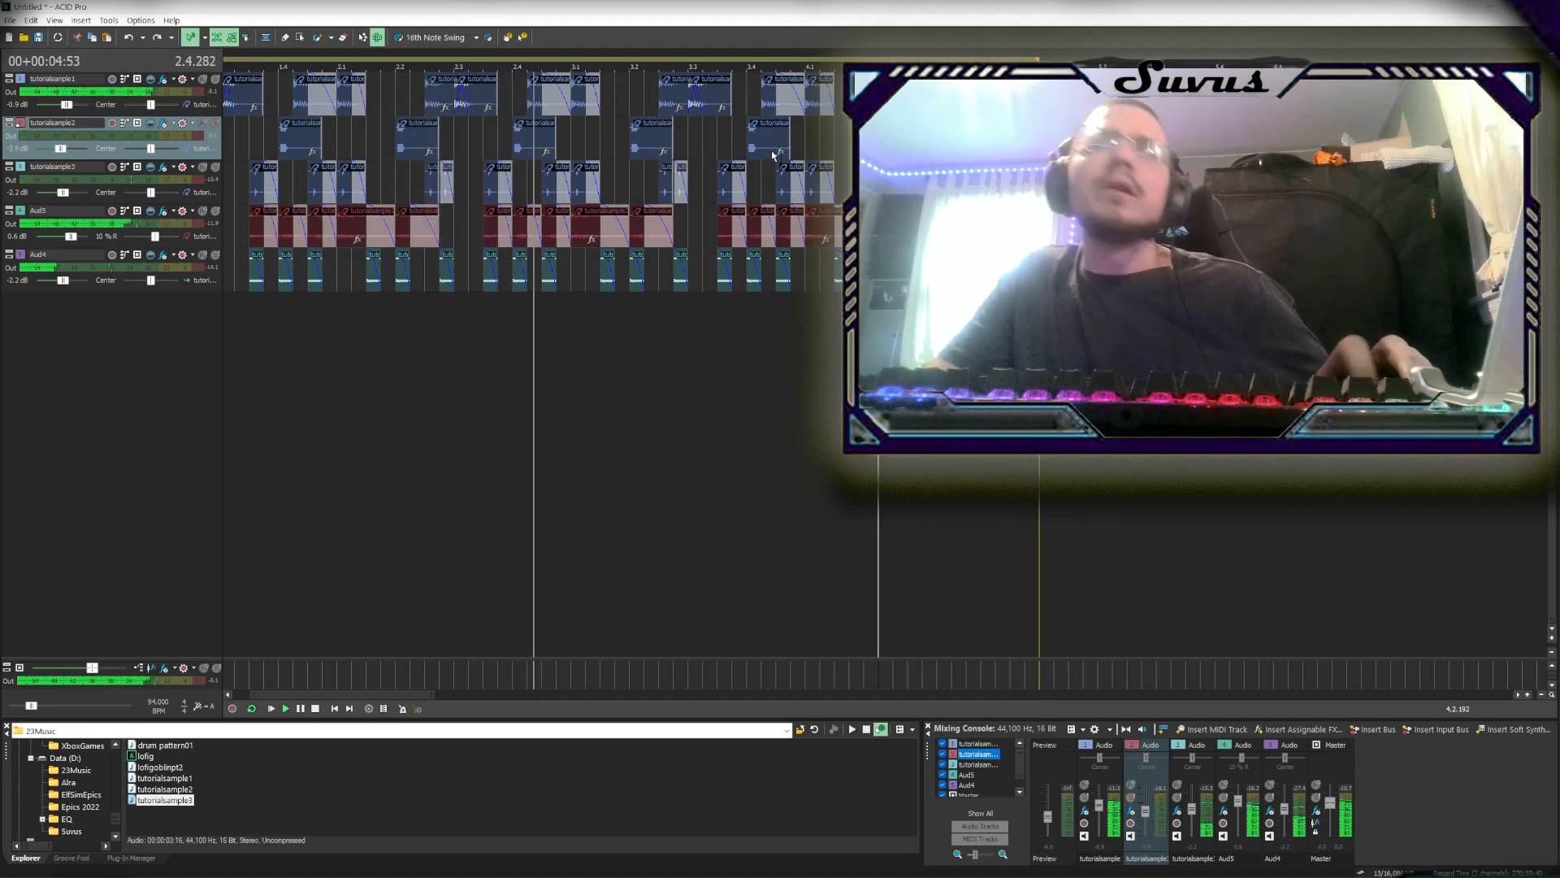
left_click(1141, 227)
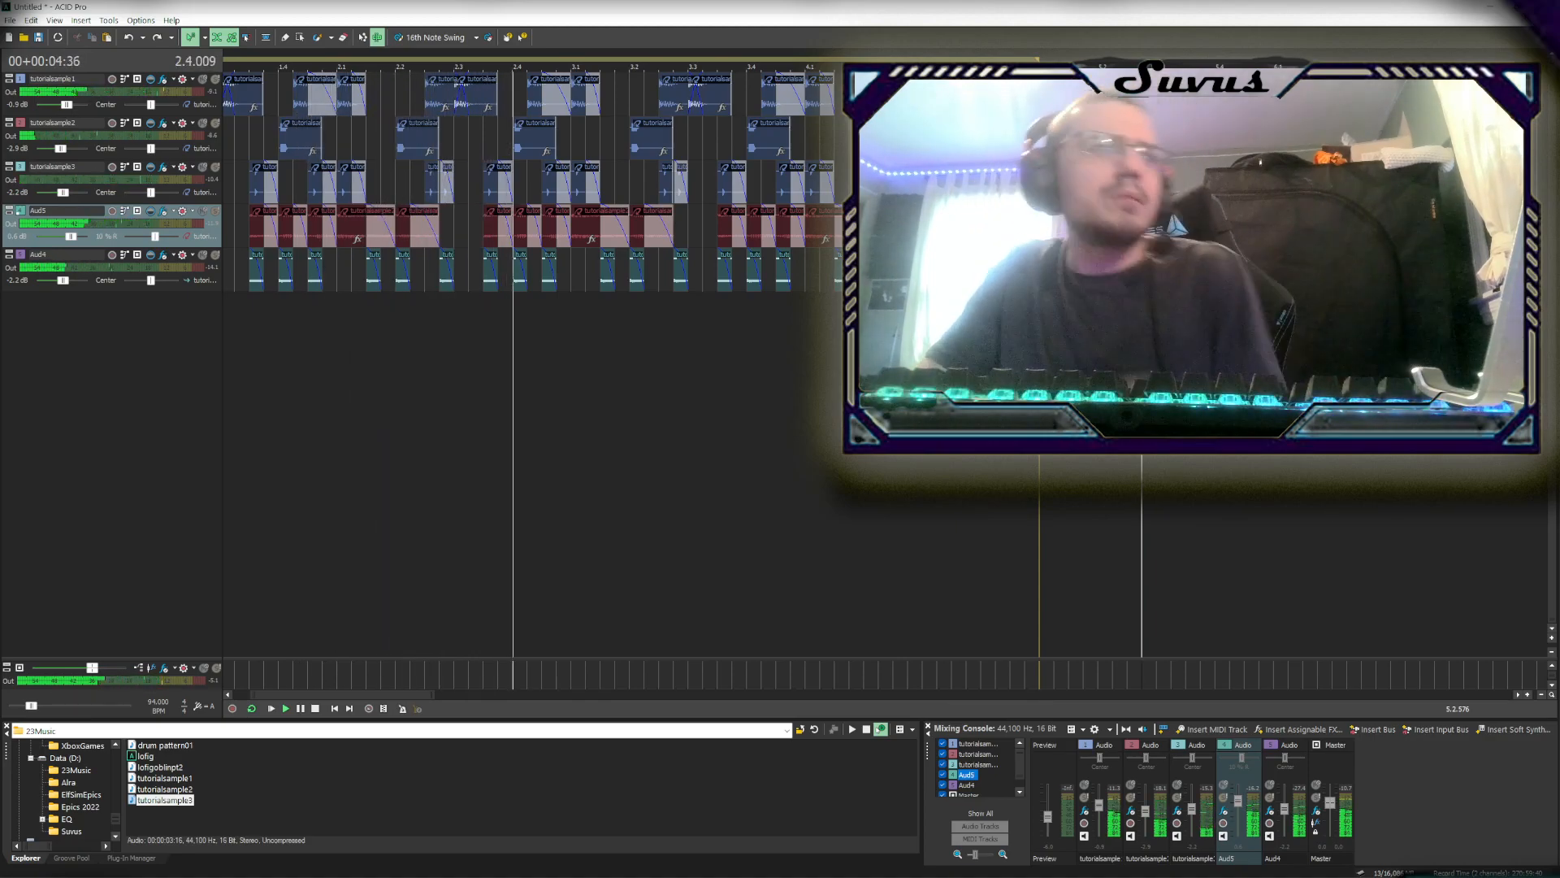
scroll(266, 102, "down", 4)
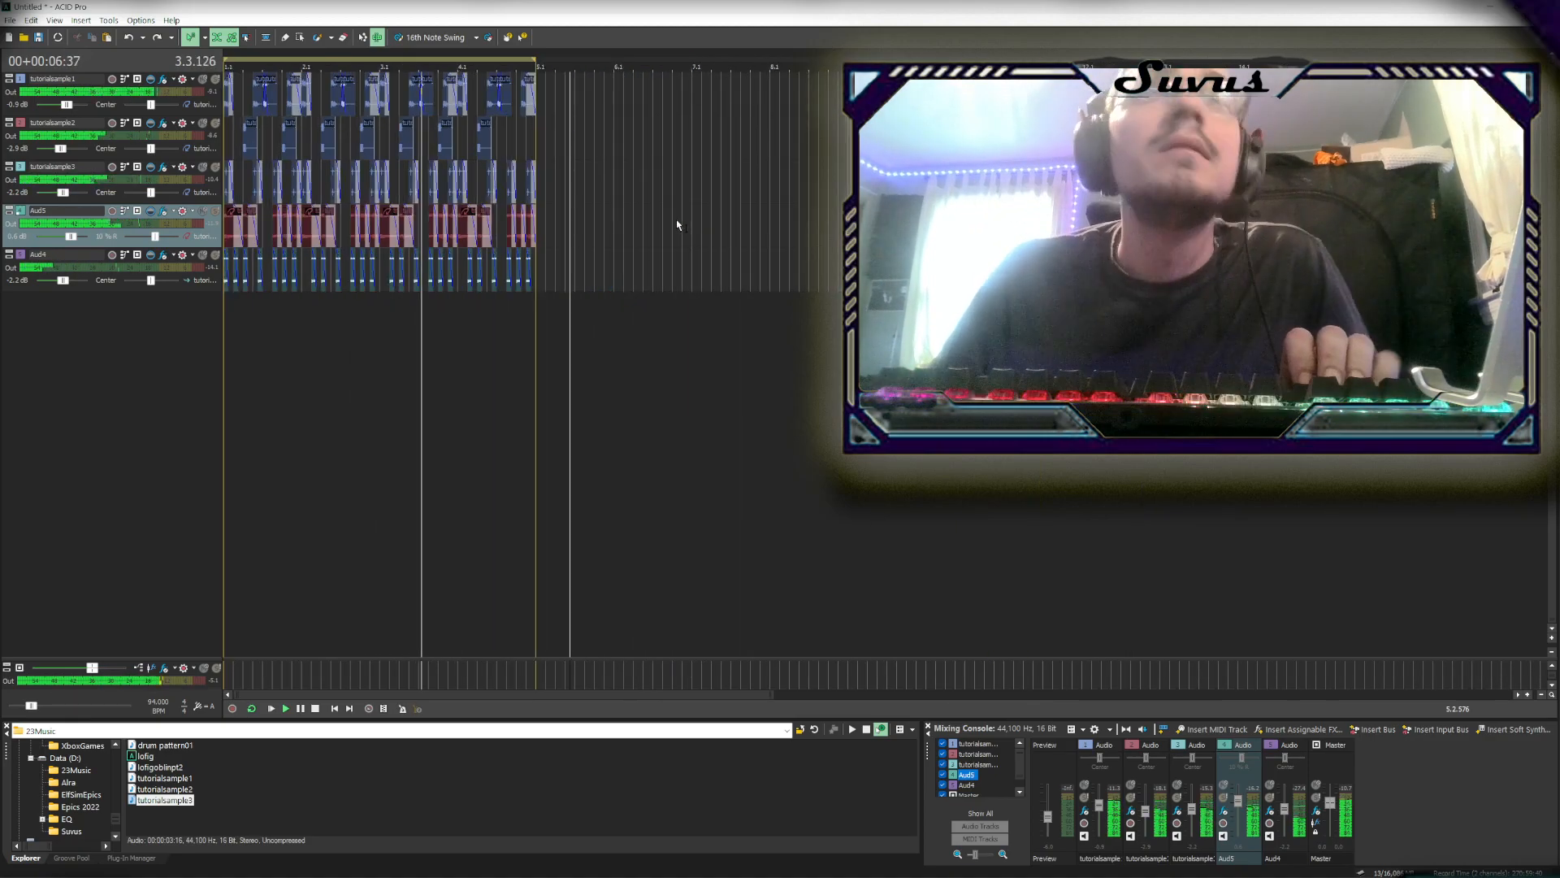
scroll(267, 102, "up", 3)
scroll(266, 103, "down", 2)
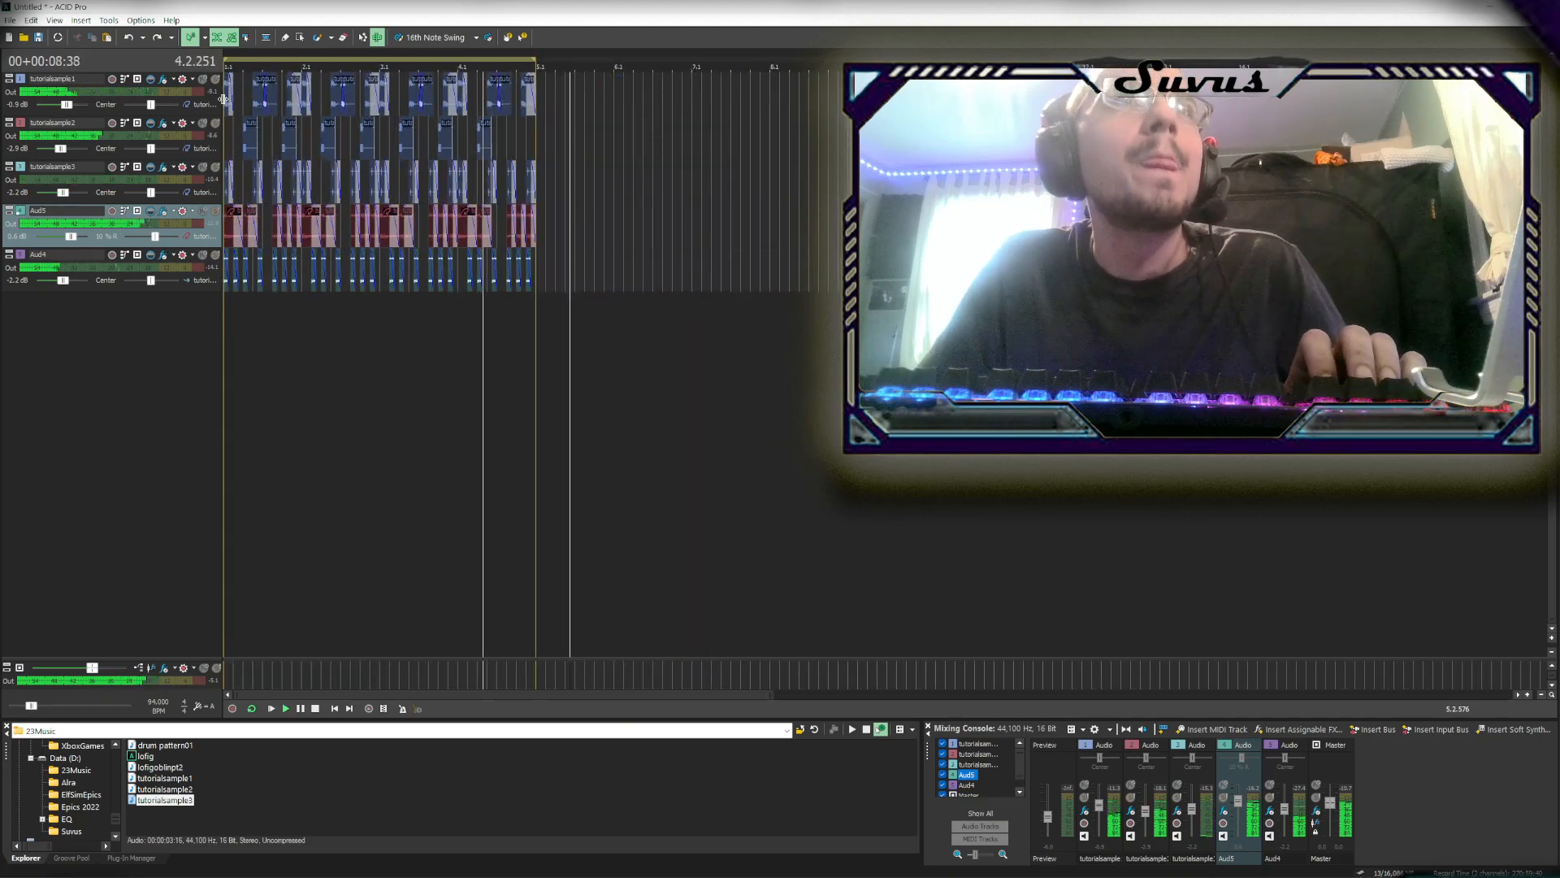
Select all events of the four-bar loop on every track, starting at 1.1.000, and copy them
left_click(224, 98)
scroll(225, 97, "up", 3)
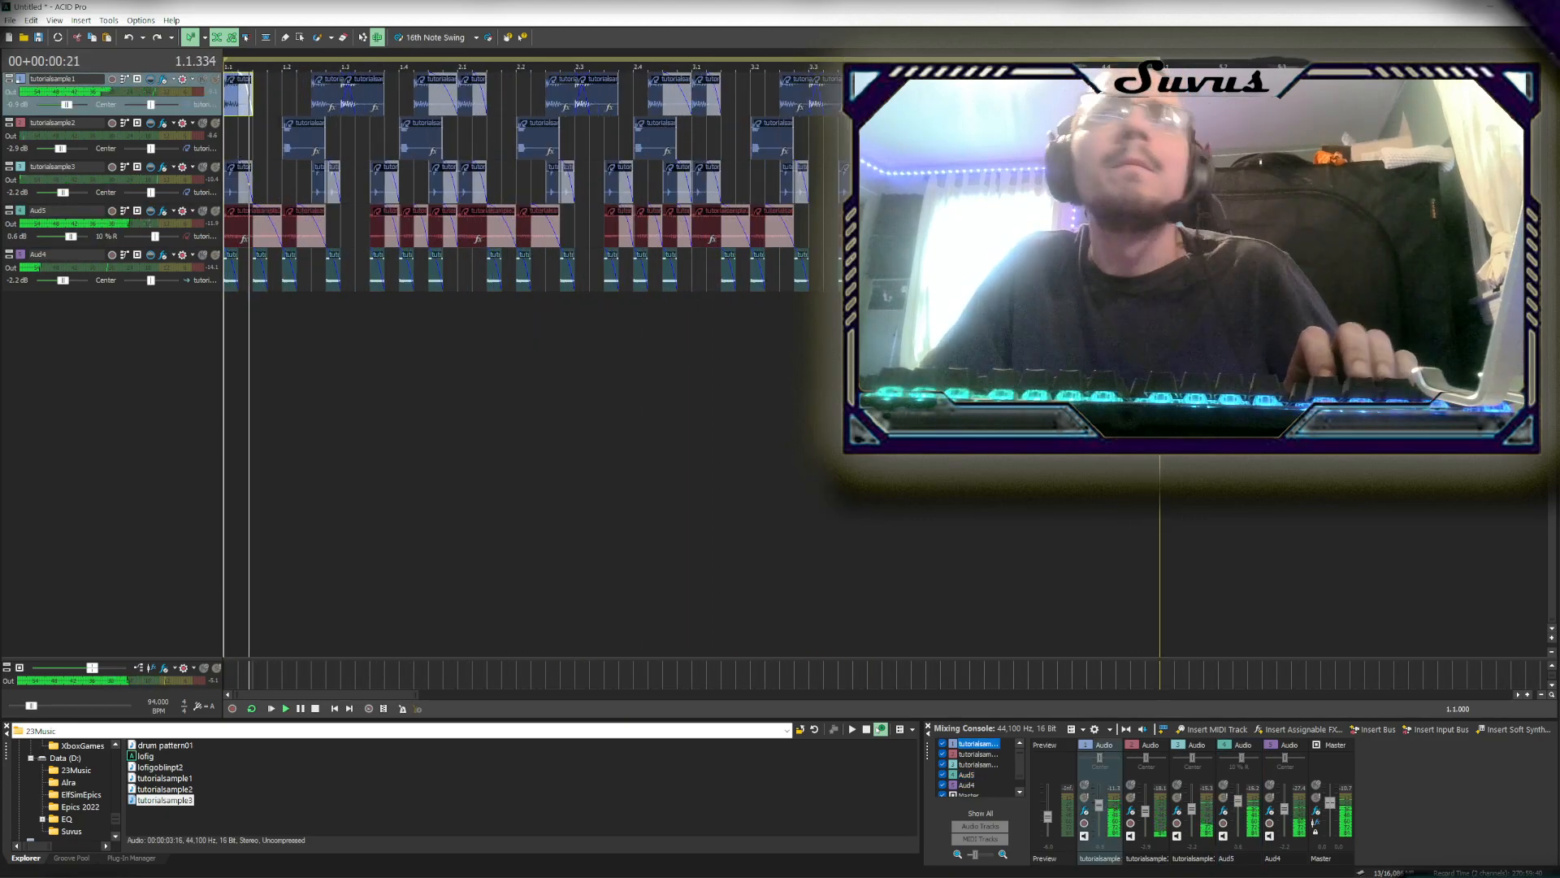
key("ctrl+a")
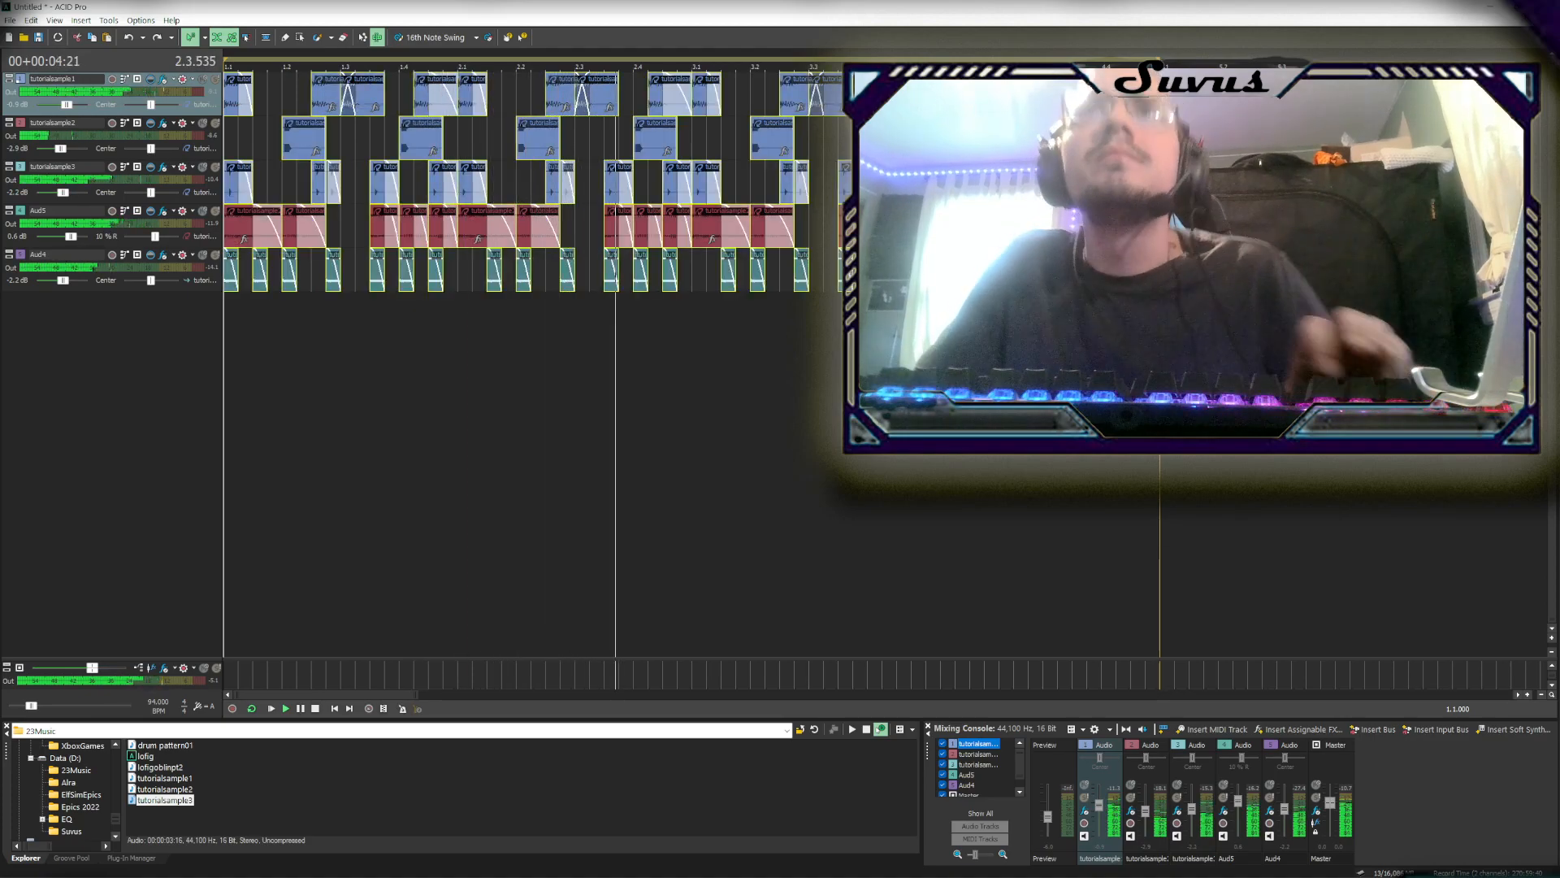
scroll(354, 154, "down", 2)
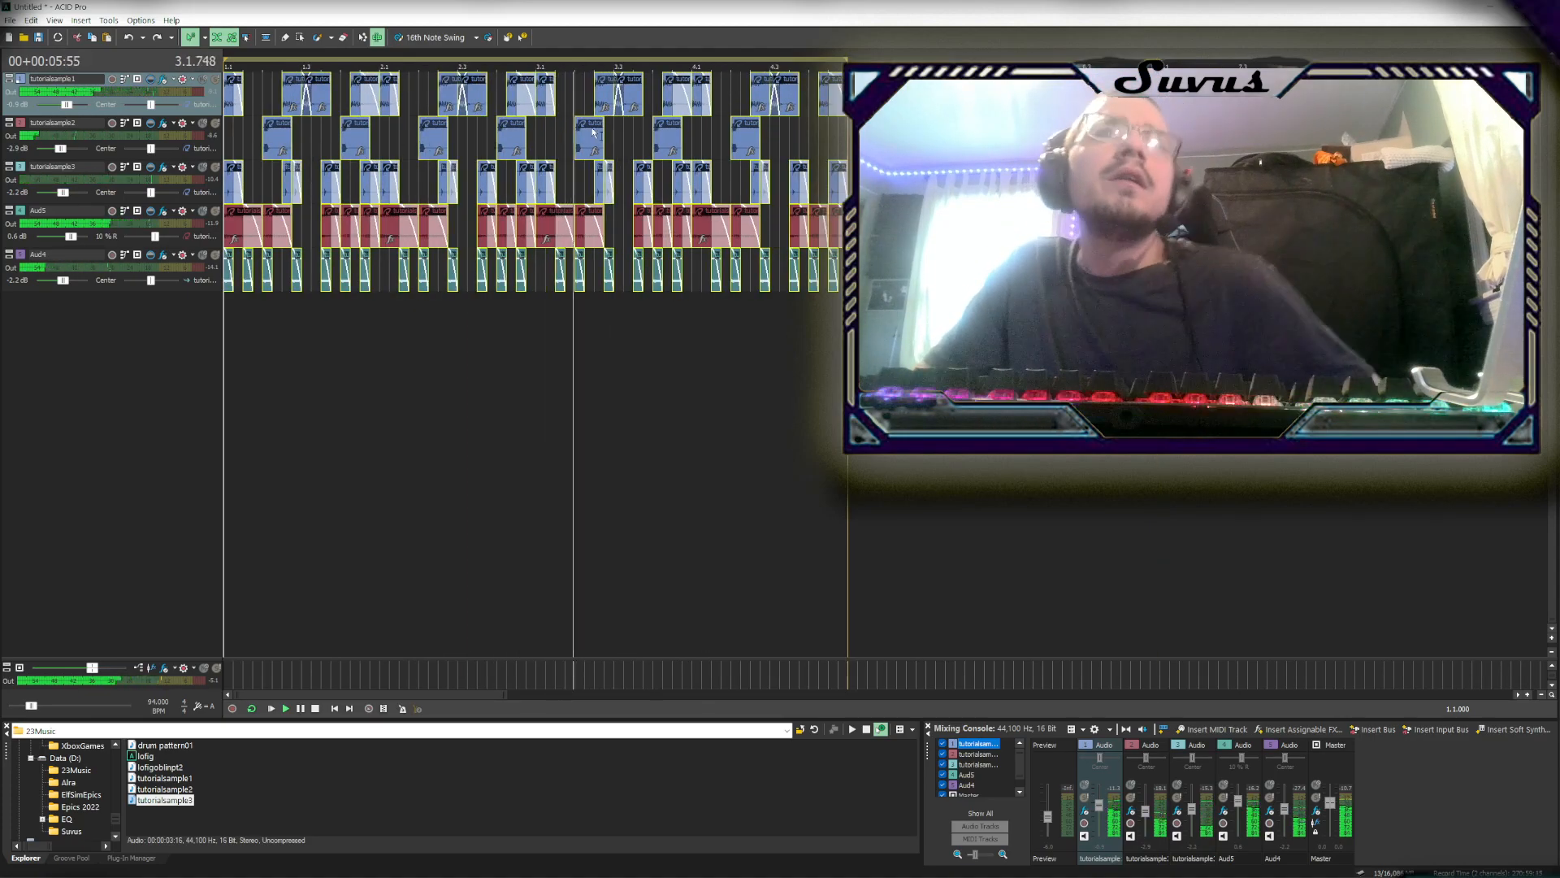
right_click(766, 106)
left_click(824, 336)
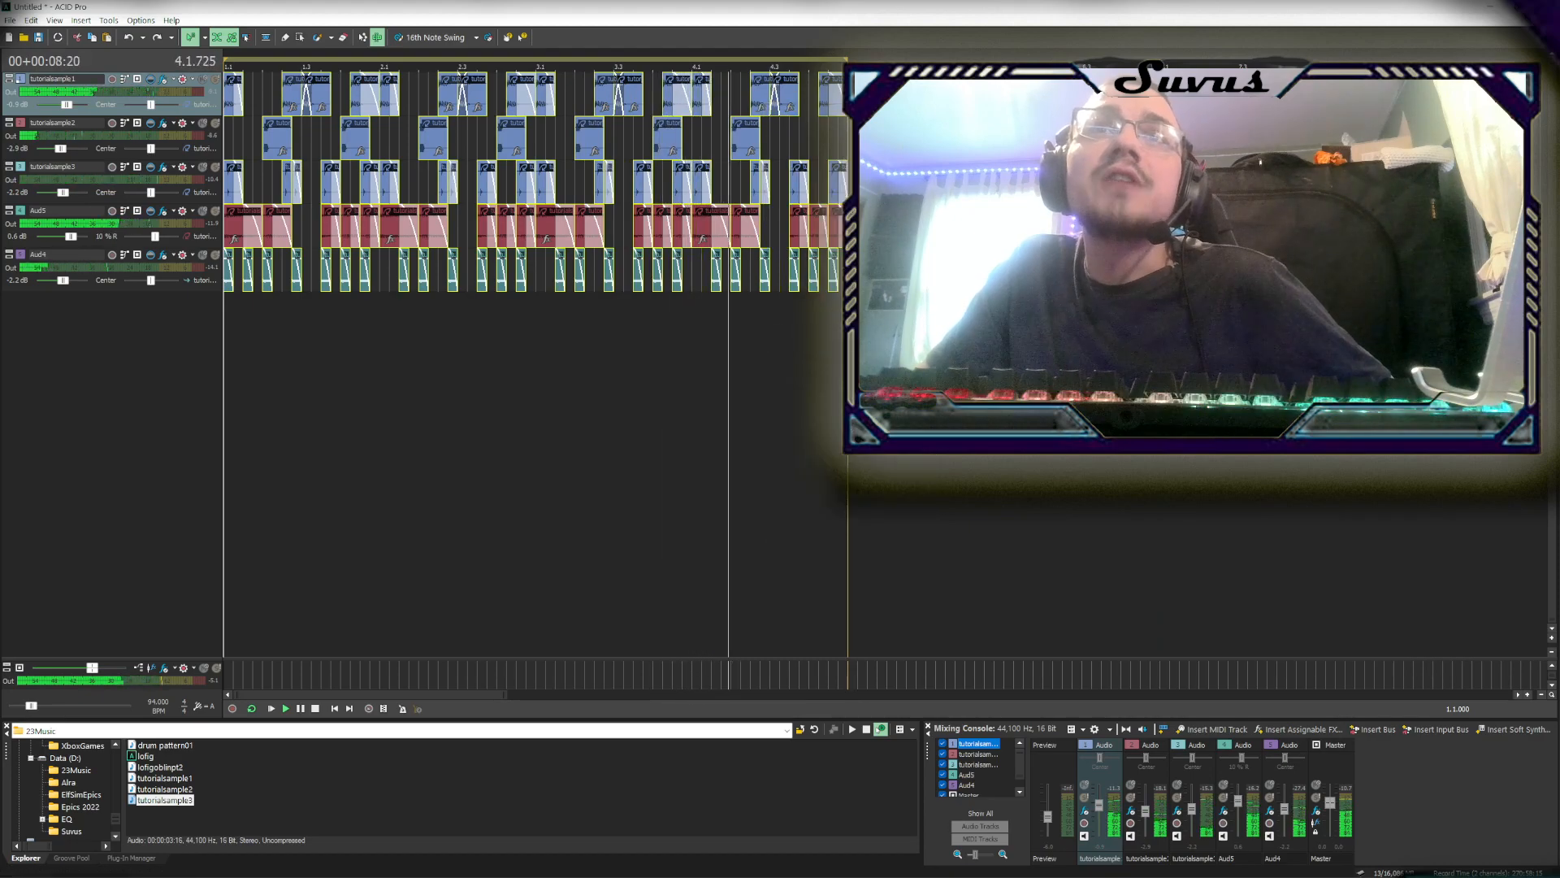
Paste the copied four bars at 5.1.000, directly after the existing loop
left_click(854, 95)
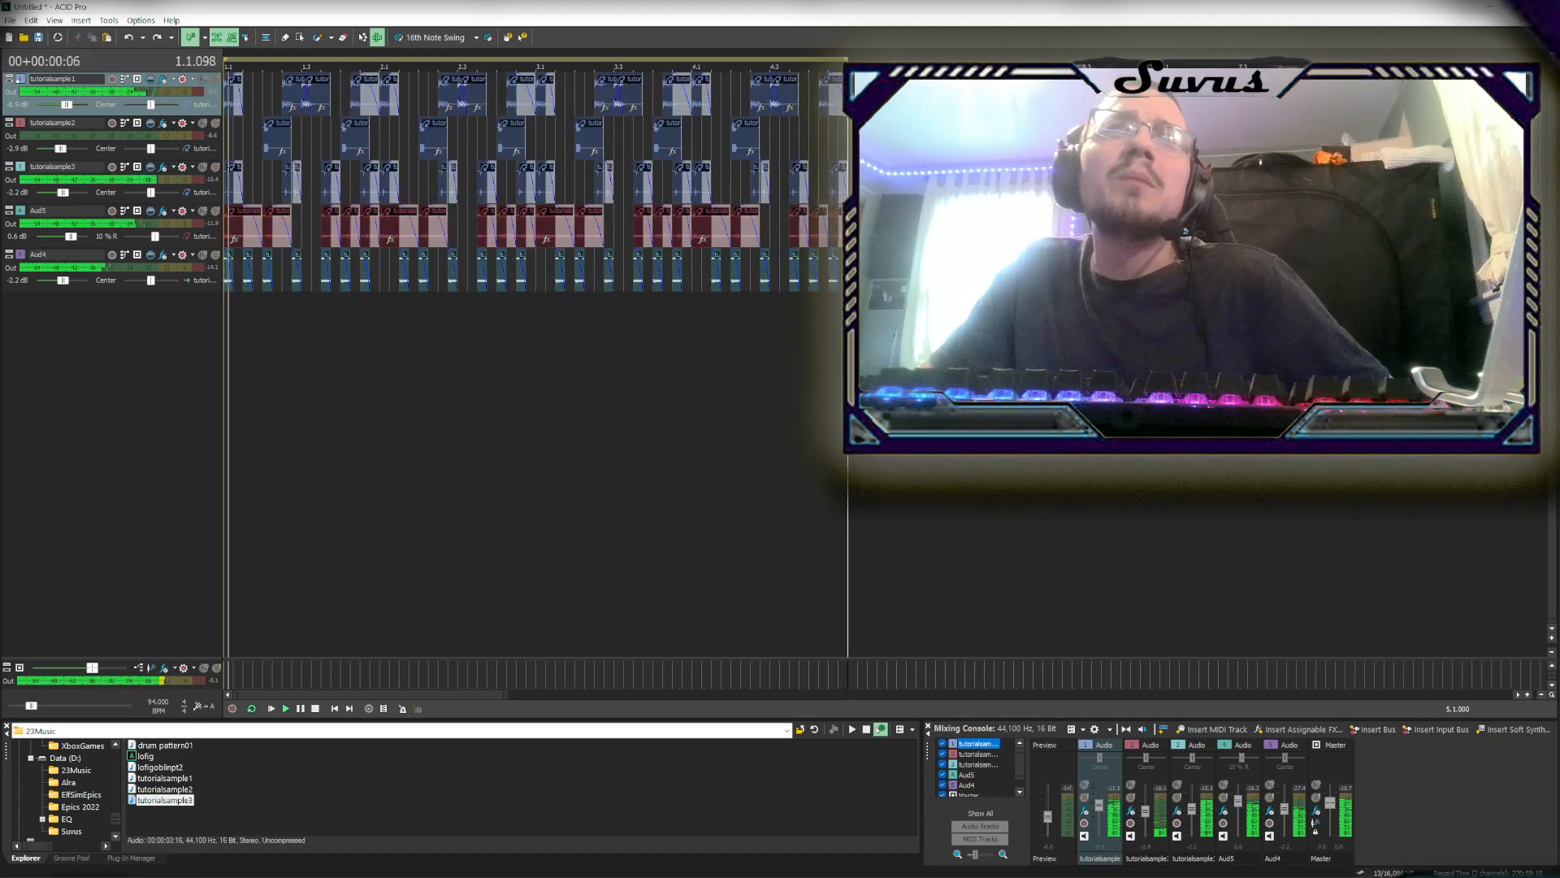
key("ctrl+v")
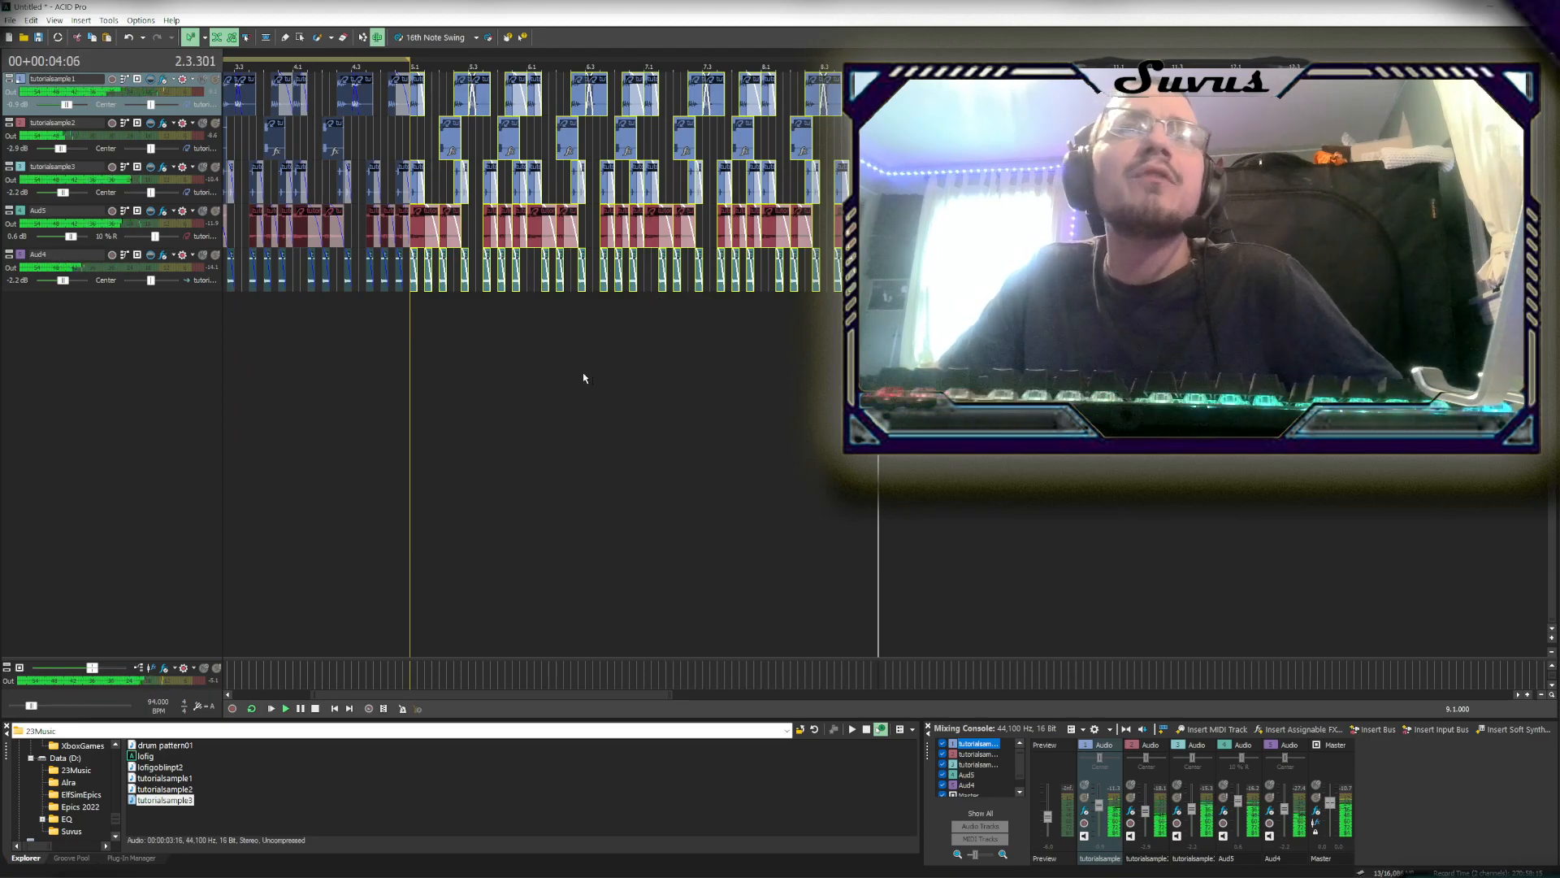
scroll(463, 383, "down", 3)
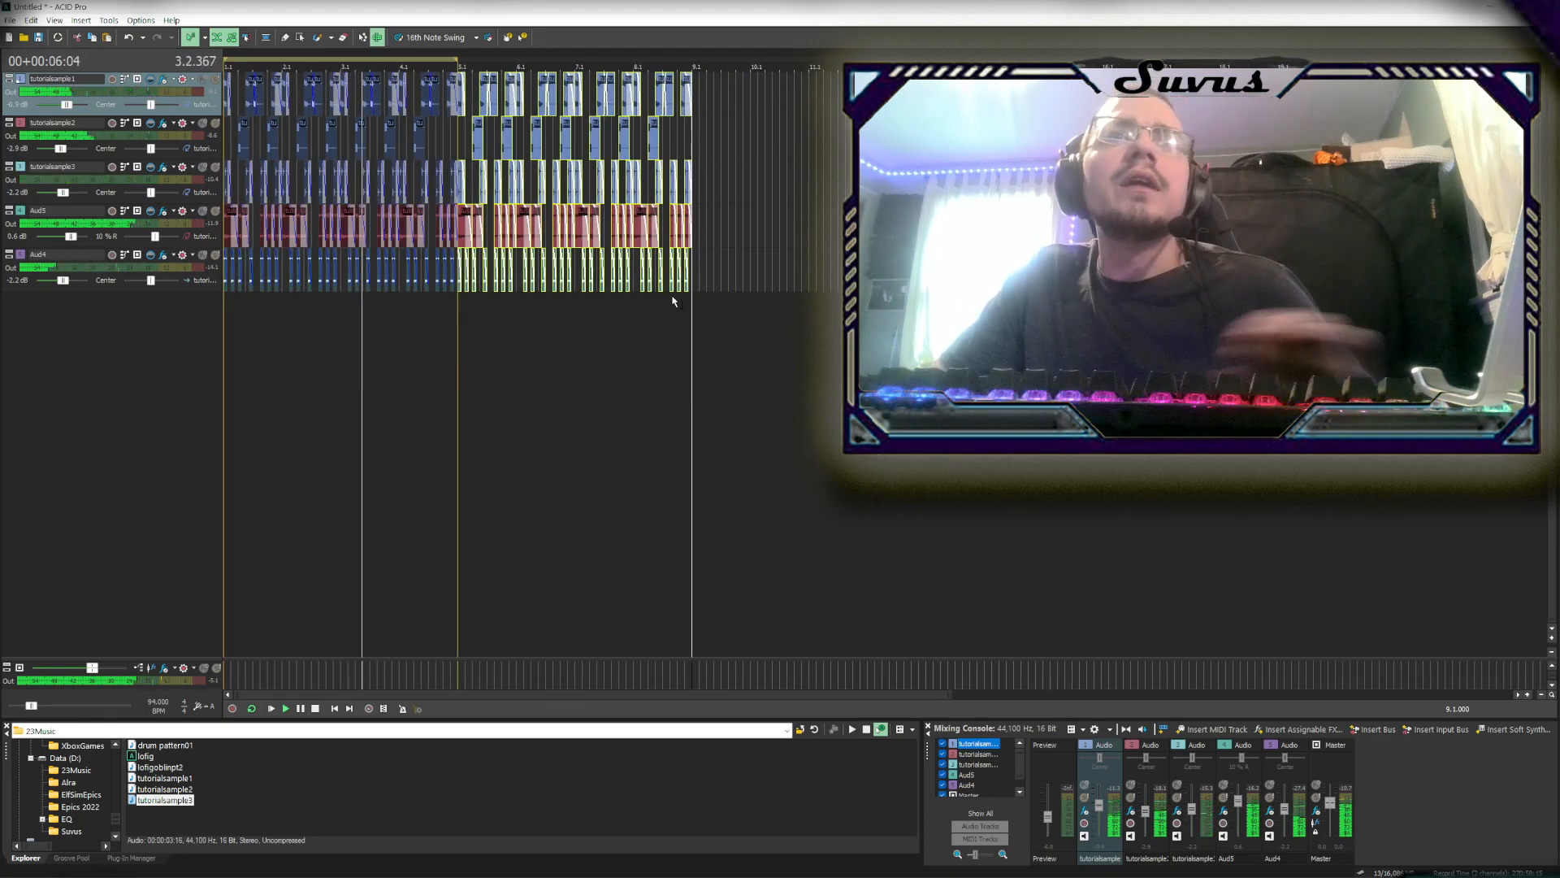
Activate the Selection tool, marquee-select the events on all tracks, and clear the selection
left_click(301, 38)
mouse_move(787, 382)
left_mouse_down()
mouse_move(268, 95)
mouse_move(221, 90)
left_mouse_up()
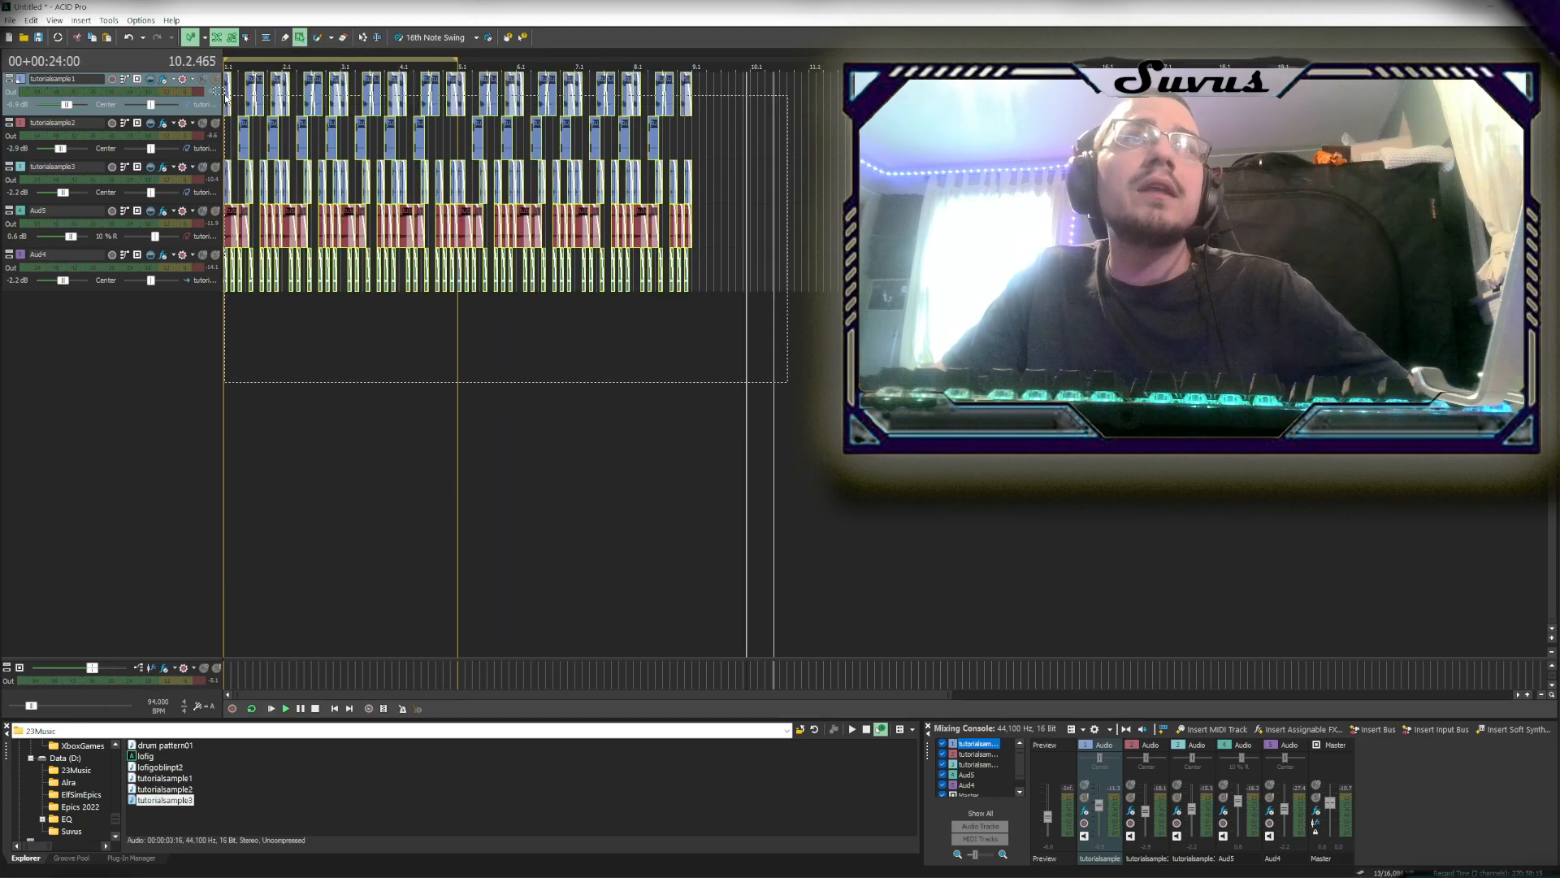
left_click(606, 346)
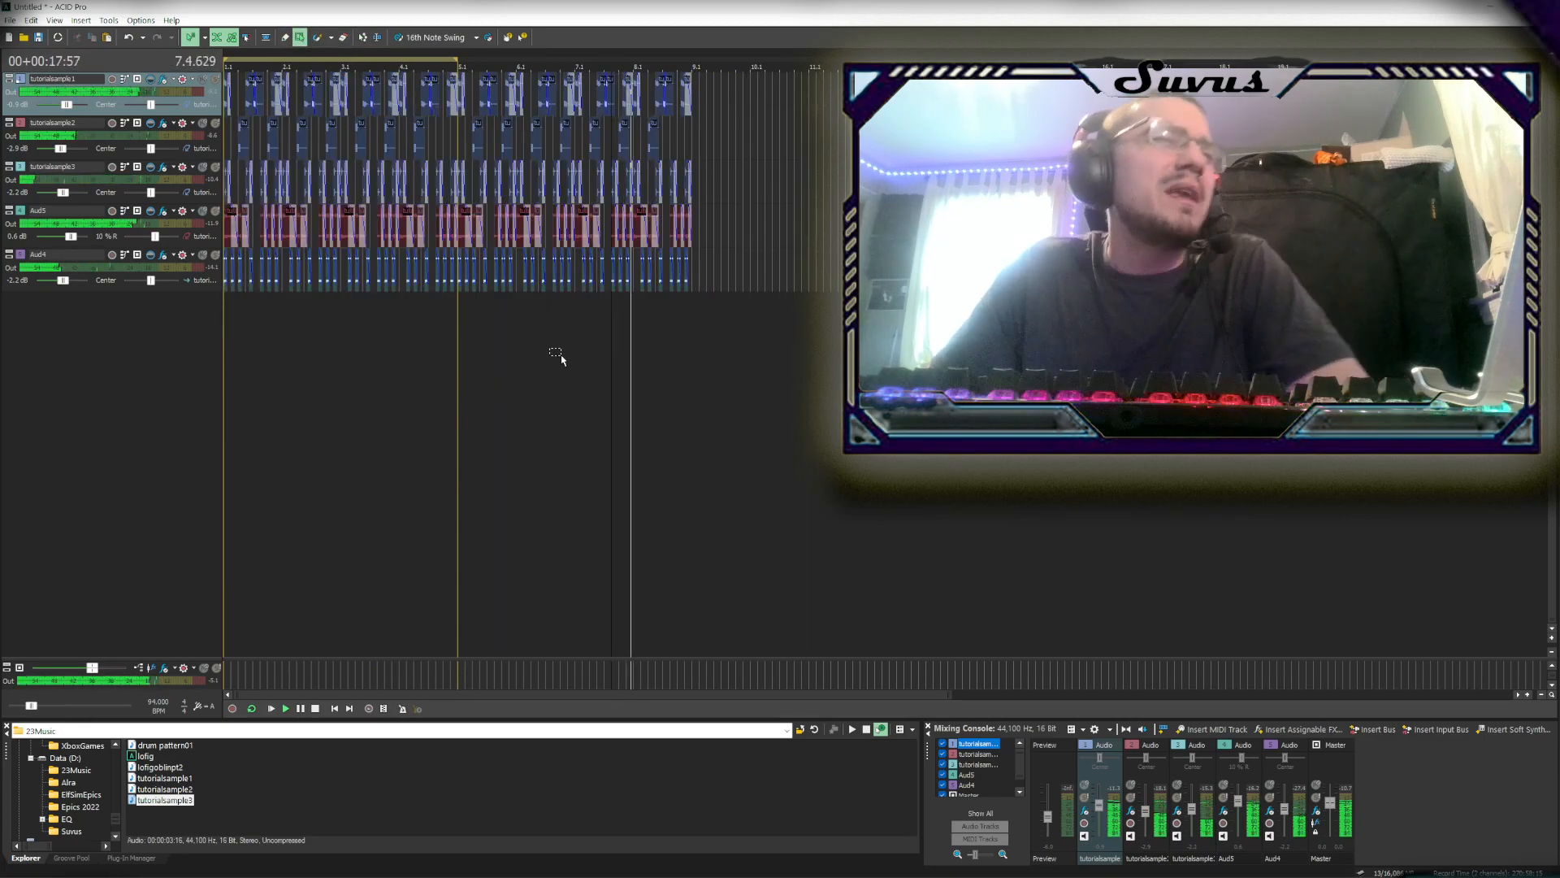
Stop playback and restart it from around 8.3 to hear the end of the pasted section
scroll(557, 357, "up", 2)
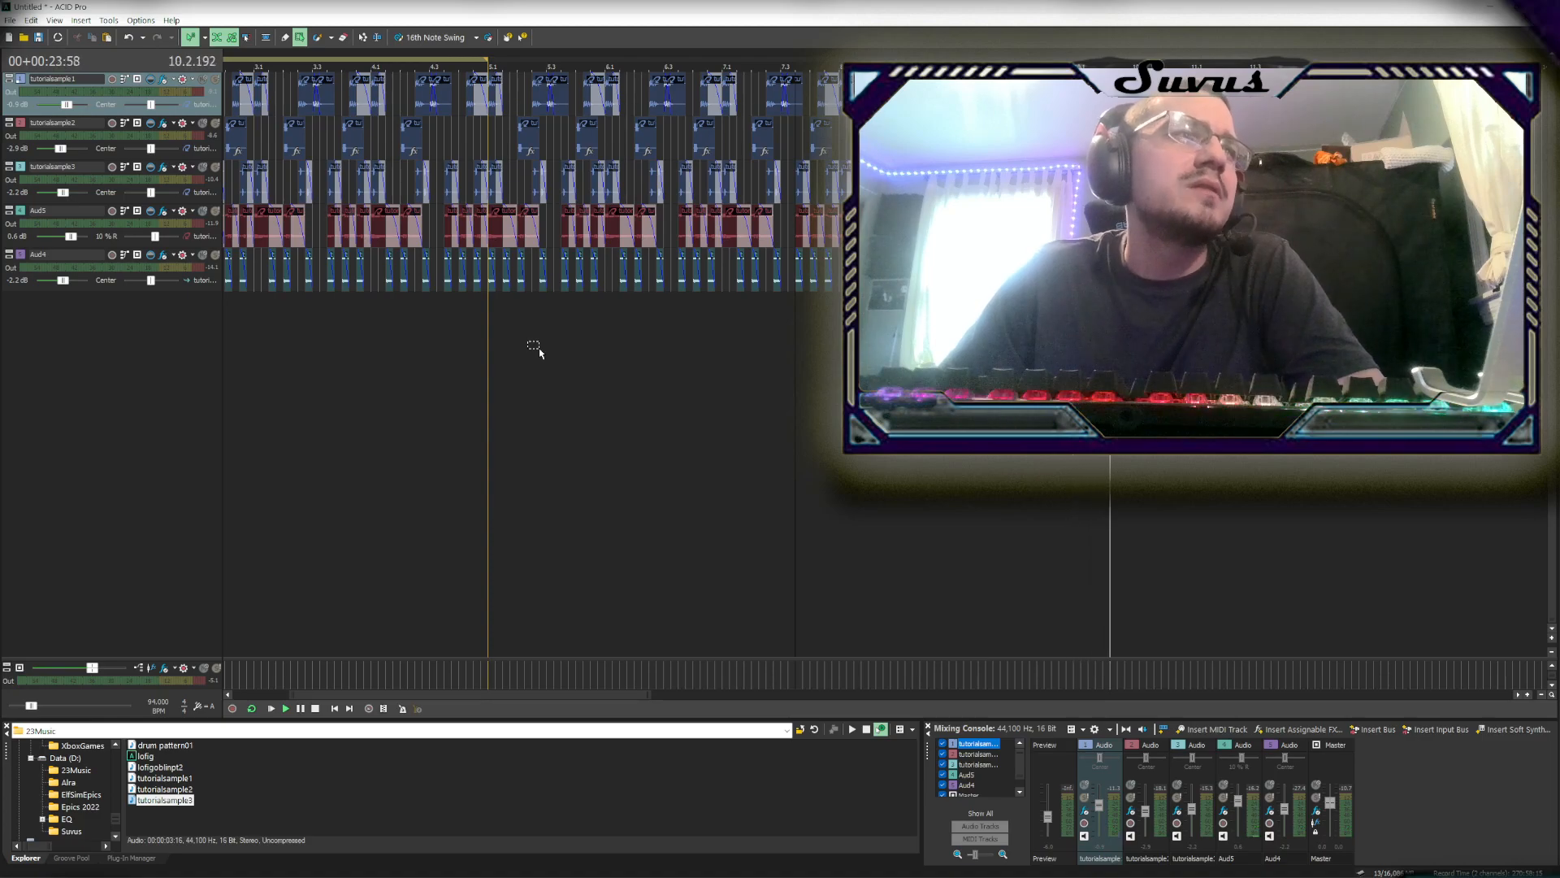
key("space")
left_click(920, 406)
key("space")
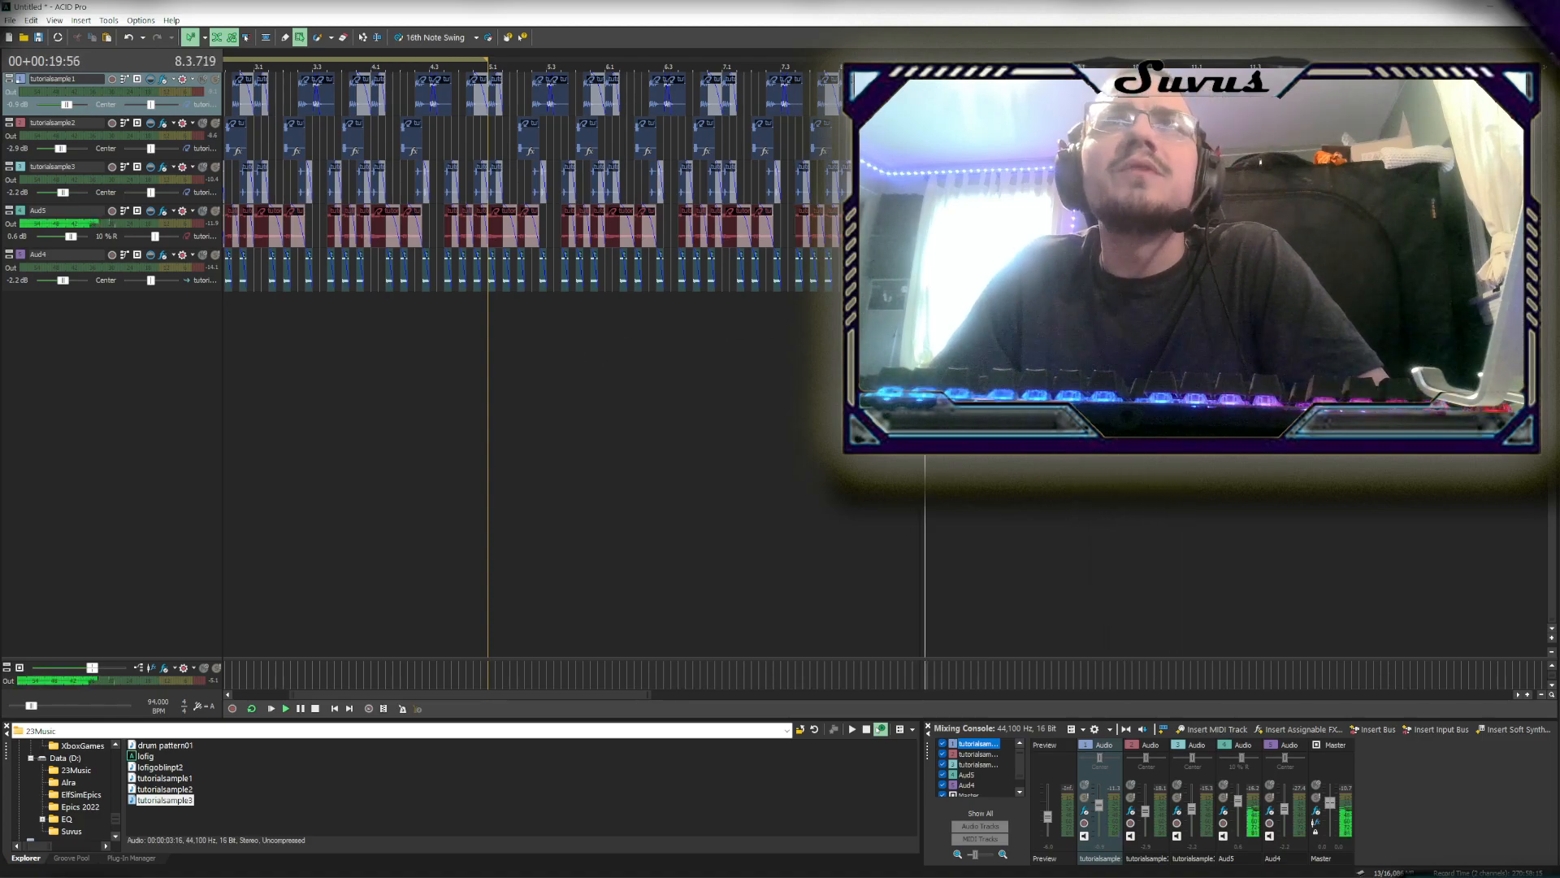
scroll(853, 436, "up", 1)
scroll(854, 437, "up", 1)
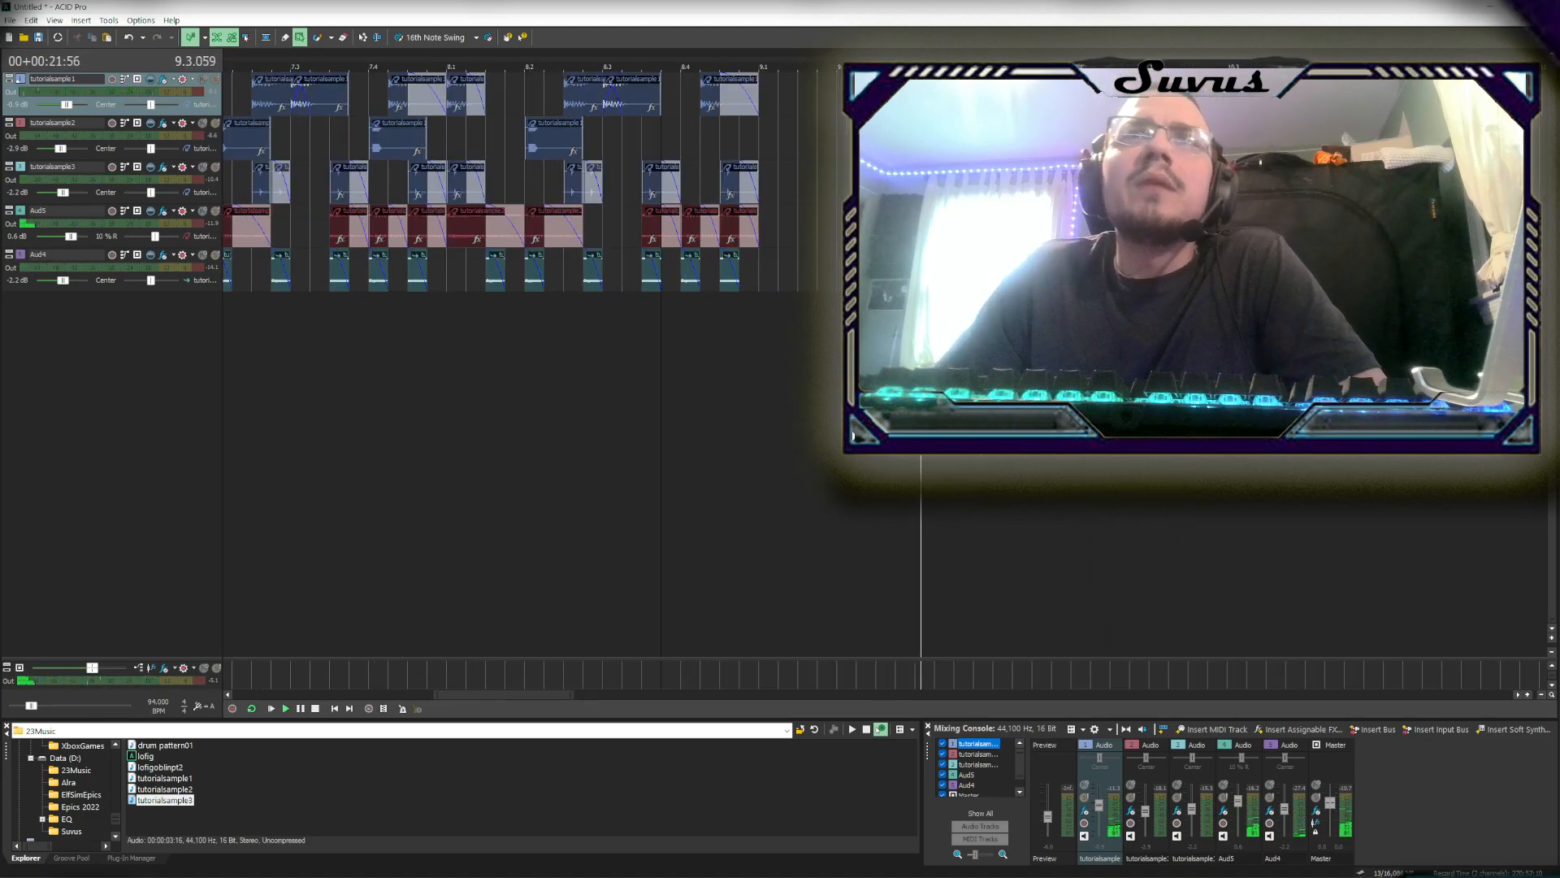
Copy the events of bar 8 on all five tracks and paste them at 9.1.000
left_click_drag(849, 406, 454, 71)
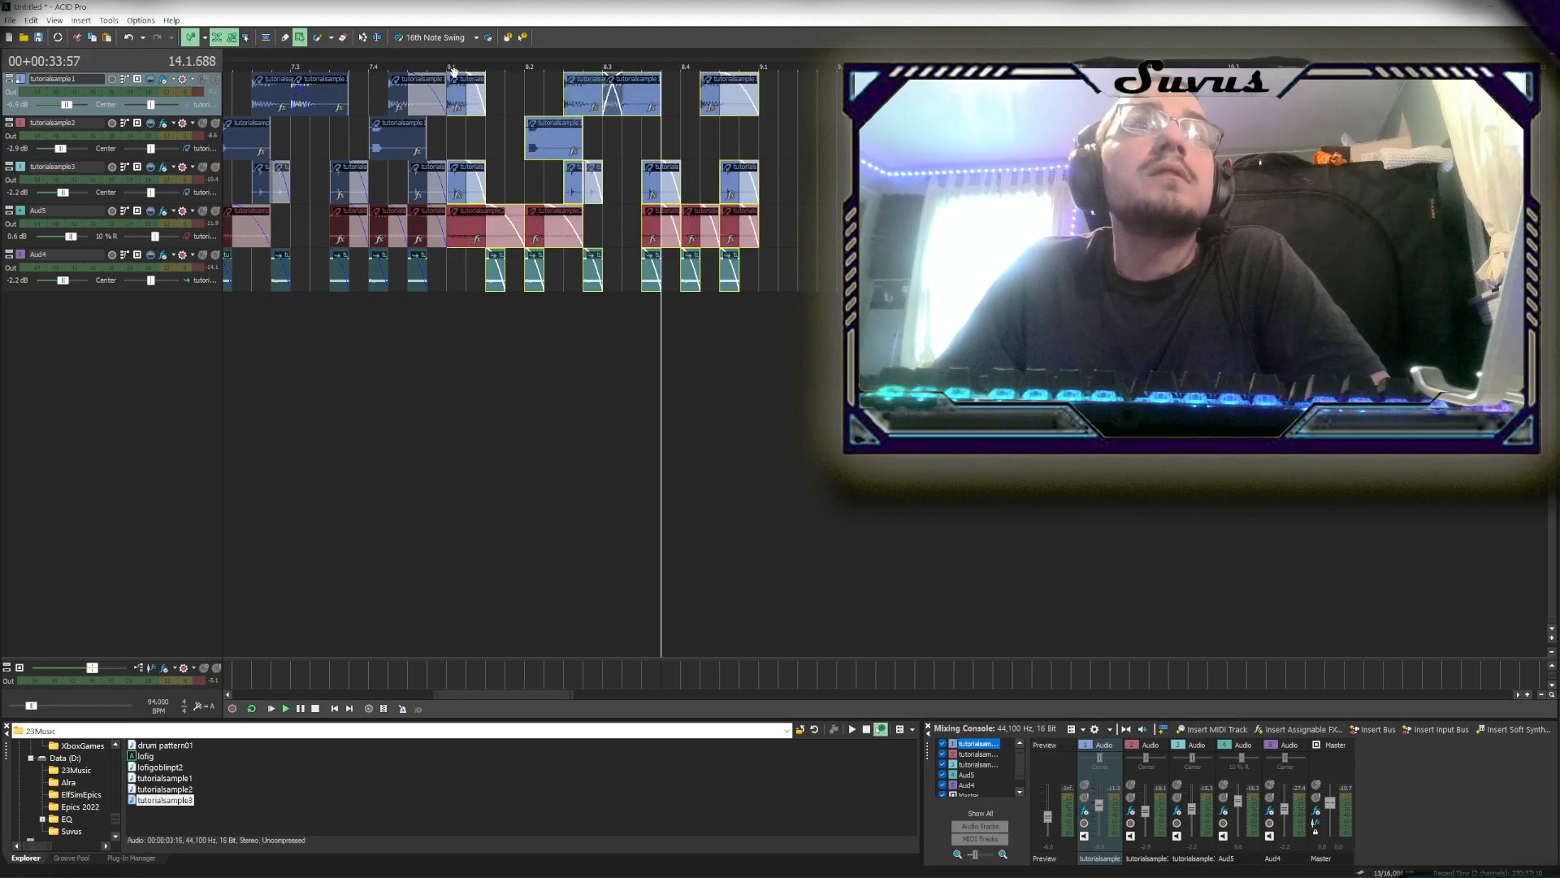
right_click(454, 92)
left_click(533, 341)
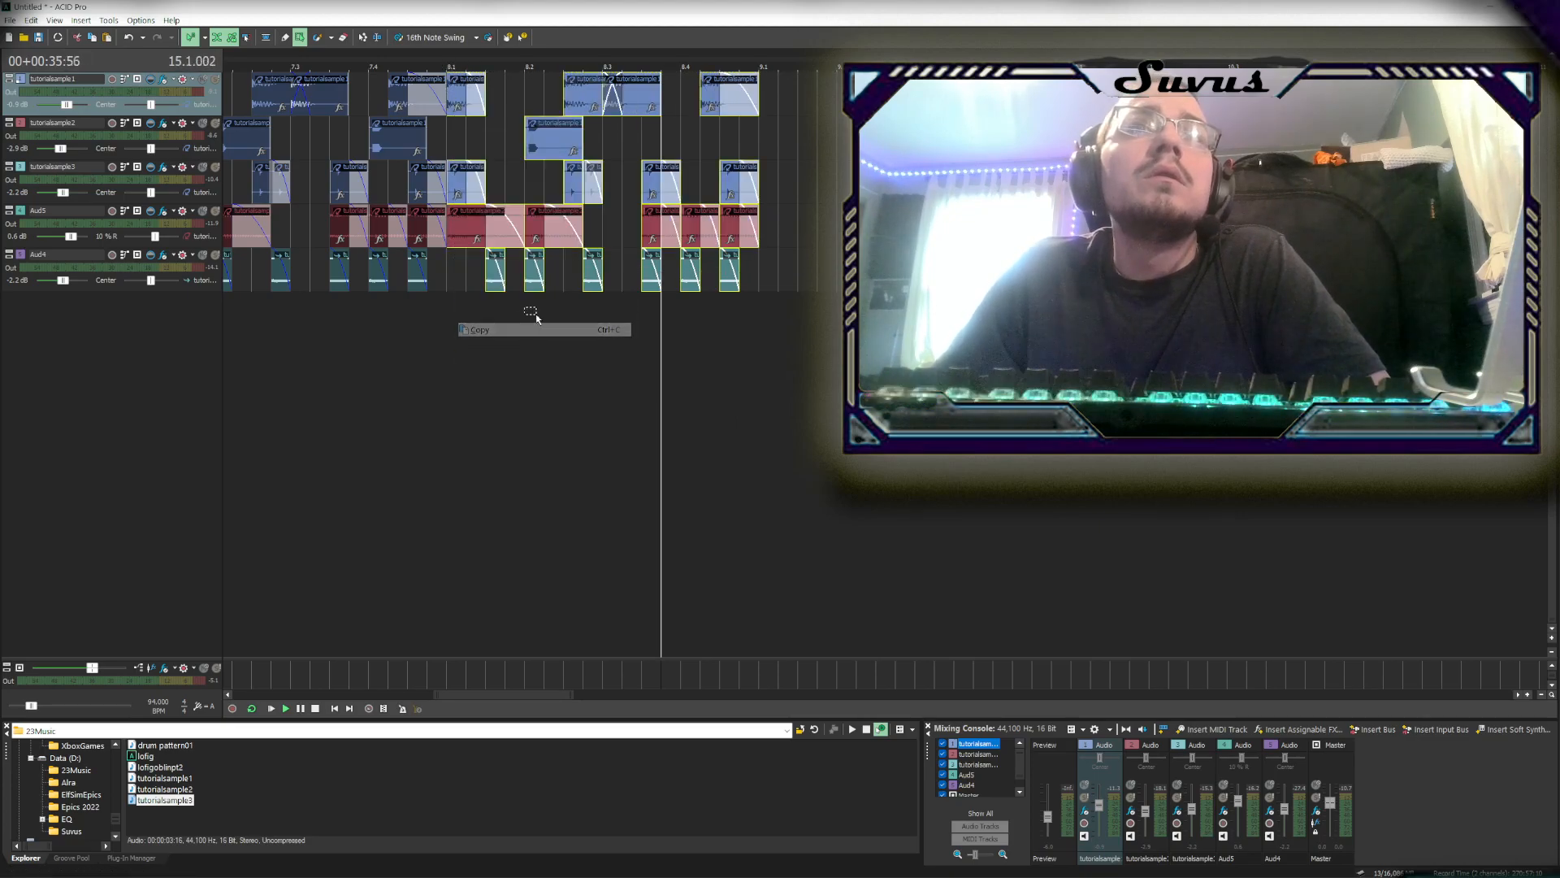
key("ctrl+v")
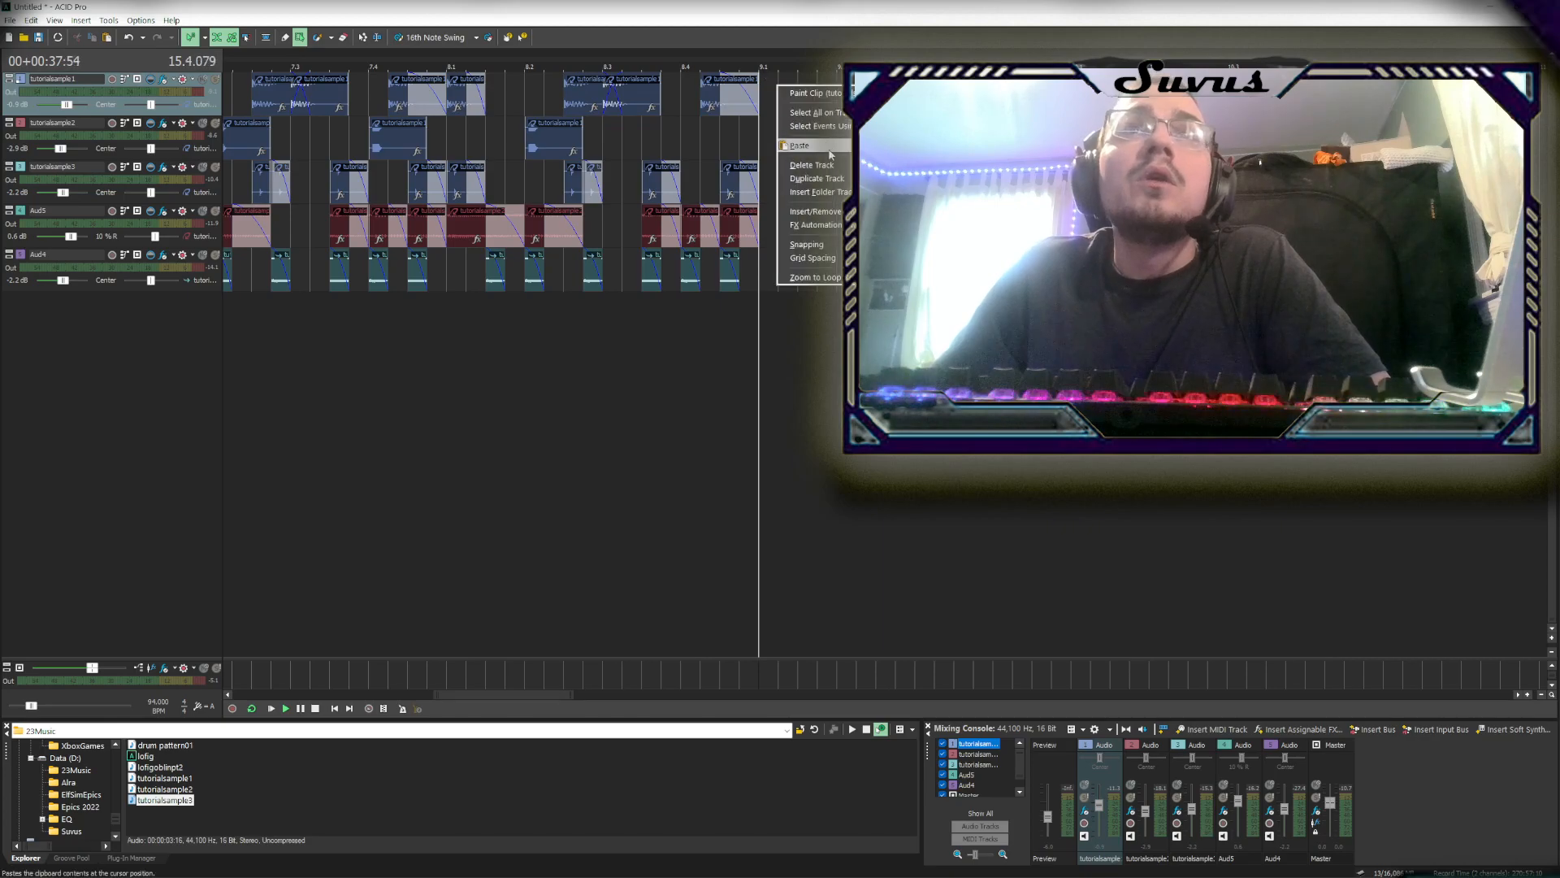
left_click(796, 366)
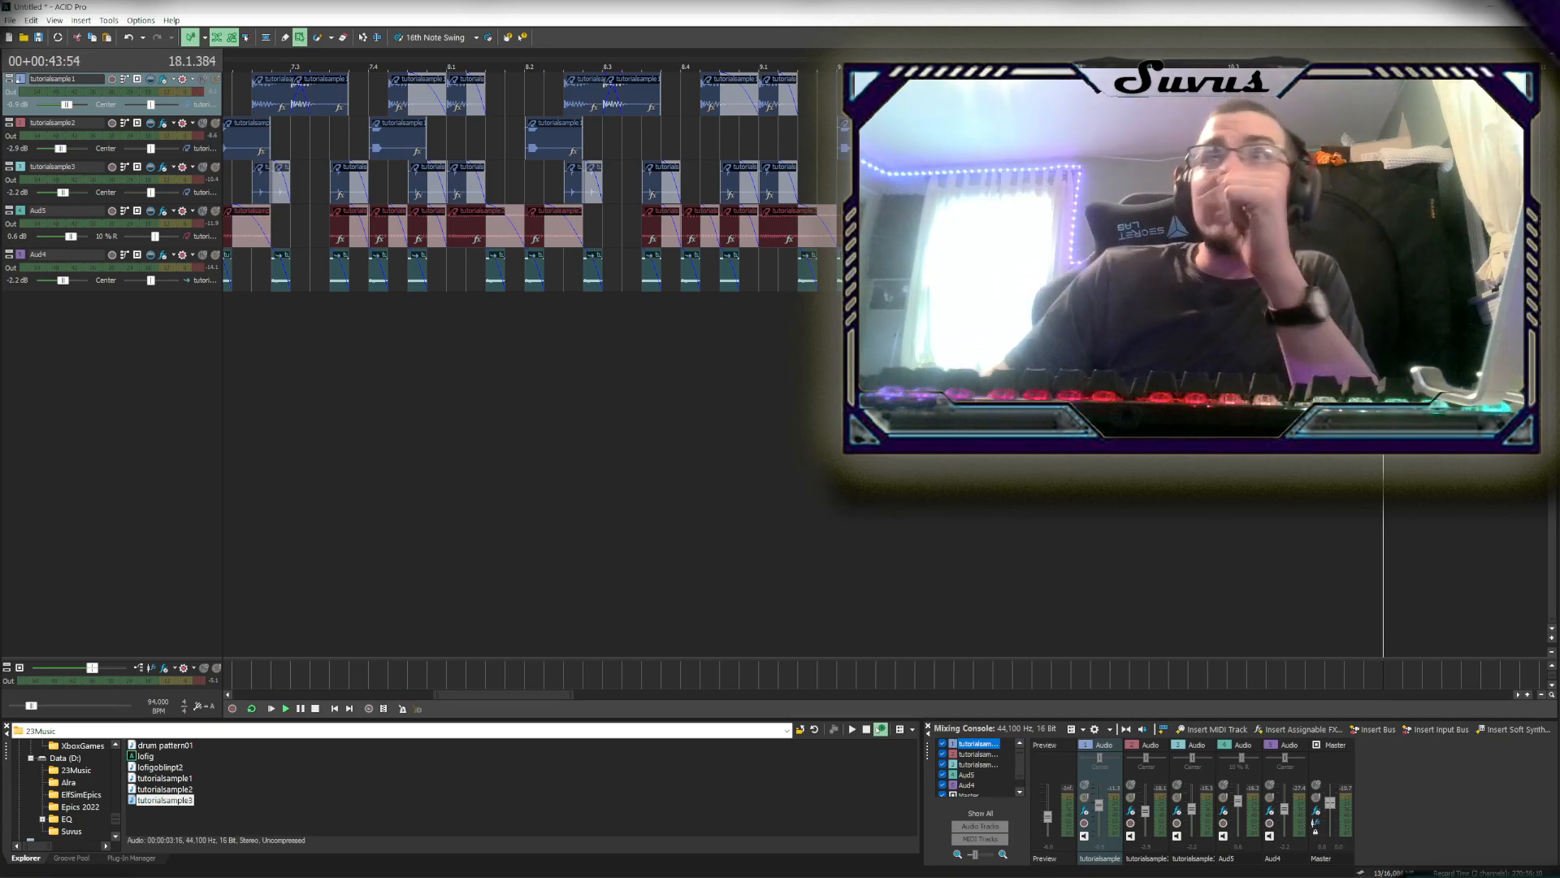
left_click(1286, 138)
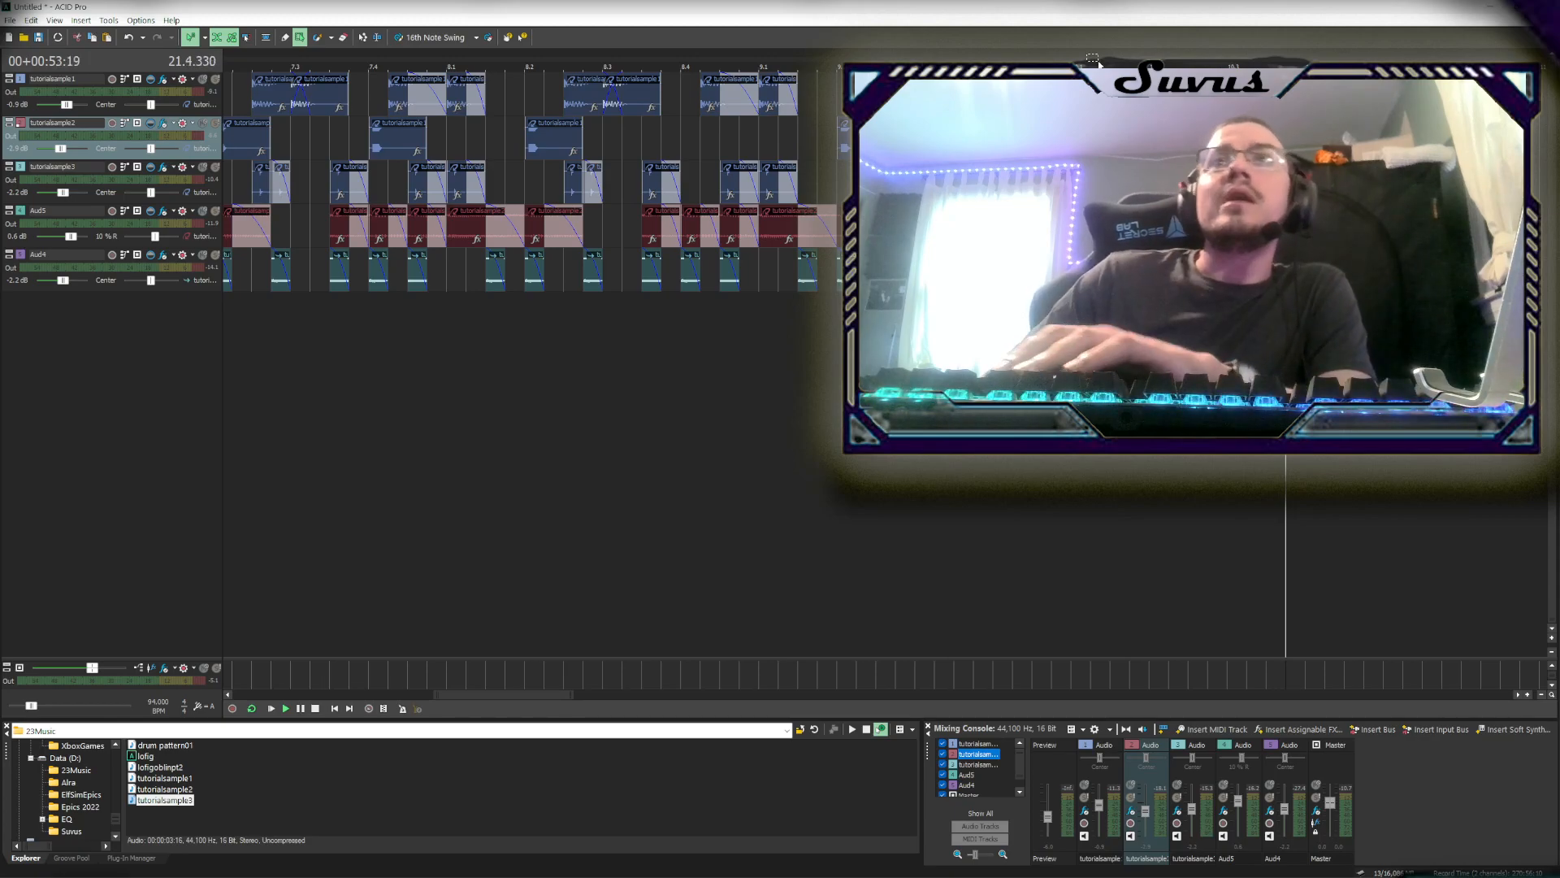
Select and copy the entire arrangement on all tracks and paste it at 11.1.000
scroll(681, 449, "down", 5)
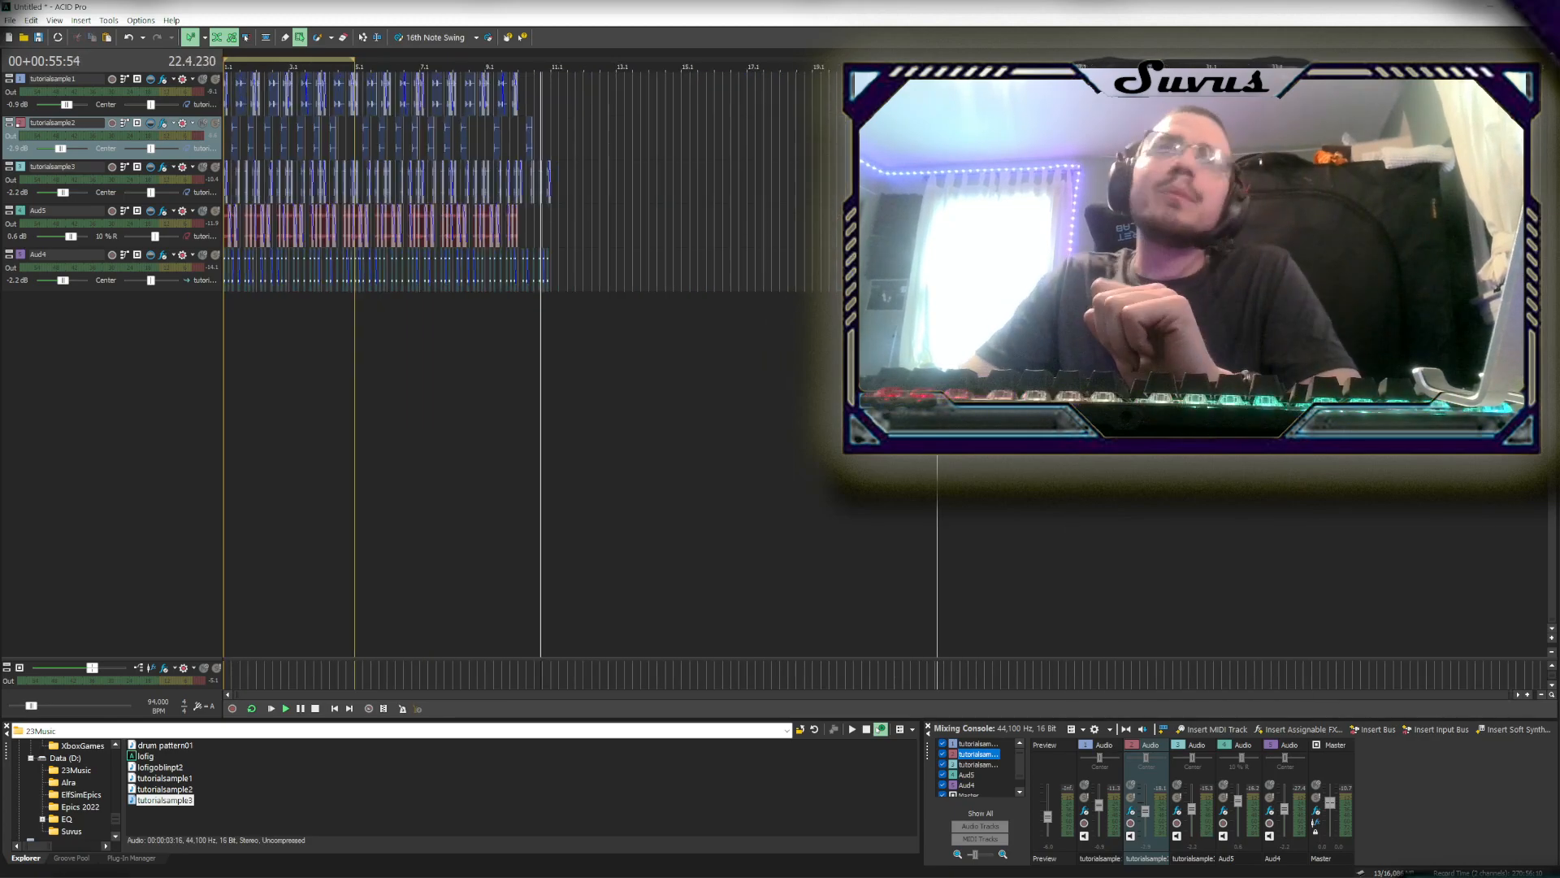
left_click_drag(681, 448, 60, 5)
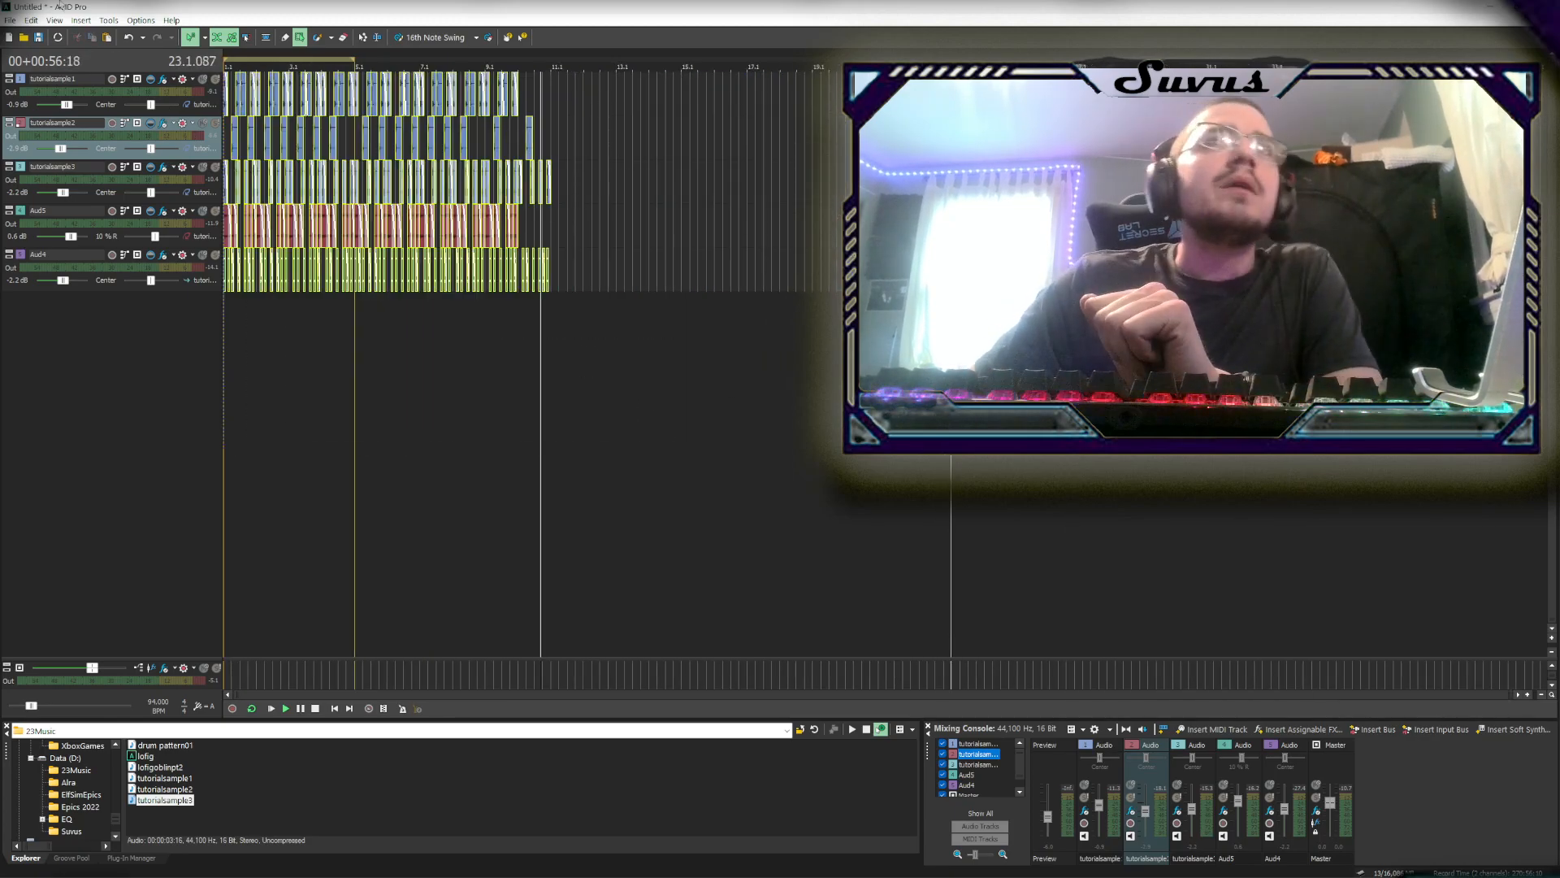
right_click(378, 237)
left_click(452, 482)
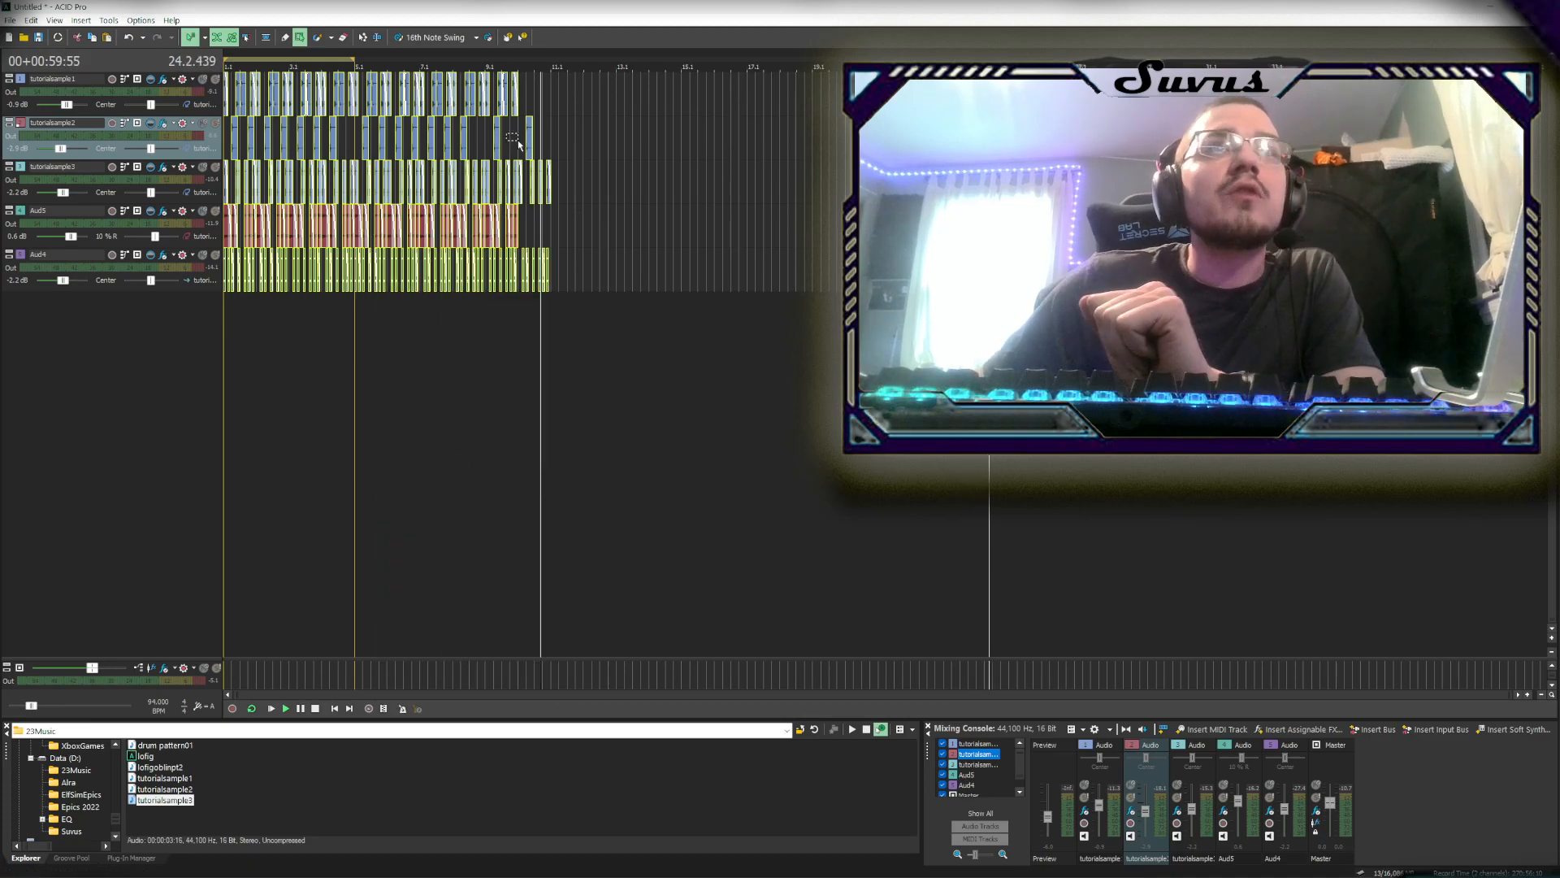
left_click(551, 94)
right_click(563, 90)
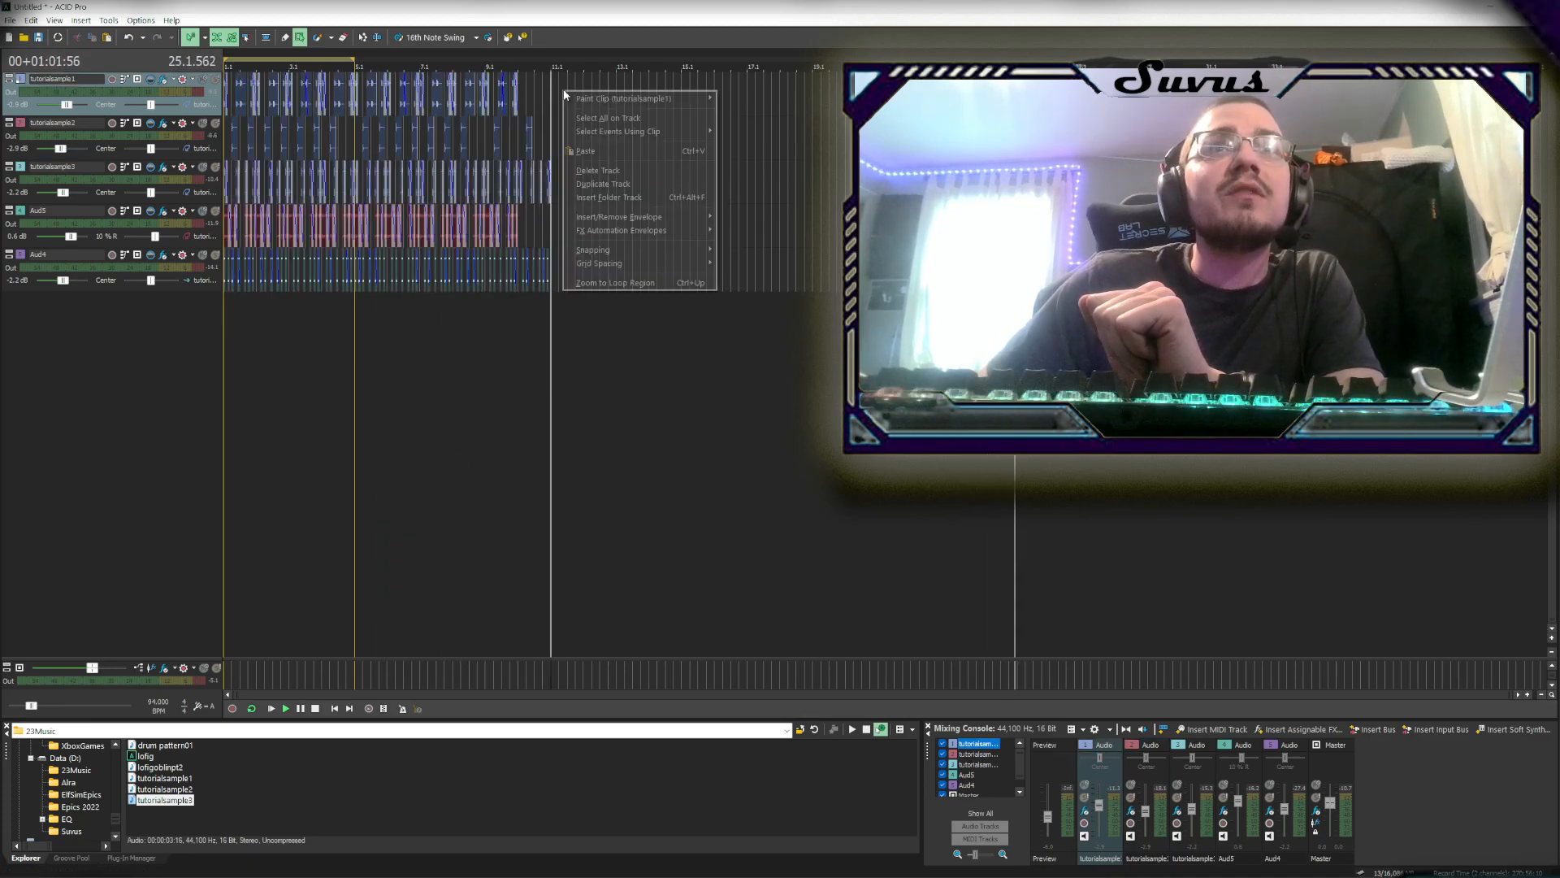
left_click(638, 151)
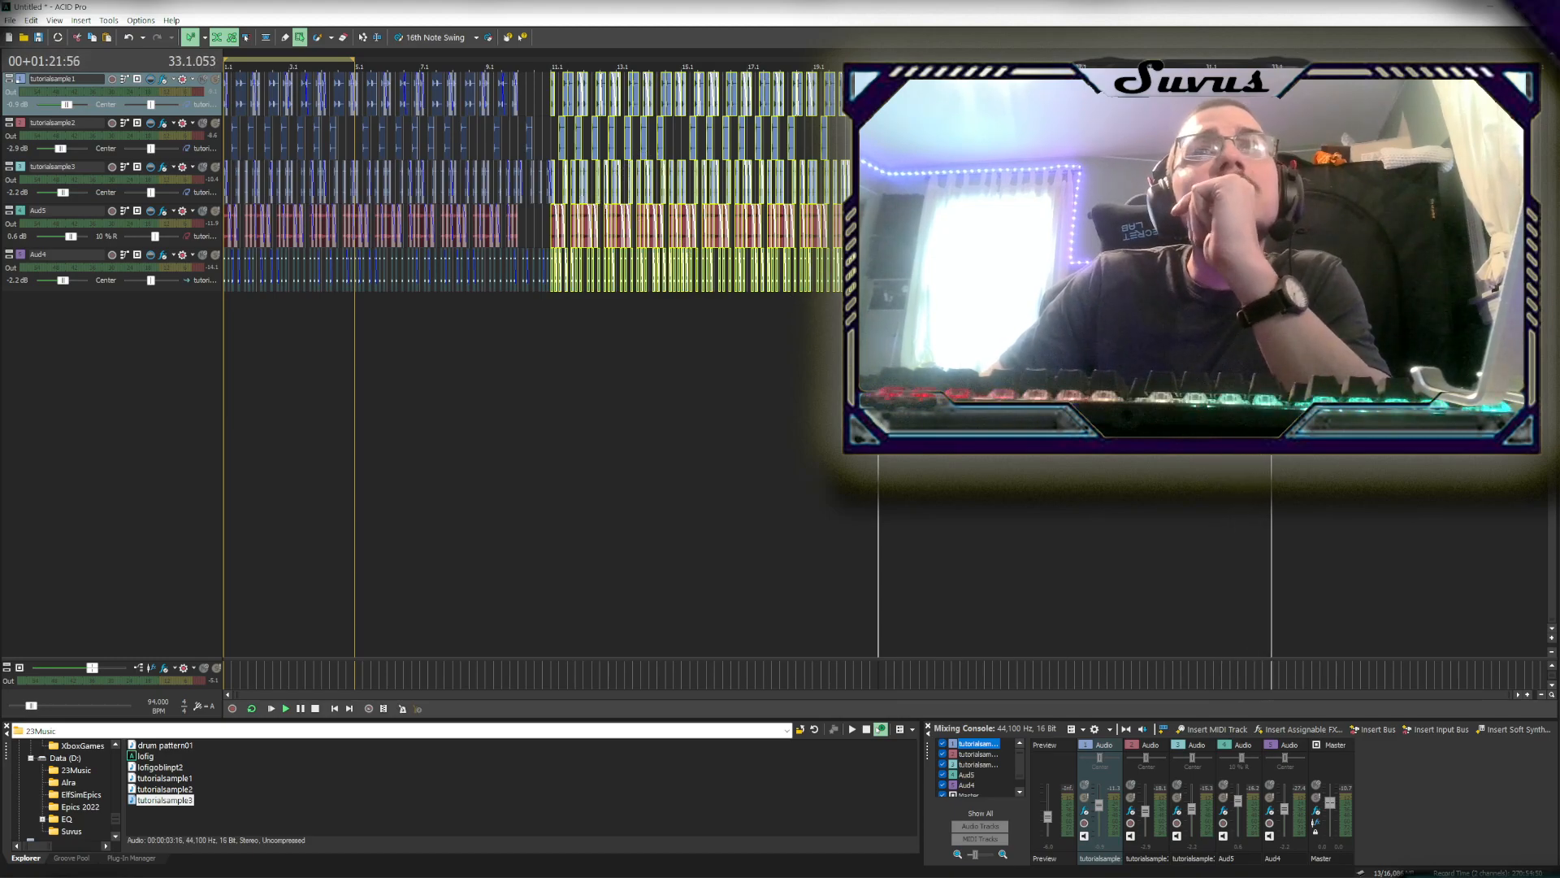
Copy the tutorialsample2, tutorialsample3 and Aud4 events of bar 20 and paste them at the start of bar 21
scroll(536, 183, "up", 6)
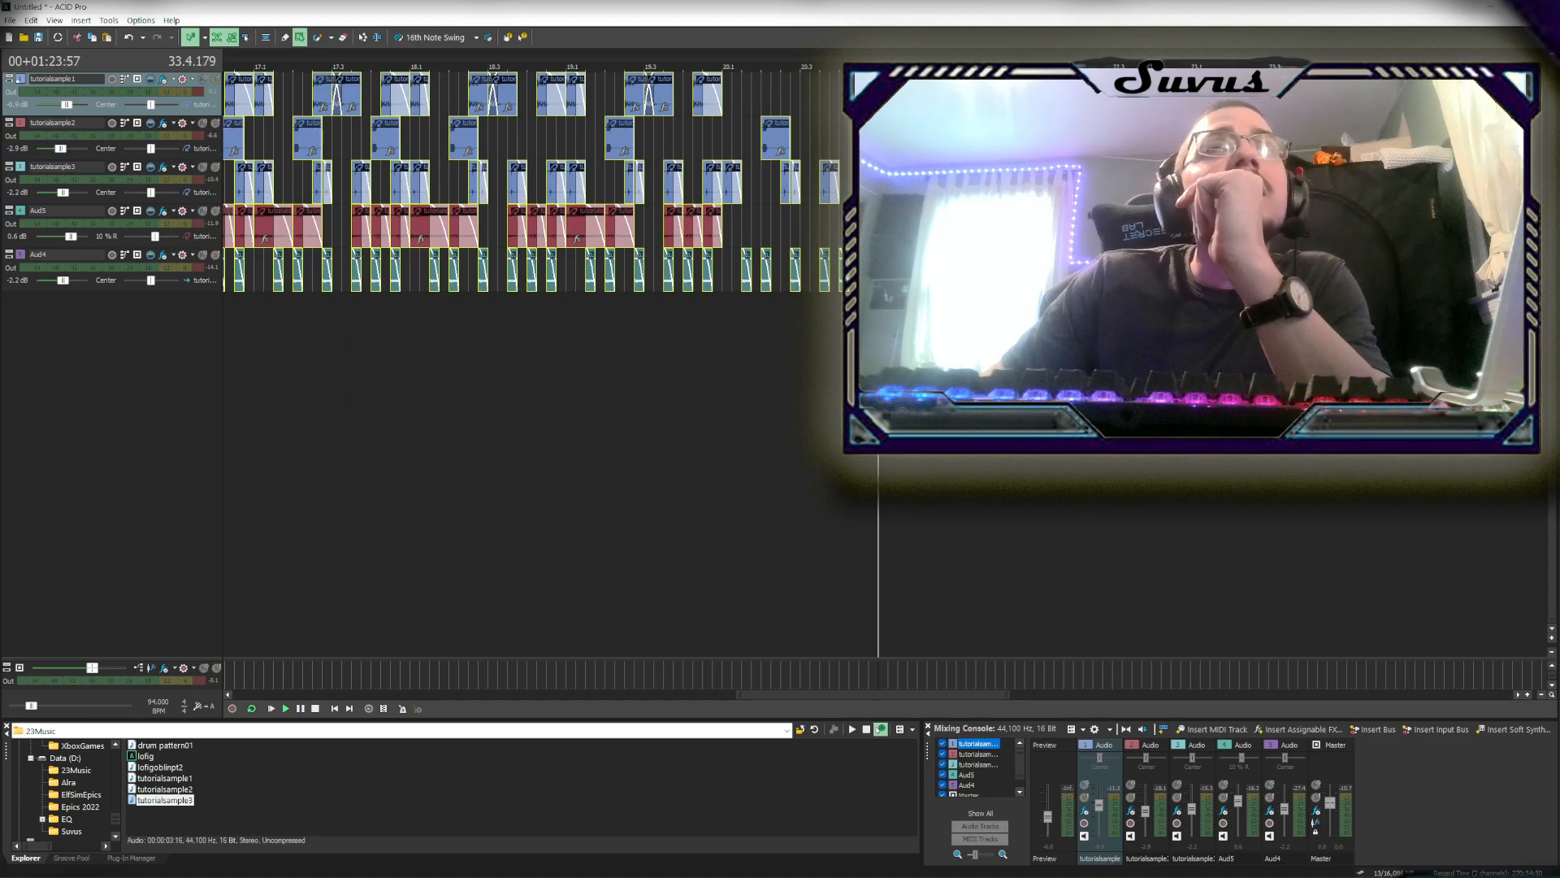
left_click(859, 366)
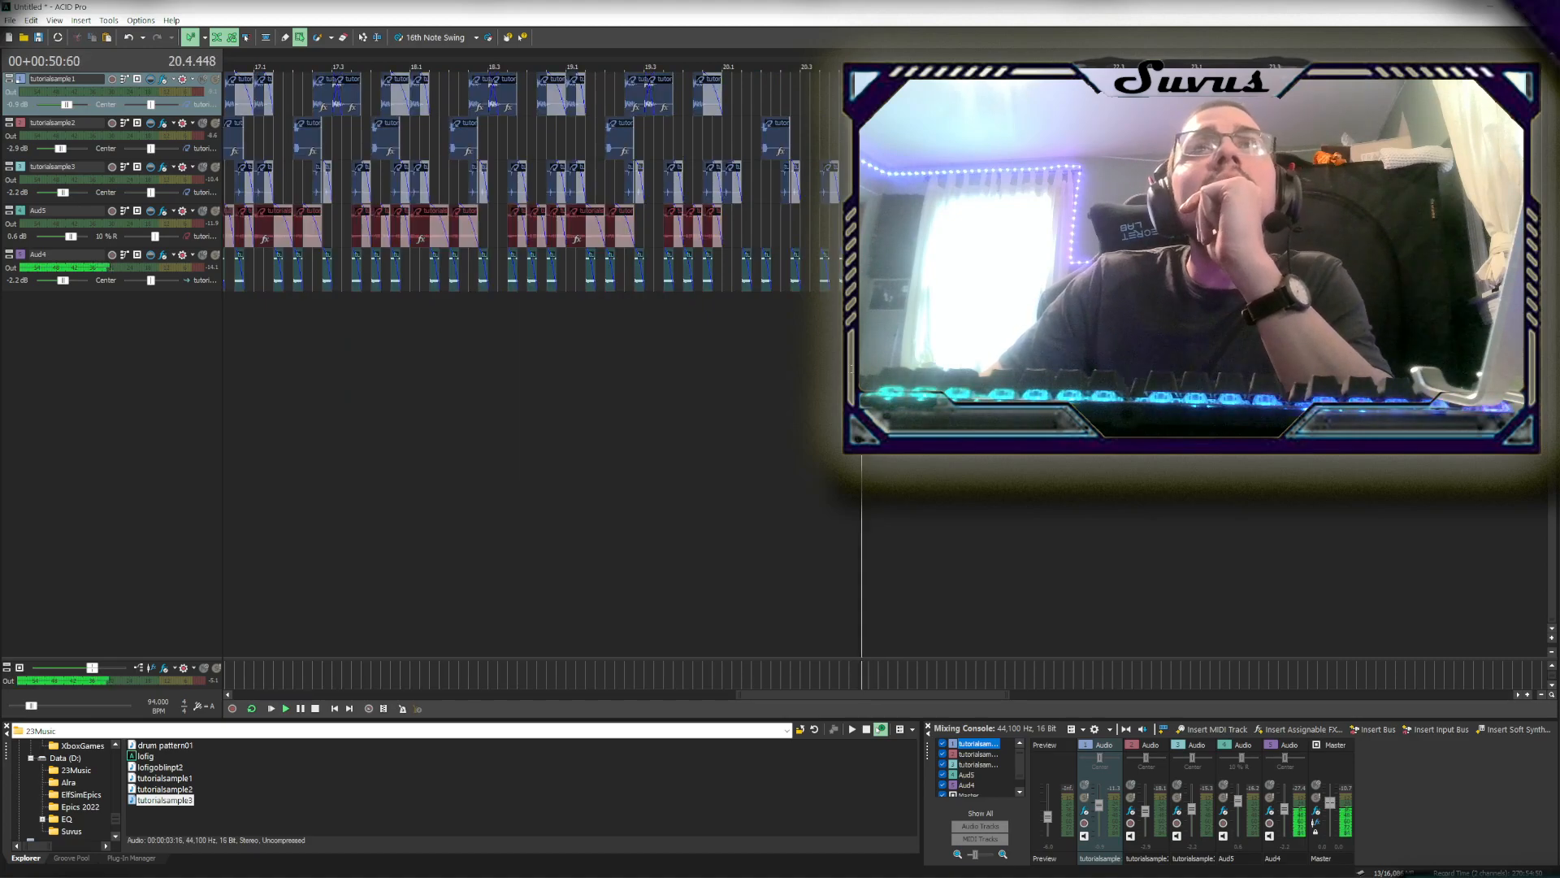
left_click_drag(967, 353, 817, 285)
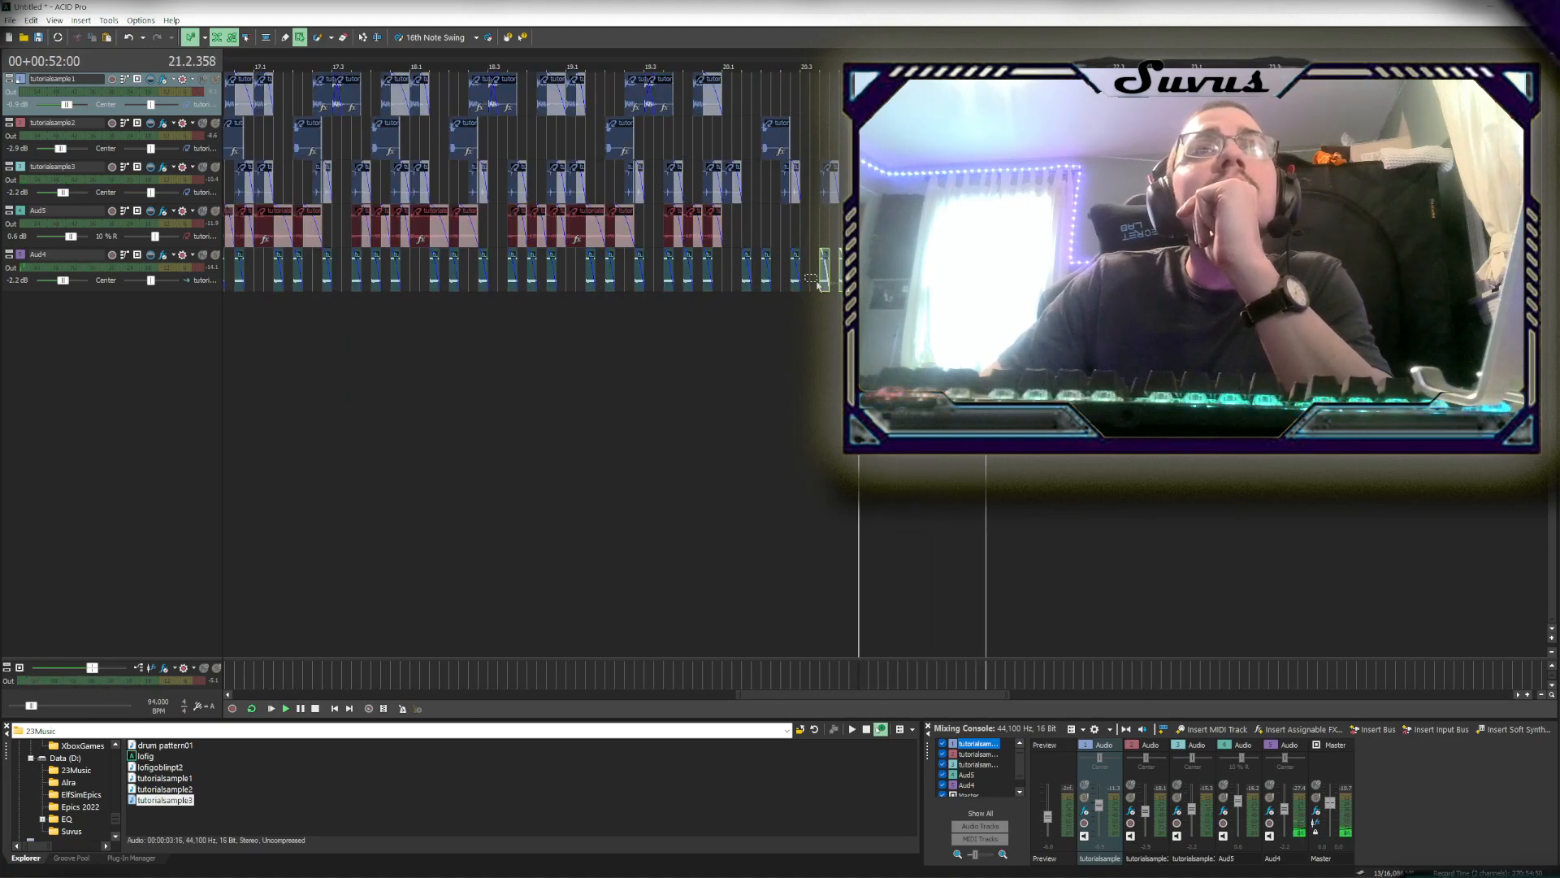
left_click_drag(731, 165, 734, 47)
right_click(768, 147)
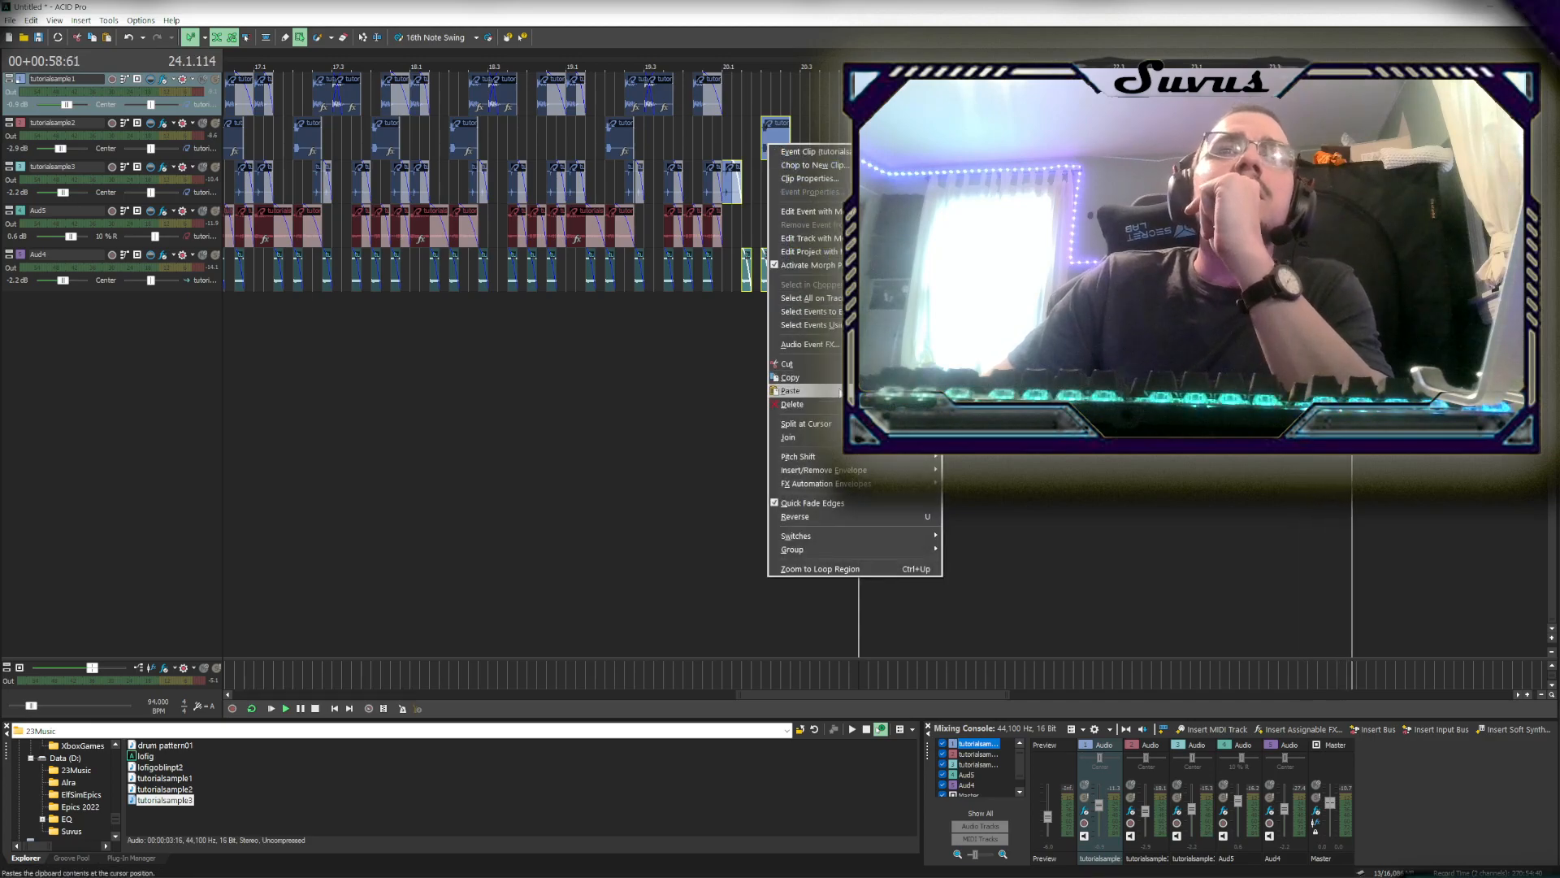
key("Escape")
left_click(878, 195)
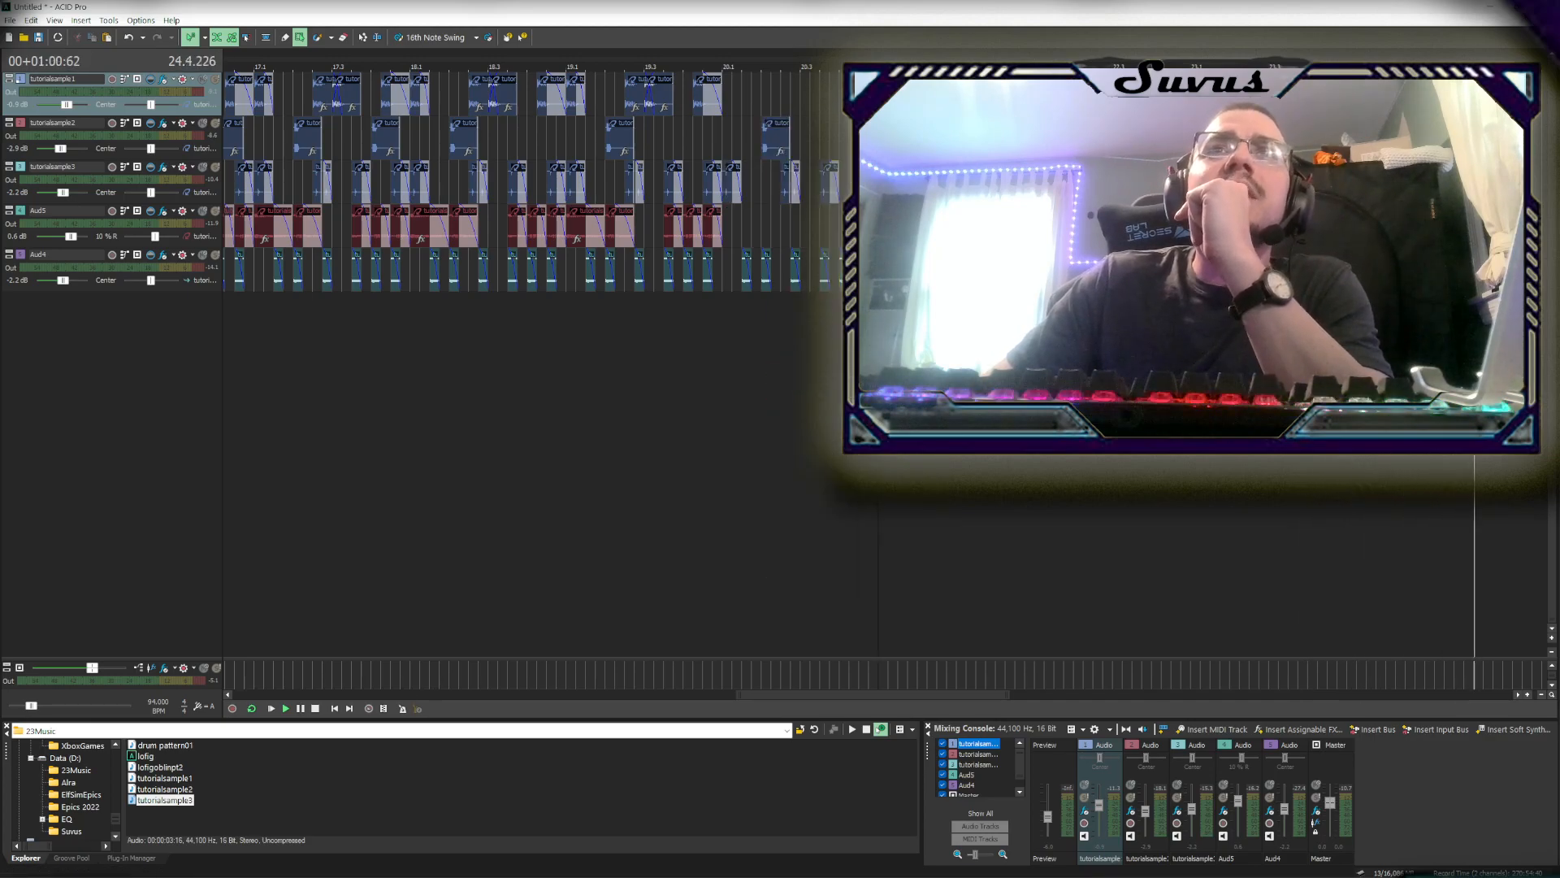
key("ctrl+v")
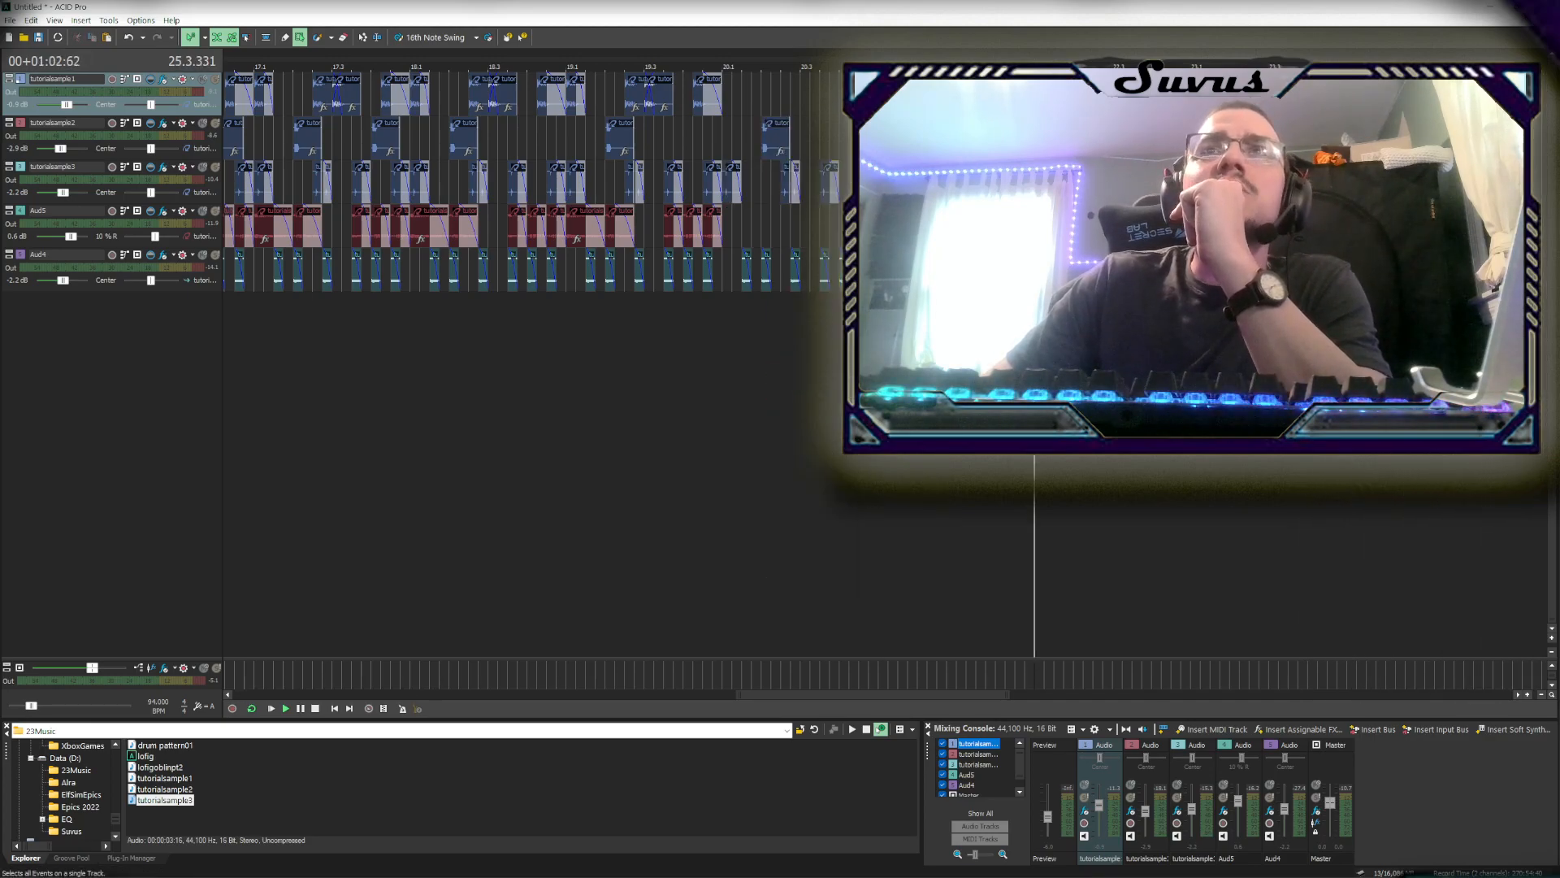
Paste the copied break bar repeatedly to extend the break section up to 25.1.000
key("ctrl+v")
key("ctrl+v")
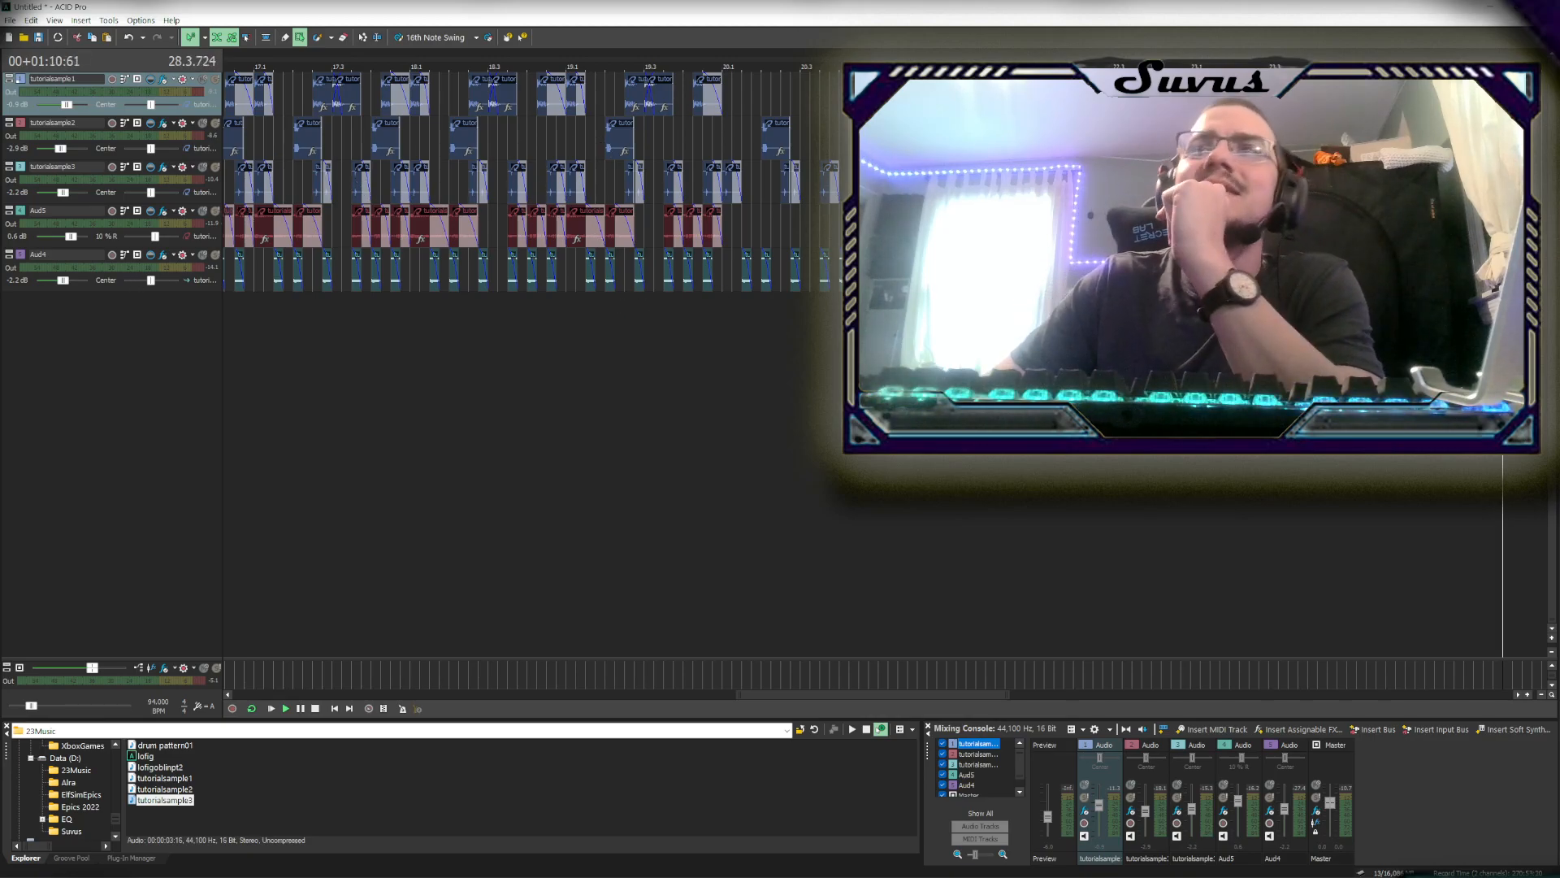
Select and copy all events on the five tracks and paste them at the end of the arrangement at 25.1.000
scroll(533, 357, "down", 6)
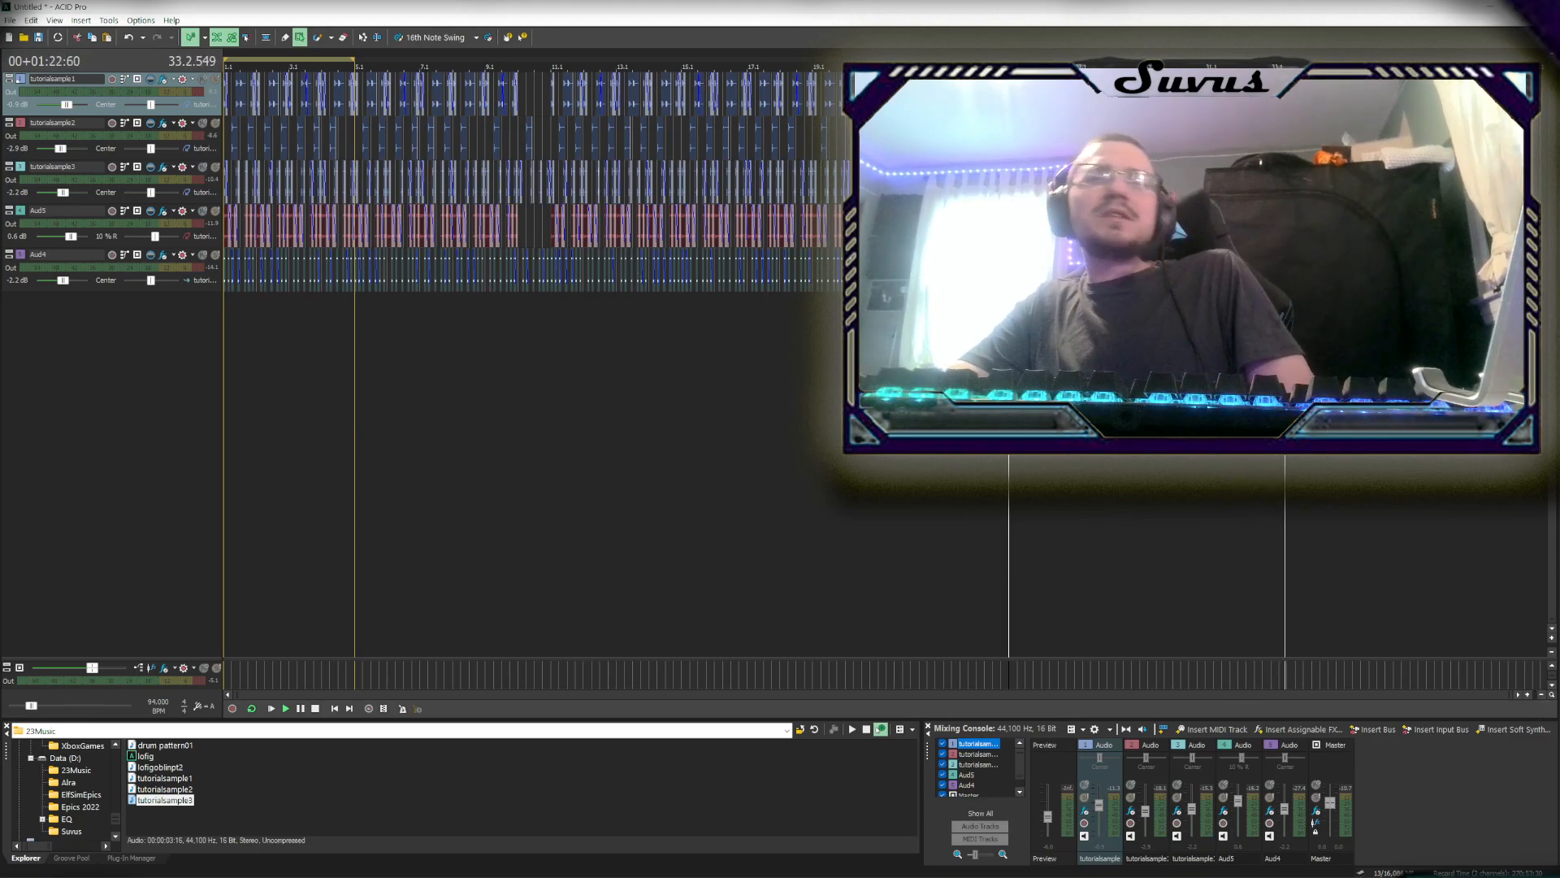
left_click_drag(352, 52, 183, 78)
right_click(605, 278)
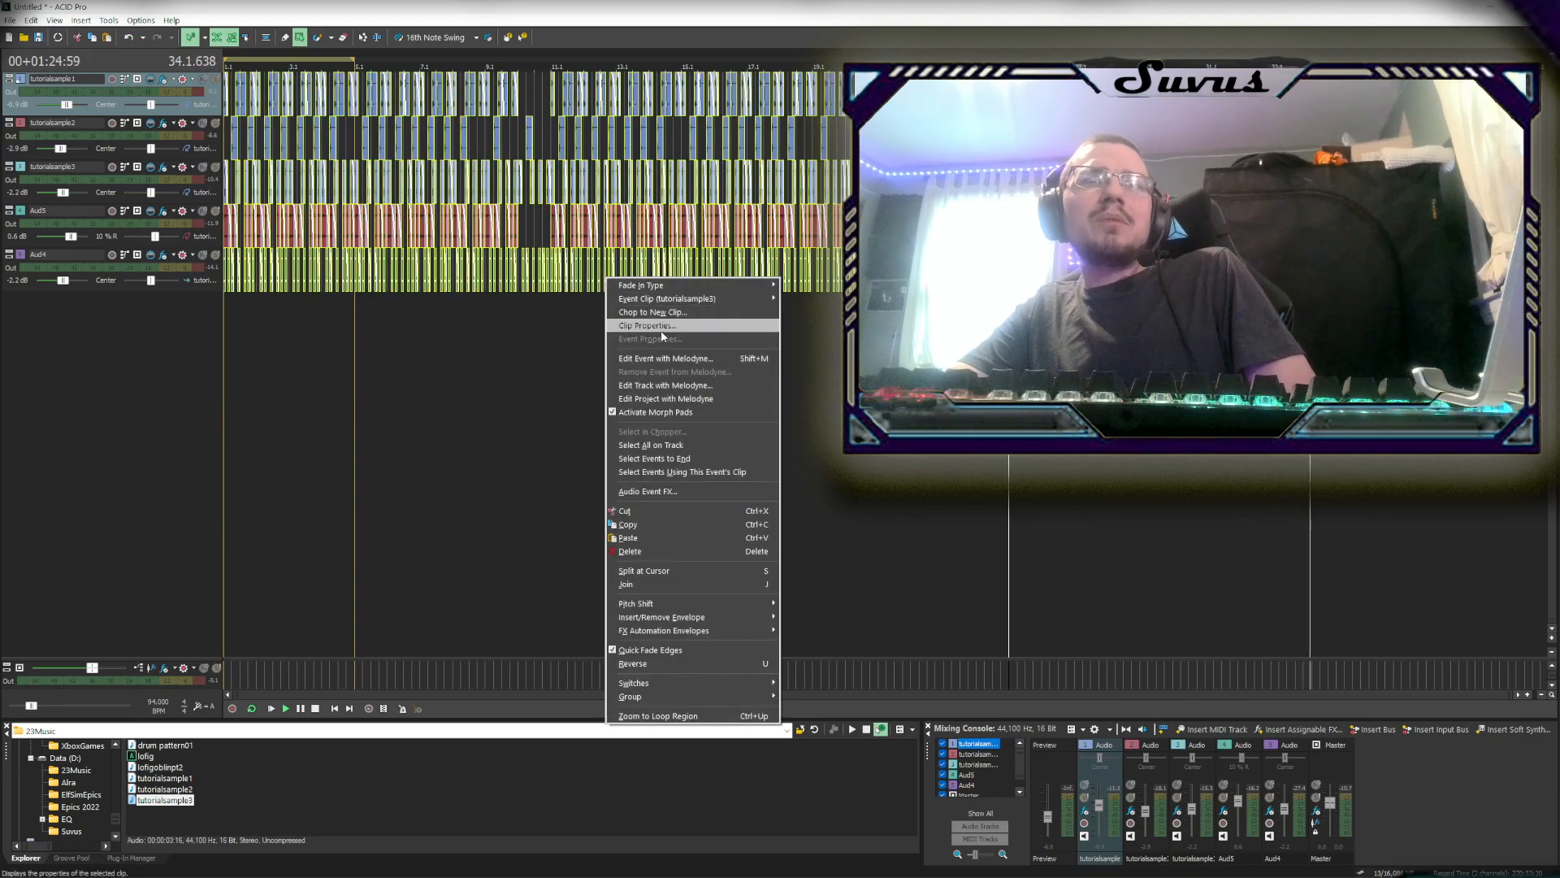
left_click(648, 520)
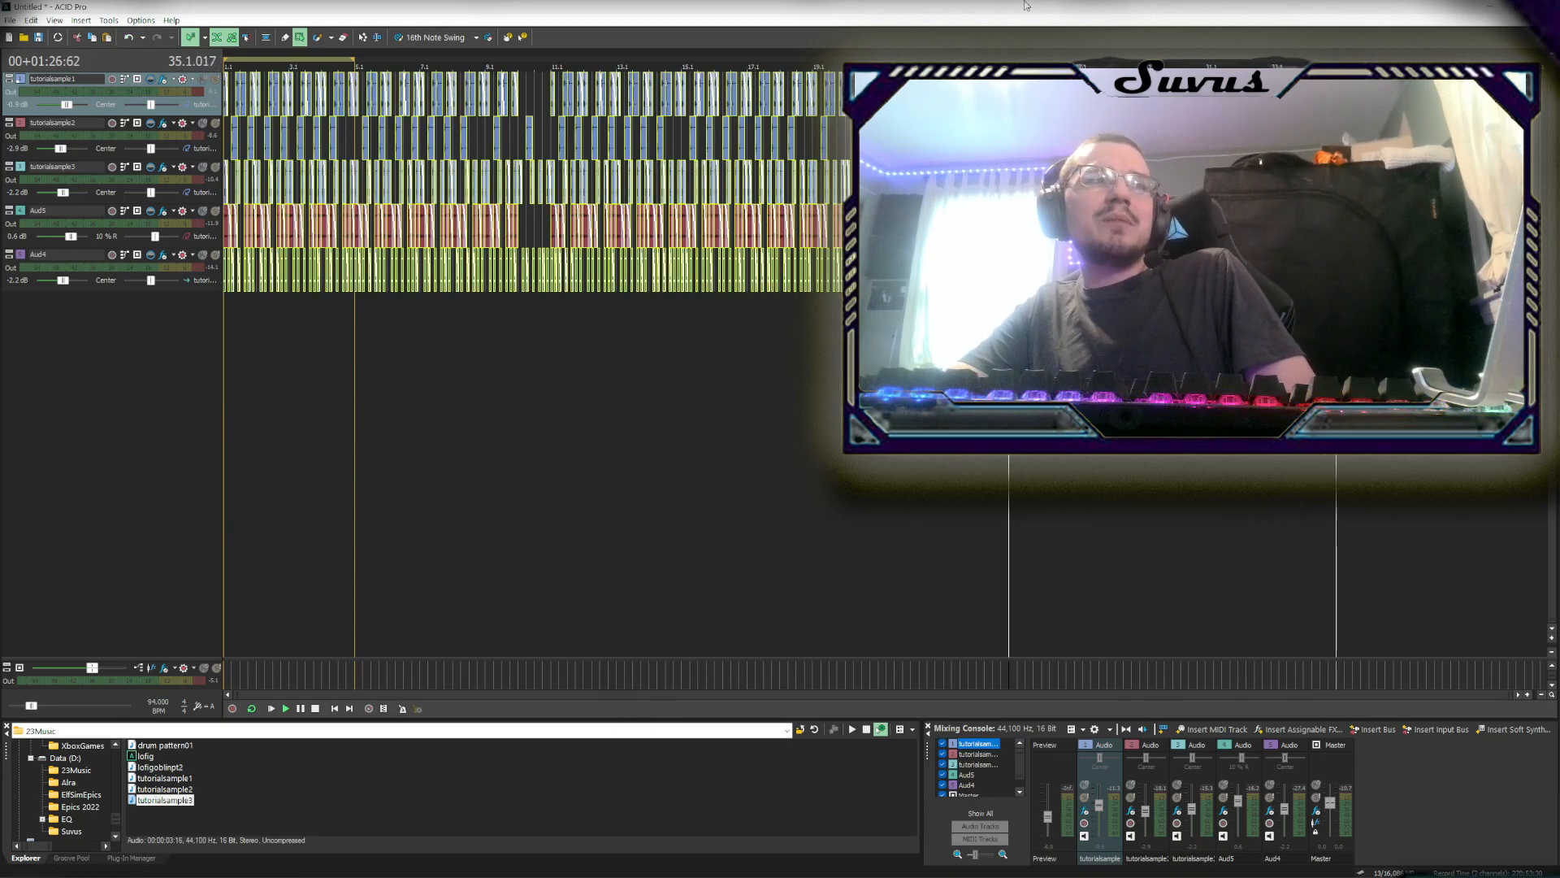
left_click(1008, 268)
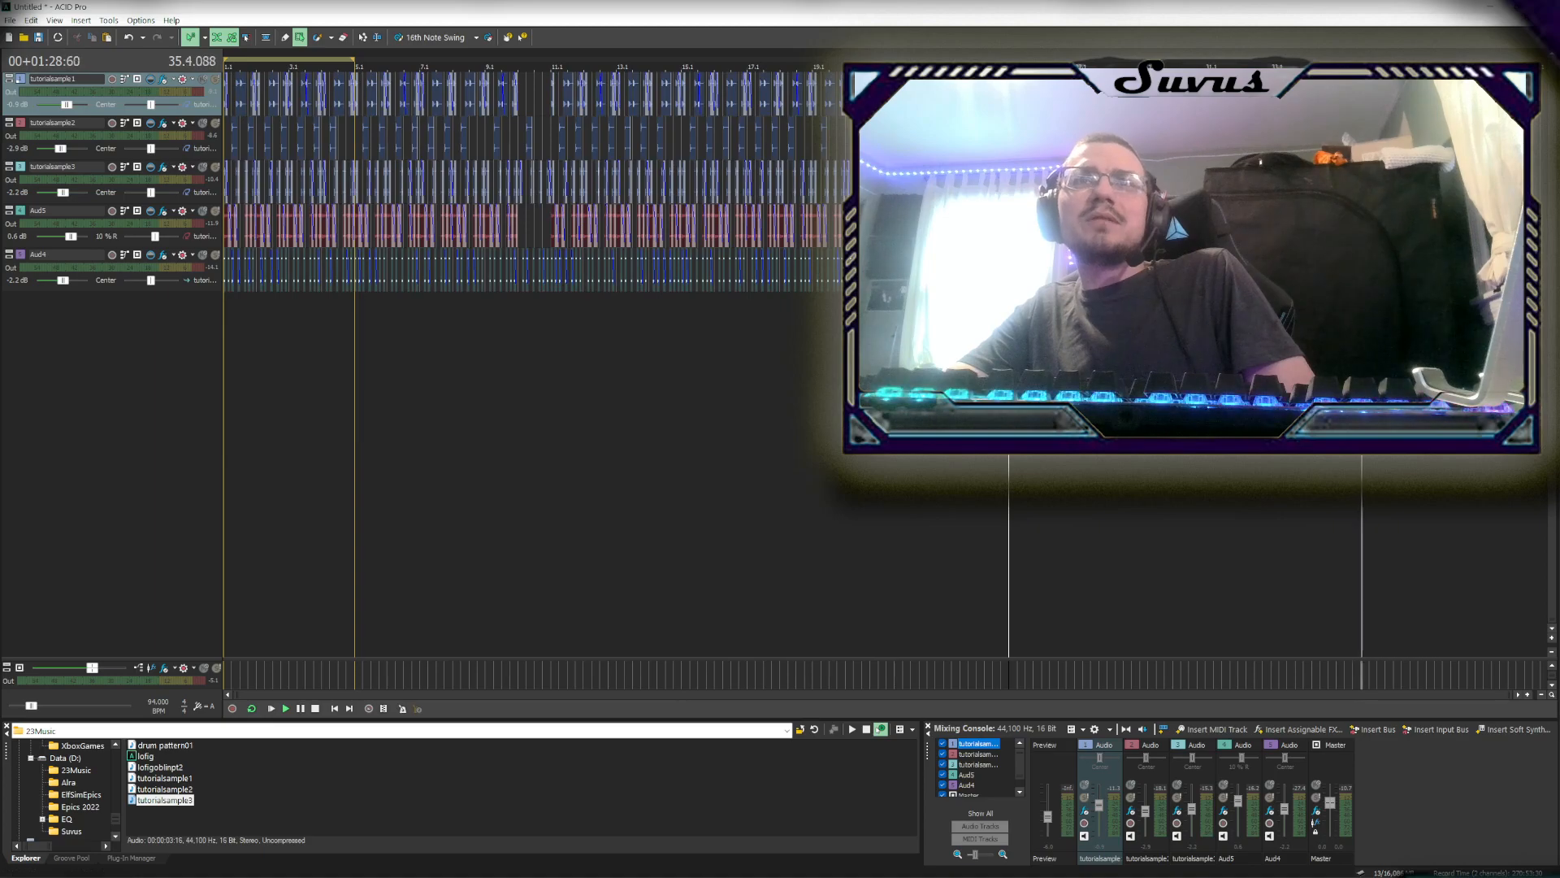
key("ctrl+v")
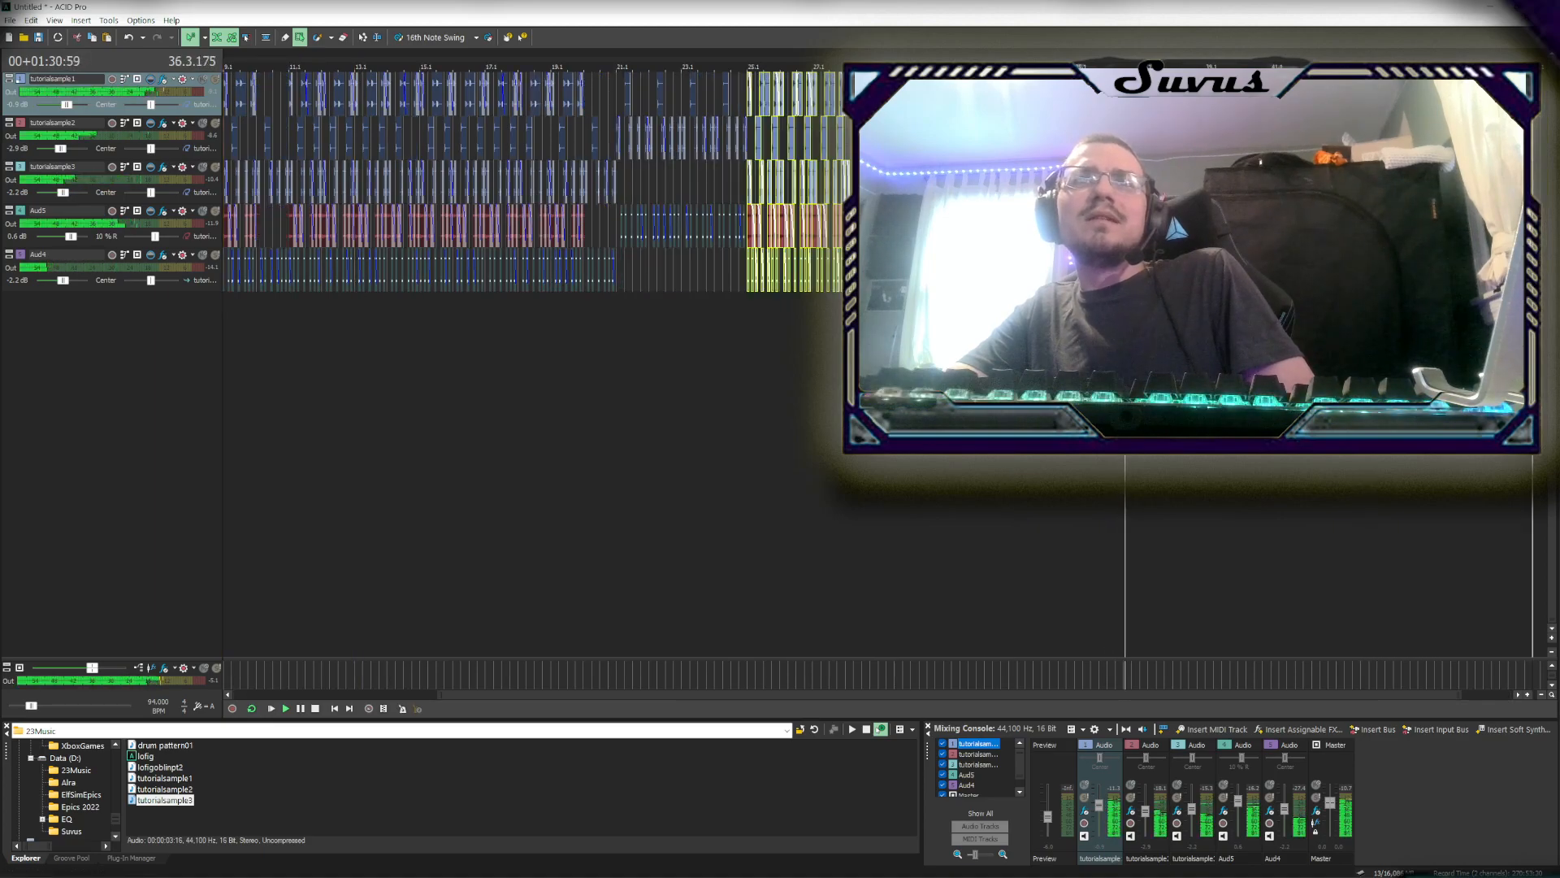
Play through and inspect the end of the pasted section around bars 41 to 49, then stop playback
scroll(1008, 268, "down", 1)
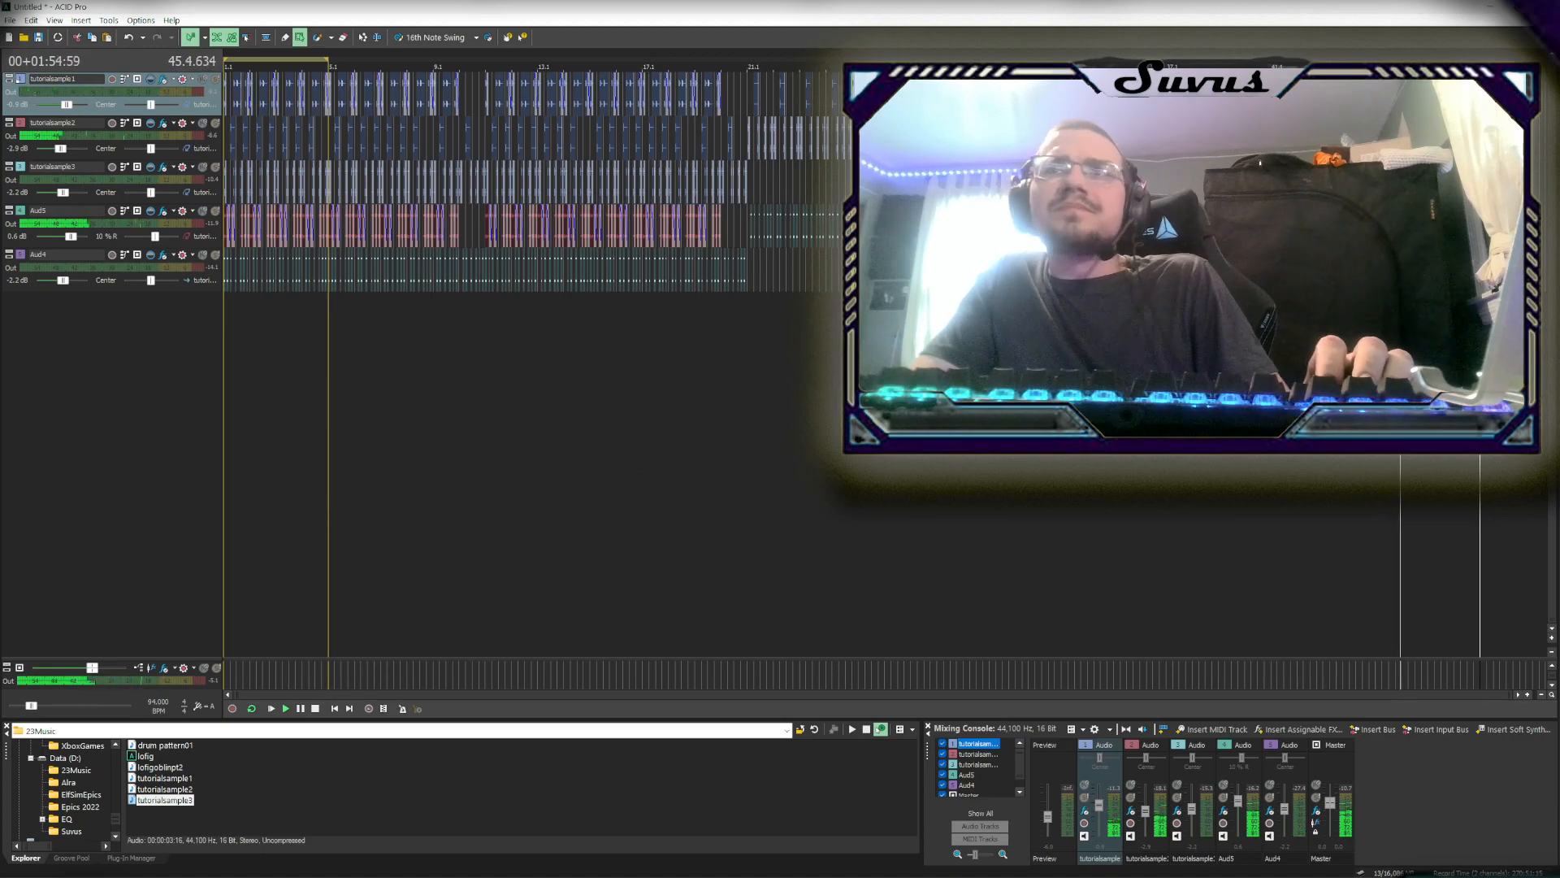
left_click(1391, 270)
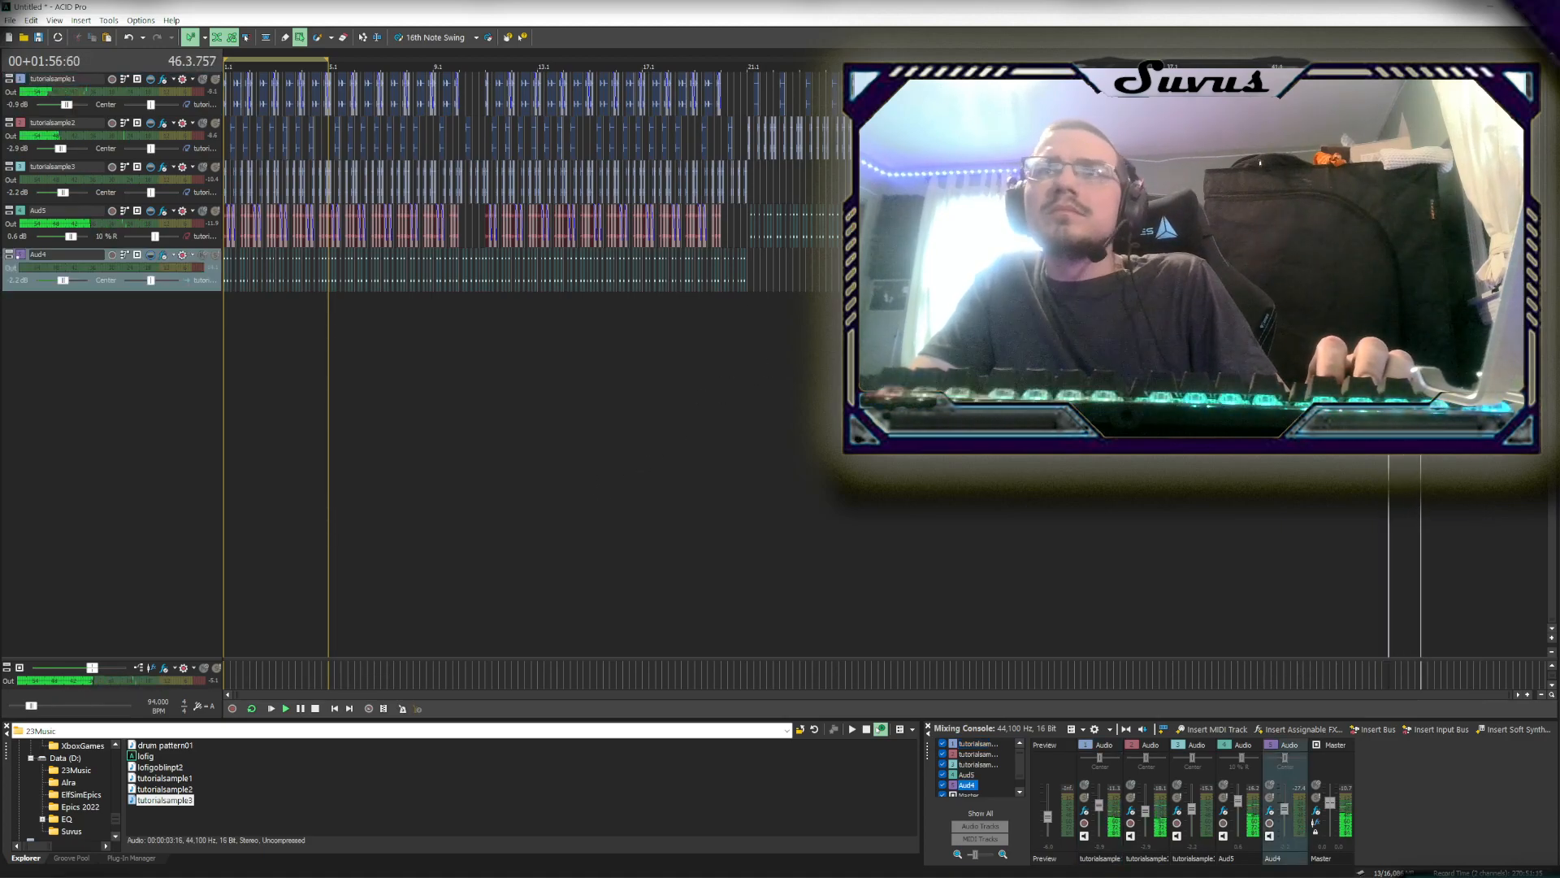
scroll(1391, 270, "up", 1)
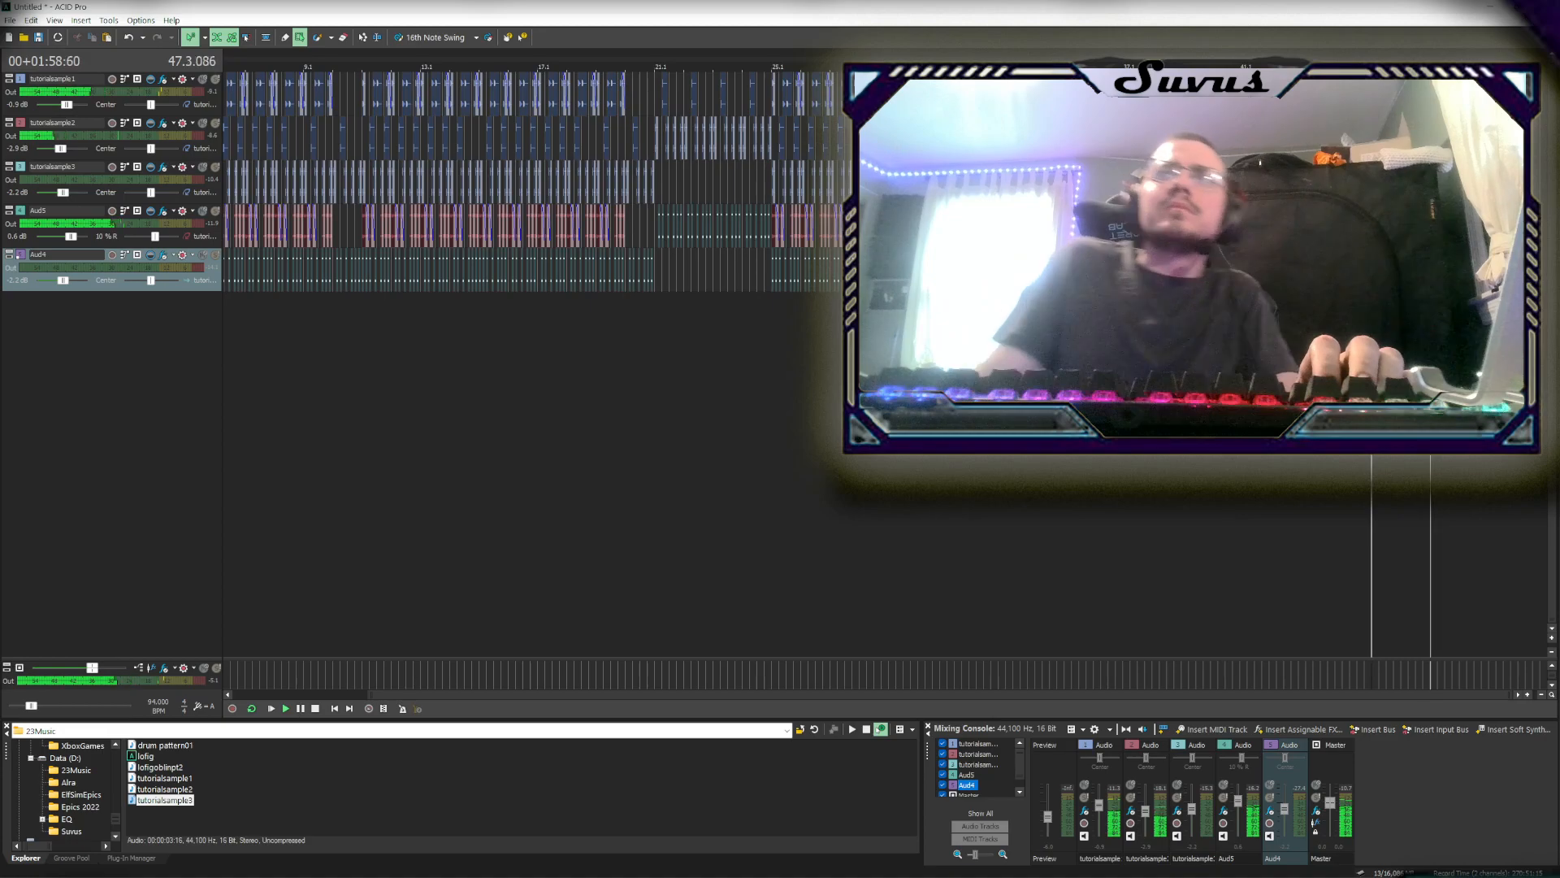
scroll(1527, 270, "up", 3)
scroll(1528, 270, "up", 1)
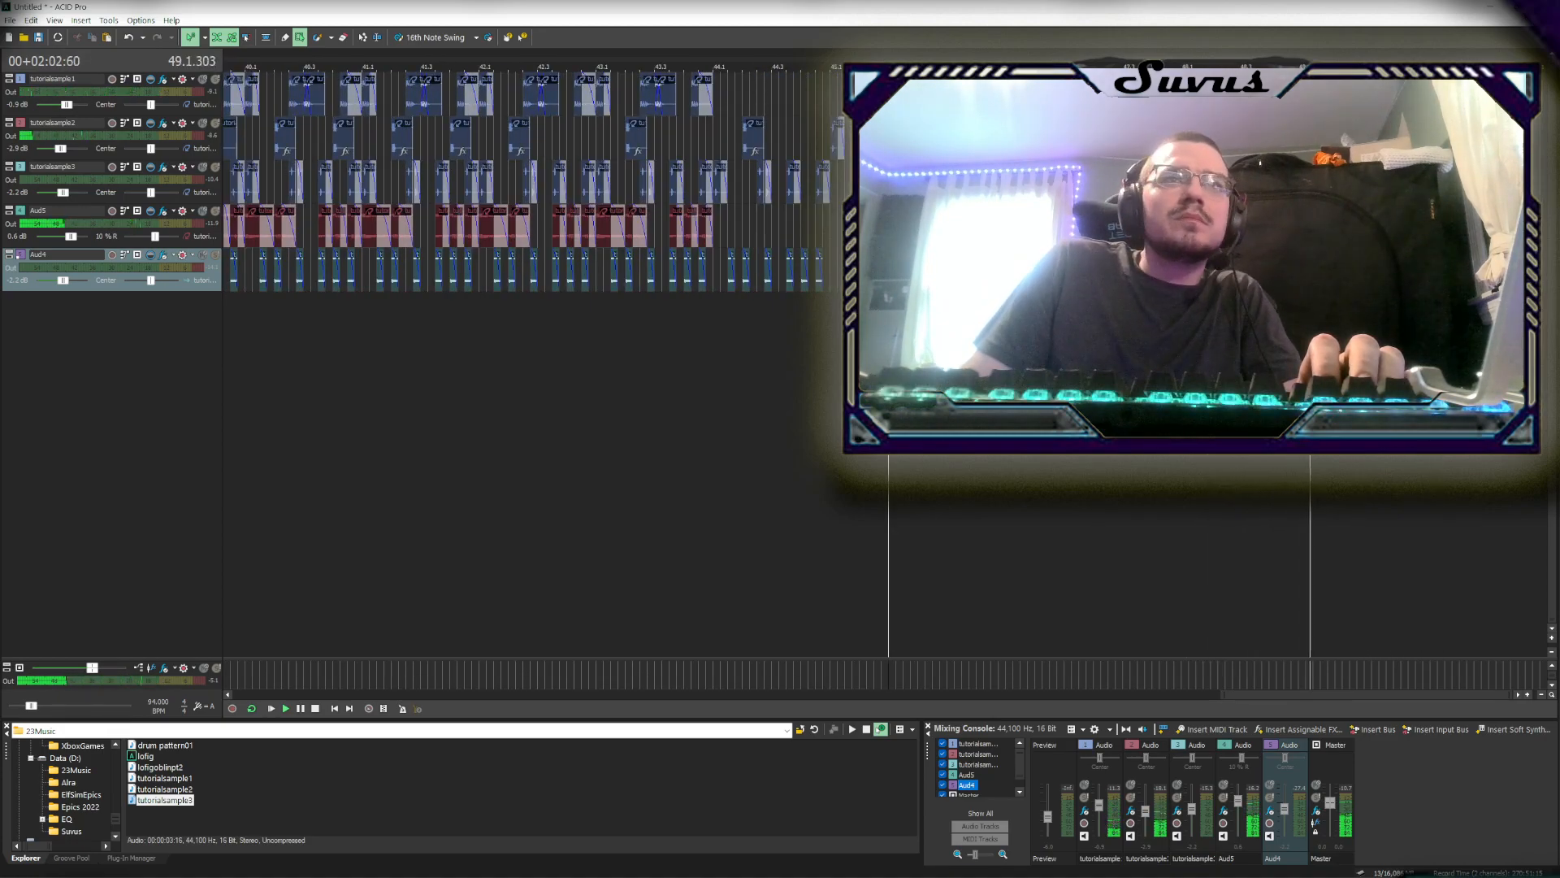
scroll(1527, 270, "up", 1)
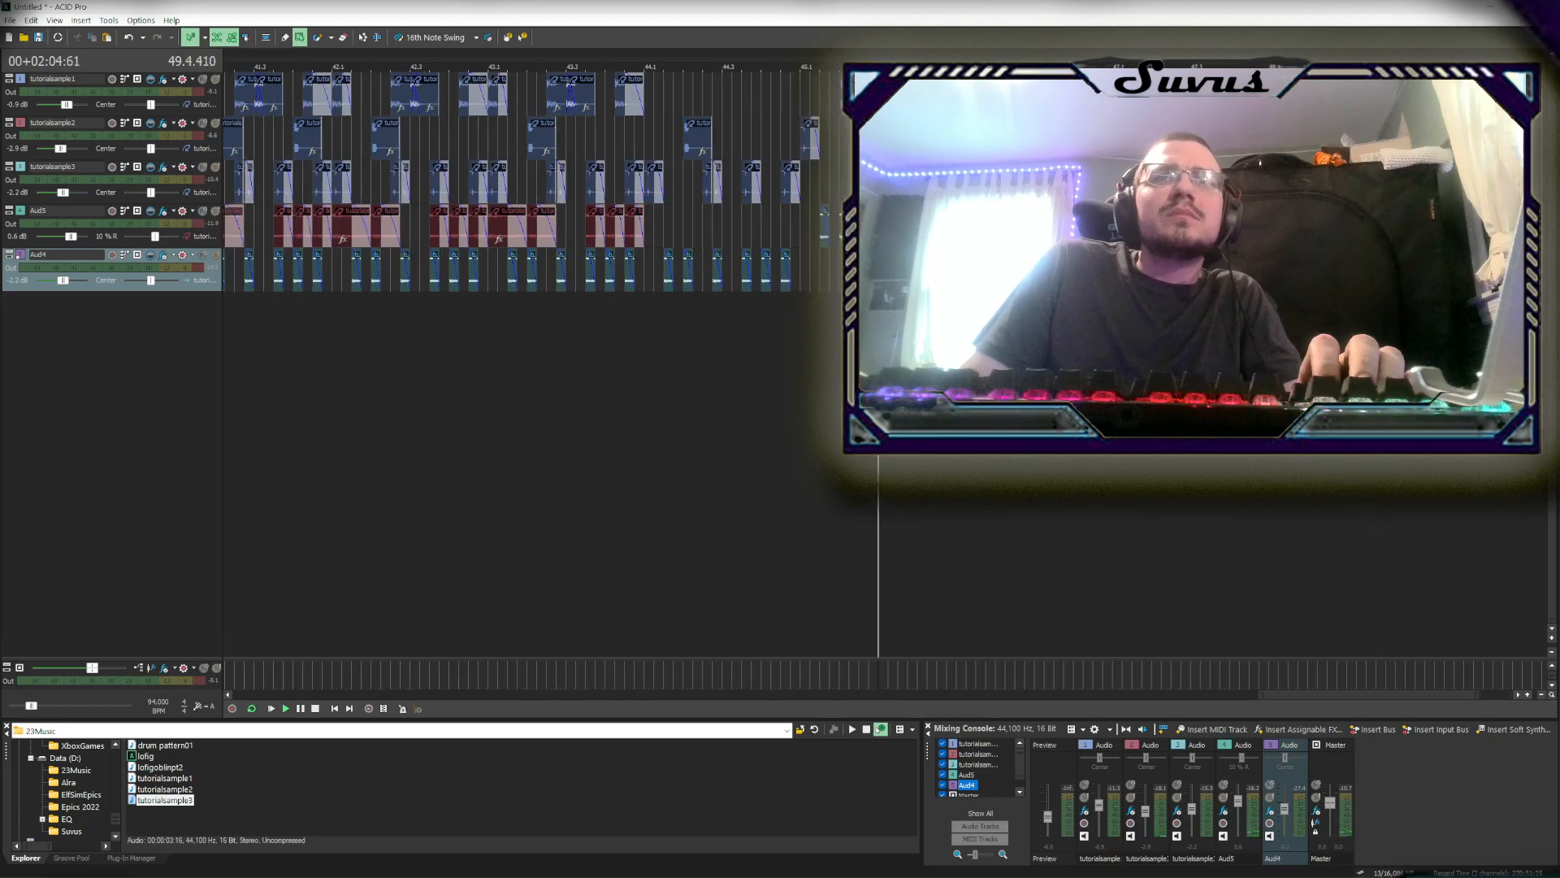
scroll(1528, 270, "down", 6)
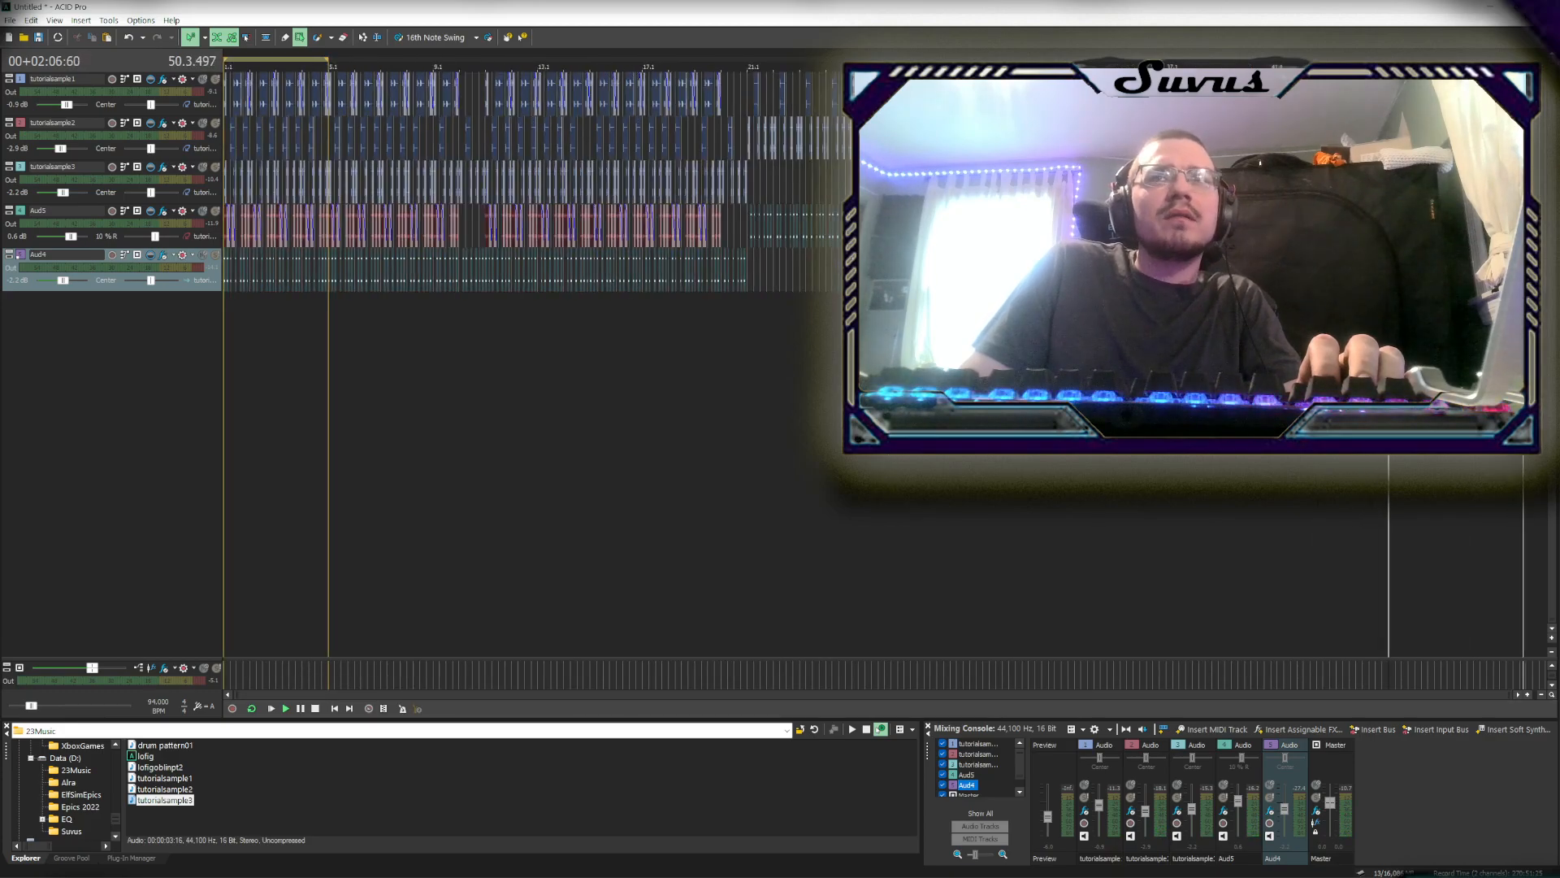
key("space")
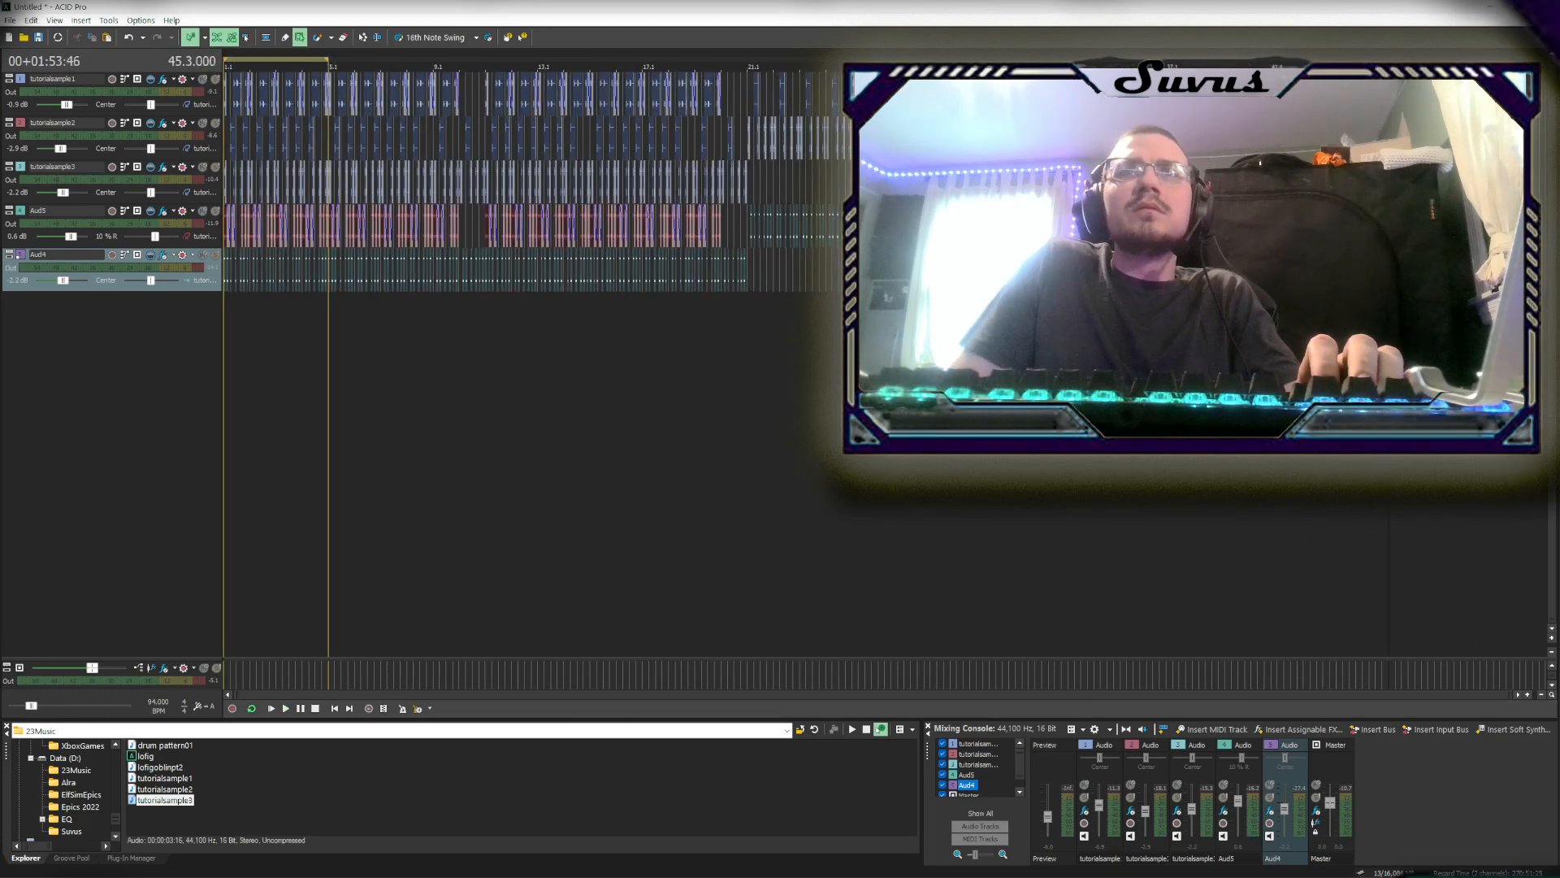
Select and copy the entire arrangement on all tracks and paste it at 49.1.000
key("ctrl+a")
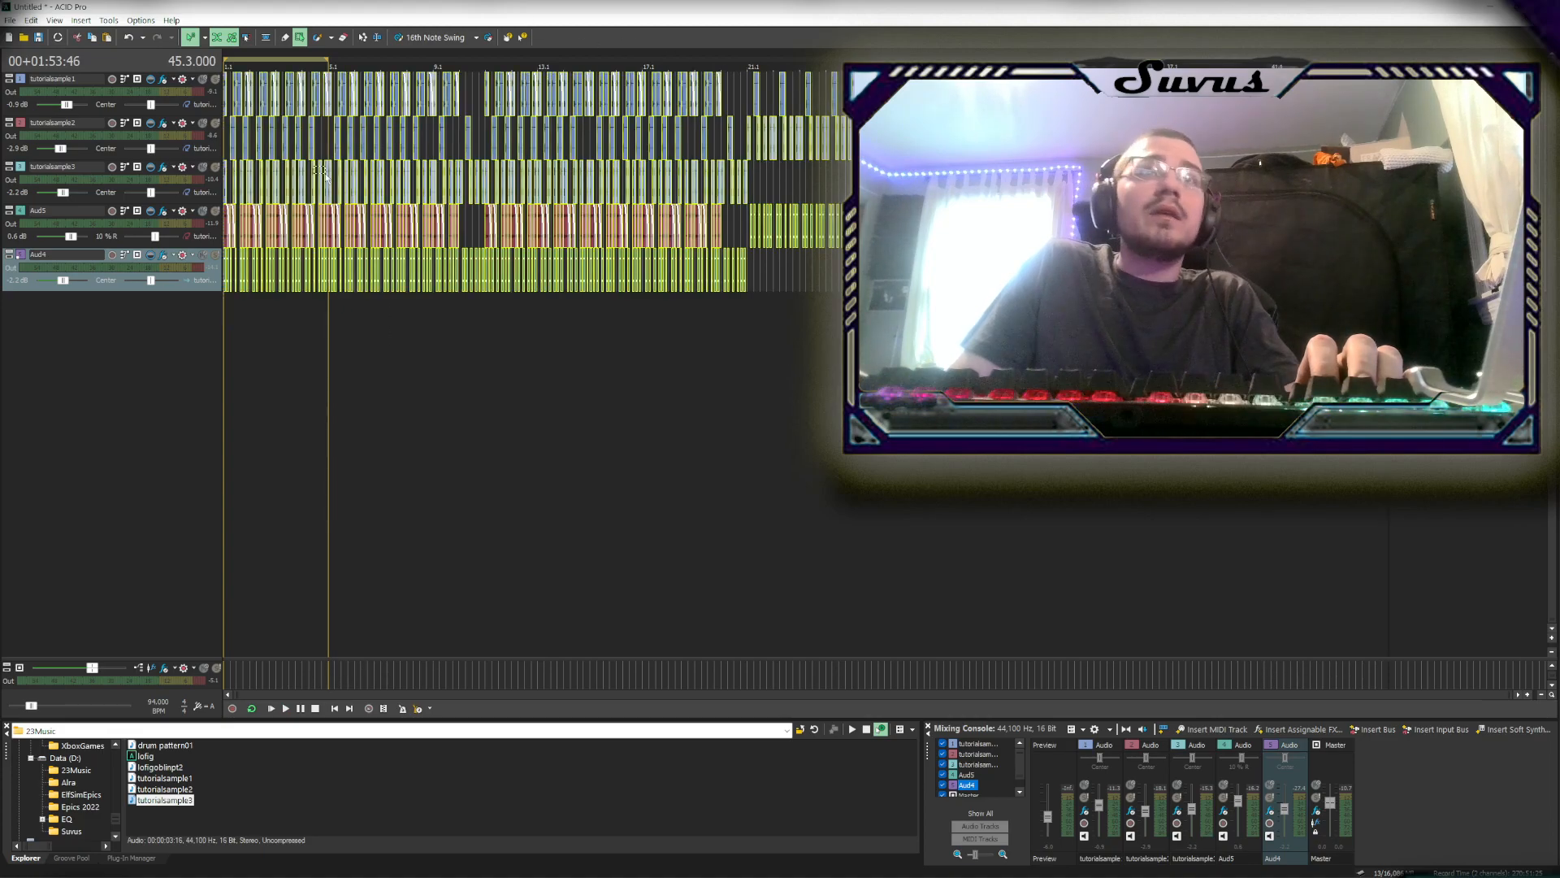
right_click(524, 278)
left_click(568, 524)
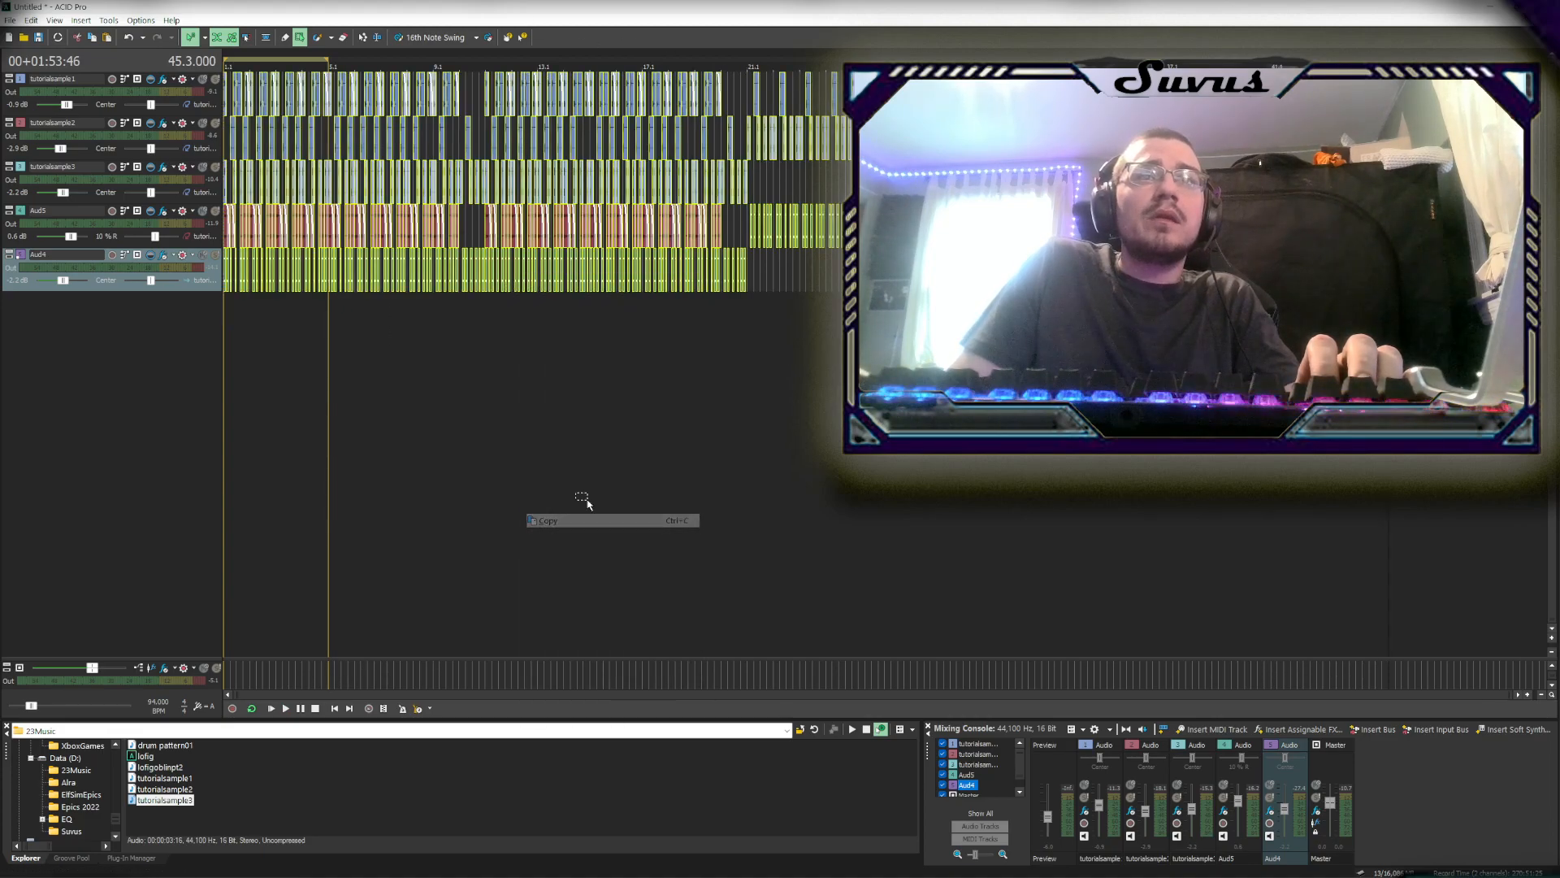
left_click(1487, 94)
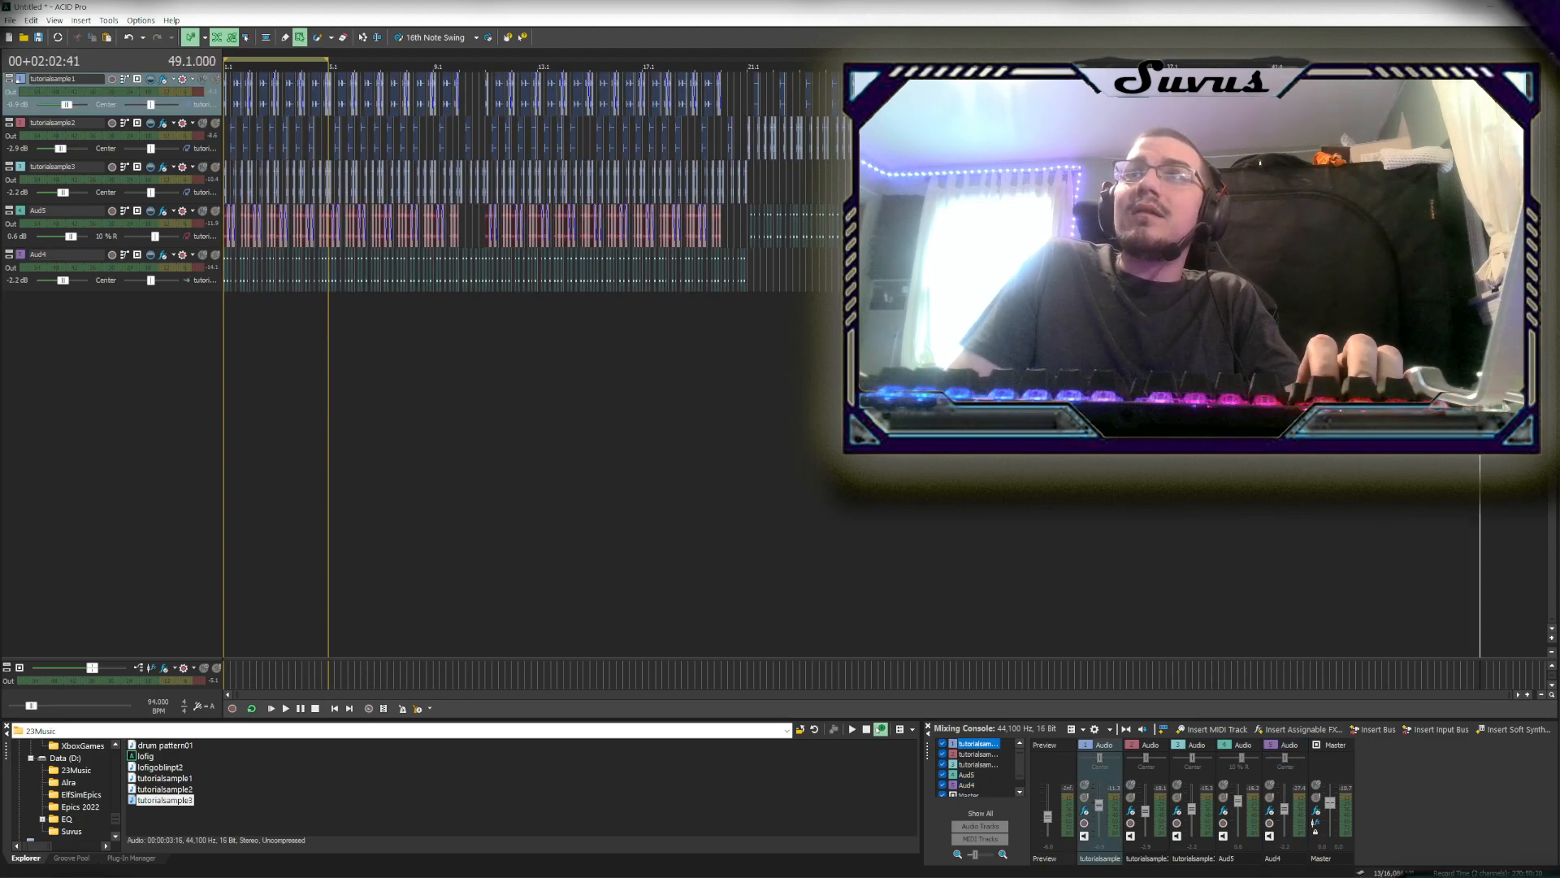
scroll(1487, 94, "up", 8)
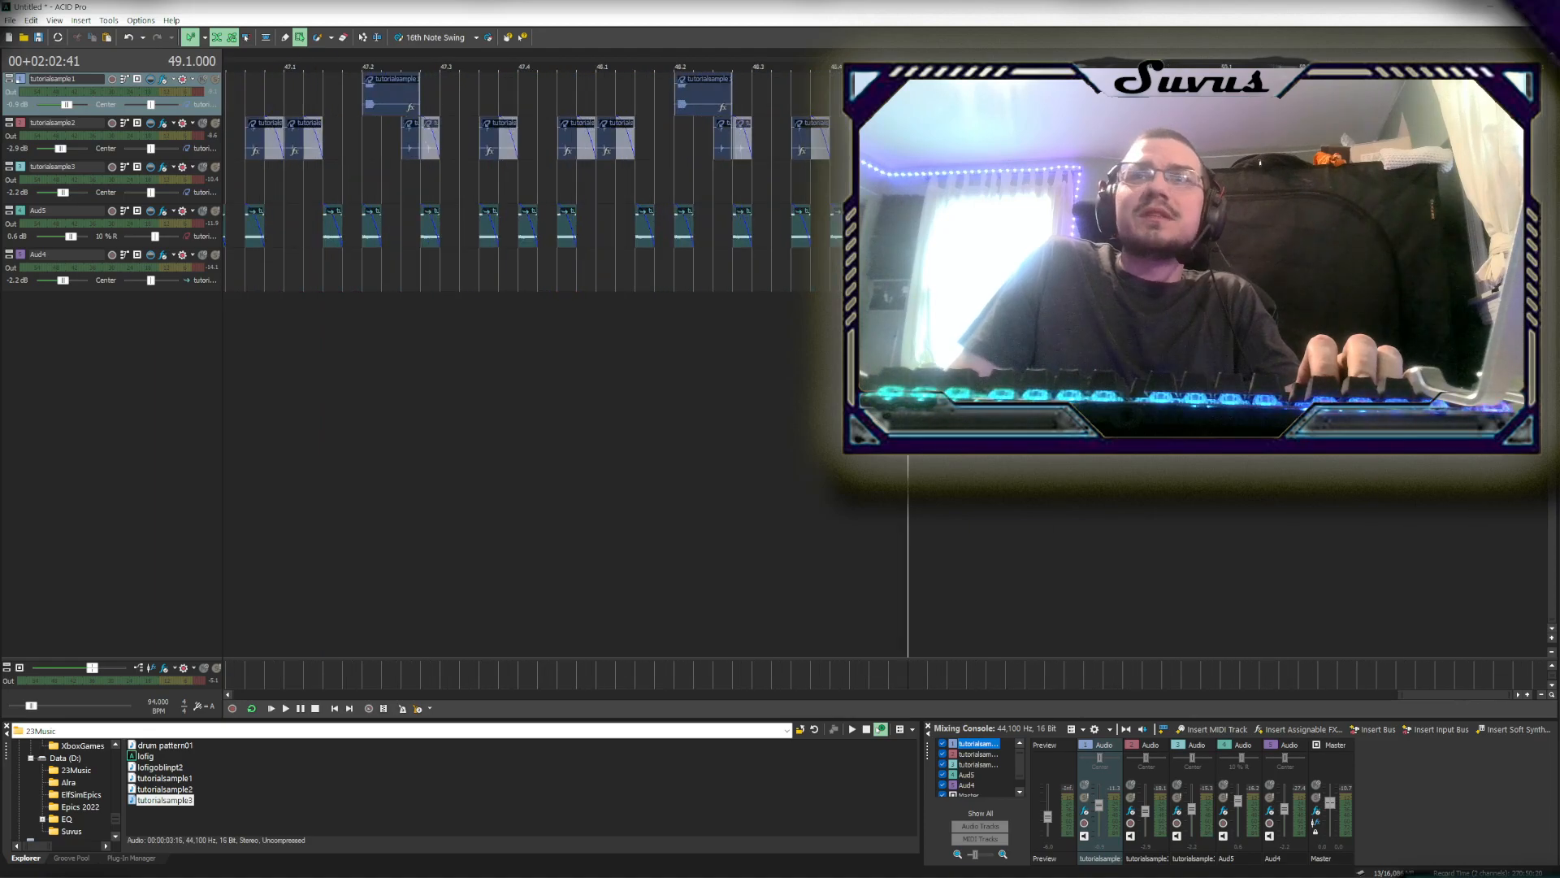
scroll(1488, 94, "down", 10)
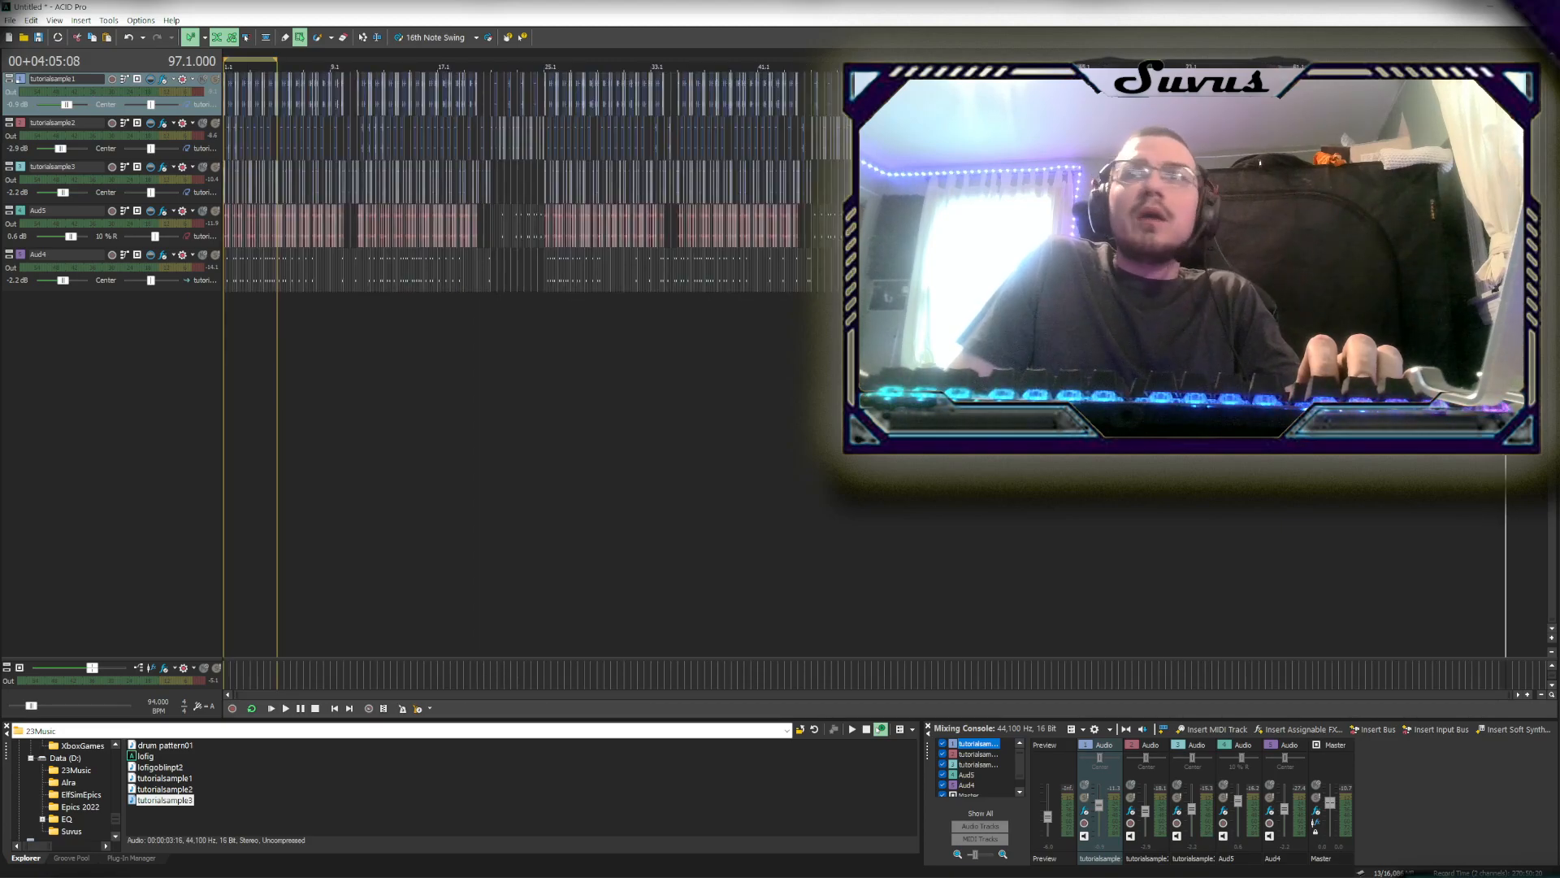
Set the loop region from 1.1.000 to 97.1.000 and render it to a new track as the Wave file tutorialbeat1
left_click_drag(1505, 59, 224, 60)
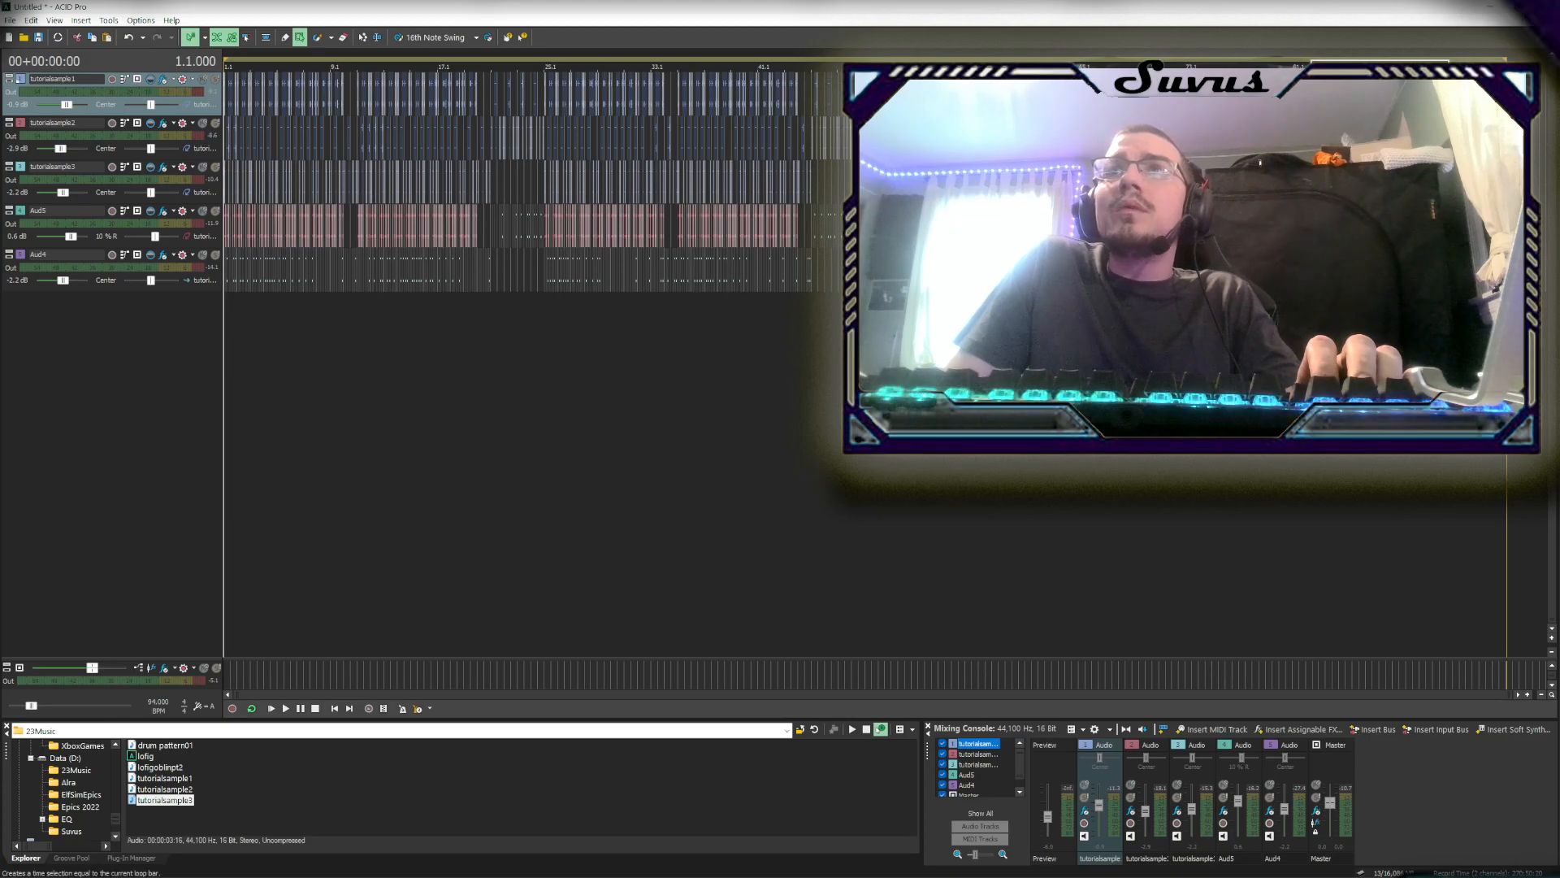
left_click(1373, 119)
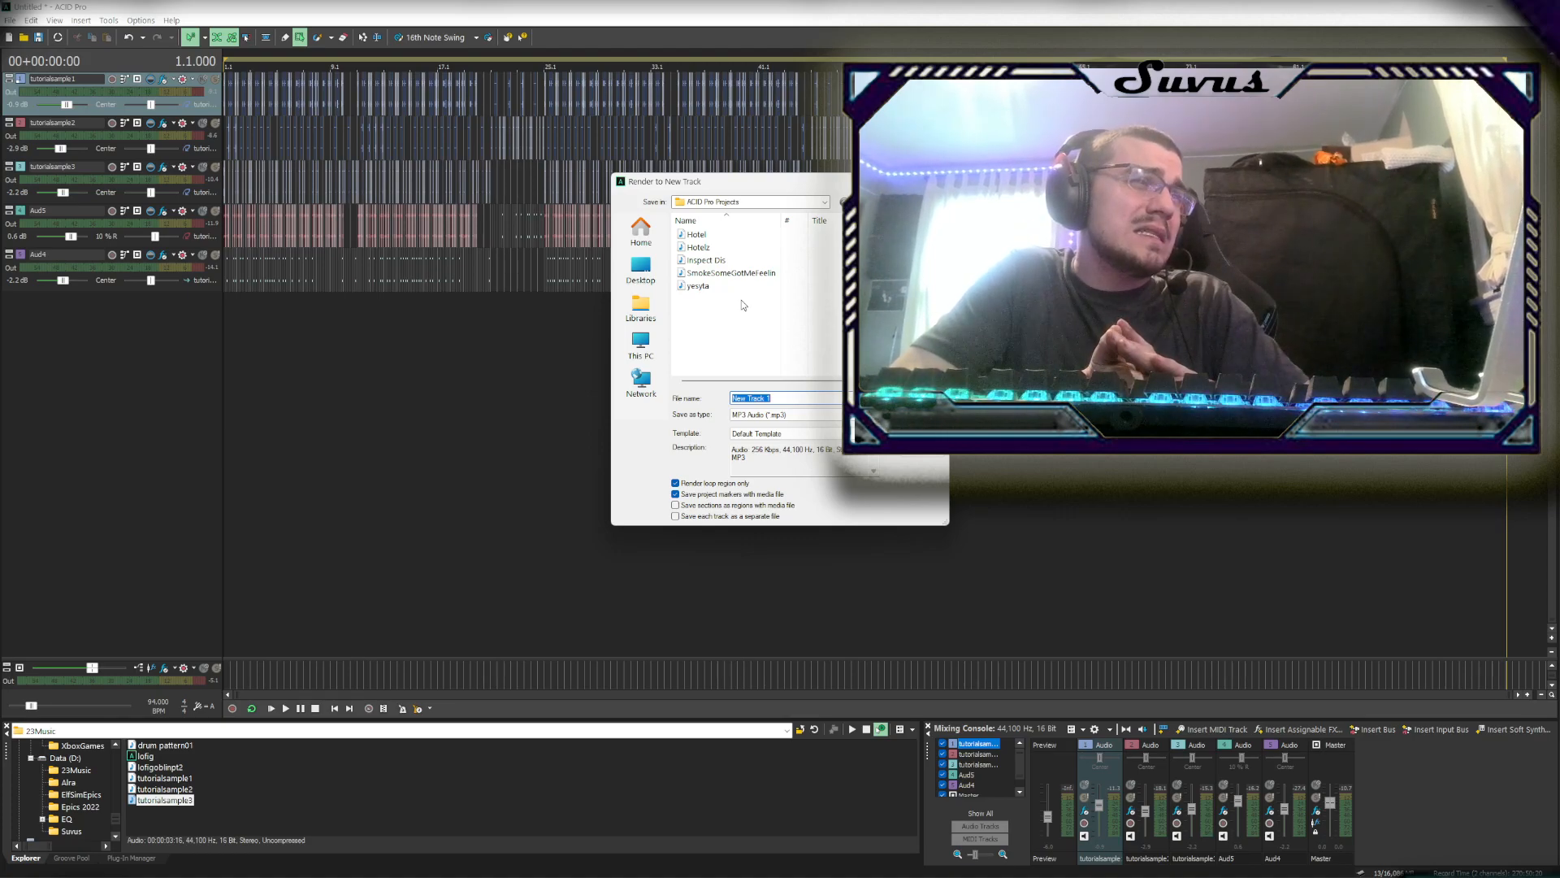
type("tutorialbeat1")
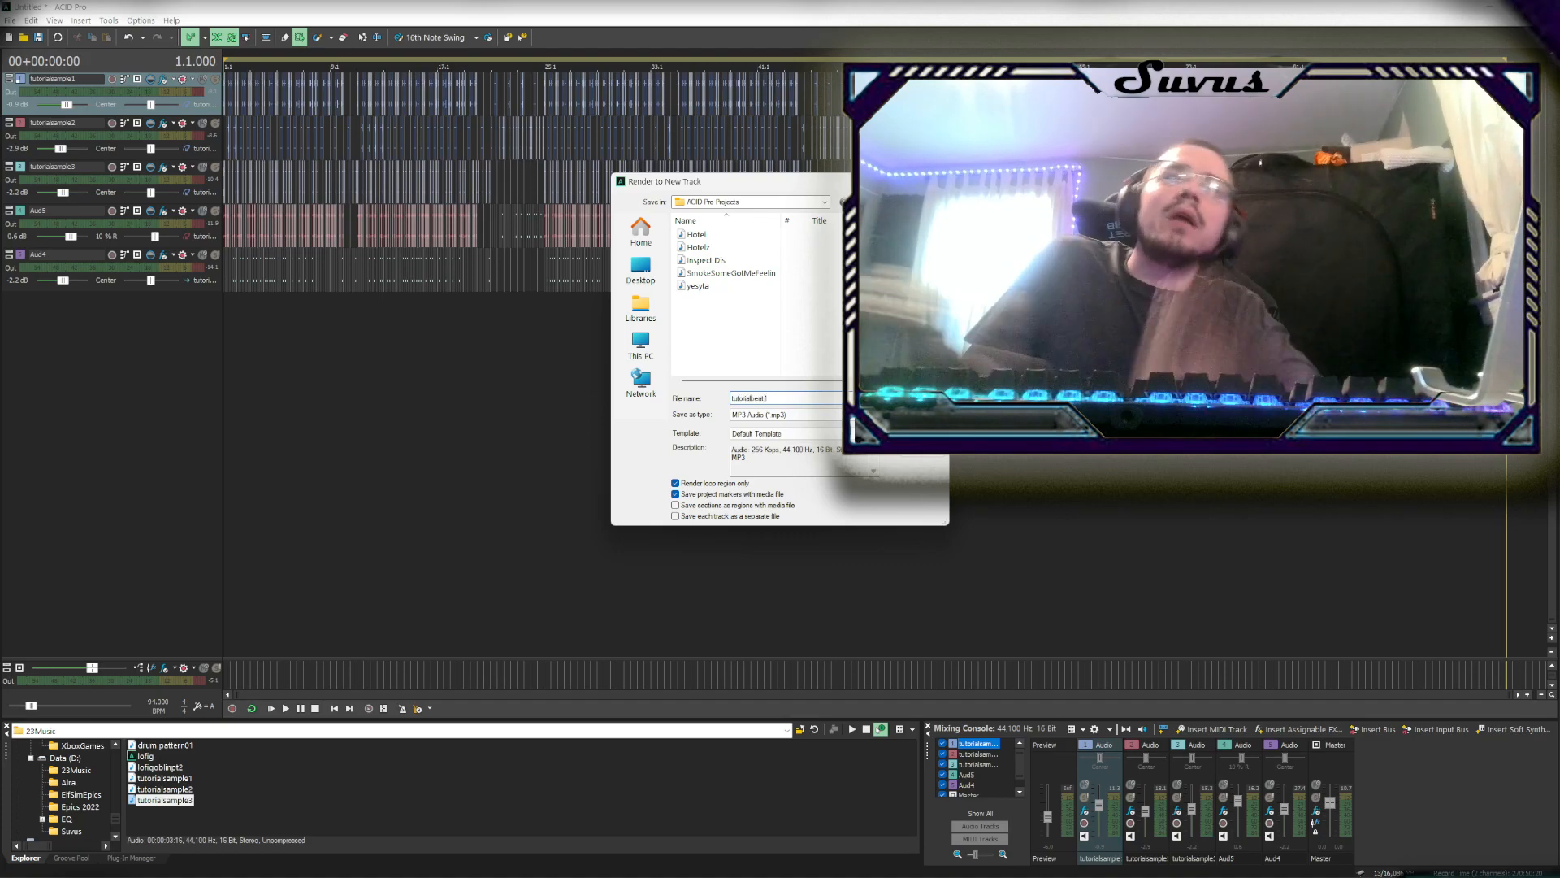
left_click(787, 416)
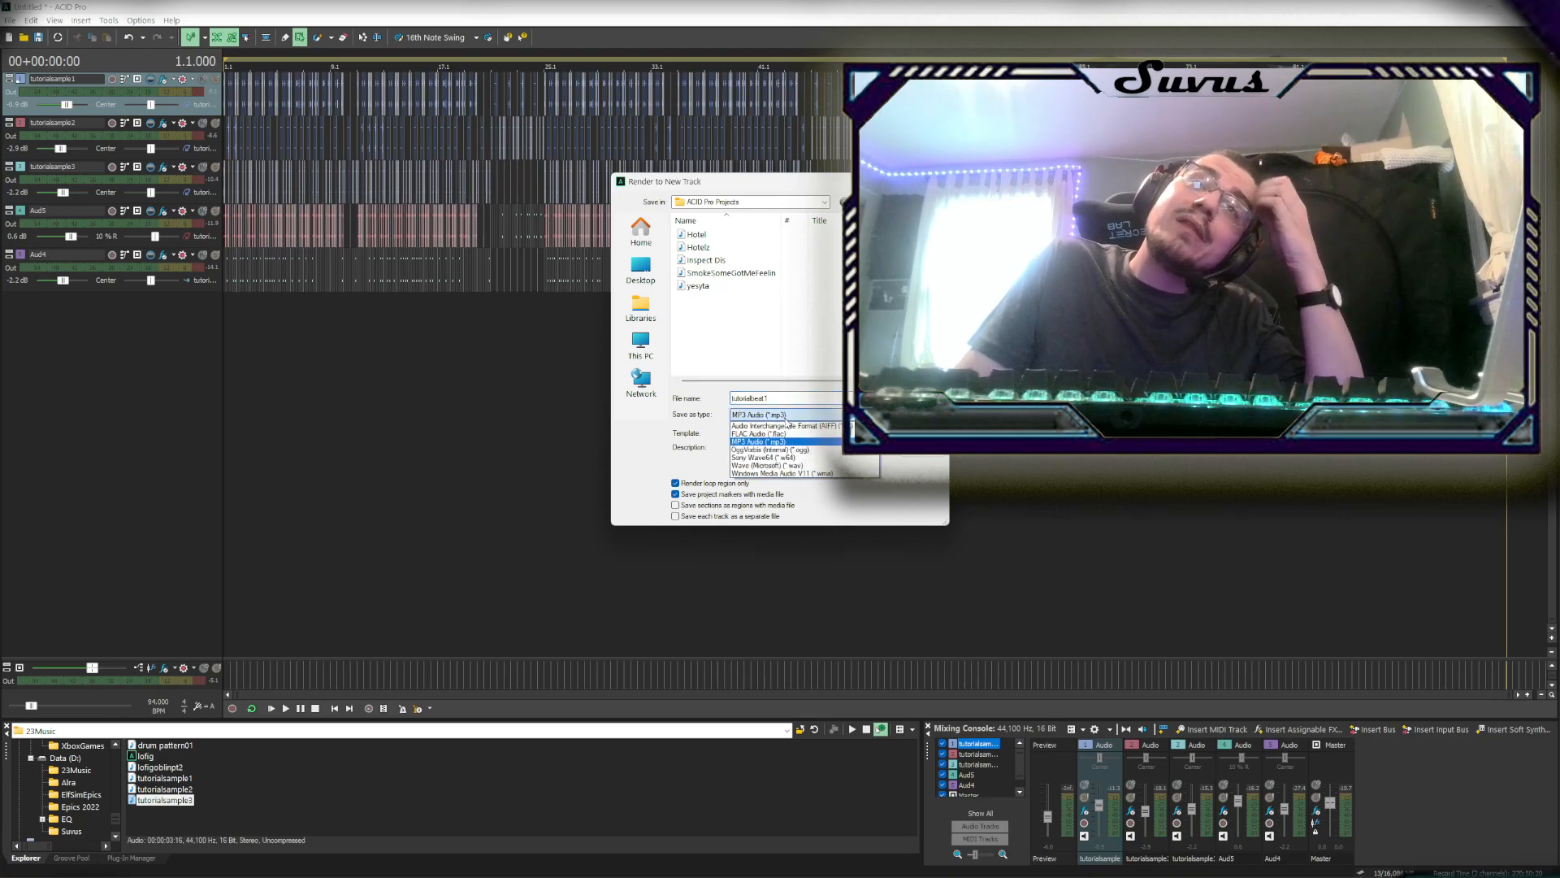
left_click(816, 466)
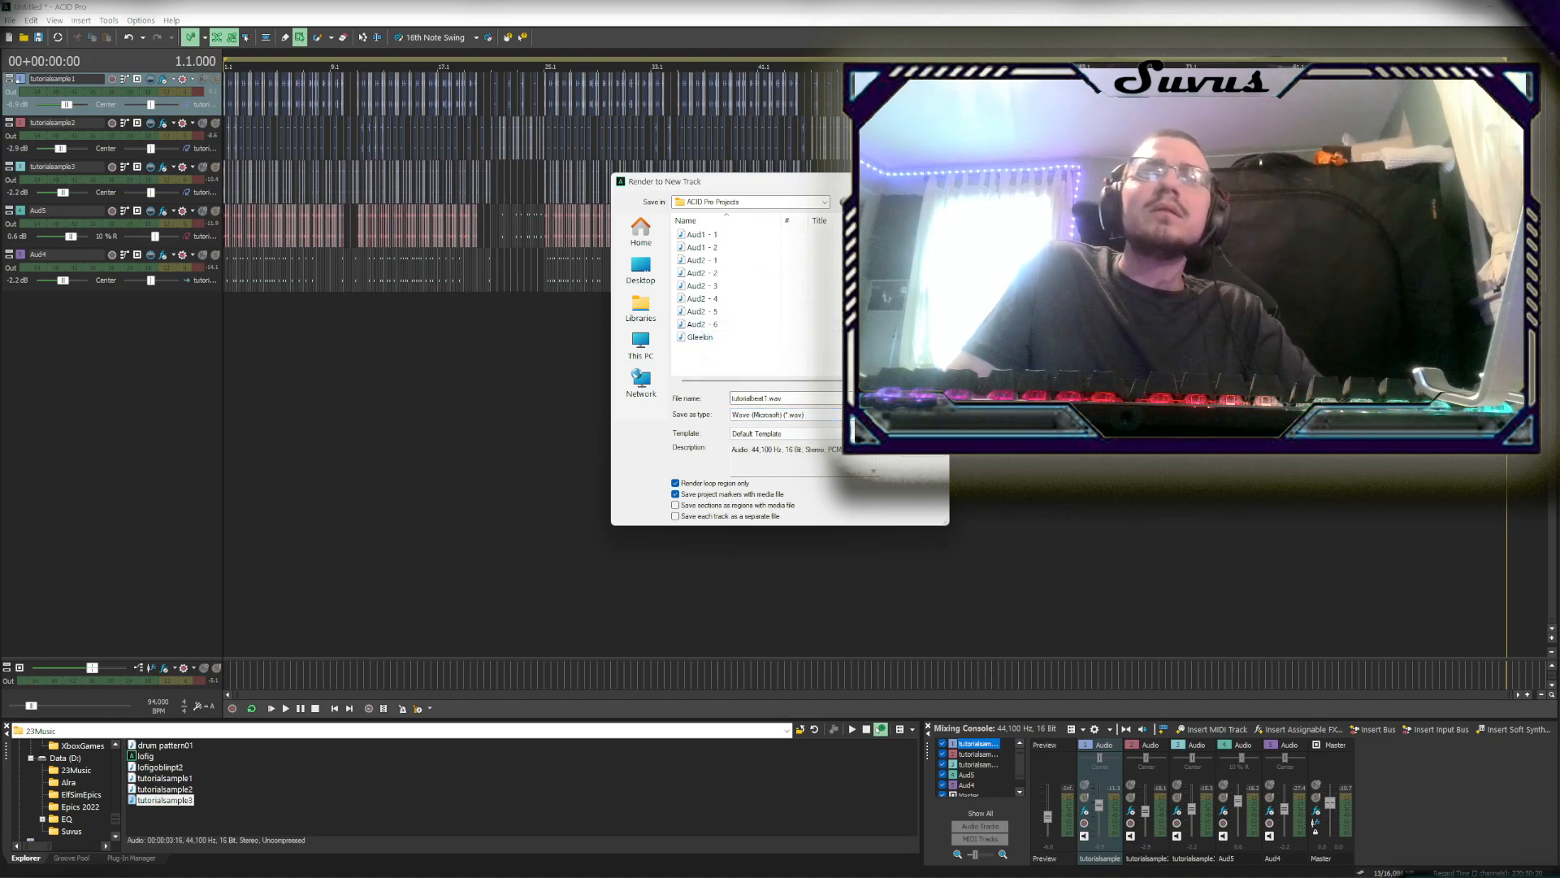
key("Return")
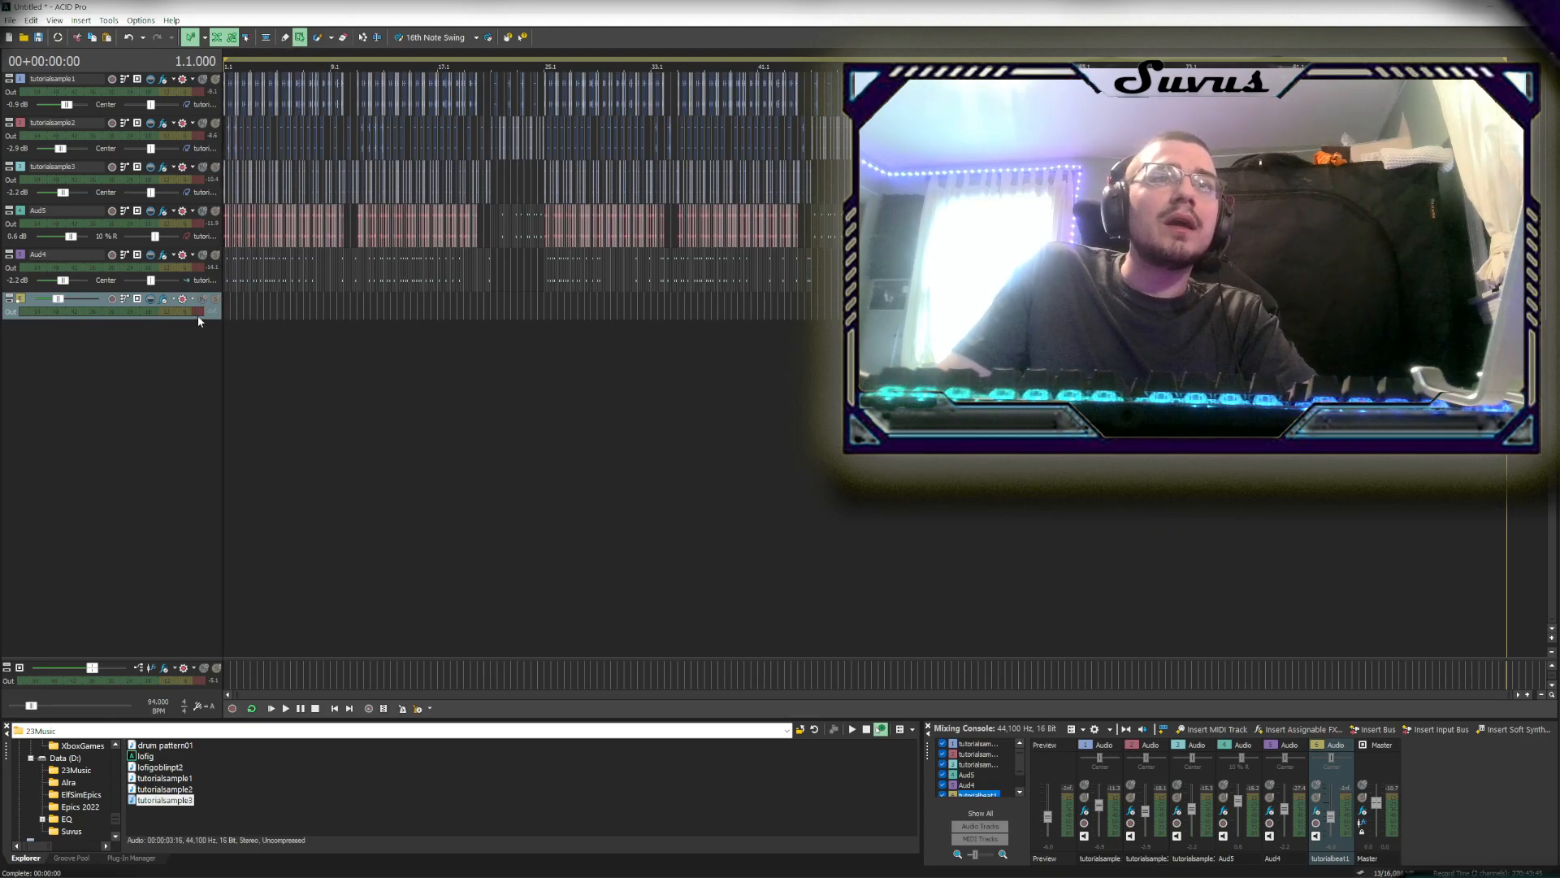
Enlarge the tutorialbeat1 track and draw its event from 1.1.000 to the end of the loop region with the Draw tool
left_click_drag(198, 320, 128, 575)
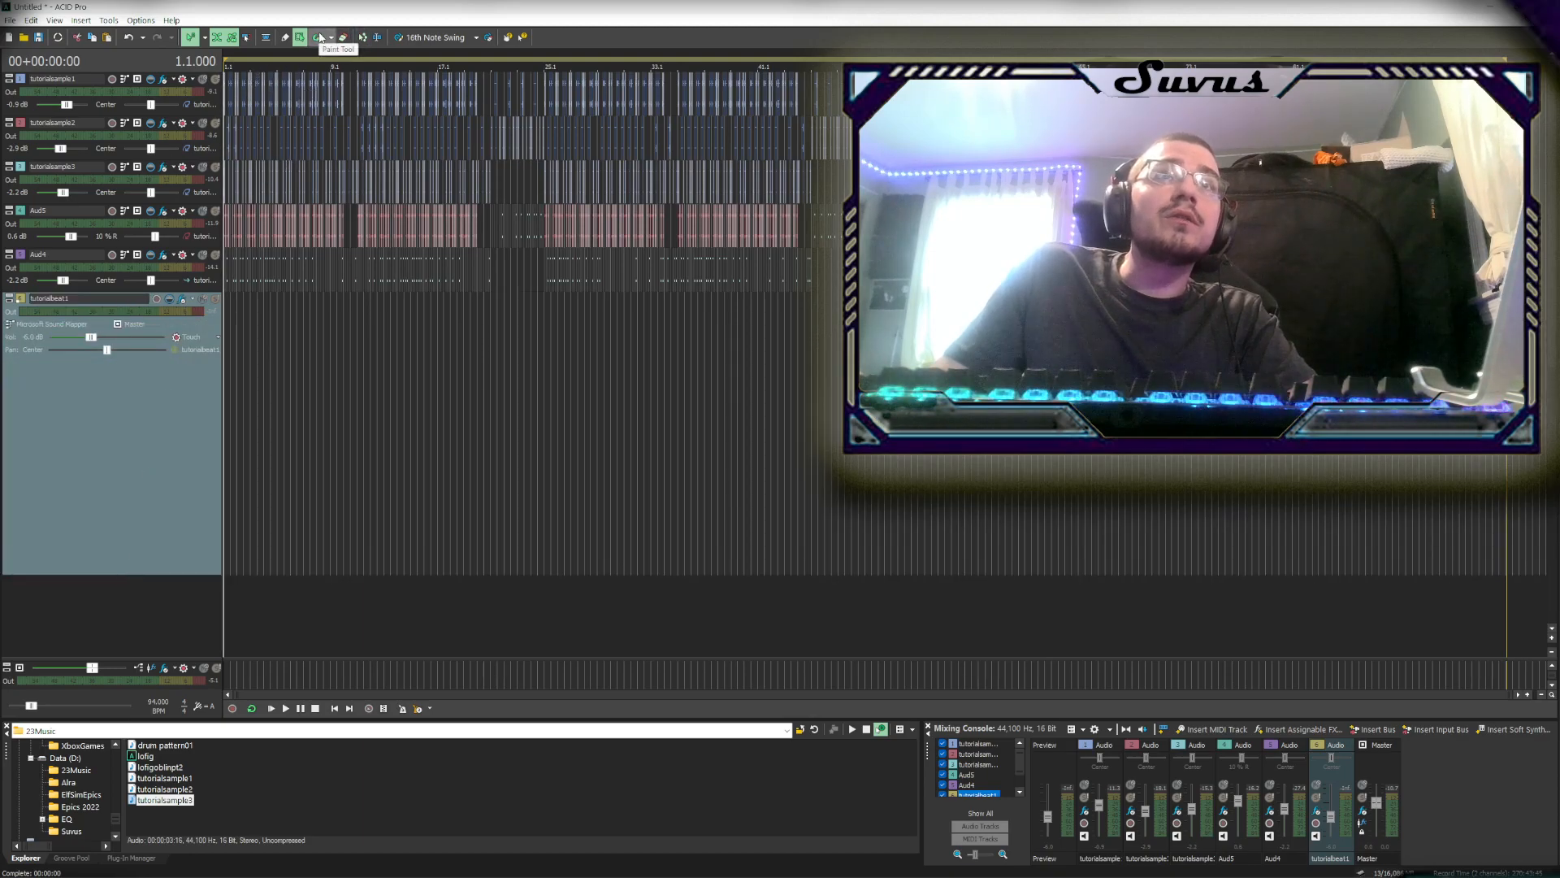
left_click(285, 38)
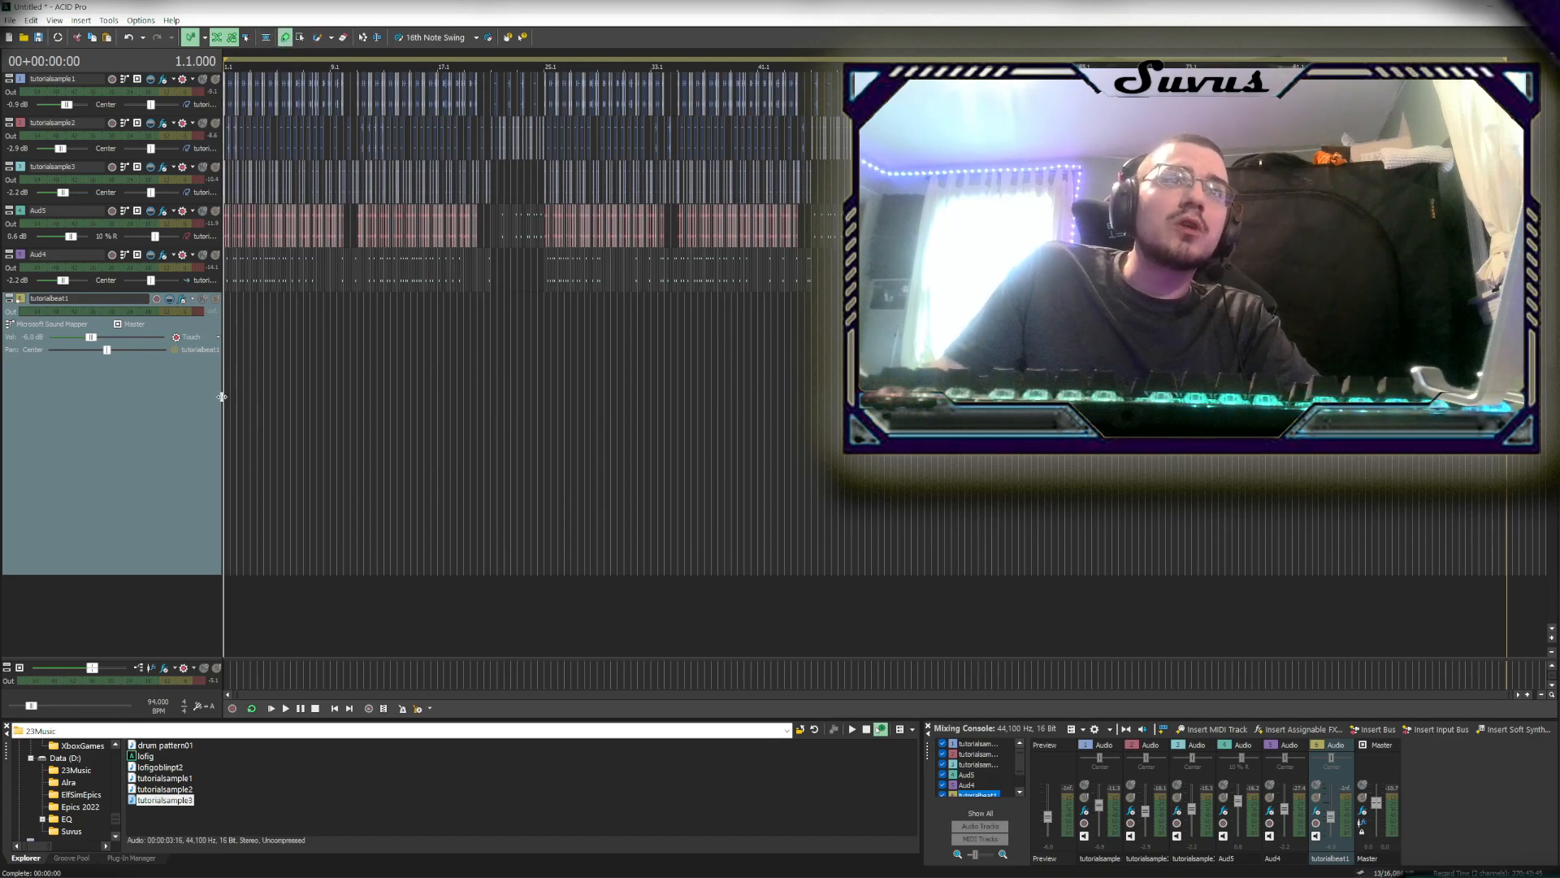
left_click_drag(229, 388, 1505, 503)
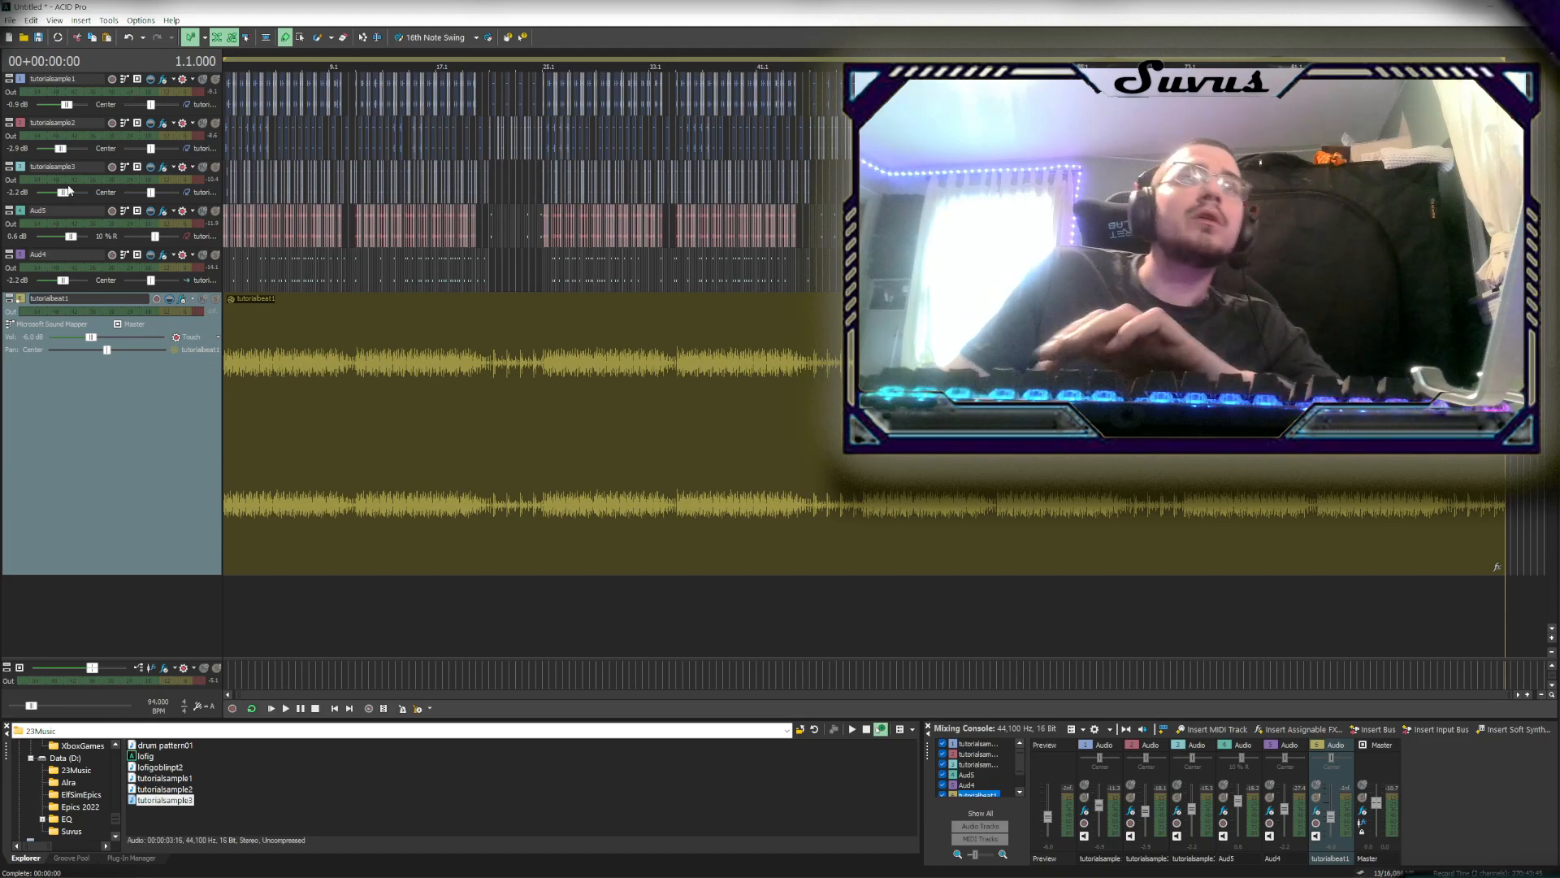
Delete the original tracks tutorialsample1, tutorialsample2, tutorialsample3 and Aud3
right_click(92, 93)
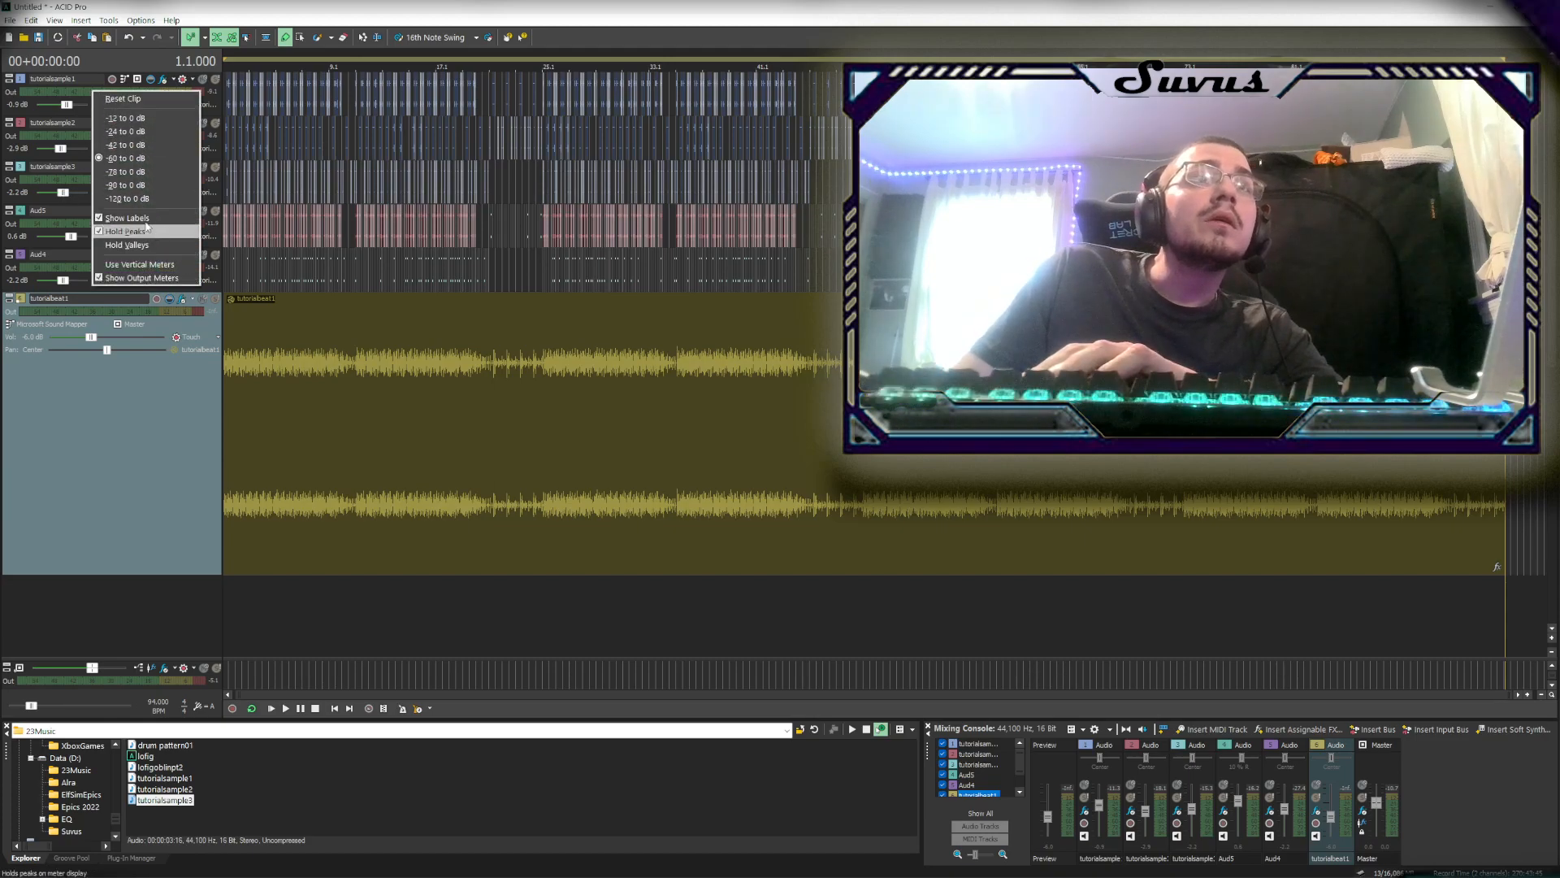
left_click(75, 104)
right_click(75, 100)
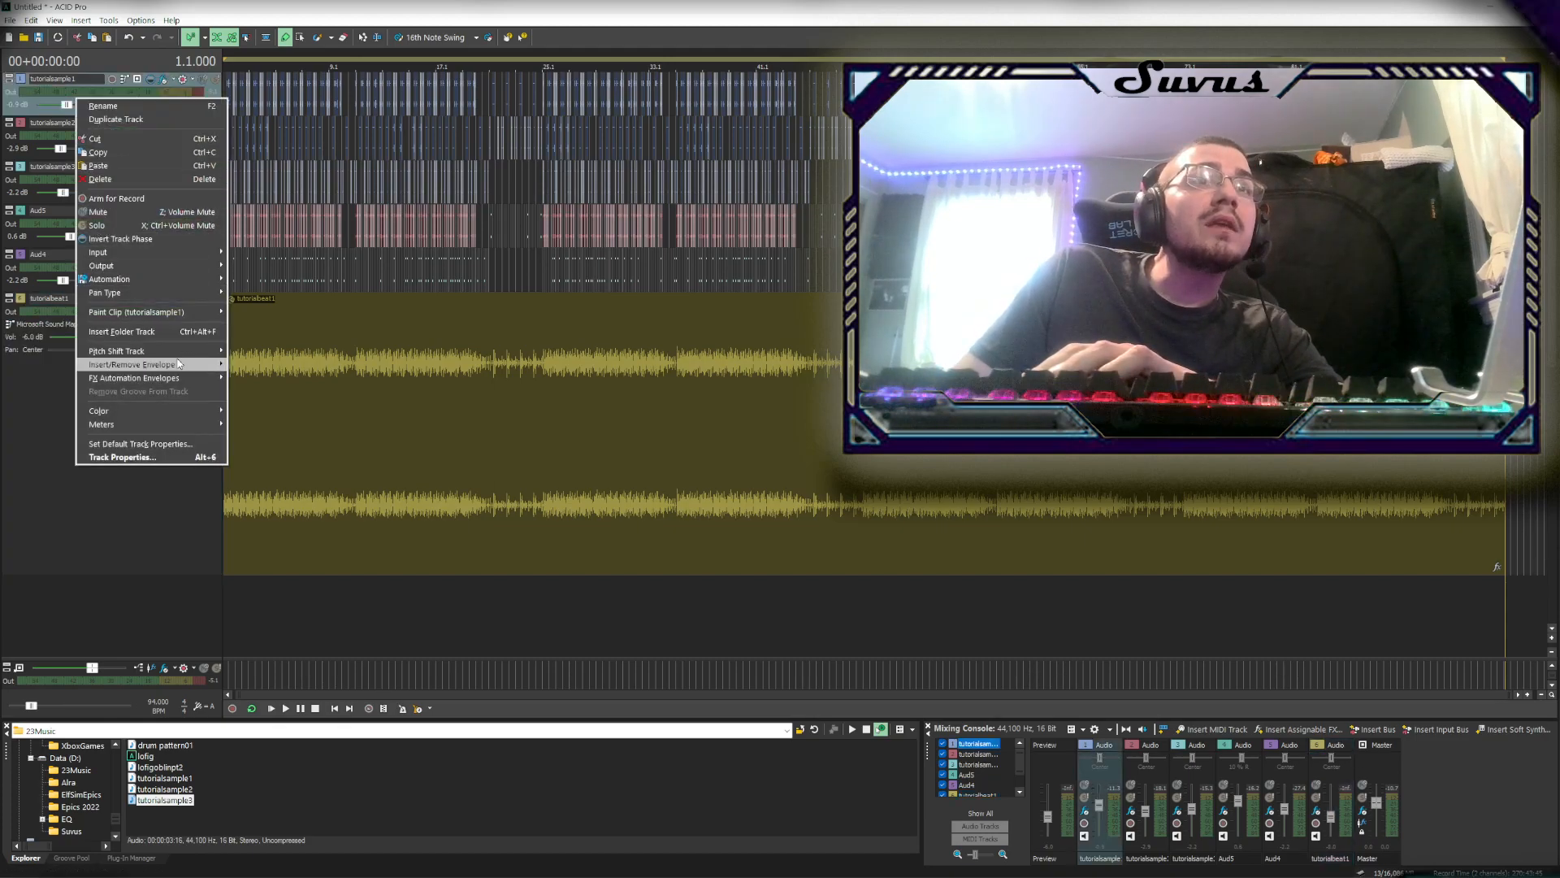
left_click(129, 180)
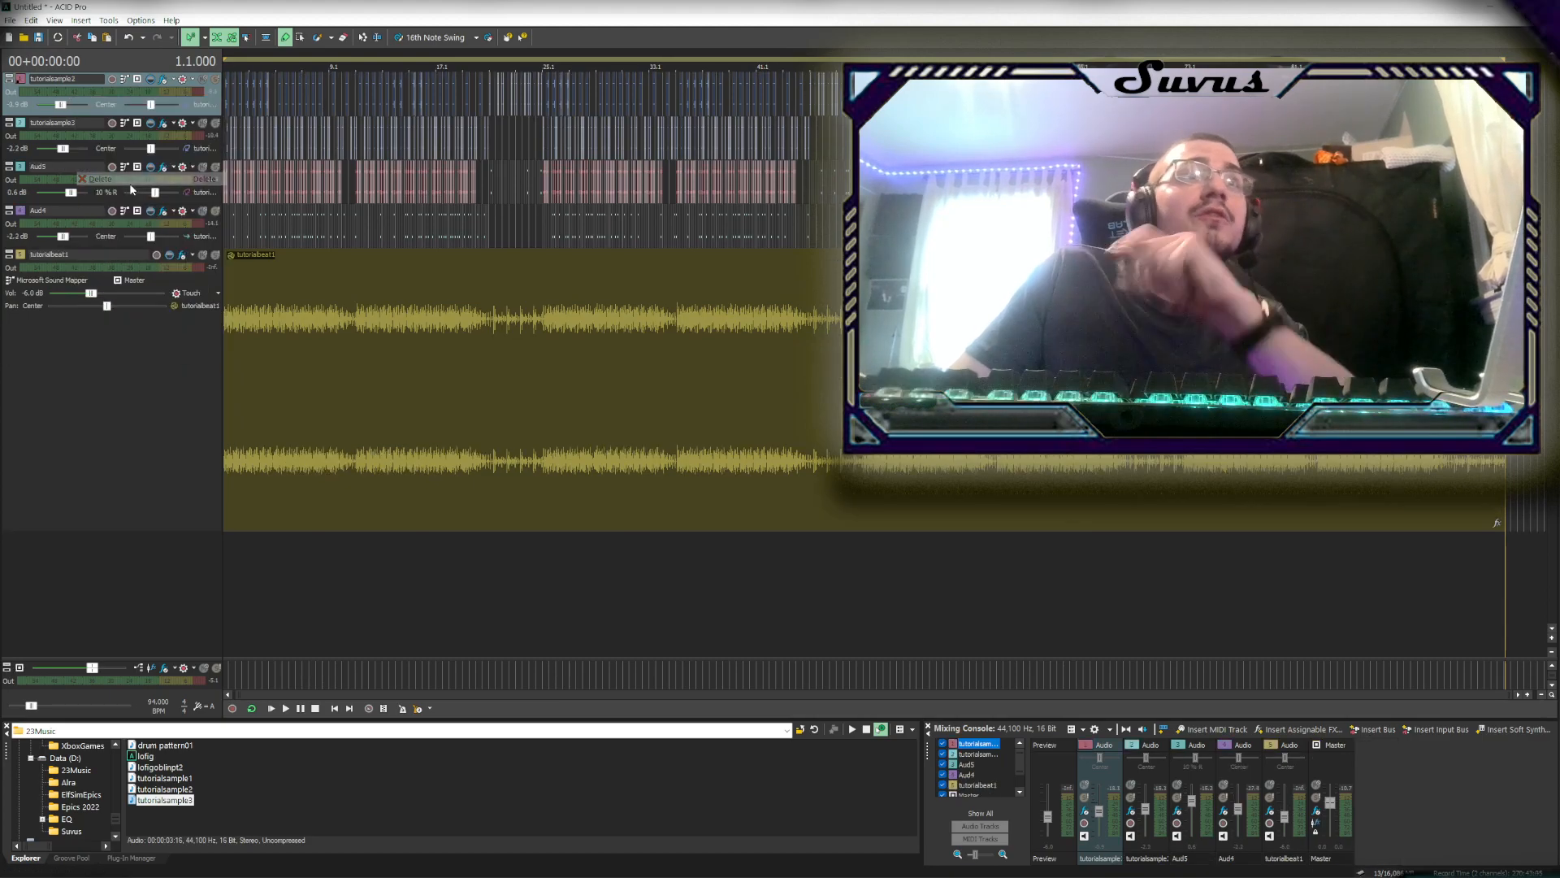
right_click(95, 114)
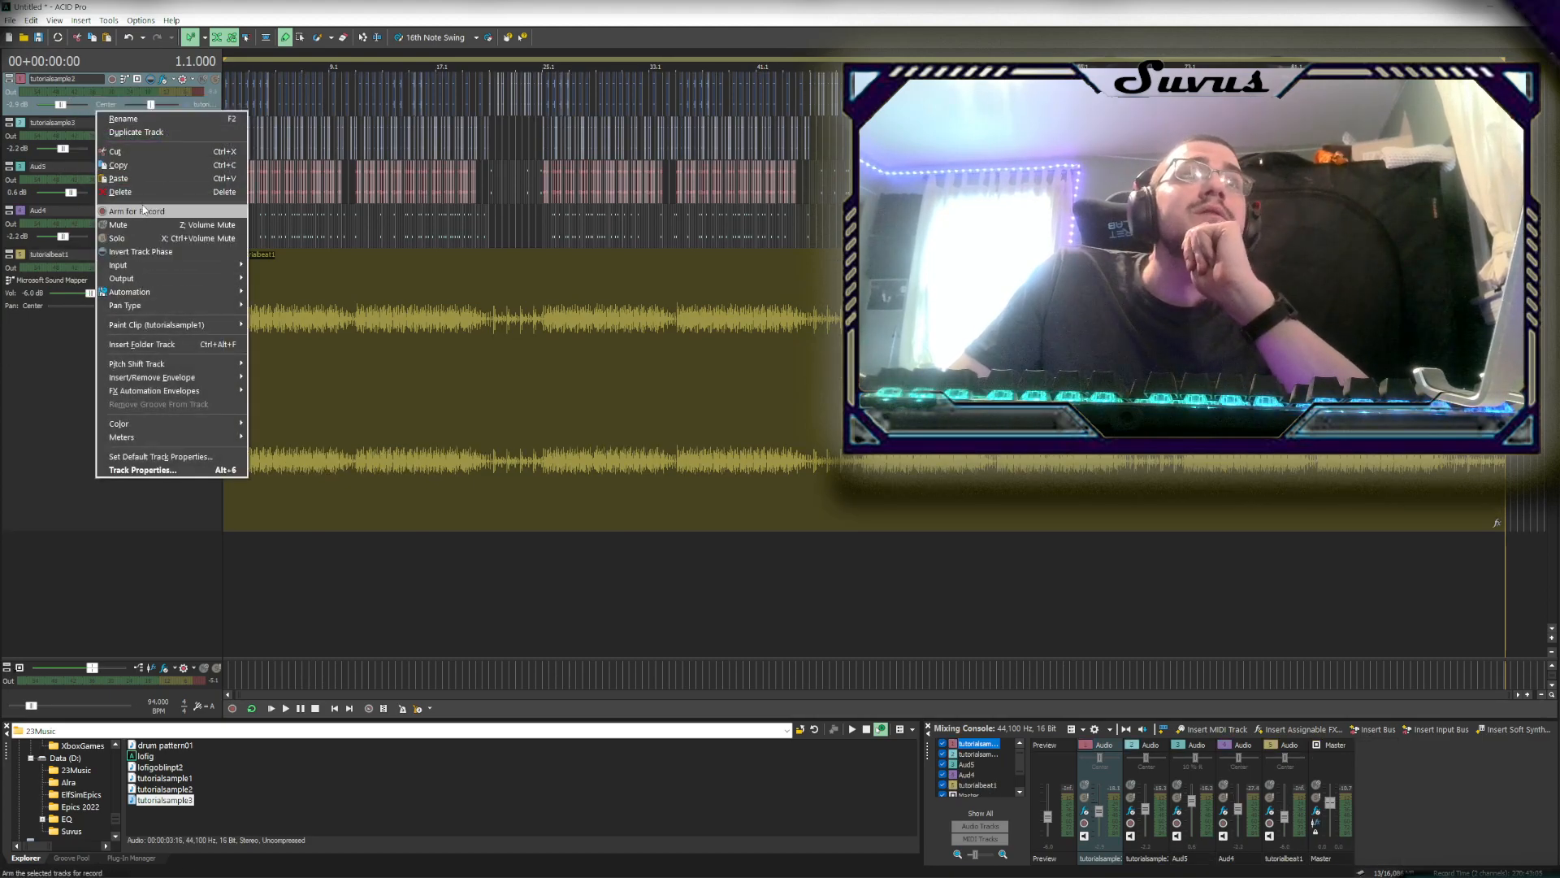
left_click(143, 194)
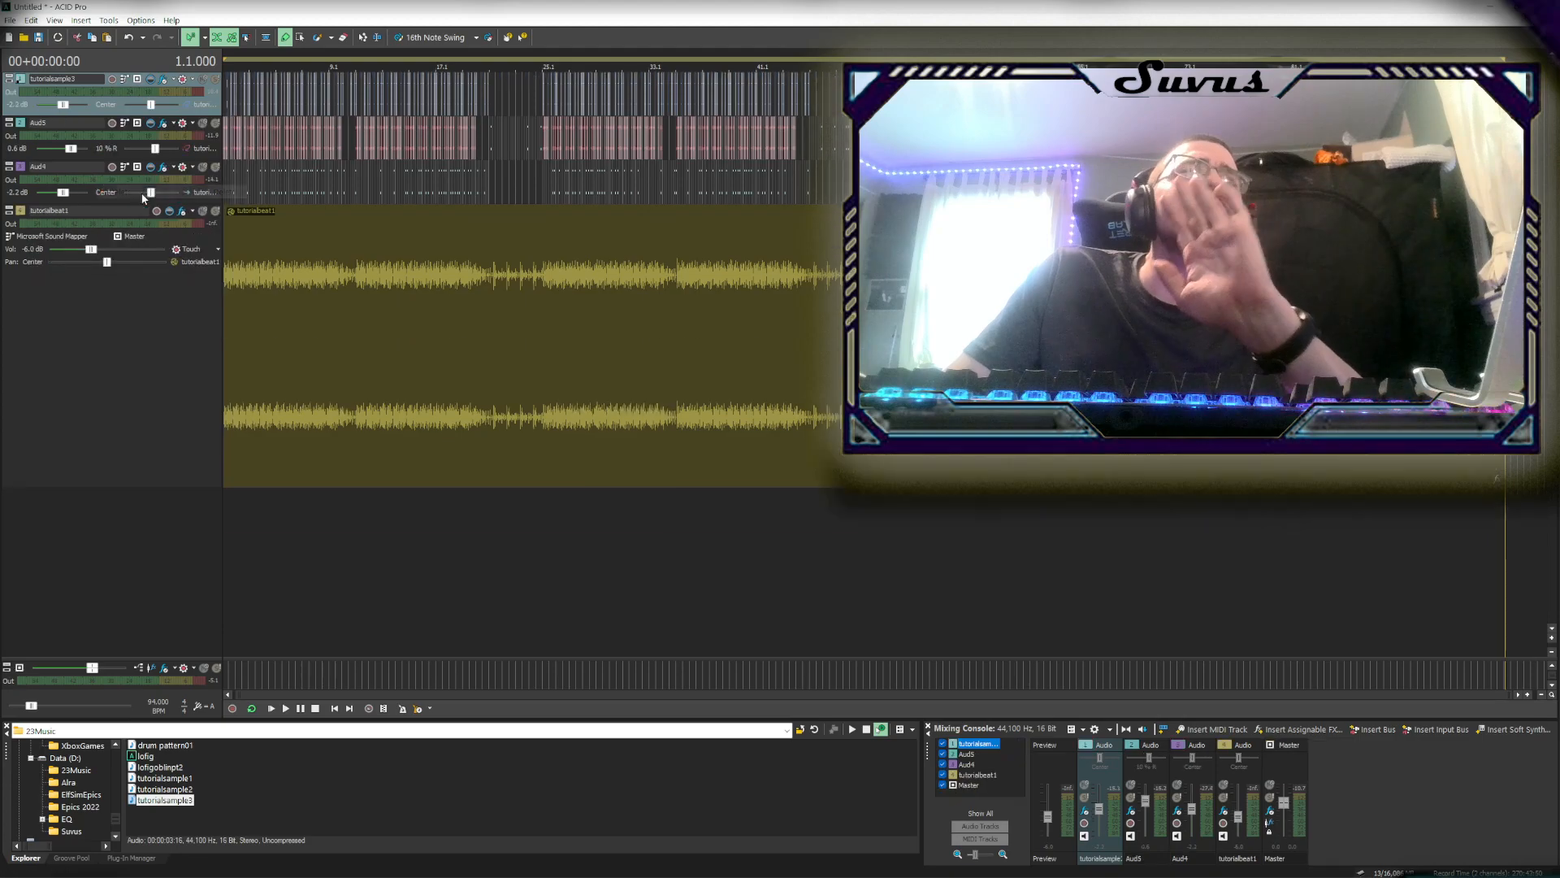
right_click(99, 112)
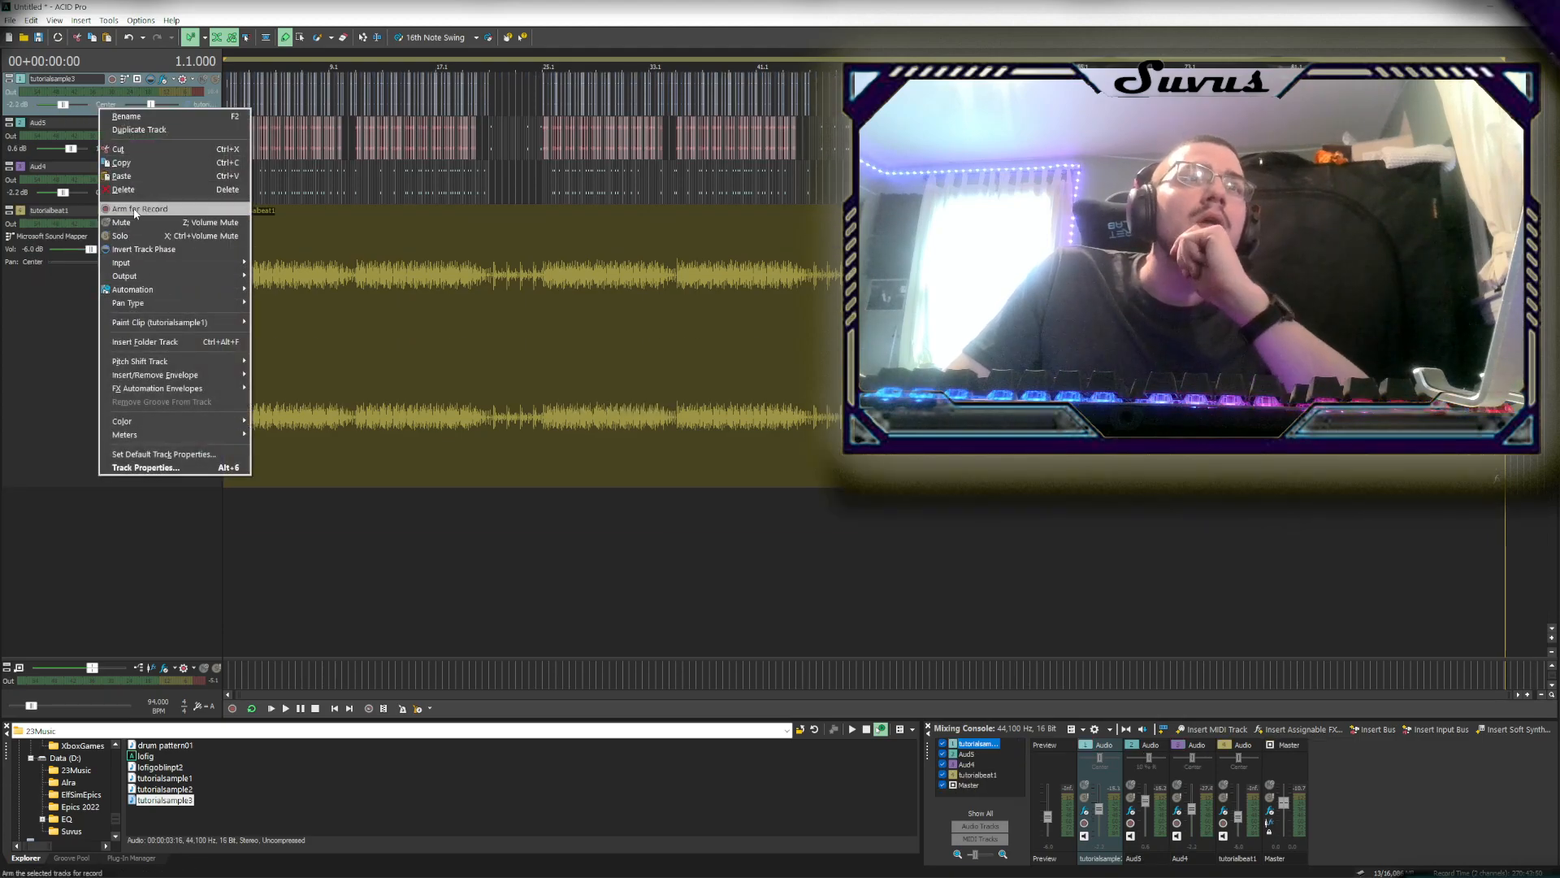
left_click(143, 189)
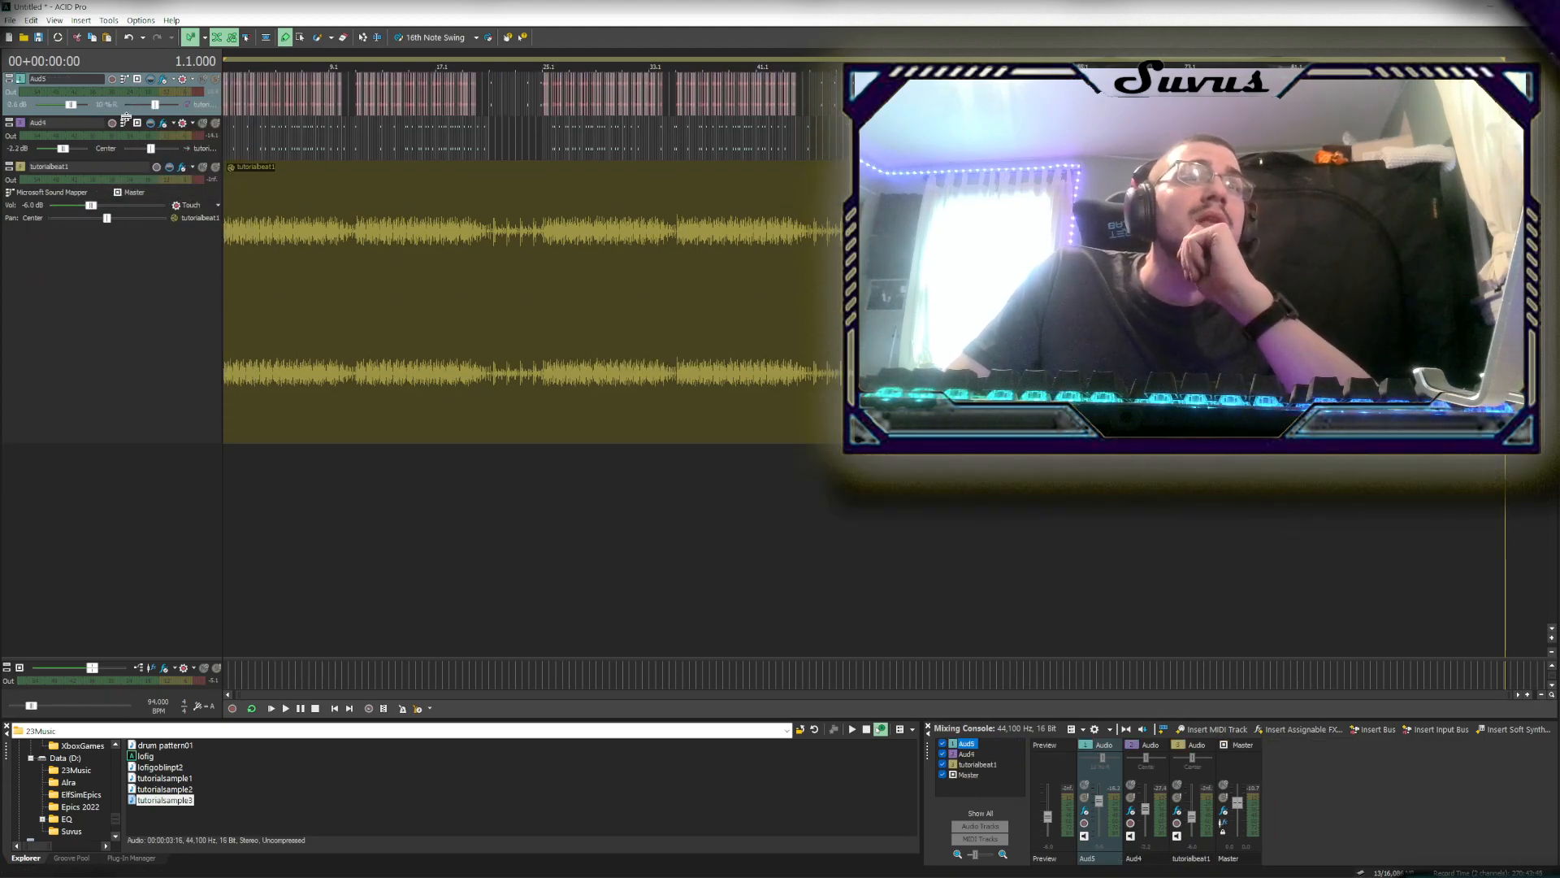
right_click(108, 112)
left_click(191, 193)
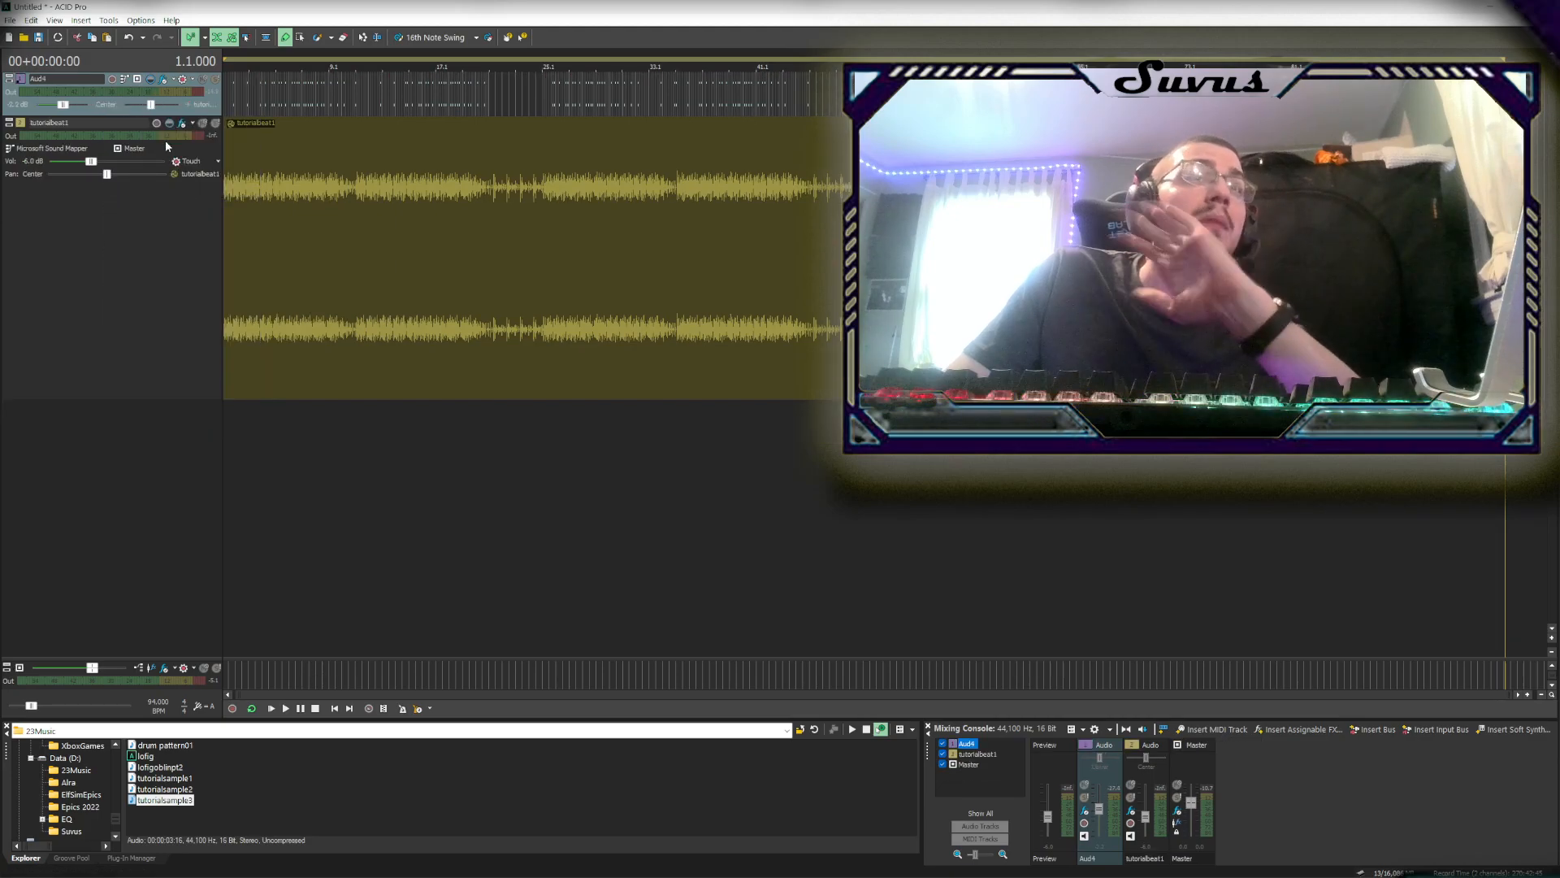
Delete the leftover Aud4 track and raise the tutorialbeat1 track's volume to 0.0 dB during playback
right_click(115, 109)
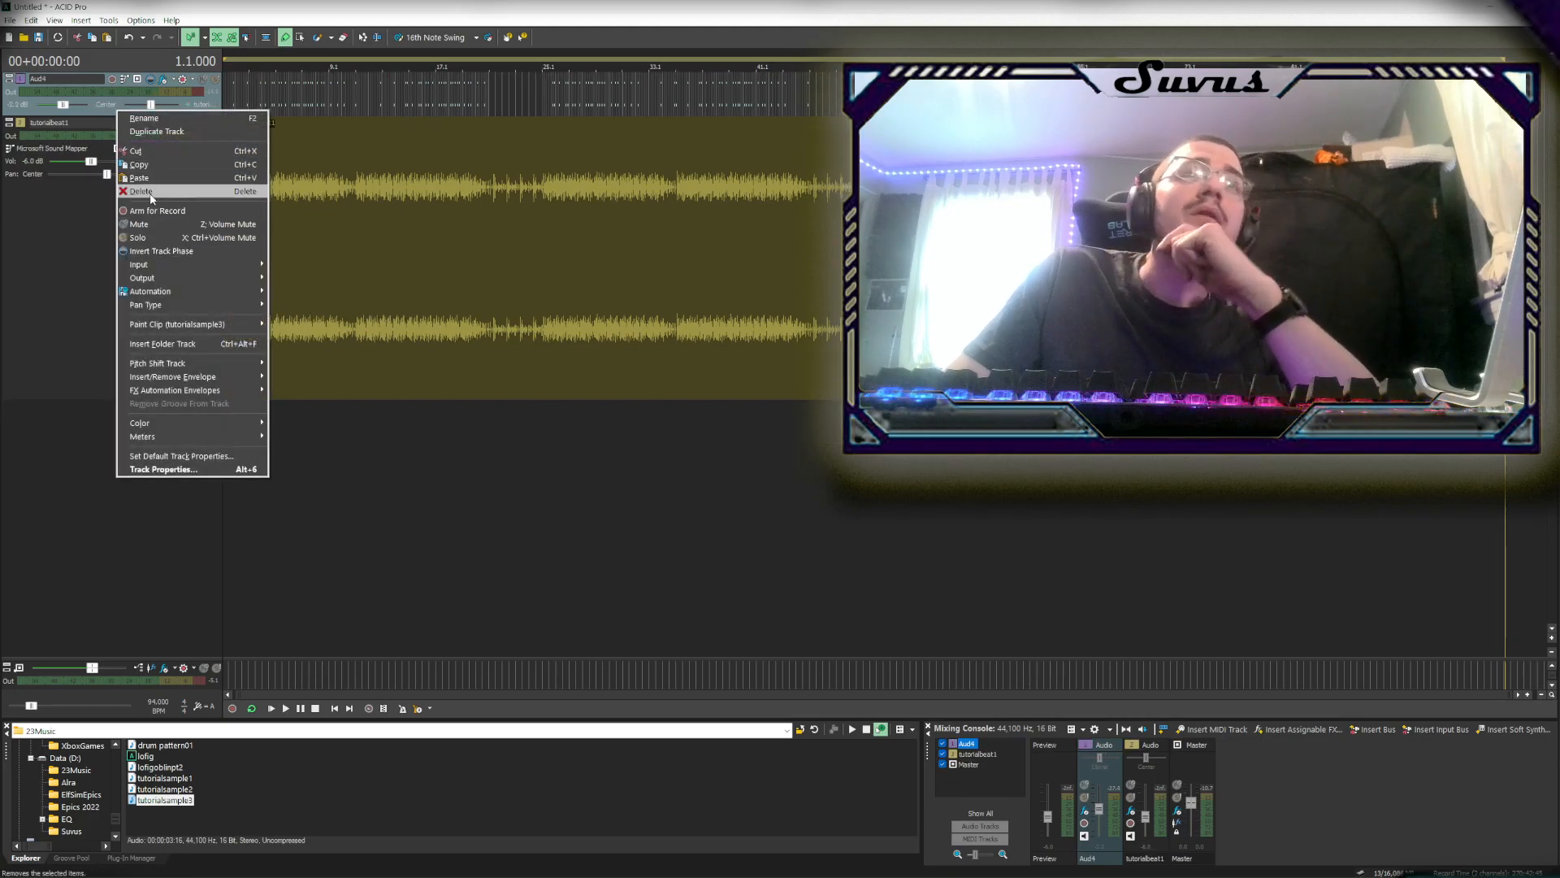
left_click(149, 192)
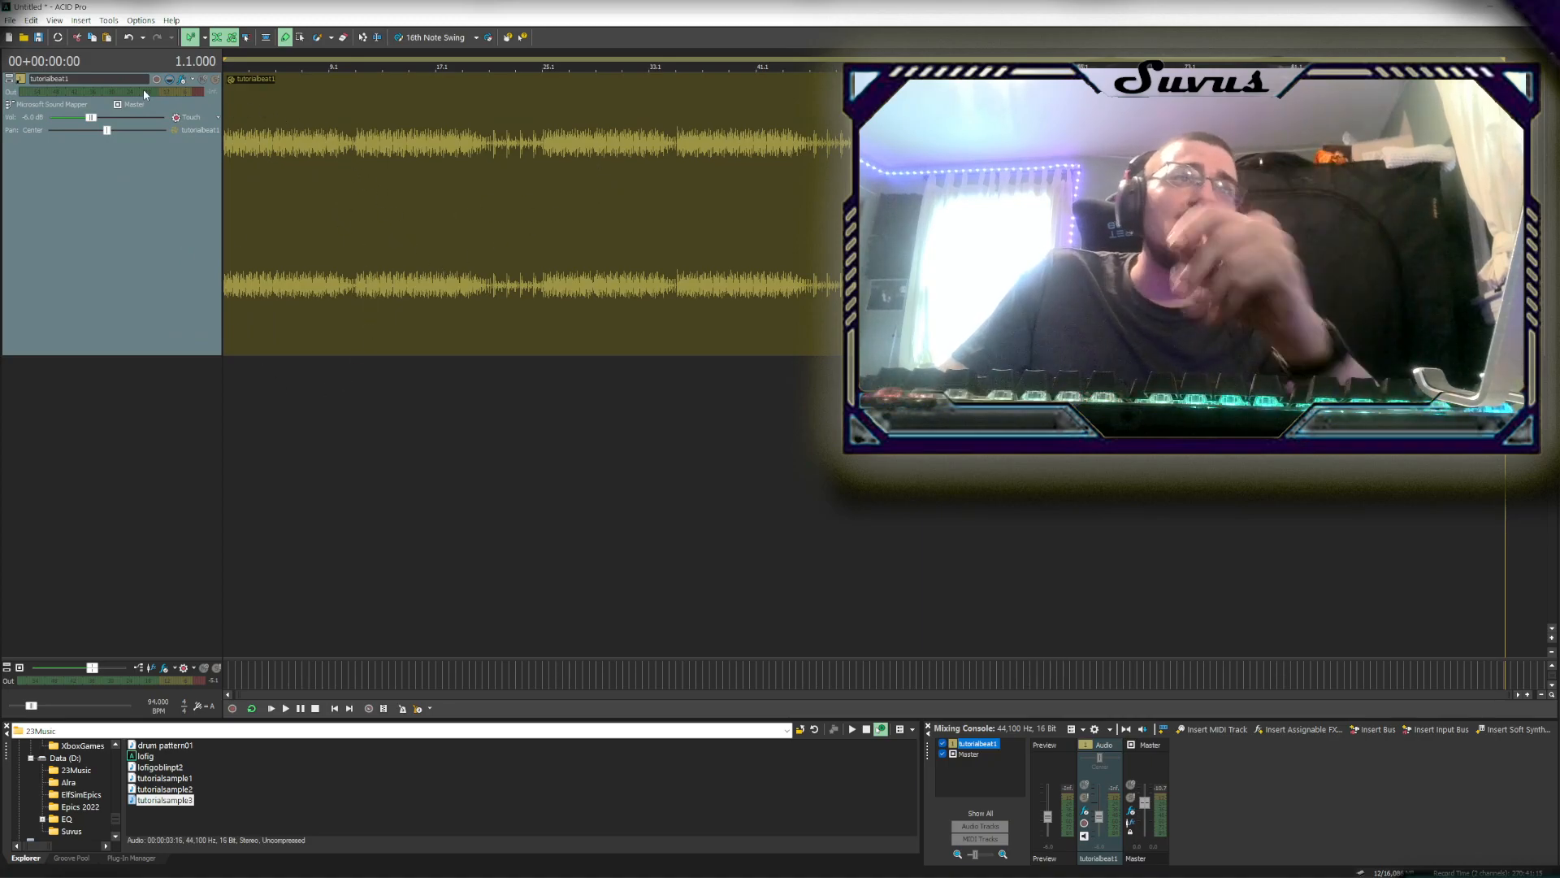
left_click(272, 708)
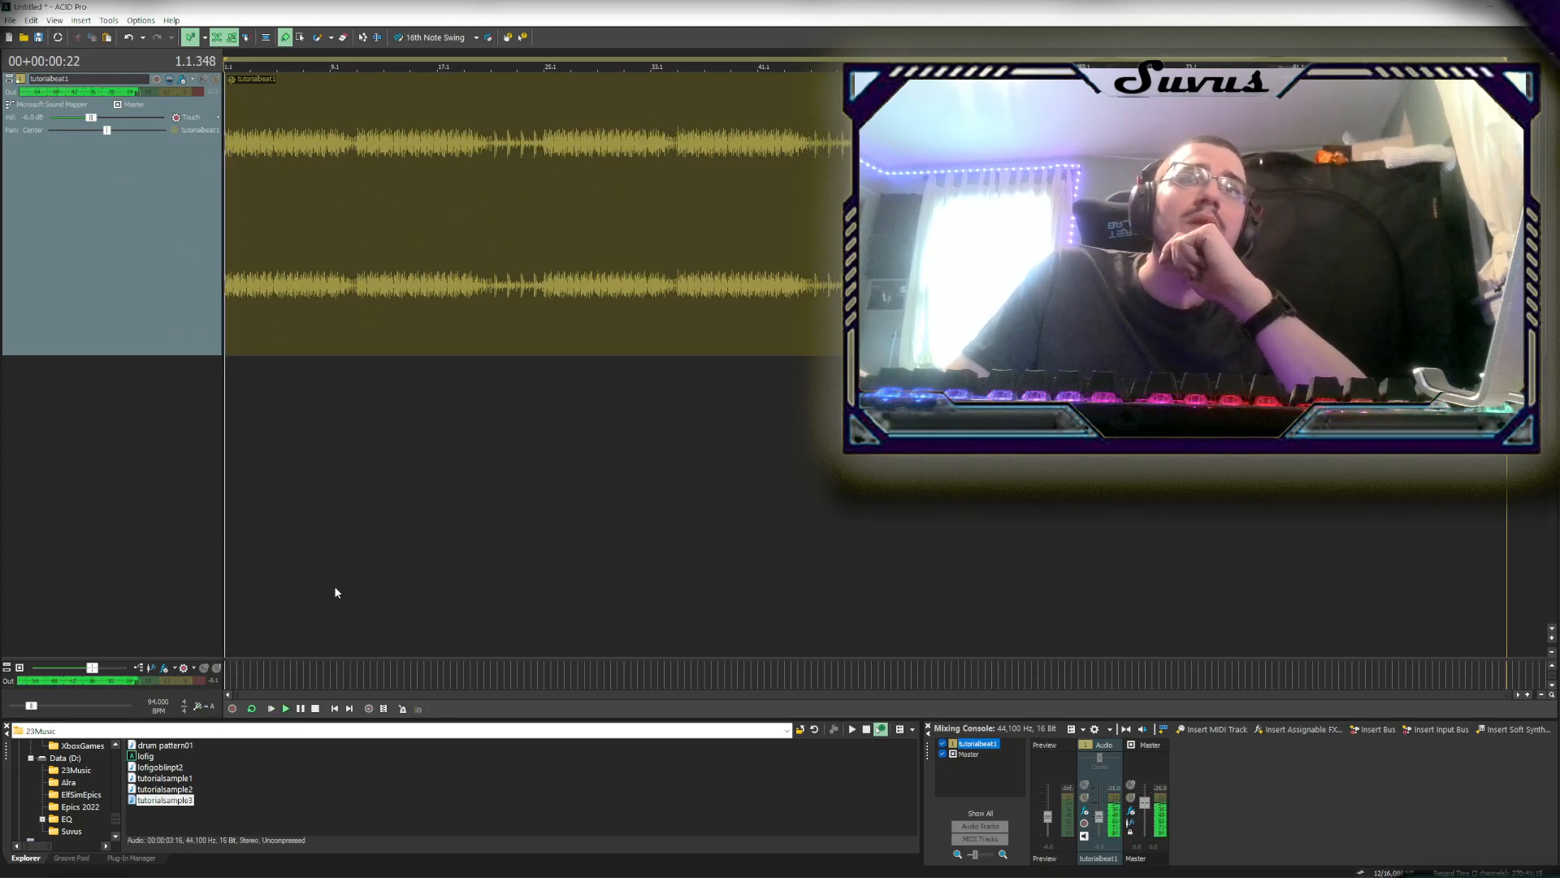
scroll(312, 179, "up", 5)
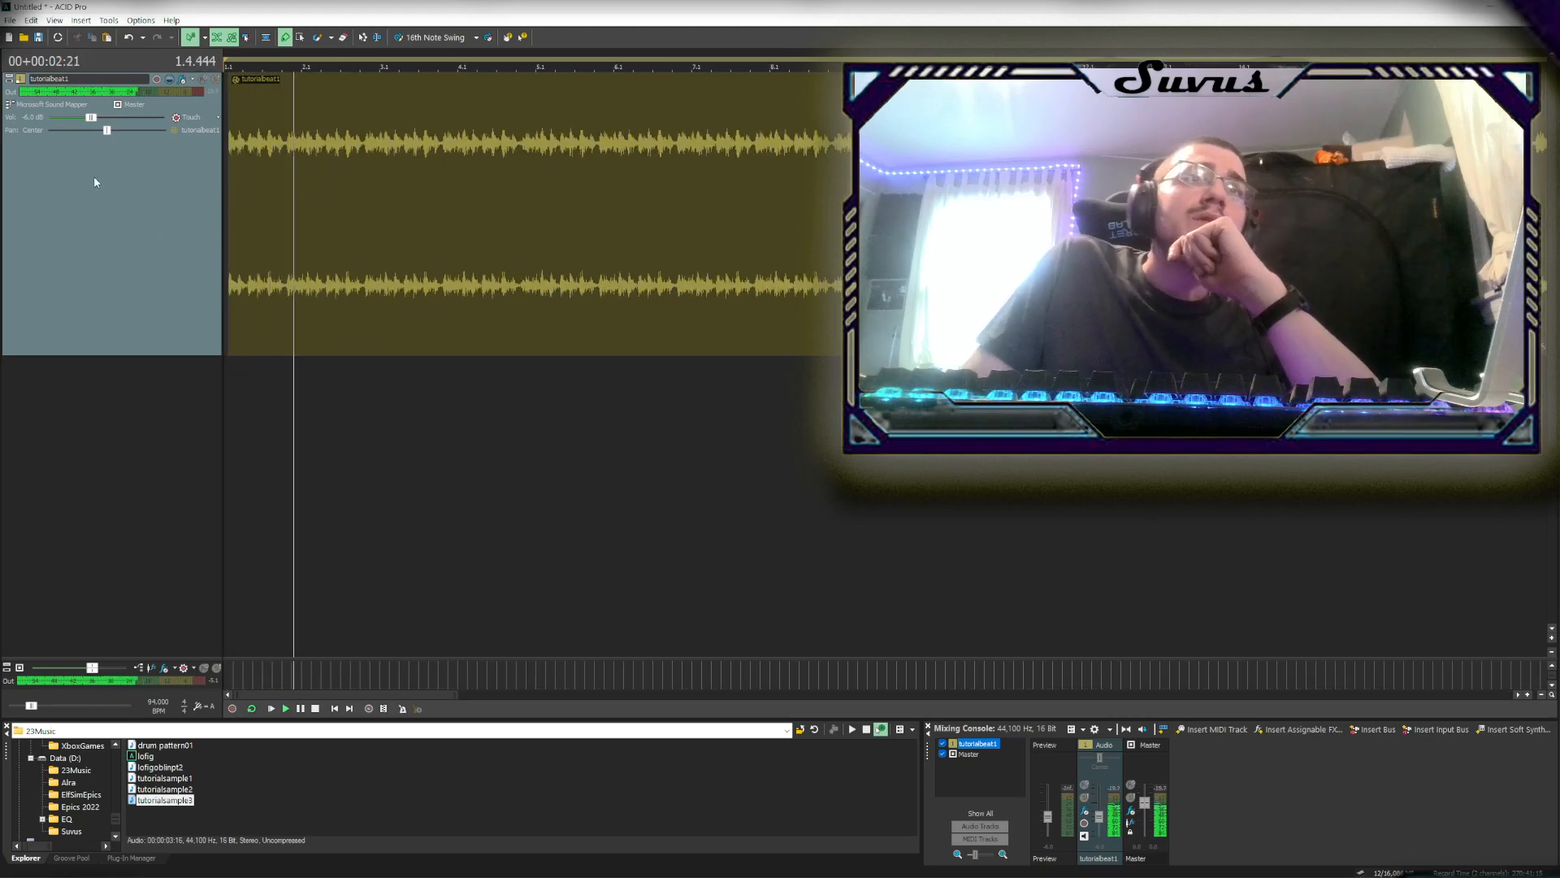
left_click_drag(91, 117, 126, 121)
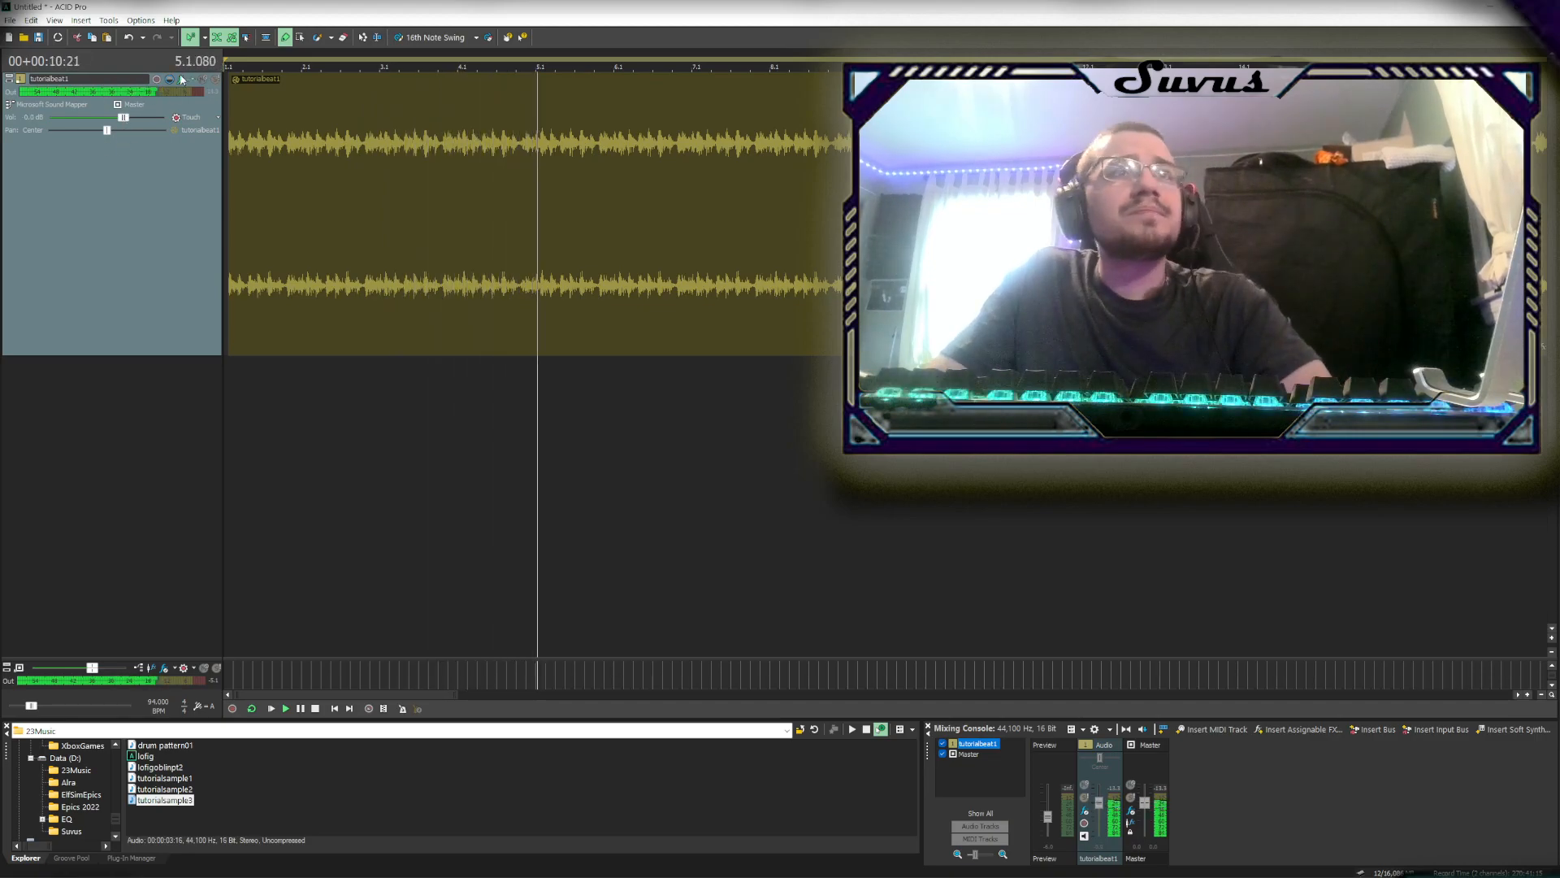
Add Graphic EQ, Track Compressor and Smooth/Enhance to the tutorialbeat1 effects chain and set the Smooth/Enhance operation to 1
left_click(195, 78)
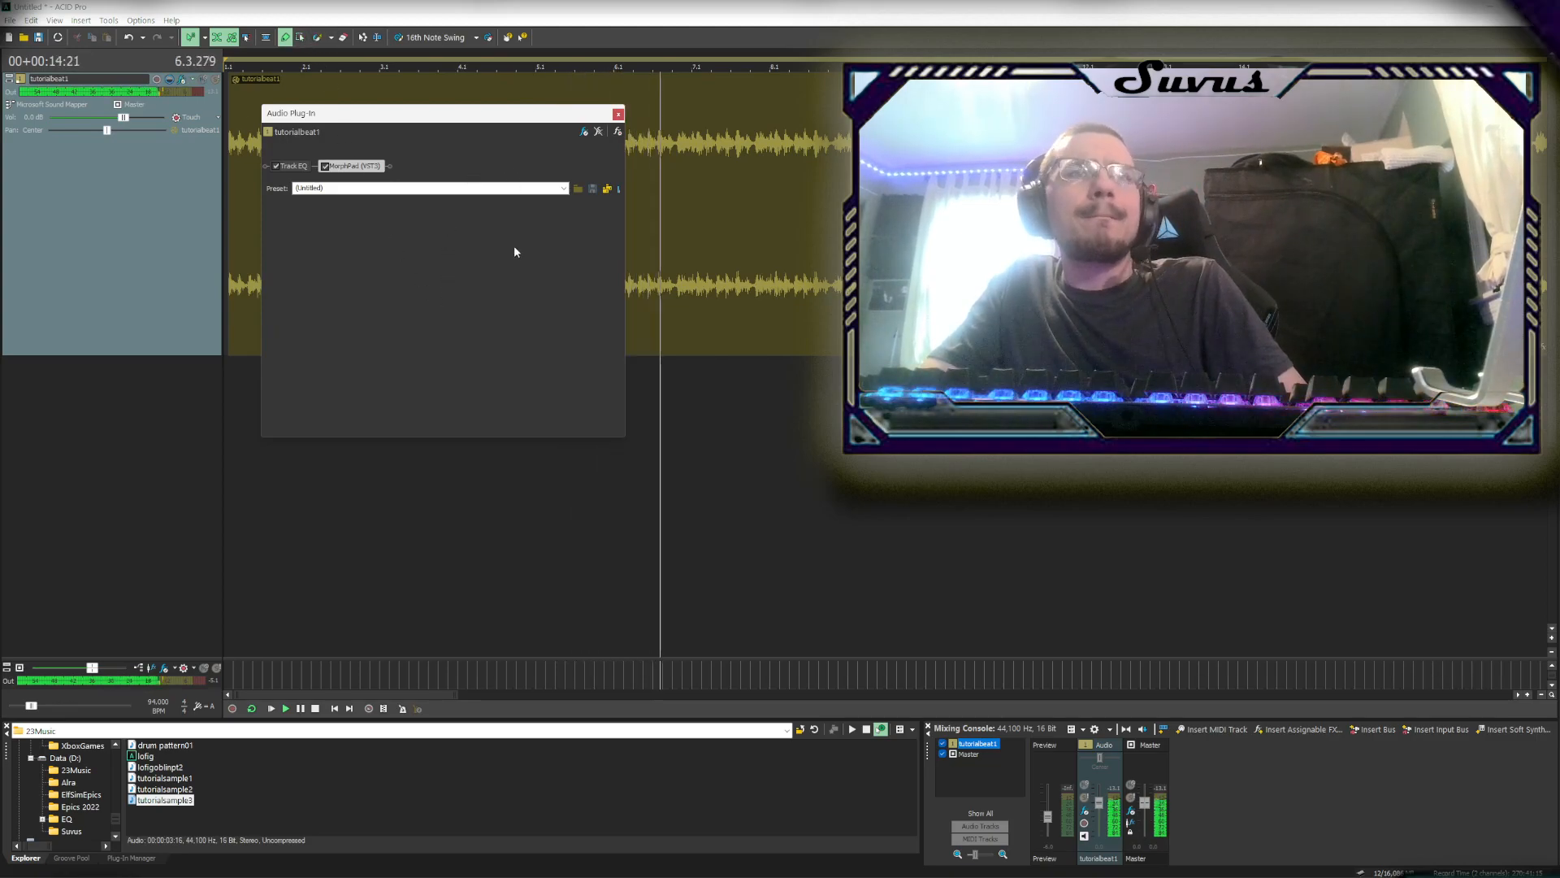
left_click(583, 131)
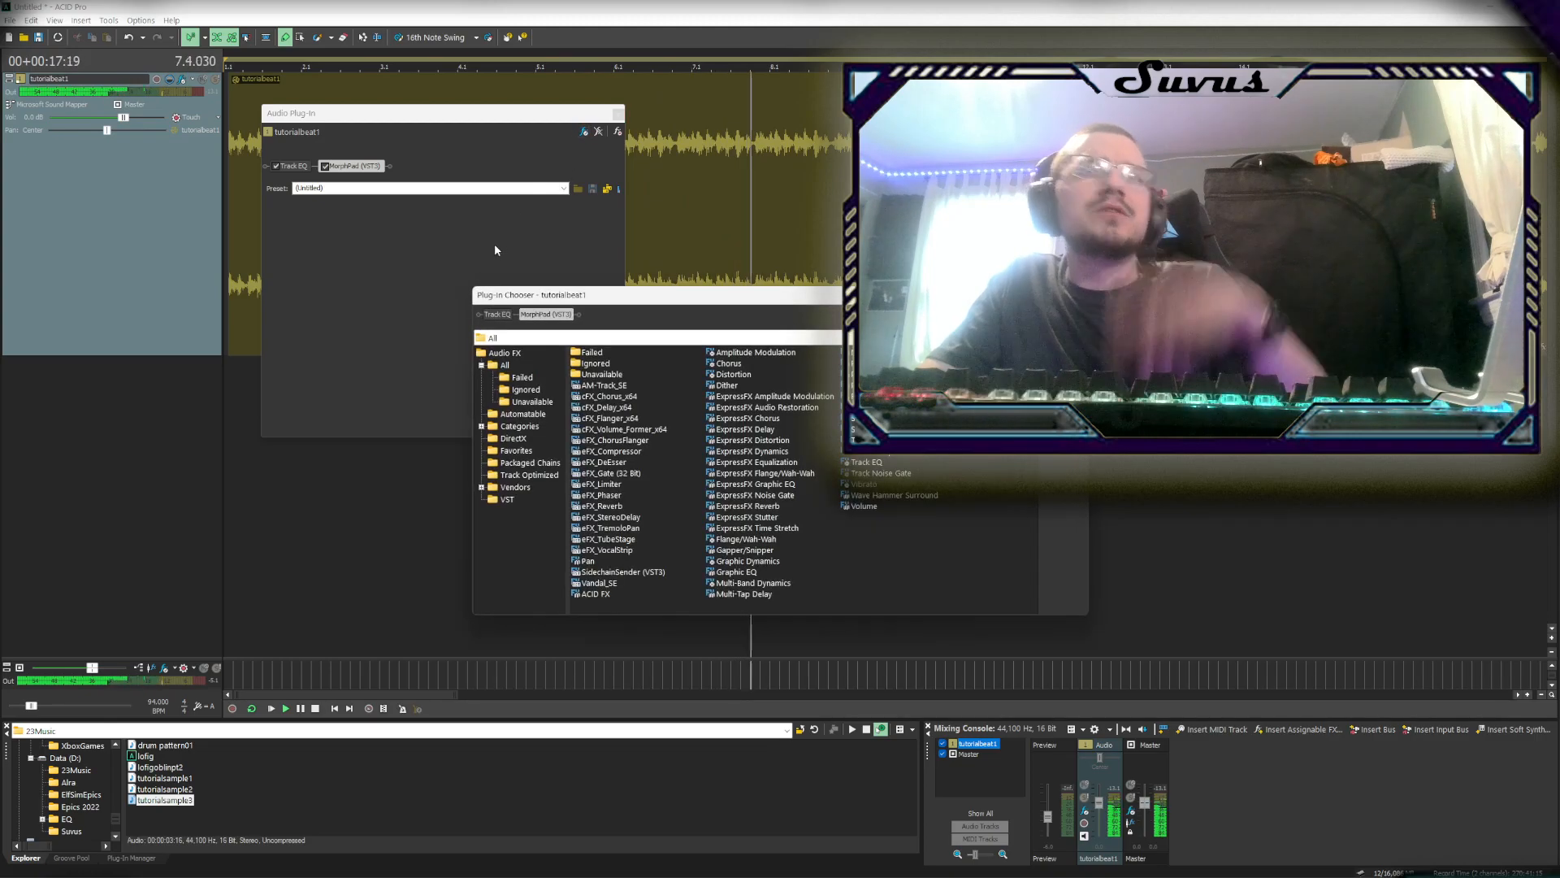
double_click(736, 572)
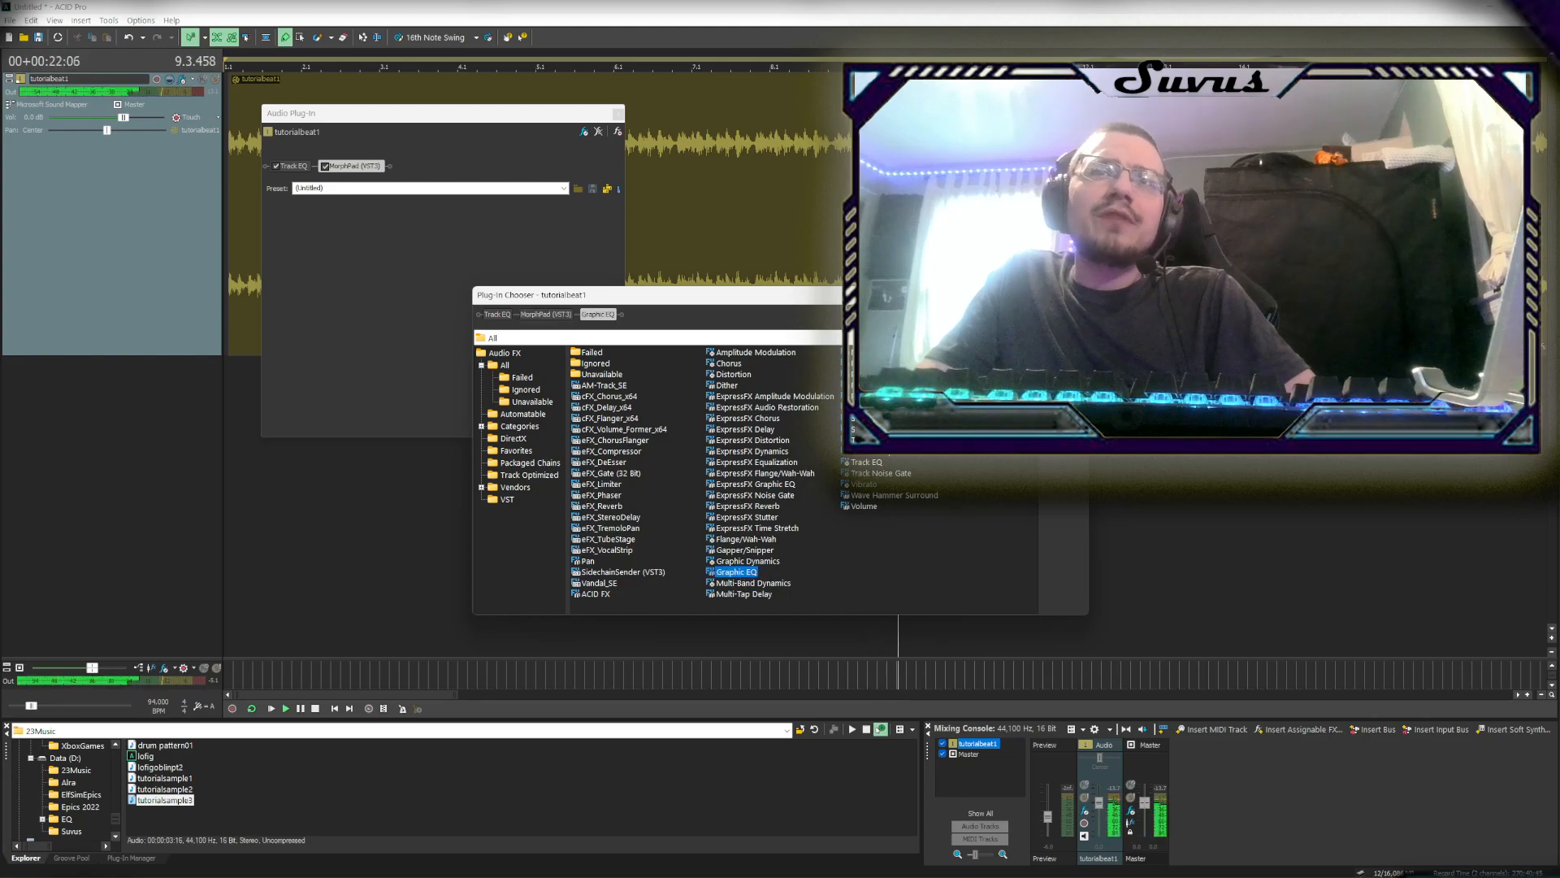
double_click(877, 457)
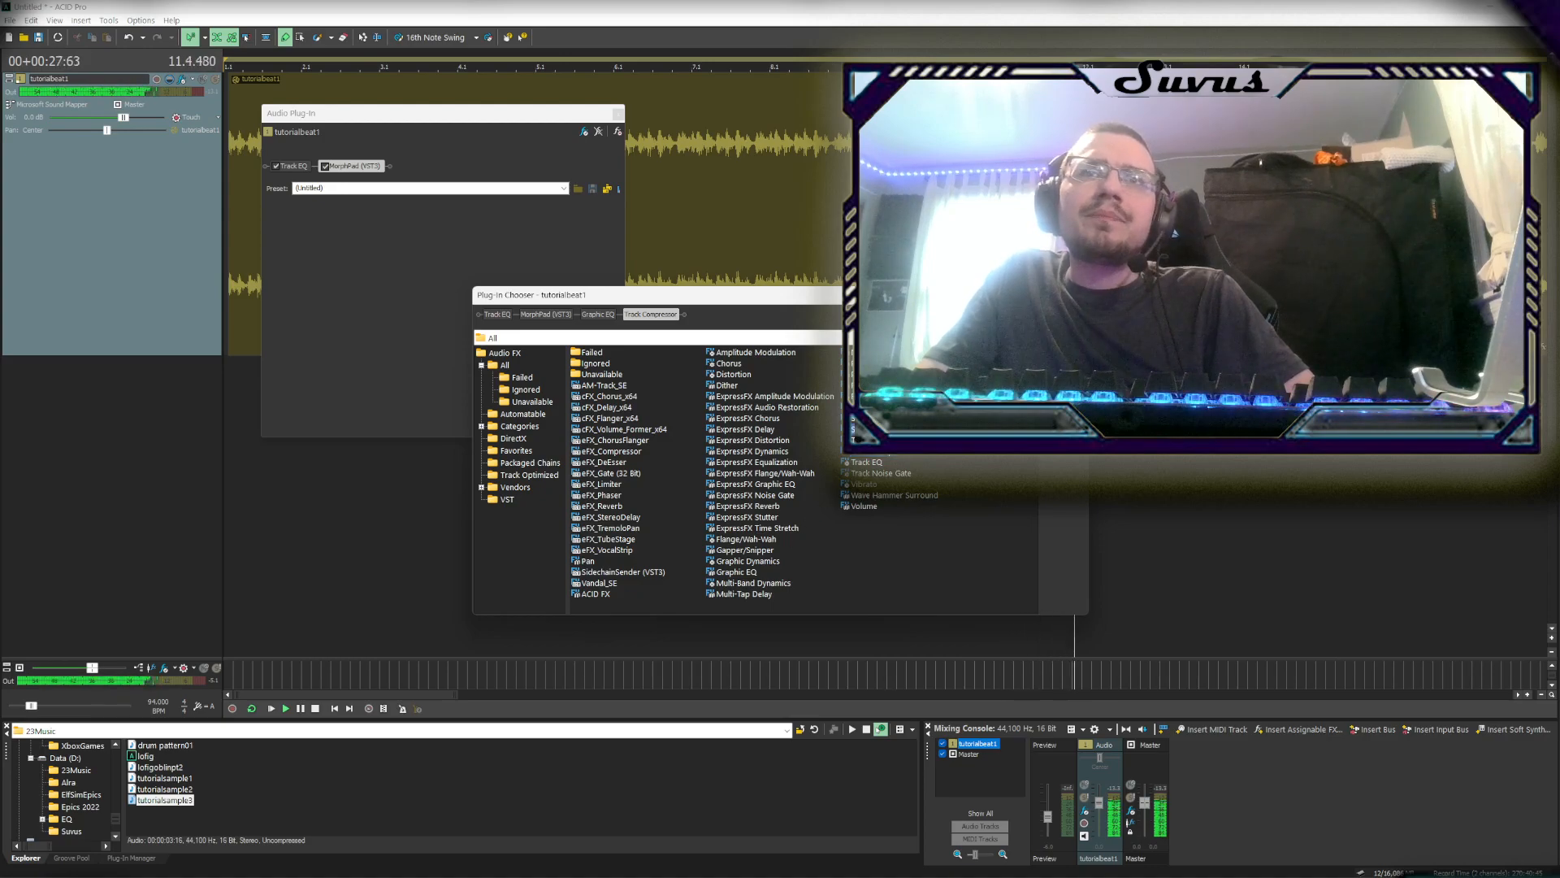
double_click(878, 429)
left_click(1062, 315)
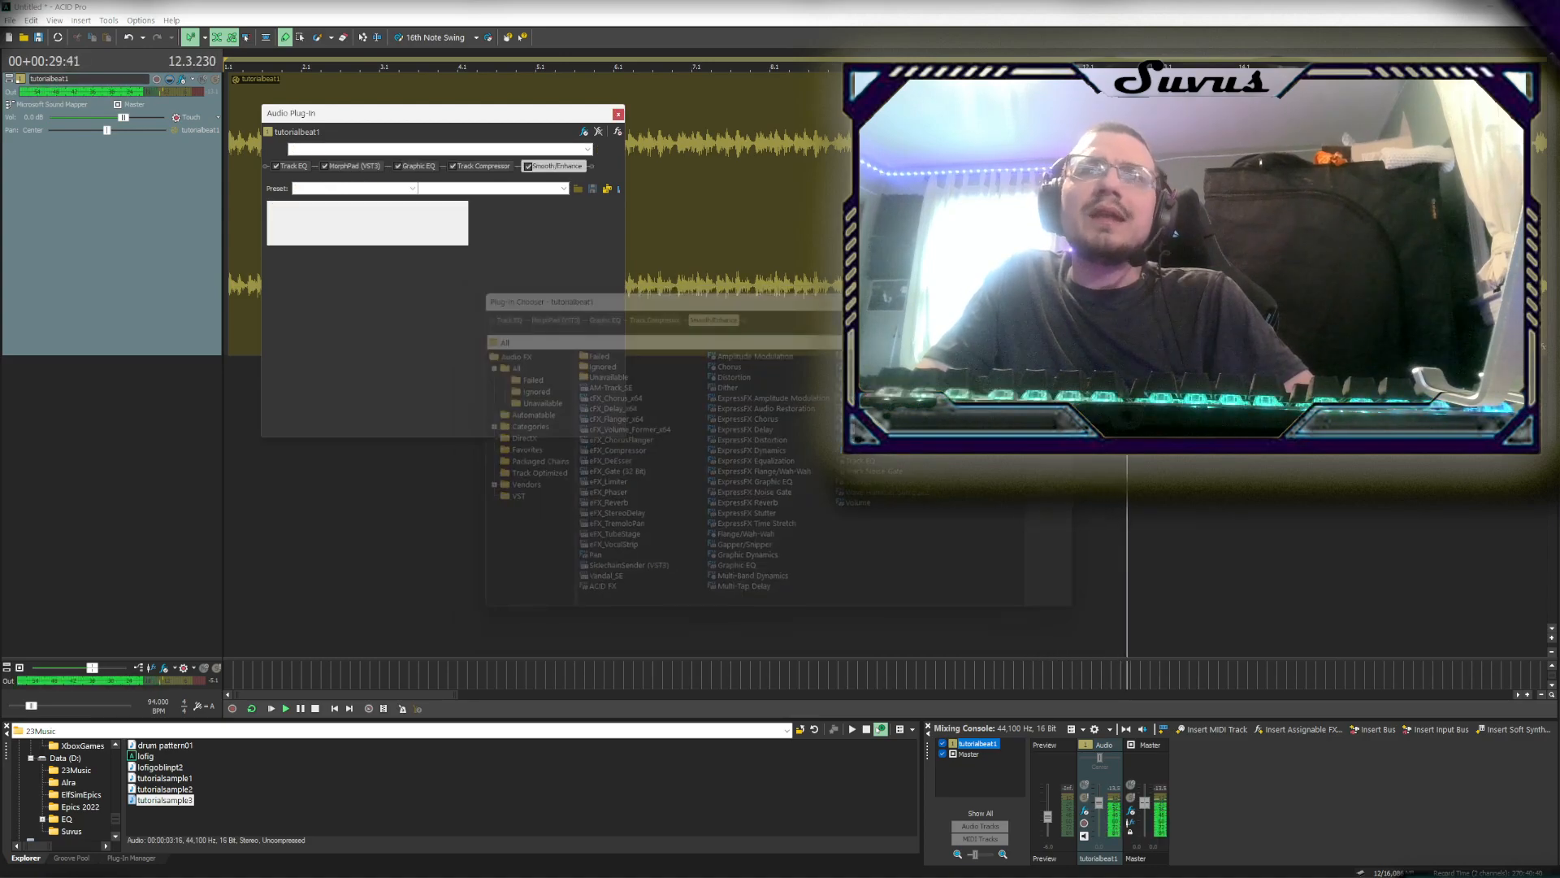
left_click_drag(390, 227, 388, 227)
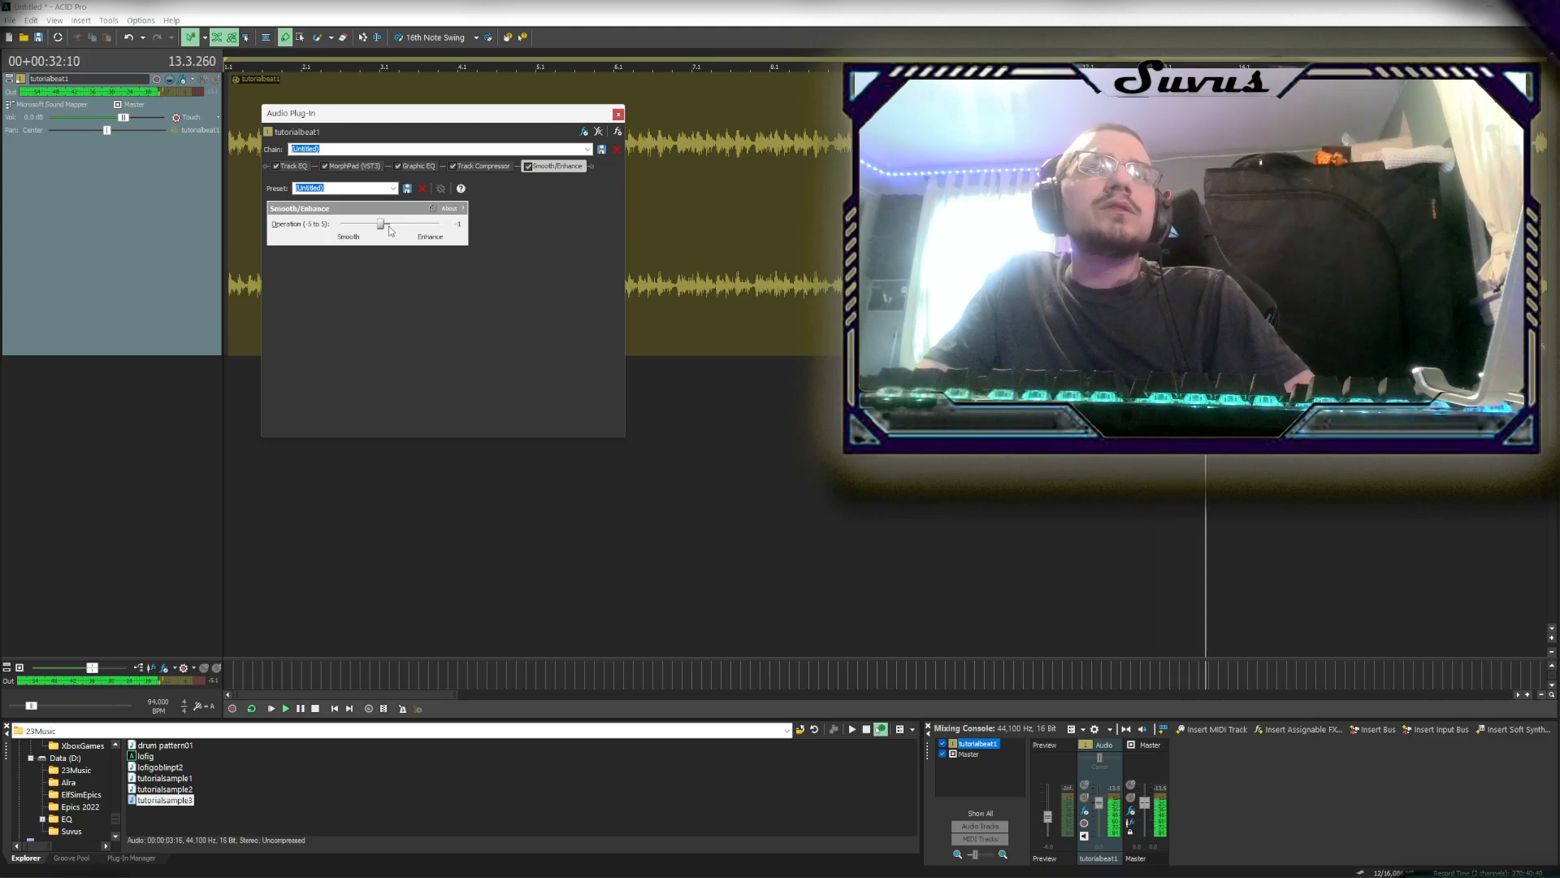
Set the Track Compressor to a threshold of -25.6 dB, amount 32.2, attack 6 ms and release 251 ms
left_click(494, 165)
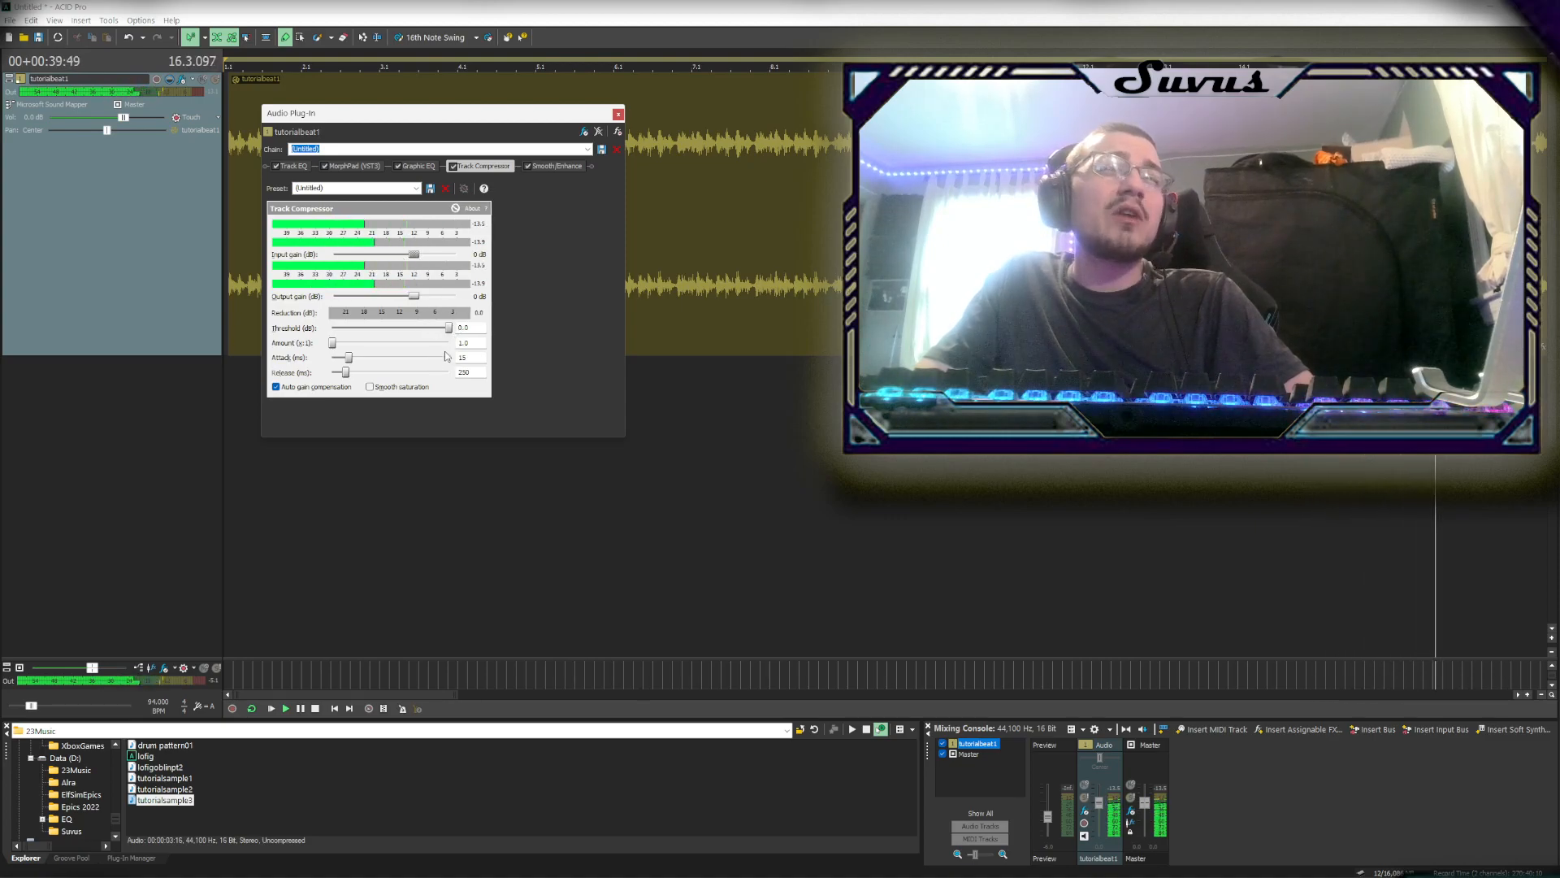
left_click_drag(449, 327, 339, 372)
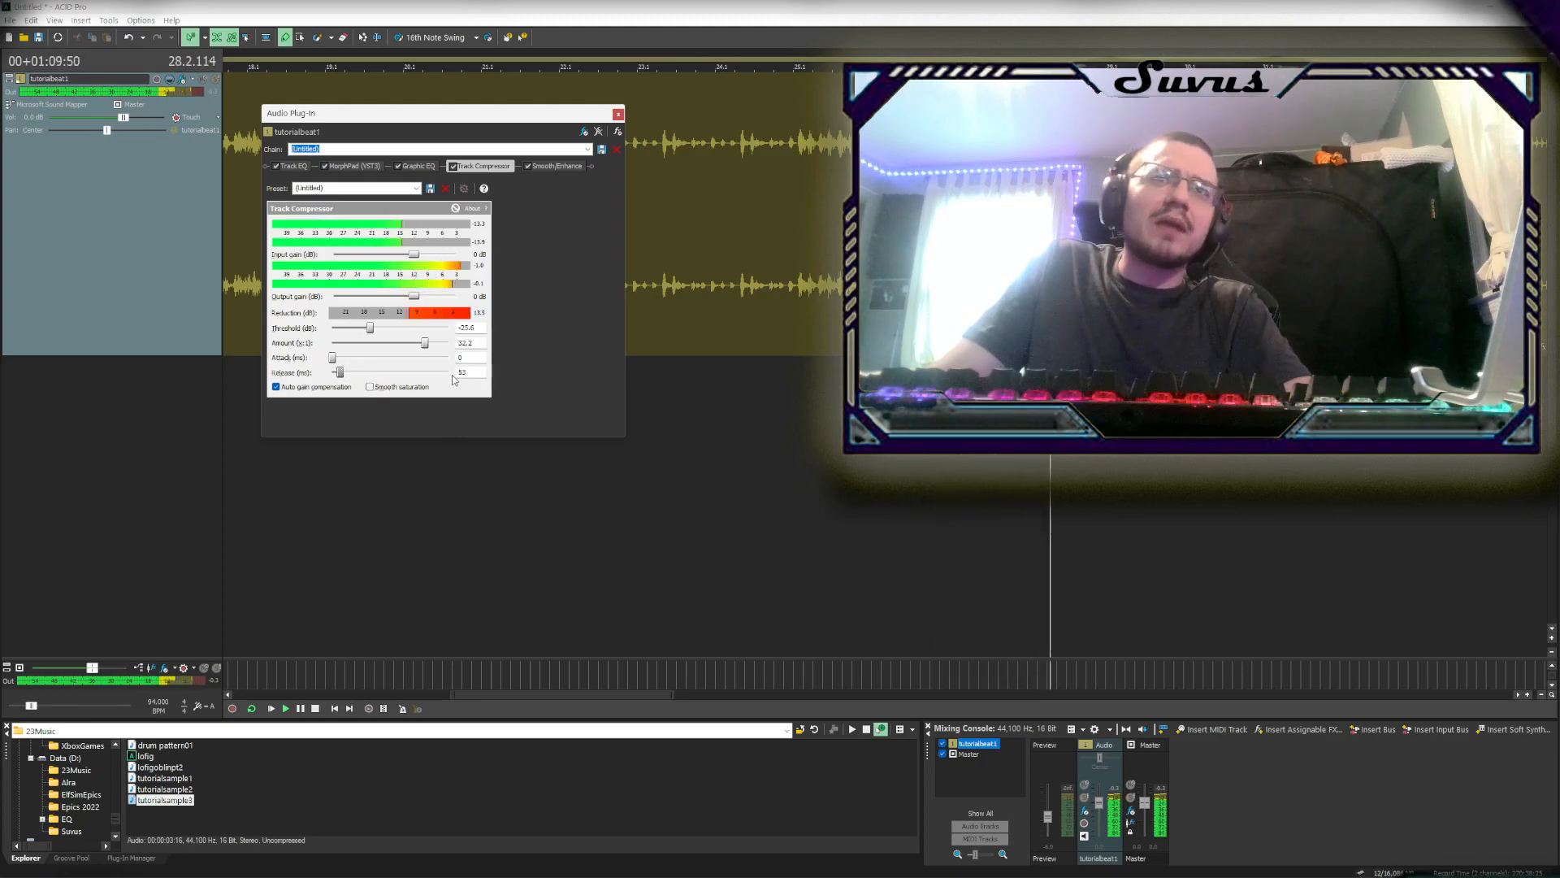
left_click_drag(339, 372, 346, 372)
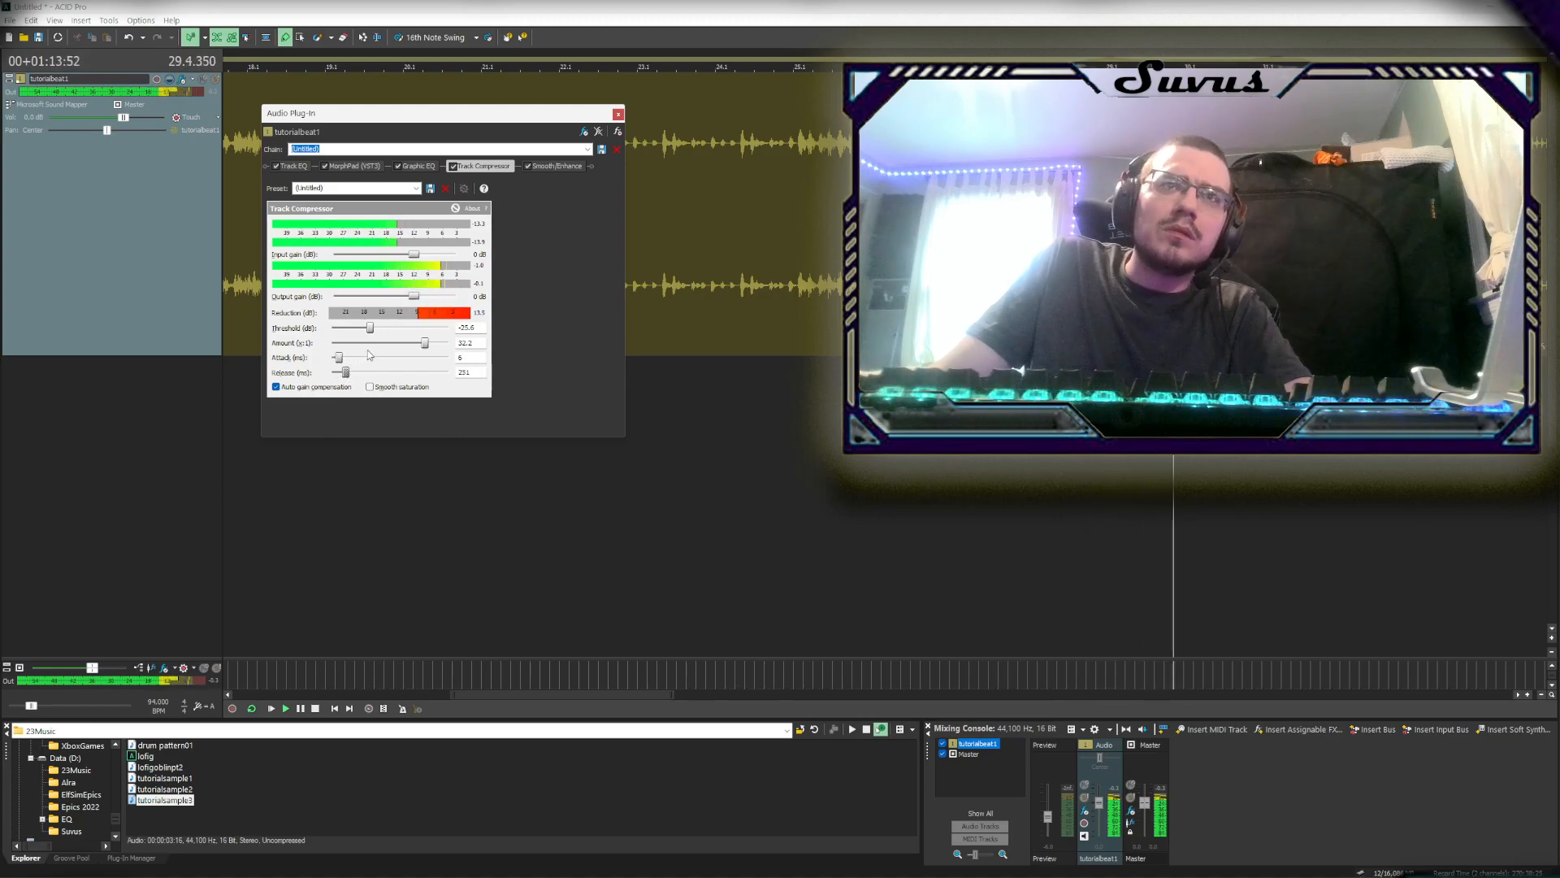
Shape the Graphic EQ envelope with multiple points, boosting the low and mid frequencies and dipping the highs around 10 kHz
left_click(417, 166)
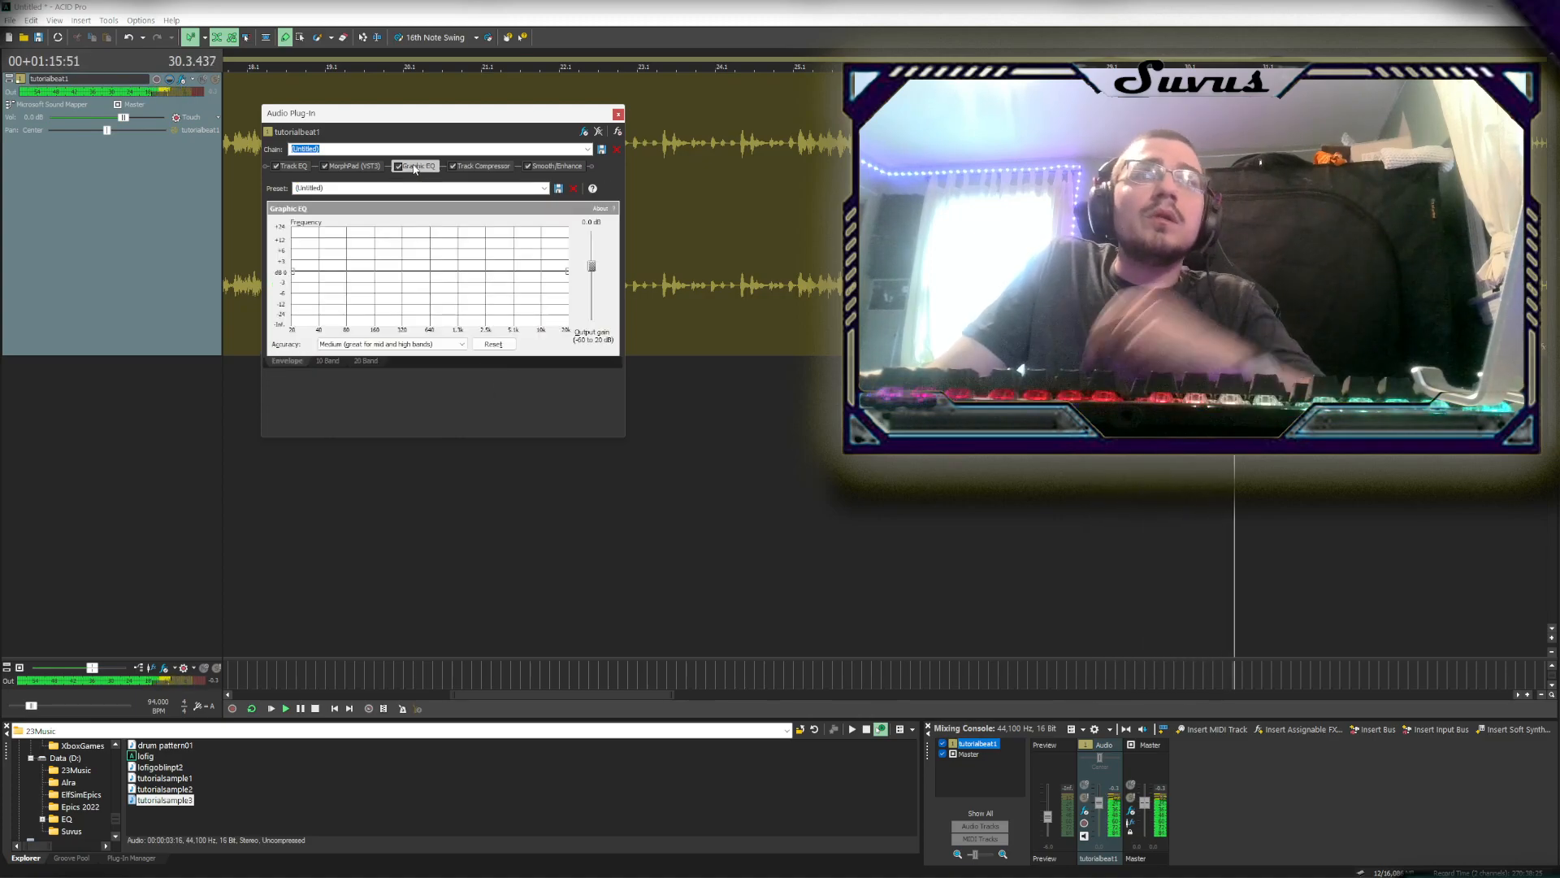
left_click(555, 165)
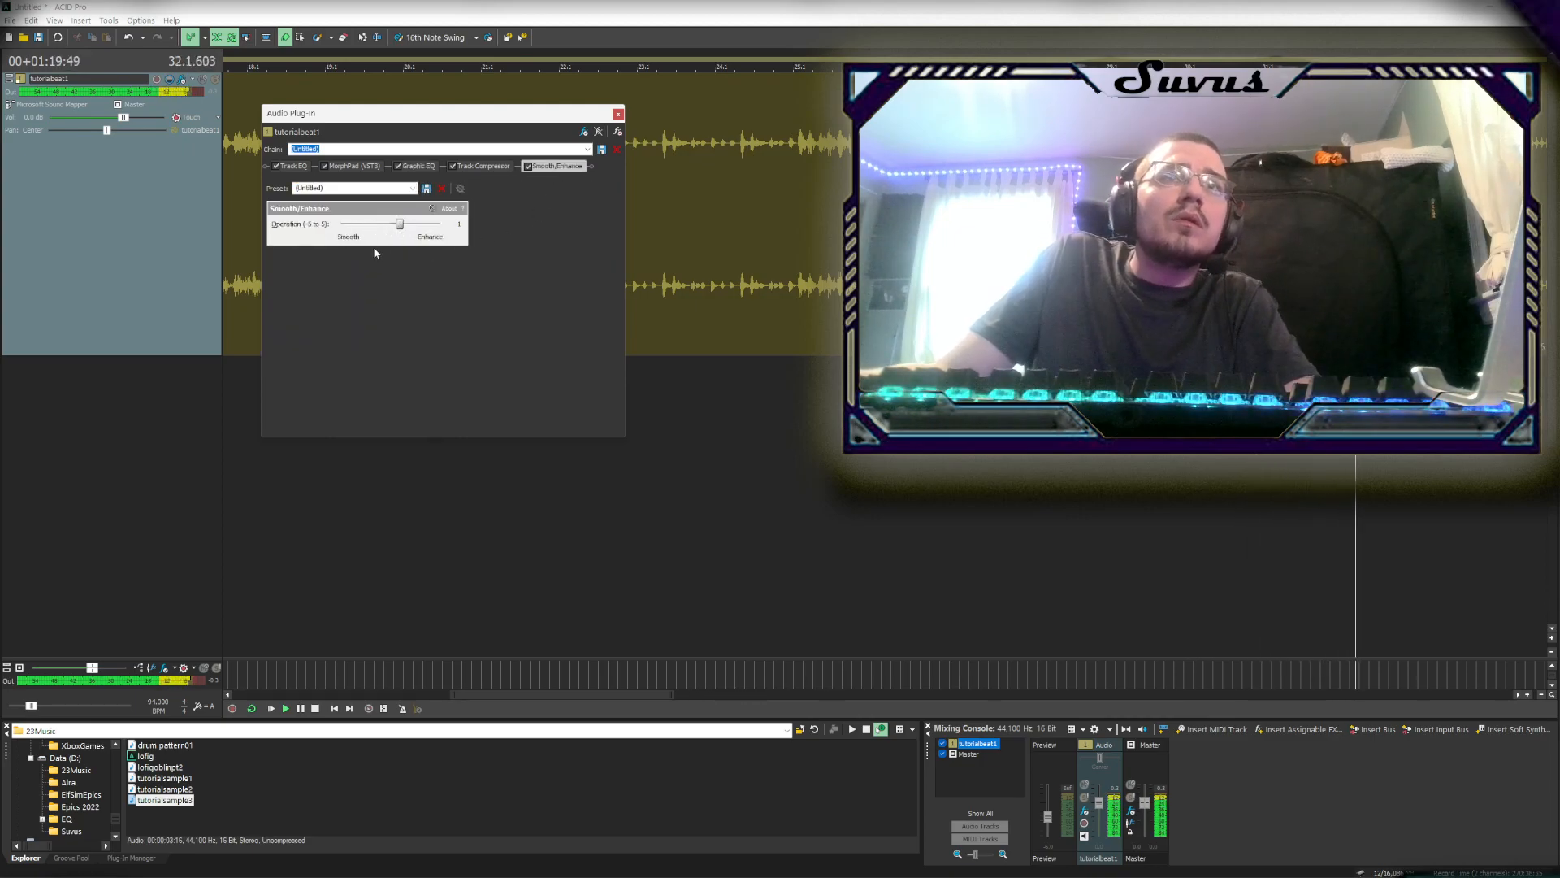
left_click(434, 168)
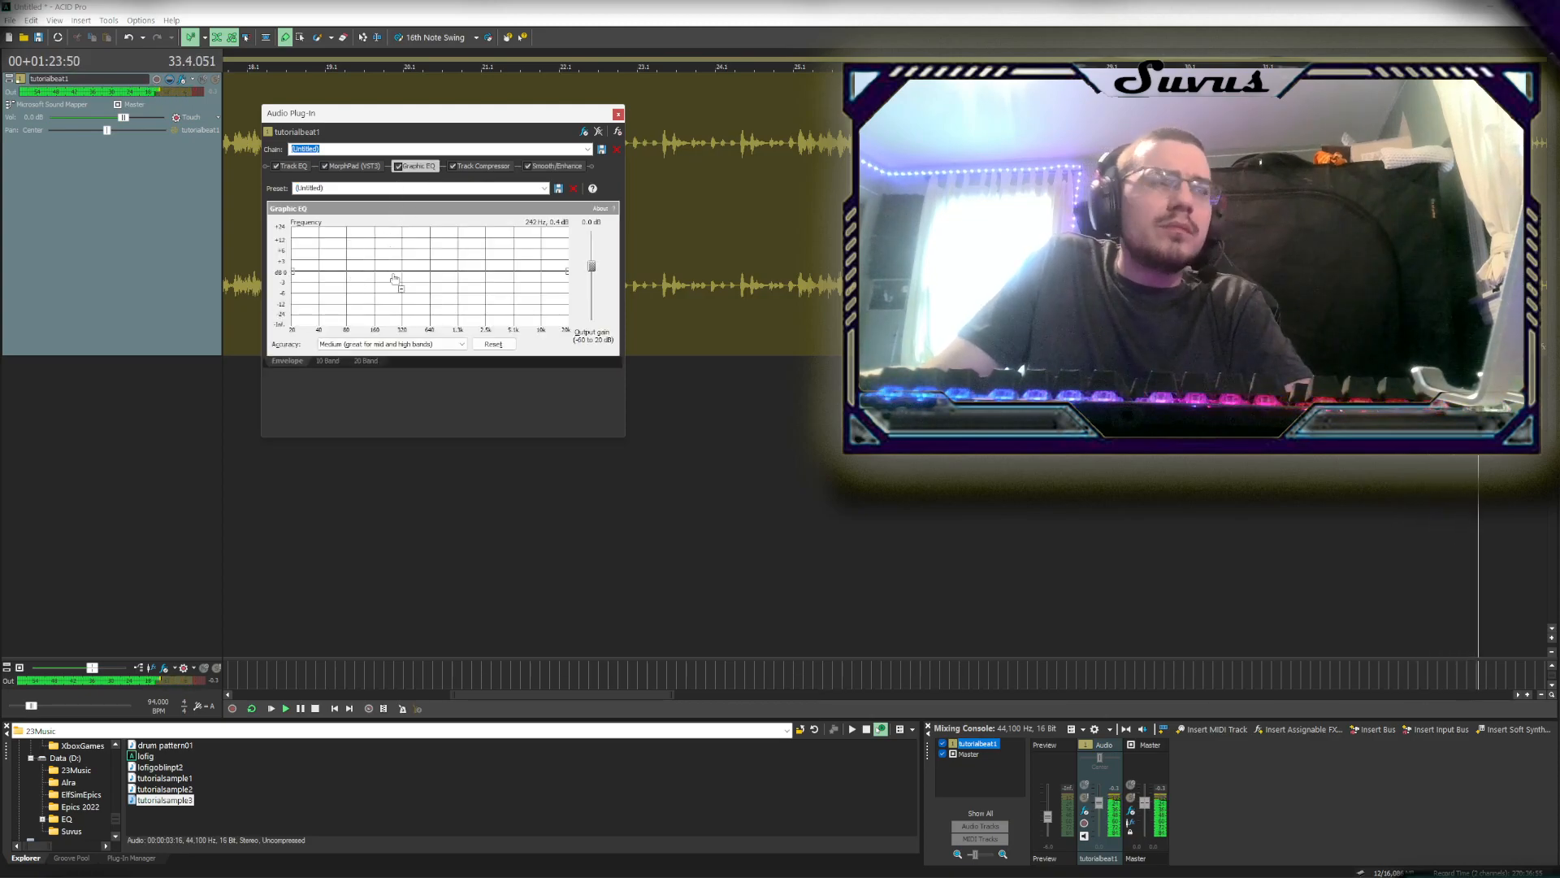
left_click_drag(346, 271, 551, 285)
left_click_drag(412, 278, 551, 258)
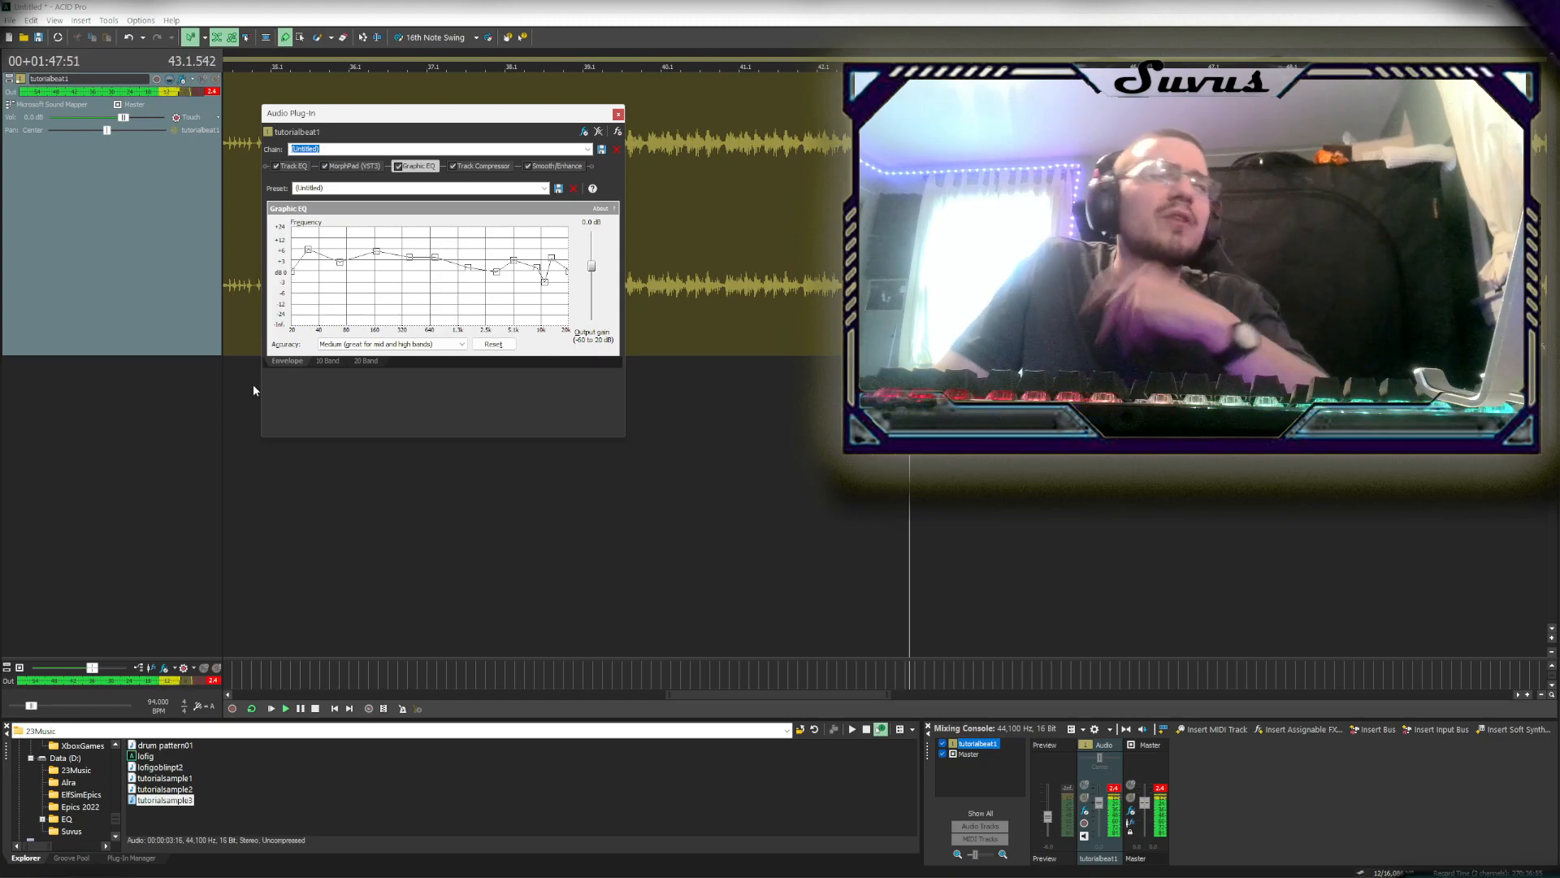
left_click_drag(294, 280, 296, 275)
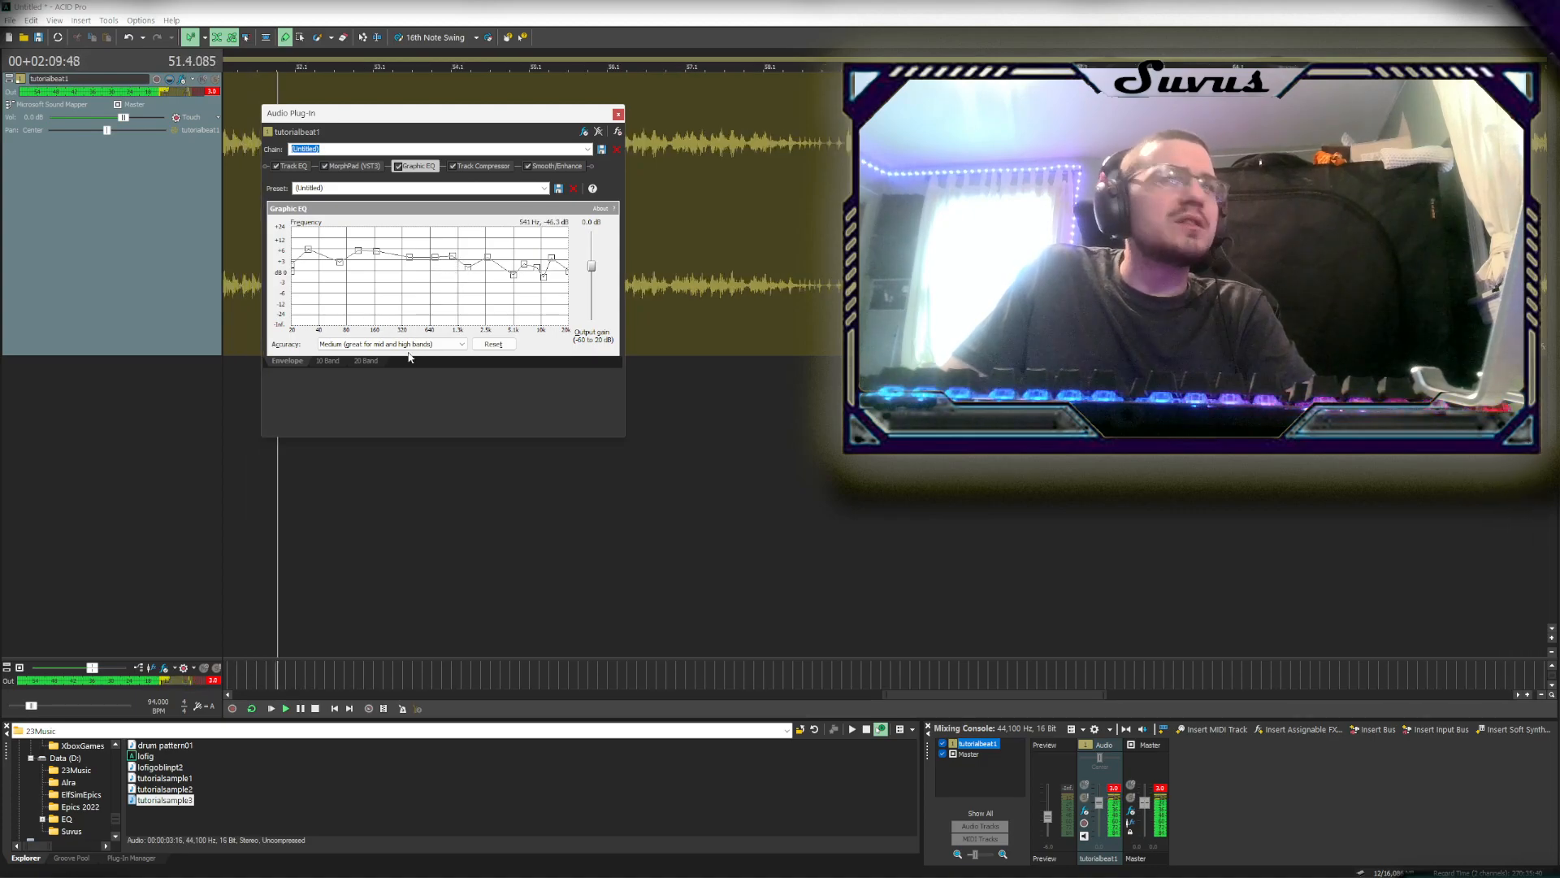
Lower the low and mid bands up to 900 Hz and the 15 kHz band towards 0 dB in the 10-band Graphic EQ
left_click(330, 360)
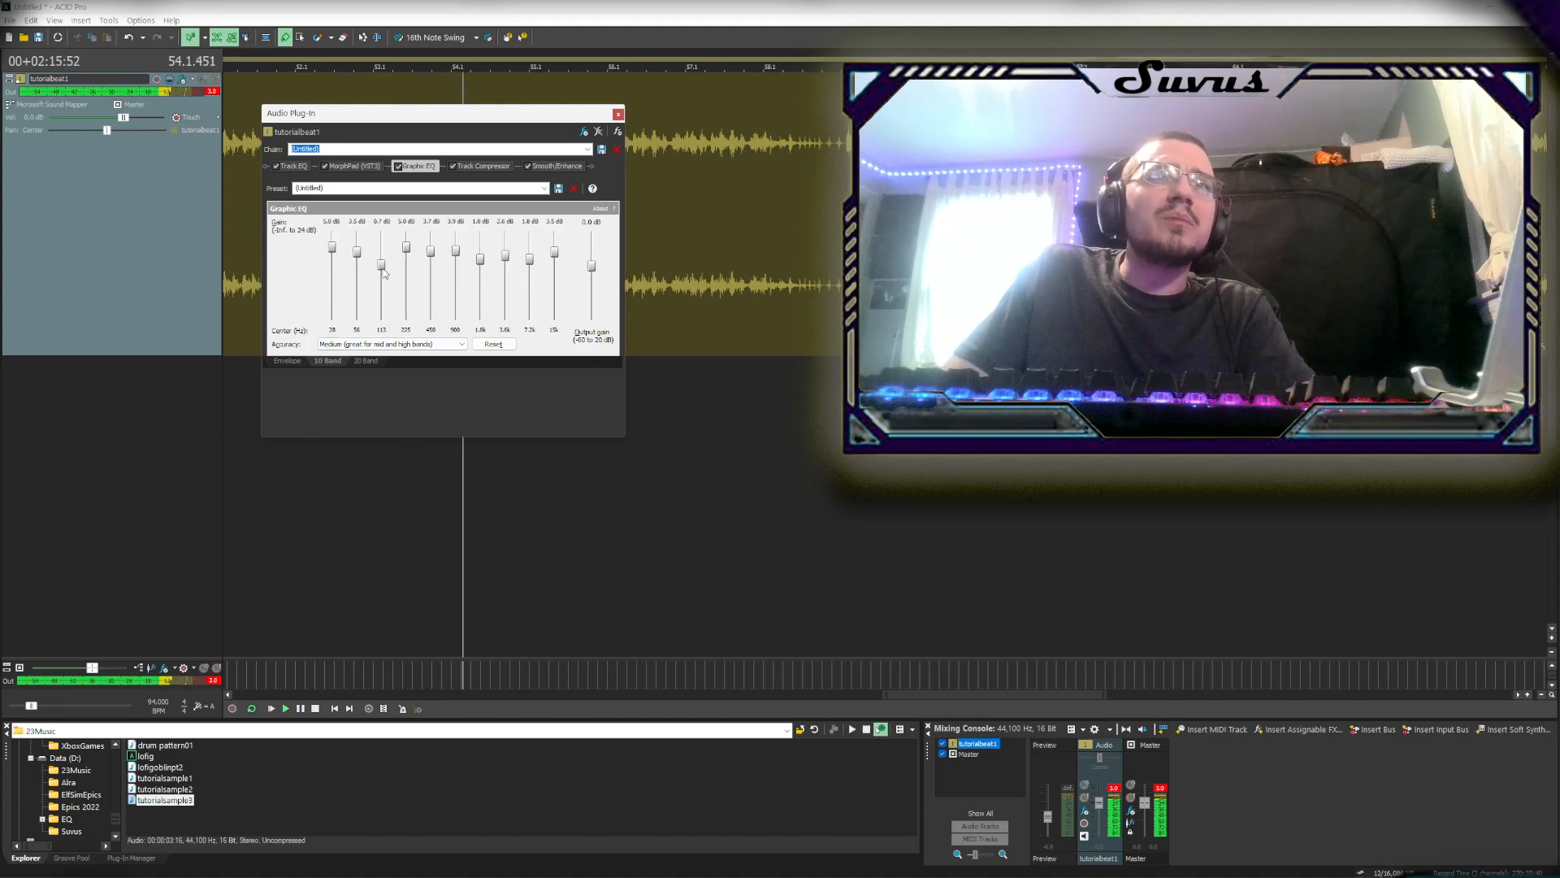
left_click_drag(331, 250, 454, 268)
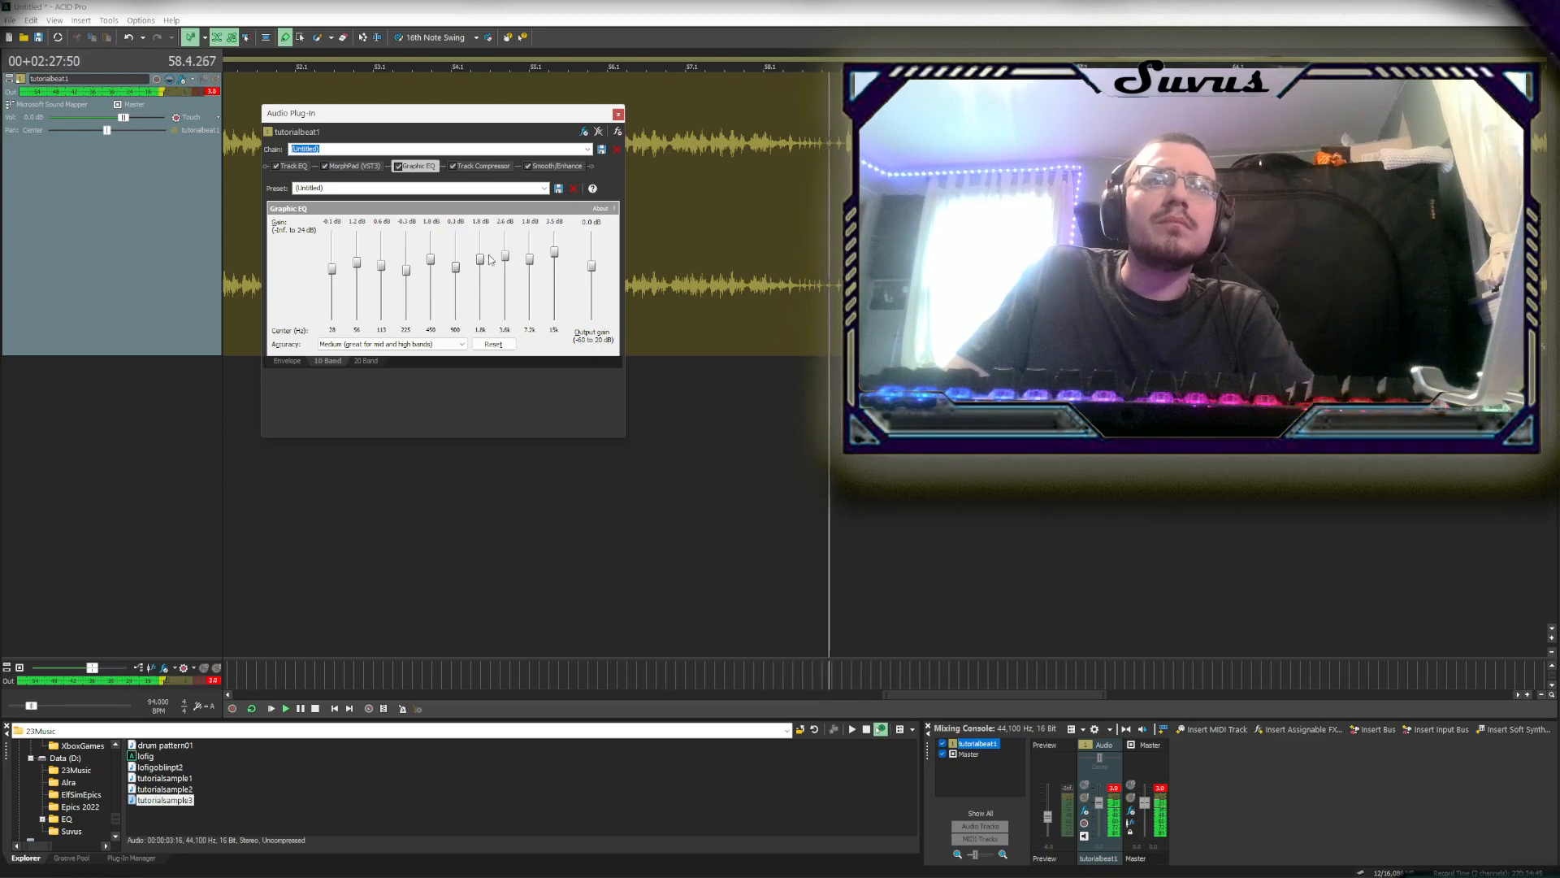
left_click_drag(558, 259, 558, 261)
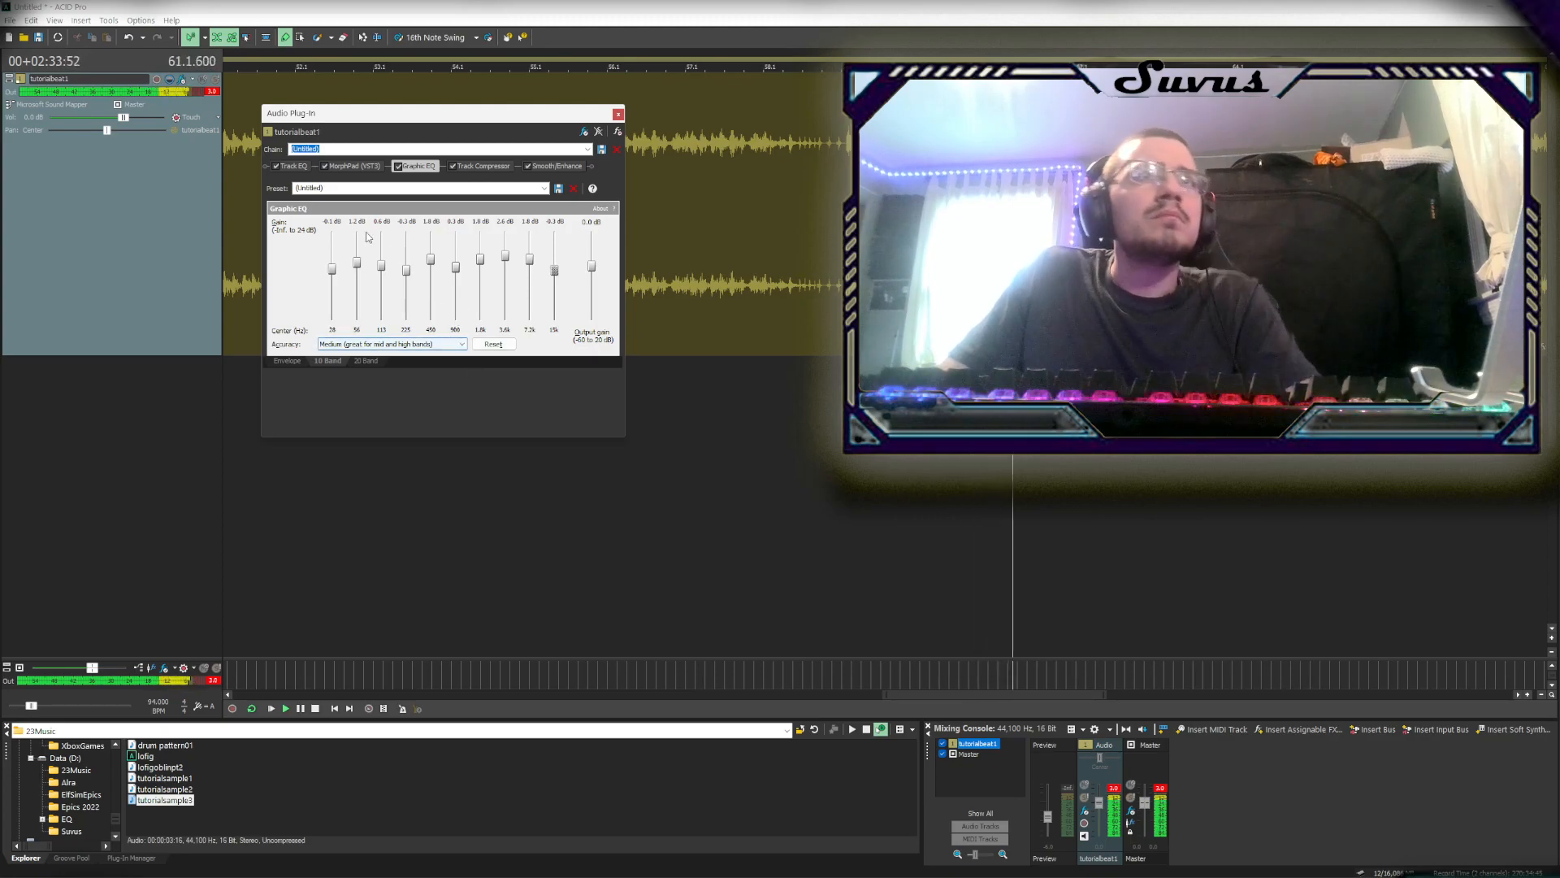
Reset the track's clip indicator and set the Track Compressor's output gain to -2 dB
left_click(483, 167)
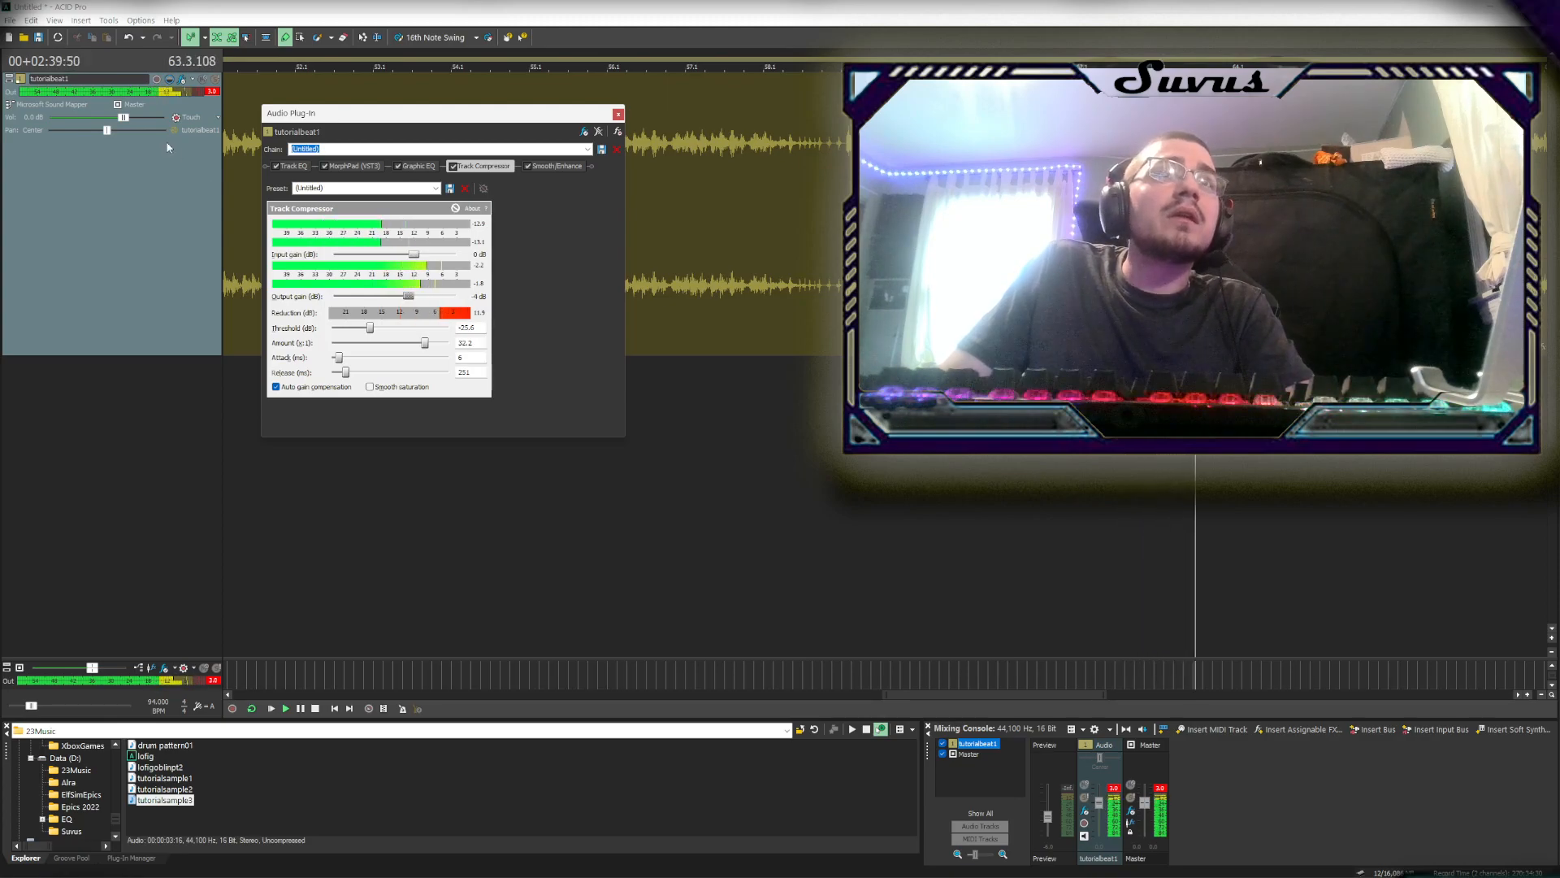
left_click(212, 93)
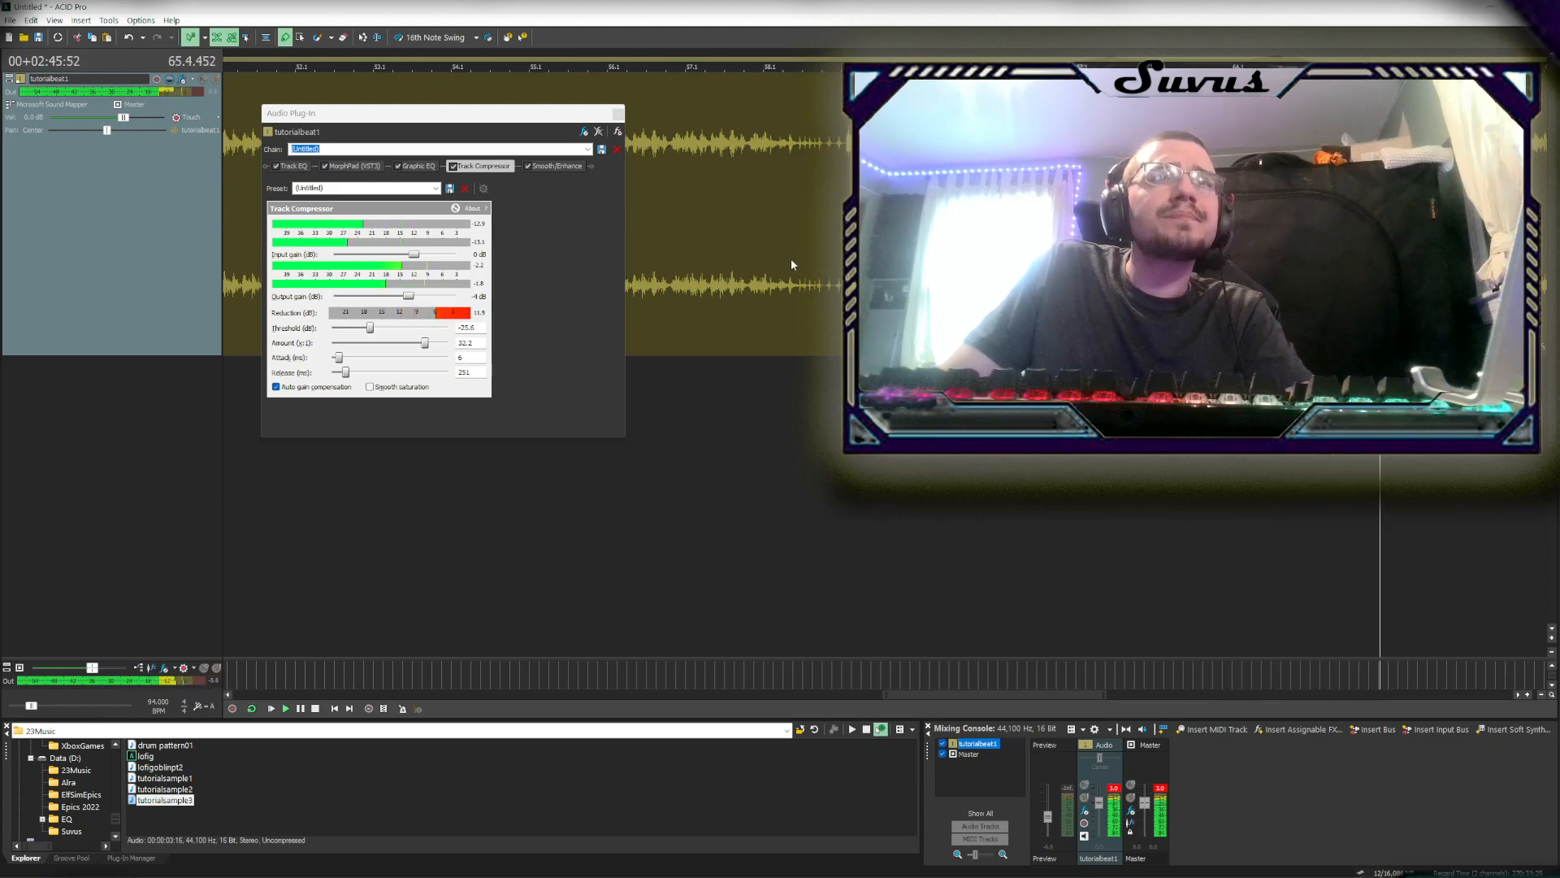
left_click_drag(406, 299, 412, 299)
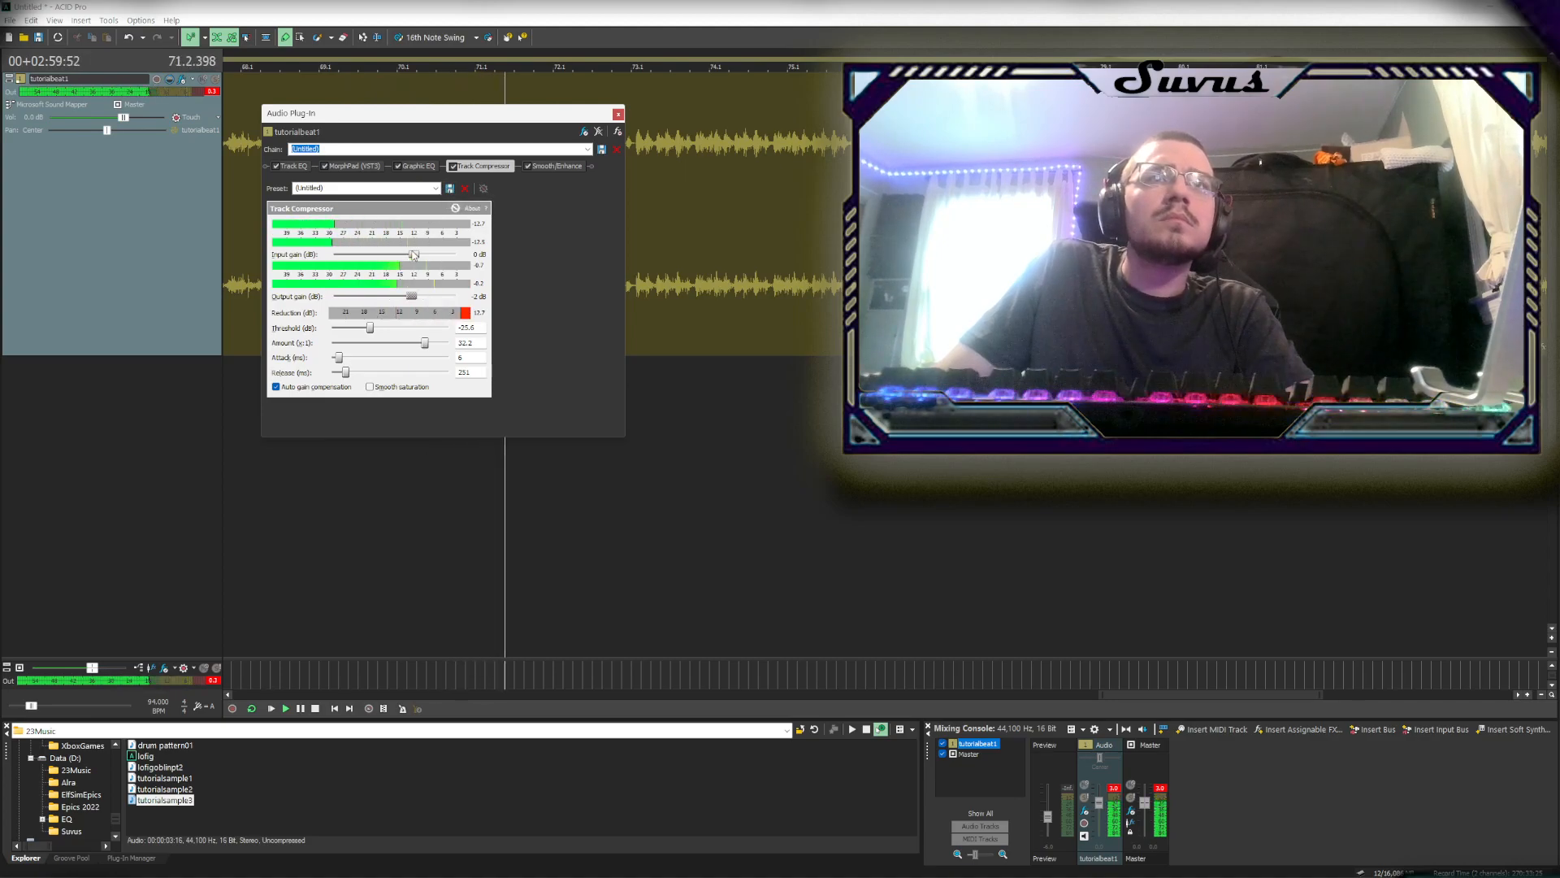
Lower the tutorialbeat1 track's volume slightly below 0 dB, lengthen the Track Compressor's release and close the effects window
left_click_drag(130, 122, 120, 126)
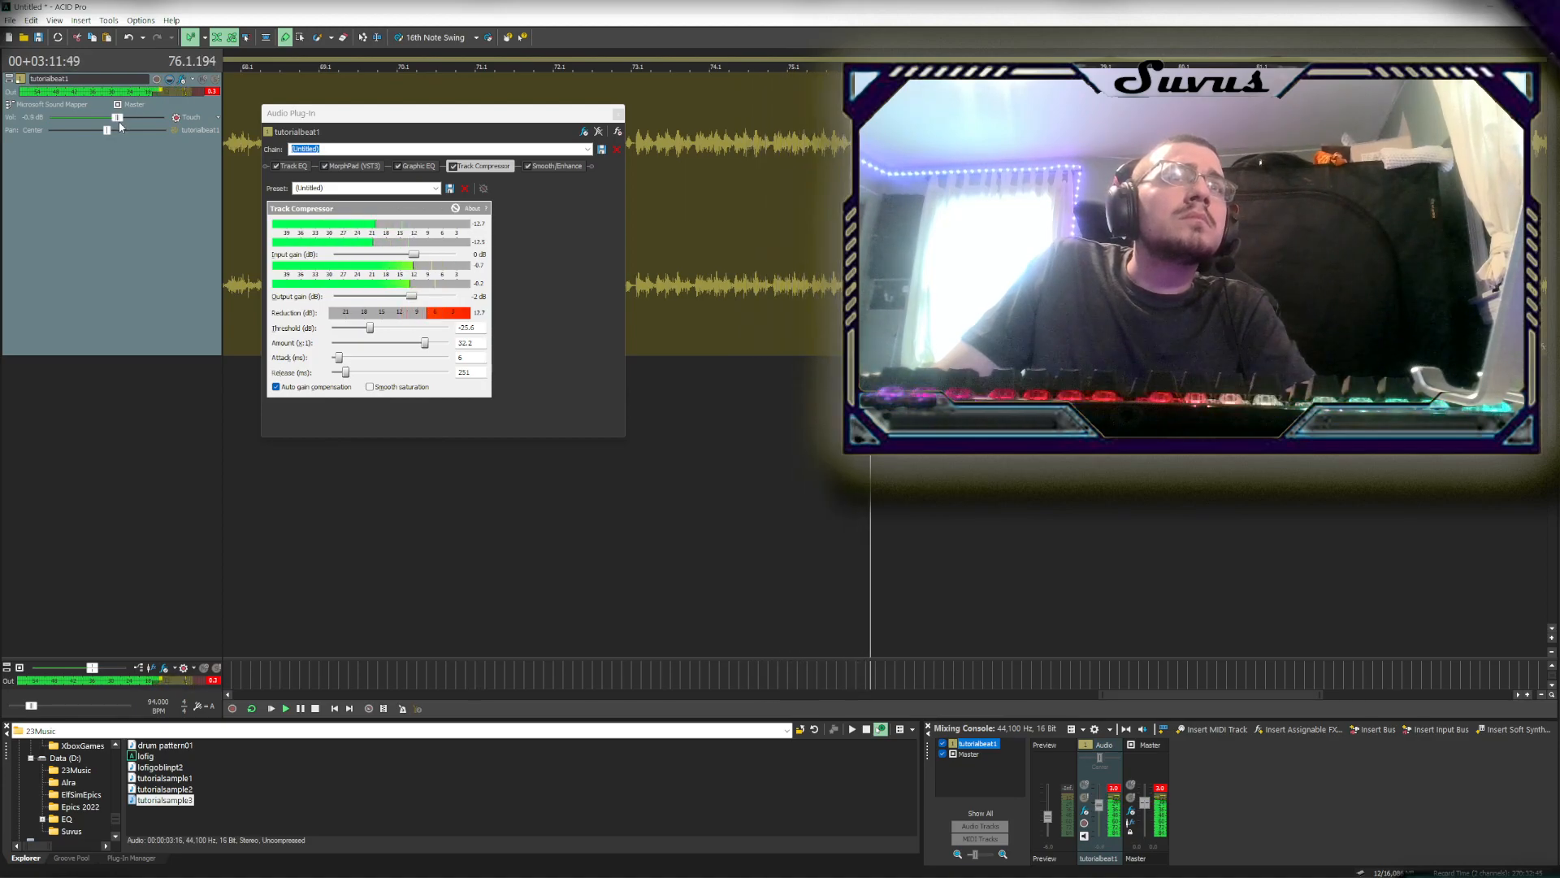
left_click_drag(120, 125, 120, 130)
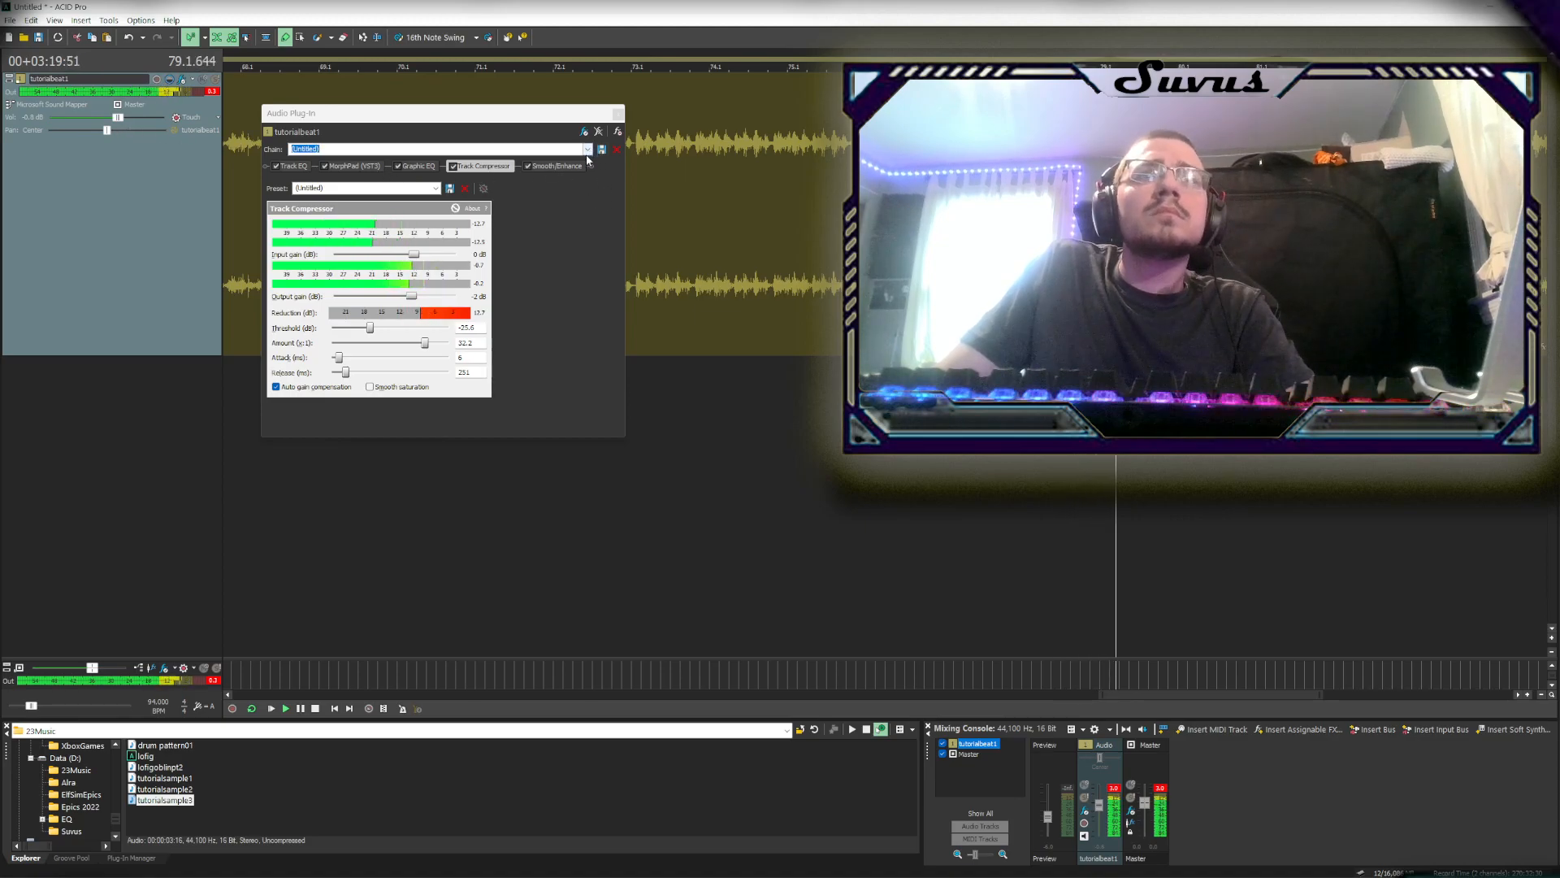
left_click_drag(347, 372, 359, 373)
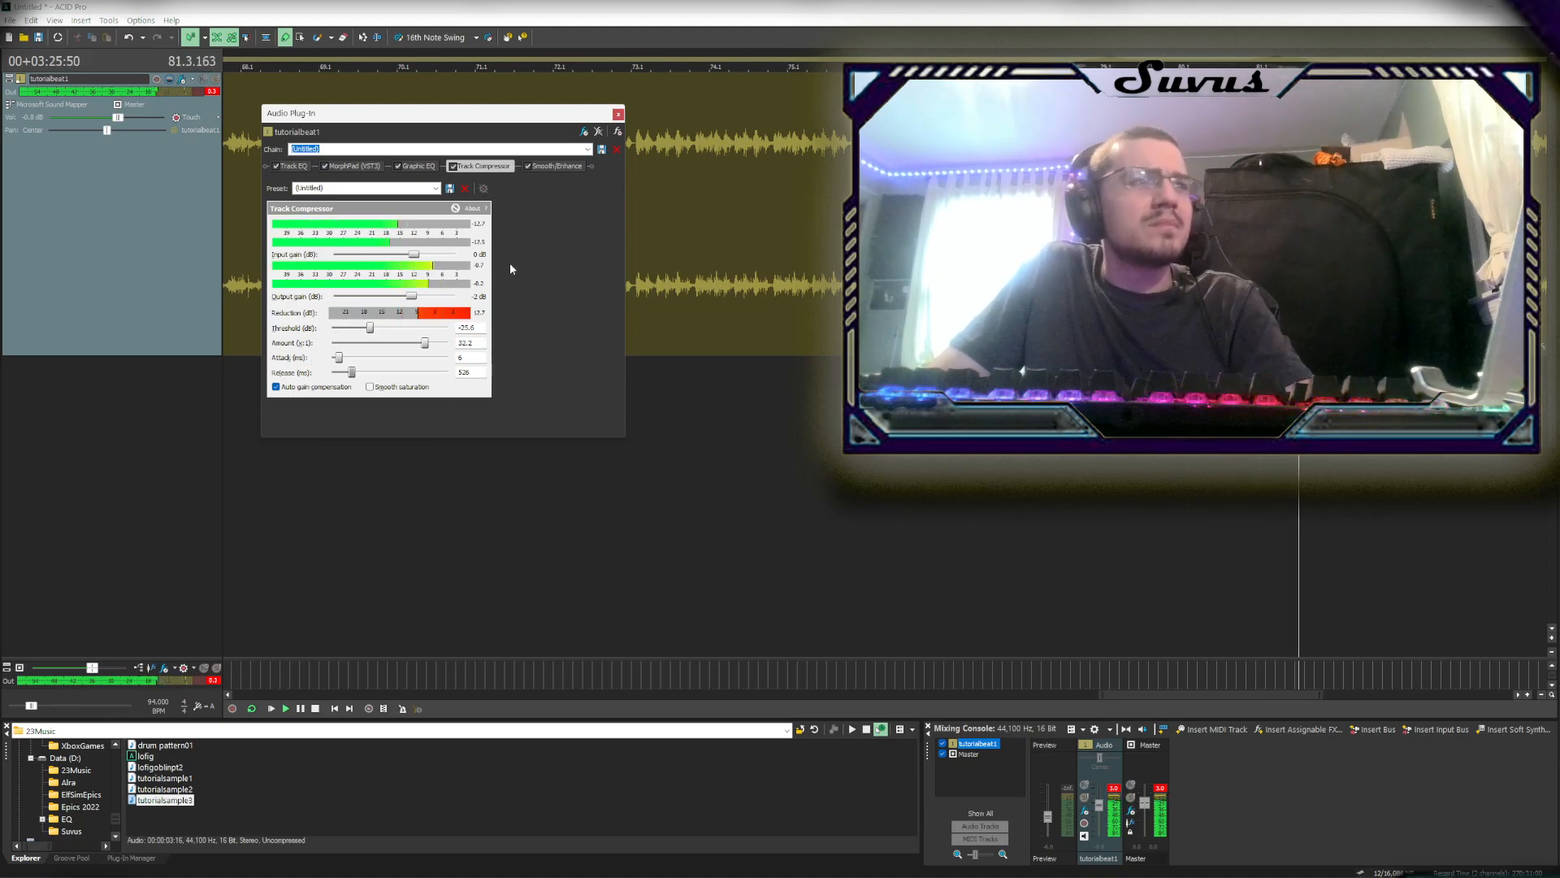
left_click(619, 115)
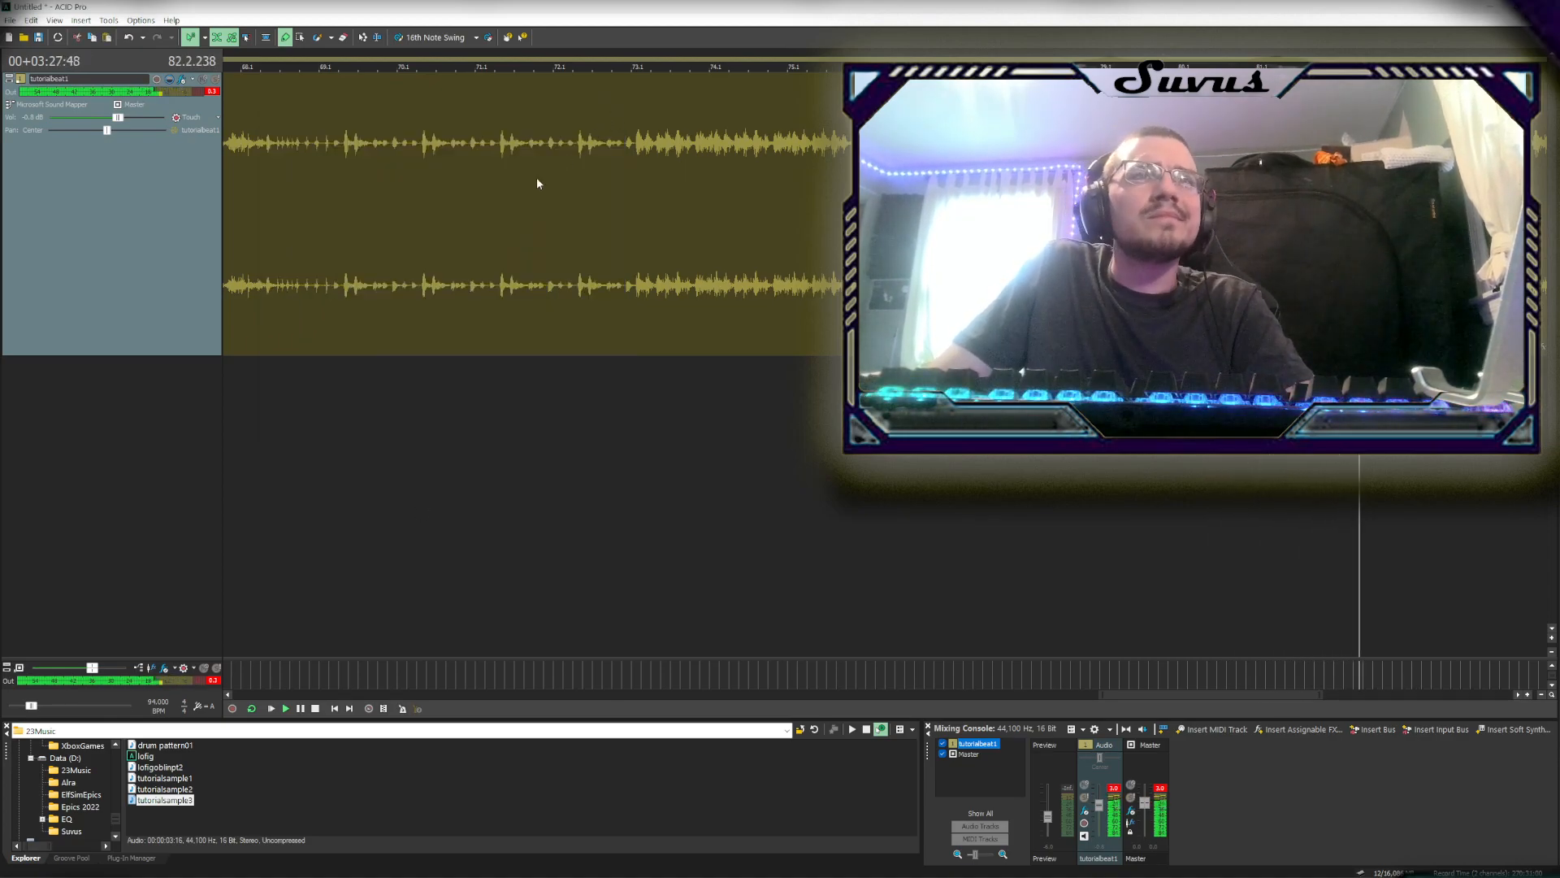
Play the tutorialbeat1 event from about 7.1.384 and lower the track's volume to about -1.8 dB
scroll(967, 516, "down", 4)
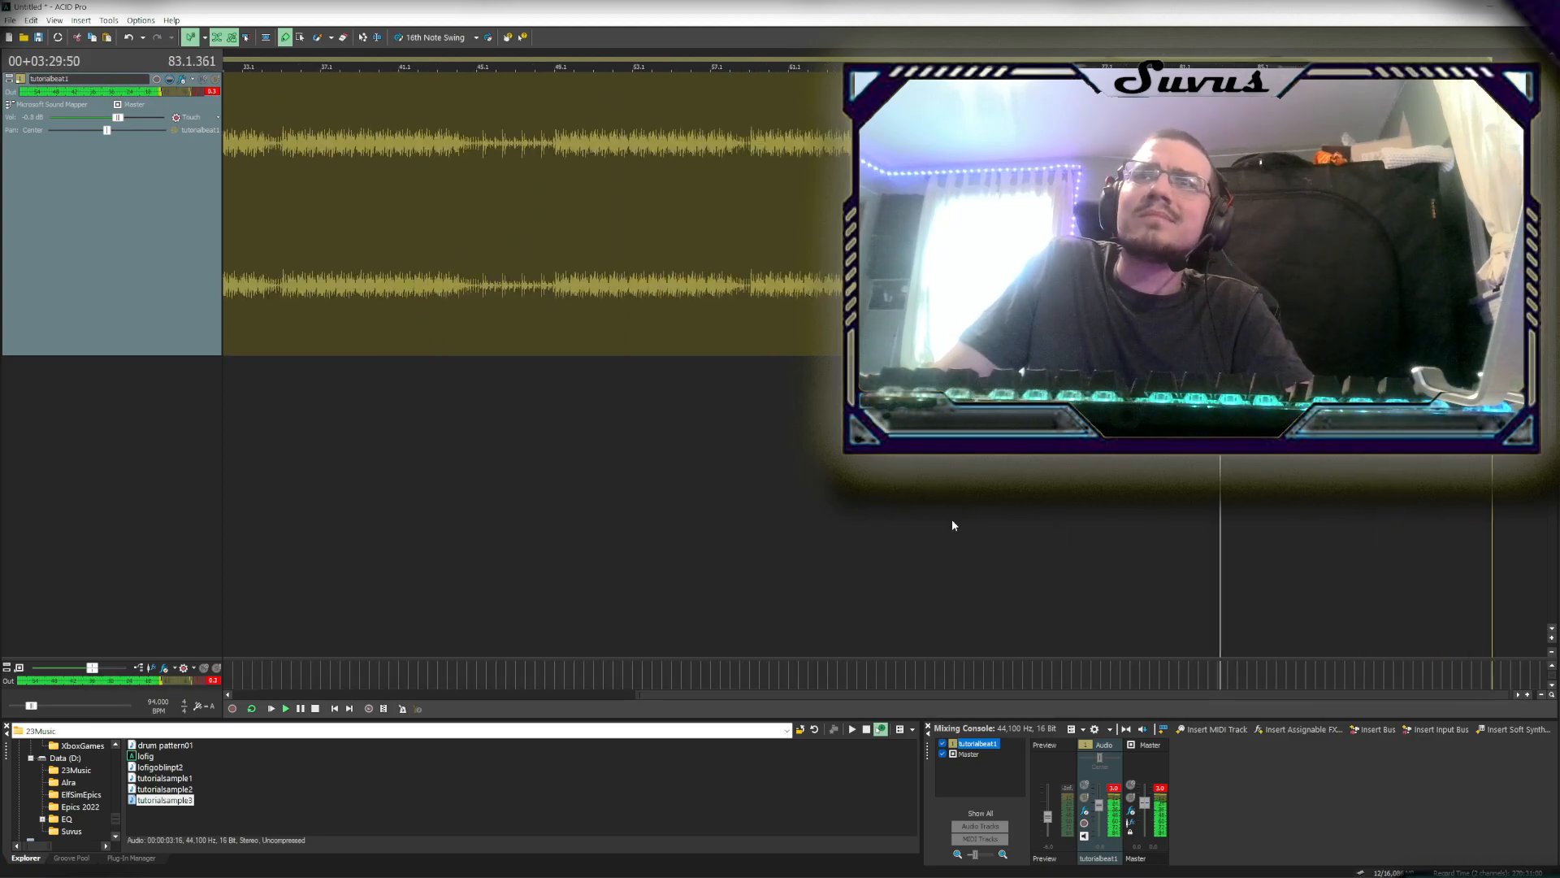
scroll(949, 508, "down", 3)
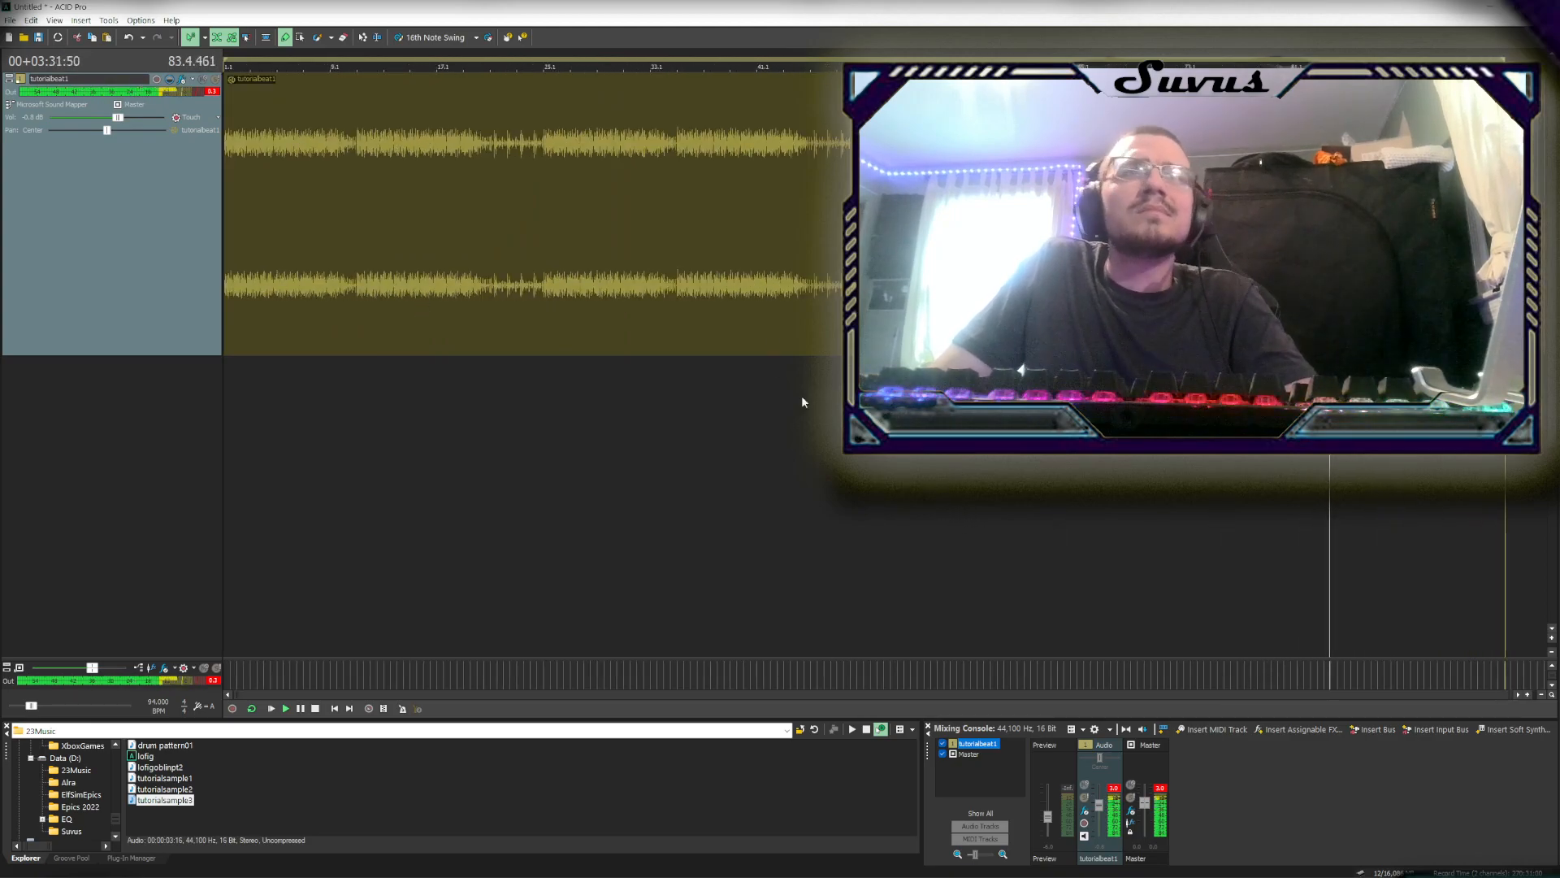
left_click(436, 232)
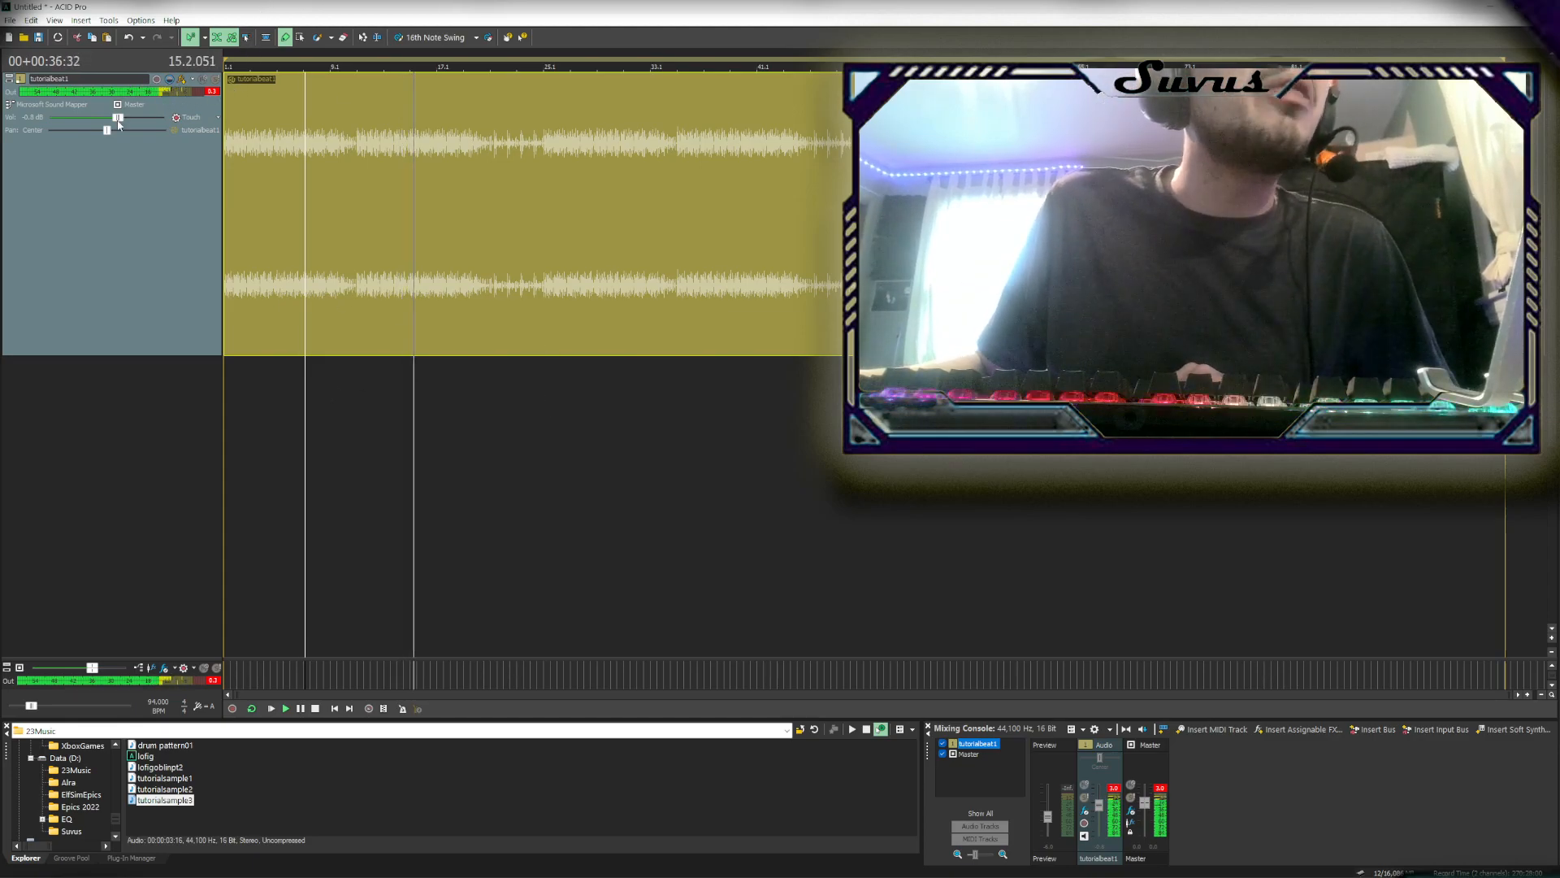
left_click_drag(118, 120, 109, 124)
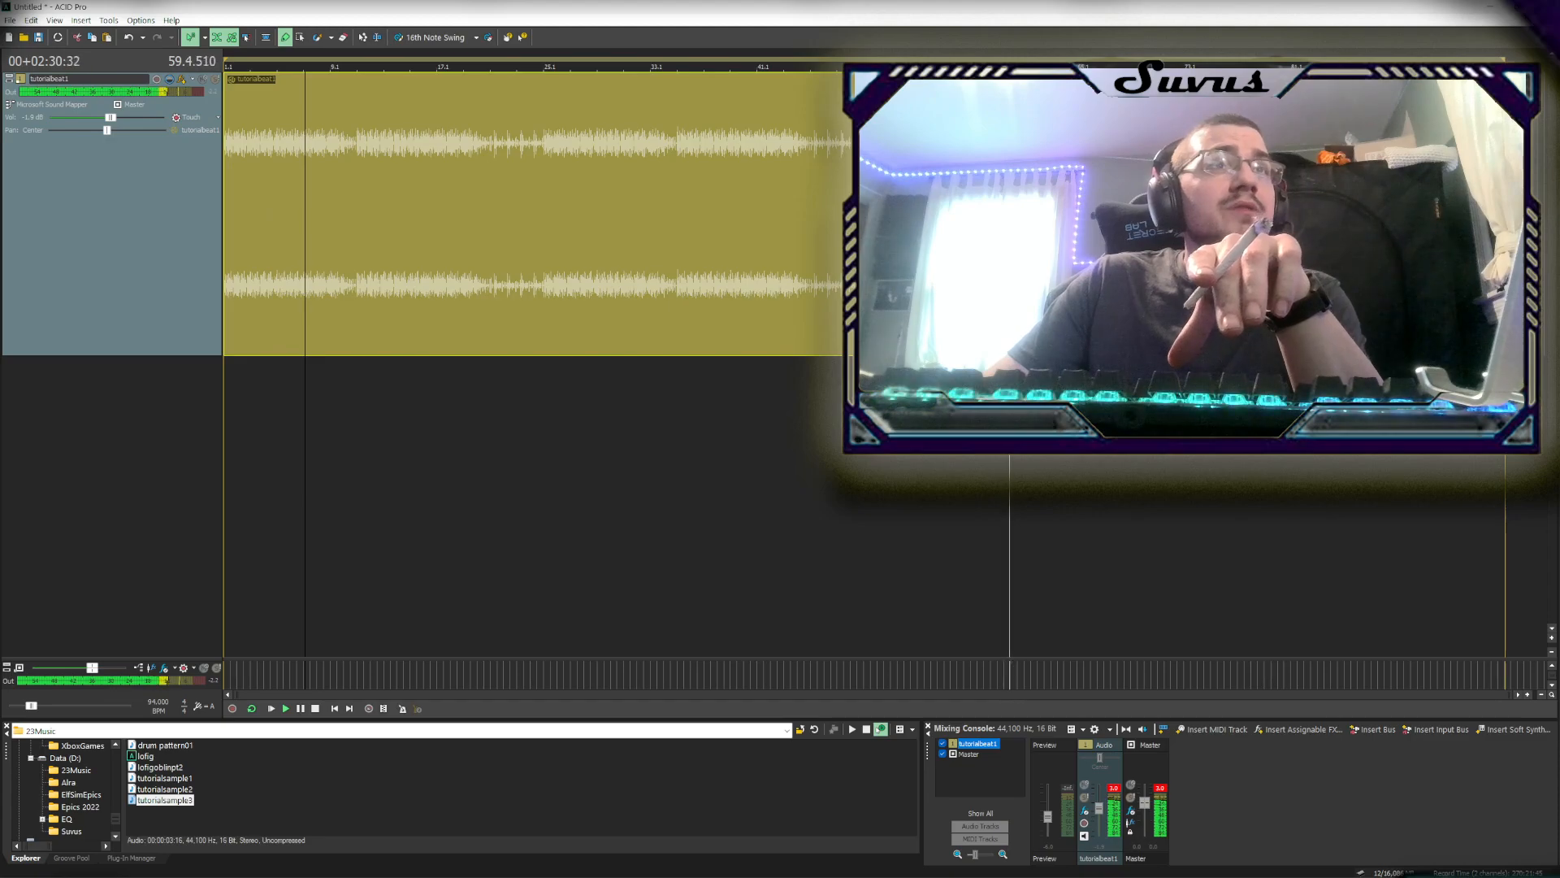
Render the loop region as an MP3 Audio file named LF7 with the Default Template and open the rendered file
left_click(10, 20)
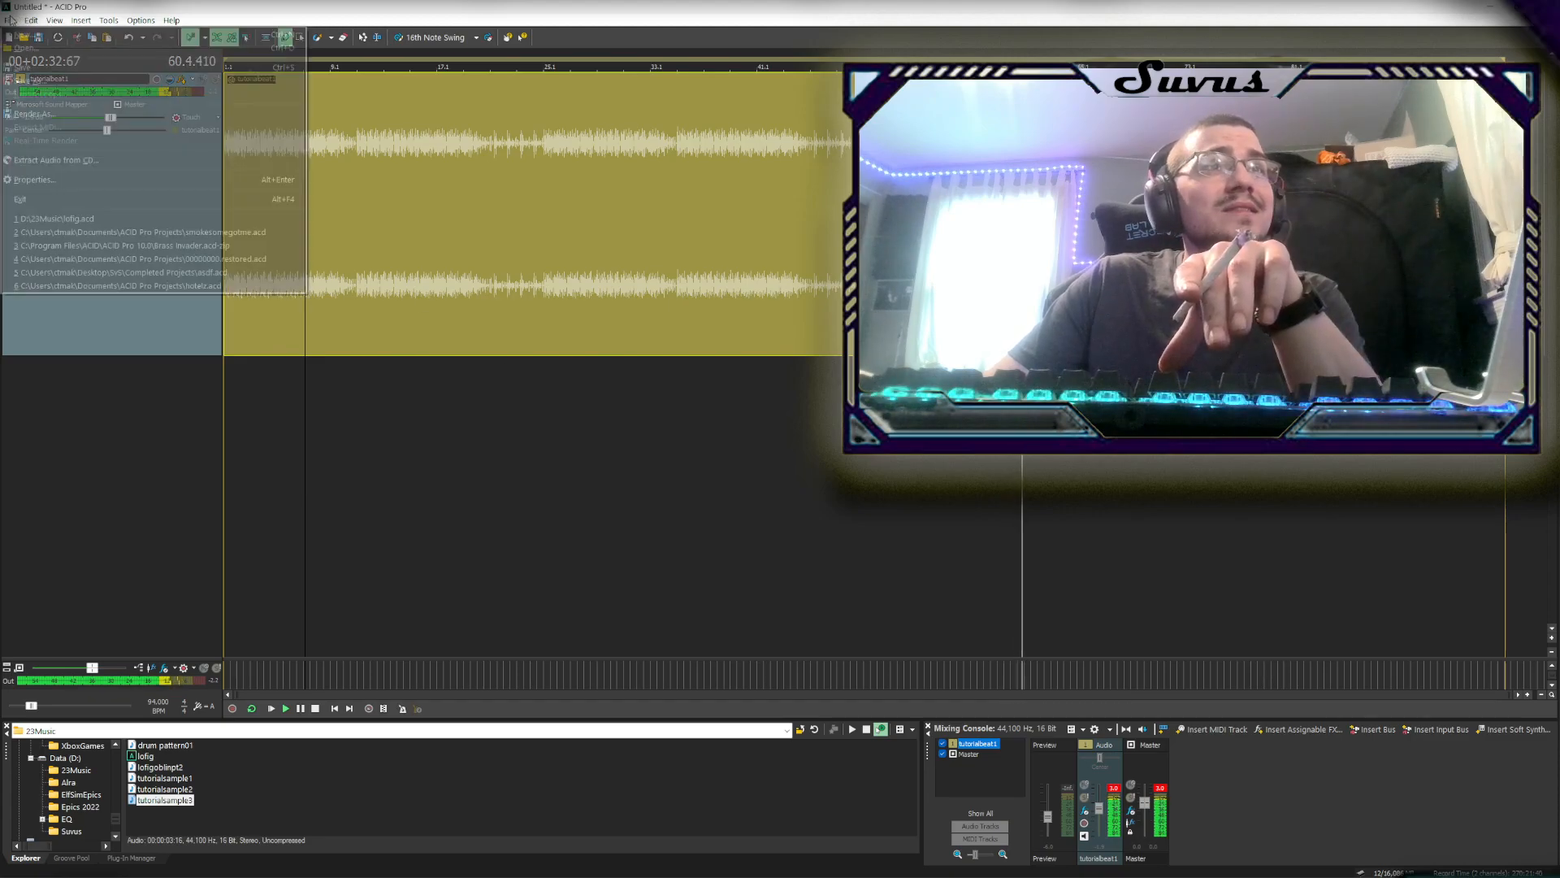
left_click(70, 115)
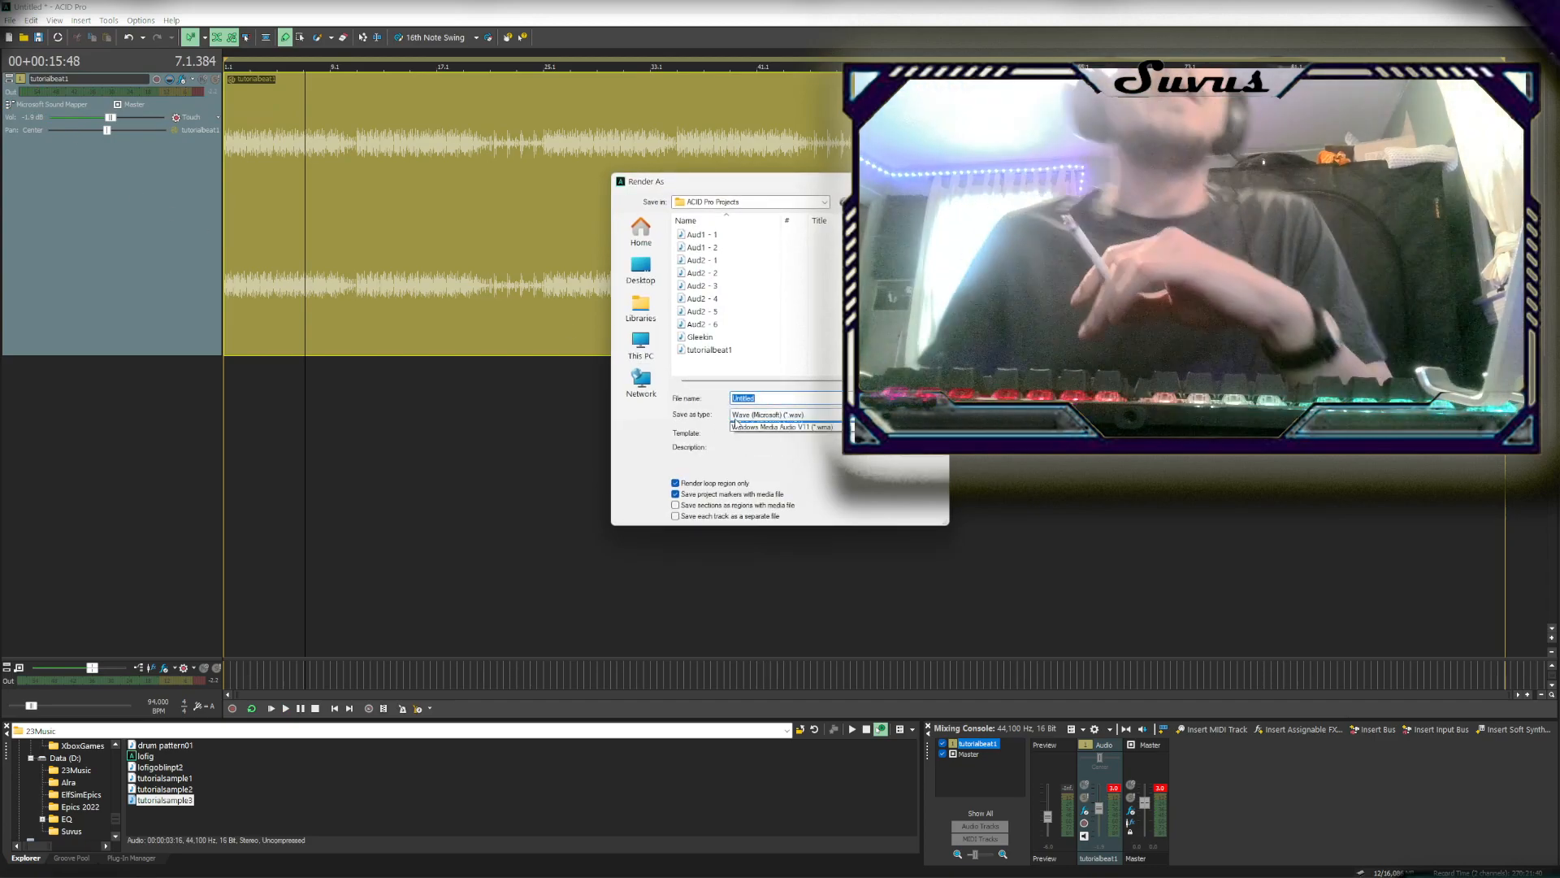
left_click(780, 414)
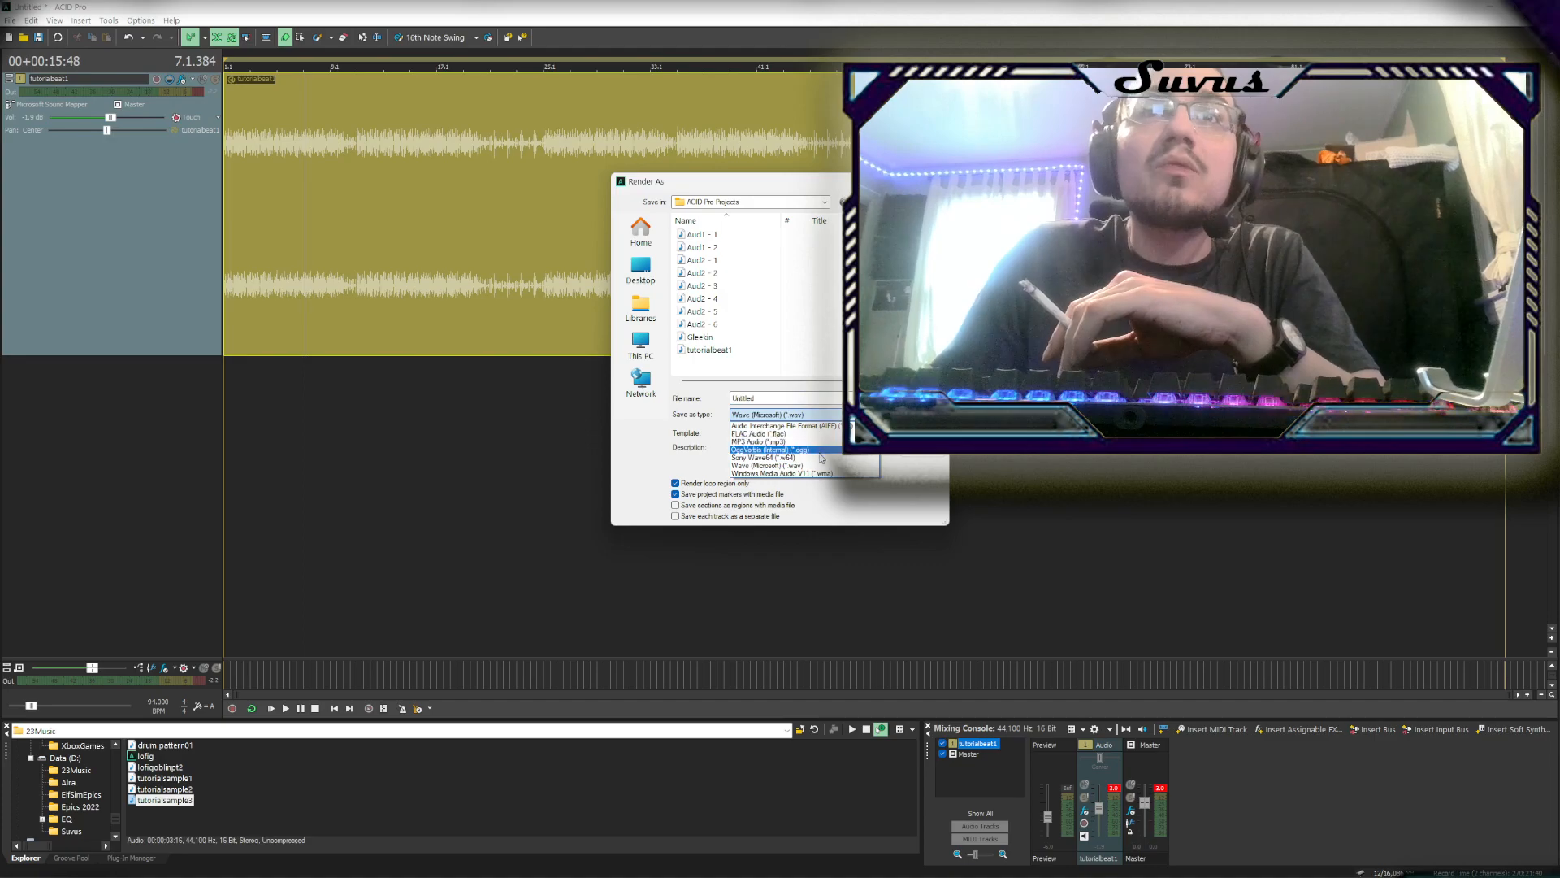
left_click(793, 442)
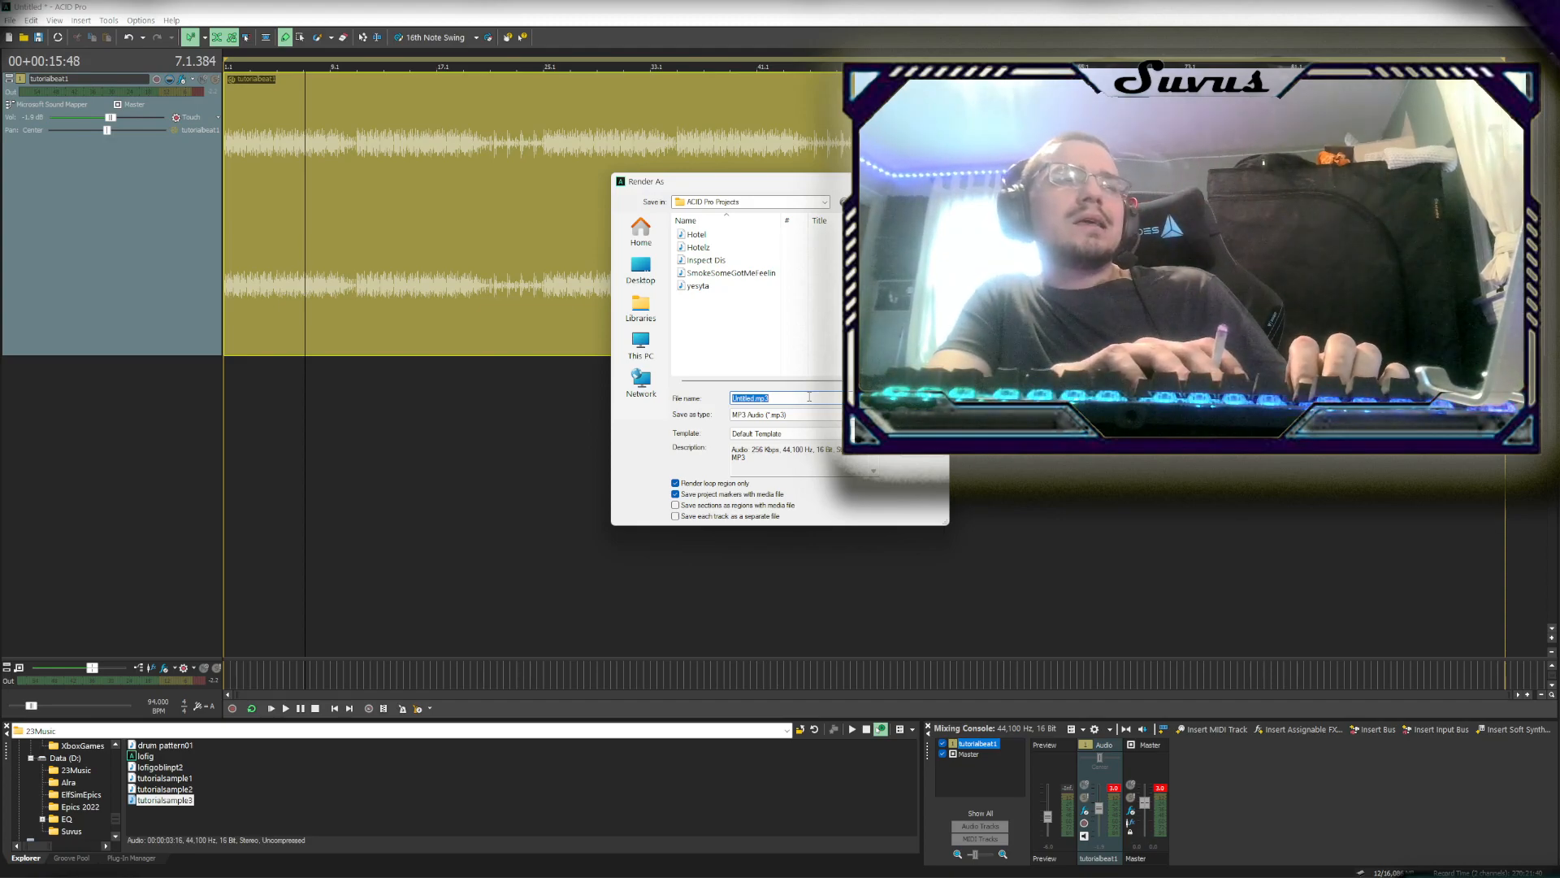
type("Lf")
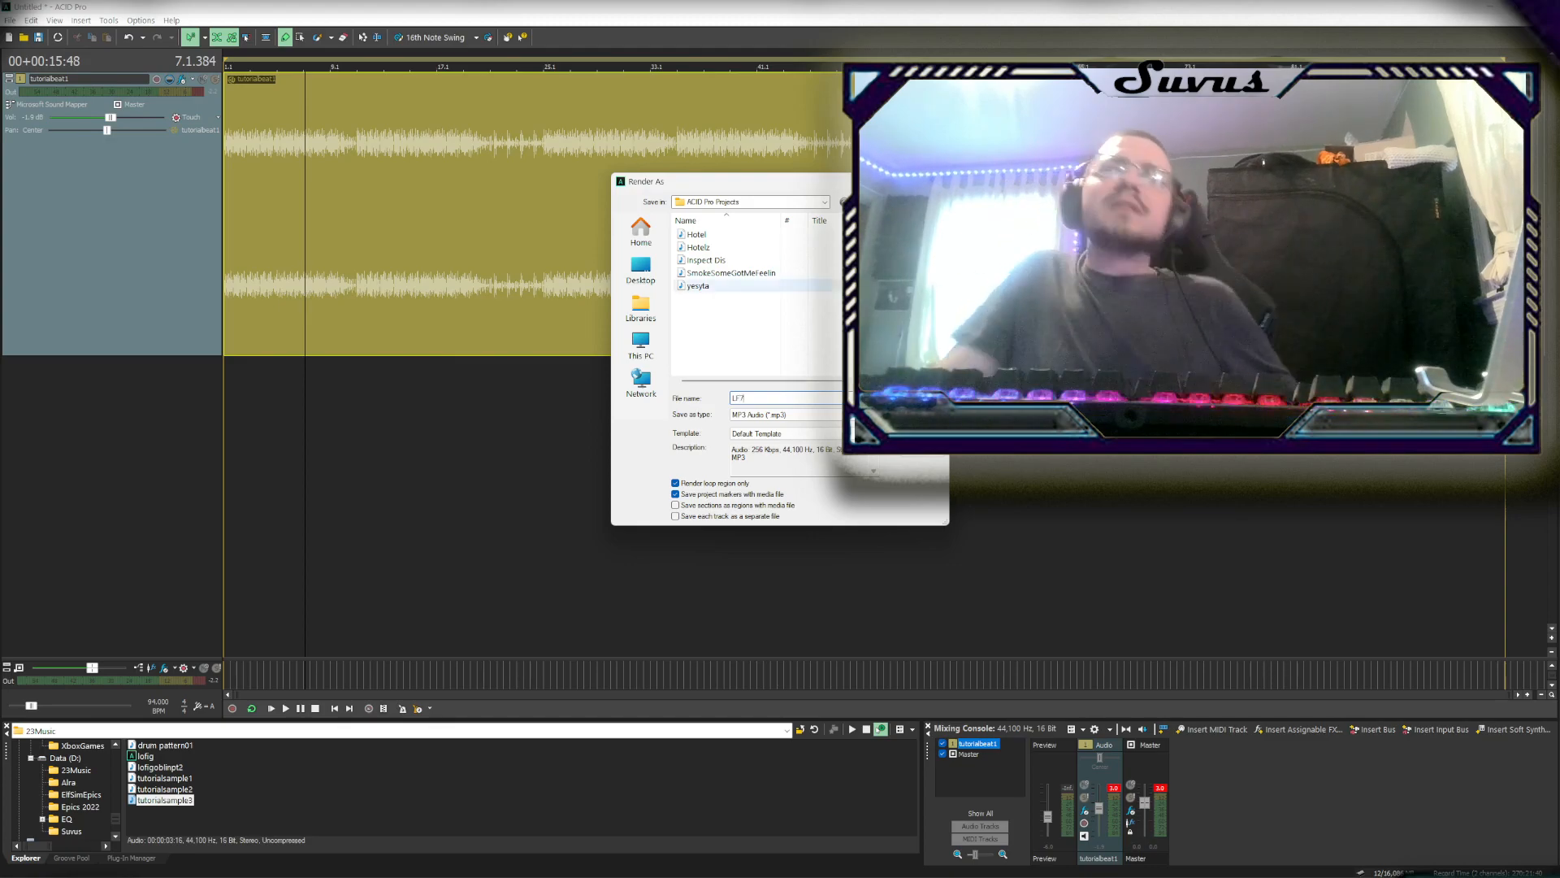
key("Return")
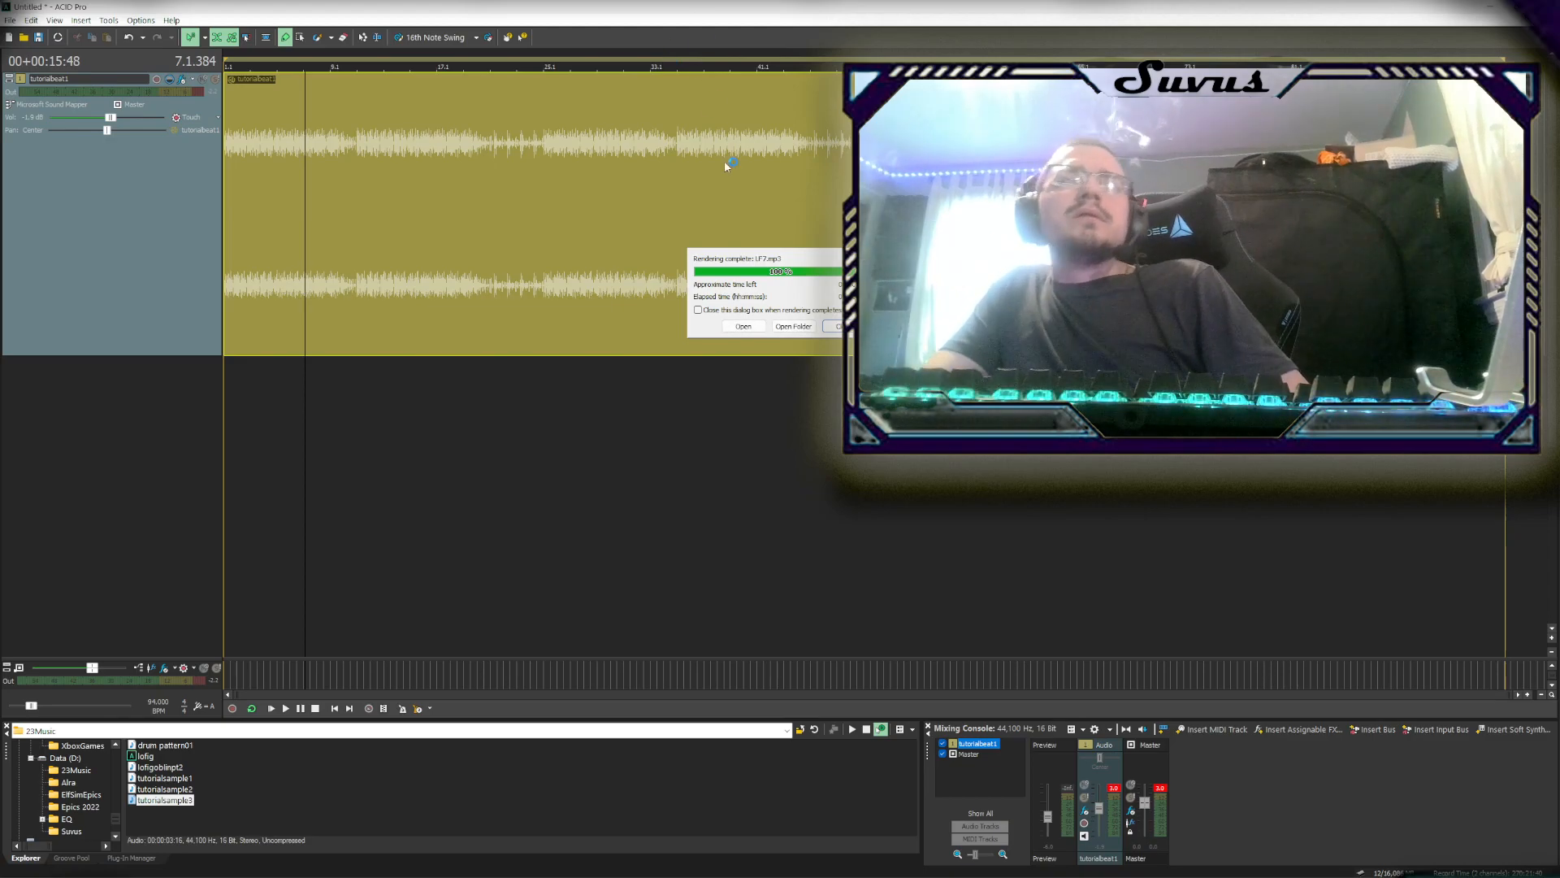
left_click(742, 326)
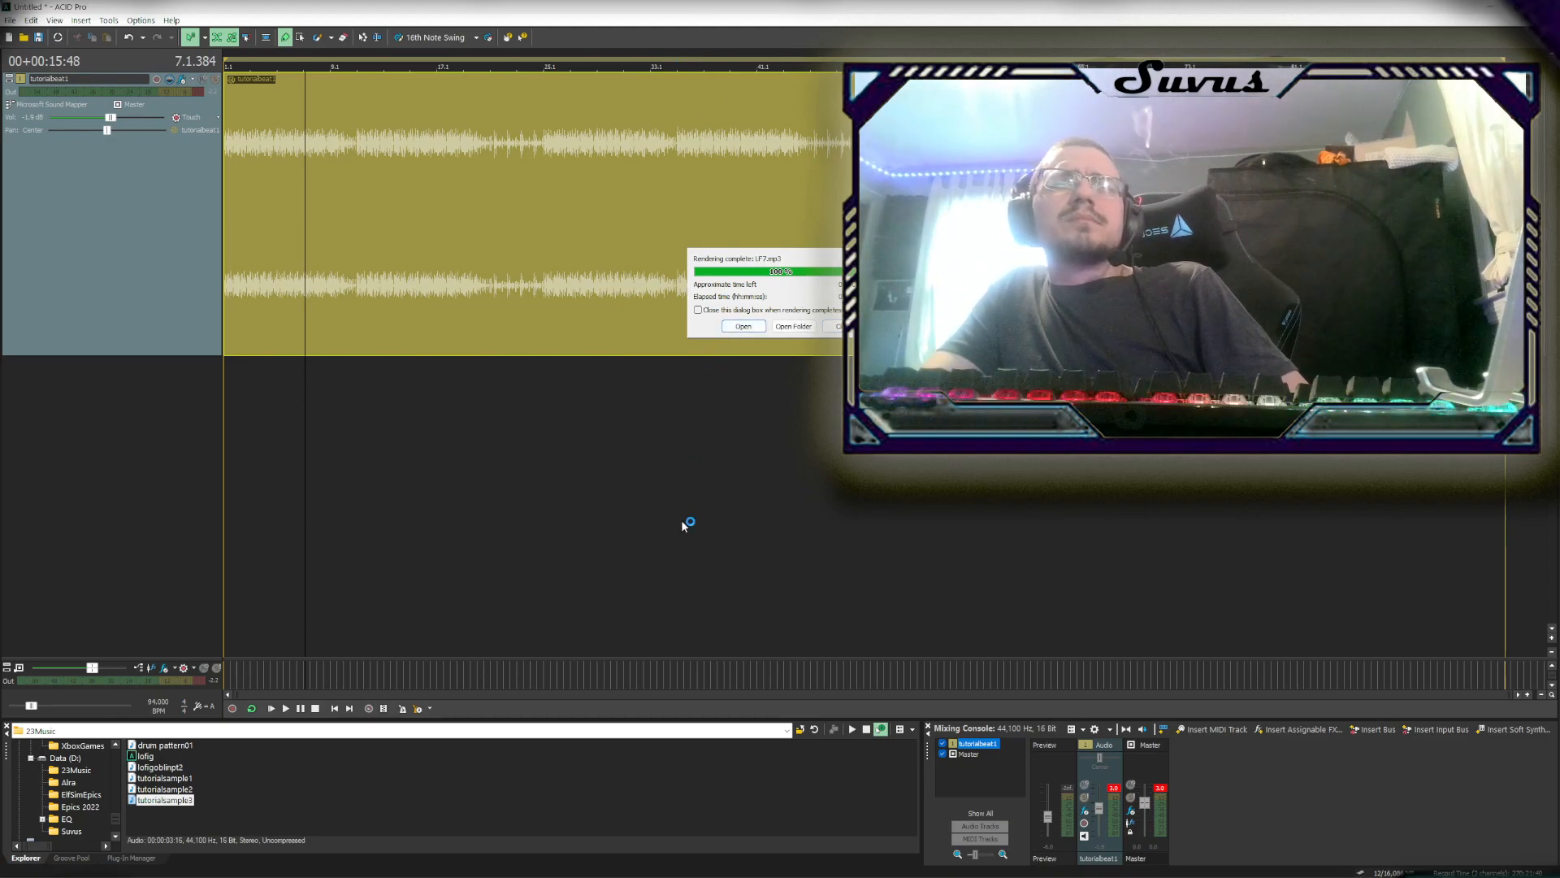